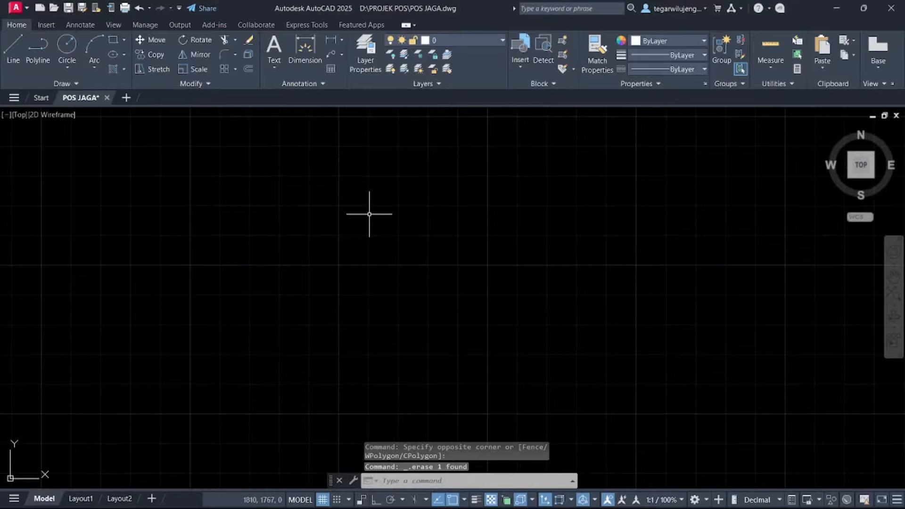
Switch to the guard post PDF in the Edge browser and capture a screenshot of the DENAH POS JAGA floor plan with its dimensions
{"action": "scroll", "coordinate": [370, 214], "scroll_direction": "down", "scroll_amount": 1}
{"action": "mouse_move", "coordinate": [512, 508]}
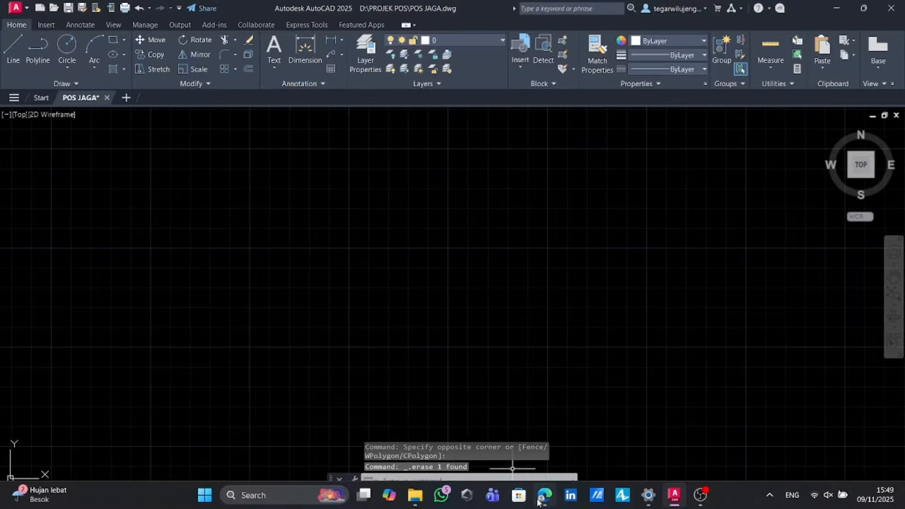
{"action": "mouse_move", "coordinate": [544, 495]}
{"action": "left_click", "coordinate": [538, 432]}
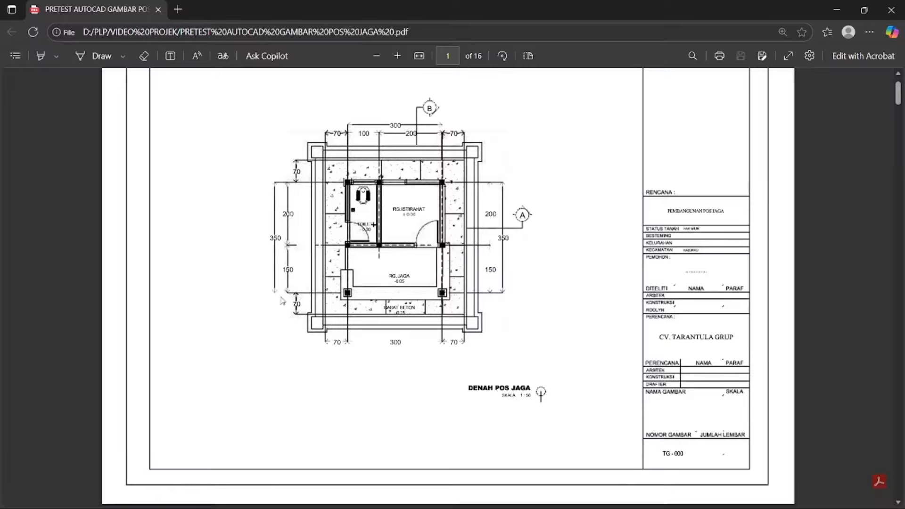
{"action": "scroll", "coordinate": [312, 250], "scroll_direction": "up", "scroll_amount": 2}
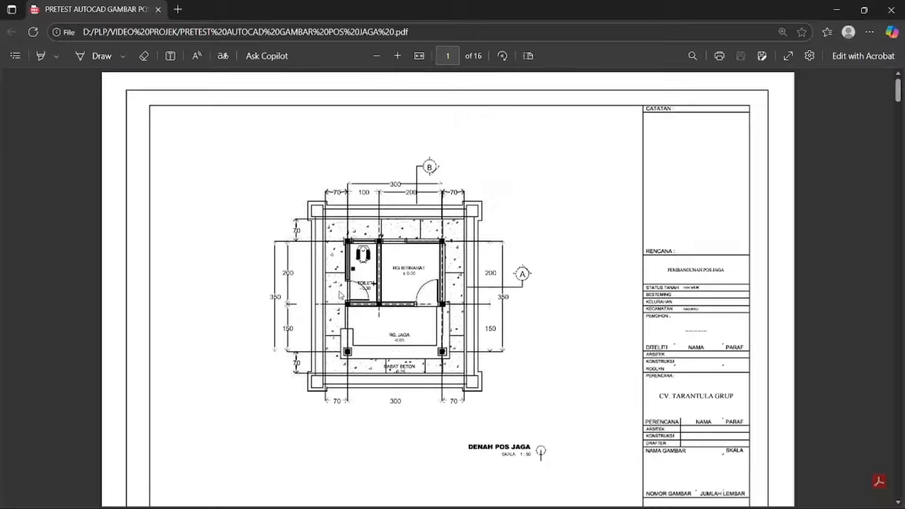
{"action": "scroll", "coordinate": [357, 252], "scroll_direction": "down", "scroll_amount": 2}
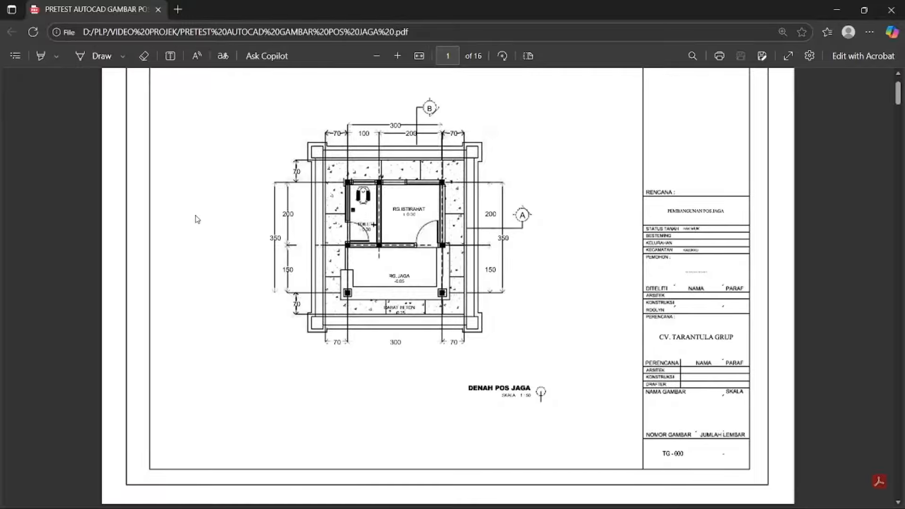
{"action": "key", "text": "super+shift+s"}
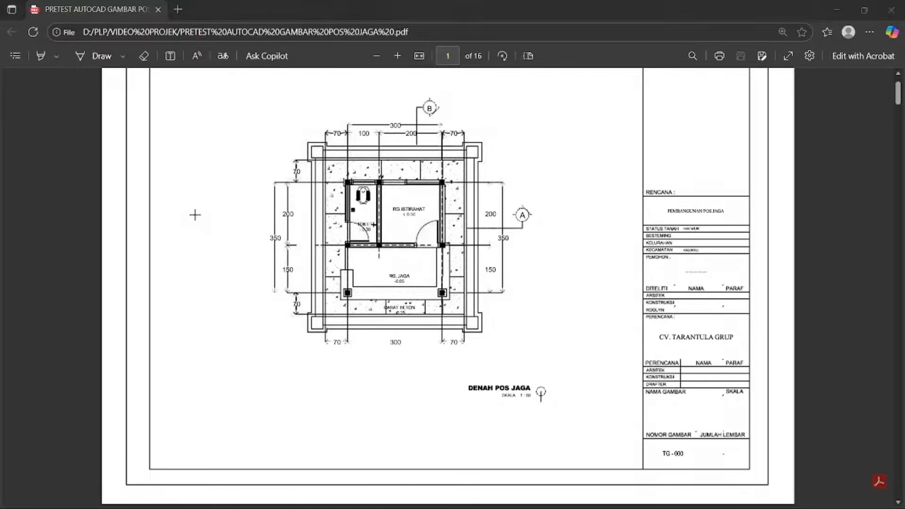
{"action": "left_click_drag", "start_coordinate": [228, 84], "coordinate": [559, 365]}
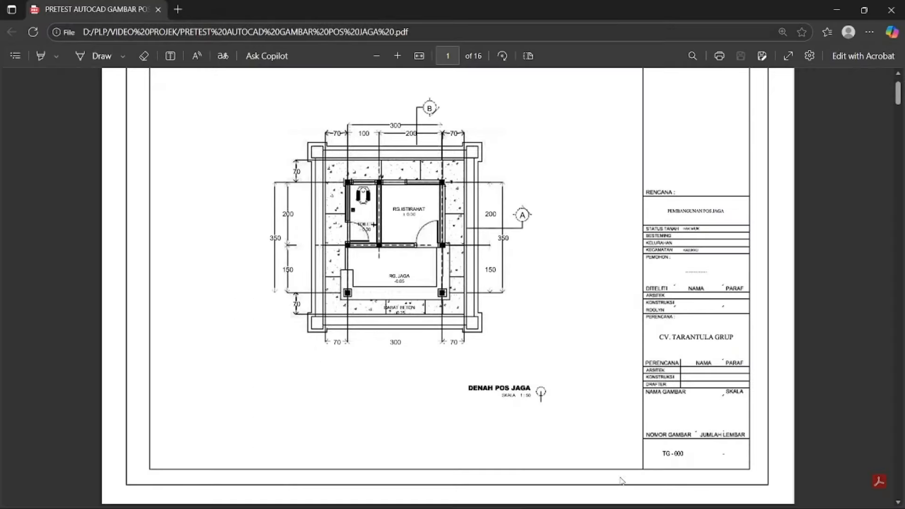
Switch back to AutoCAD and configure the drawing units with length precision 0 and Millimeters as the insertion scale
{"action": "left_click", "coordinate": [669, 501]}
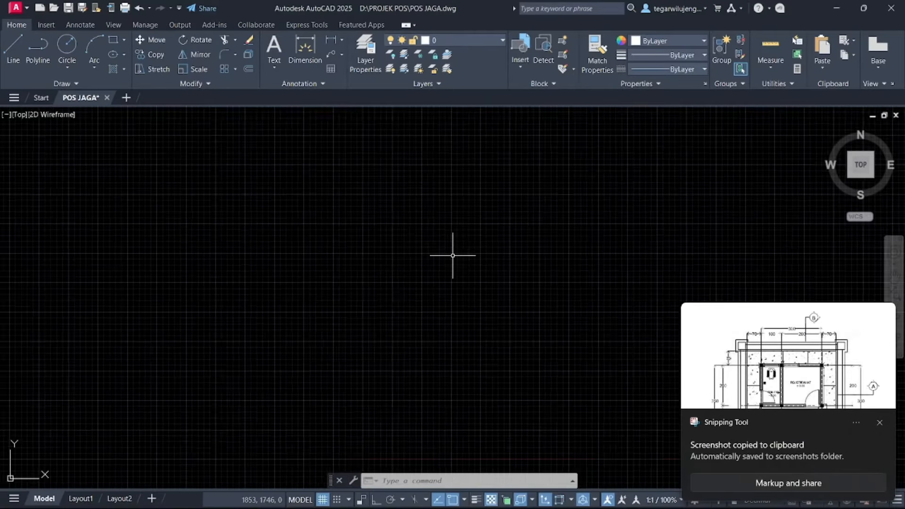
{"action": "scroll", "coordinate": [453, 255], "scroll_direction": "down", "scroll_amount": 5}
{"action": "scroll", "coordinate": [451, 259], "scroll_direction": "down", "scroll_amount": 2}
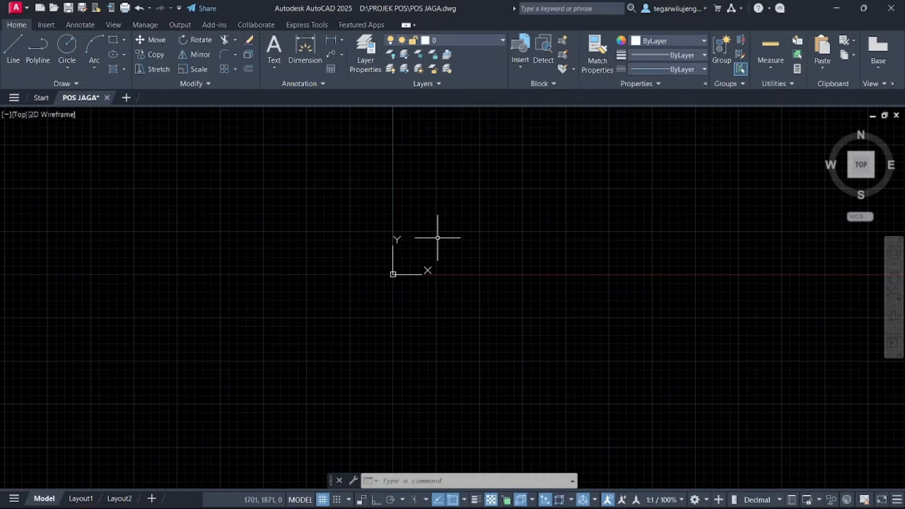
{"action": "type", "text": "UN"}
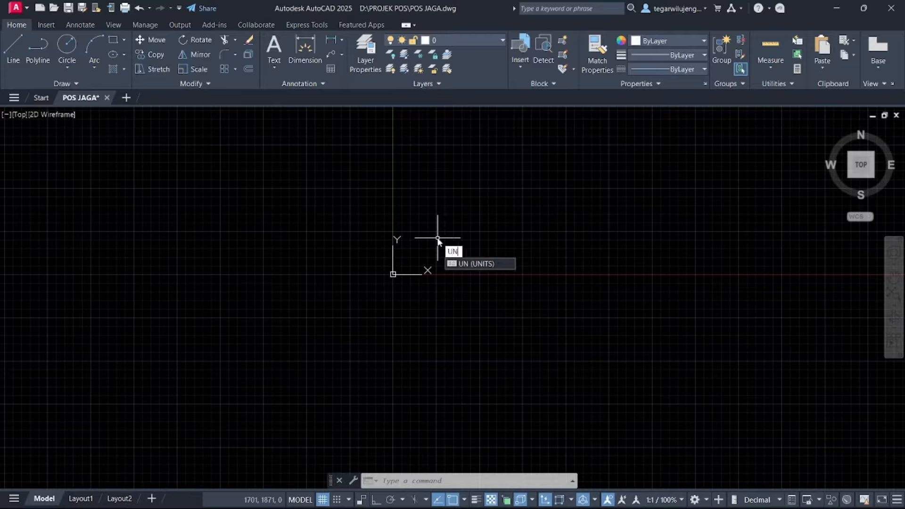
{"action": "key", "text": "Return"}
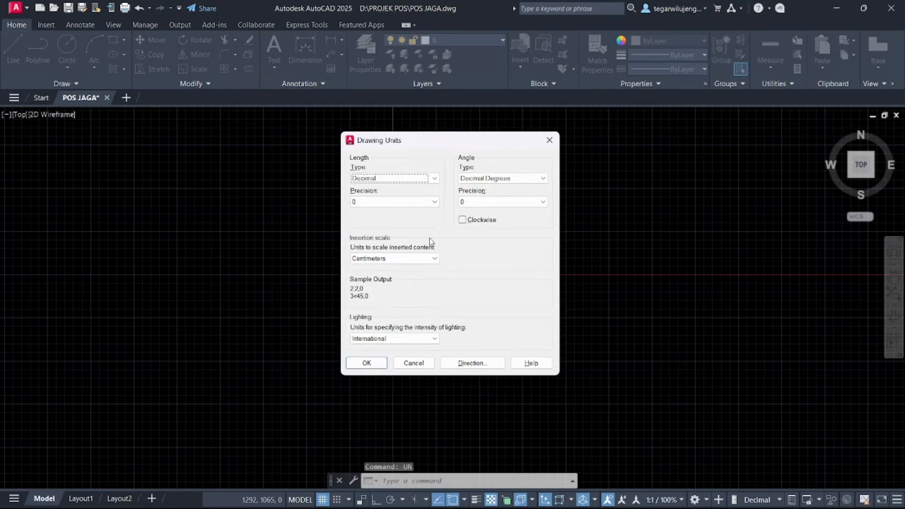
{"action": "left_click", "coordinate": [372, 202]}
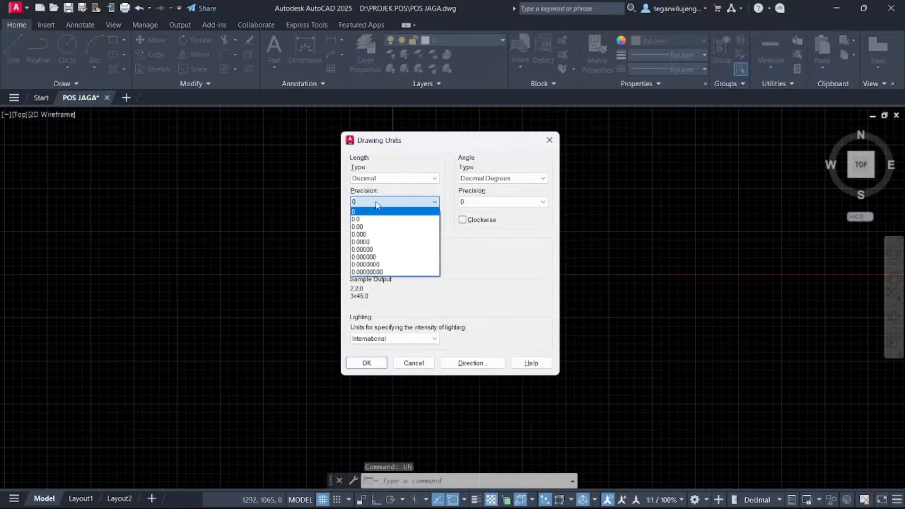
{"action": "left_click", "coordinate": [369, 213]}
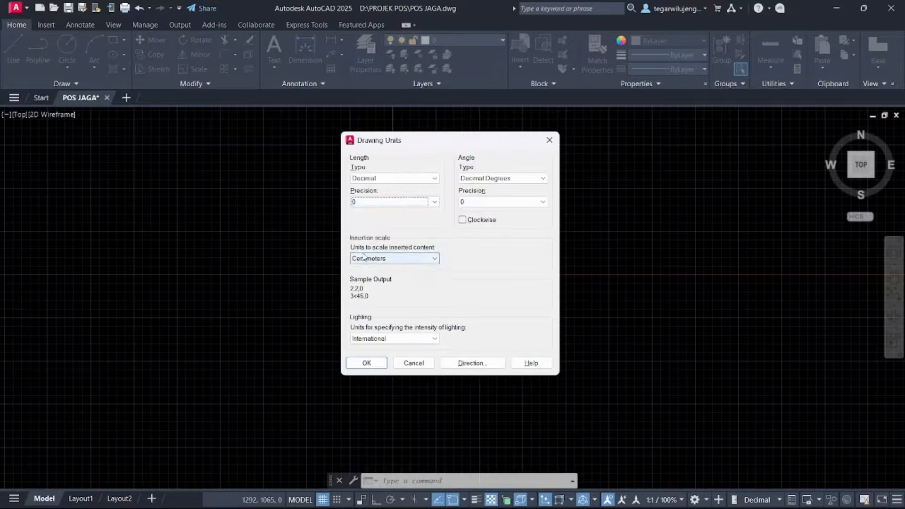
{"action": "left_click", "coordinate": [391, 261]}
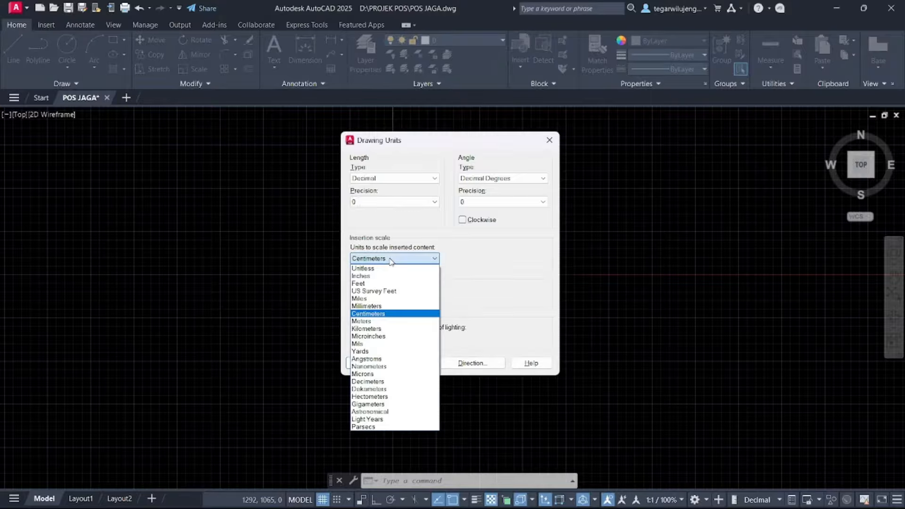
{"action": "left_click", "coordinate": [380, 307]}
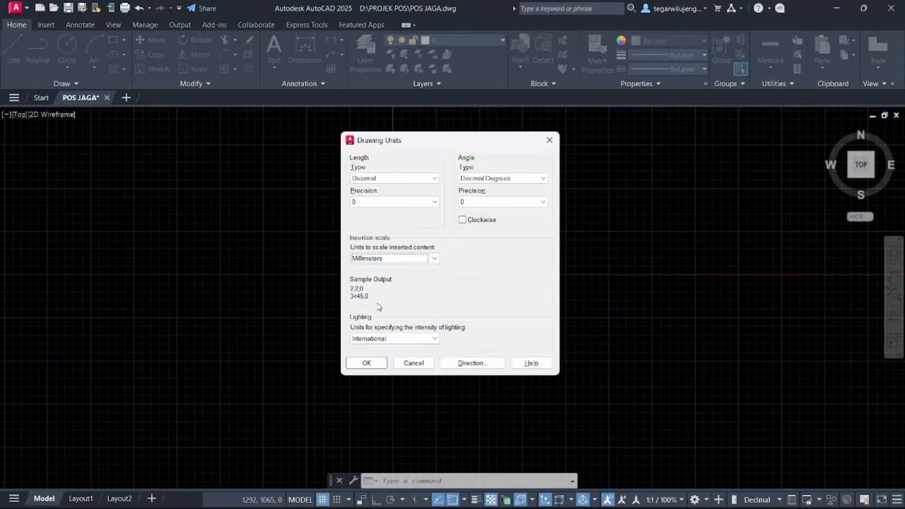
{"action": "left_click", "coordinate": [380, 363]}
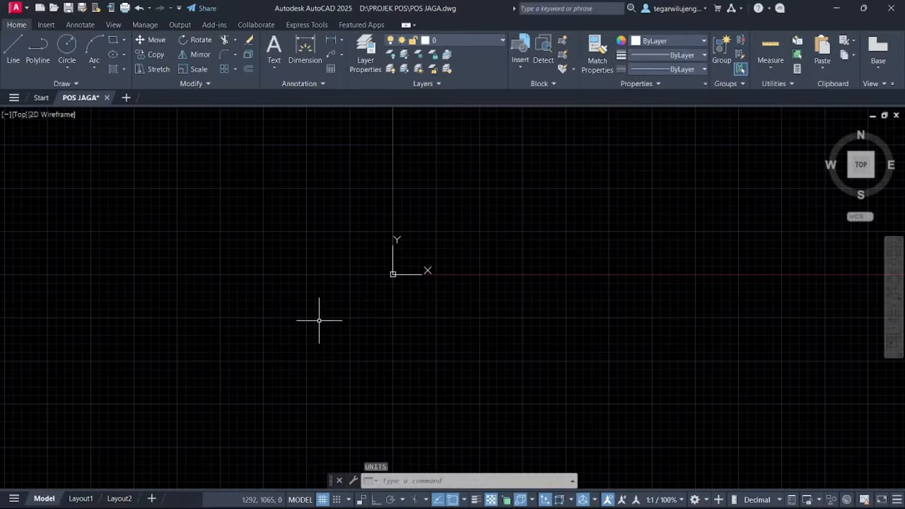
Enable all object snap modes in the drafting settings and check the 3D object snap modes
{"action": "type", "text": "DS"}
{"action": "key", "text": "Return"}
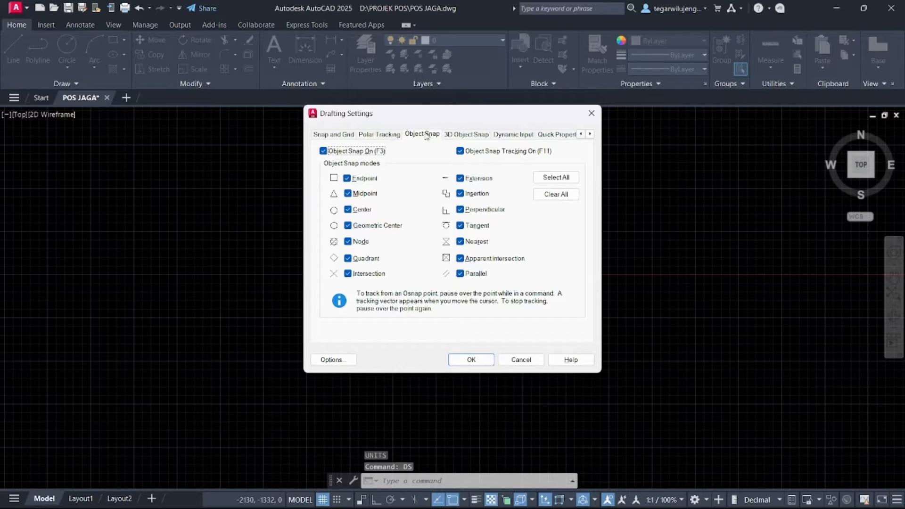
{"action": "left_click", "coordinate": [425, 137]}
{"action": "left_click", "coordinate": [554, 178]}
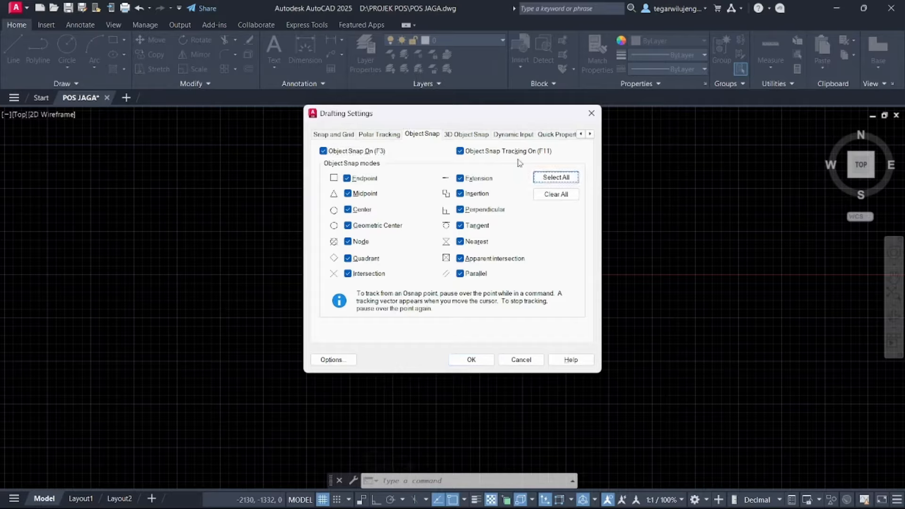
{"action": "left_click", "coordinate": [466, 134]}
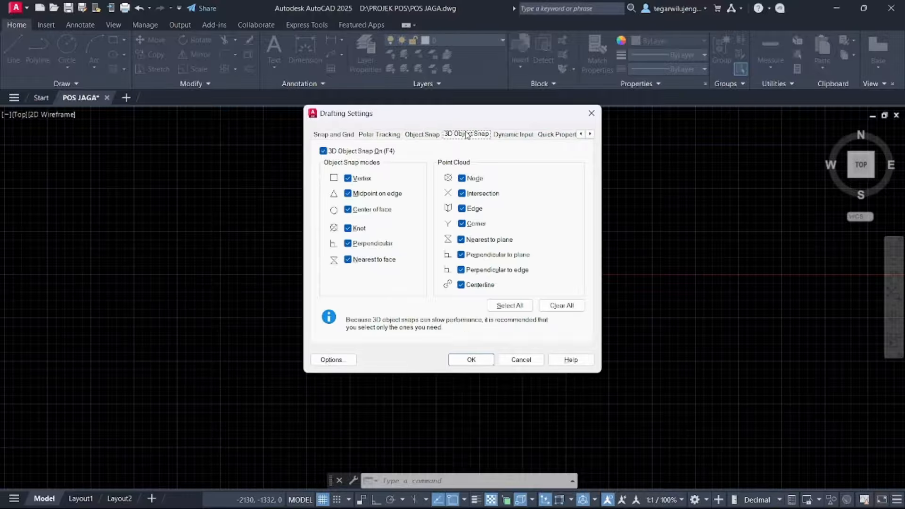
{"action": "left_click", "coordinate": [471, 360]}
Try to delete all existing layers of the drawing at once in the layer manager
{"action": "middle_click_drag", "start_coordinate": [420, 213], "coordinate": [432, 234]}
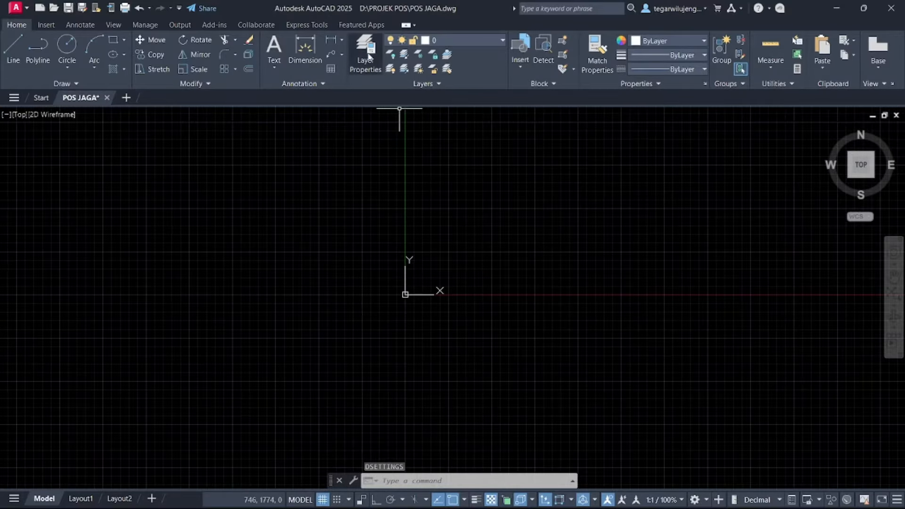
{"action": "left_click", "coordinate": [365, 53]}
{"action": "scroll", "coordinate": [179, 194], "scroll_direction": "down", "scroll_amount": 1}
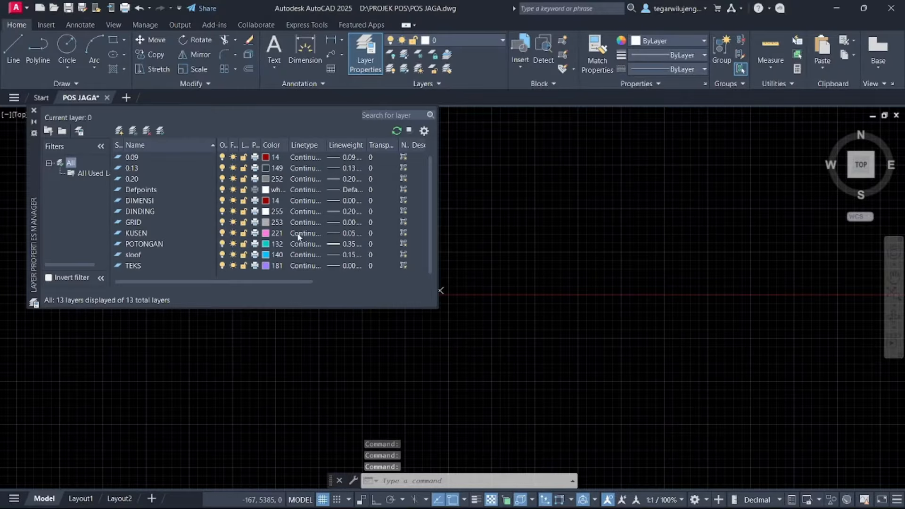
{"action": "scroll", "coordinate": [173, 185], "scroll_direction": "up", "scroll_amount": 1}
{"action": "scroll", "coordinate": [144, 219], "scroll_direction": "down", "scroll_amount": 1}
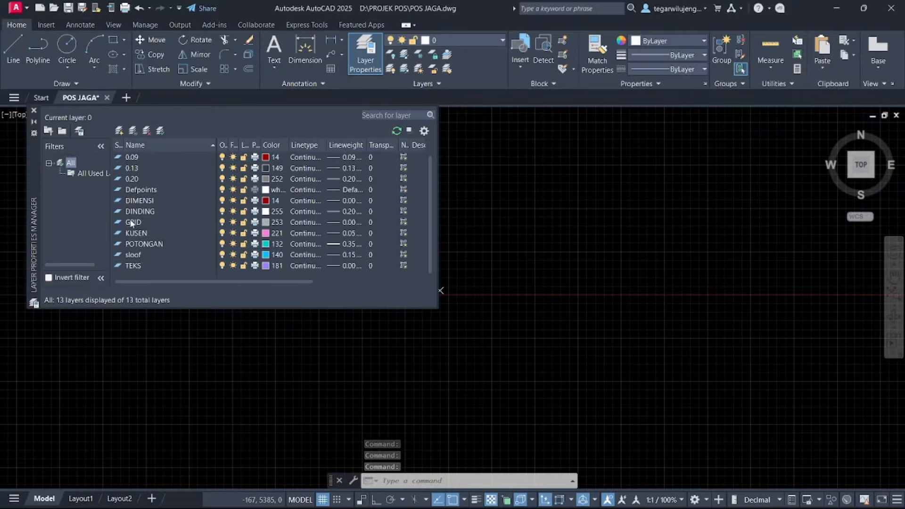
{"action": "left_click", "coordinate": [144, 220]}
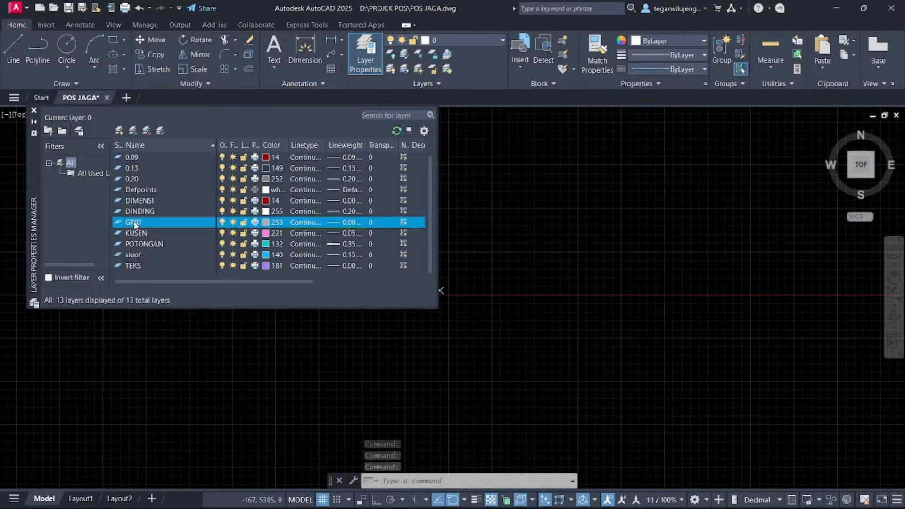
{"action": "key", "text": "ctrl+a"}
{"action": "right_click", "coordinate": [144, 200]}
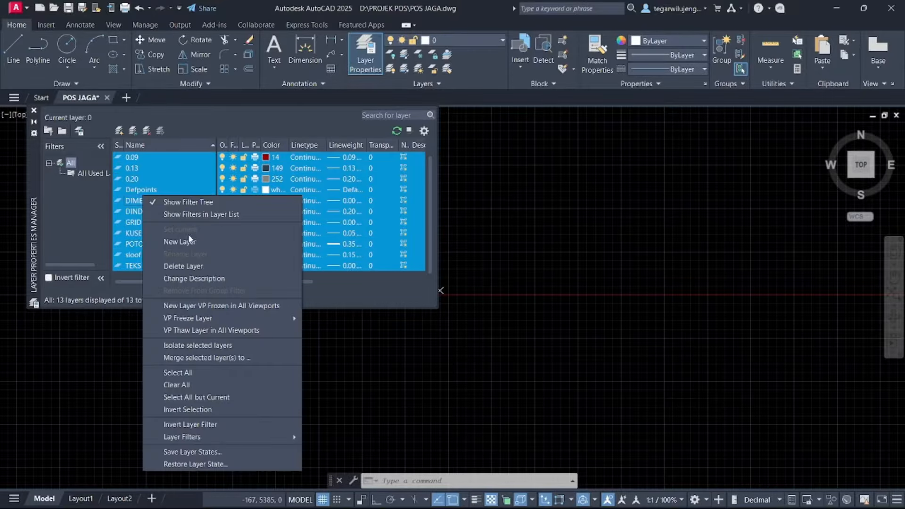
{"action": "left_click", "coordinate": [193, 266]}
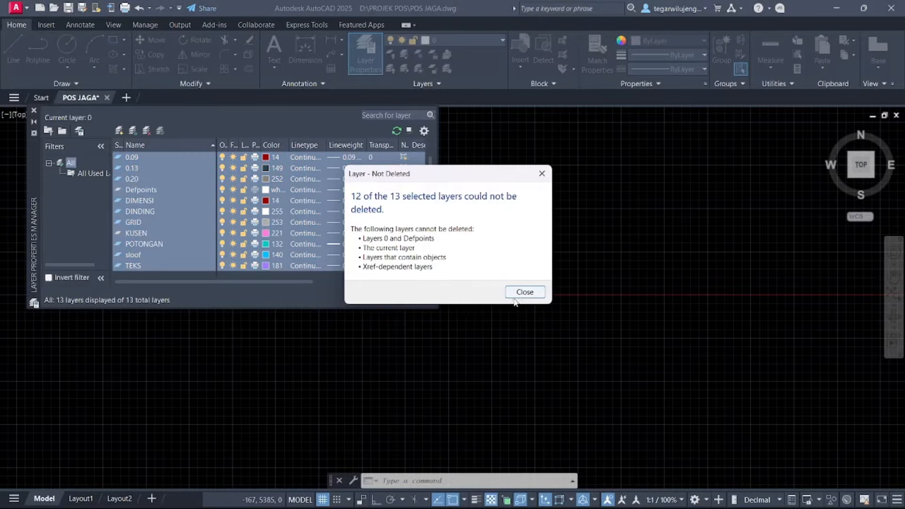
{"action": "left_click", "coordinate": [520, 296]}
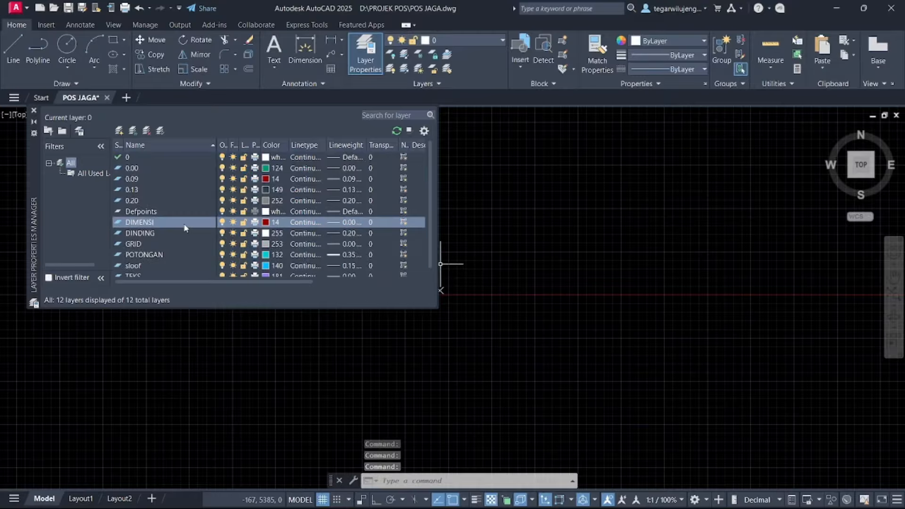
{"action": "scroll", "coordinate": [184, 228], "scroll_direction": "down", "scroll_amount": 1}
{"action": "scroll", "coordinate": [184, 228], "scroll_direction": "up", "scroll_amount": 1}
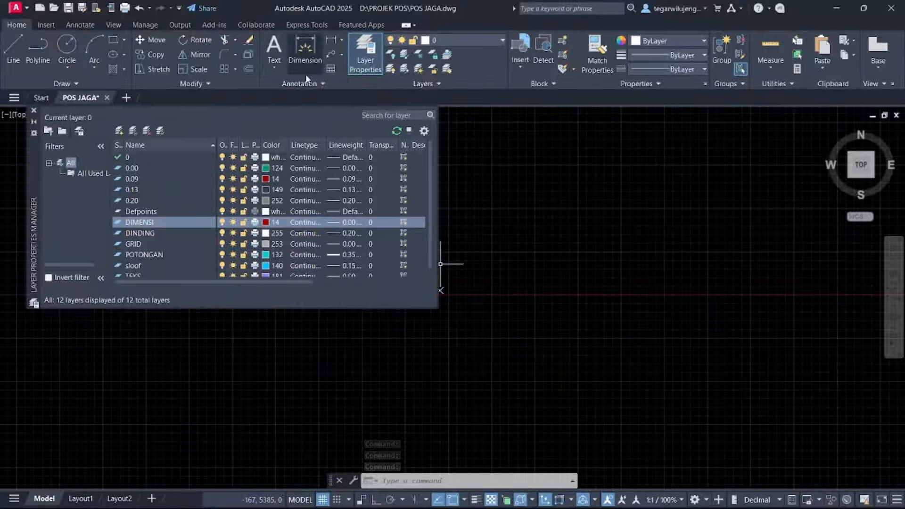
Create a layer named AS with colour 253, lineweight 0.00 mm and plotting turned off
{"action": "left_click", "coordinate": [119, 131]}
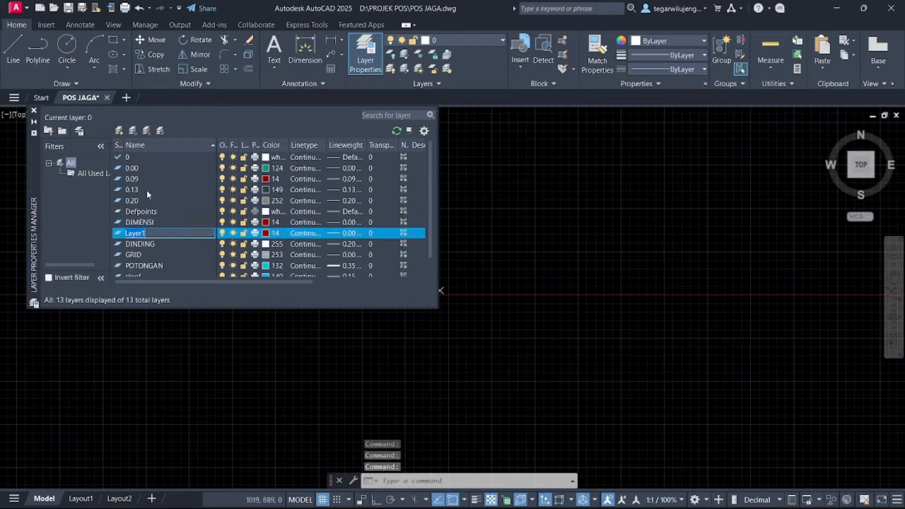
{"action": "type", "text": "AS"}
{"action": "left_click", "coordinate": [272, 234]}
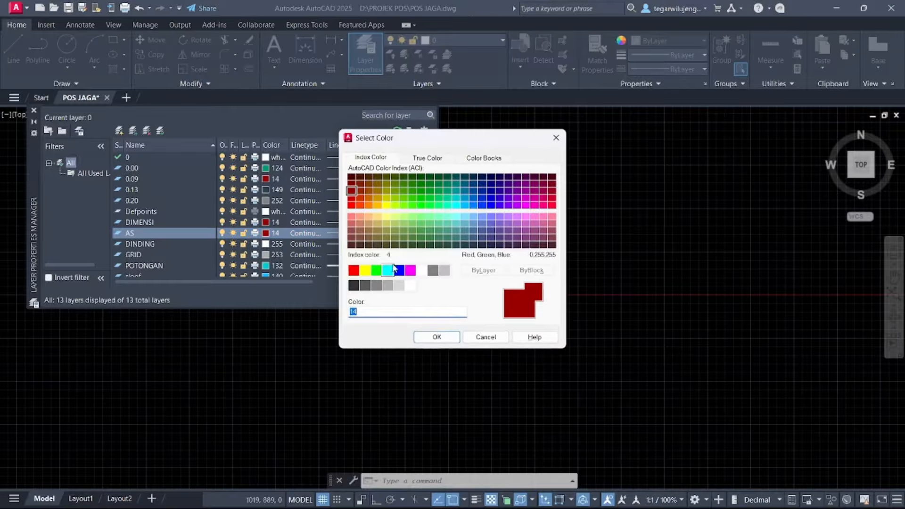
{"action": "left_click", "coordinate": [387, 285]}
{"action": "left_click", "coordinate": [433, 338]}
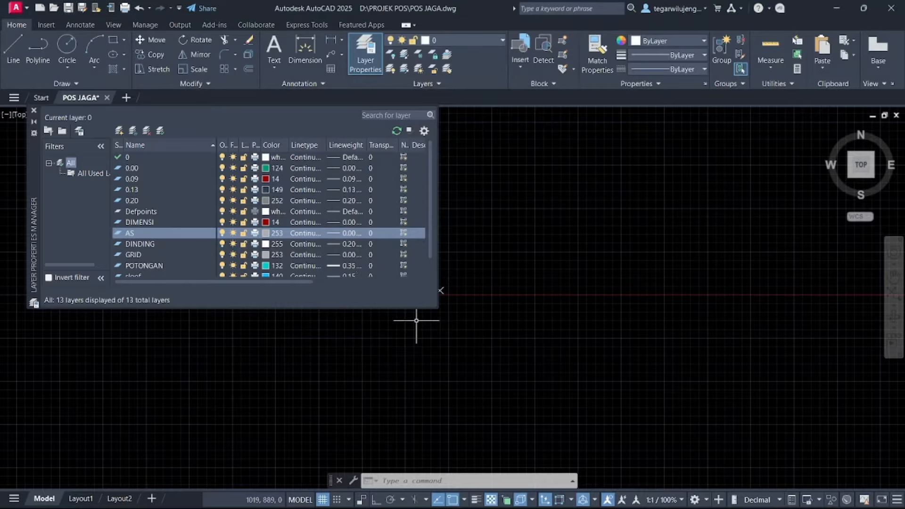
{"action": "left_click", "coordinate": [355, 234]}
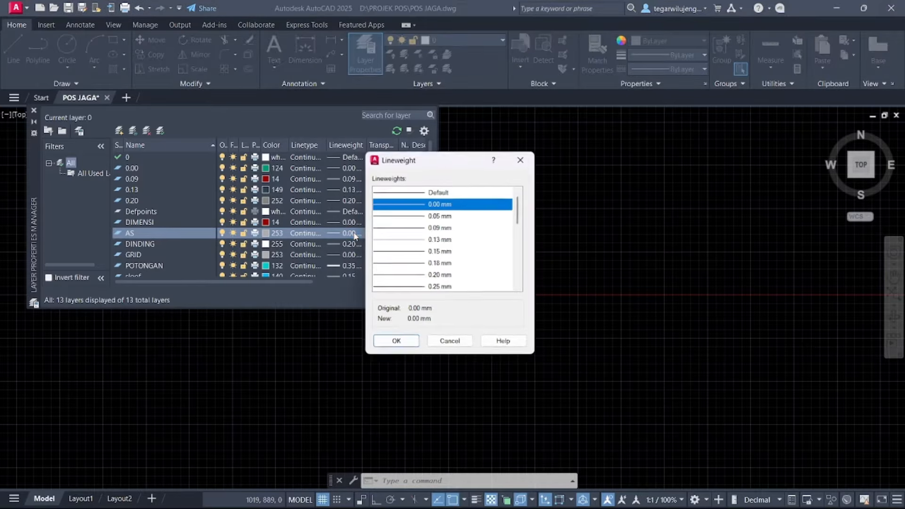
{"action": "left_click", "coordinate": [397, 341]}
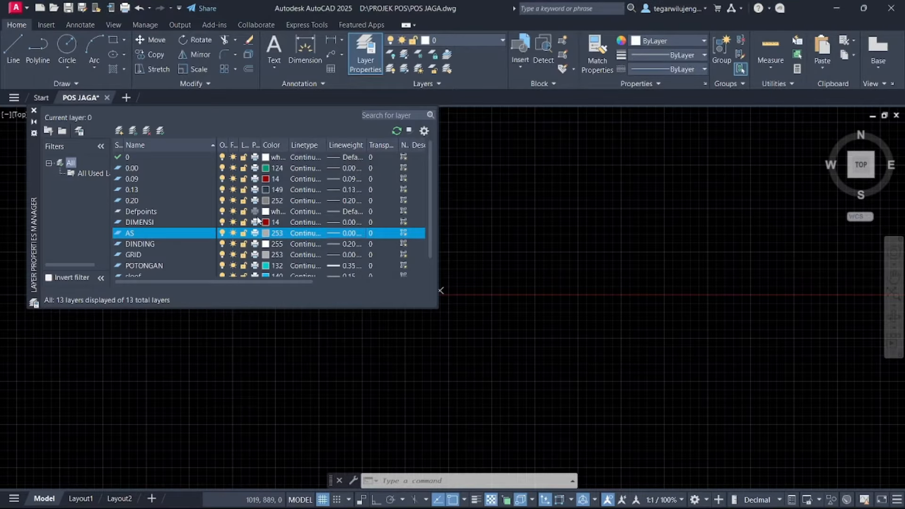
{"action": "left_click", "coordinate": [255, 234]}
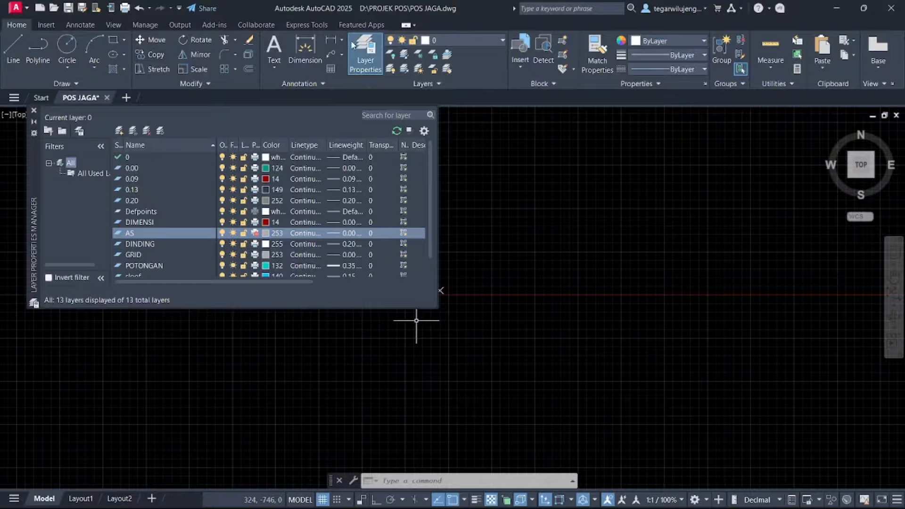
Close the layer manager and make AS the current layer
{"action": "left_click", "coordinate": [366, 53]}
{"action": "left_click", "coordinate": [453, 38]}
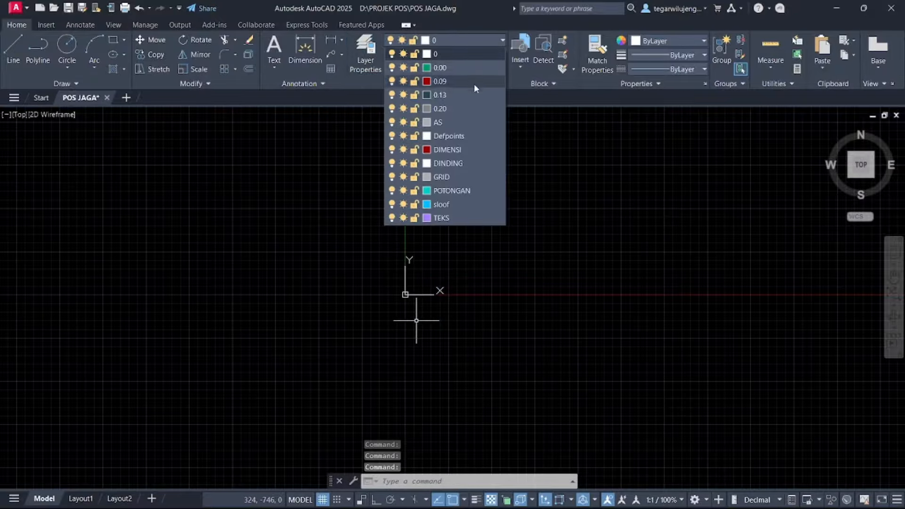
{"action": "left_click", "coordinate": [437, 120]}
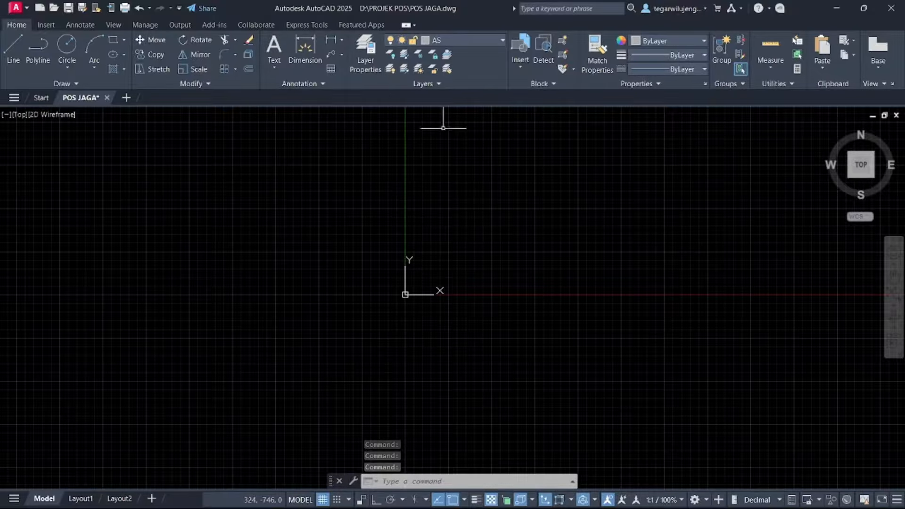
{"action": "middle_click_drag", "start_coordinate": [471, 297], "coordinate": [404, 271]}
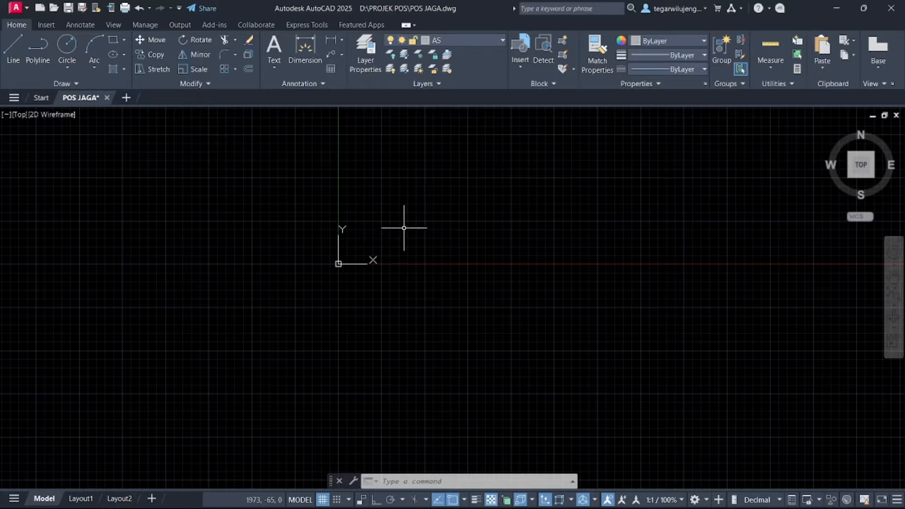
Paste the copied reference floor plan image into the drawing, just above and beside the origin
{"action": "key", "text": "ctrl+v"}
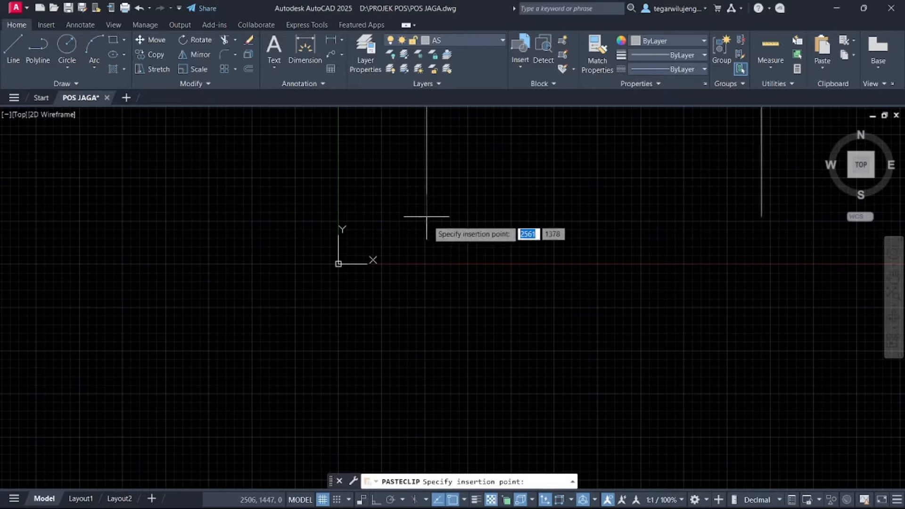
{"action": "left_click", "coordinate": [367, 250]}
{"action": "middle_click_drag", "start_coordinate": [505, 226], "coordinate": [404, 296]}
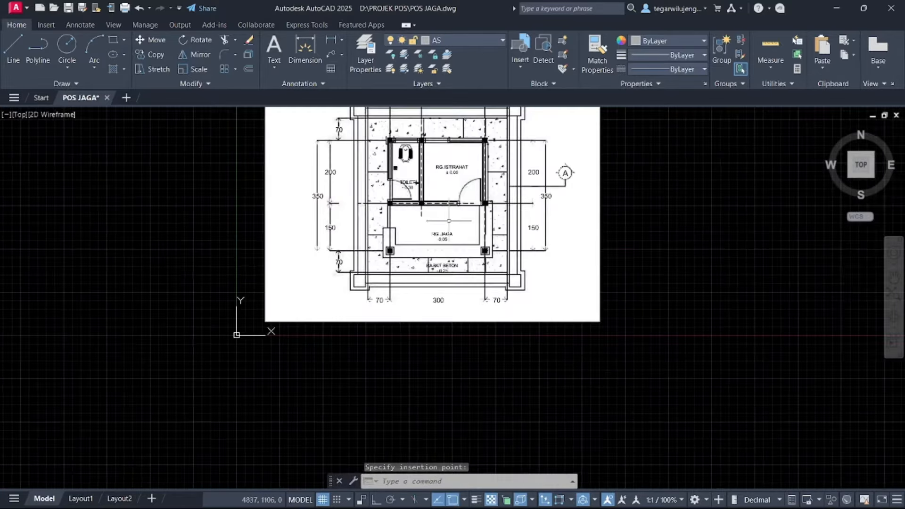
{"action": "scroll", "coordinate": [429, 223], "scroll_direction": "down", "scroll_amount": 4}
{"action": "middle_click_drag", "start_coordinate": [465, 217], "coordinate": [401, 225]}
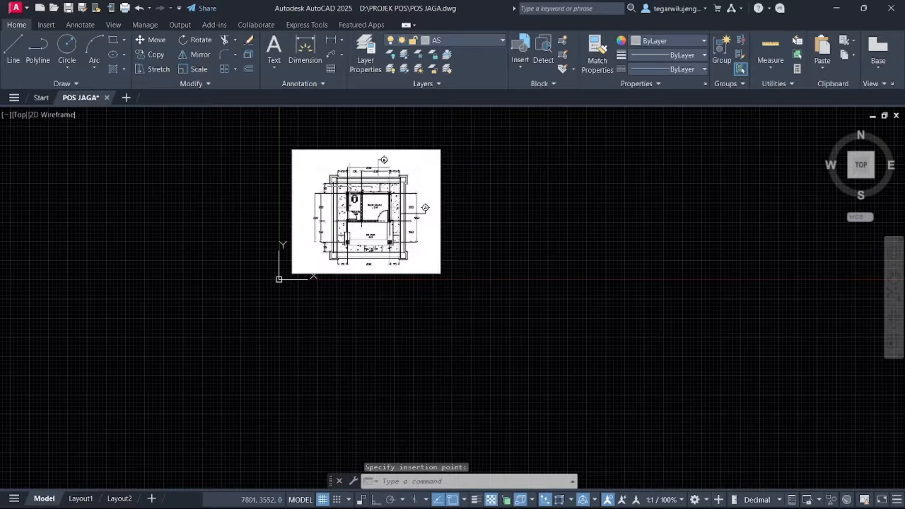
Examine the dimensions along the edges of the reference plan to work out the overall outline size
{"action": "scroll", "coordinate": [351, 185], "scroll_direction": "up", "scroll_amount": 3}
{"action": "scroll", "coordinate": [351, 186], "scroll_direction": "up", "scroll_amount": 2}
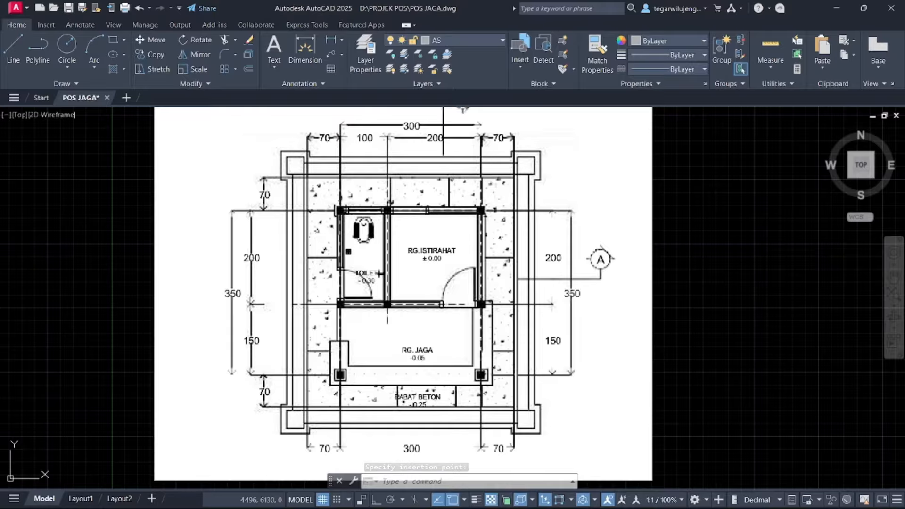
{"action": "middle_click_drag", "start_coordinate": [380, 273], "coordinate": [367, 216]}
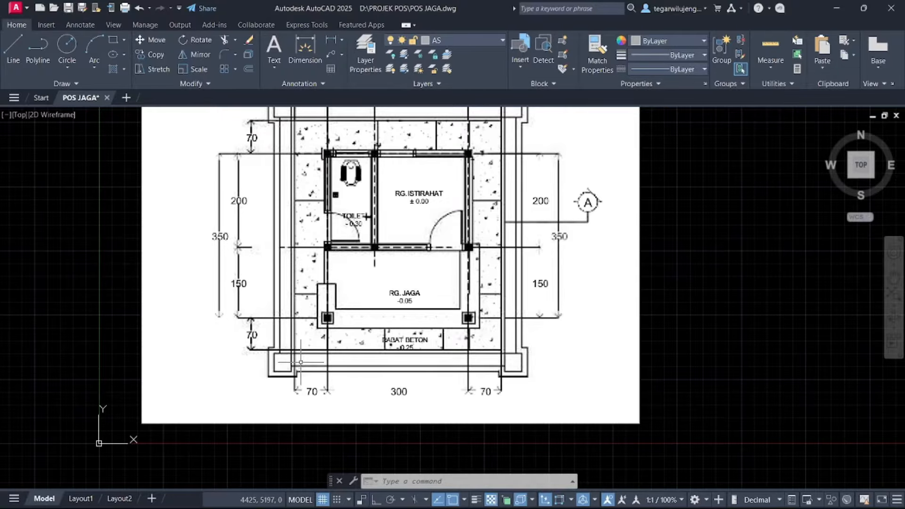
{"action": "scroll", "coordinate": [300, 363], "scroll_direction": "up", "scroll_amount": 4}
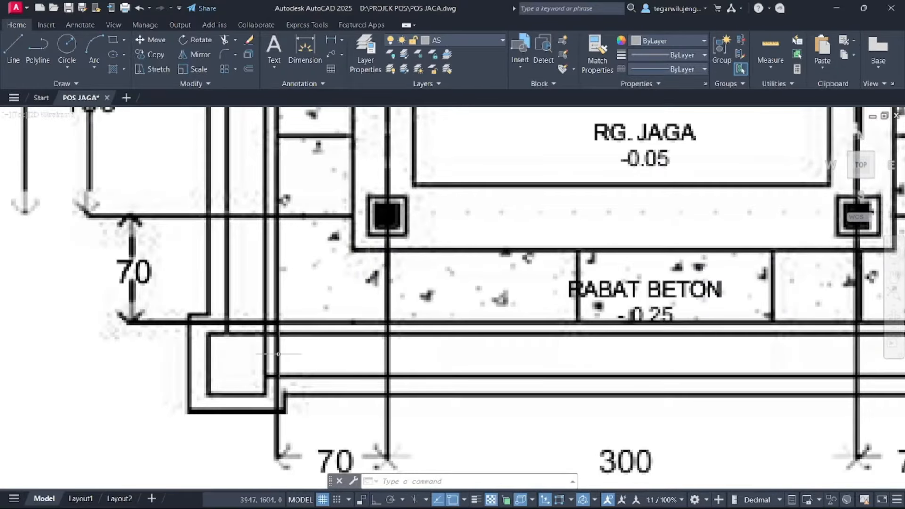
{"action": "scroll", "coordinate": [278, 354], "scroll_direction": "down", "scroll_amount": 2}
{"action": "scroll", "coordinate": [278, 354], "scroll_direction": "down", "scroll_amount": 2}
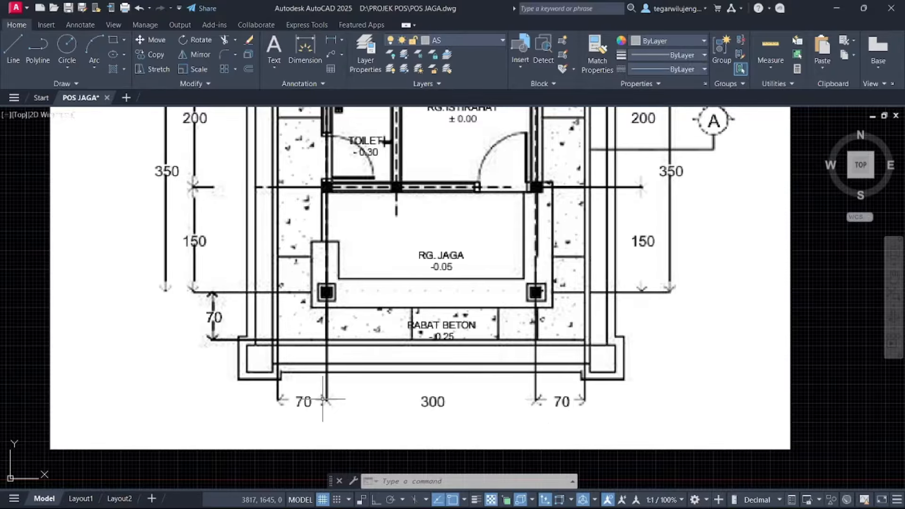
{"action": "scroll", "coordinate": [472, 401], "scroll_direction": "down", "scroll_amount": 2}
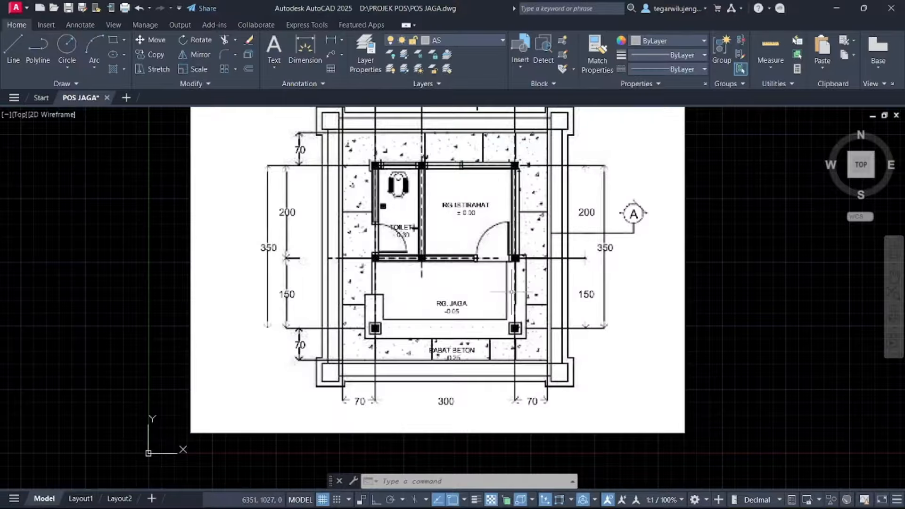
{"action": "middle_click_drag", "start_coordinate": [484, 273], "coordinate": [375, 220]}
{"action": "scroll", "coordinate": [424, 243], "scroll_direction": "down", "scroll_amount": 2}
{"action": "middle_click_drag", "start_coordinate": [462, 144], "coordinate": [416, 198]}
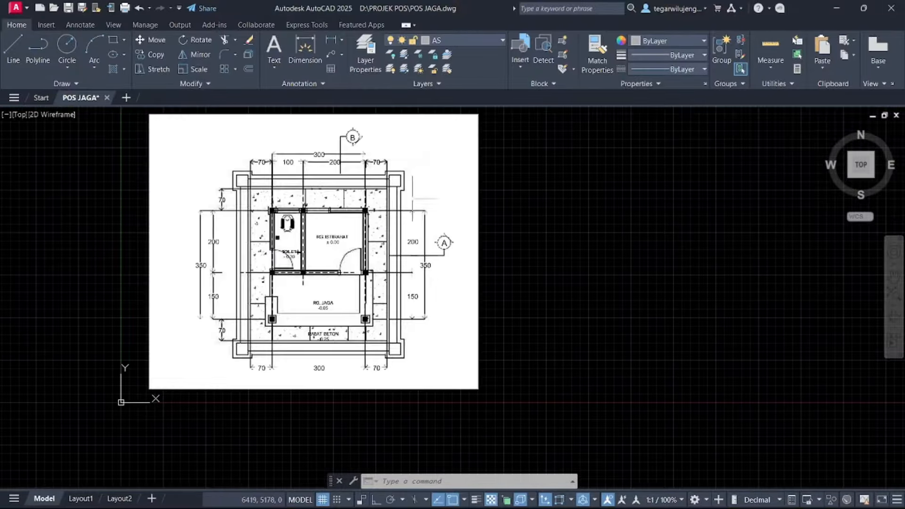
Draw a 4400 by 4900 rectangle in the empty area beside the reference plan
{"action": "middle_click_drag", "start_coordinate": [575, 245], "coordinate": [514, 248]}
{"action": "middle_click_drag", "start_coordinate": [460, 234], "coordinate": [448, 239]}
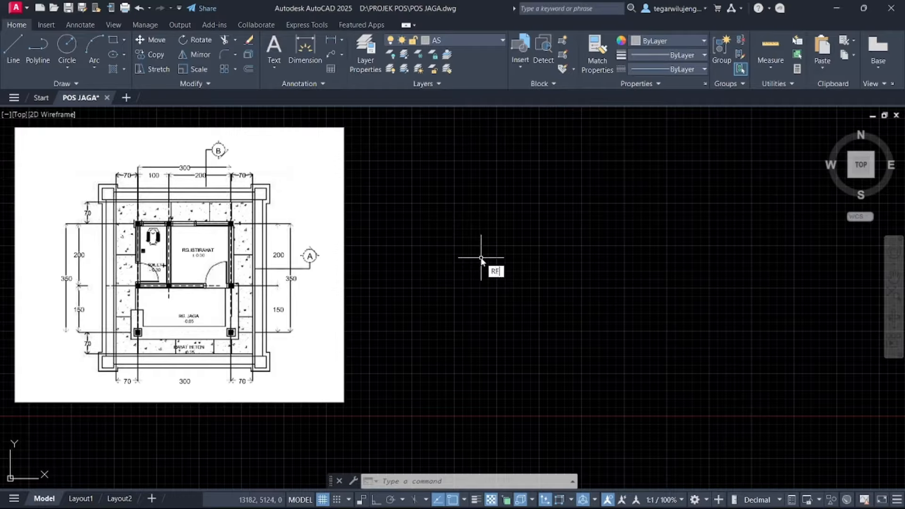
{"action": "type", "text": "C"}
{"action": "key", "text": "Return"}
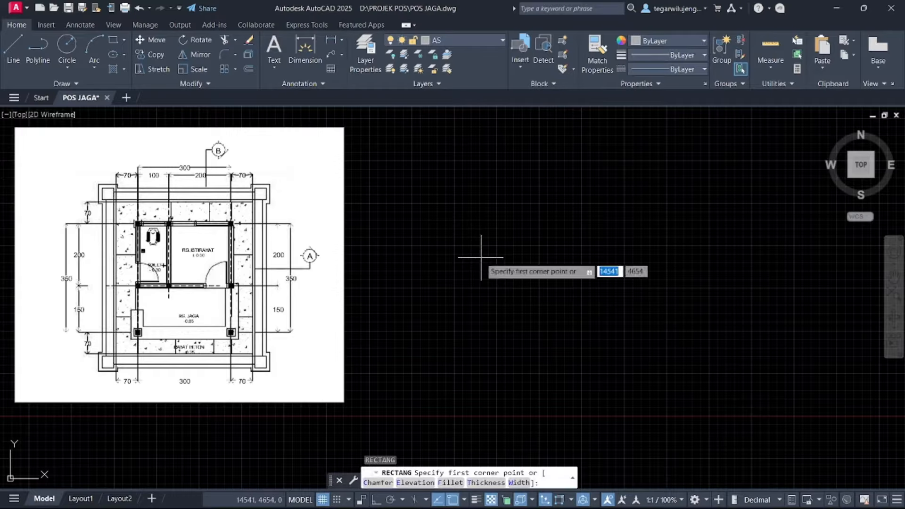
{"action": "left_click", "coordinate": [448, 168]}
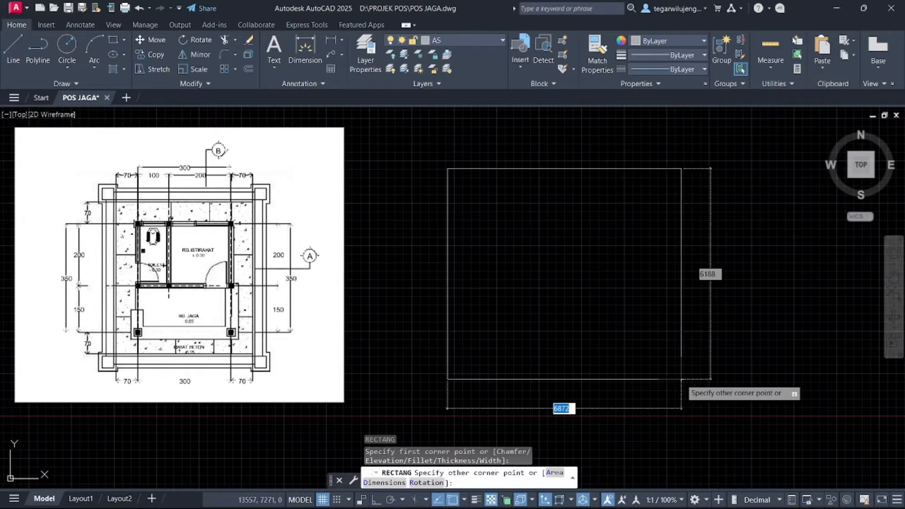
{"action": "type", "text": "4400"}
{"action": "key", "text": "Tab"}
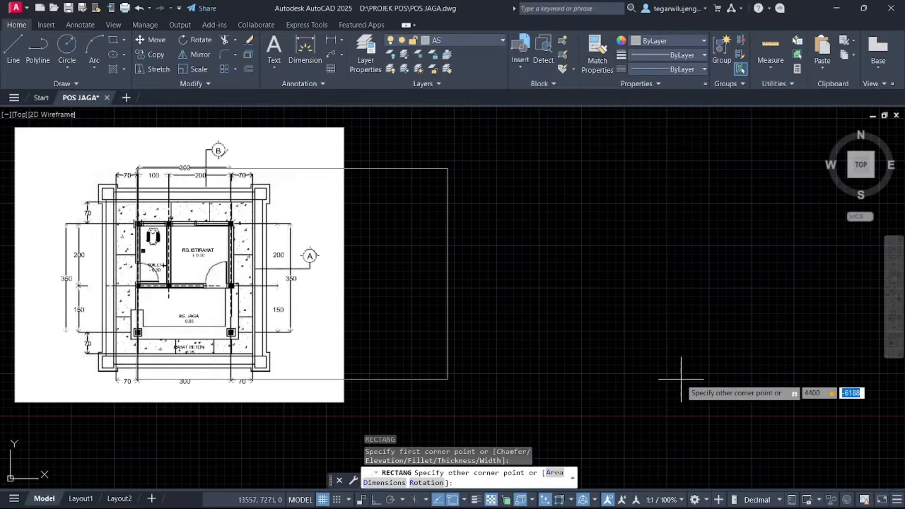
{"action": "type", "text": "4900"}
{"action": "key", "text": "Return"}
Move the rectangle down so that it sits level with the reference plan image
{"action": "scroll", "coordinate": [463, 299], "scroll_direction": "down", "scroll_amount": 5}
{"action": "left_click", "coordinate": [483, 260]}
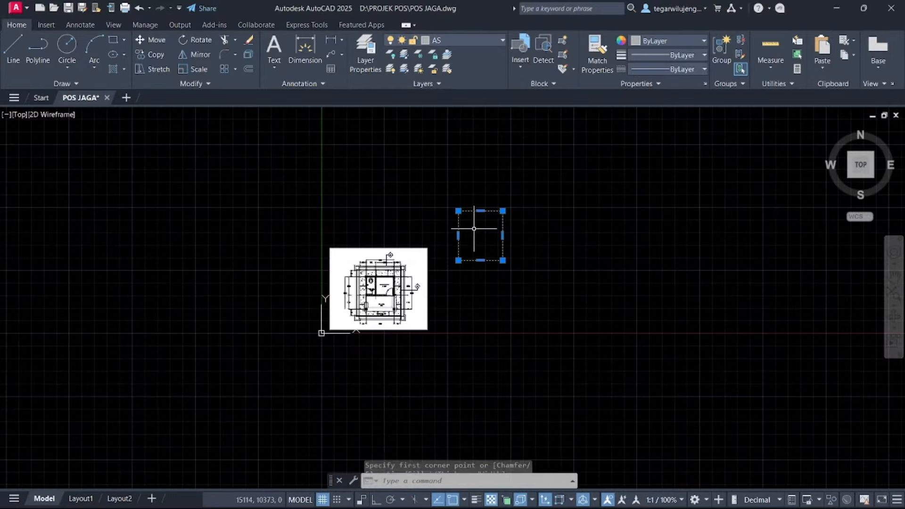
{"action": "type", "text": "M"}
{"action": "key", "text": "Return"}
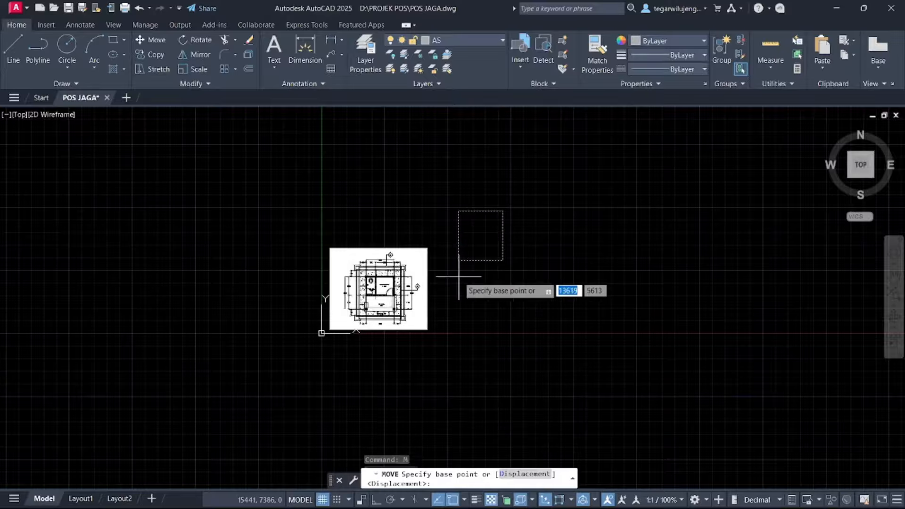
{"action": "left_click", "coordinate": [479, 235]}
{"action": "left_click", "coordinate": [471, 285]}
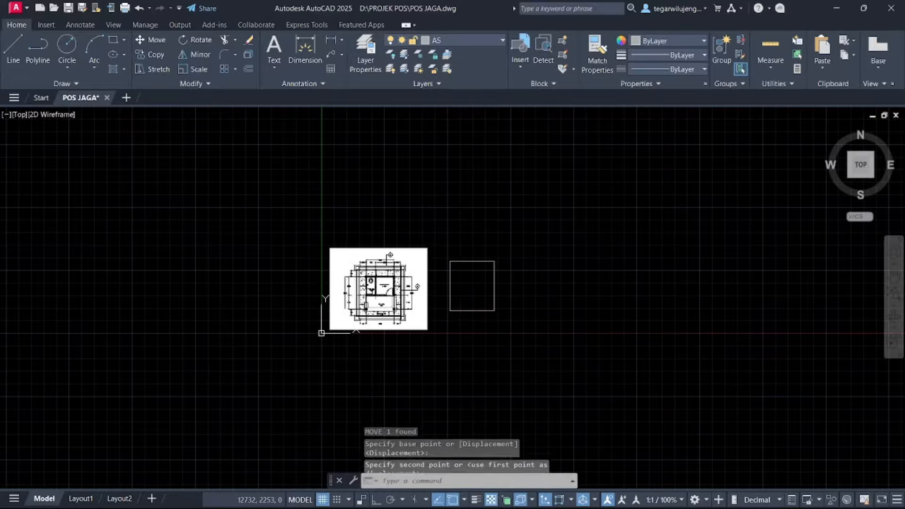
Offset the rectangle 700 inwards, matching the 70 margin of the reference plan
{"action": "scroll", "coordinate": [469, 289], "scroll_direction": "up", "scroll_amount": 4}
{"action": "scroll", "coordinate": [264, 234], "scroll_direction": "up", "scroll_amount": 2}
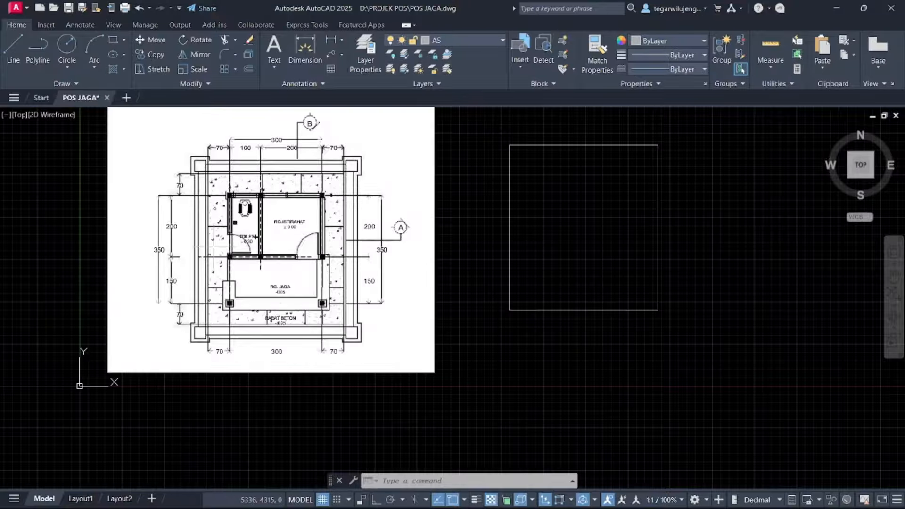
{"action": "scroll", "coordinate": [236, 265], "scroll_direction": "up", "scroll_amount": 2}
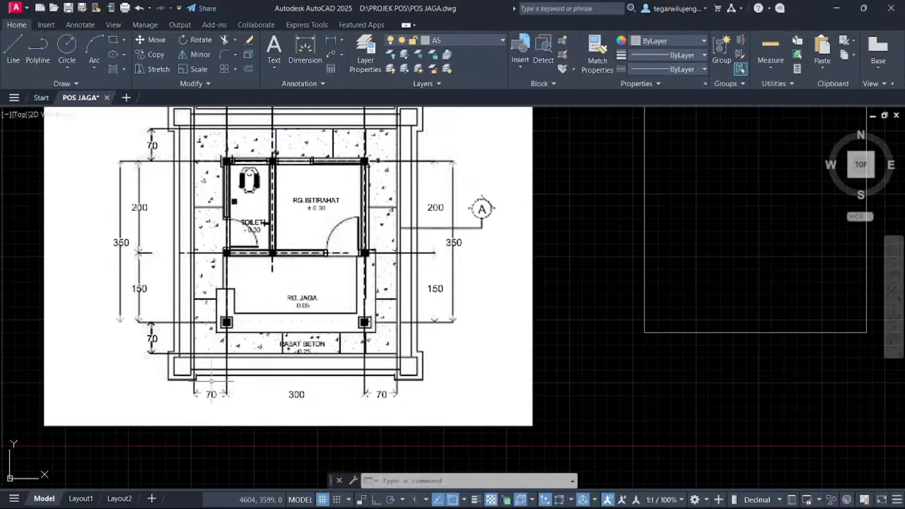
{"action": "middle_click_drag", "start_coordinate": [576, 282], "coordinate": [506, 279]}
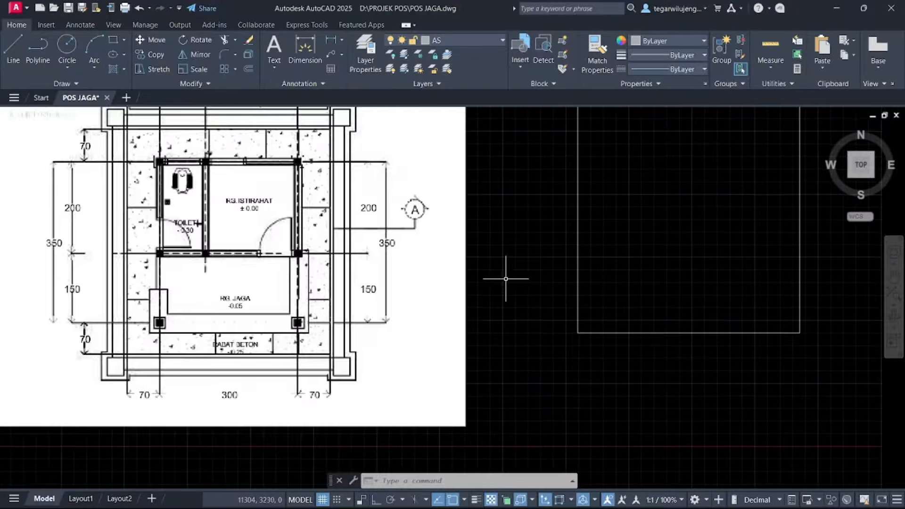
{"action": "scroll", "coordinate": [506, 278], "scroll_direction": "down", "scroll_amount": 2}
{"action": "left_click", "coordinate": [572, 242]}
{"action": "left_click", "coordinate": [542, 214]}
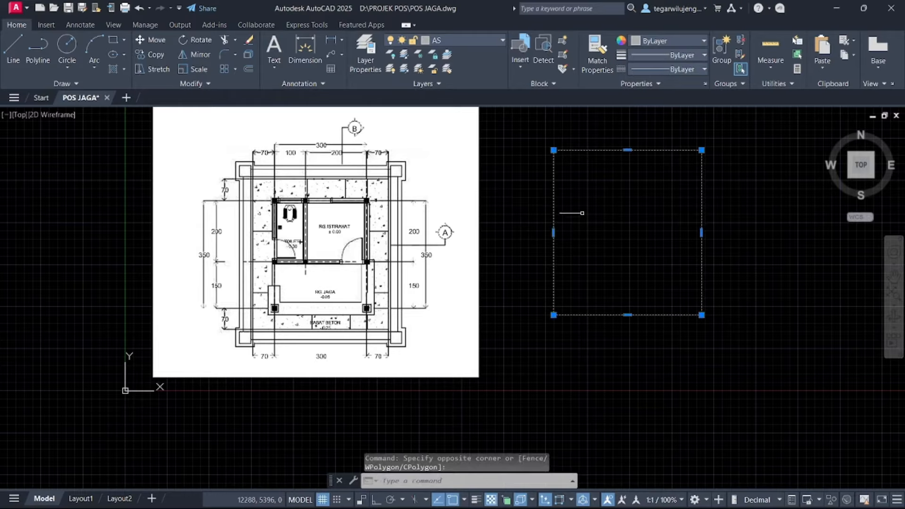
{"action": "type", "text": "o"}
{"action": "key", "text": "Return"}
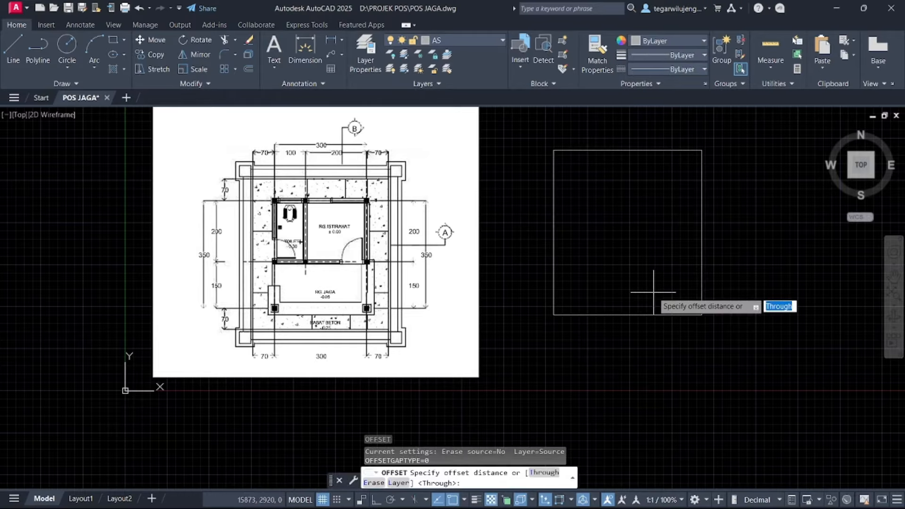
{"action": "left_click", "coordinate": [554, 232]}
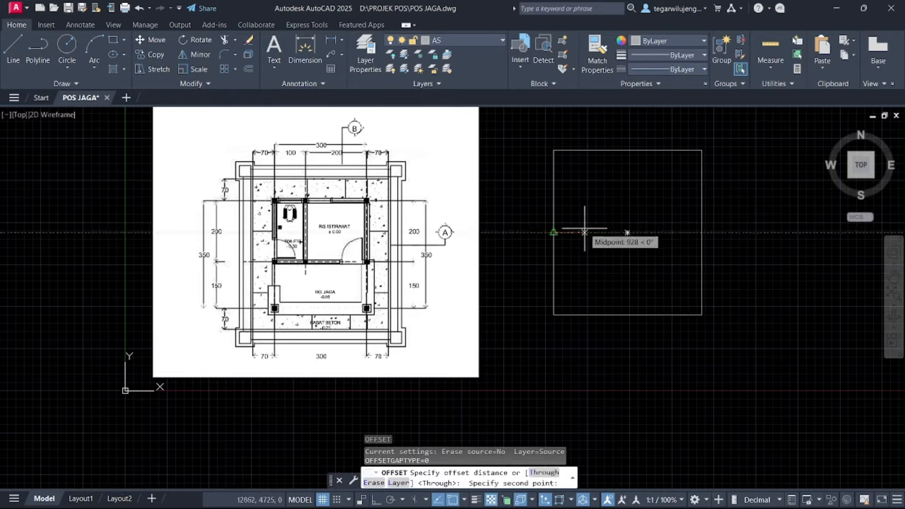
{"action": "type", "text": "700"}
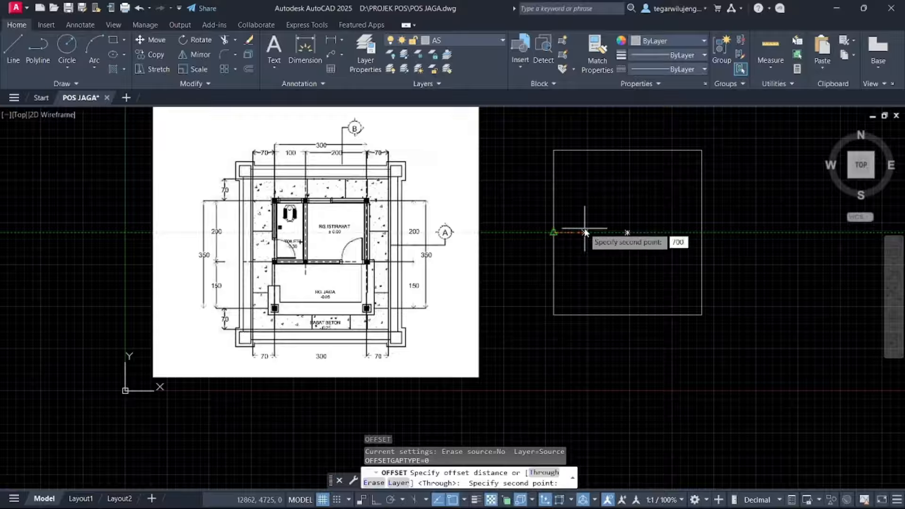
{"action": "key", "text": "Return"}
{"action": "left_click", "coordinate": [585, 228]}
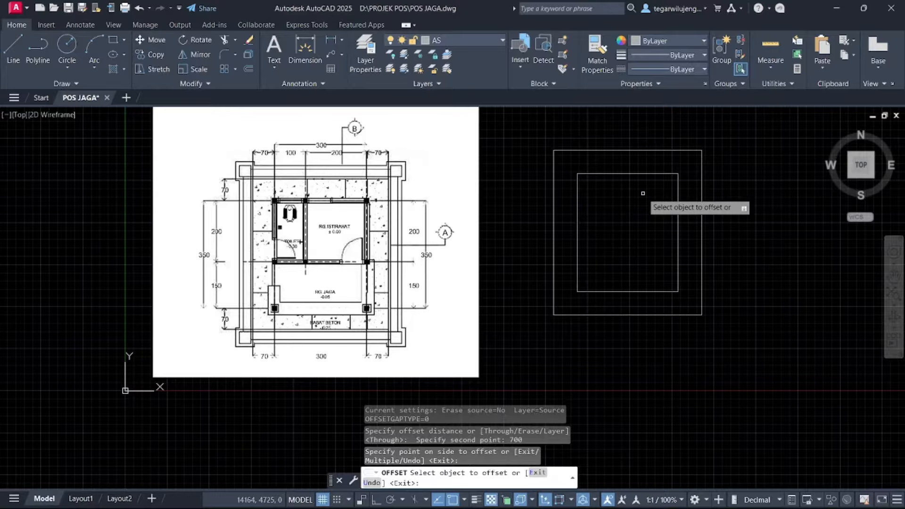
{"action": "key", "text": "Escape"}
Explode the inner rectangle into separate lines
{"action": "scroll", "coordinate": [587, 183], "scroll_direction": "up", "scroll_amount": 3}
{"action": "left_click", "coordinate": [587, 183]}
{"action": "left_click", "coordinate": [556, 160]}
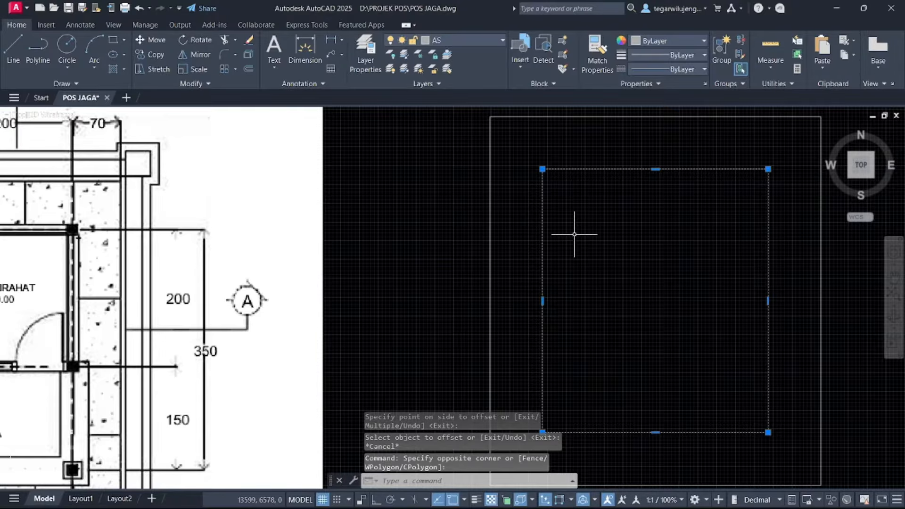
{"action": "type", "text": "x"}
{"action": "key", "text": "Return"}
{"action": "scroll", "coordinate": [598, 248], "scroll_direction": "down", "scroll_amount": 2}
{"action": "key", "text": "Escape"}
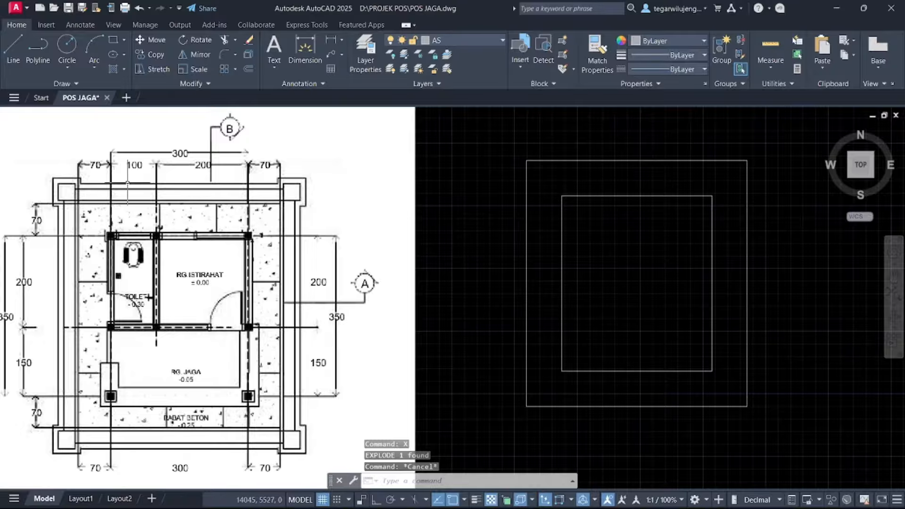
{"action": "middle_click_drag", "start_coordinate": [160, 287], "coordinate": [178, 285]}
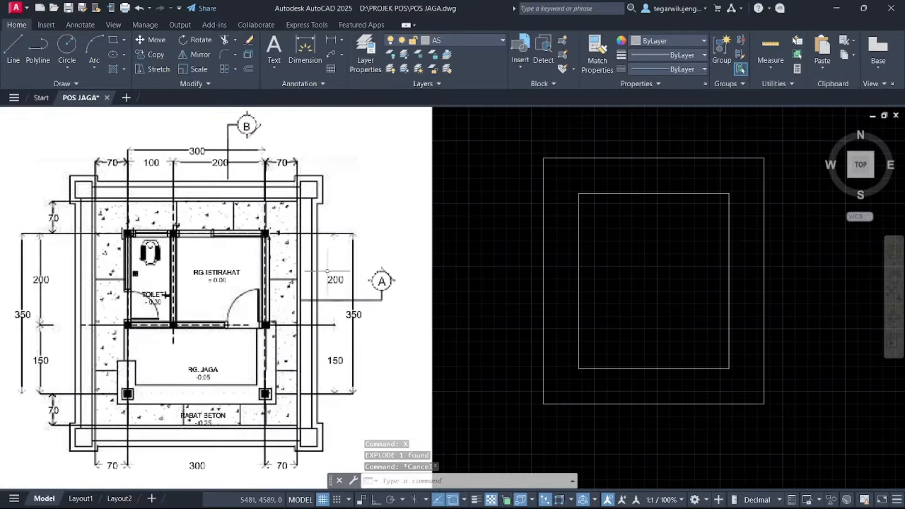
{"action": "left_click", "coordinate": [594, 235]}
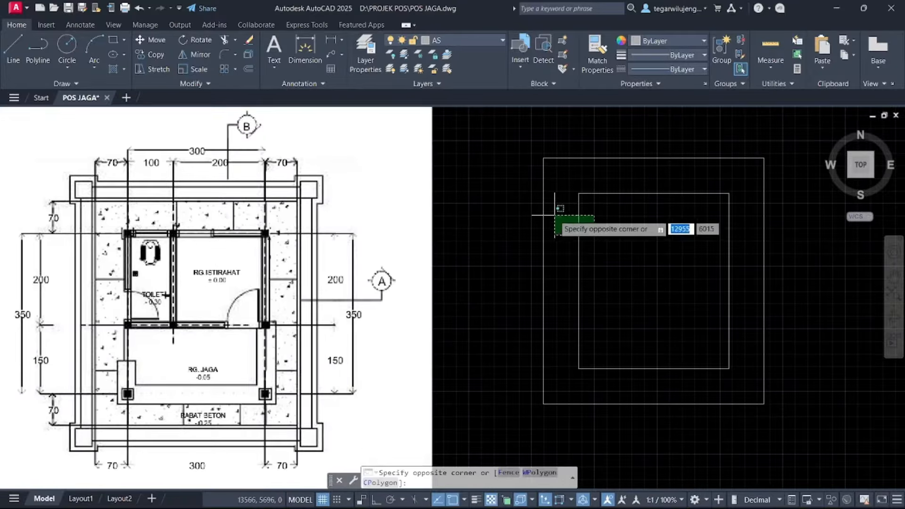
{"action": "left_click", "coordinate": [560, 220]}
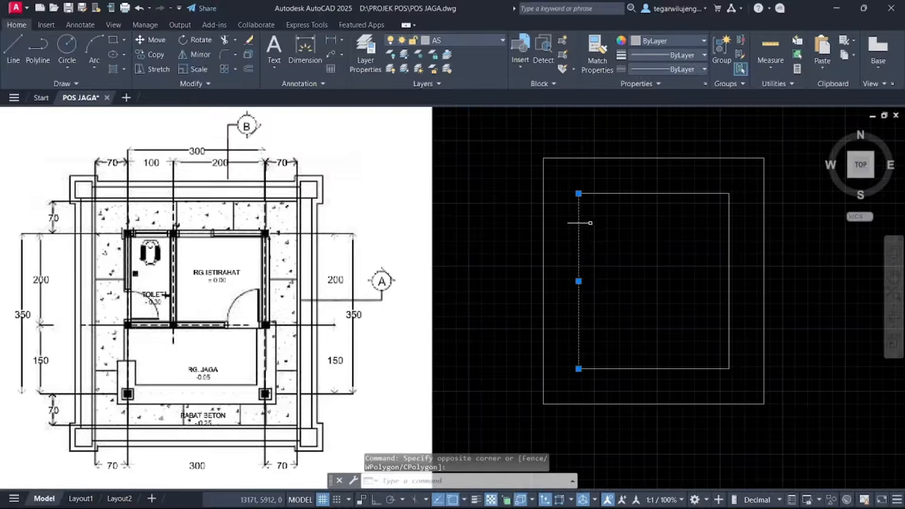
{"action": "mouse_move", "coordinate": [595, 214]}
{"action": "middle_mouse_down"}
{"action": "mouse_move", "coordinate": [584, 204]}
{"action": "mouse_move", "coordinate": [591, 205]}
{"action": "middle_mouse_up"}
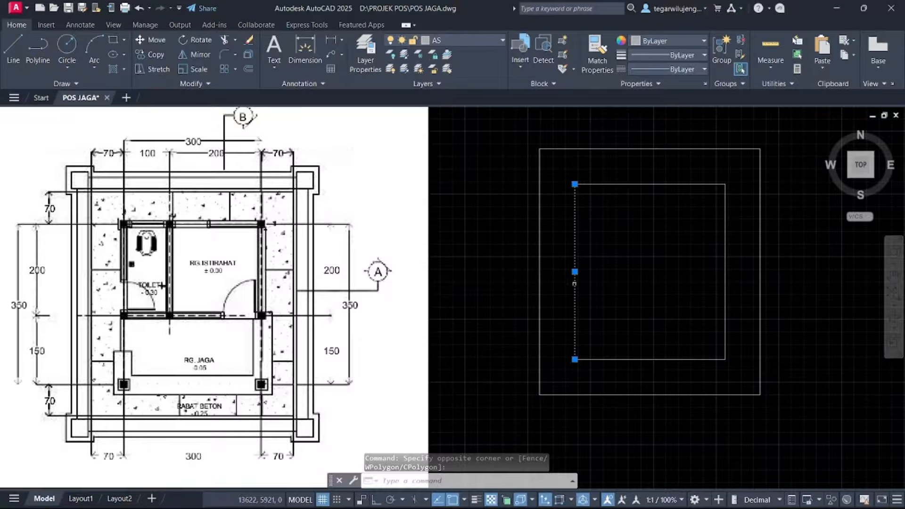
{"action": "type", "text": "o"}
{"action": "key", "text": "Return"}
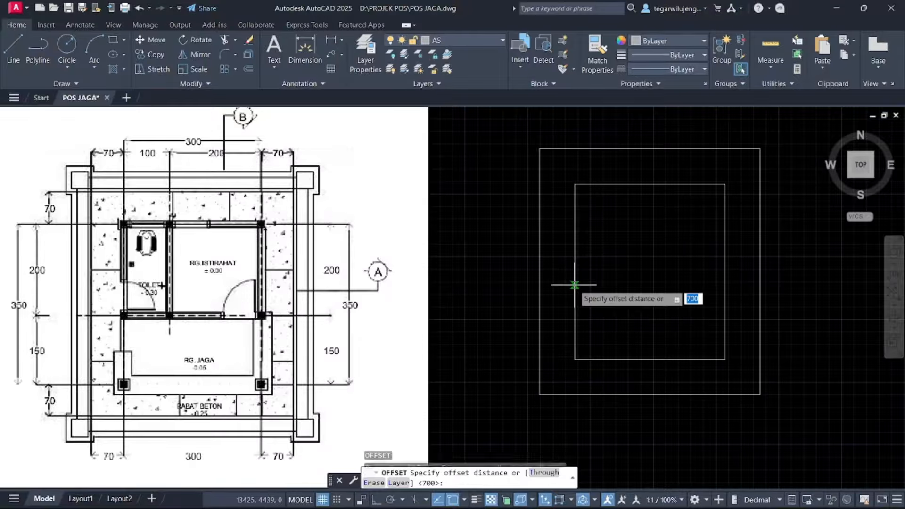
{"action": "left_click", "coordinate": [575, 285]}
{"action": "type", "text": "1000"}
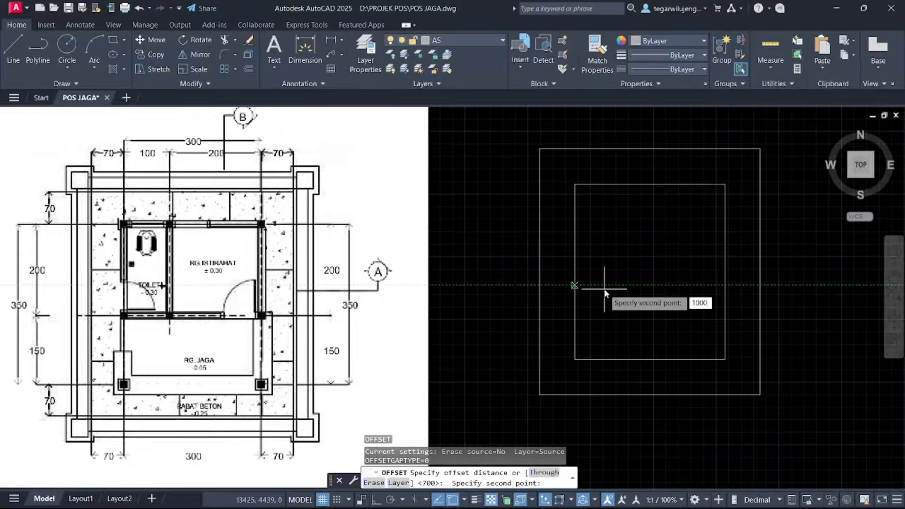
{"action": "key", "text": "Return"}
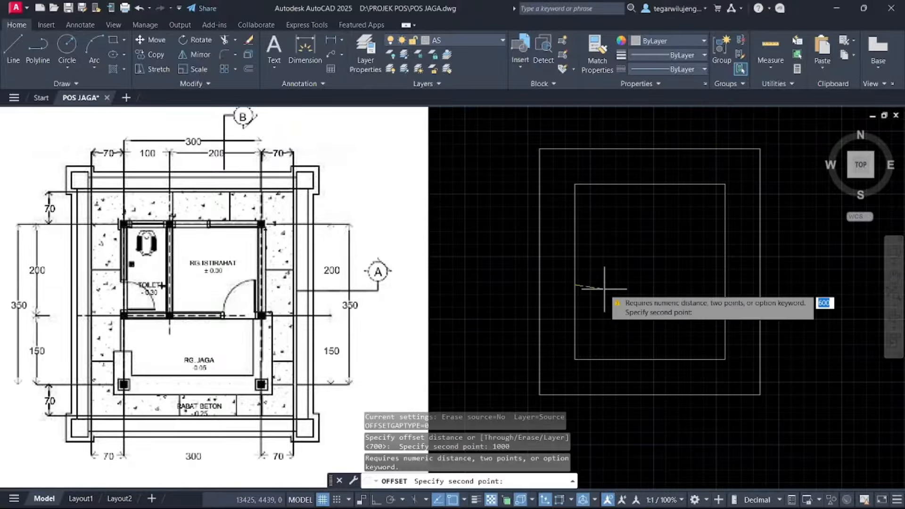
{"action": "left_click", "coordinate": [654, 263]}
{"action": "key", "text": "Escape"}
Offset the inner rectangle's left line 1000 to the inside with ortho mode on, for the toilet partition axis
{"action": "left_click", "coordinate": [578, 252]}
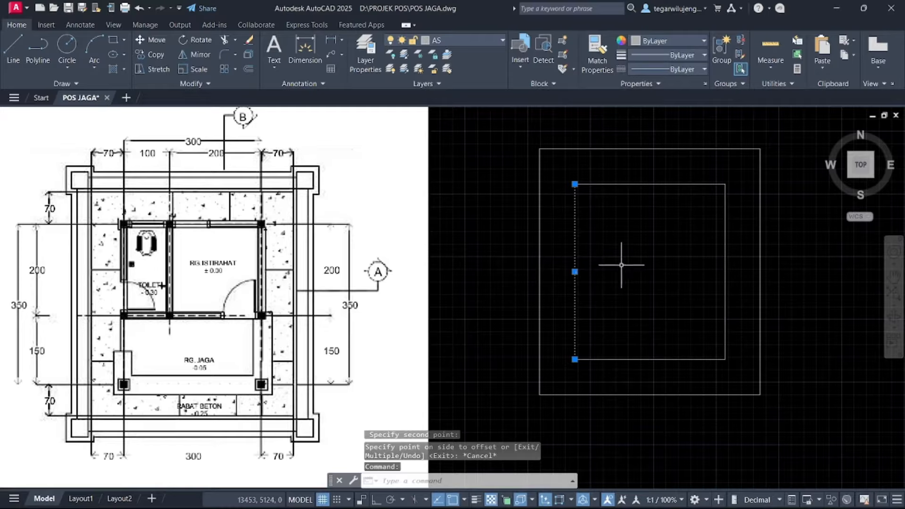
{"action": "type", "text": "o"}
{"action": "key", "text": "Return"}
{"action": "left_click", "coordinate": [576, 235]}
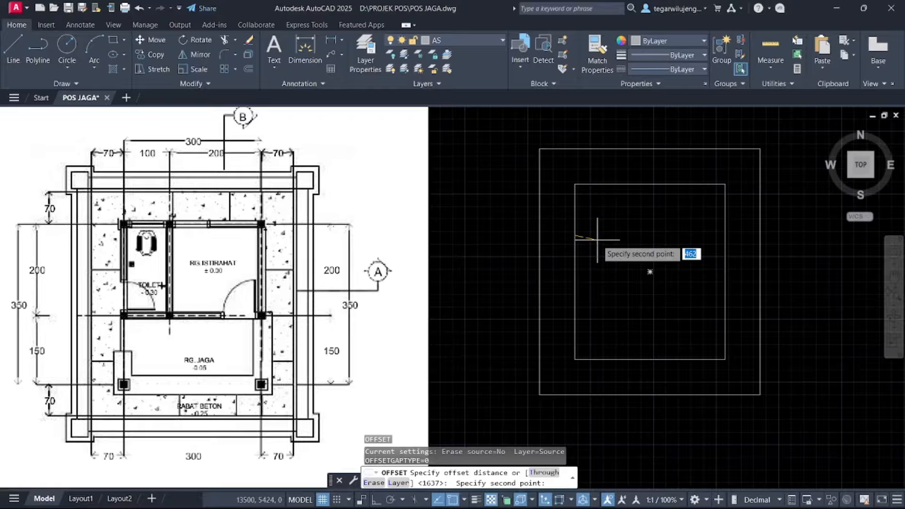
{"action": "key", "text": "F8"}
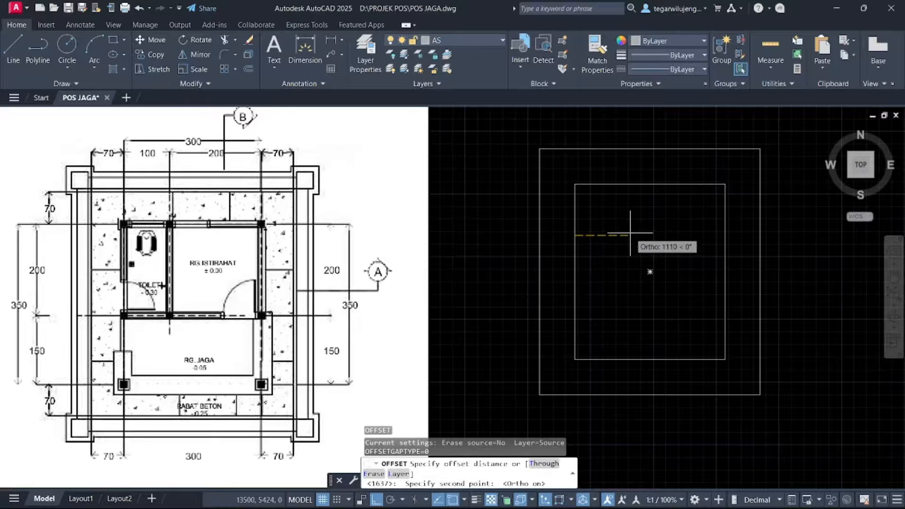
{"action": "type", "text": "7"}
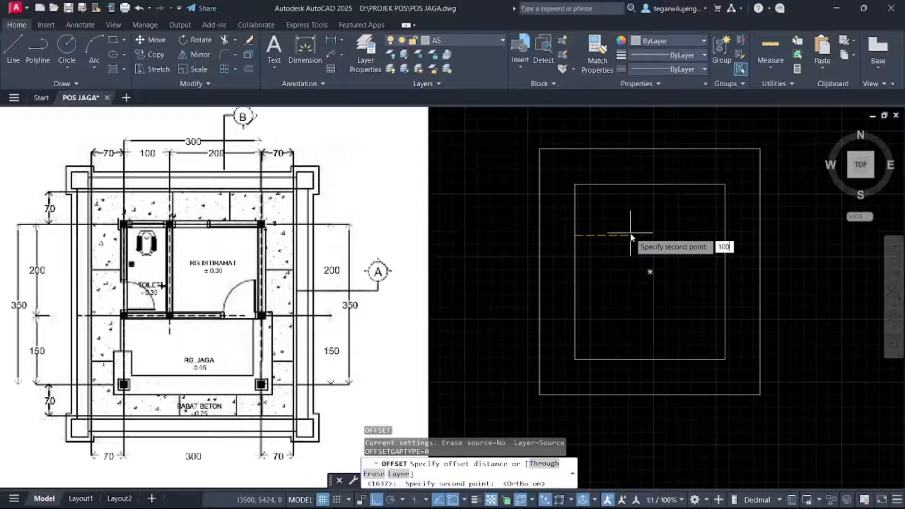
{"action": "key", "text": "Return"}
{"action": "left_click", "coordinate": [575, 233]}
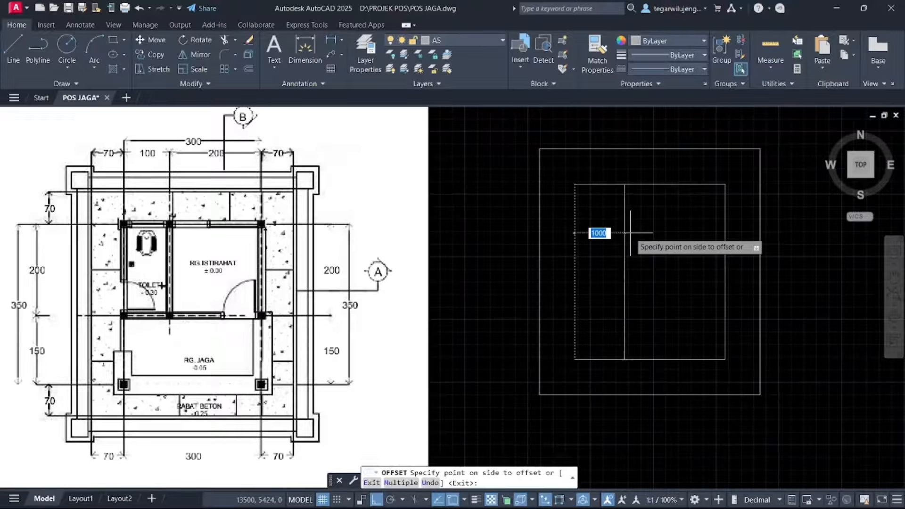
{"action": "left_click", "coordinate": [652, 228]}
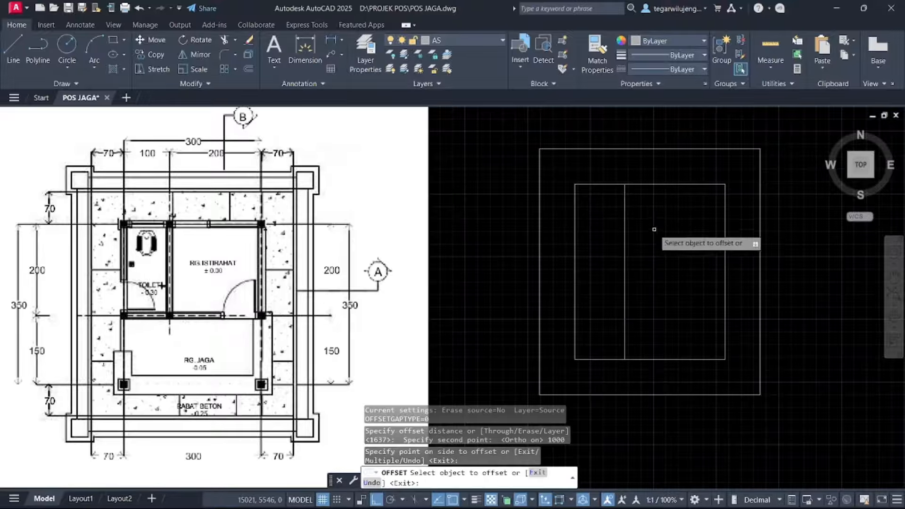
Offset the inner rectangle's upper line 2000 downwards
{"action": "left_click", "coordinate": [651, 185]}
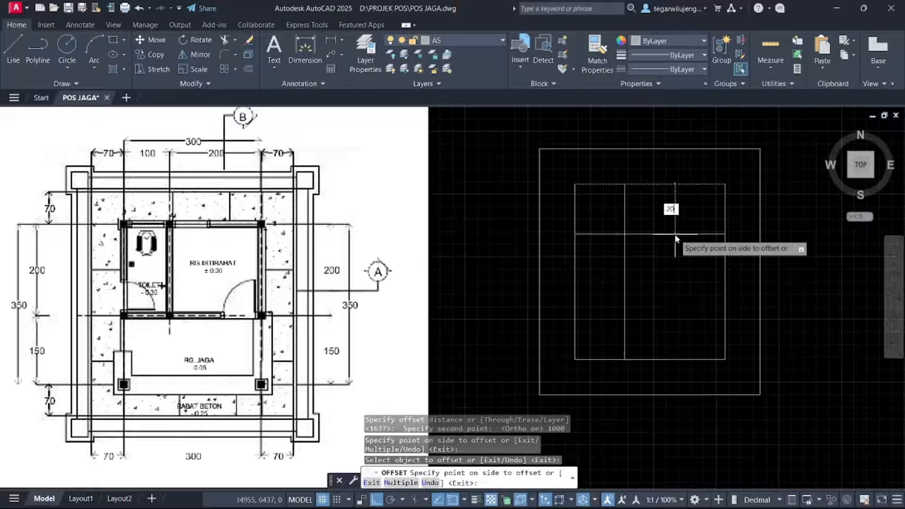
{"action": "key", "text": "Return"}
{"action": "key", "text": "Escape"}
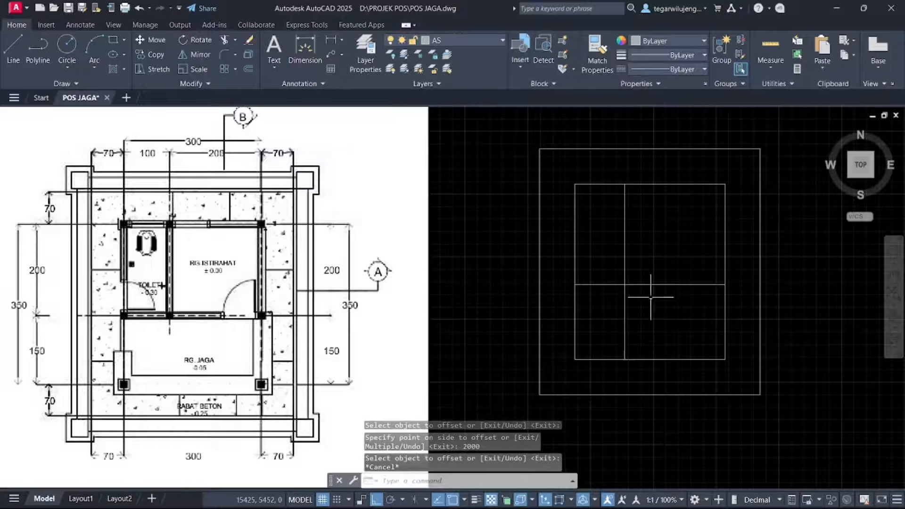
Trim away the part of the vertical partition line that runs below the horizontal partition line
{"action": "type", "text": "TR"}
{"action": "key", "text": "Return"}
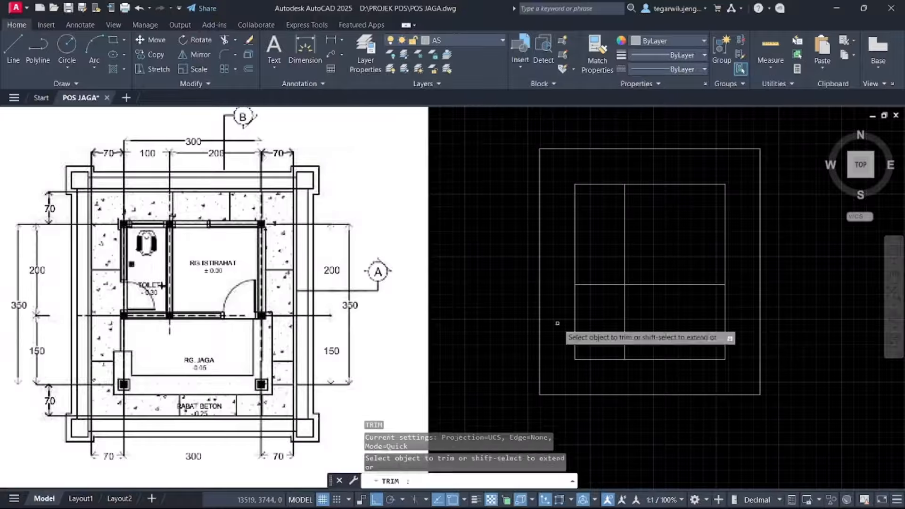
{"action": "left_click", "coordinate": [627, 315]}
{"action": "left_click", "coordinate": [620, 313]}
{"action": "scroll", "coordinate": [622, 312], "scroll_direction": "down", "scroll_amount": 4}
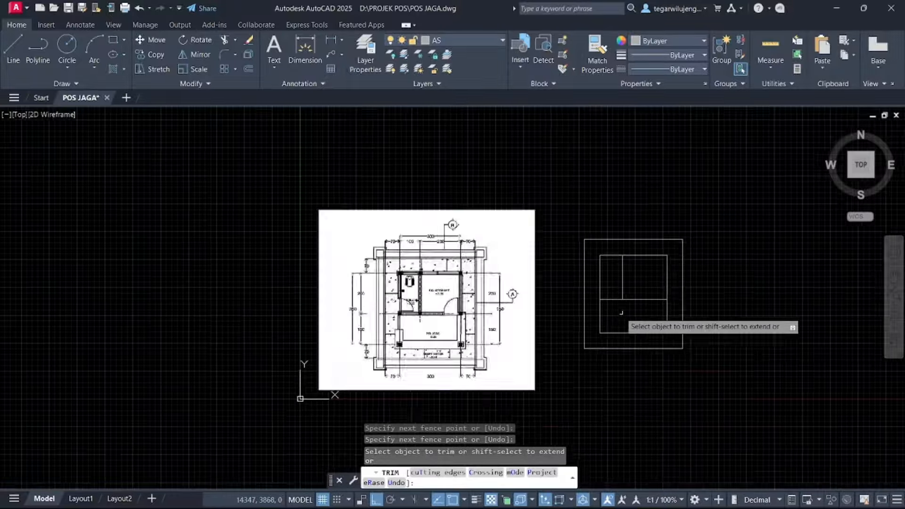
{"action": "middle_click_drag", "start_coordinate": [622, 312], "coordinate": [625, 322]}
{"action": "scroll", "coordinate": [430, 282], "scroll_direction": "up", "scroll_amount": 6}
{"action": "key", "text": "Escape"}
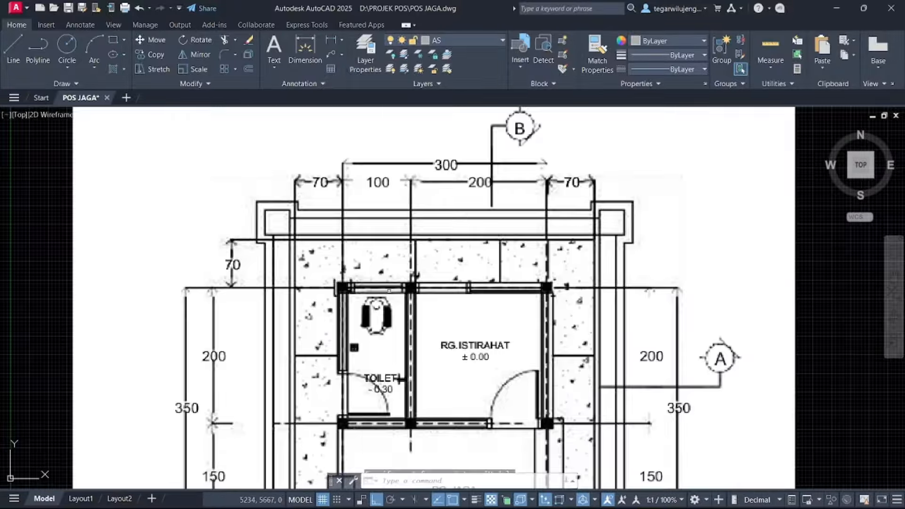
Create a new layer named KOLOM and set its colour to yellow
{"action": "middle_click_drag", "start_coordinate": [415, 298], "coordinate": [419, 251]}
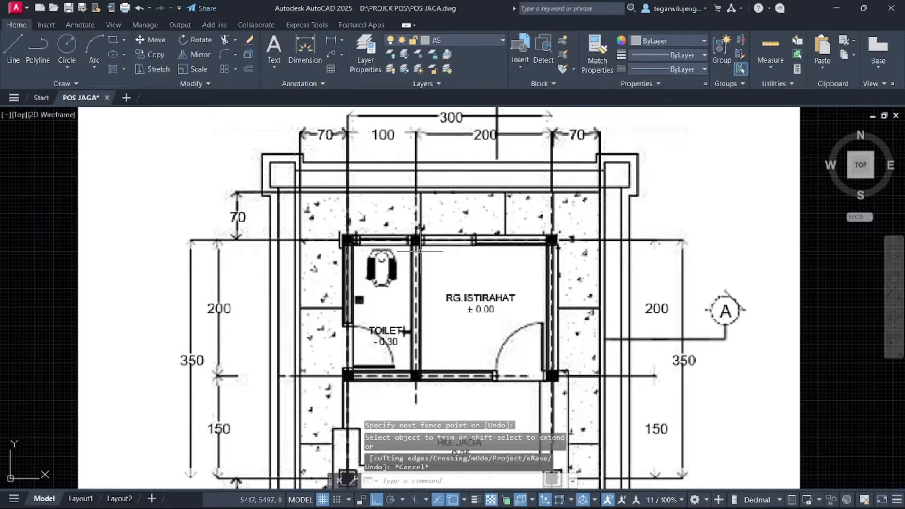
{"action": "scroll", "coordinate": [483, 278], "scroll_direction": "down", "scroll_amount": 2}
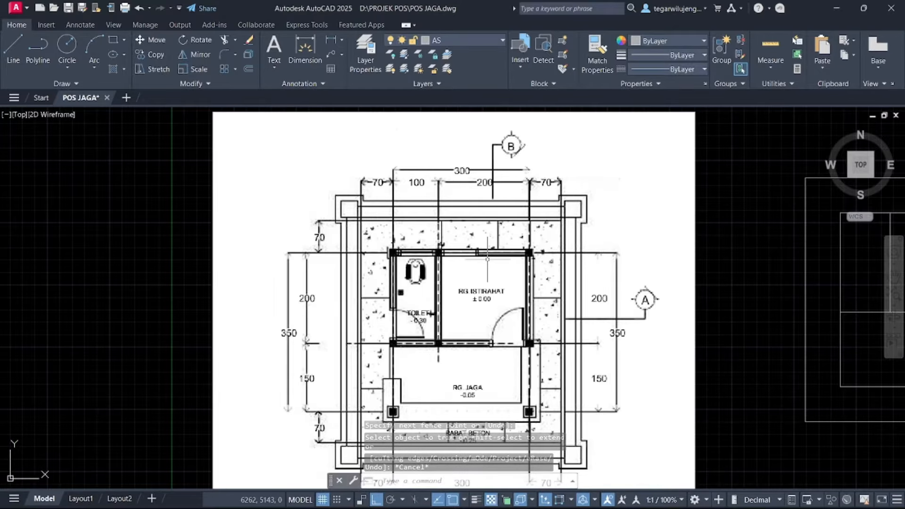
{"action": "left_click", "coordinate": [371, 59]}
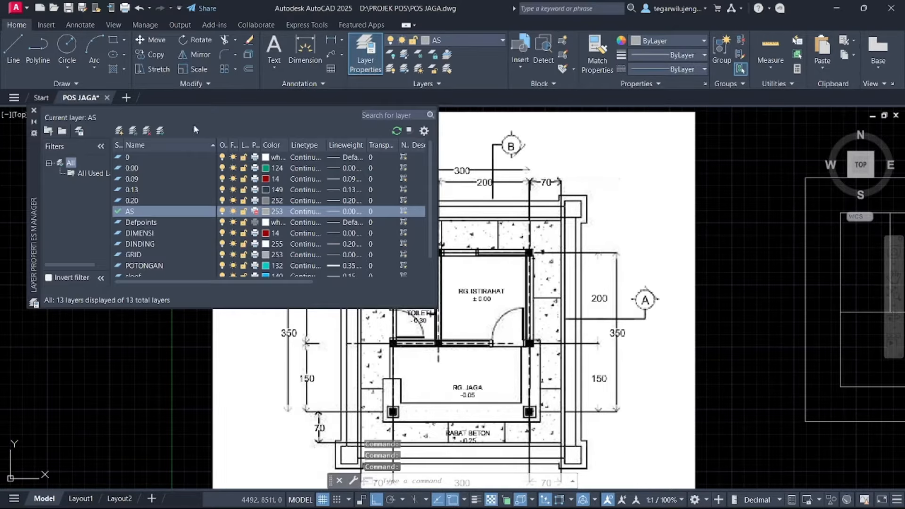
{"action": "left_click", "coordinate": [120, 130]}
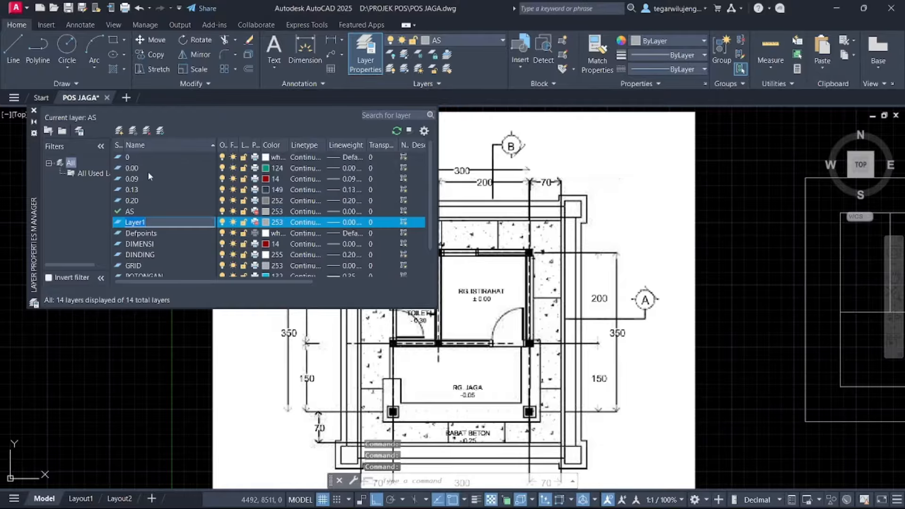
{"action": "type", "text": "KOLOM"}
{"action": "left_click", "coordinate": [266, 222]}
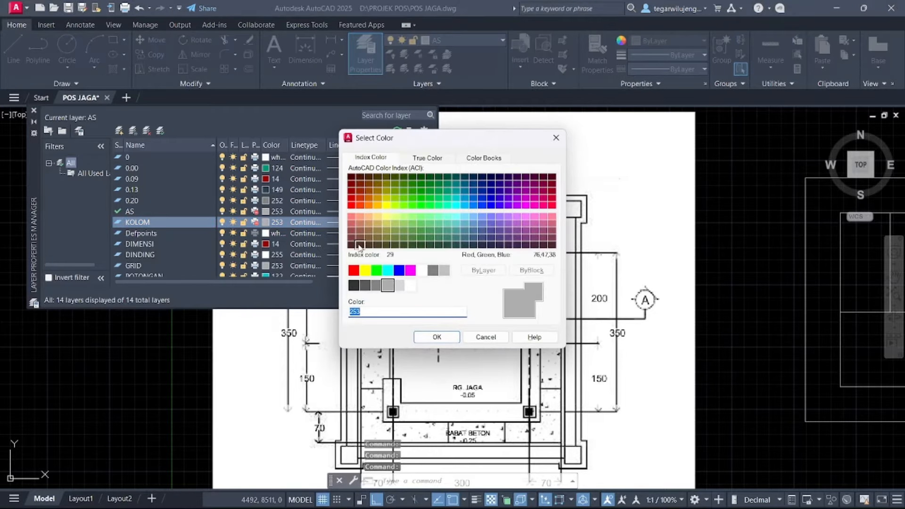
{"action": "double_click", "coordinate": [366, 270]}
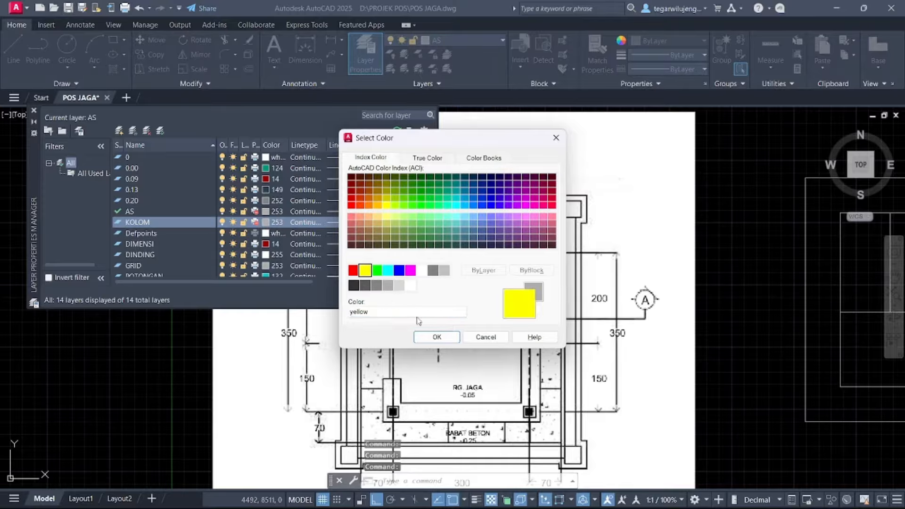
Set the KOLOM layer's lineweight to 0.05 mm and close the layer manager
{"action": "left_click", "coordinate": [356, 223]}
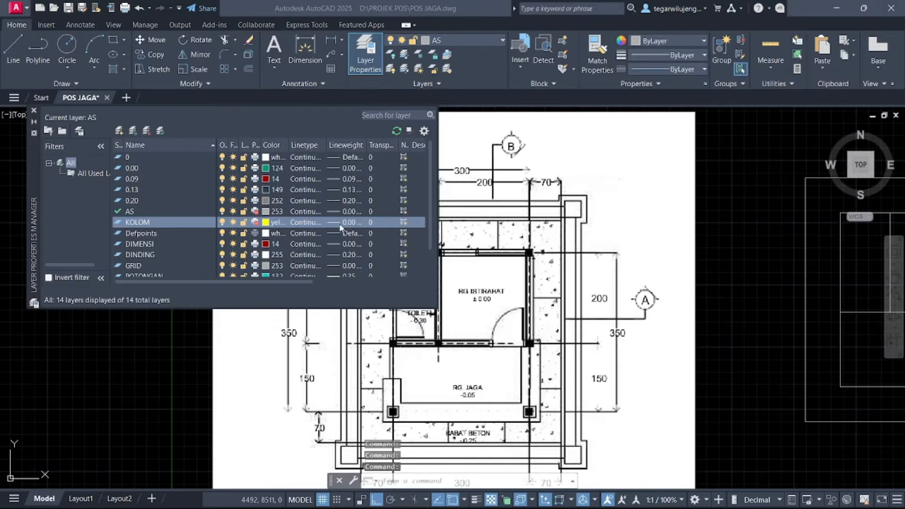
{"action": "left_click", "coordinate": [431, 215]}
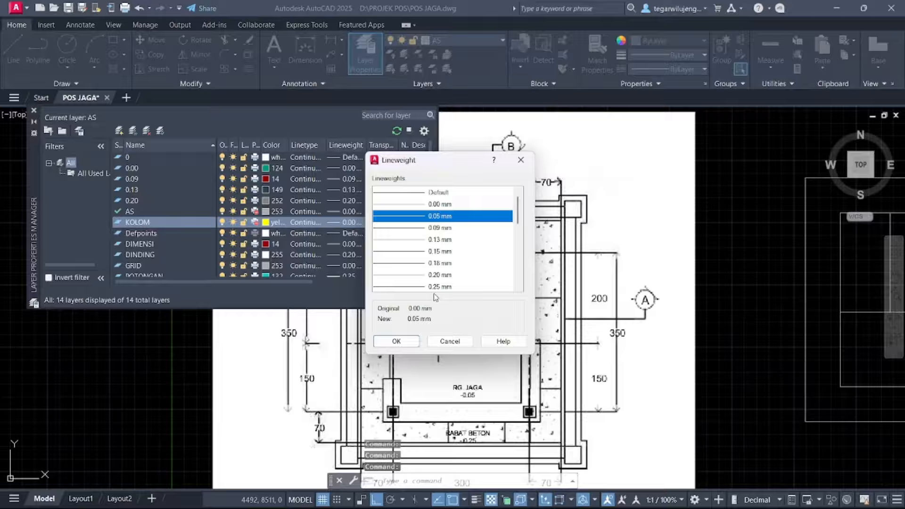
{"action": "left_click", "coordinate": [405, 341]}
{"action": "left_click", "coordinate": [382, 73]}
Draw a 150 by 150 square in the empty area to the right of the axis plan
{"action": "scroll", "coordinate": [552, 240], "scroll_direction": "down", "scroll_amount": 4}
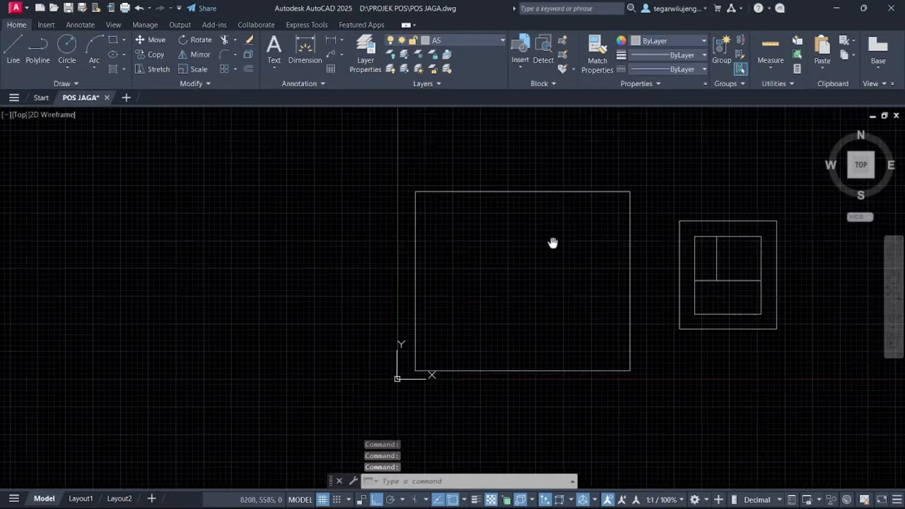
{"action": "middle_click_drag", "start_coordinate": [552, 241], "coordinate": [321, 195]}
{"action": "scroll", "coordinate": [585, 202], "scroll_direction": "up", "scroll_amount": 2}
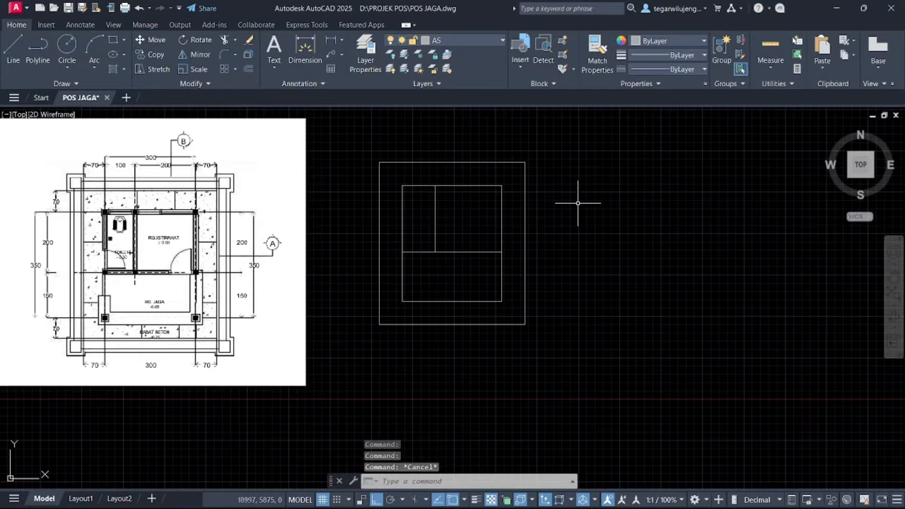
{"action": "key", "text": "Return"}
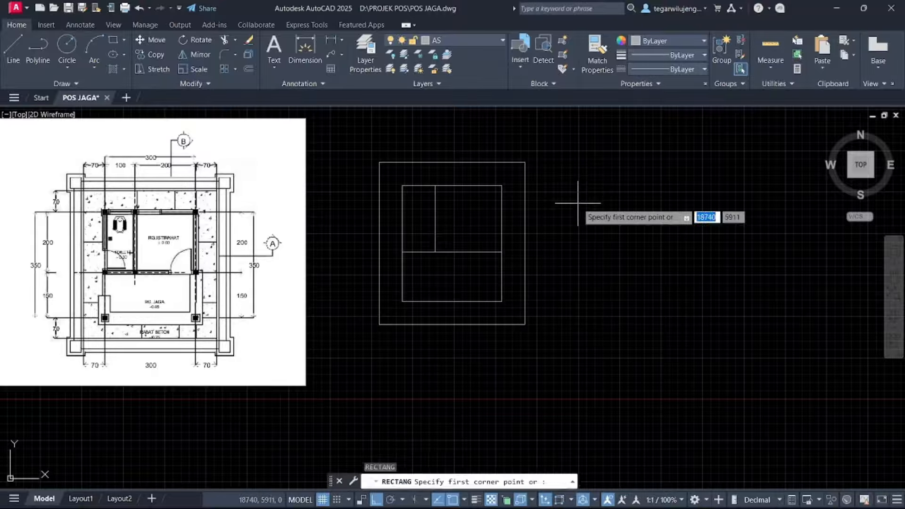
{"action": "left_click", "coordinate": [574, 203]}
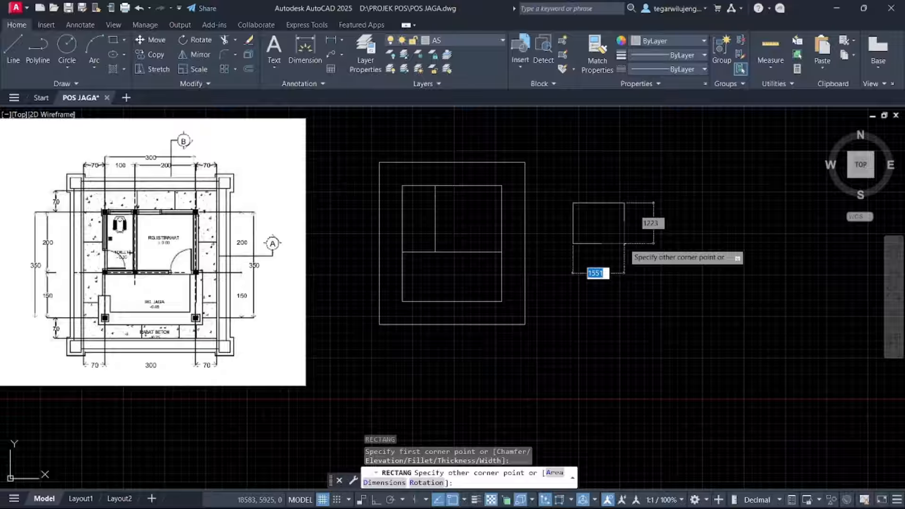
{"action": "key", "text": "Tab"}
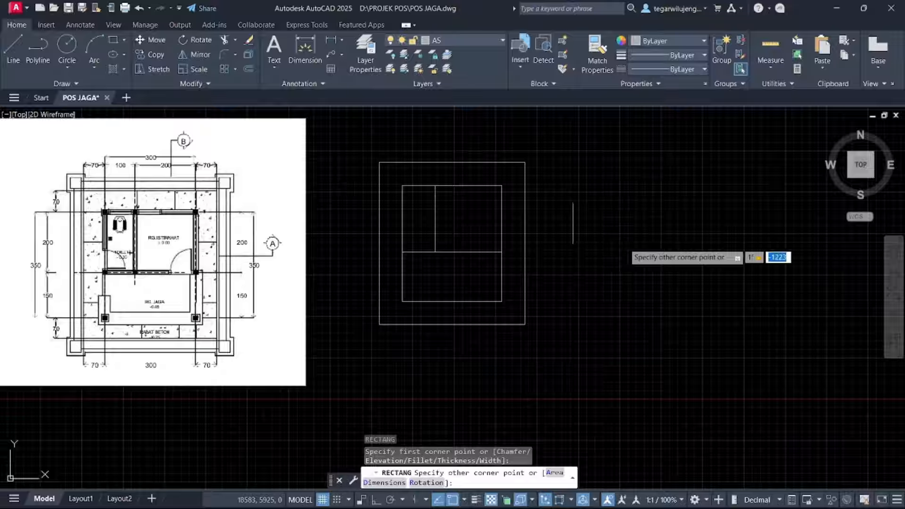
{"action": "type", "text": "150"}
{"action": "key", "text": "Return"}
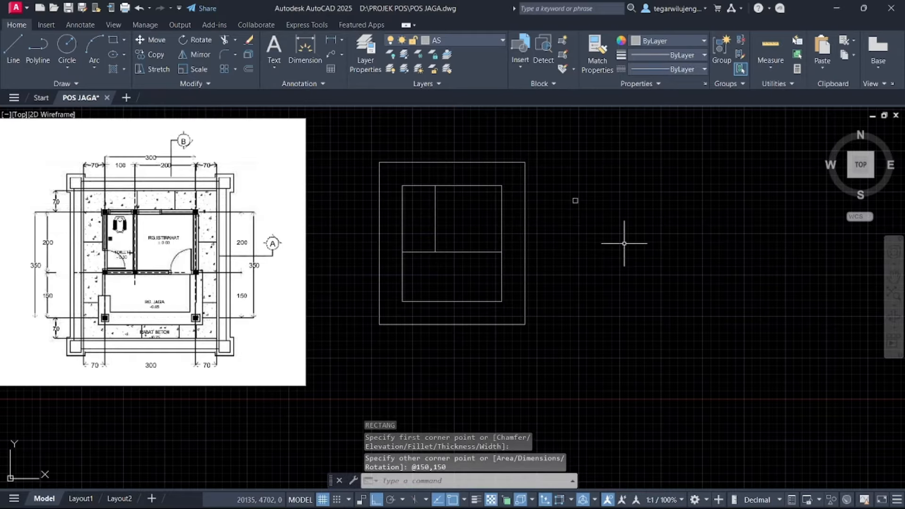
Put the small square on layer KOLOM and make KOLOM the current layer
{"action": "scroll", "coordinate": [575, 200], "scroll_direction": "up", "scroll_amount": 5}
{"action": "left_click", "coordinate": [546, 162]}
{"action": "left_click", "coordinate": [616, 228]}
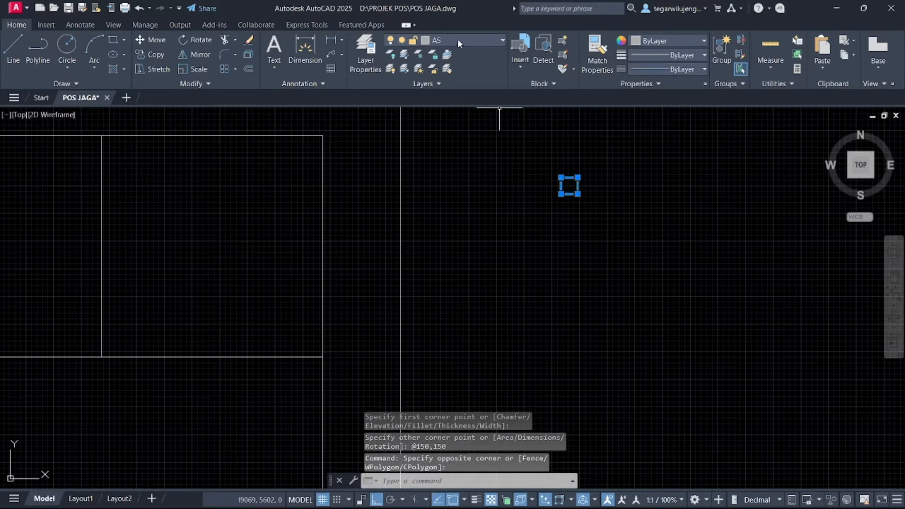
{"action": "left_click", "coordinate": [457, 38]}
{"action": "left_click", "coordinate": [448, 190]}
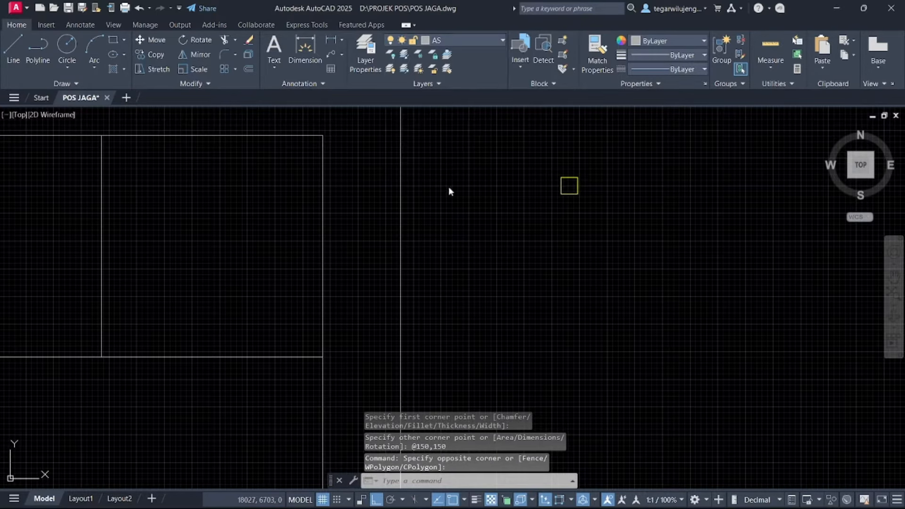
{"action": "key", "text": "Escape"}
{"action": "left_click", "coordinate": [450, 39]}
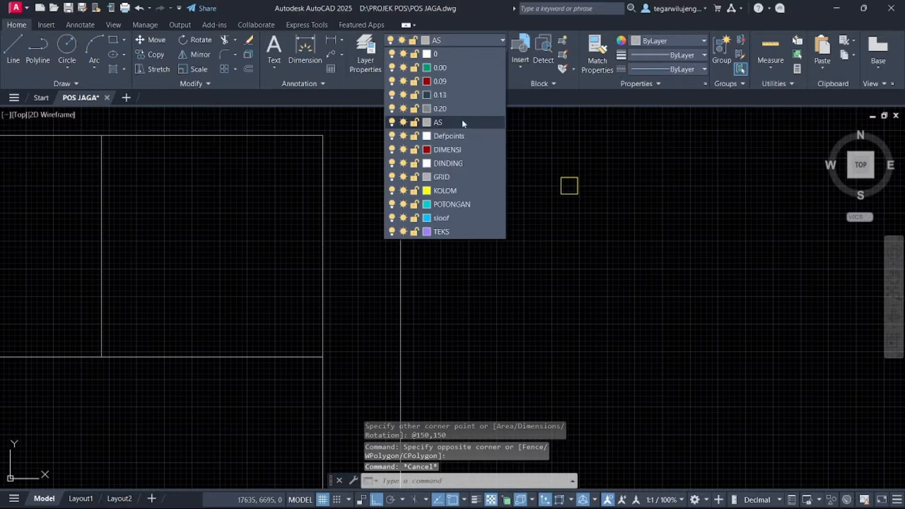
{"action": "left_click", "coordinate": [449, 190]}
Fill the small square with a SOLID hatch whose colour is set to ByLayer
{"action": "middle_click_drag", "start_coordinate": [562, 186], "coordinate": [529, 186]}
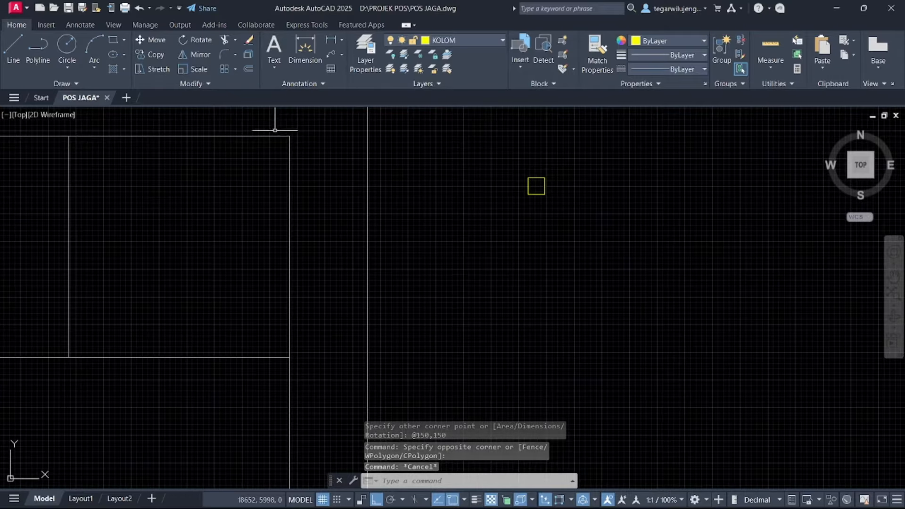
{"action": "left_click", "coordinate": [114, 69]}
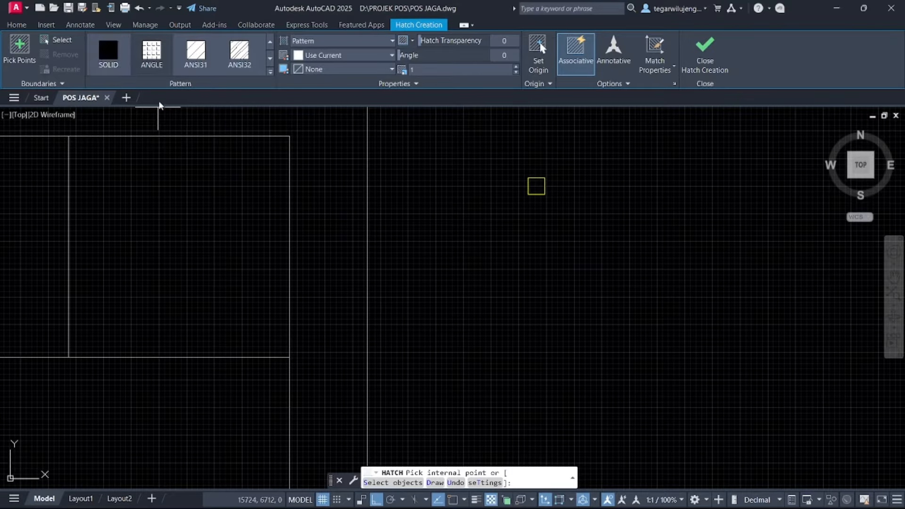
{"action": "left_click", "coordinate": [108, 54]}
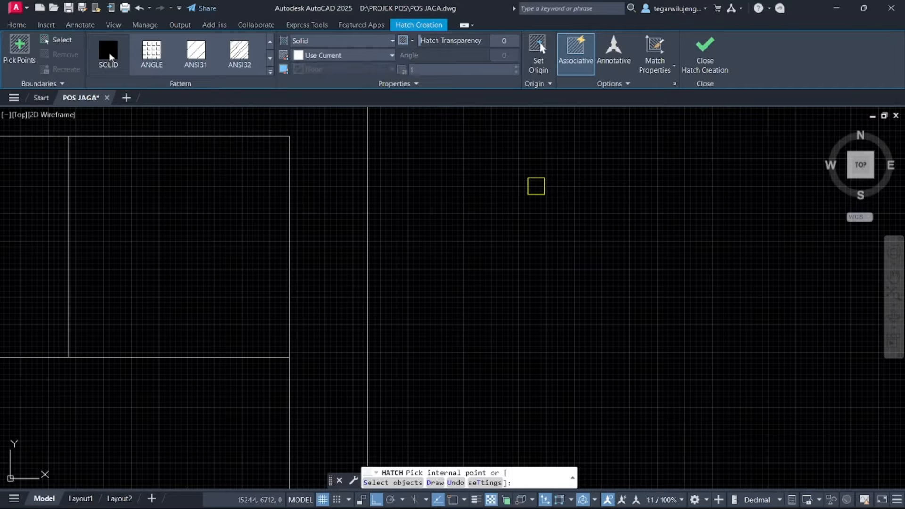
{"action": "left_click", "coordinate": [346, 56]}
{"action": "left_click", "coordinate": [330, 66]}
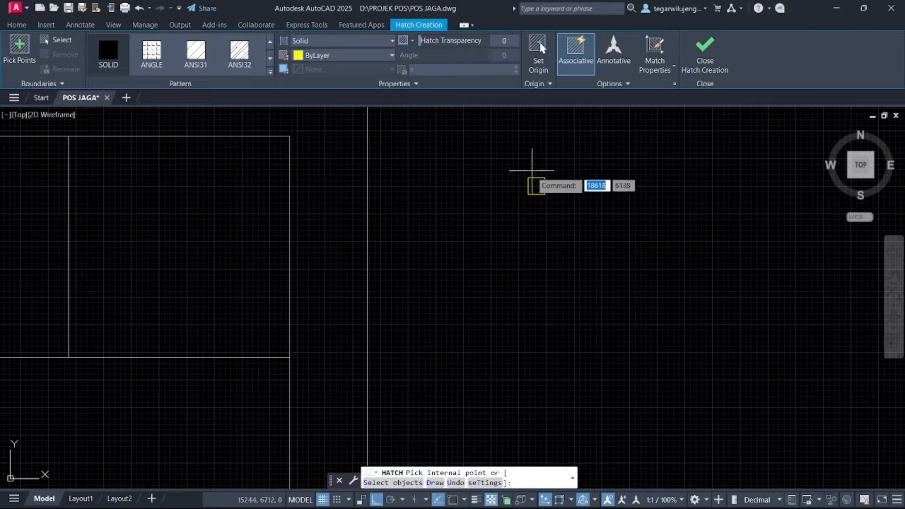
{"action": "left_click", "coordinate": [536, 185]}
{"action": "left_click", "coordinate": [705, 63]}
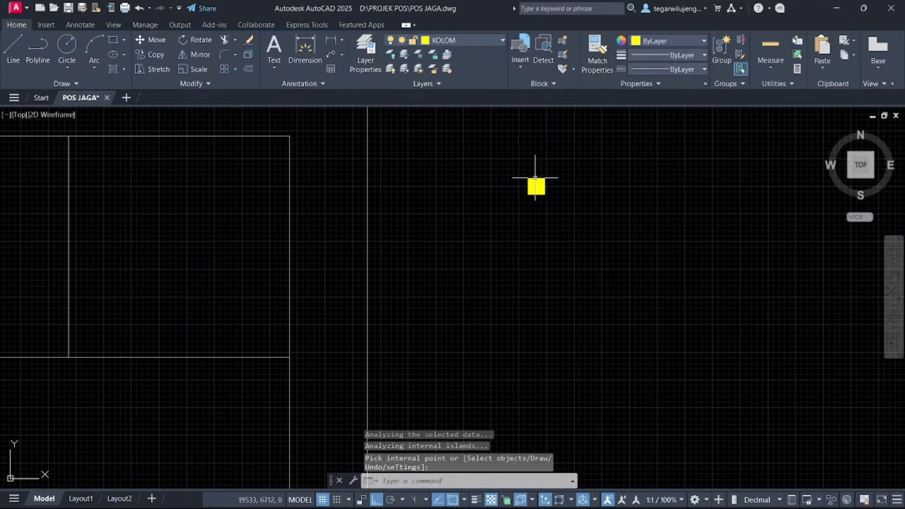
Define the filled square and its hatch as a block named KOLOM PRAKTIS, with the block editor set to open
{"action": "left_click", "coordinate": [520, 162]}
{"action": "left_click", "coordinate": [574, 220]}
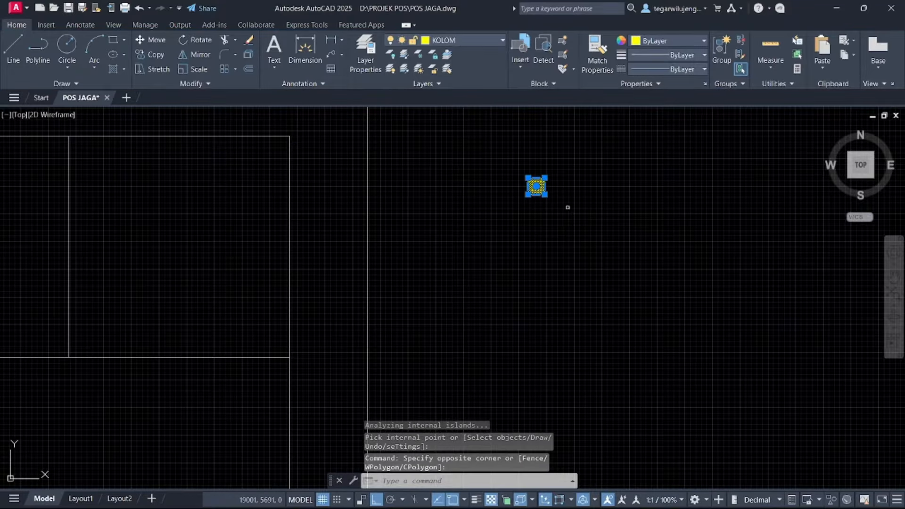
{"action": "middle_click_drag", "start_coordinate": [551, 196], "coordinate": [578, 179]}
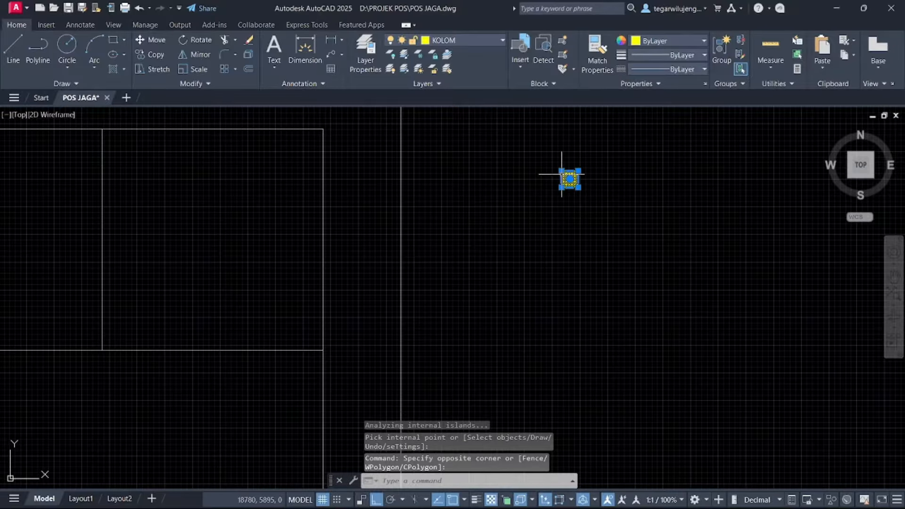
{"action": "type", "text": "B"}
{"action": "key", "text": "Return"}
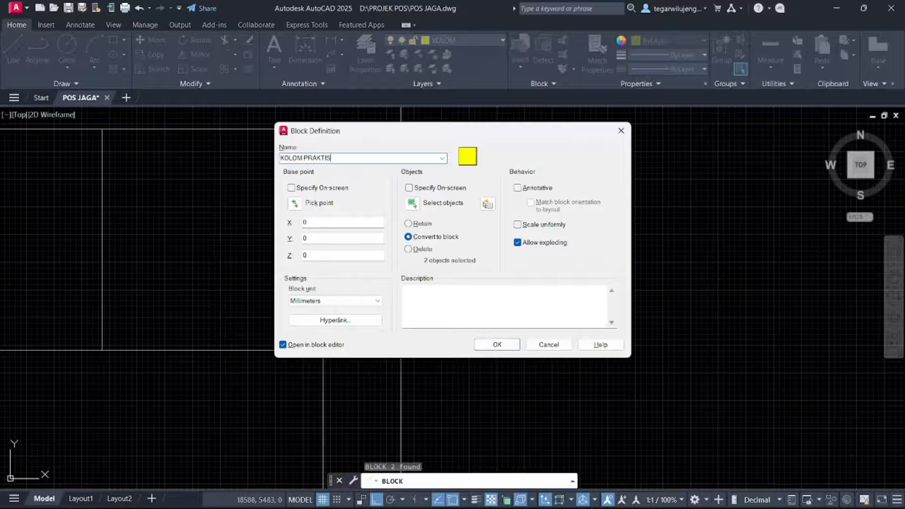
{"action": "key", "text": "Return"}
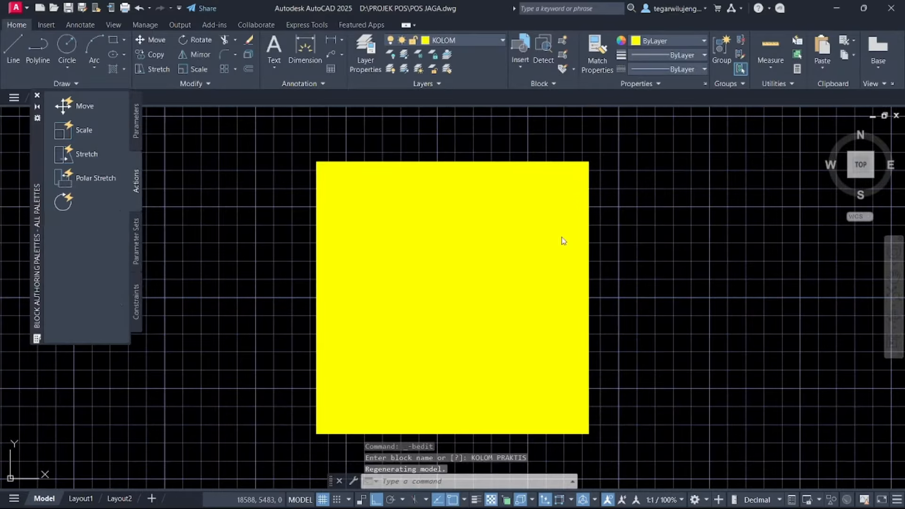
Save the changes to KOLOM PRAKTIS and close the block editor
{"action": "scroll", "coordinate": [532, 181], "scroll_direction": "down", "scroll_amount": 1}
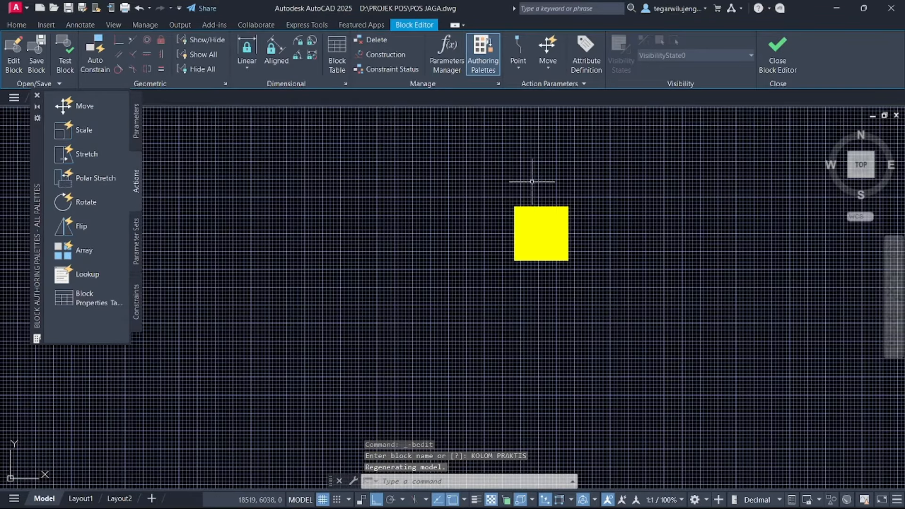
{"action": "left_click", "coordinate": [778, 52]}
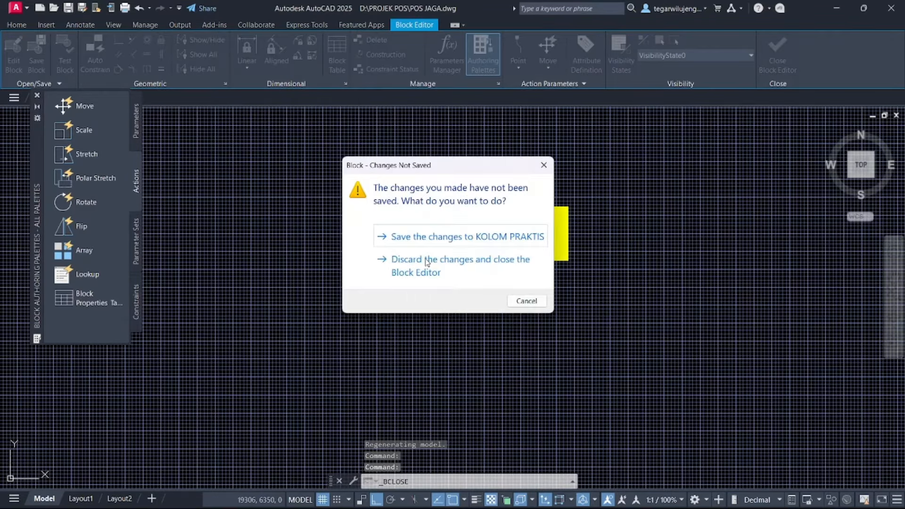
{"action": "left_click", "coordinate": [450, 238]}
Examine the outer border and its upper corners in the pasted reference plan beside the axis drawing
{"action": "scroll", "coordinate": [455, 243], "scroll_direction": "down", "scroll_amount": 1}
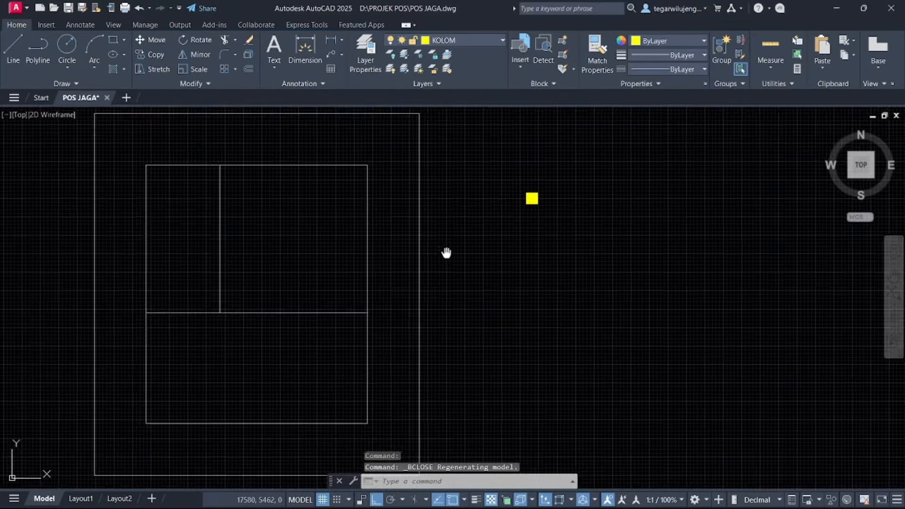
{"action": "mouse_move", "coordinate": [418, 238]}
{"action": "middle_mouse_down"}
{"action": "mouse_move", "coordinate": [439, 251]}
{"action": "mouse_move", "coordinate": [477, 228]}
{"action": "middle_mouse_up"}
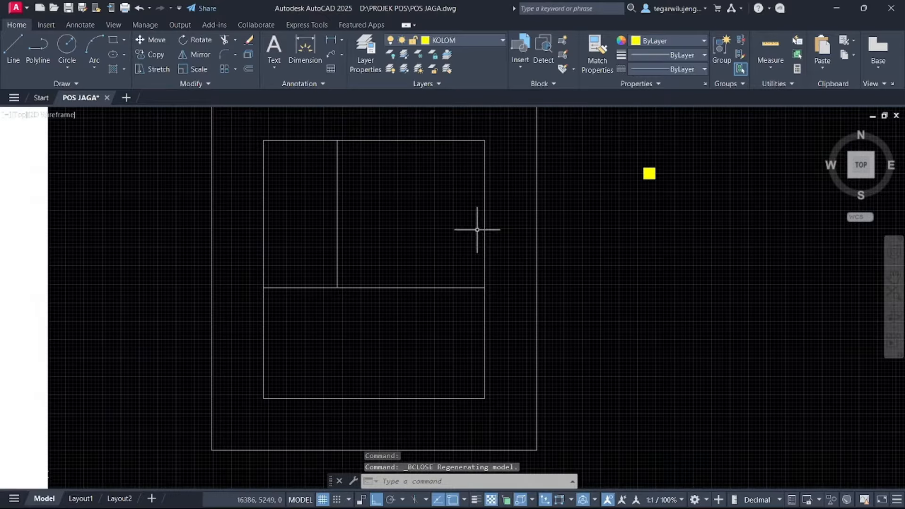
{"action": "scroll", "coordinate": [468, 243], "scroll_direction": "down", "scroll_amount": 2}
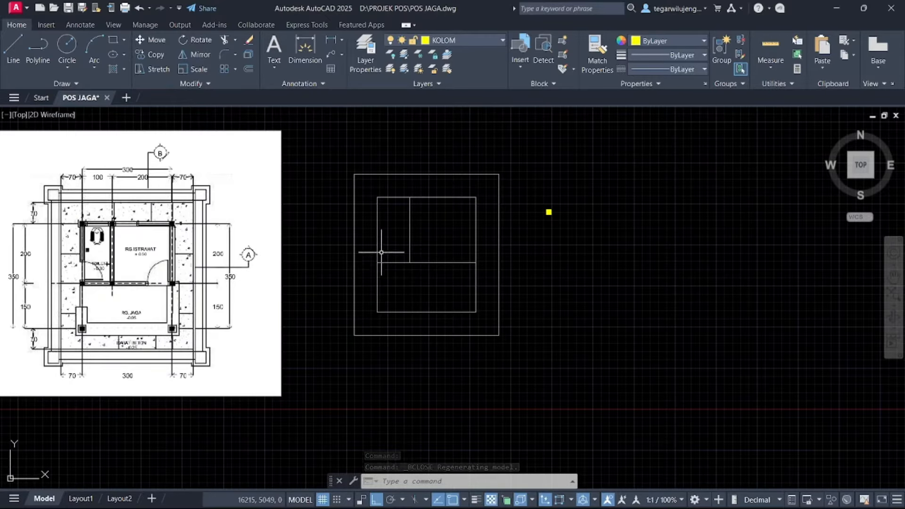
{"action": "middle_click_drag", "start_coordinate": [229, 219], "coordinate": [342, 202]}
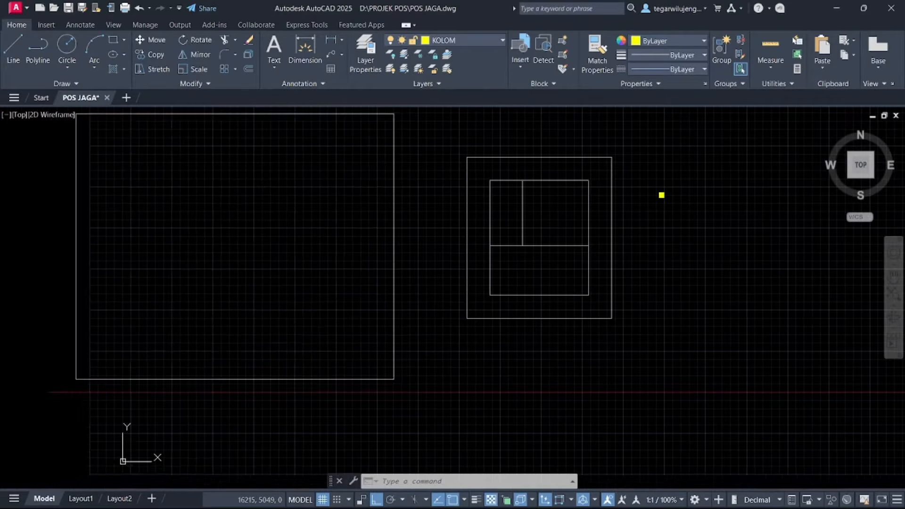
{"action": "scroll", "coordinate": [166, 176], "scroll_direction": "up", "scroll_amount": 4}
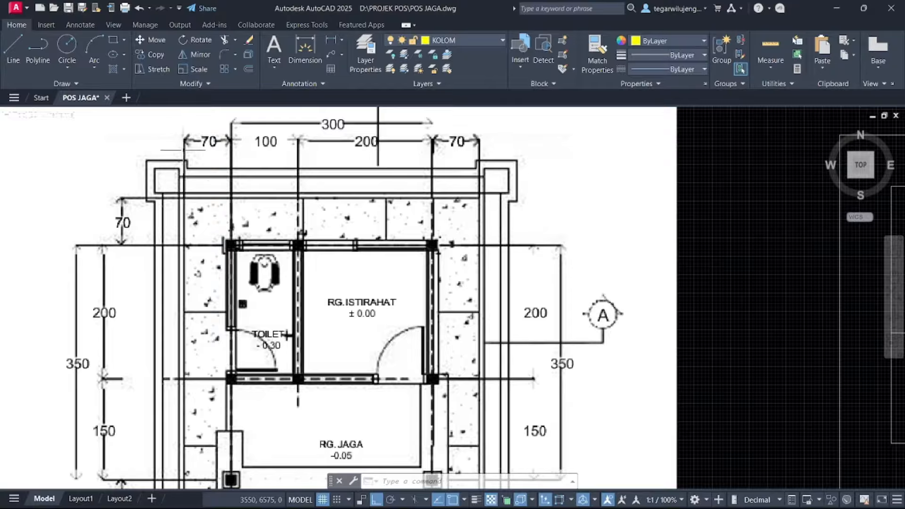
{"action": "scroll", "coordinate": [189, 201], "scroll_direction": "up", "scroll_amount": 4}
{"action": "middle_click_drag", "start_coordinate": [188, 200], "coordinate": [304, 246]}
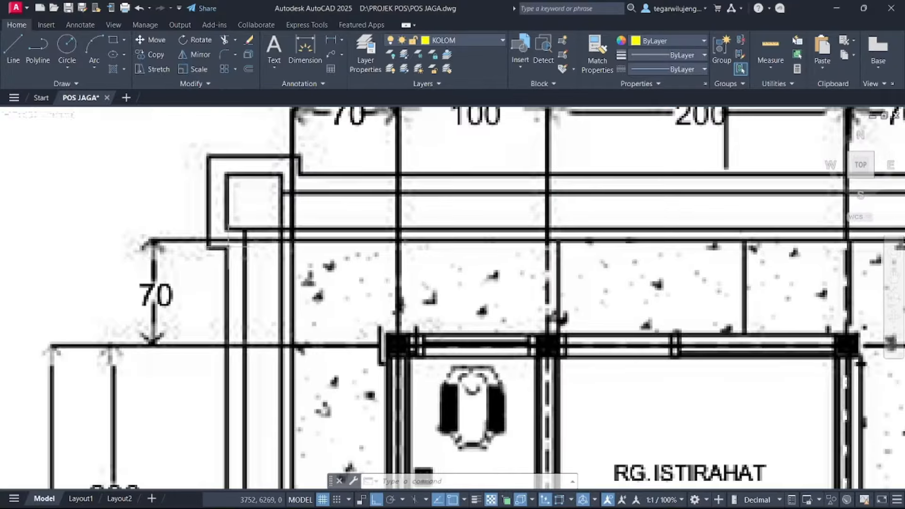
{"action": "scroll", "coordinate": [227, 281], "scroll_direction": "down", "scroll_amount": 4}
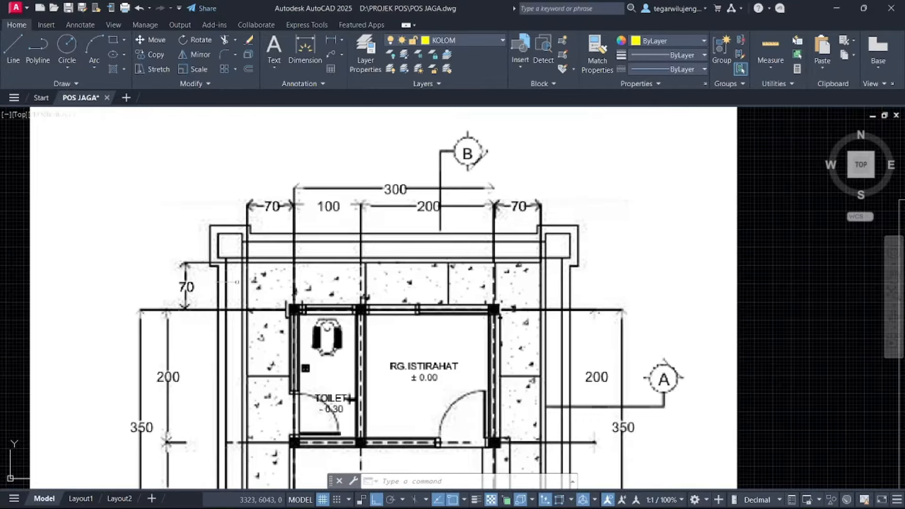
{"action": "middle_click_drag", "start_coordinate": [367, 260], "coordinate": [313, 247]}
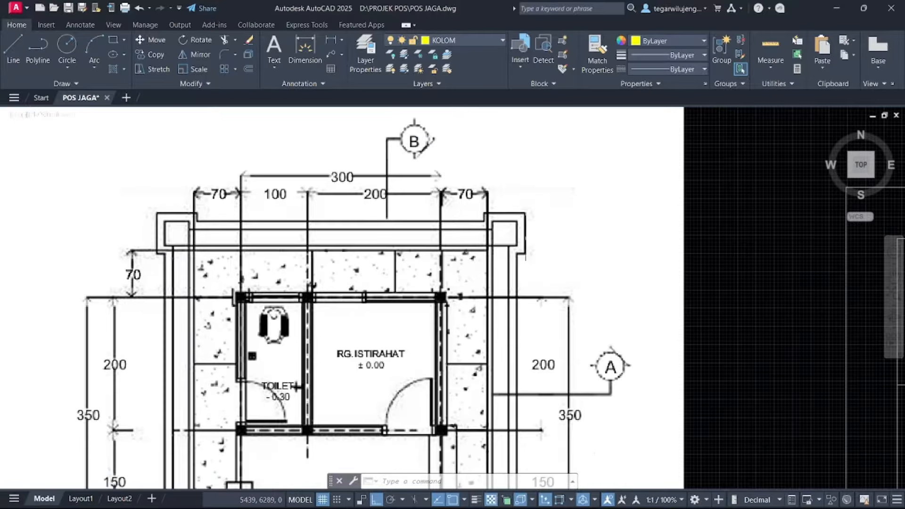
{"action": "scroll", "coordinate": [486, 253], "scroll_direction": "up", "scroll_amount": 4}
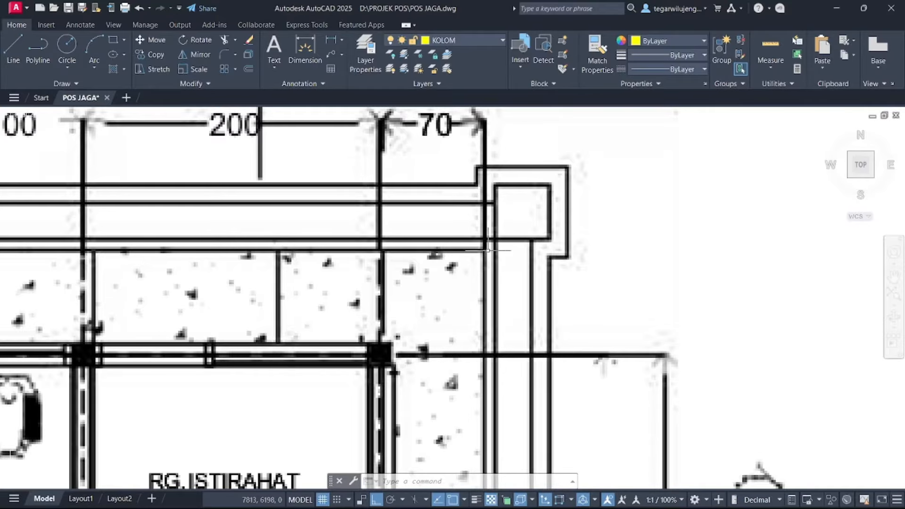
{"action": "scroll", "coordinate": [488, 250], "scroll_direction": "down", "scroll_amount": 10}
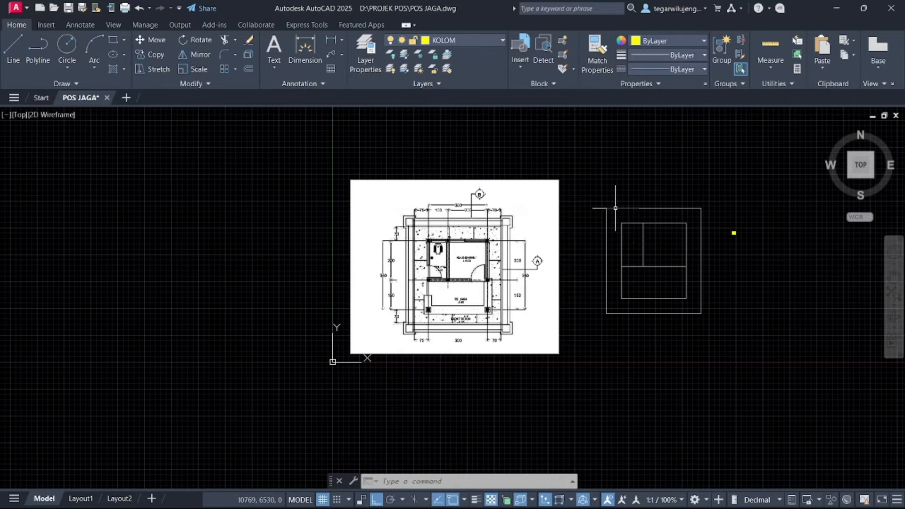
Offset the outermost rectangle of the axis plan outward by 50
{"action": "left_click", "coordinate": [615, 208]}
{"action": "type", "text": "o"}
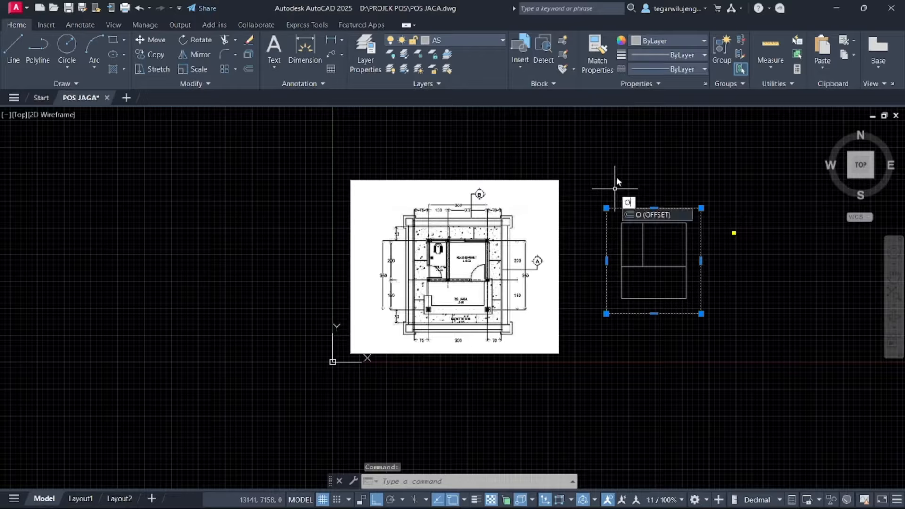
{"action": "key", "text": "Return"}
{"action": "left_click", "coordinate": [645, 208]}
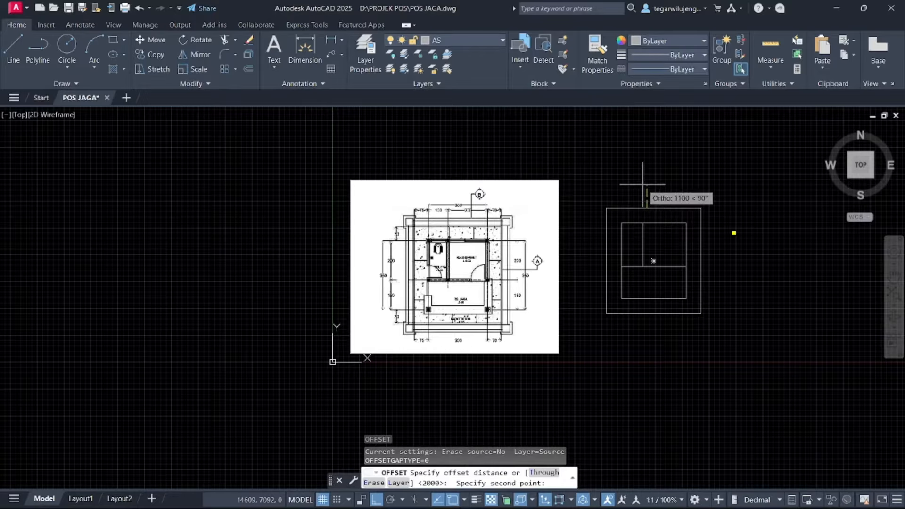
{"action": "type", "text": "50"}
{"action": "key", "text": "Return"}
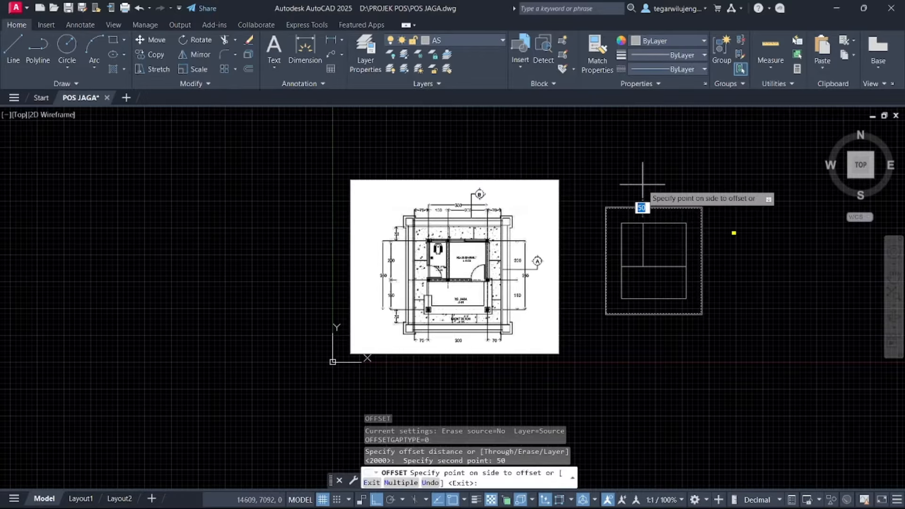
{"action": "left_click", "coordinate": [643, 187]}
{"action": "scroll", "coordinate": [603, 218], "scroll_direction": "up", "scroll_amount": 5}
{"action": "scroll", "coordinate": [602, 218], "scroll_direction": "down", "scroll_amount": 6}
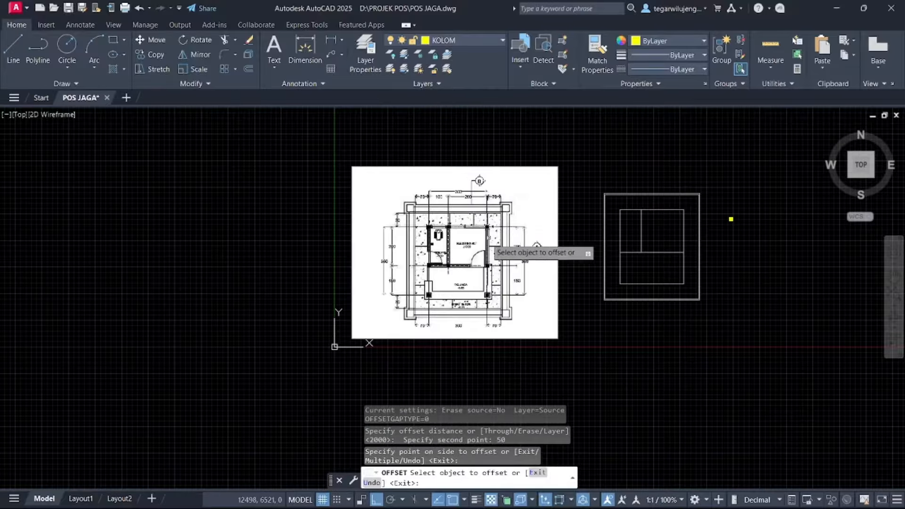
{"action": "scroll", "coordinate": [467, 231], "scroll_direction": "up", "scroll_amount": 5}
{"action": "scroll", "coordinate": [373, 198], "scroll_direction": "up", "scroll_amount": 4}
{"action": "key", "text": "Escape"}
Switch to the reference PDF, examine the gutter dimensions in section POTONGAN B - B, and return to the AutoCAD drawing
{"action": "middle_click_drag", "start_coordinate": [360, 176], "coordinate": [435, 261]}
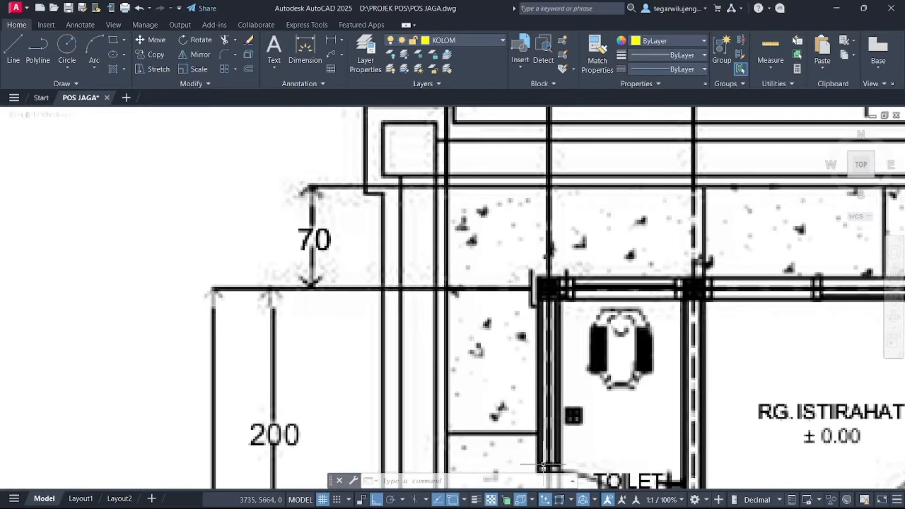
{"action": "left_click", "coordinate": [545, 494]}
{"action": "scroll", "coordinate": [416, 294], "scroll_direction": "down", "scroll_amount": 4}
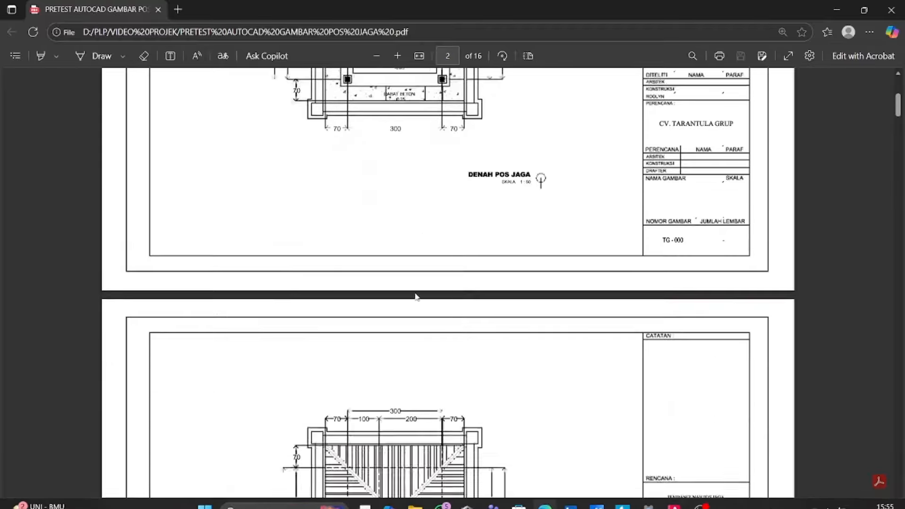
{"action": "scroll", "coordinate": [416, 296], "scroll_direction": "down", "scroll_amount": 6}
{"action": "scroll", "coordinate": [425, 292], "scroll_direction": "down", "scroll_amount": 2}
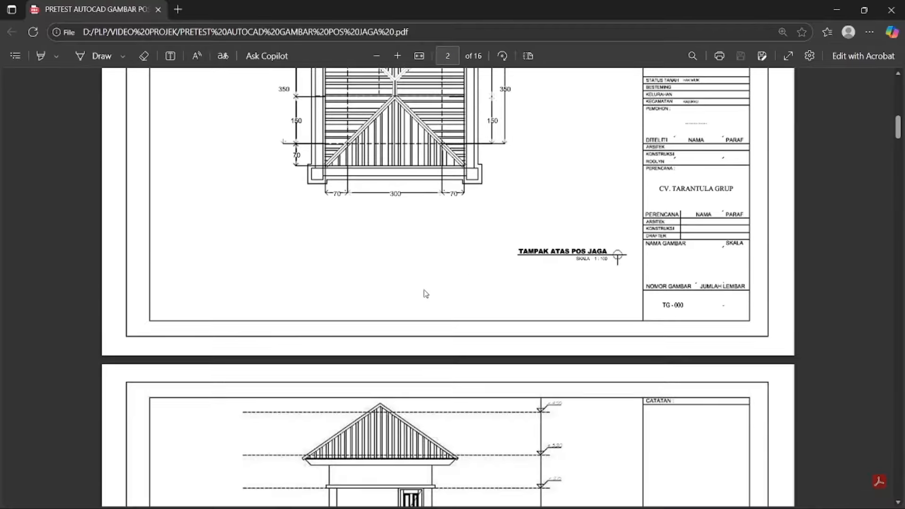
{"action": "scroll", "coordinate": [426, 294], "scroll_direction": "down", "scroll_amount": 20}
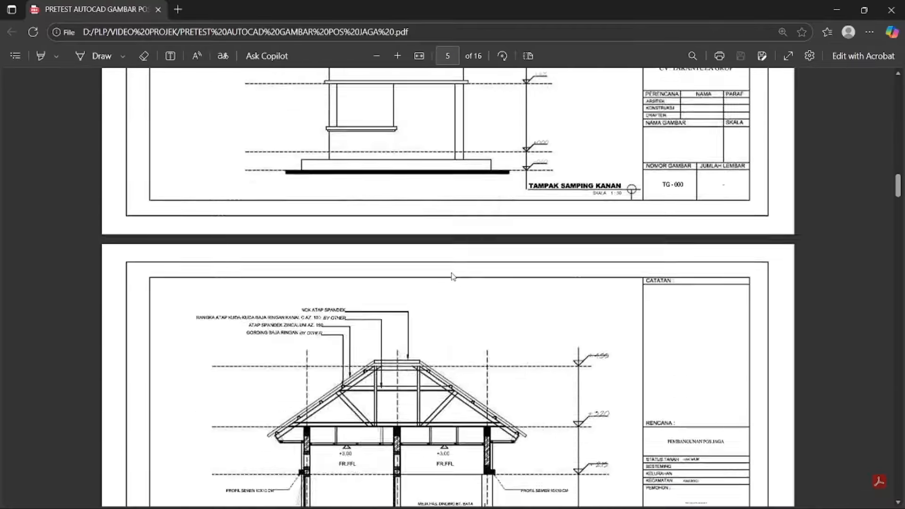
{"action": "scroll", "coordinate": [452, 277], "scroll_direction": "down", "scroll_amount": 6}
{"action": "scroll", "coordinate": [268, 302], "scroll_direction": "up", "scroll_amount": 4, "text": "ctrl"}
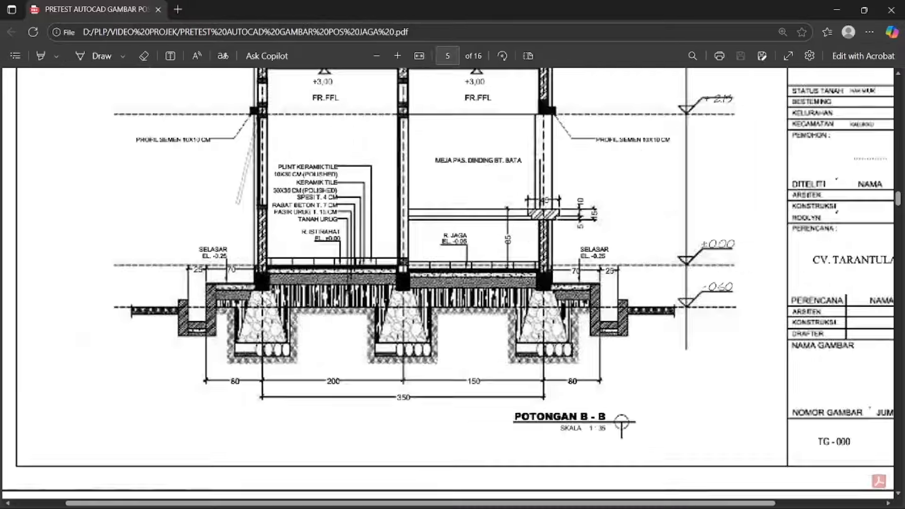
{"action": "scroll", "coordinate": [160, 297], "scroll_direction": "up", "scroll_amount": 3, "text": "ctrl"}
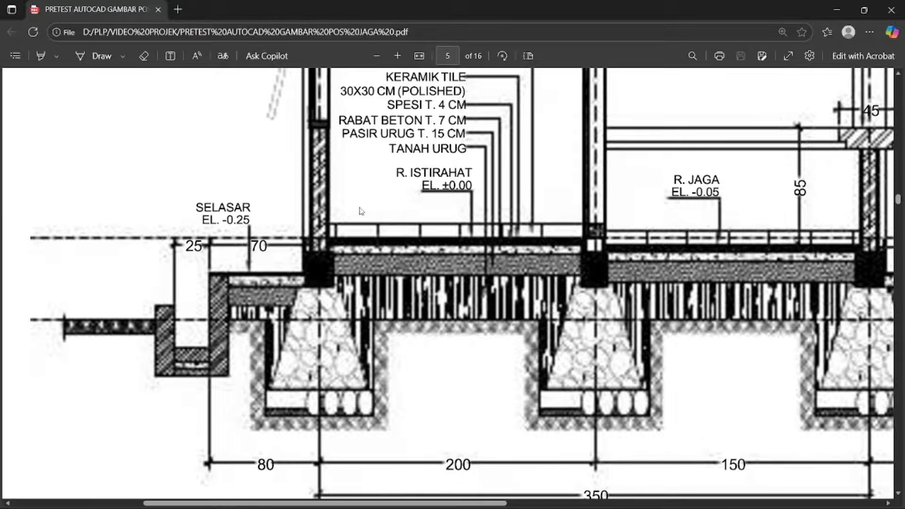
{"action": "left_click", "coordinate": [837, 10]}
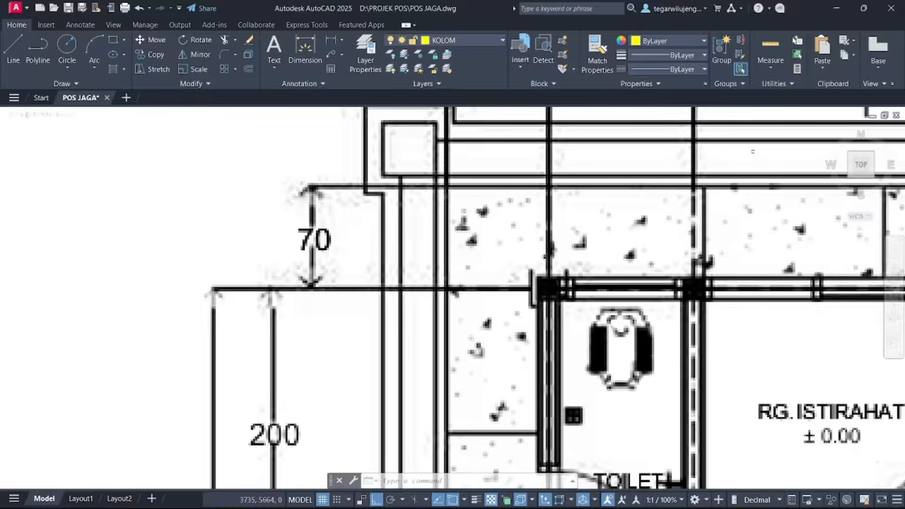
Offset the outermost rectangle of the plan outward by 250 for the gutter's width
{"action": "scroll", "coordinate": [598, 276], "scroll_direction": "down", "scroll_amount": 5}
{"action": "middle_click_drag", "start_coordinate": [774, 262], "coordinate": [610, 243]}
{"action": "scroll", "coordinate": [611, 240], "scroll_direction": "up", "scroll_amount": 5}
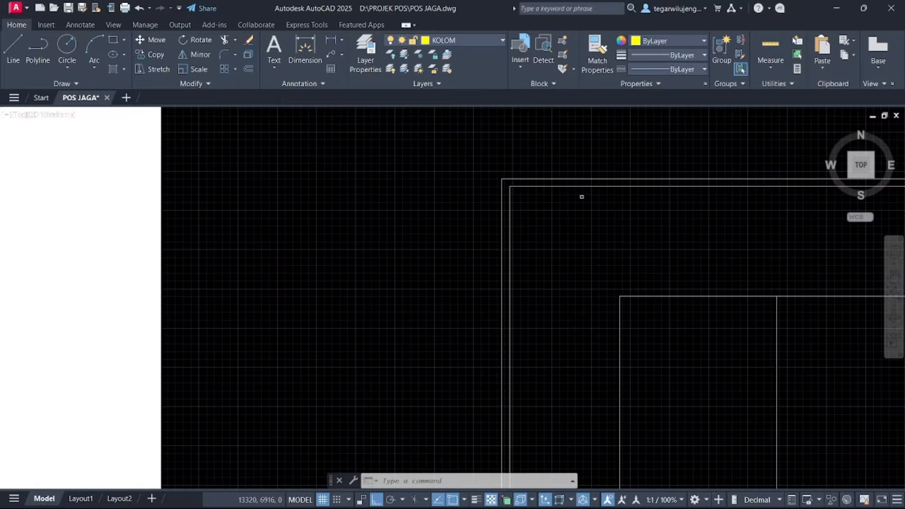
{"action": "left_click", "coordinate": [549, 177]}
{"action": "left_click", "coordinate": [529, 180]}
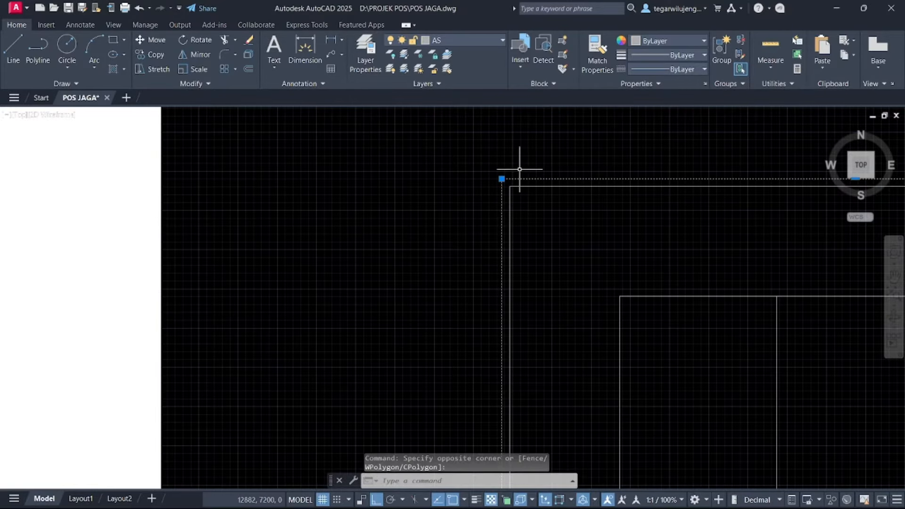
{"action": "type", "text": "o"}
{"action": "key", "text": "Return"}
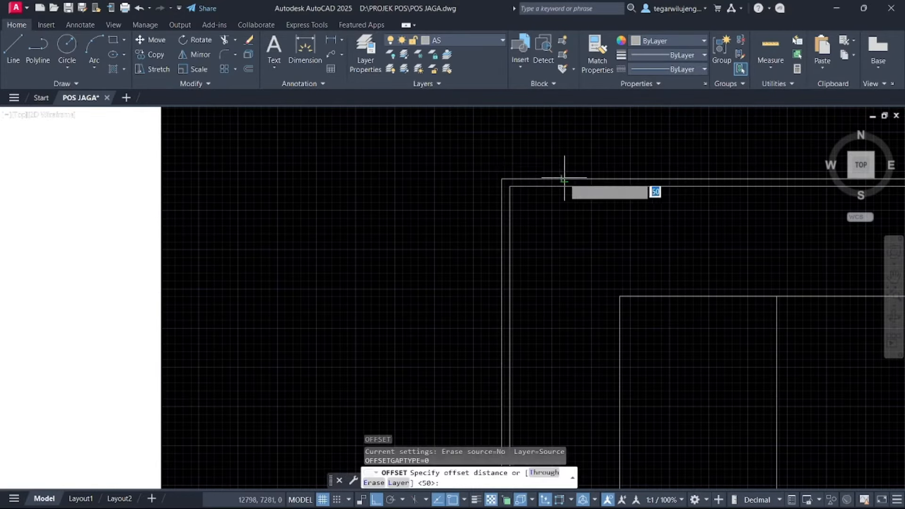
{"action": "left_click", "coordinate": [566, 178]}
{"action": "type", "text": "250"}
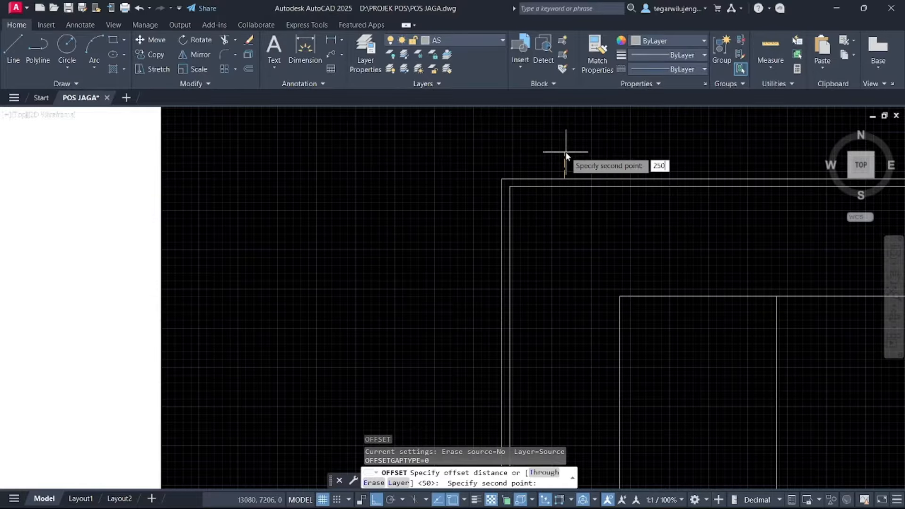
{"action": "key", "text": "Return"}
{"action": "left_click", "coordinate": [564, 149]}
Offset the outermost rectangle of the plan outward by 100
{"action": "middle_click_drag", "start_coordinate": [417, 166], "coordinate": [635, 228]}
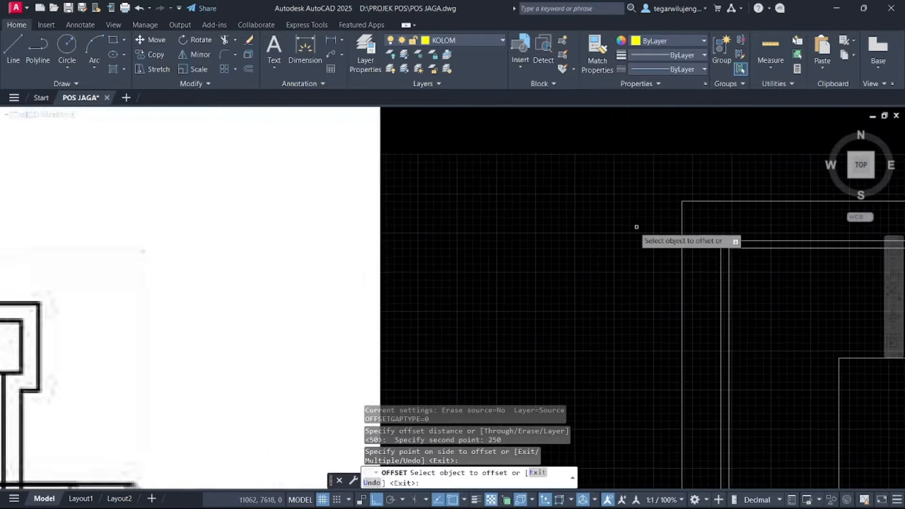
{"action": "scroll", "coordinate": [611, 225], "scroll_direction": "down", "scroll_amount": 2}
{"action": "middle_click_drag", "start_coordinate": [312, 241], "coordinate": [404, 213]}
{"action": "scroll", "coordinate": [375, 235], "scroll_direction": "up", "scroll_amount": 1}
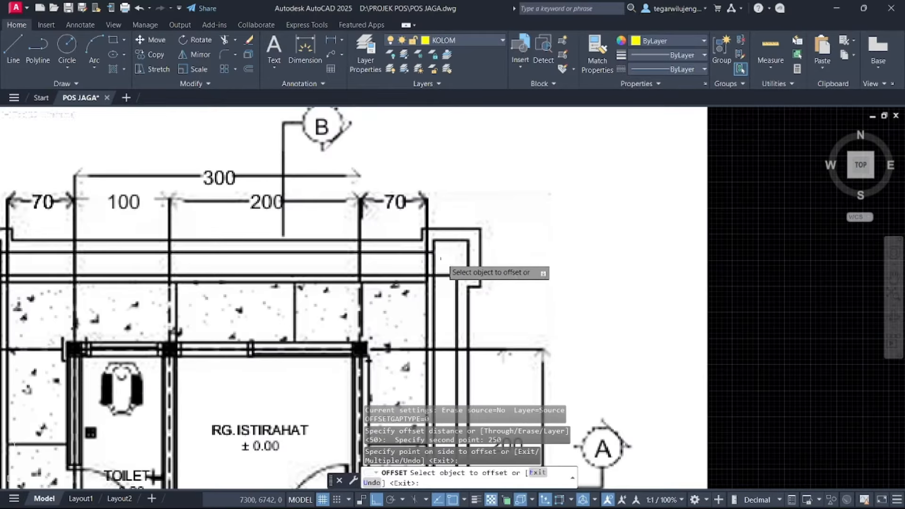
{"action": "middle_click_drag", "start_coordinate": [440, 256], "coordinate": [299, 262]}
{"action": "middle_click_drag", "start_coordinate": [723, 226], "coordinate": [577, 227]}
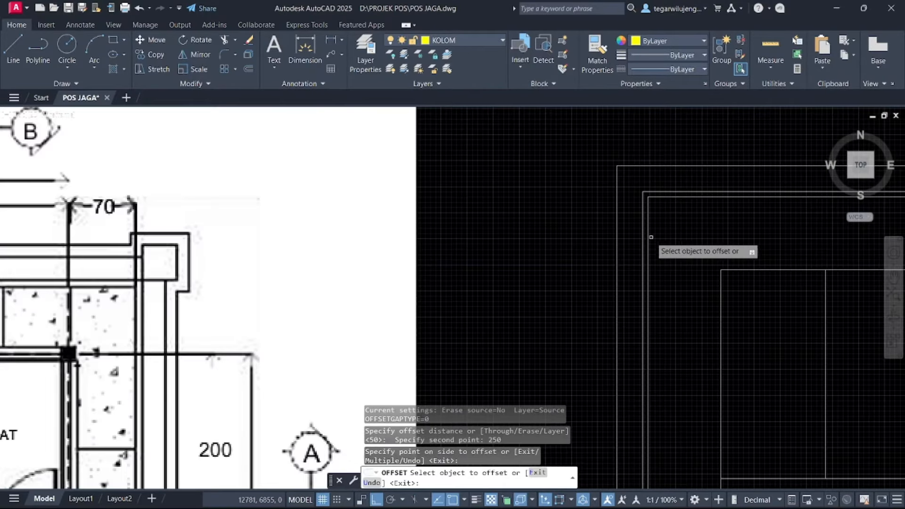
{"action": "left_click", "coordinate": [618, 226]}
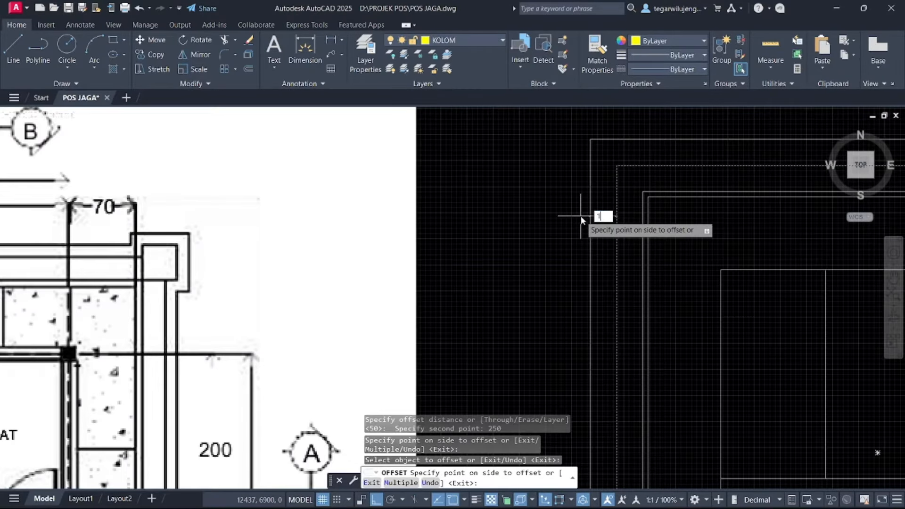
{"action": "type", "text": "100"}
{"action": "key", "text": "Return"}
{"action": "key", "text": "Escape"}
Examine the upper-right gutter corner in the pasted reference plan against the upper-left corner of the new outlines
{"action": "scroll", "coordinate": [618, 275], "scroll_direction": "down", "scroll_amount": 5}
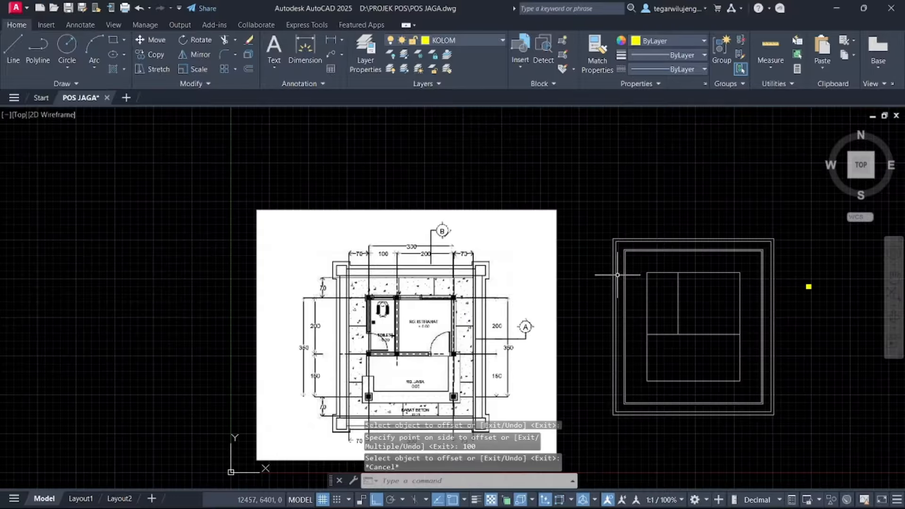
{"action": "scroll", "coordinate": [460, 275], "scroll_direction": "up", "scroll_amount": 7}
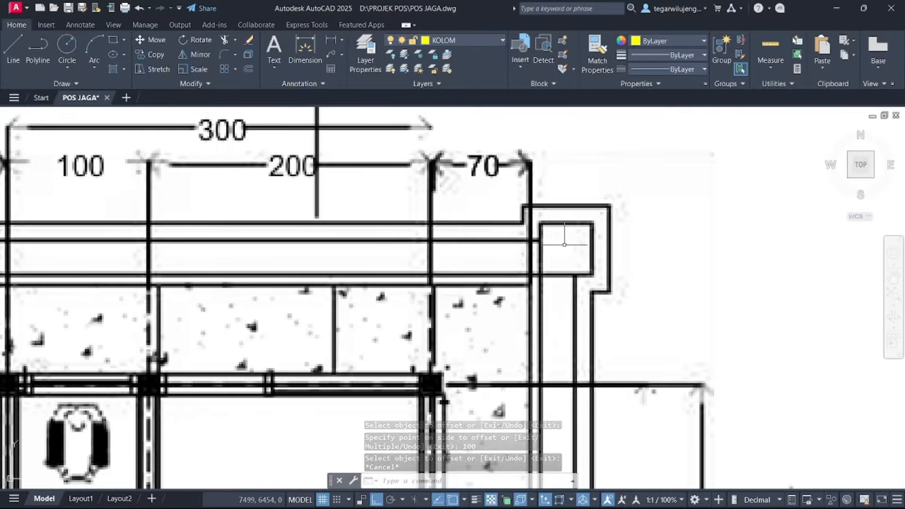
{"action": "mouse_move", "coordinate": [558, 259]}
{"action": "middle_mouse_down"}
{"action": "mouse_move", "coordinate": [534, 243]}
{"action": "mouse_move", "coordinate": [463, 240]}
{"action": "middle_mouse_up"}
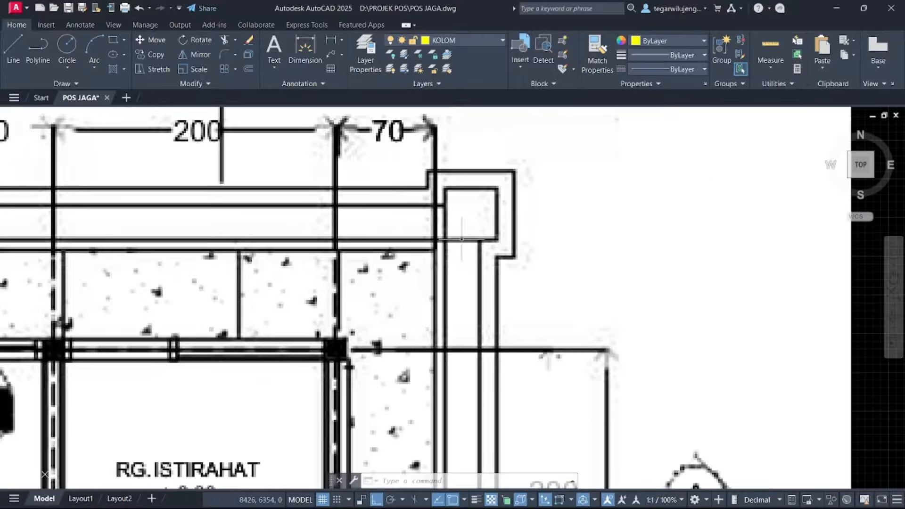
{"action": "scroll", "coordinate": [519, 246], "scroll_direction": "down", "scroll_amount": 4}
{"action": "middle_click_drag", "start_coordinate": [743, 237], "coordinate": [666, 234]}
{"action": "scroll", "coordinate": [734, 178], "scroll_direction": "up", "scroll_amount": 4}
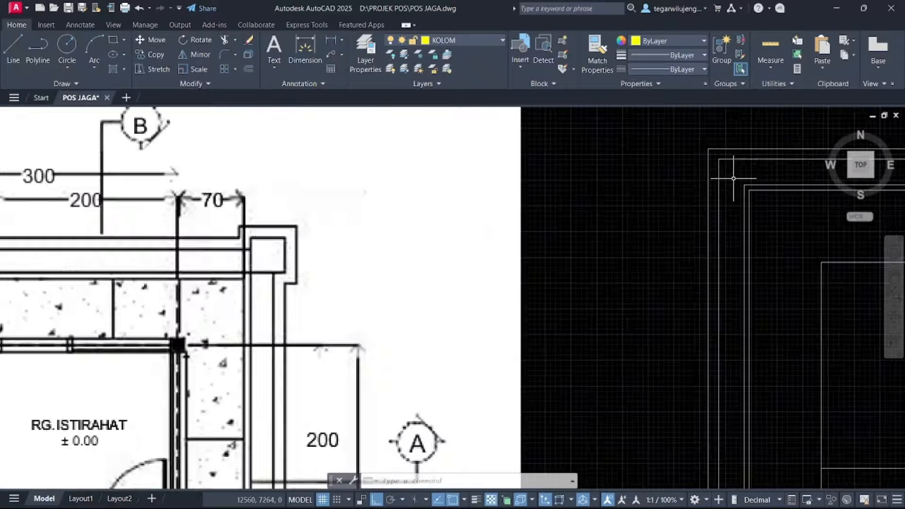
{"action": "middle_click_drag", "start_coordinate": [715, 182], "coordinate": [619, 208]}
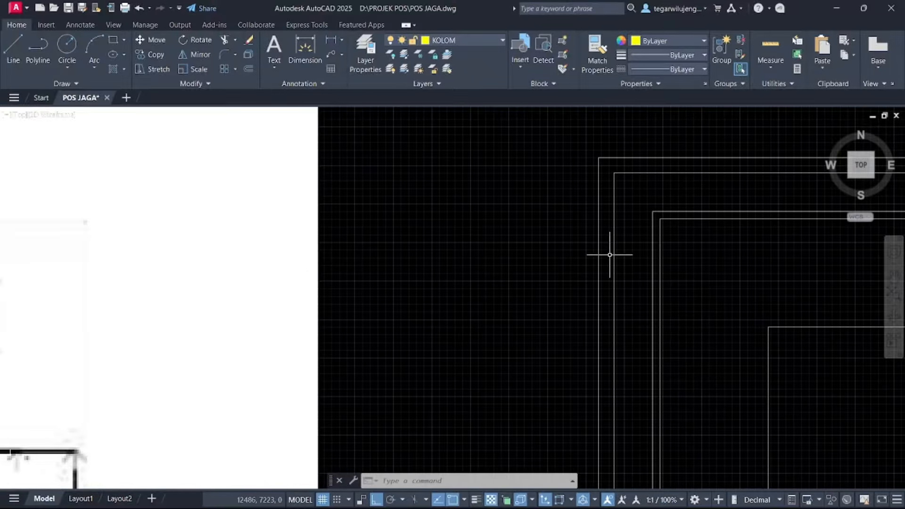
{"action": "middle_click_drag", "start_coordinate": [541, 196], "coordinate": [486, 220]}
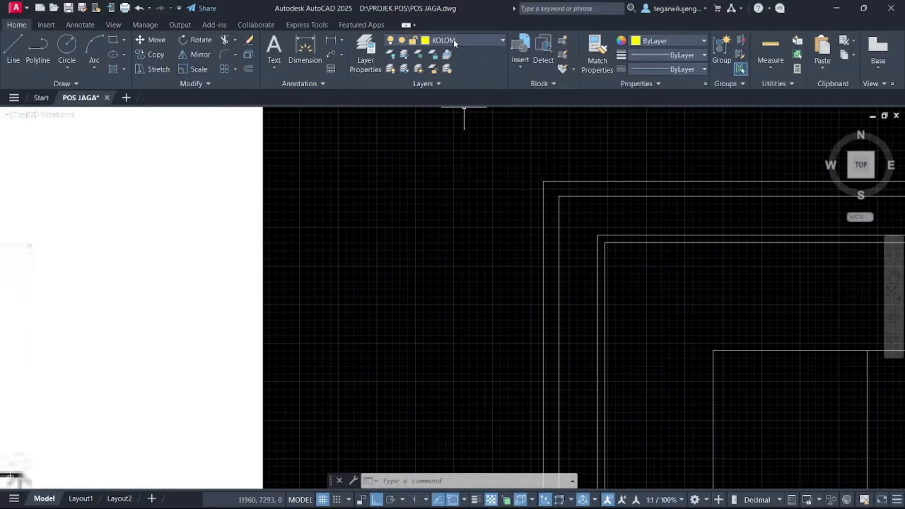
Create a new layer named SLASAR and turn on plotting for the KOLOM and SLASAR layers
{"action": "key", "text": "Escape"}
{"action": "key", "text": "Escape"}
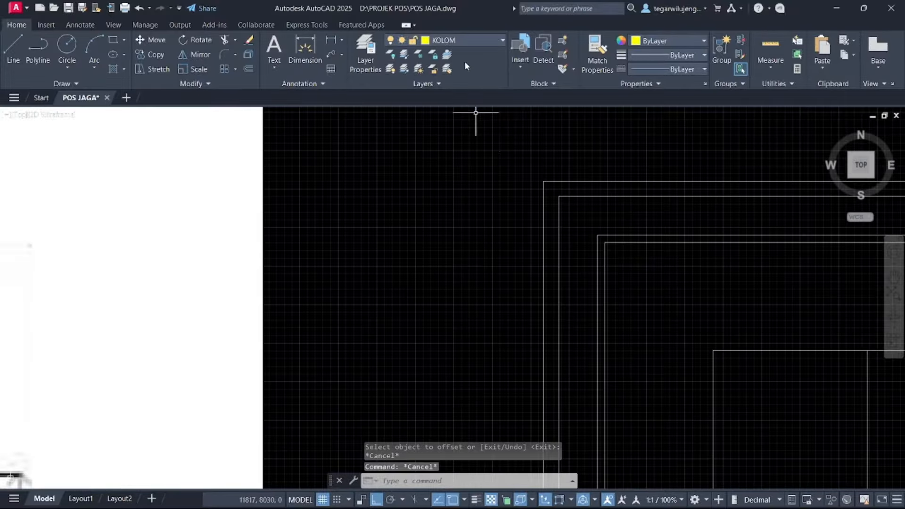
{"action": "left_click", "coordinate": [366, 47]}
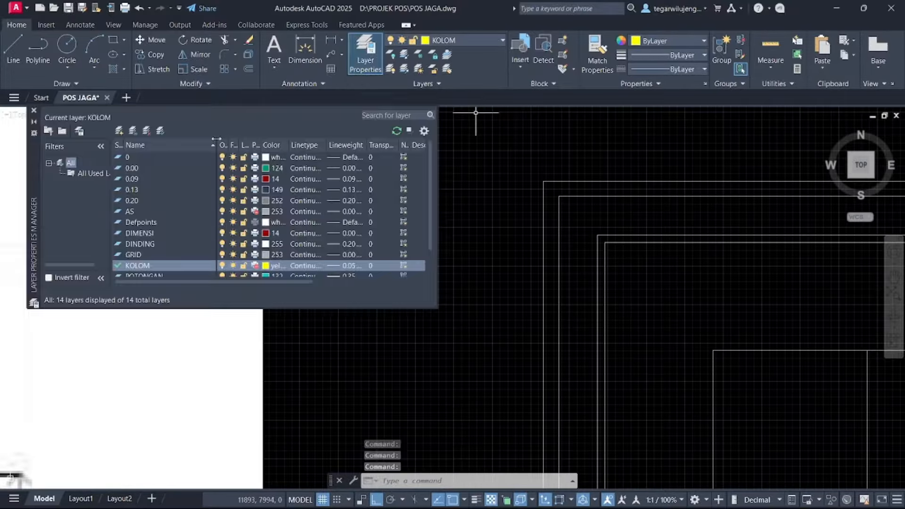
{"action": "left_click", "coordinate": [118, 132]}
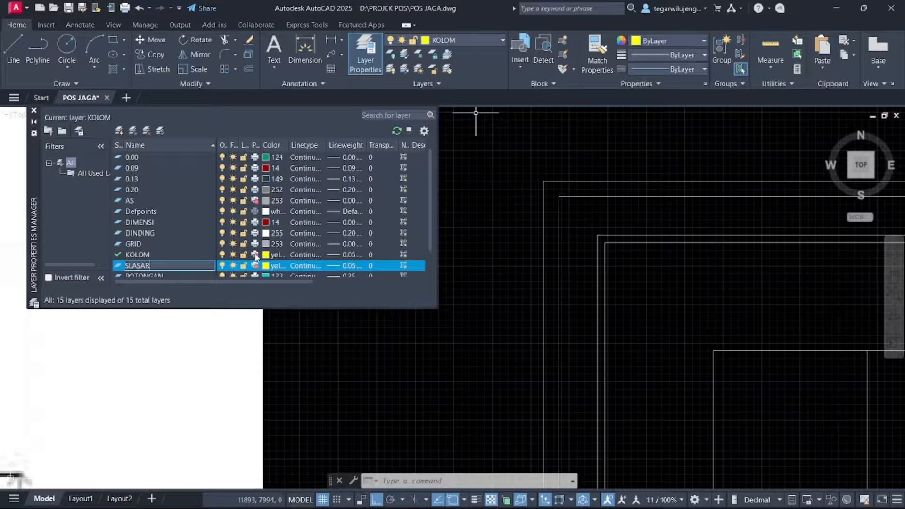
{"action": "left_click", "coordinate": [255, 255]}
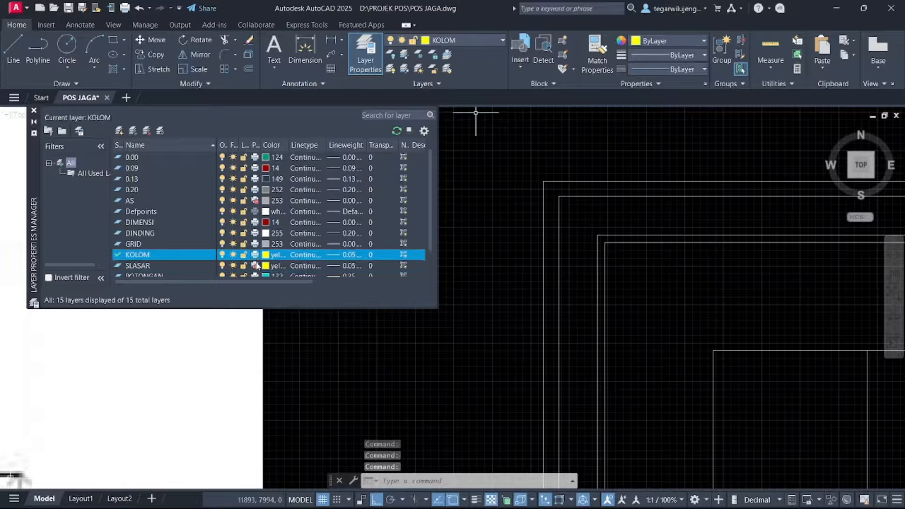
{"action": "left_click", "coordinate": [277, 266]}
Set the SLASAR layer's color to red and its lineweight to 0.00 mm, then close the layer manager
{"action": "left_click", "coordinate": [267, 265]}
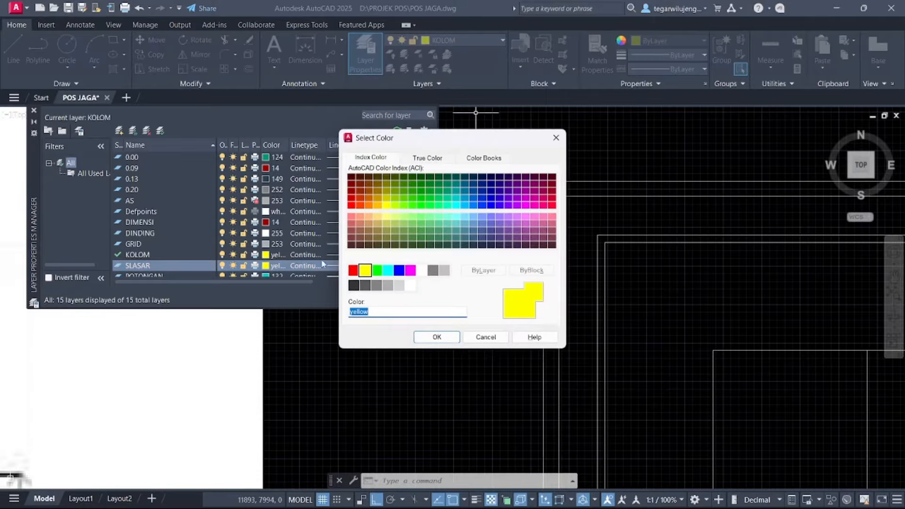
{"action": "left_click", "coordinate": [354, 270]}
{"action": "left_click", "coordinate": [436, 338]}
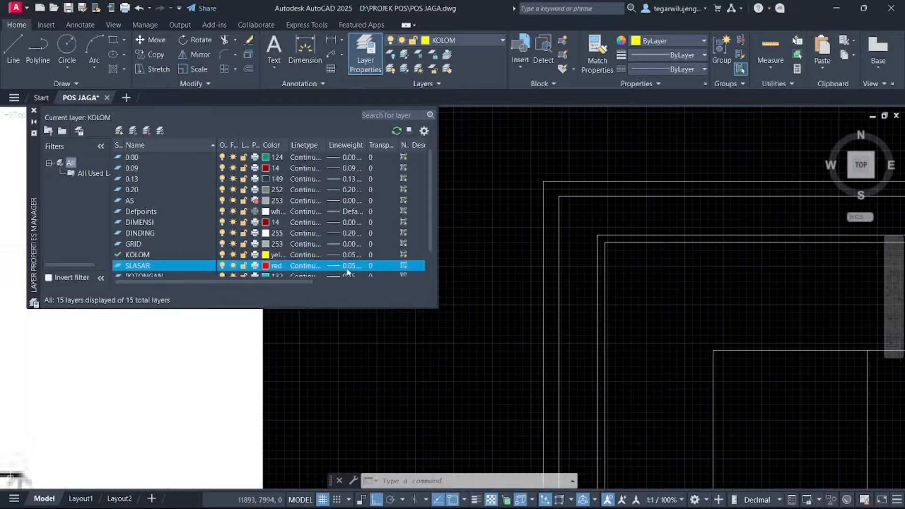
{"action": "left_click", "coordinate": [348, 266]}
{"action": "left_click", "coordinate": [422, 205]}
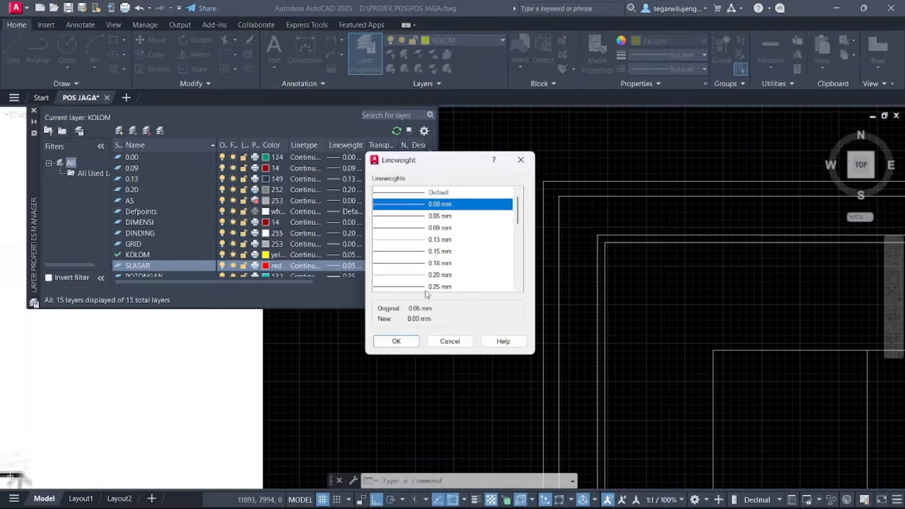
{"action": "left_click", "coordinate": [412, 343]}
{"action": "left_click", "coordinate": [365, 54]}
Make SLASAR the current layer and move the three outermost rectangles onto it
{"action": "left_click", "coordinate": [449, 43]}
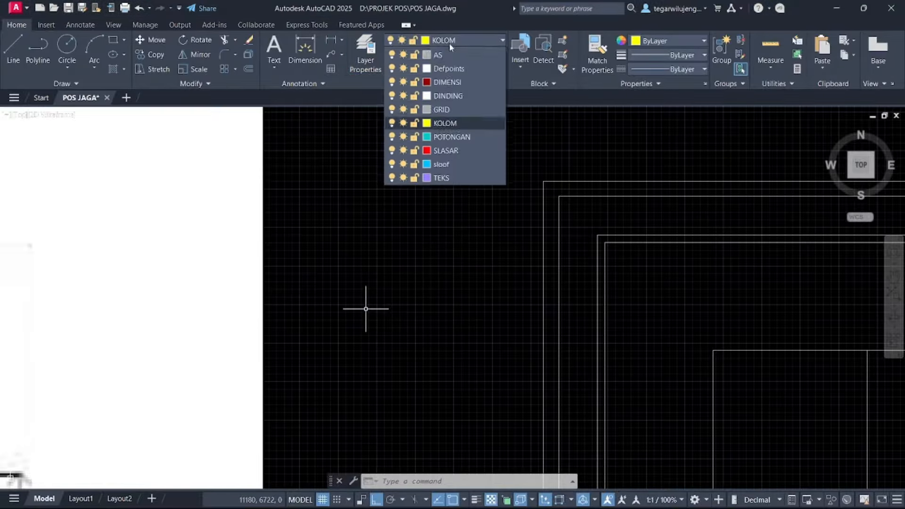
{"action": "left_click", "coordinate": [449, 224]}
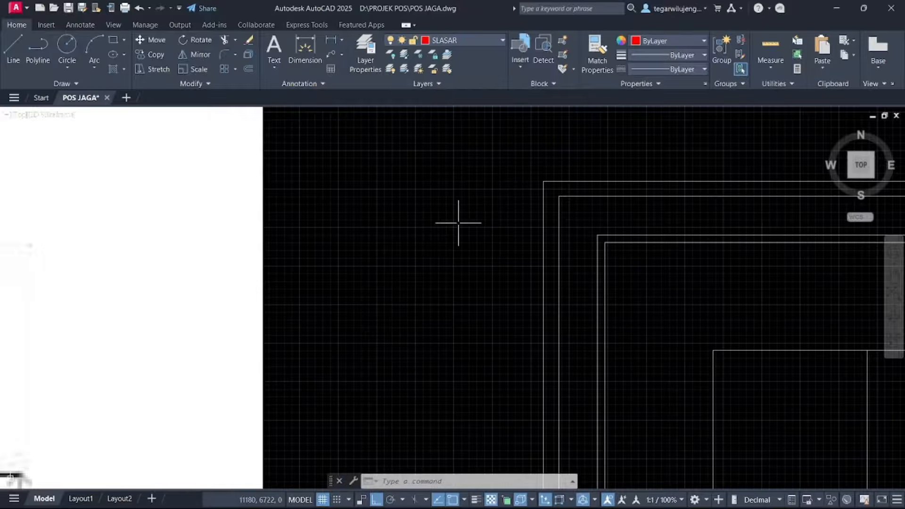
{"action": "scroll", "coordinate": [590, 231], "scroll_direction": "down", "scroll_amount": 5}
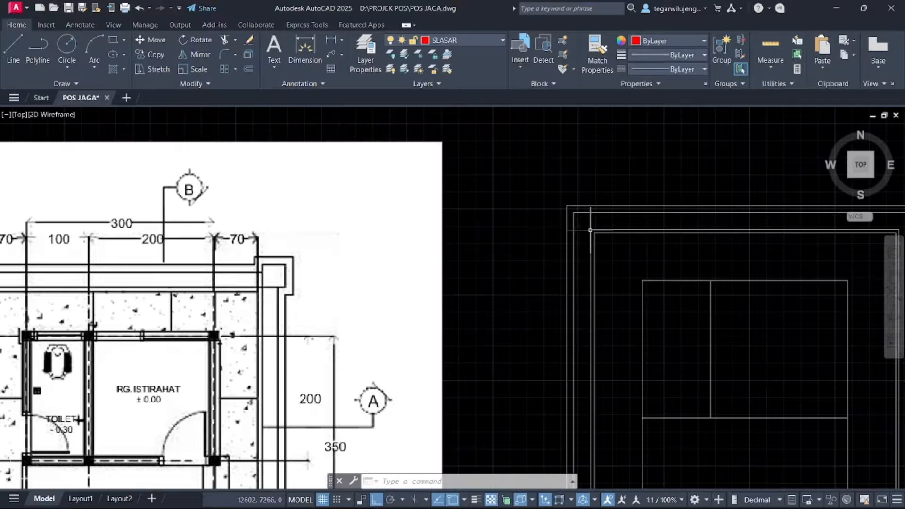
{"action": "scroll", "coordinate": [590, 236], "scroll_direction": "up", "scroll_amount": 5}
{"action": "left_click", "coordinate": [594, 234]}
{"action": "left_click", "coordinate": [525, 145]}
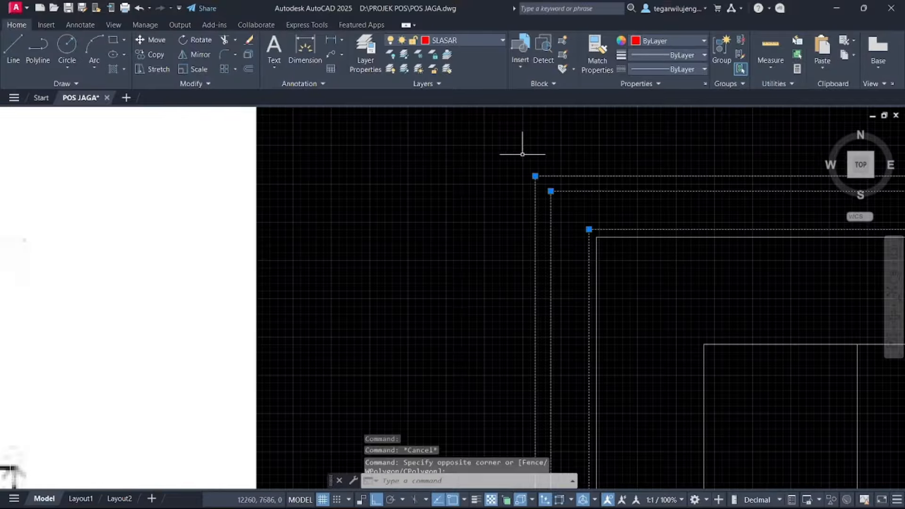
{"action": "left_click", "coordinate": [463, 42]}
{"action": "left_click", "coordinate": [460, 217]}
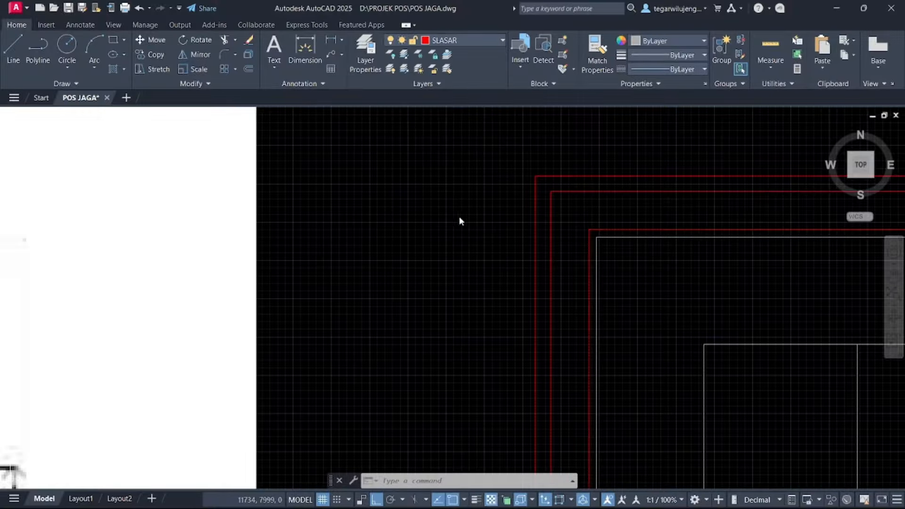
{"action": "key", "text": "Escape"}
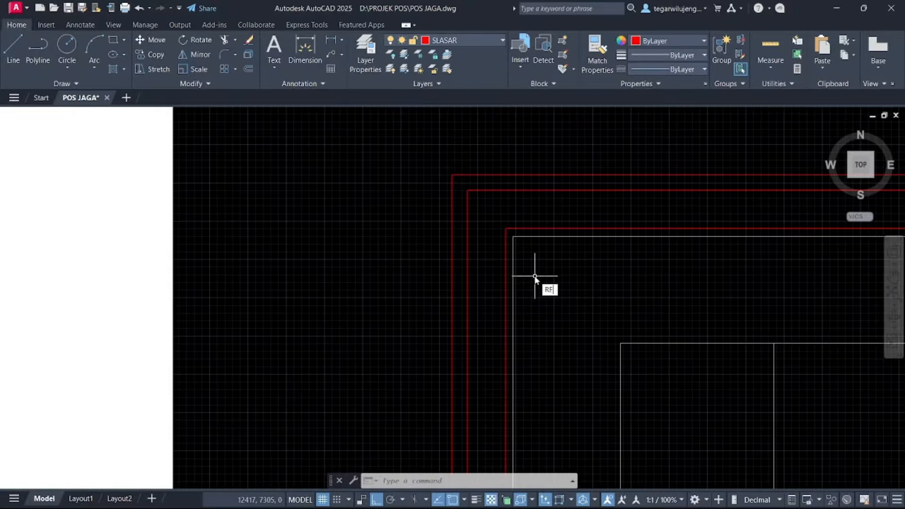
Draw a rectangle at the plan's upper-left corner, spanning from the second red outline's corner to the innermost red outline's corner
{"action": "type", "text": "REC"}
{"action": "key", "text": "Return"}
{"action": "left_click", "coordinate": [467, 190]}
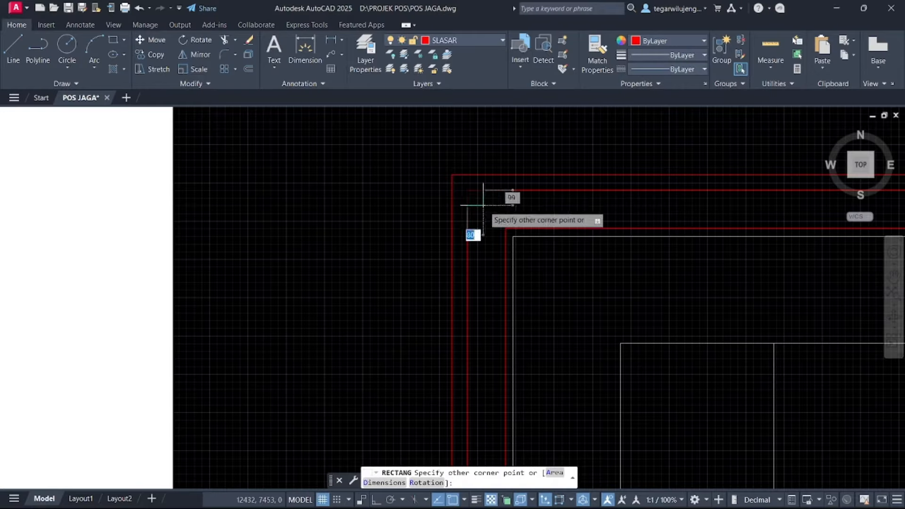
{"action": "left_click", "coordinate": [505, 228]}
{"action": "key", "text": "Escape"}
Offset the small square at the upper-left gutter corner outward by 100
{"action": "left_click", "coordinate": [512, 211]}
{"action": "left_click", "coordinate": [495, 202]}
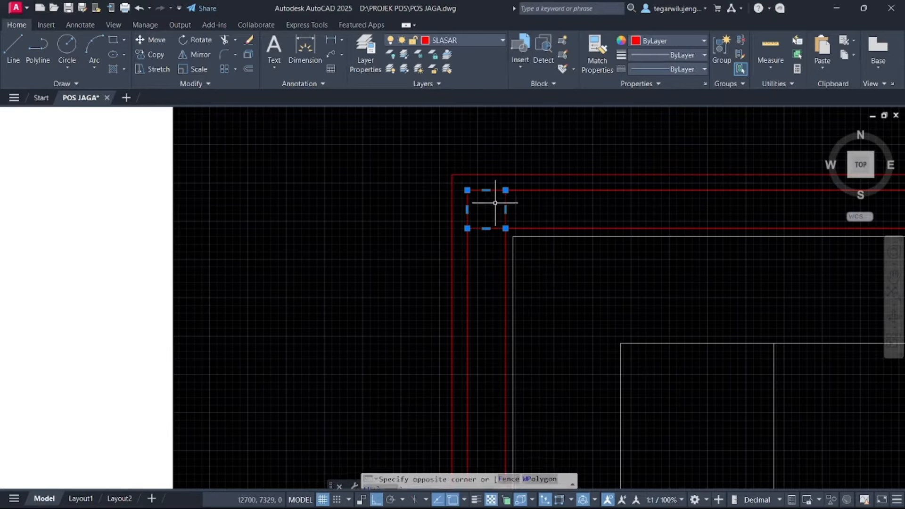
{"action": "type", "text": "o"}
{"action": "key", "text": "Return"}
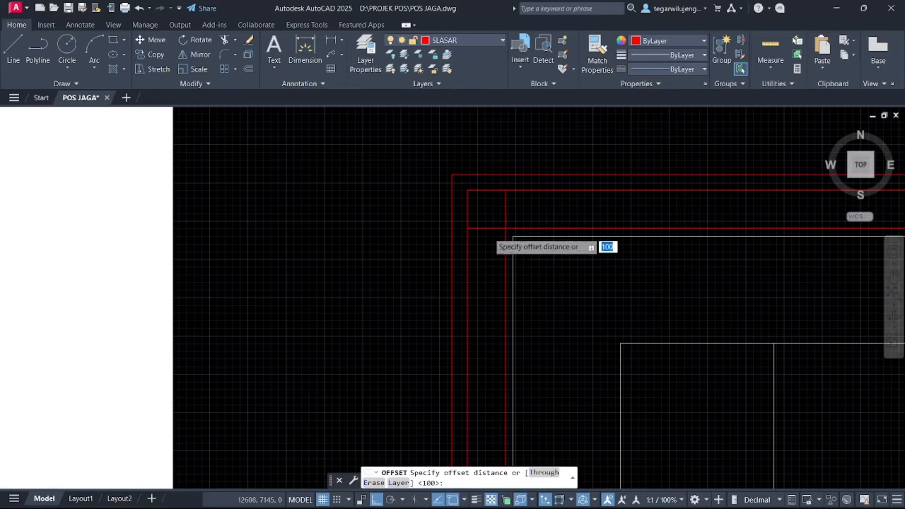
{"action": "left_click", "coordinate": [486, 209]}
{"action": "type", "text": "1"}
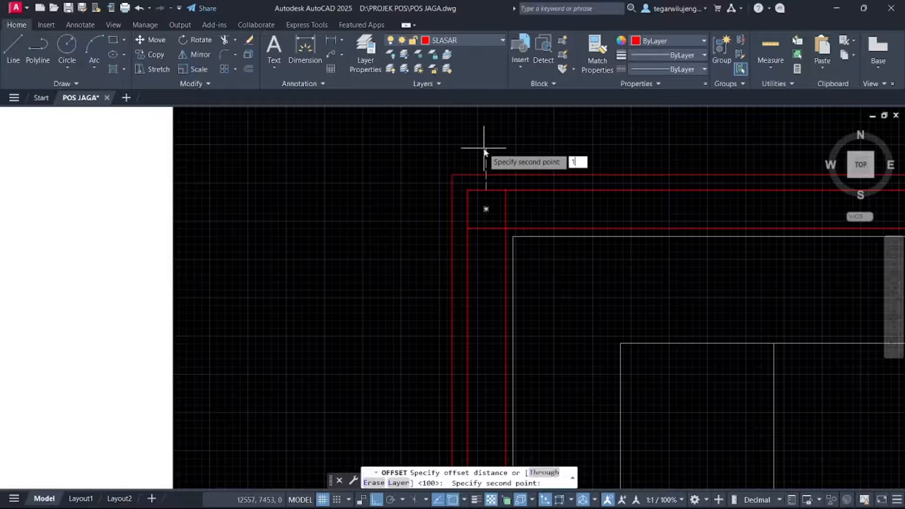
{"action": "type", "text": "00"}
{"action": "key", "text": "Return"}
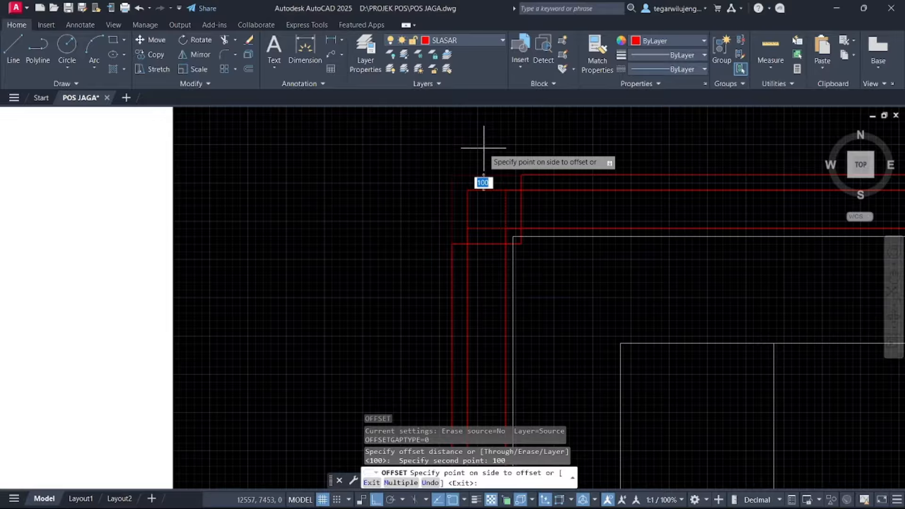
{"action": "left_click", "coordinate": [484, 147]}
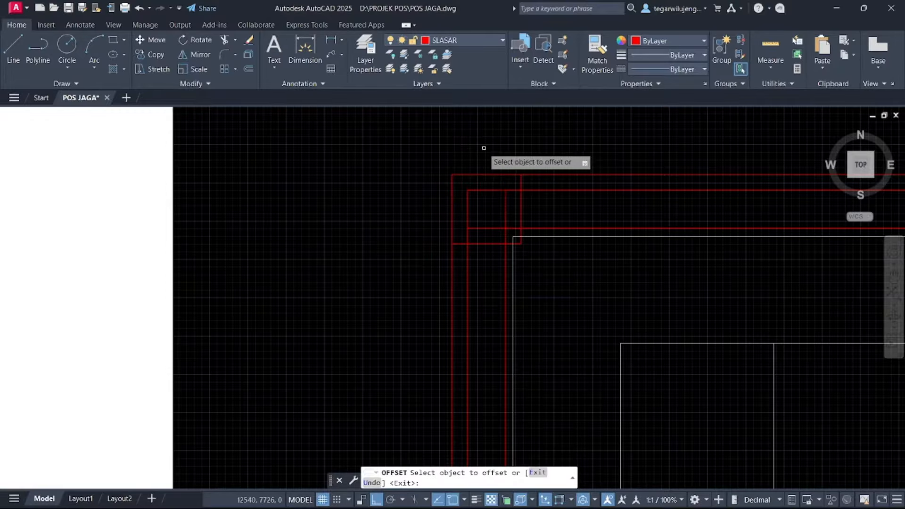
Offset the resulting larger corner square outward by another 100
{"action": "left_click", "coordinate": [521, 185]}
{"action": "left_click", "coordinate": [545, 152]}
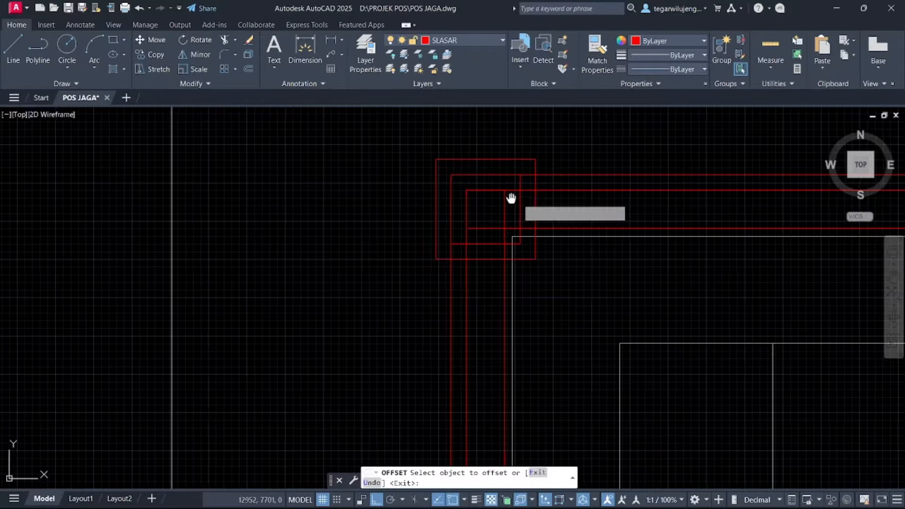
{"action": "middle_click_drag", "start_coordinate": [512, 199], "coordinate": [452, 206]}
{"action": "scroll", "coordinate": [479, 189], "scroll_direction": "up", "scroll_amount": 4}
{"action": "key", "text": "Escape"}
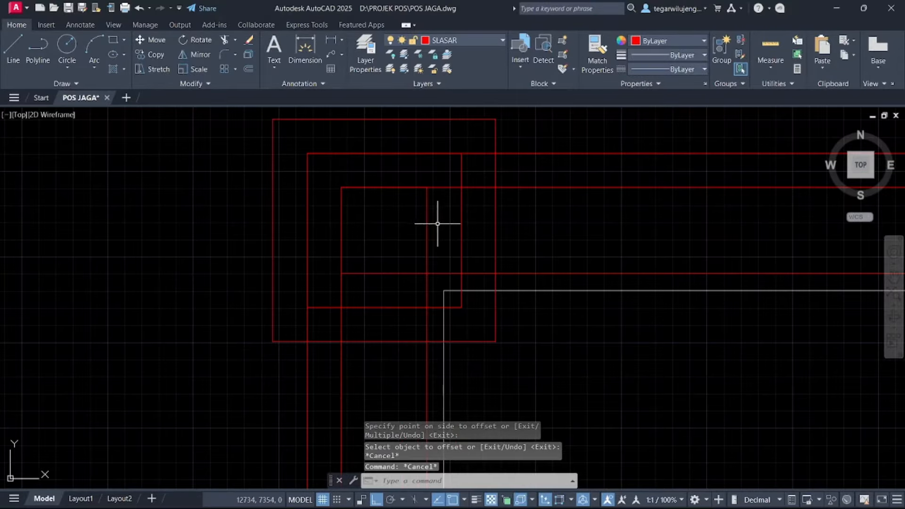
Delete the original small square at the upper-left gutter corner
{"action": "left_click", "coordinate": [437, 218]}
{"action": "left_click", "coordinate": [420, 221]}
{"action": "key", "text": "Delete"}
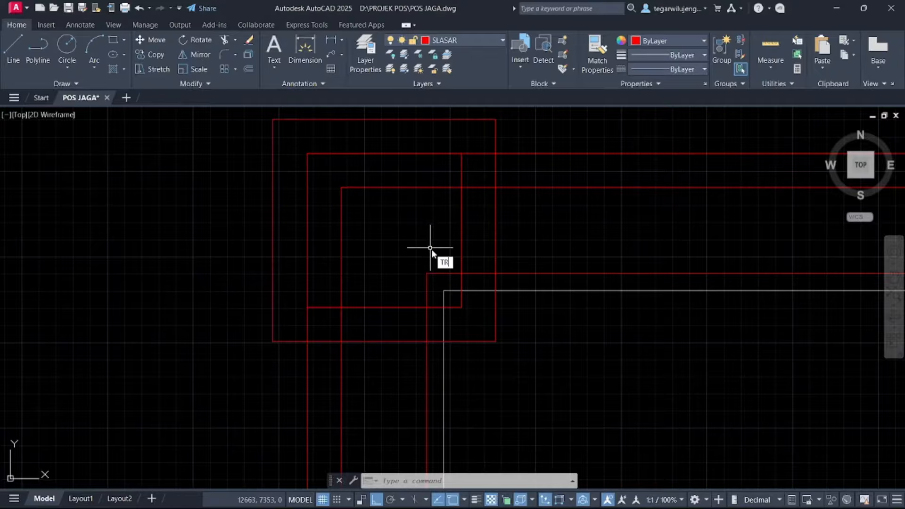
Trim the two corner squares' edges where they cross the gutter channel at the plan's upper-left corner
{"action": "key", "text": "Return"}
{"action": "left_click", "coordinate": [533, 237]}
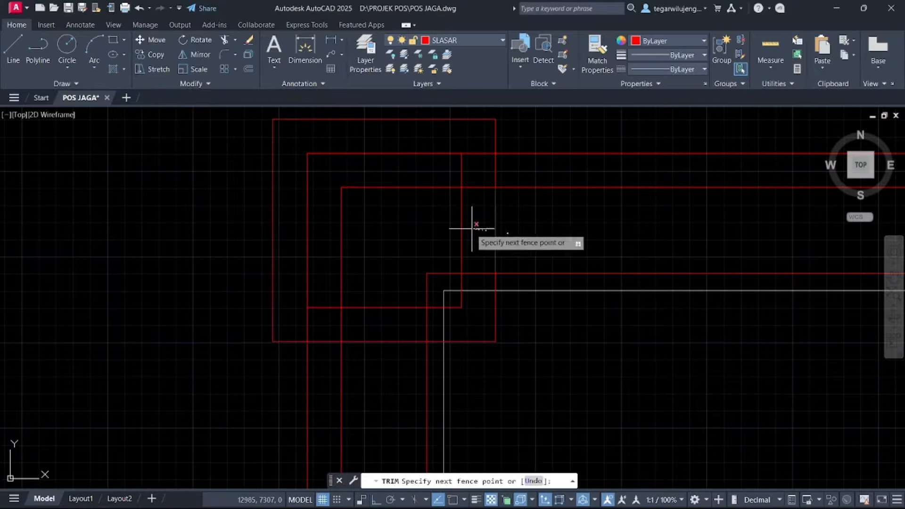
{"action": "left_click", "coordinate": [443, 228]}
{"action": "left_click", "coordinate": [401, 244]}
{"action": "left_click", "coordinate": [387, 350]}
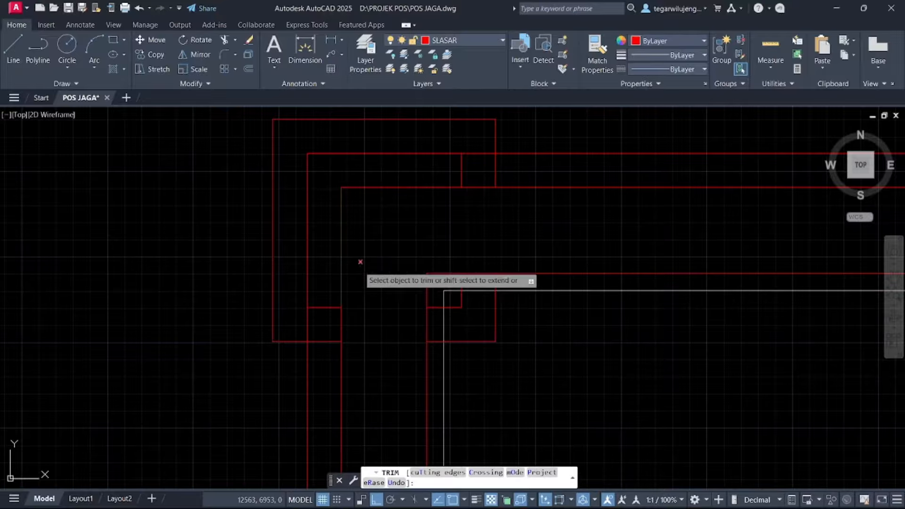
Trim the gutter outline segments that run through the upper-left corner box, leaving a continuous double stepped outline
{"action": "middle_click_drag", "start_coordinate": [386, 259], "coordinate": [431, 215]}
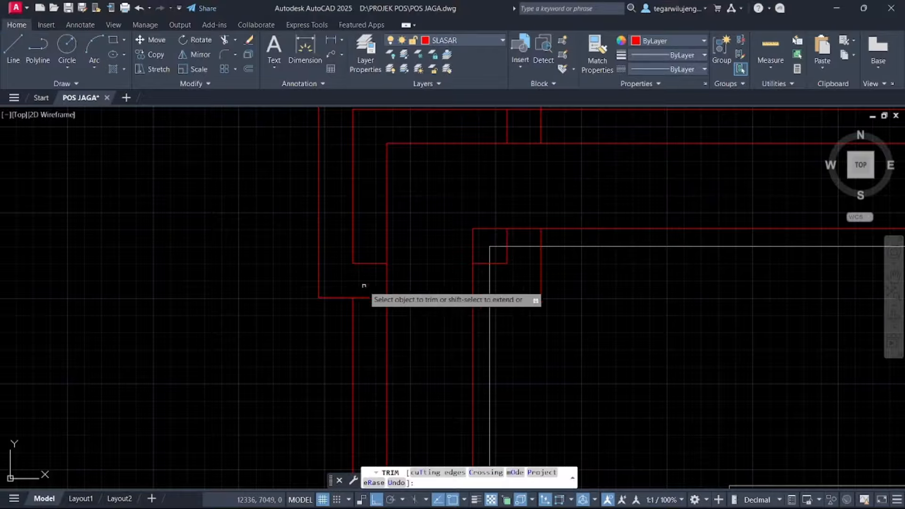
{"action": "middle_click_drag", "start_coordinate": [497, 219], "coordinate": [476, 286]}
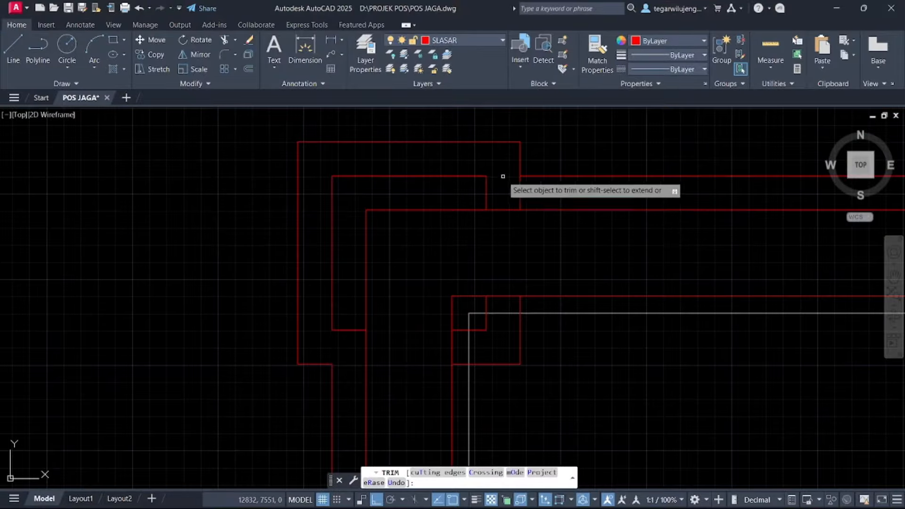
{"action": "scroll", "coordinate": [528, 227], "scroll_direction": "down", "scroll_amount": 4}
{"action": "scroll", "coordinate": [469, 216], "scroll_direction": "up", "scroll_amount": 2}
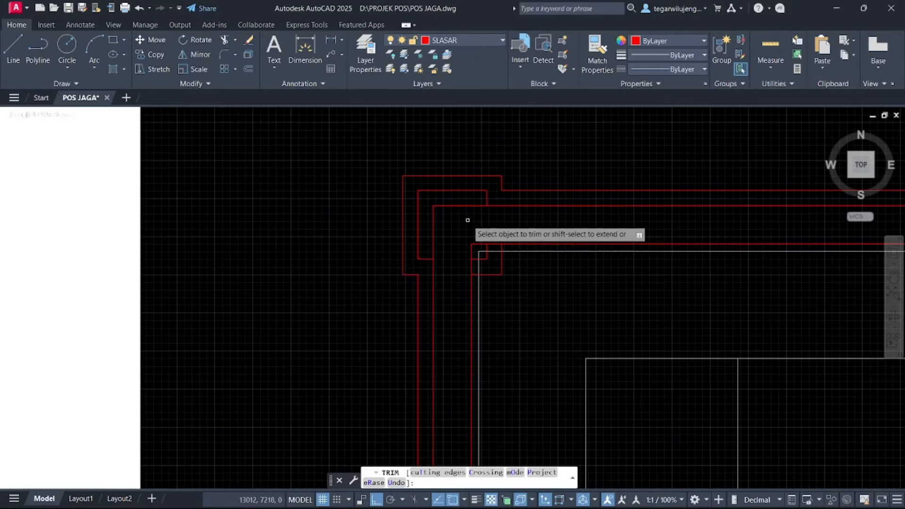
{"action": "left_click", "coordinate": [441, 204]}
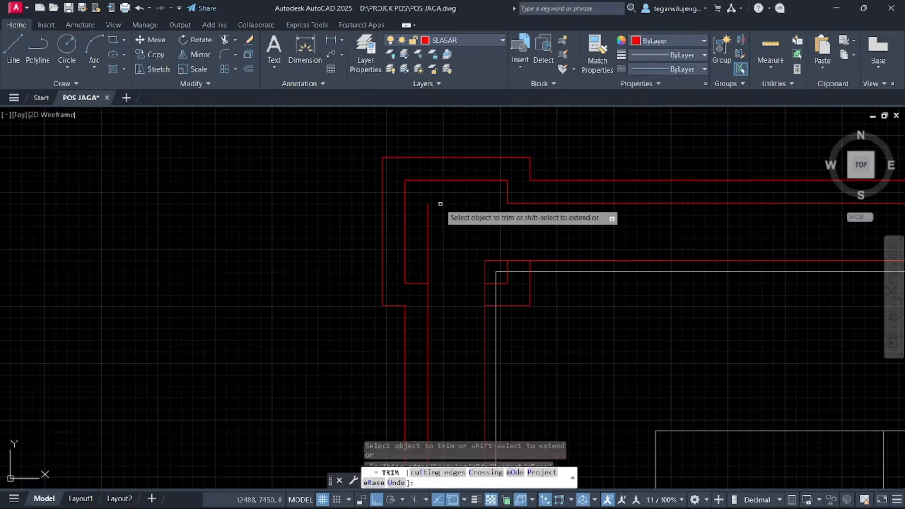
{"action": "left_click", "coordinate": [429, 238]}
{"action": "key", "text": "Escape"}
Delete the two leftover corner square pieces inside the inner outline at the upper-left corner
{"action": "left_click", "coordinate": [484, 248]}
{"action": "left_click", "coordinate": [552, 330]}
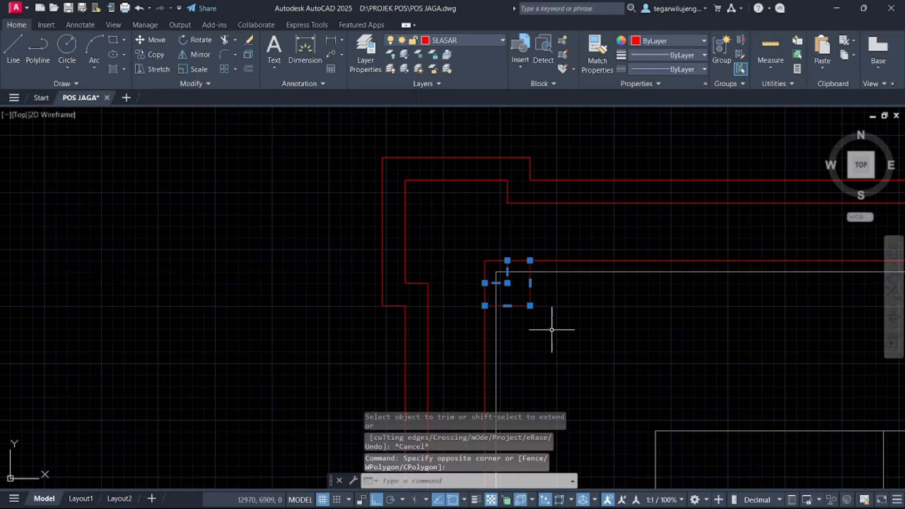
{"action": "key", "text": "Delete"}
{"action": "key", "text": "Escape"}
{"action": "scroll", "coordinate": [459, 244], "scroll_direction": "down", "scroll_amount": 3}
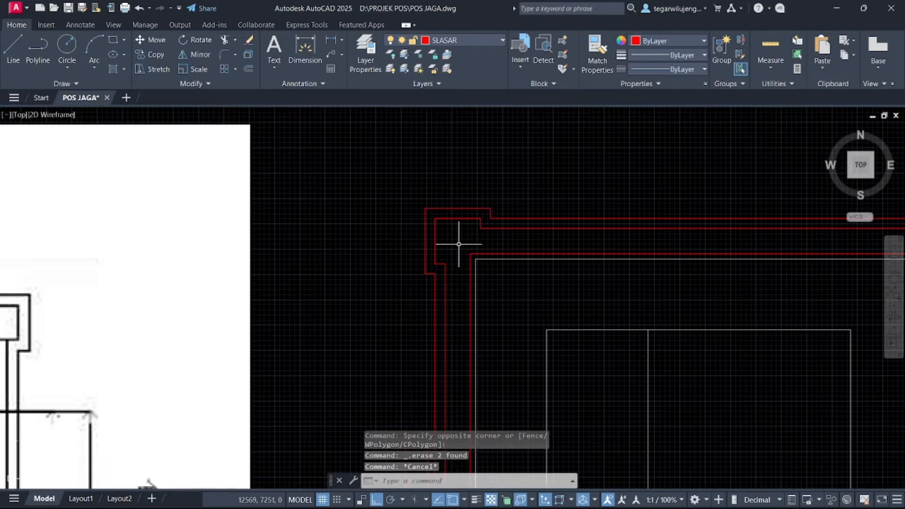
Mirror the upper-left corner box to the upper-right about the plan's vertical centreline, keeping the original
{"action": "scroll", "coordinate": [459, 251], "scroll_direction": "down", "scroll_amount": 3}
{"action": "scroll", "coordinate": [461, 245], "scroll_direction": "up", "scroll_amount": 3}
{"action": "left_click", "coordinate": [446, 252]}
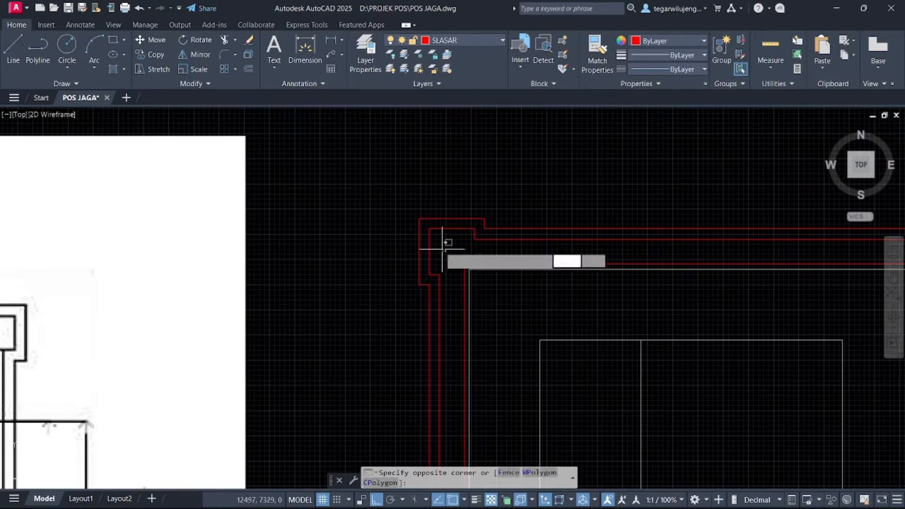
{"action": "left_click", "coordinate": [407, 208]}
{"action": "middle_click_drag", "start_coordinate": [508, 274], "coordinate": [427, 247]}
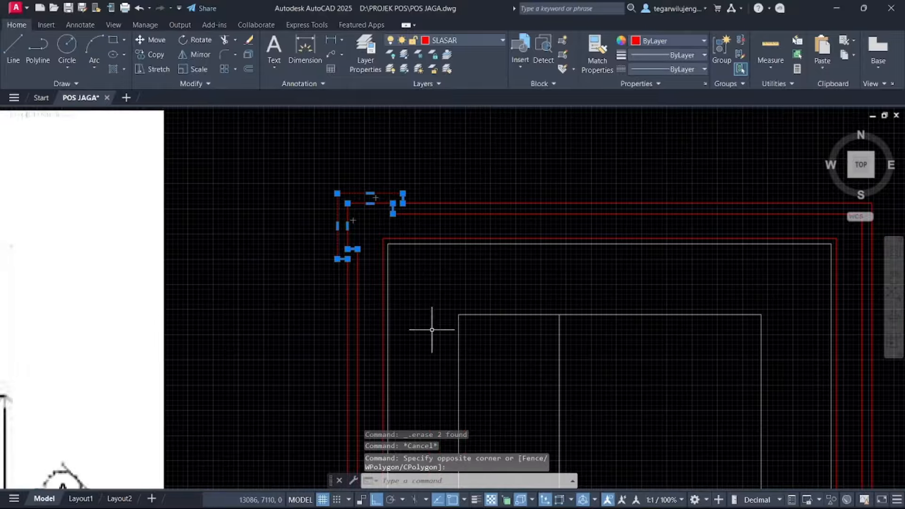
{"action": "type", "text": "m"}
{"action": "key", "text": "Return"}
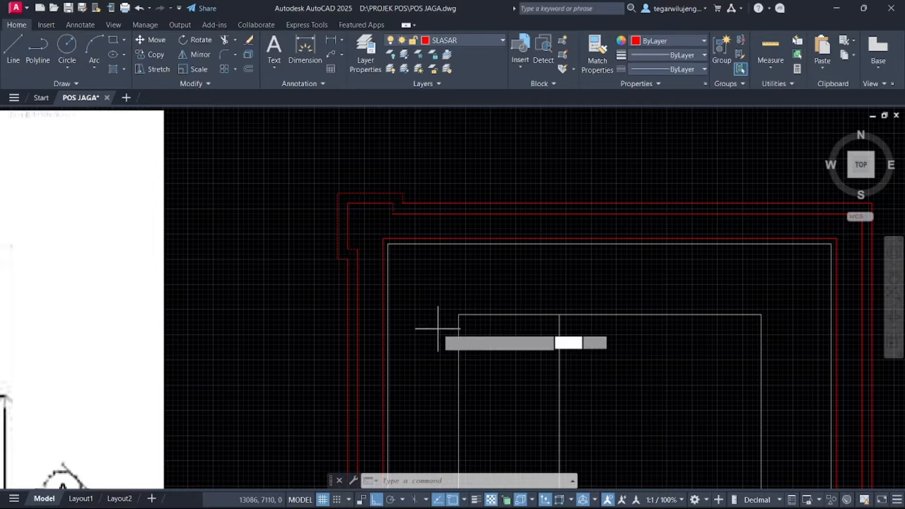
{"action": "middle_click_drag", "start_coordinate": [575, 263], "coordinate": [514, 244]}
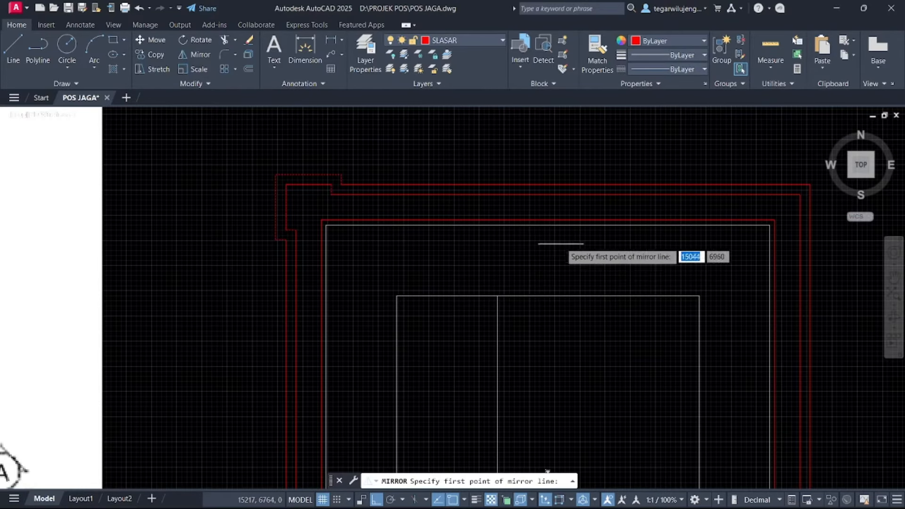
{"action": "left_click", "coordinate": [548, 222]}
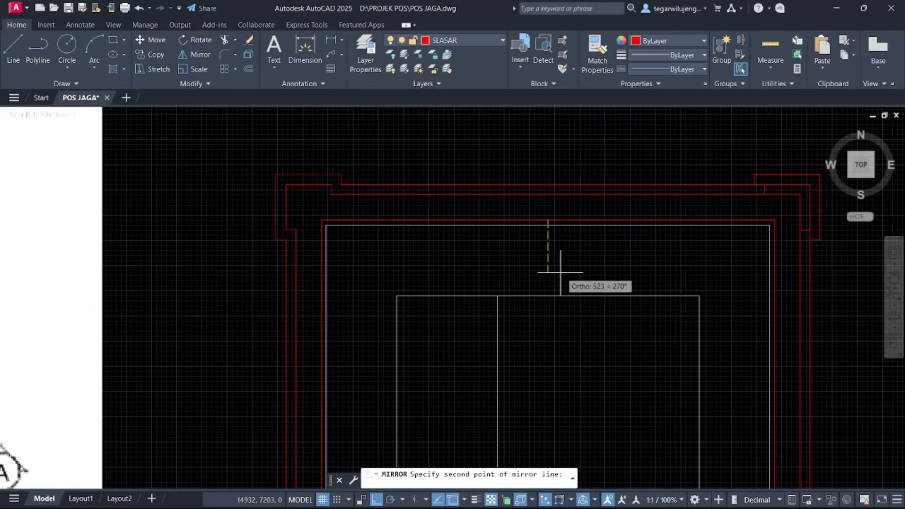
{"action": "left_click", "coordinate": [547, 264]}
{"action": "key", "text": "Return"}
{"action": "middle_click_drag", "start_coordinate": [574, 269], "coordinate": [509, 241]}
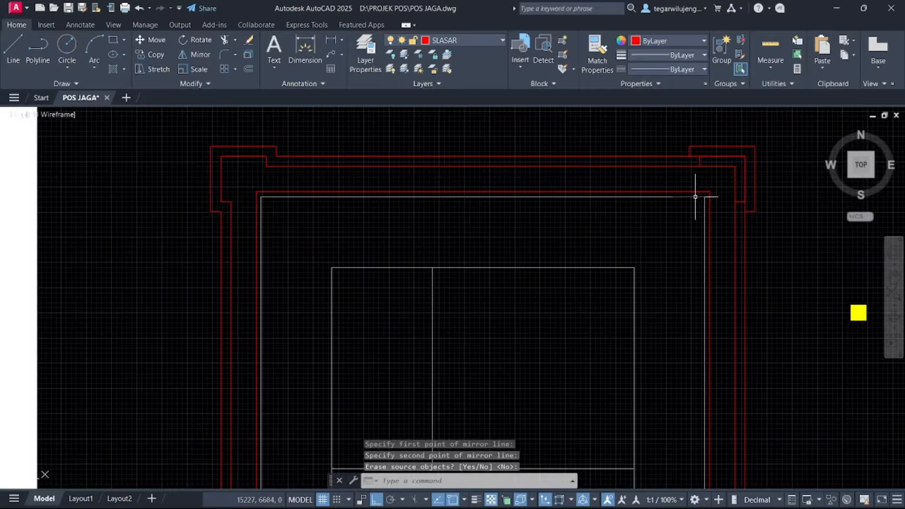
{"action": "key", "text": "Escape"}
Mirror both upper corner boxes to the lower corners about the plan's horizontal centreline, keeping the originals
{"action": "scroll", "coordinate": [753, 152], "scroll_direction": "up", "scroll_amount": 2}
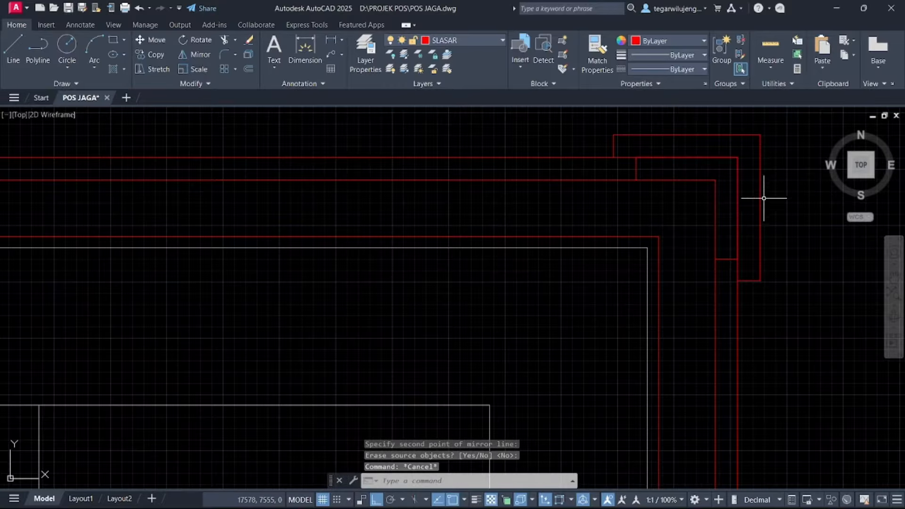
{"action": "left_click", "coordinate": [732, 263]}
{"action": "left_click", "coordinate": [725, 249]}
{"action": "left_click", "coordinate": [773, 243]}
{"action": "left_click", "coordinate": [758, 228]}
{"action": "middle_click_drag", "start_coordinate": [549, 218], "coordinate": [805, 256]}
{"action": "scroll", "coordinate": [287, 223], "scroll_direction": "down", "scroll_amount": 1}
{"action": "middle_click_drag", "start_coordinate": [288, 223], "coordinate": [385, 240]}
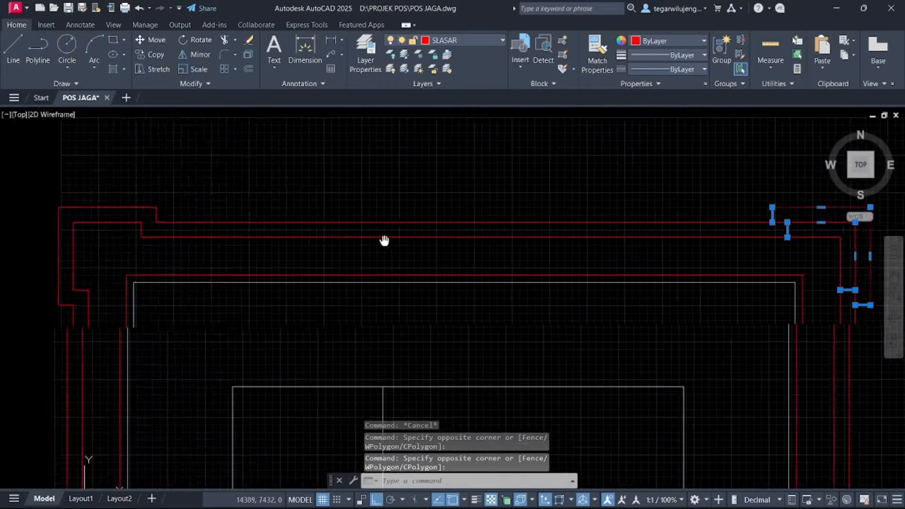
{"action": "middle_click_drag", "start_coordinate": [125, 235], "coordinate": [400, 239]}
{"action": "left_click", "coordinate": [384, 241]}
{"action": "left_click", "coordinate": [307, 187]}
{"action": "type", "text": "MI"}
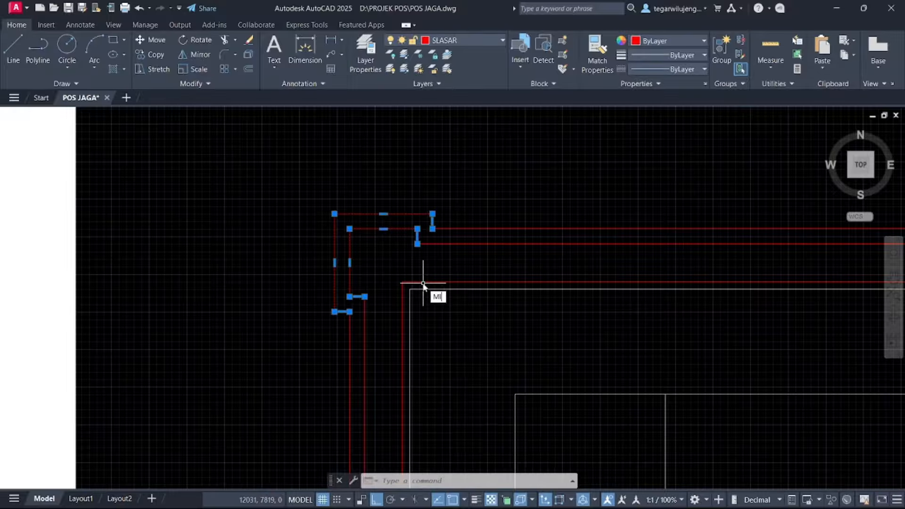
{"action": "type", "text": "R"}
{"action": "key", "text": "Return"}
{"action": "scroll", "coordinate": [497, 168], "scroll_direction": "down", "scroll_amount": 3}
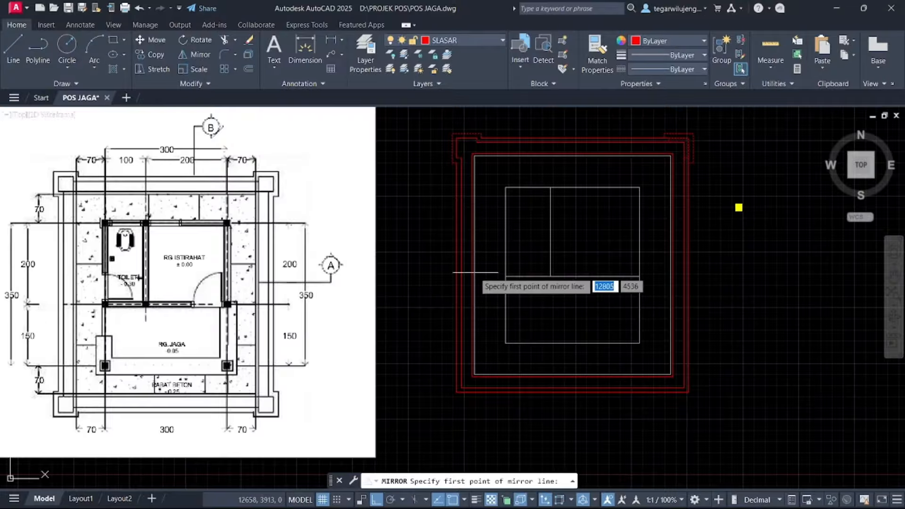
{"action": "scroll", "coordinate": [470, 252], "scroll_direction": "up", "scroll_amount": 3}
{"action": "left_click", "coordinate": [471, 272]}
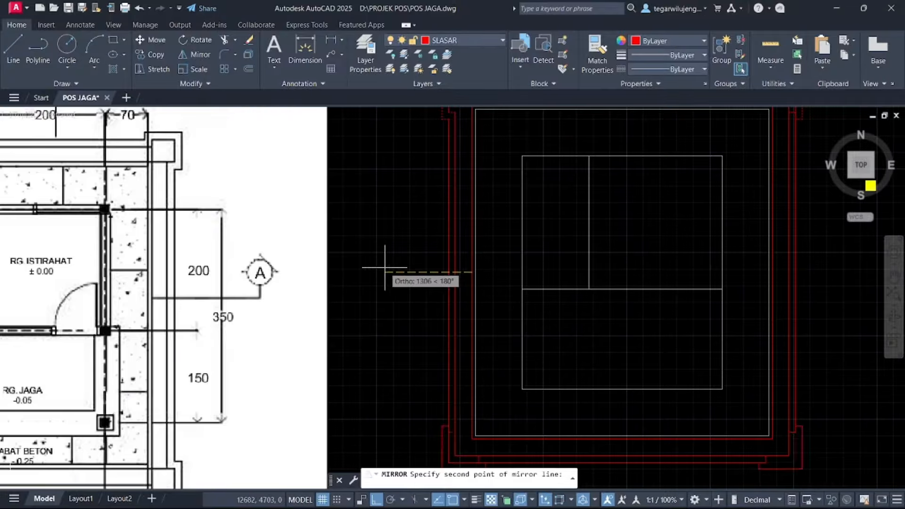
{"action": "left_click", "coordinate": [385, 269]}
{"action": "key", "text": "Return"}
{"action": "scroll", "coordinate": [461, 277], "scroll_direction": "down", "scroll_amount": 4}
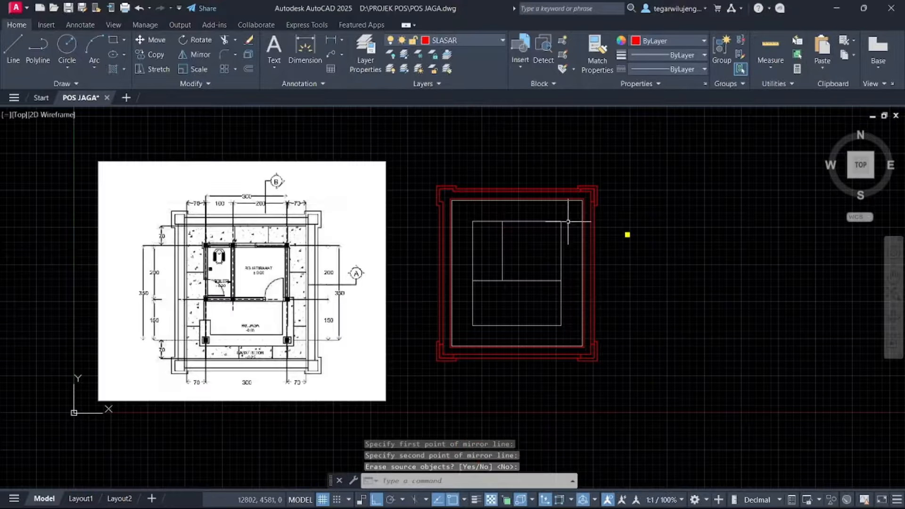
Trim the gutter outline segments running through the upper-right corner box
{"action": "scroll", "coordinate": [592, 190], "scroll_direction": "up", "scroll_amount": 5}
{"action": "scroll", "coordinate": [585, 192], "scroll_direction": "up", "scroll_amount": 2}
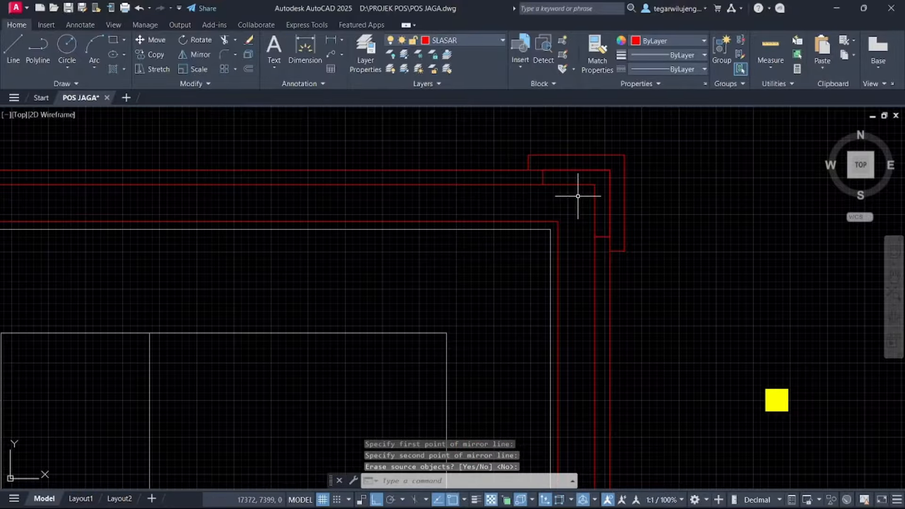
{"action": "type", "text": "rt"}
{"action": "key", "text": "BackSpace"}
{"action": "key", "text": "BackSpace"}
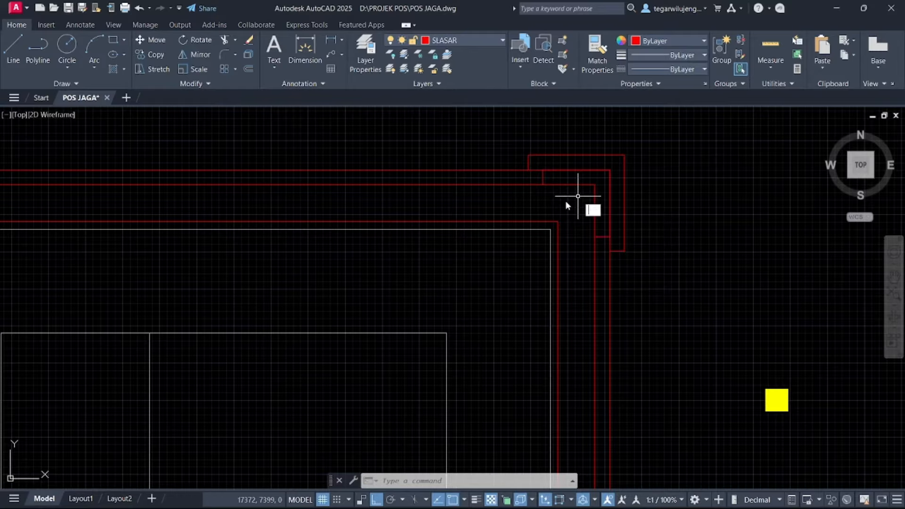
{"action": "type", "text": "tr"}
{"action": "key", "text": "Return"}
{"action": "scroll", "coordinate": [544, 201], "scroll_direction": "up", "scroll_amount": 2}
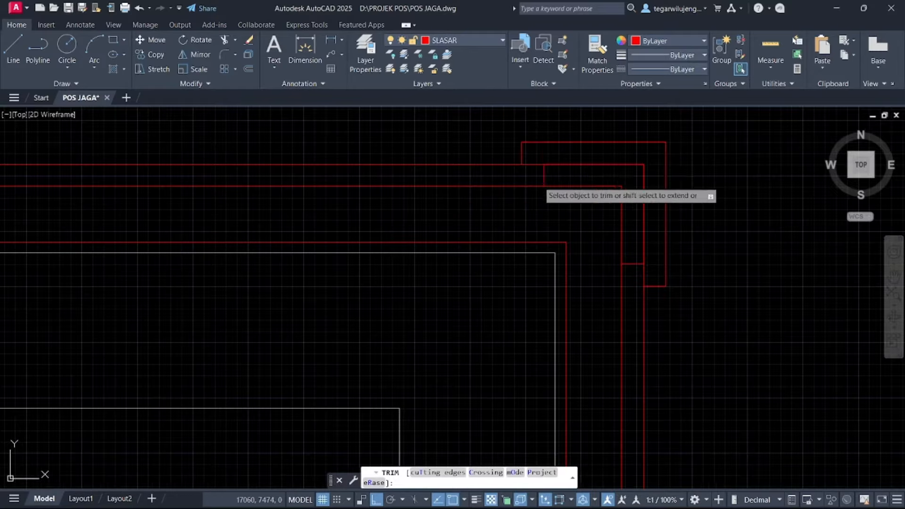
{"action": "left_click", "coordinate": [531, 159]}
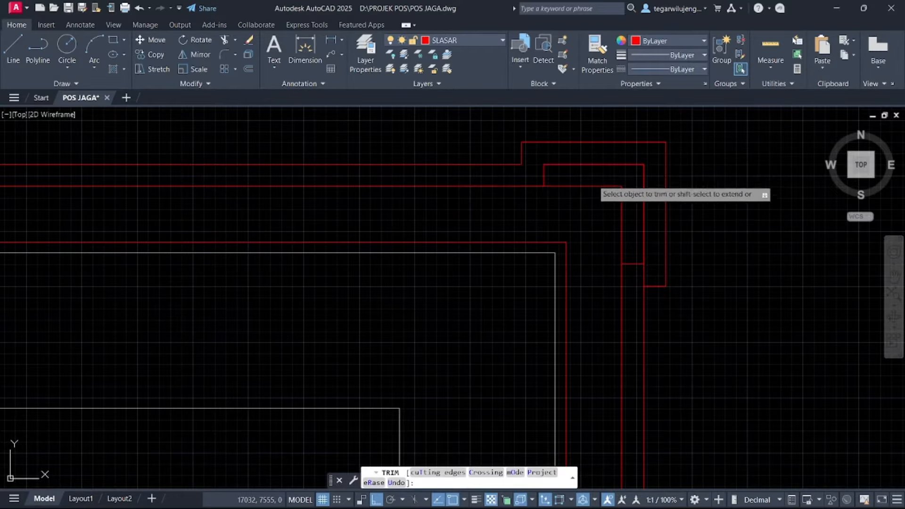
{"action": "left_click", "coordinate": [595, 186]}
{"action": "left_click", "coordinate": [644, 277]}
{"action": "scroll", "coordinate": [645, 276], "scroll_direction": "down", "scroll_amount": 5}
{"action": "middle_click_drag", "start_coordinate": [646, 246], "coordinate": [651, 210]}
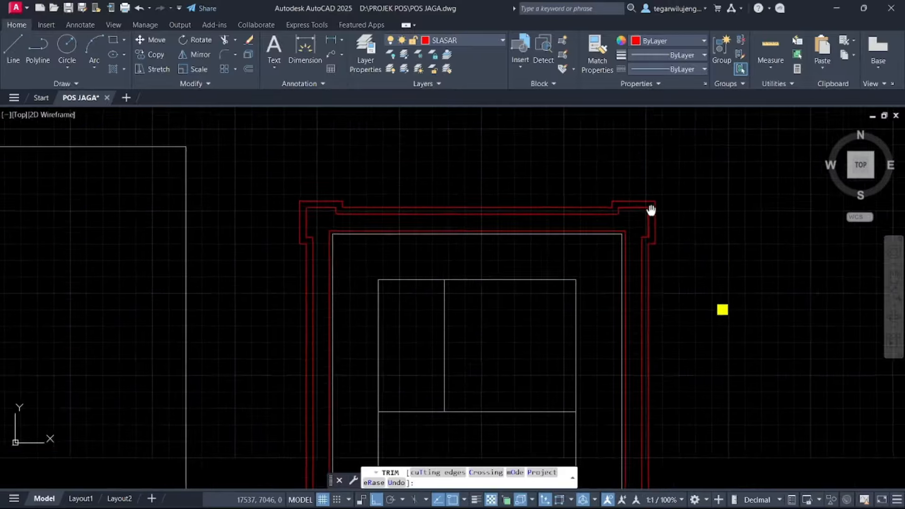
Trim the gutter outline segments running through the lower-right corner box
{"action": "scroll", "coordinate": [660, 226], "scroll_direction": "down", "scroll_amount": 5}
{"action": "scroll", "coordinate": [643, 304], "scroll_direction": "up", "scroll_amount": 6}
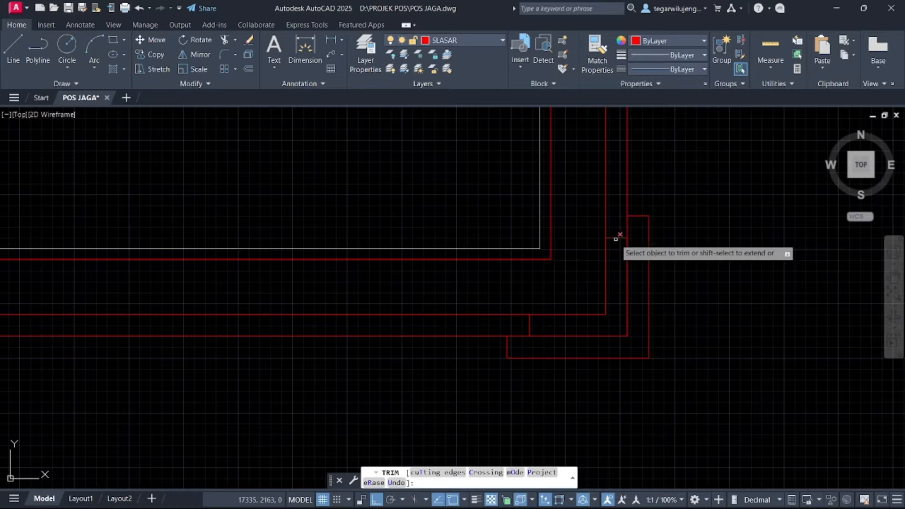
{"action": "left_click", "coordinate": [628, 227]}
{"action": "left_click", "coordinate": [609, 275]}
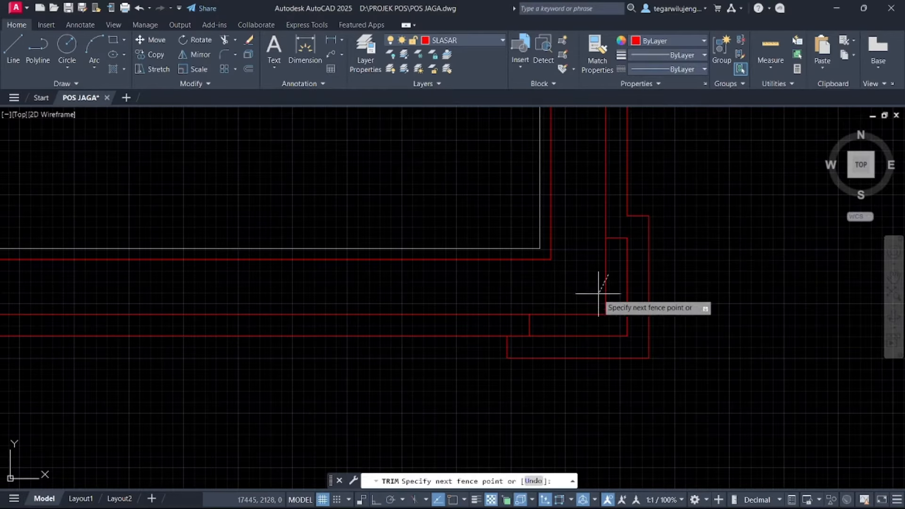
{"action": "left_click", "coordinate": [583, 316]}
{"action": "left_click", "coordinate": [517, 334]}
{"action": "scroll", "coordinate": [513, 334], "scroll_direction": "down", "scroll_amount": 5}
{"action": "middle_click_drag", "start_coordinate": [527, 329], "coordinate": [538, 325]}
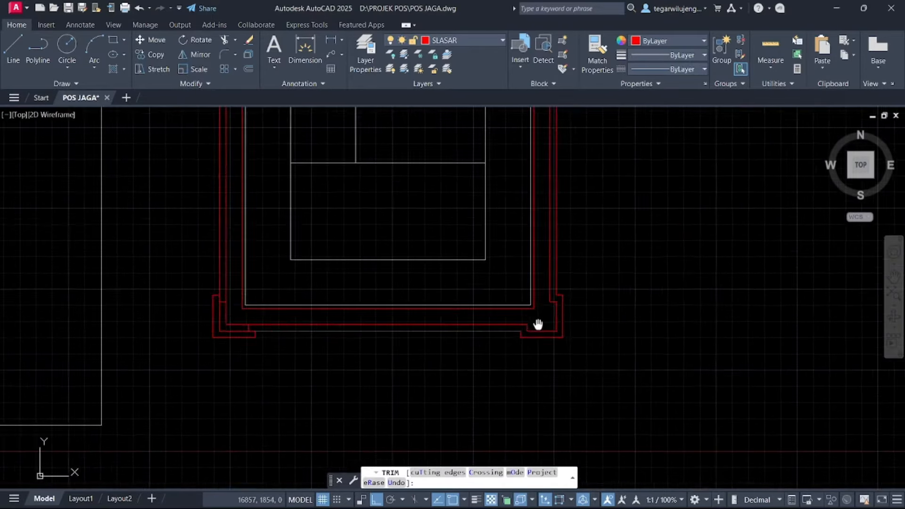
Trim the gutter outline segments running through the lower-left corner box and end the trimming
{"action": "scroll", "coordinate": [408, 304], "scroll_direction": "down", "scroll_amount": 3}
{"action": "scroll", "coordinate": [516, 296], "scroll_direction": "up", "scroll_amount": 4}
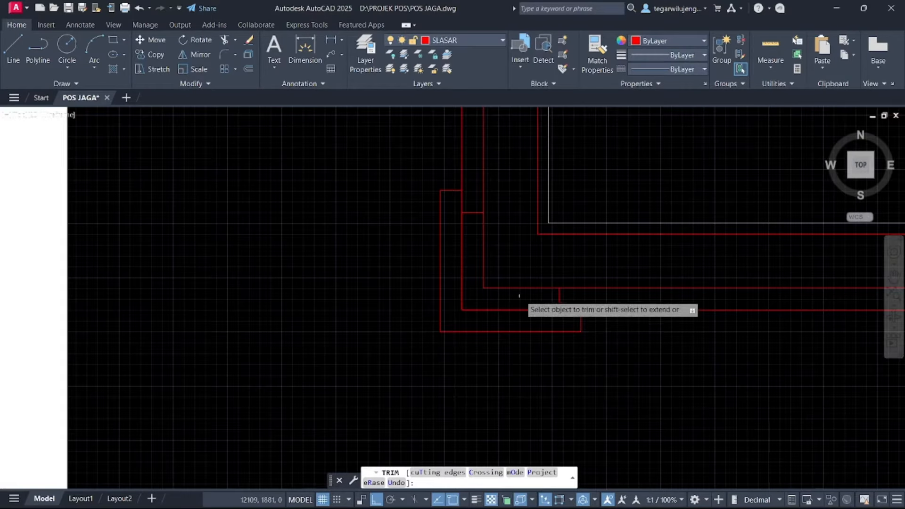
{"action": "left_click", "coordinate": [483, 257]}
{"action": "left_click", "coordinate": [461, 202]}
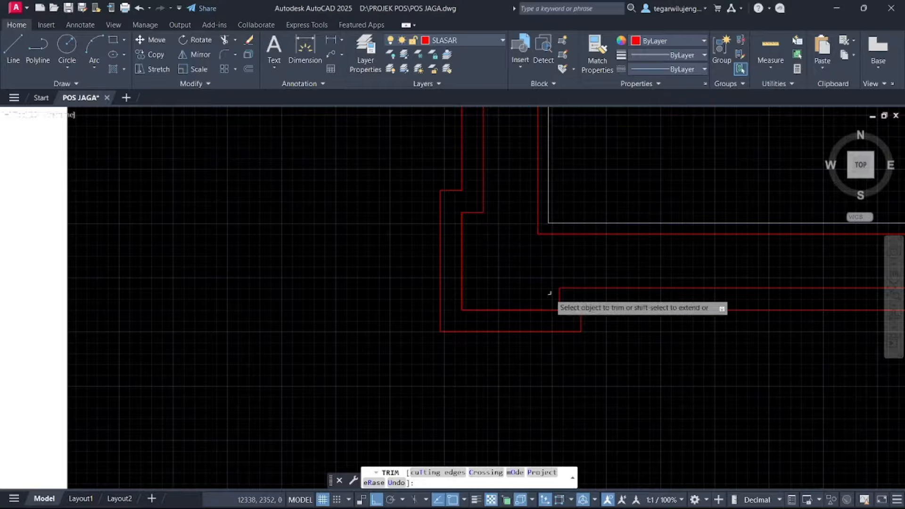
{"action": "left_click", "coordinate": [568, 299]}
{"action": "left_click", "coordinate": [571, 317]}
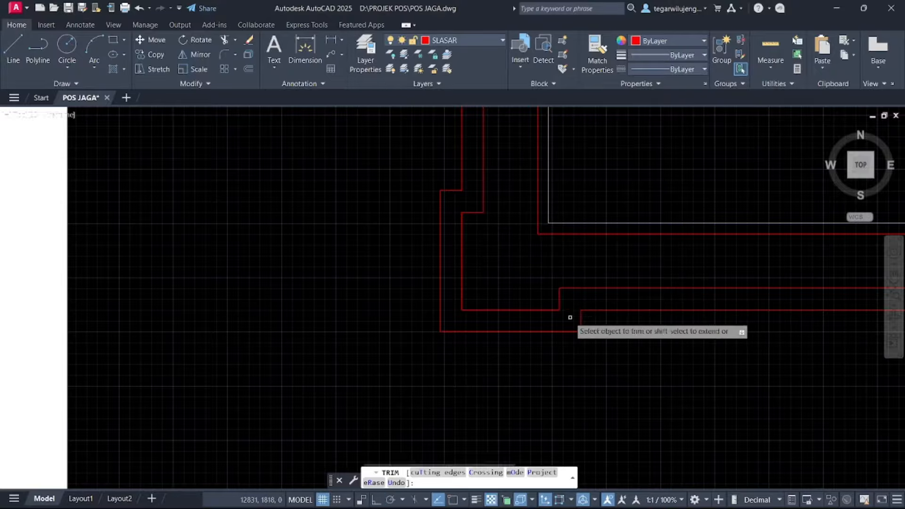
{"action": "scroll", "coordinate": [570, 317], "scroll_direction": "down", "scroll_amount": 8}
{"action": "key", "text": "Escape"}
Change the DINDING layer's colour to green in the layer properties
{"action": "scroll", "coordinate": [446, 228], "scroll_direction": "up", "scroll_amount": 5}
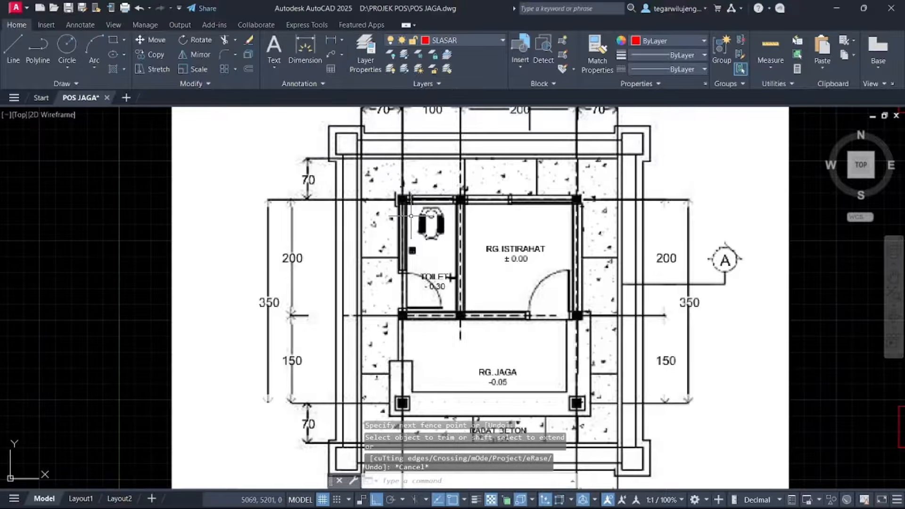
{"action": "scroll", "coordinate": [415, 211], "scroll_direction": "down", "scroll_amount": 2}
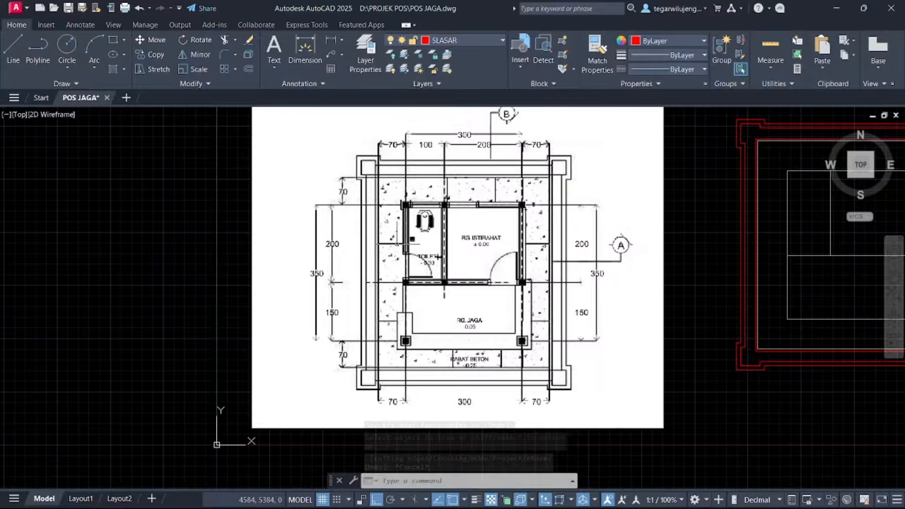
{"action": "scroll", "coordinate": [392, 253], "scroll_direction": "down", "scroll_amount": 2}
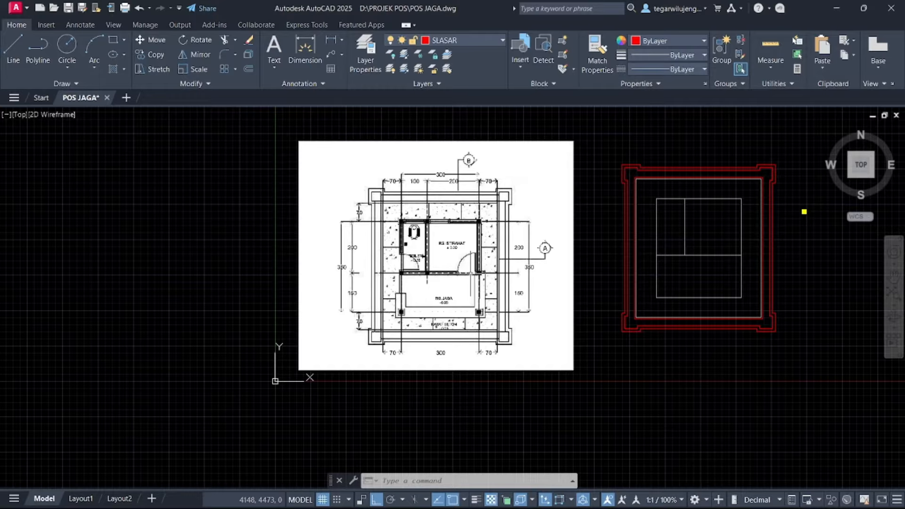
{"action": "middle_click_drag", "start_coordinate": [624, 260], "coordinate": [340, 214]}
{"action": "key", "text": "Escape"}
{"action": "left_click", "coordinate": [367, 56]}
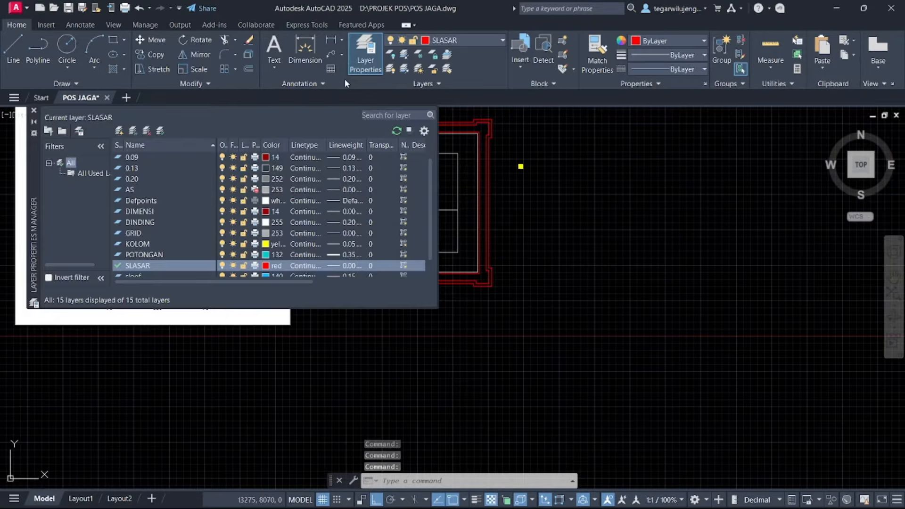
{"action": "scroll", "coordinate": [196, 241], "scroll_direction": "down", "scroll_amount": 1}
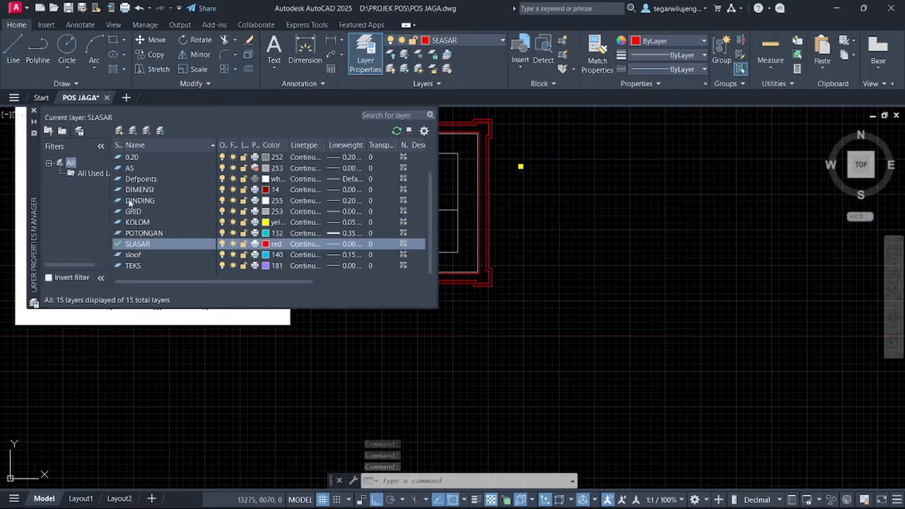
{"action": "left_click", "coordinate": [276, 201]}
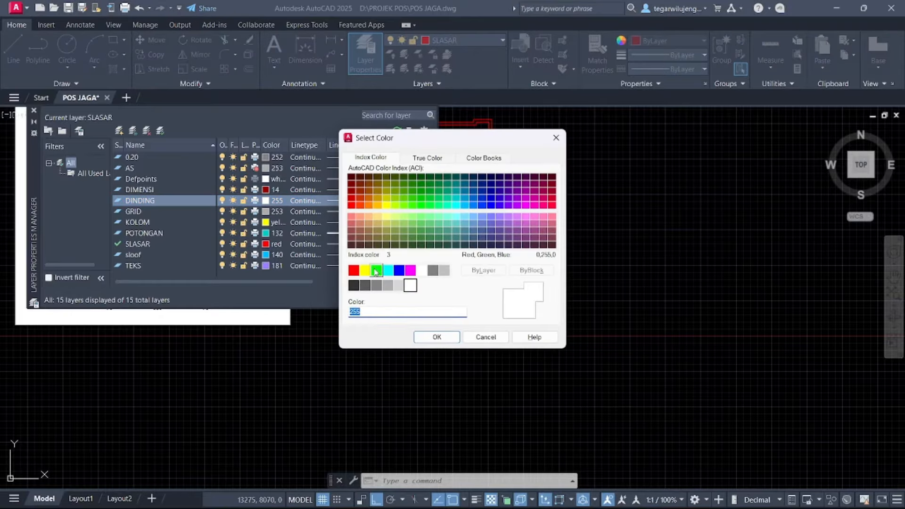
{"action": "left_click", "coordinate": [376, 271]}
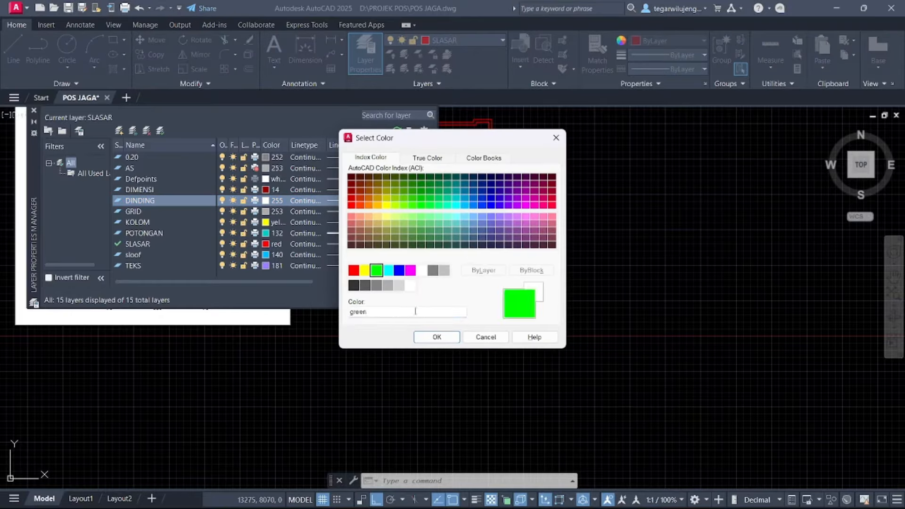
{"action": "left_click", "coordinate": [433, 337]}
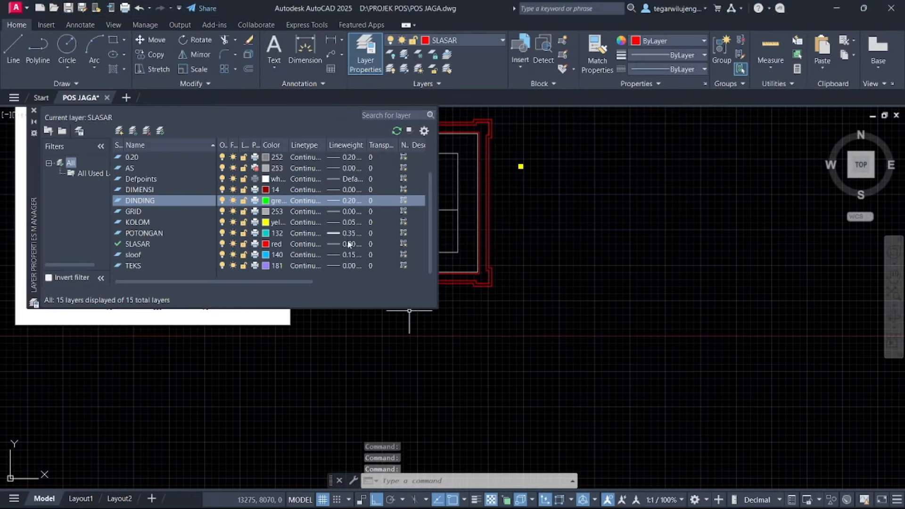
Set the DINDING layer's lineweight to 0.09 mm and close the layer properties
{"action": "left_click", "coordinate": [345, 204]}
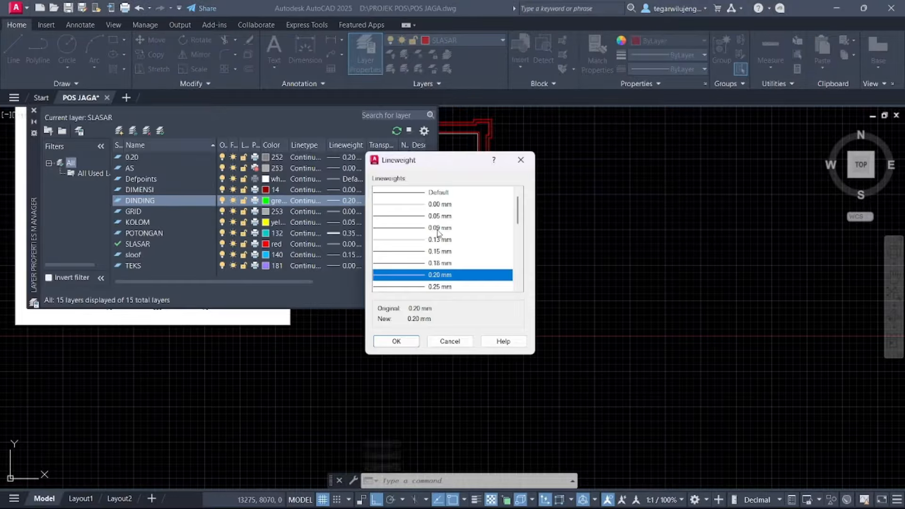
{"action": "left_click", "coordinate": [439, 231]}
{"action": "left_click", "coordinate": [397, 341]}
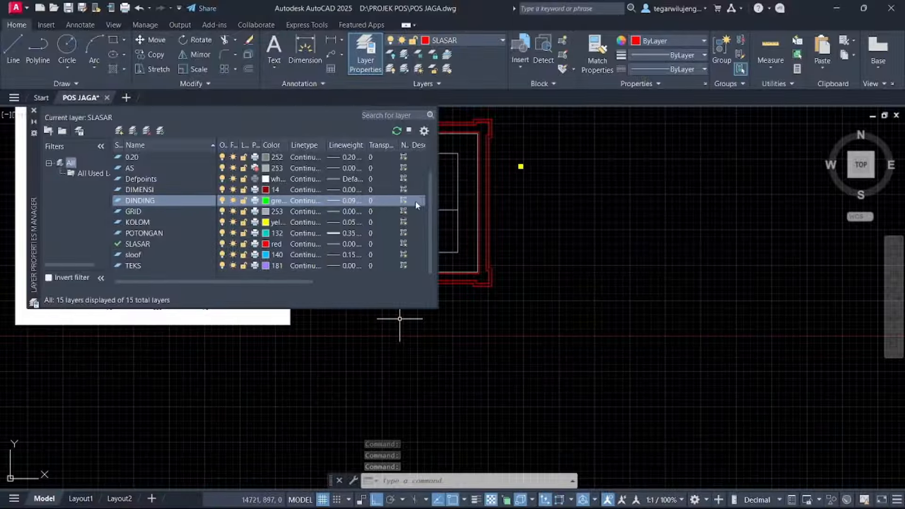
{"action": "left_click_drag", "start_coordinate": [411, 146], "coordinate": [428, 149]}
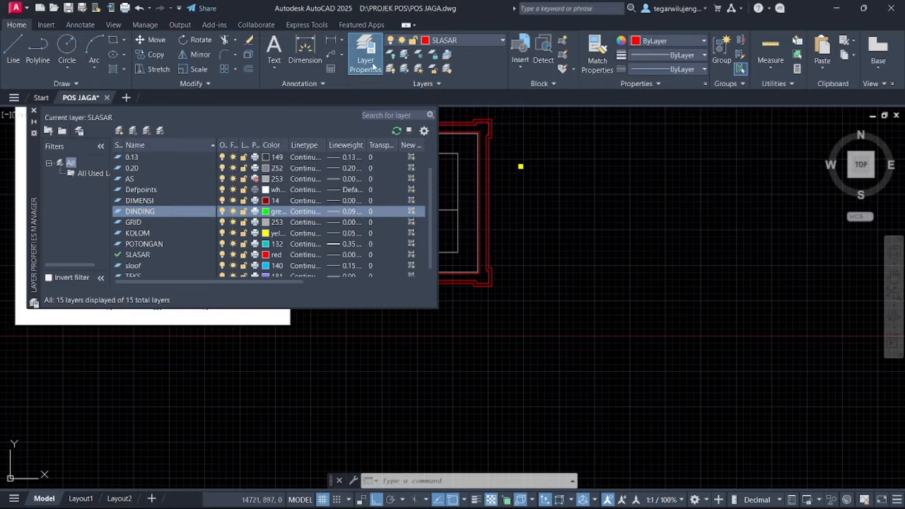
{"action": "left_click", "coordinate": [365, 52]}
Make DINDING the current layer
{"action": "left_click", "coordinate": [465, 43]}
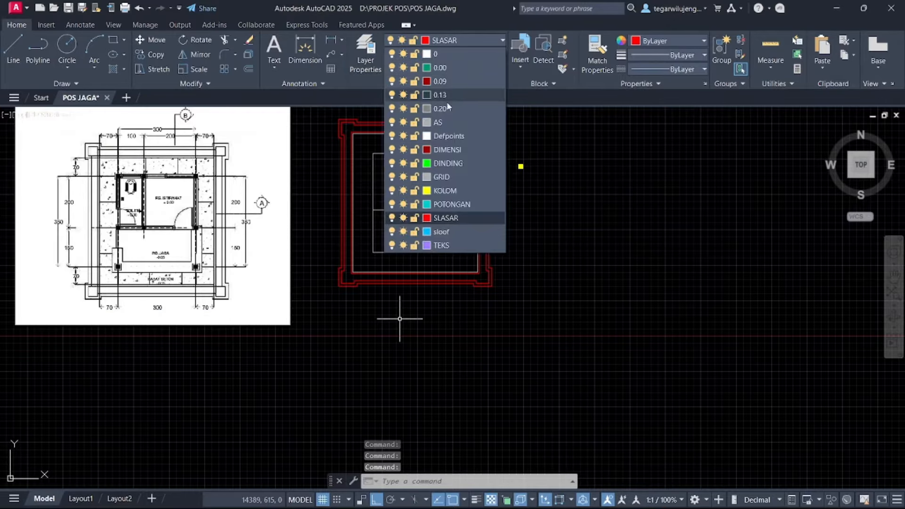
{"action": "left_click", "coordinate": [448, 164]}
{"action": "middle_click_drag", "start_coordinate": [521, 212], "coordinate": [461, 222]}
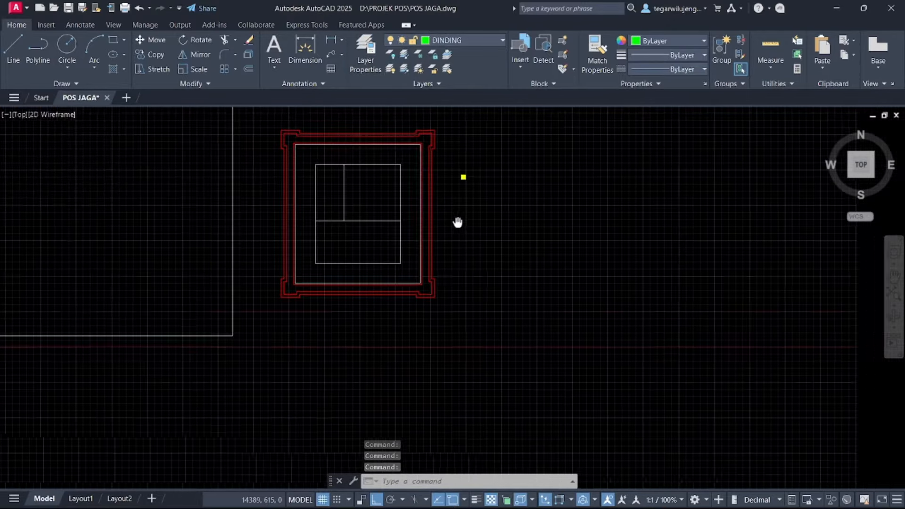
Create a new layer named PLESTERAN
{"action": "left_click", "coordinate": [366, 52]}
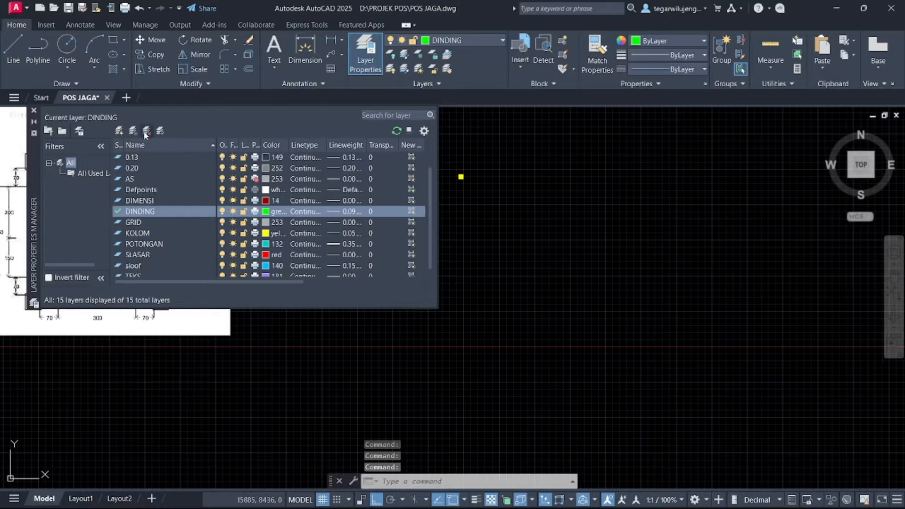
{"action": "left_click", "coordinate": [120, 130]}
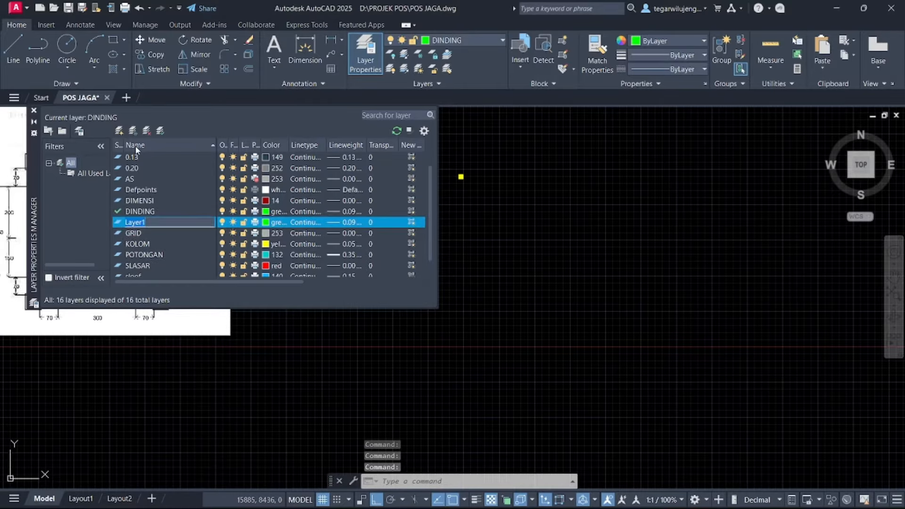
{"action": "type", "text": "ARSIRAN"}
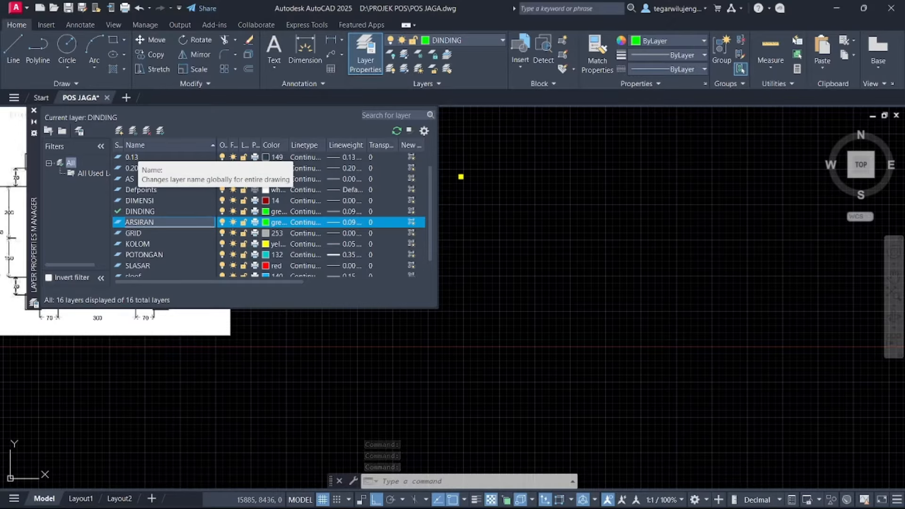
{"action": "key", "text": "Return"}
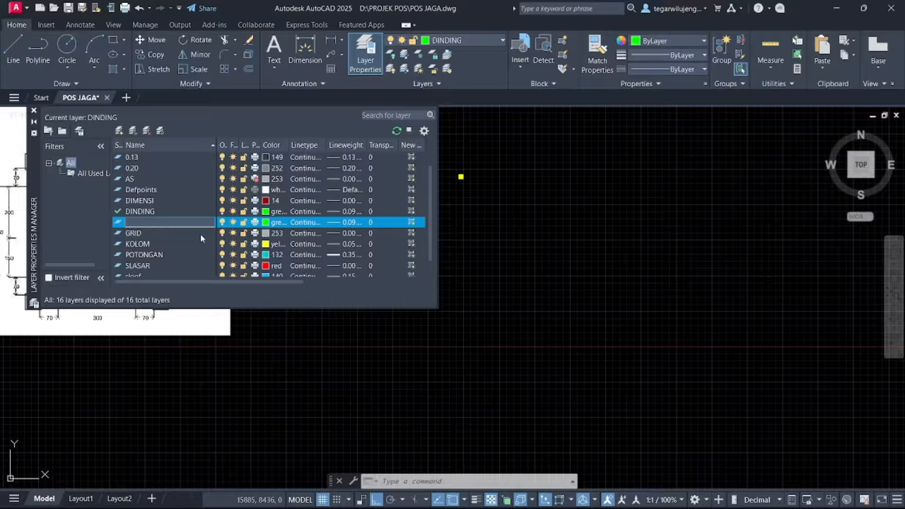
{"action": "type", "text": "PLESTERAN"}
Set the PLESTERAN layer's colour to blue and its lineweight to 0.00 mm, and close the layer properties
{"action": "left_click", "coordinate": [266, 225]}
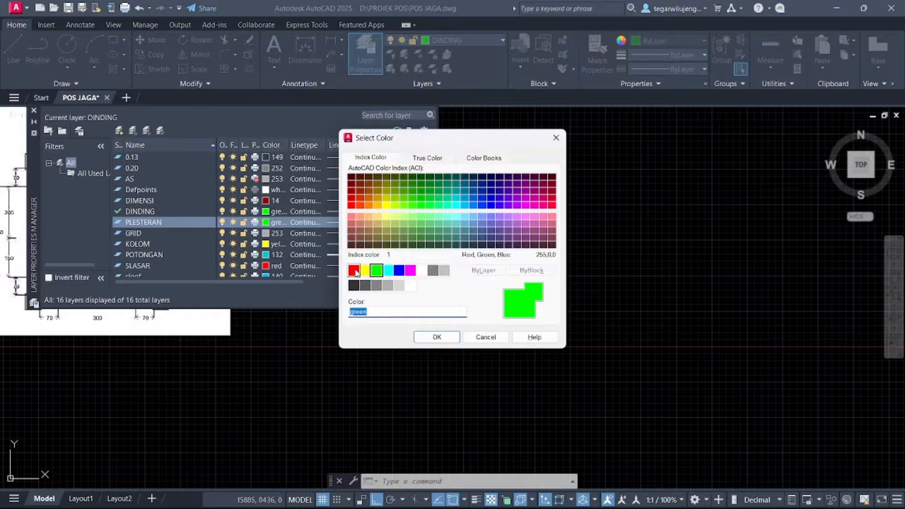
{"action": "left_click", "coordinate": [356, 272]}
{"action": "left_click", "coordinate": [400, 272]}
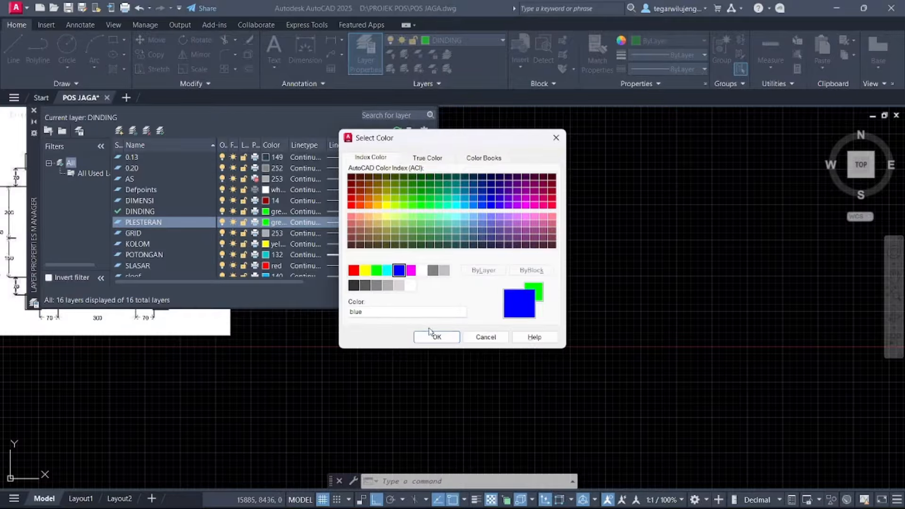
{"action": "left_click", "coordinate": [438, 337]}
{"action": "left_click", "coordinate": [350, 226]}
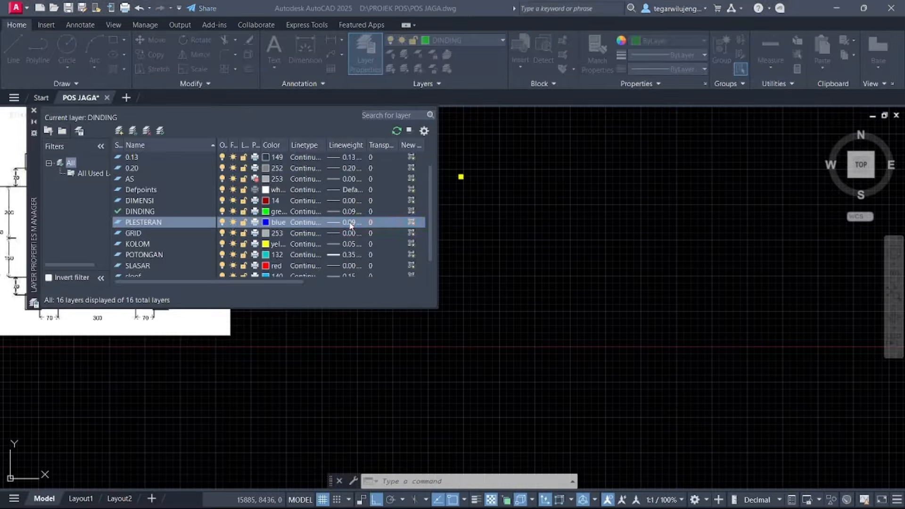
{"action": "left_click", "coordinate": [435, 205]}
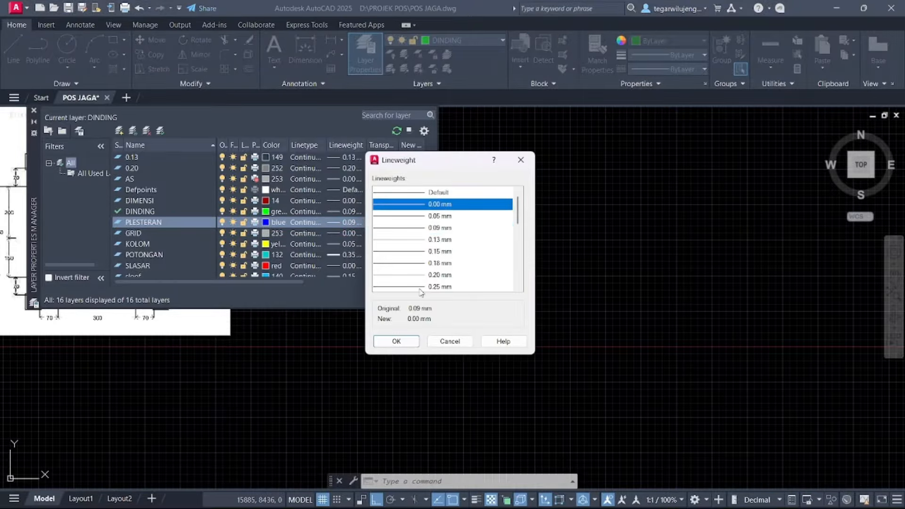
{"action": "left_click", "coordinate": [408, 341]}
{"action": "left_click", "coordinate": [366, 55]}
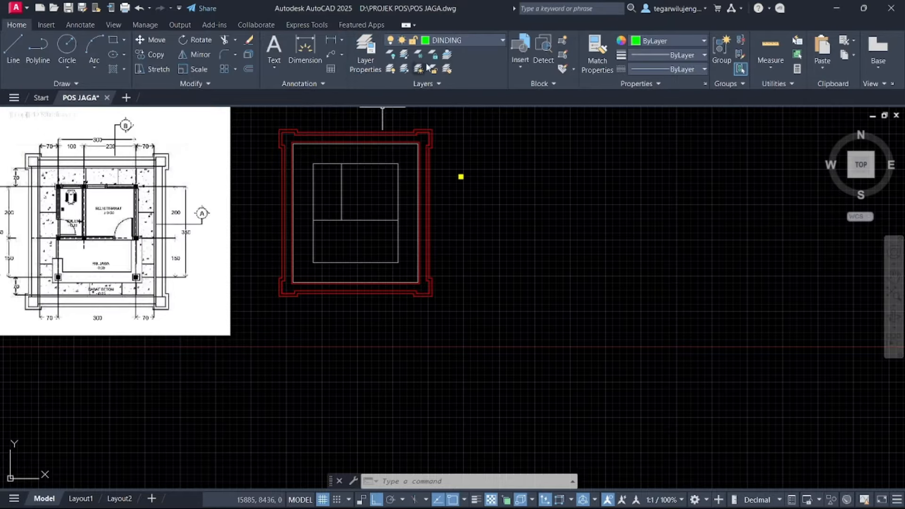
Draw a 2000 by 150 rectangle on the DINDING layer in the empty area beside the plan, just below the yellow column block
{"action": "scroll", "coordinate": [476, 137], "scroll_direction": "down", "scroll_amount": 2}
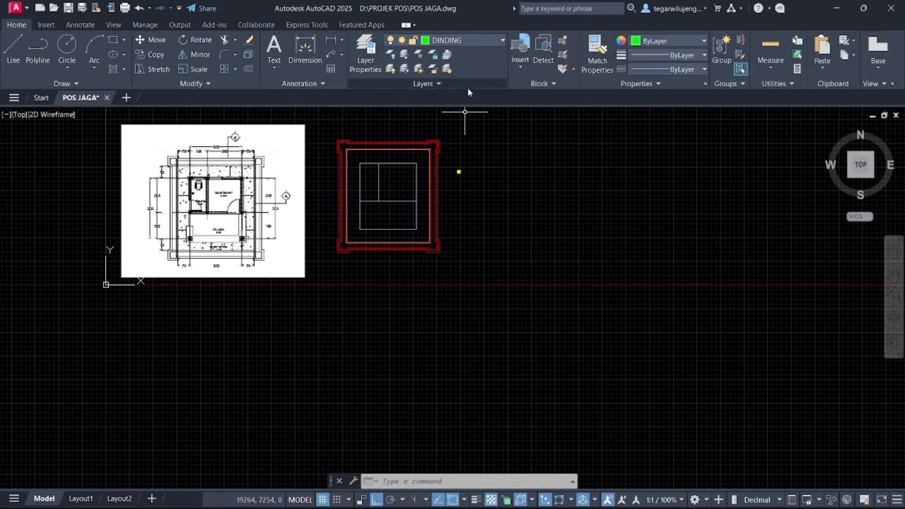
{"action": "middle_click_drag", "start_coordinate": [489, 202], "coordinate": [463, 209]}
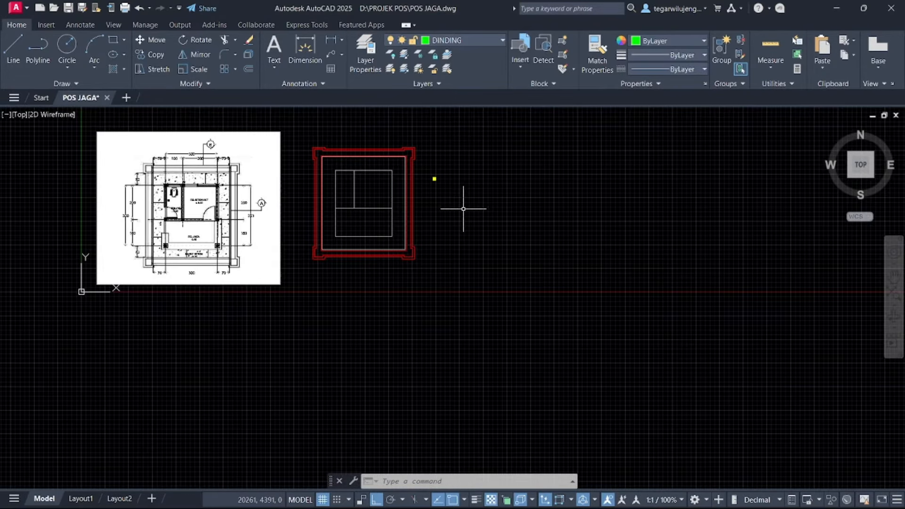
{"action": "type", "text": "E"}
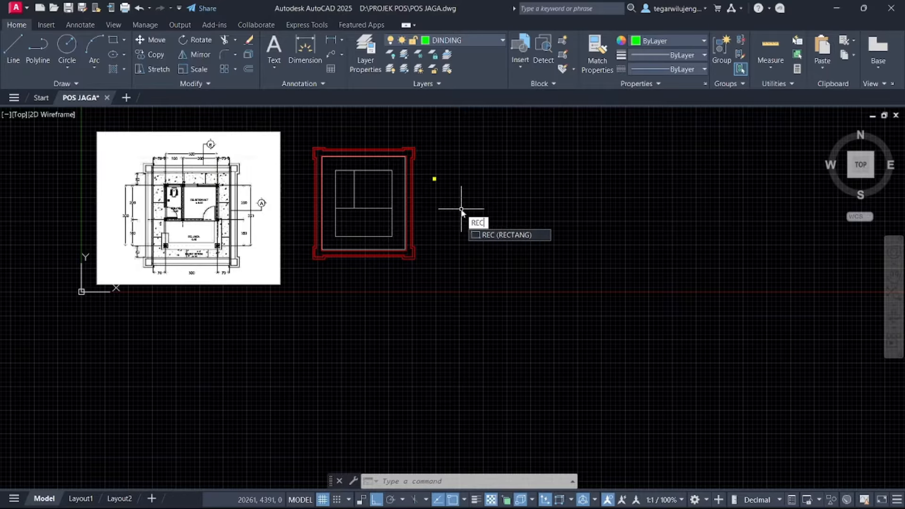
{"action": "type", "text": "C"}
{"action": "key", "text": "Return"}
{"action": "left_click", "coordinate": [437, 197]}
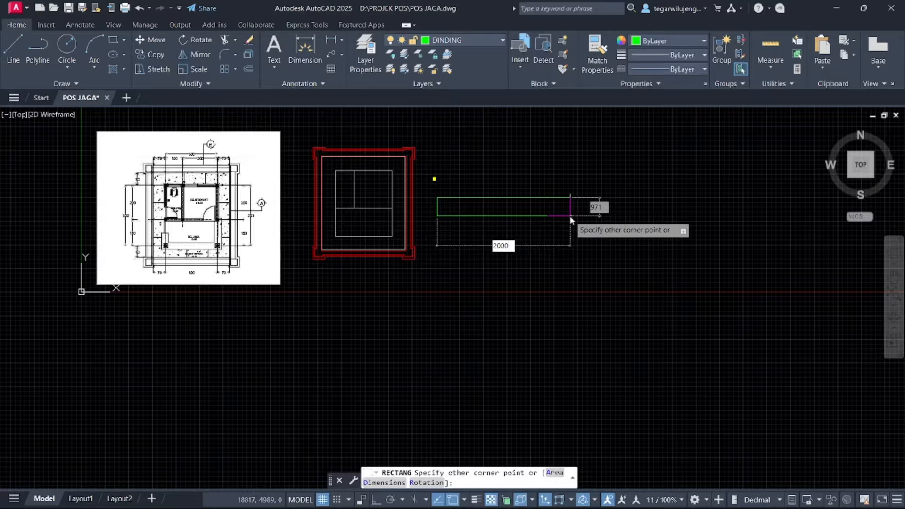
{"action": "key", "text": "Tab"}
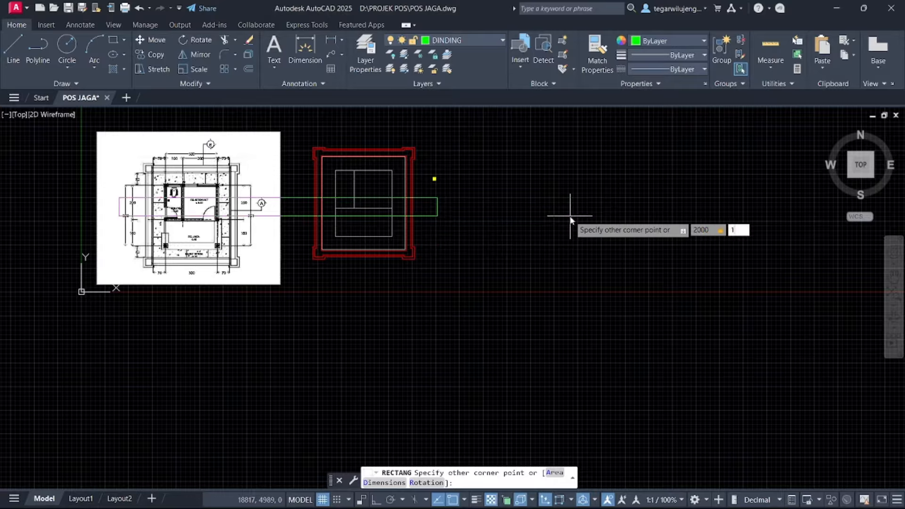
{"action": "key", "text": "Return"}
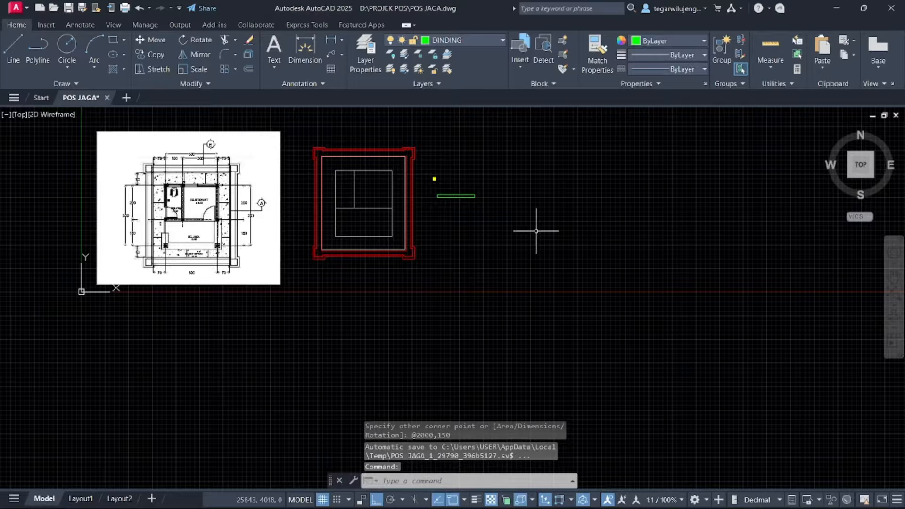
Offset the green 2000 by 150 wall rectangle inward by 20
{"action": "scroll", "coordinate": [474, 200], "scroll_direction": "up", "scroll_amount": 5}
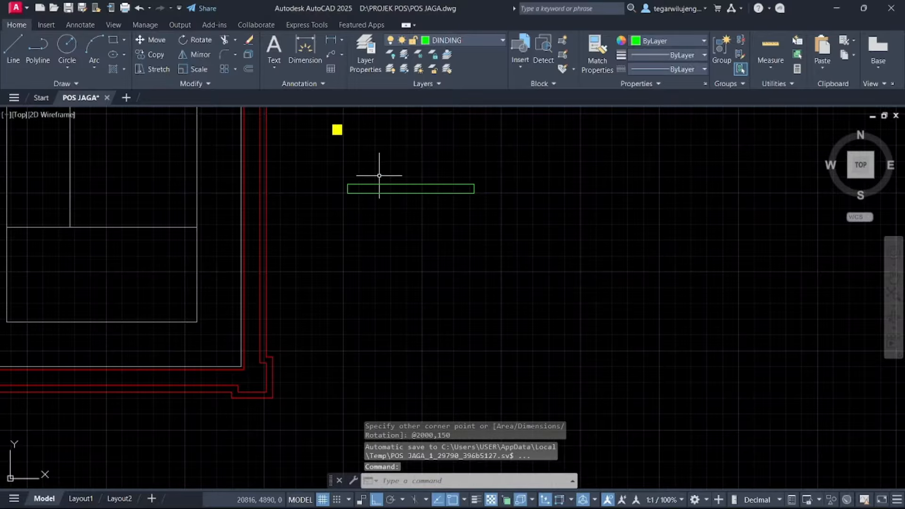
{"action": "scroll", "coordinate": [379, 175], "scroll_direction": "up", "scroll_amount": 5}
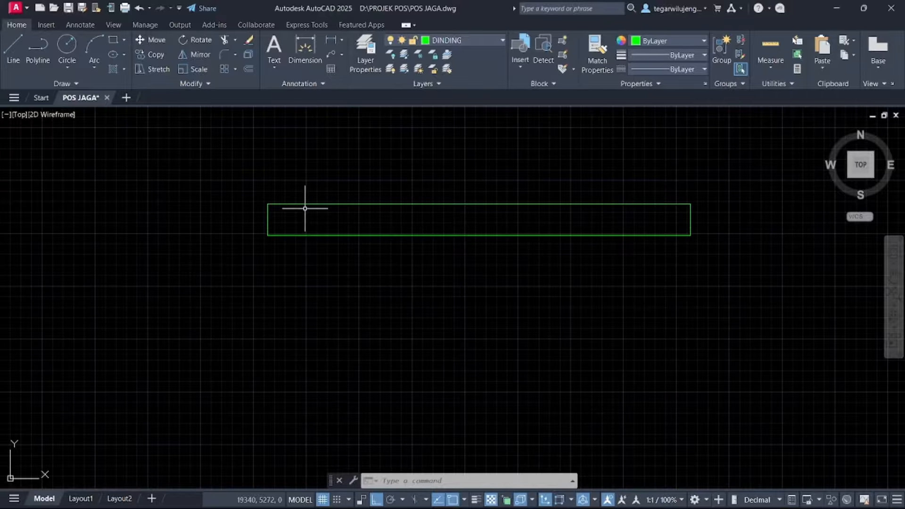
{"action": "left_click", "coordinate": [305, 209]}
{"action": "left_click", "coordinate": [303, 186]}
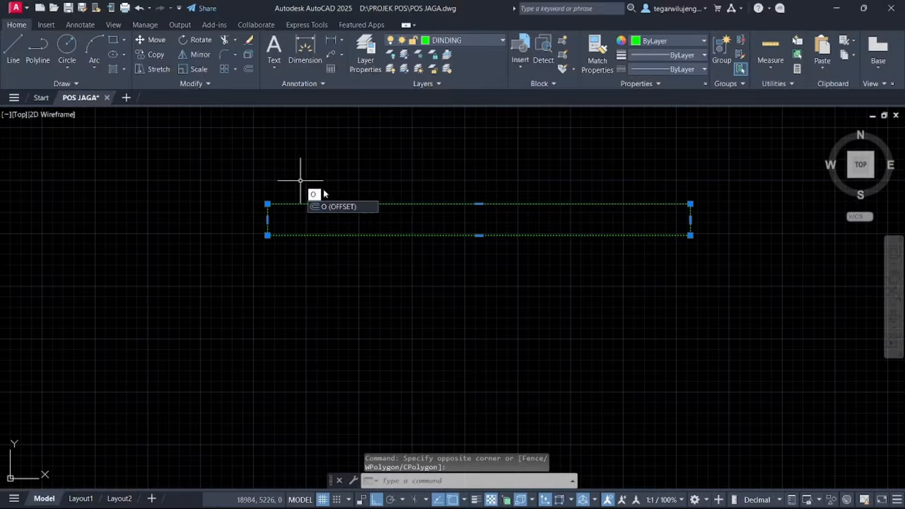
{"action": "key", "text": "Return"}
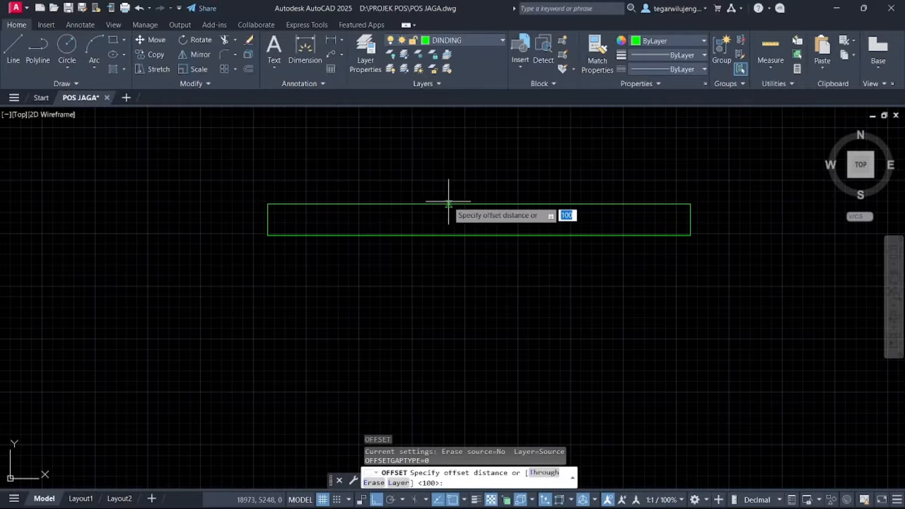
{"action": "scroll", "coordinate": [448, 203], "scroll_direction": "up", "scroll_amount": 2}
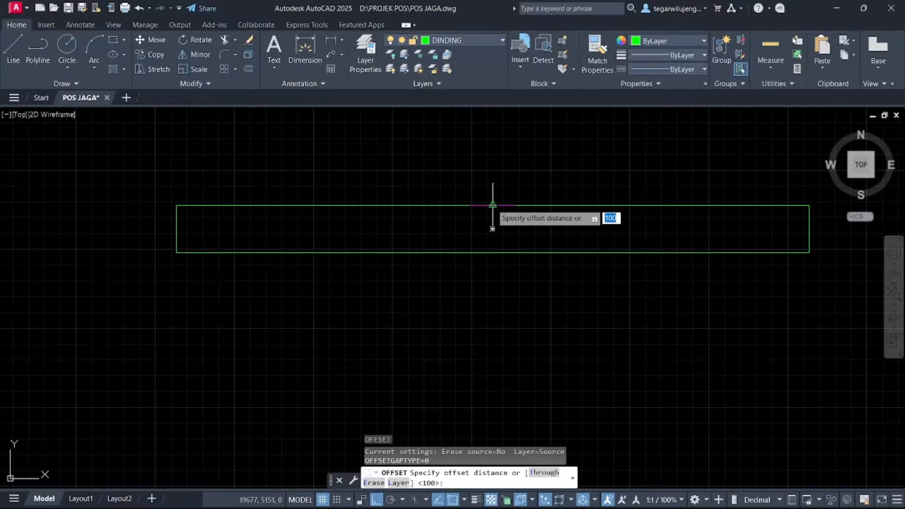
{"action": "left_click", "coordinate": [492, 205]}
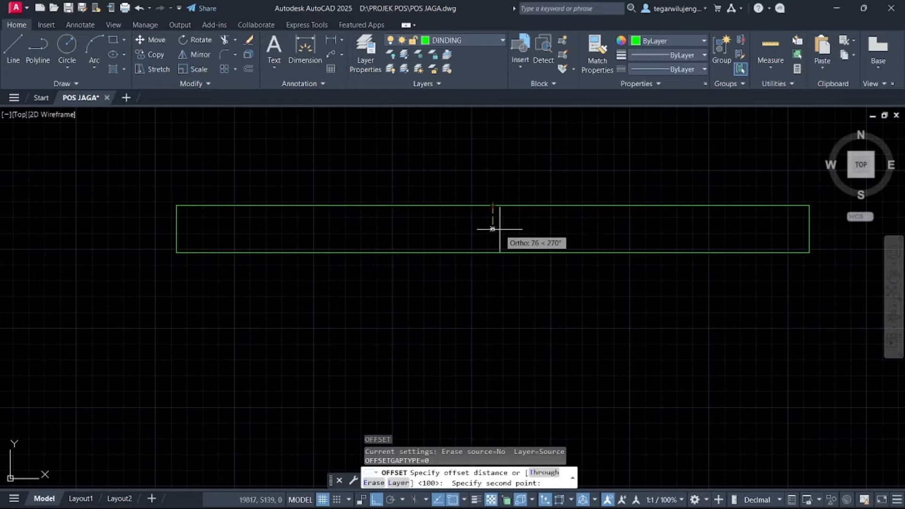
{"action": "type", "text": "20"}
{"action": "key", "text": "Return"}
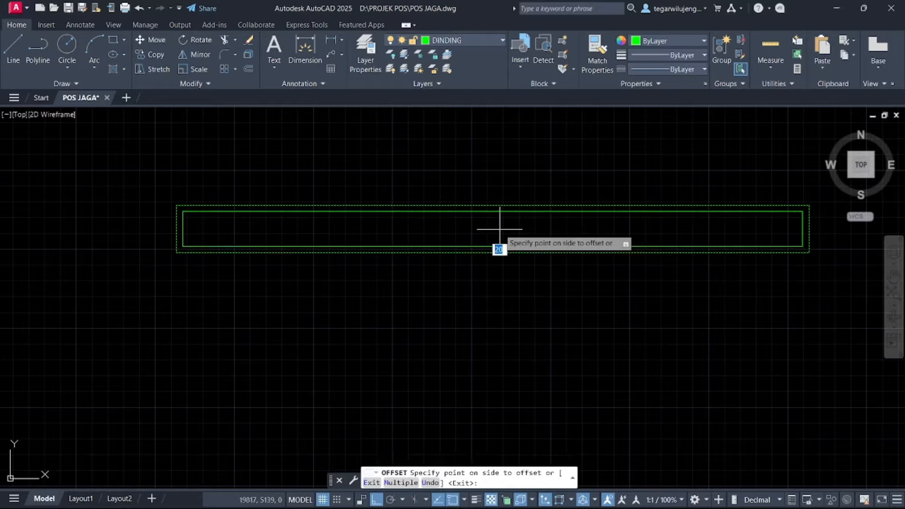
{"action": "left_click", "coordinate": [499, 232]}
{"action": "scroll", "coordinate": [189, 230], "scroll_direction": "up", "scroll_amount": 4}
{"action": "key", "text": "Escape"}
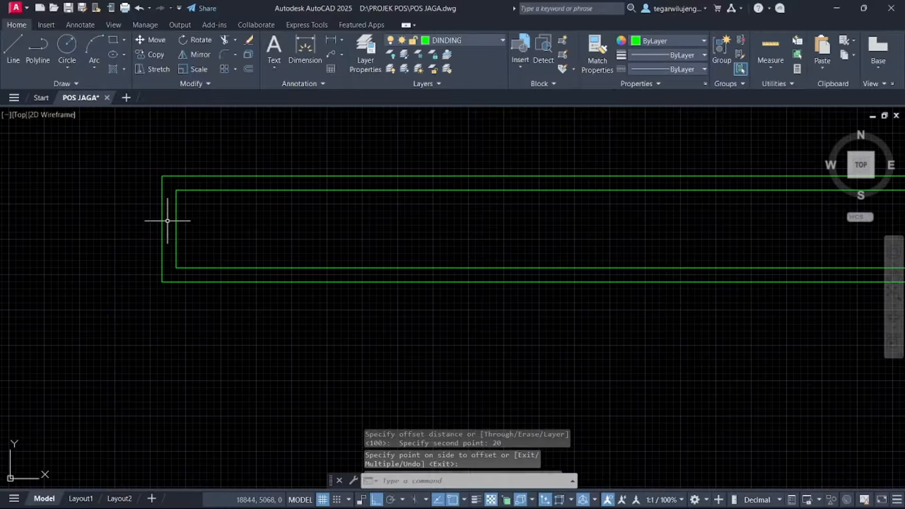
Stretch both short ends of the inner rectangle out to the ends of the outer wall rectangle
{"action": "left_click", "coordinate": [178, 223]}
{"action": "left_click", "coordinate": [176, 228]}
{"action": "left_click", "coordinate": [176, 229]}
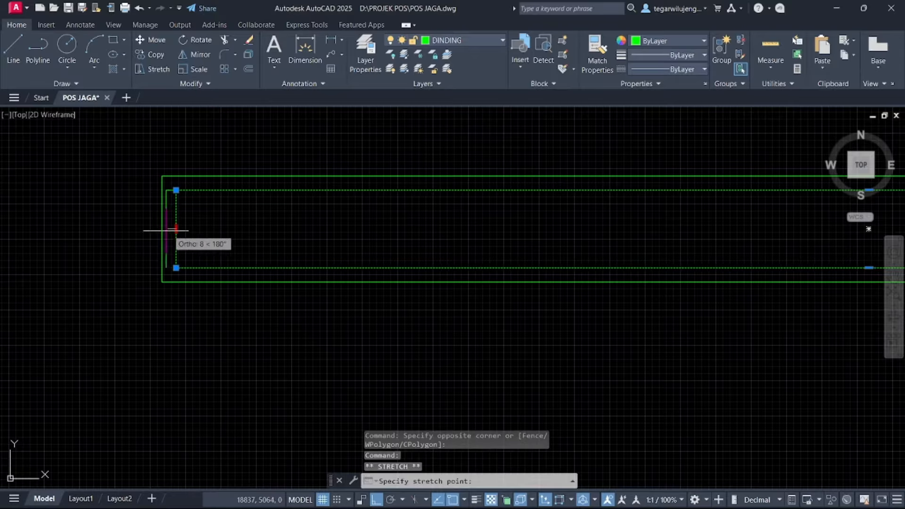
{"action": "scroll", "coordinate": [188, 248], "scroll_direction": "down", "scroll_amount": 5}
{"action": "scroll", "coordinate": [598, 229], "scroll_direction": "up", "scroll_amount": 3}
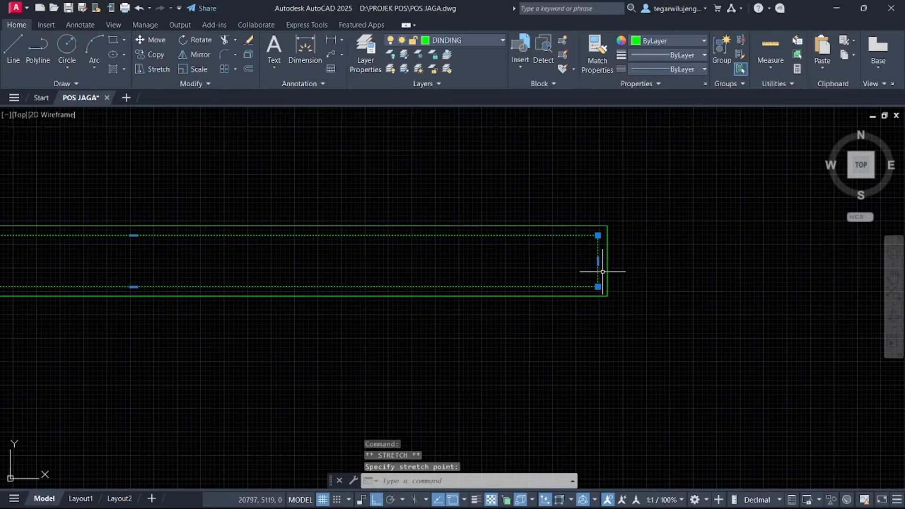
{"action": "left_click", "coordinate": [598, 261]}
{"action": "left_click", "coordinate": [607, 262]}
Move the inner rectangle to the PLESTERAN layer and deselect it
{"action": "middle_click_drag", "start_coordinate": [358, 264], "coordinate": [484, 267]}
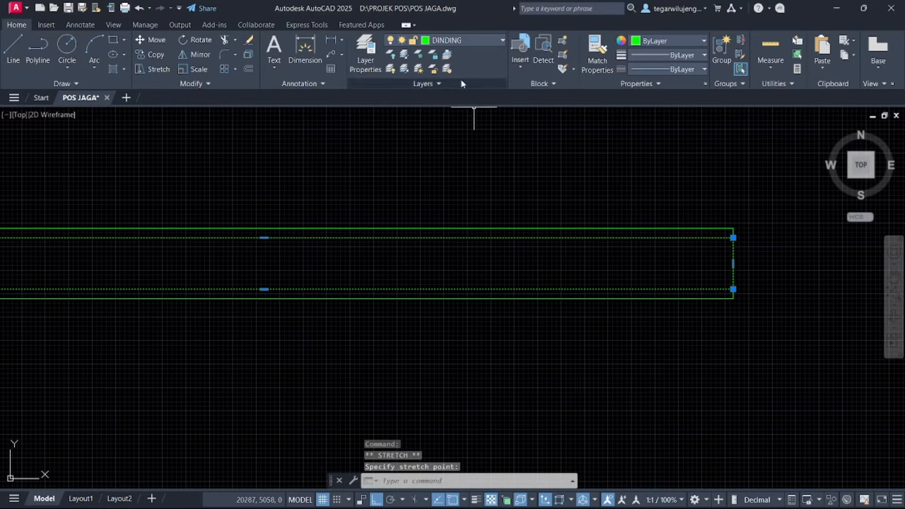
{"action": "left_click", "coordinate": [467, 38]}
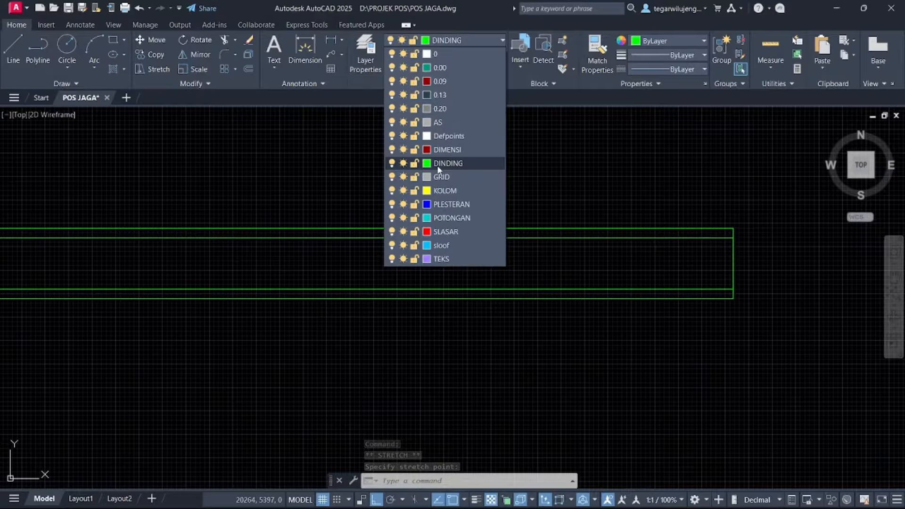
{"action": "left_click", "coordinate": [453, 205]}
{"action": "key", "text": "Escape"}
{"action": "scroll", "coordinate": [373, 196], "scroll_direction": "down", "scroll_amount": 3}
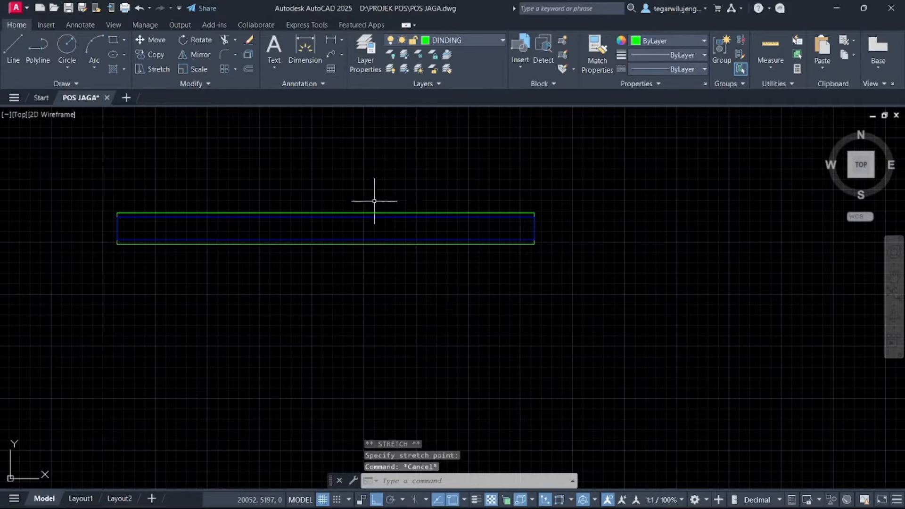
Hatch the inside of the inner rectangle with the ANSI32 pattern at scale 10
{"action": "middle_click_drag", "start_coordinate": [321, 192], "coordinate": [410, 186]}
{"action": "key", "text": "Escape"}
{"action": "left_click", "coordinate": [112, 71]}
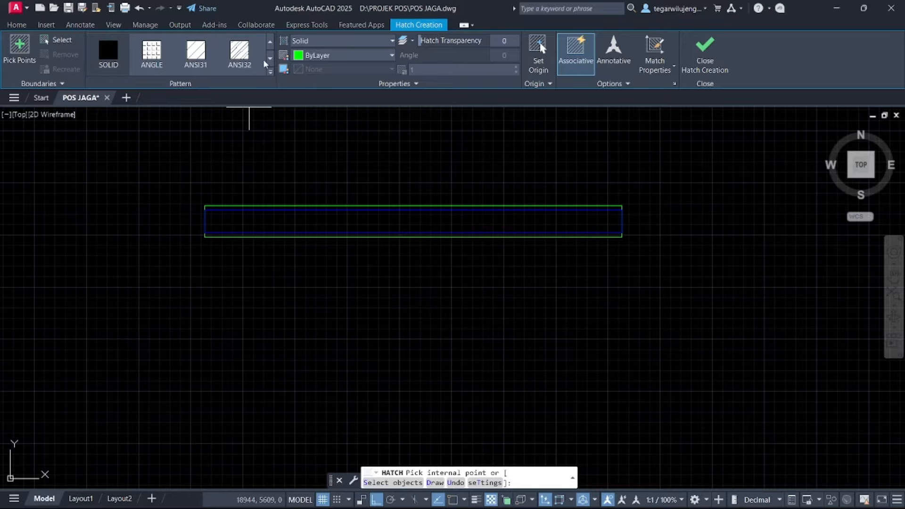
{"action": "left_click", "coordinate": [243, 54]}
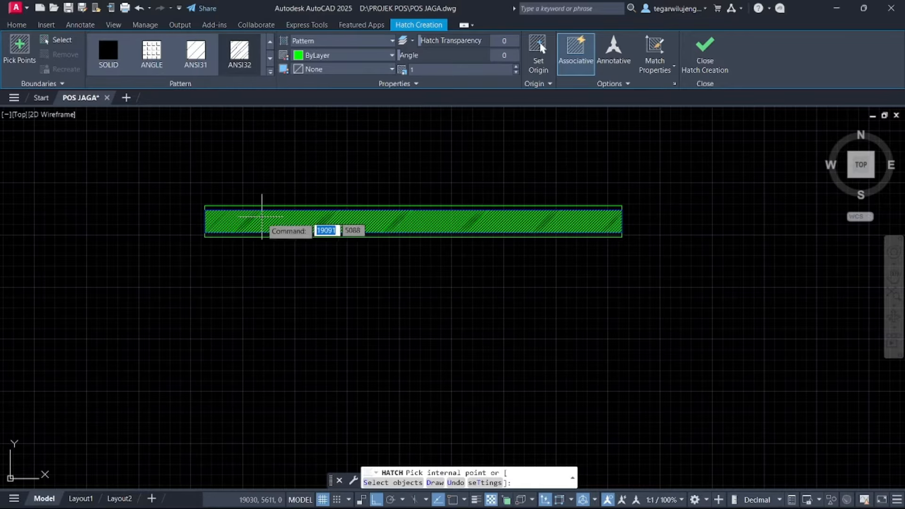
{"action": "left_click", "coordinate": [263, 218]}
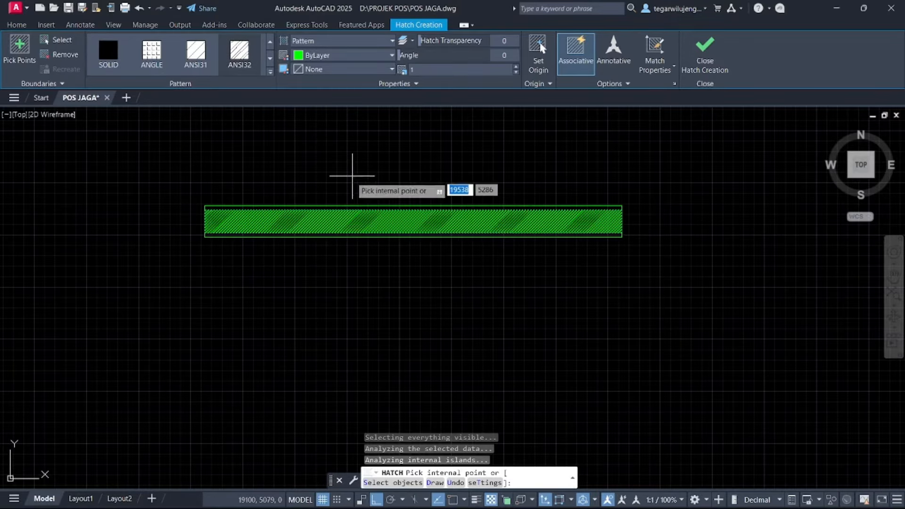
{"action": "scroll", "coordinate": [339, 189], "scroll_direction": "up", "scroll_amount": 5}
{"action": "scroll", "coordinate": [330, 191], "scroll_direction": "down", "scroll_amount": 4}
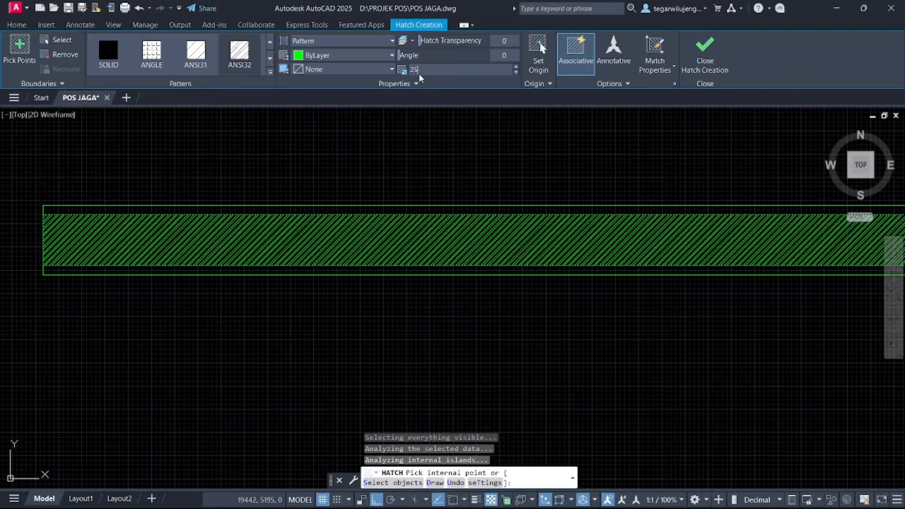
{"action": "key", "text": "Return"}
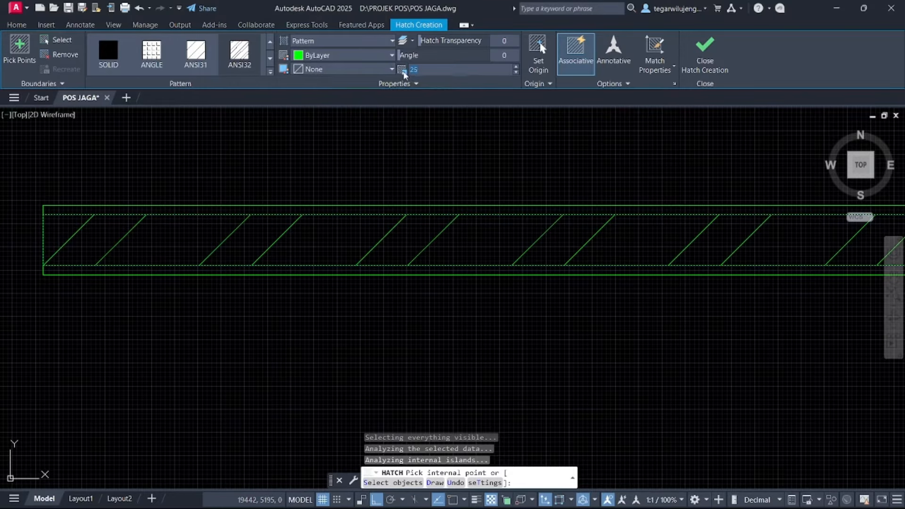
{"action": "key", "text": "Return"}
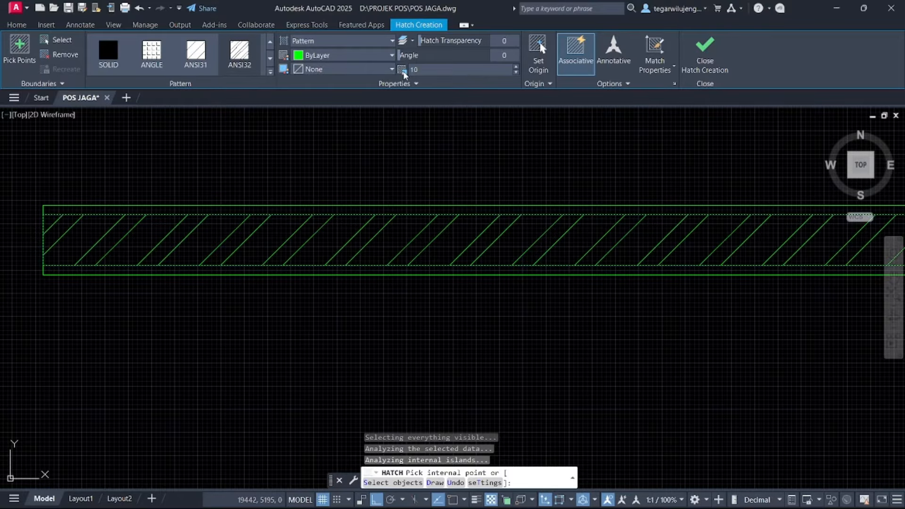
{"action": "scroll", "coordinate": [562, 307], "scroll_direction": "down", "scroll_amount": 5}
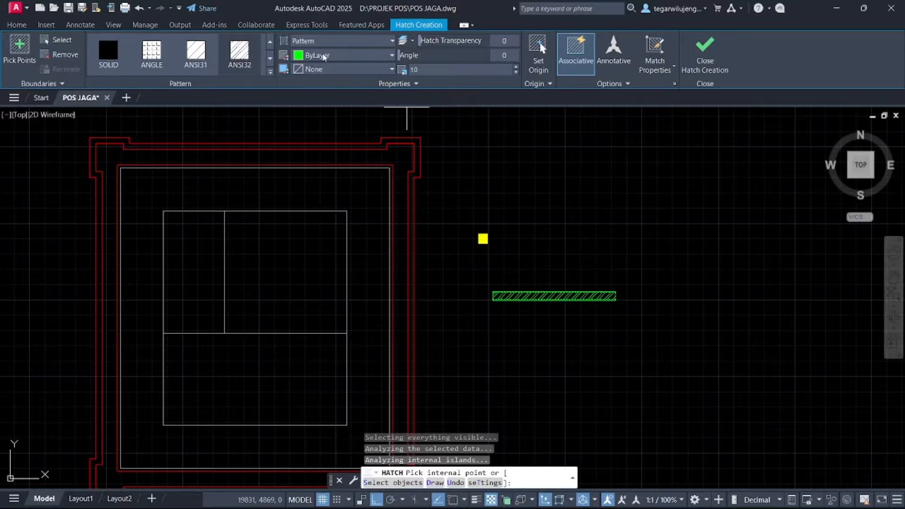
{"action": "left_click", "coordinate": [713, 66]}
Move the wall hatch to the PLESTERAN layer and deselect it
{"action": "scroll", "coordinate": [550, 298], "scroll_direction": "up", "scroll_amount": 5}
{"action": "left_click", "coordinate": [522, 293]}
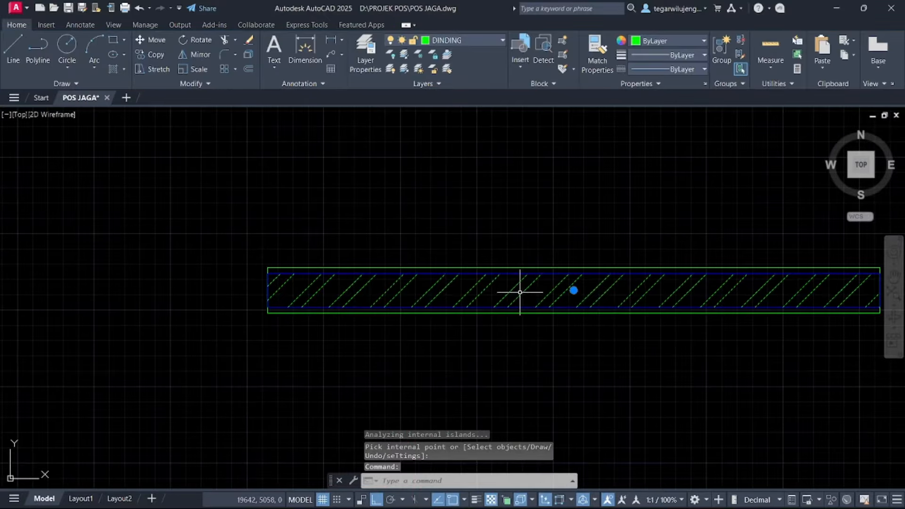
{"action": "left_click", "coordinate": [18, 25]}
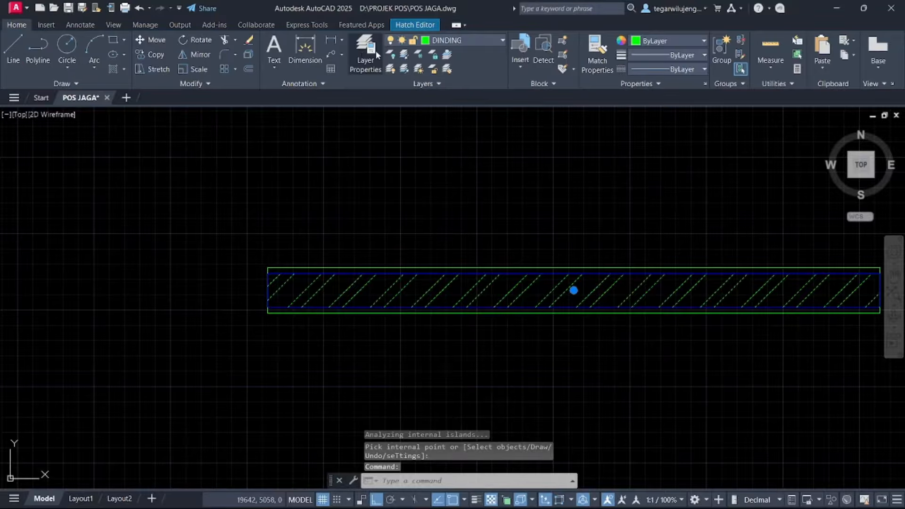
{"action": "left_click", "coordinate": [450, 42]}
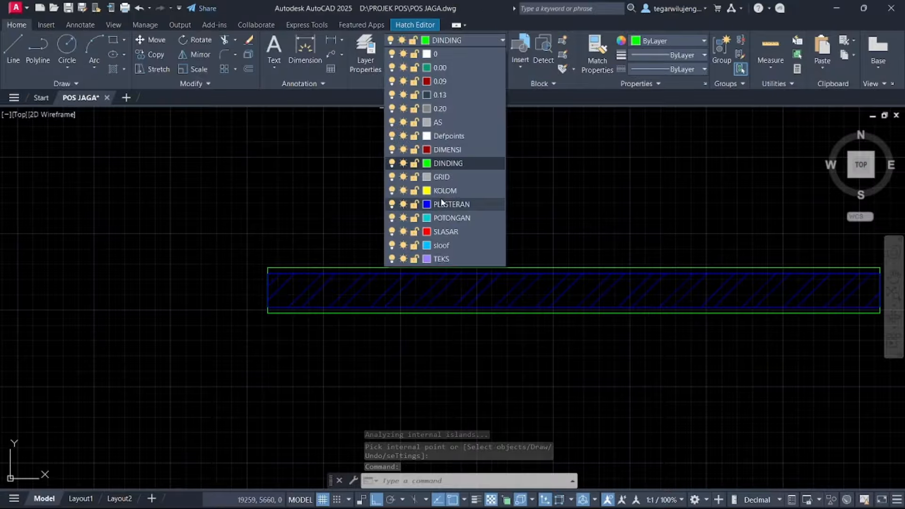
{"action": "left_click", "coordinate": [448, 177]}
{"action": "scroll", "coordinate": [525, 186], "scroll_direction": "down", "scroll_amount": 3}
{"action": "key", "text": "Escape"}
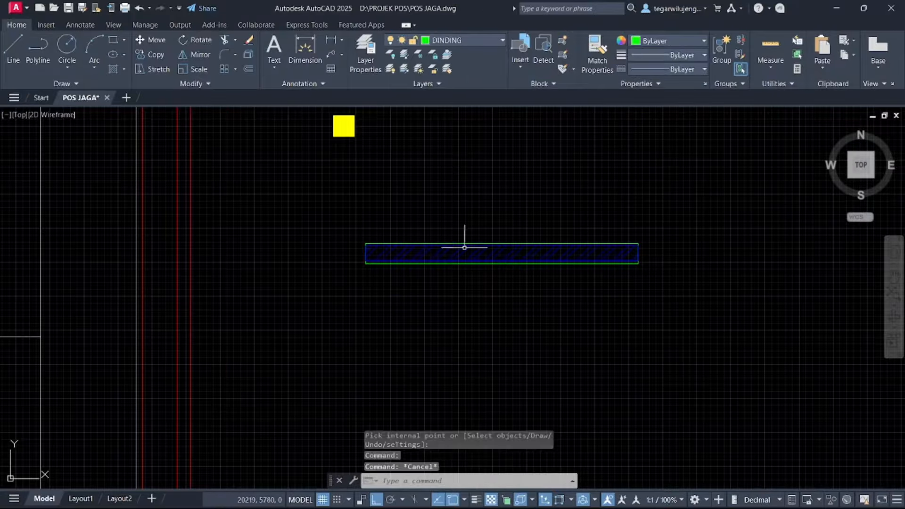
Convert both wall rectangles and the hatch into a block named DINDING BLOCK and open it in the block editor
{"action": "left_click", "coordinate": [323, 219]}
{"action": "left_click", "coordinate": [687, 292]}
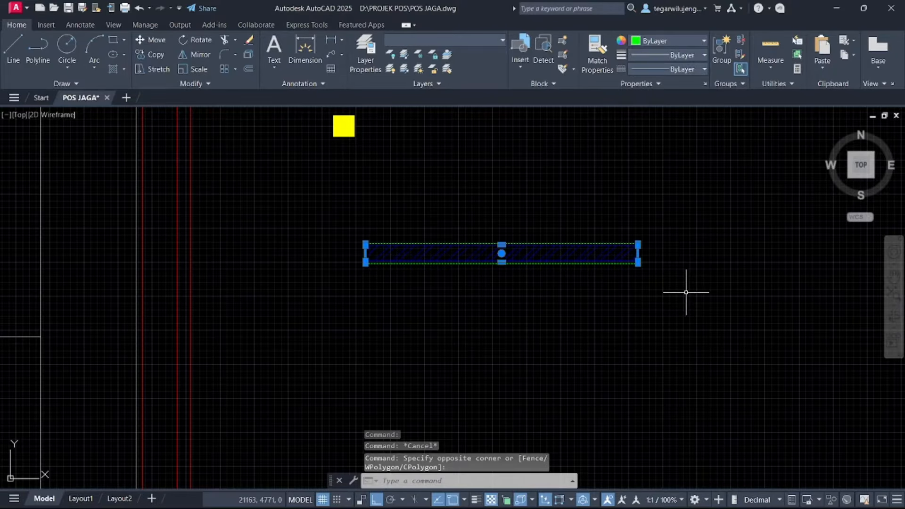
{"action": "key", "text": "Return"}
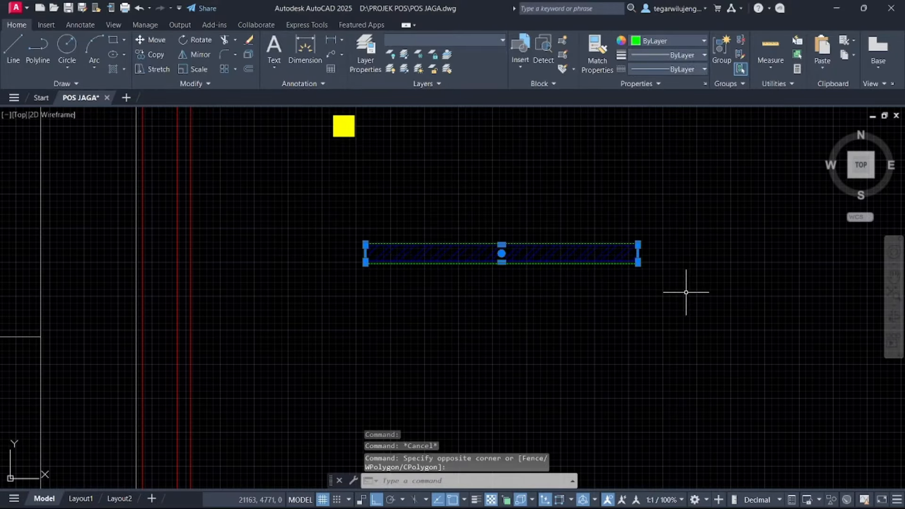
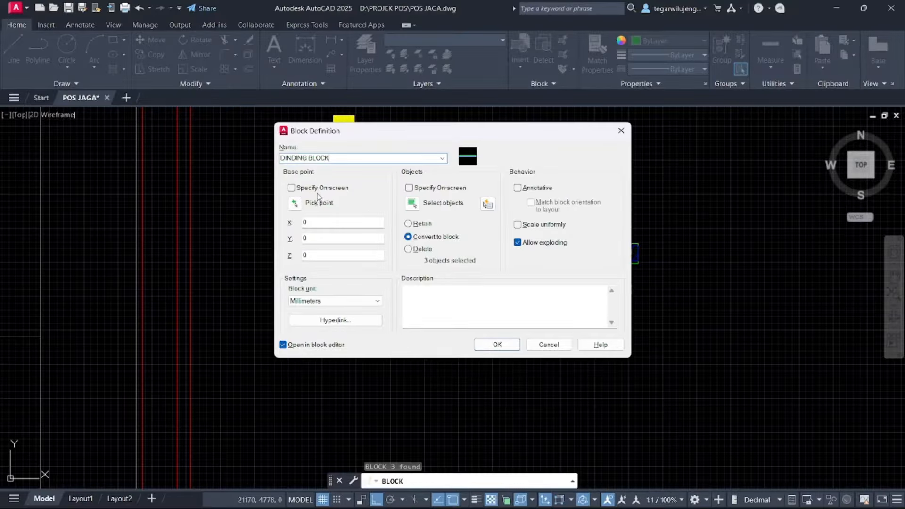
{"action": "left_click", "coordinate": [496, 344]}
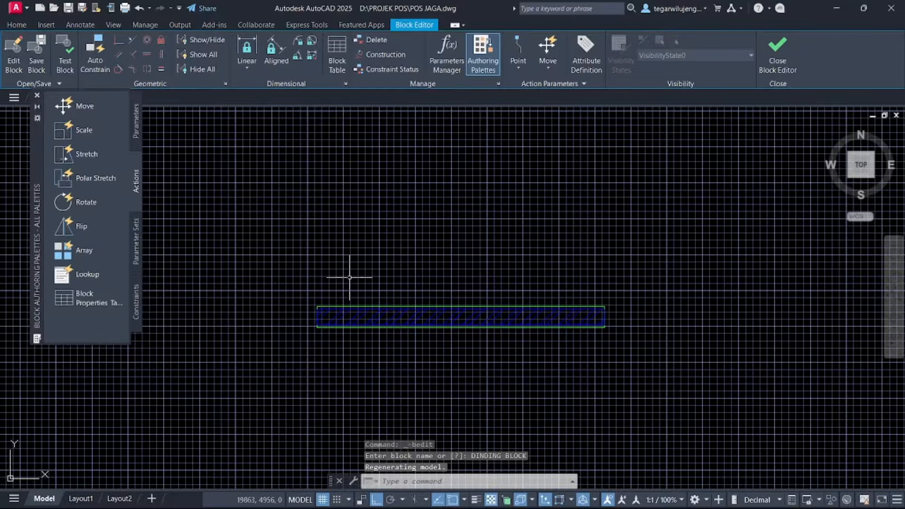
Turn off the grid display in the block editor
{"action": "scroll", "coordinate": [349, 278], "scroll_direction": "up", "scroll_amount": 3}
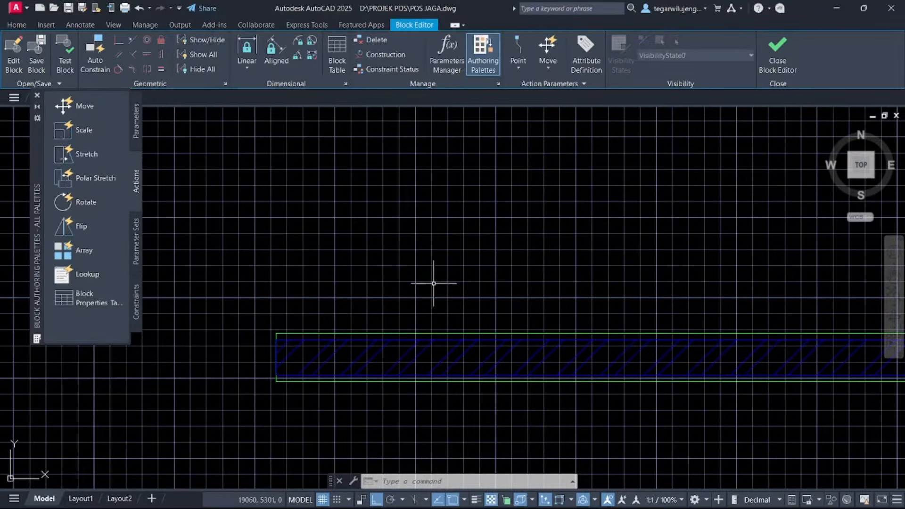
{"action": "key", "text": "F7"}
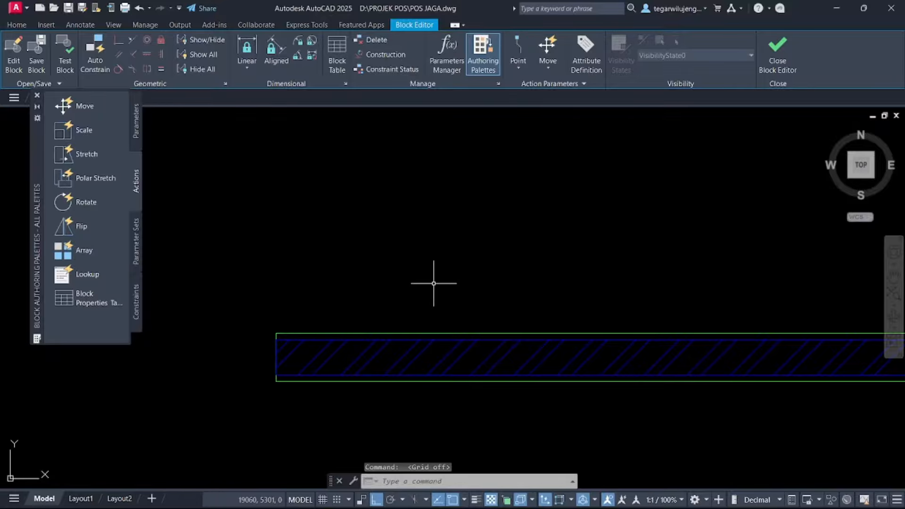
{"action": "scroll", "coordinate": [490, 295], "scroll_direction": "down", "scroll_amount": 3}
{"action": "middle_click_drag", "start_coordinate": [555, 287], "coordinate": [511, 270]}
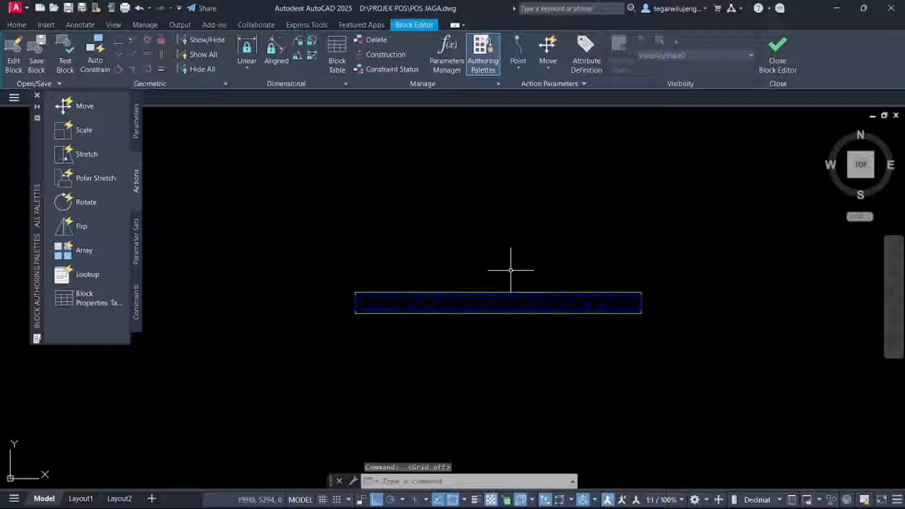
Add a linear parameter along the wall's length, between the midpoints of its left and right ends, with the label above the wall
{"action": "left_click", "coordinate": [134, 137]}
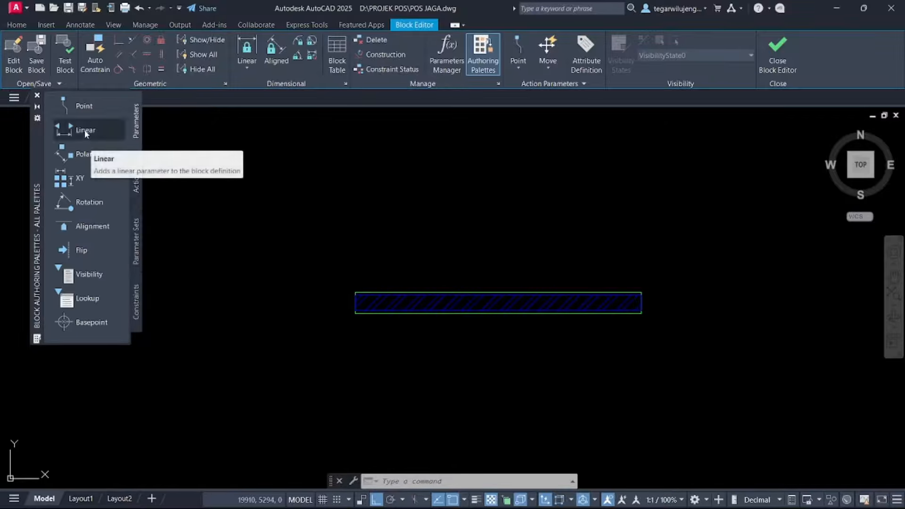
{"action": "left_click", "coordinate": [96, 139]}
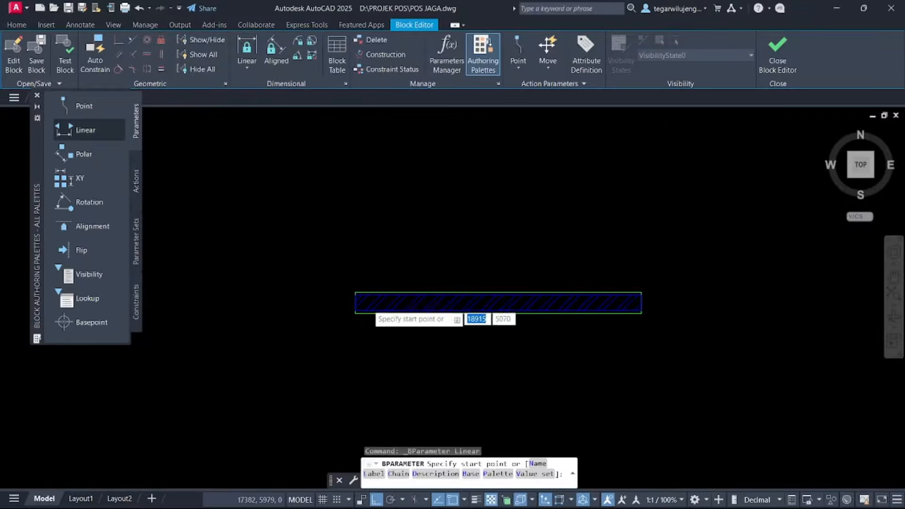
{"action": "scroll", "coordinate": [369, 306], "scroll_direction": "up", "scroll_amount": 5}
{"action": "left_click", "coordinate": [325, 290]}
{"action": "scroll", "coordinate": [239, 285], "scroll_direction": "down", "scroll_amount": 4}
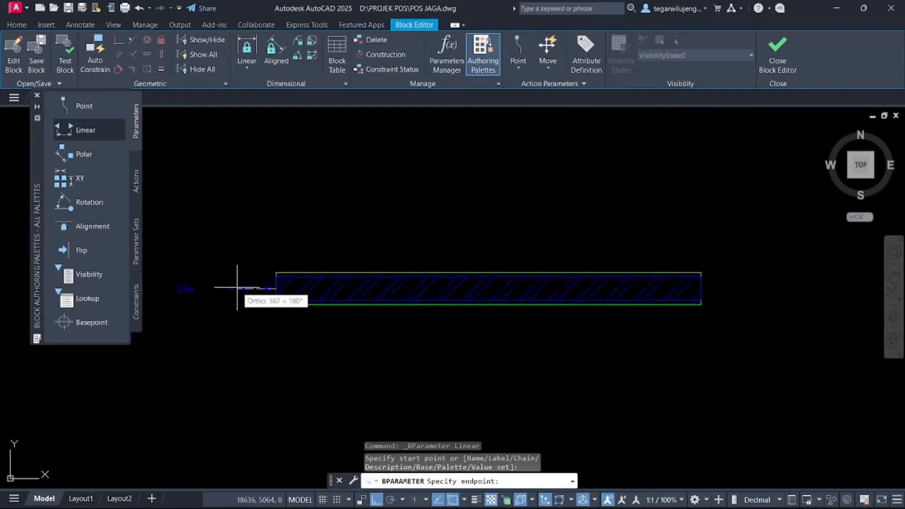
{"action": "scroll", "coordinate": [542, 289], "scroll_direction": "up", "scroll_amount": 5}
{"action": "left_click", "coordinate": [542, 281]}
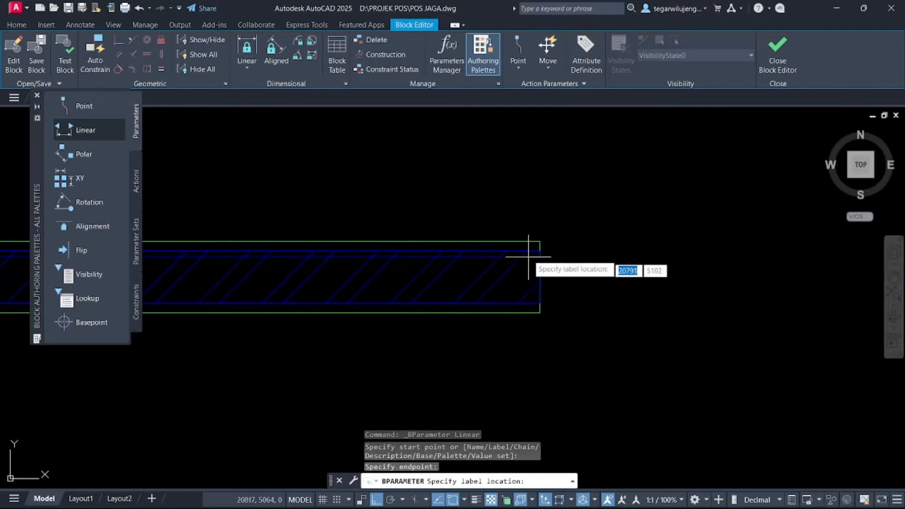
{"action": "scroll", "coordinate": [540, 227], "scroll_direction": "down", "scroll_amount": 2}
{"action": "left_click", "coordinate": [523, 204]}
{"action": "middle_click_drag", "start_coordinate": [401, 224], "coordinate": [540, 213]}
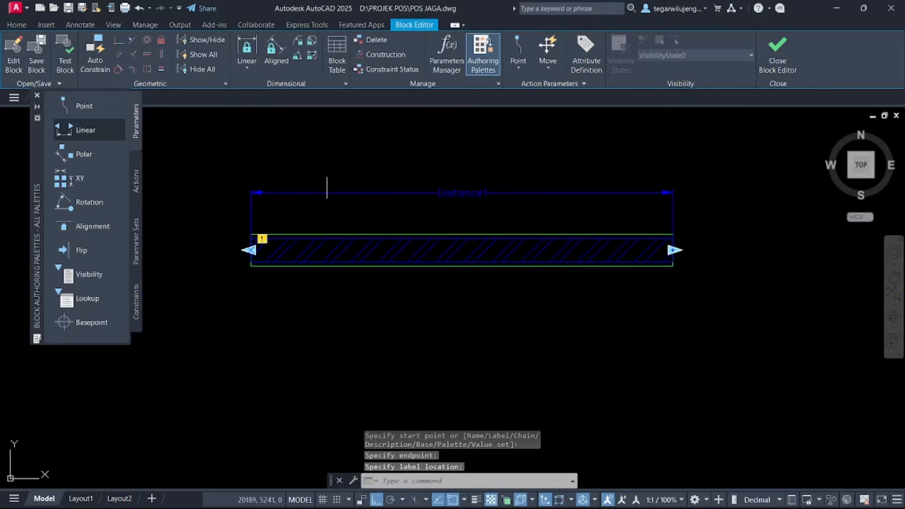
Add a Stretch action to the linear parameter's start point, framing the wall's left end and including all the wall objects
{"action": "left_click", "coordinate": [134, 186]}
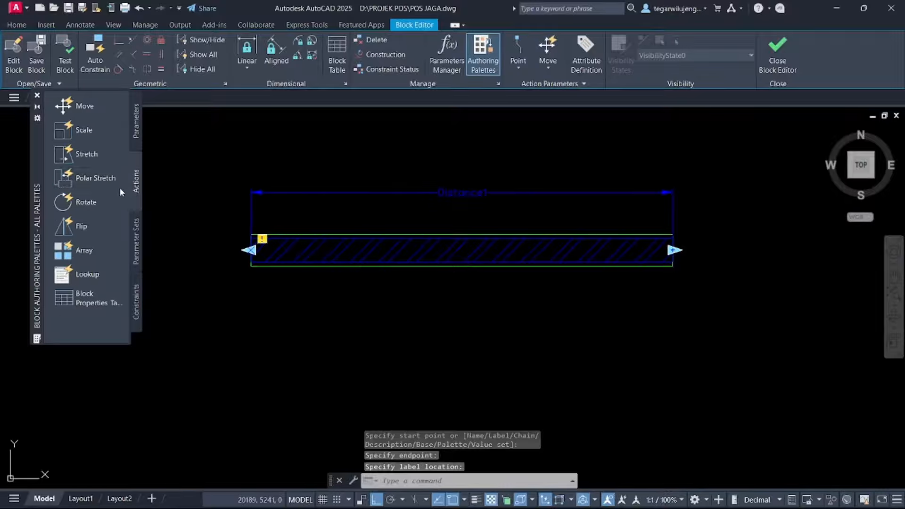
{"action": "left_click", "coordinate": [87, 156]}
{"action": "scroll", "coordinate": [253, 246], "scroll_direction": "up", "scroll_amount": 3}
{"action": "left_click", "coordinate": [248, 258]}
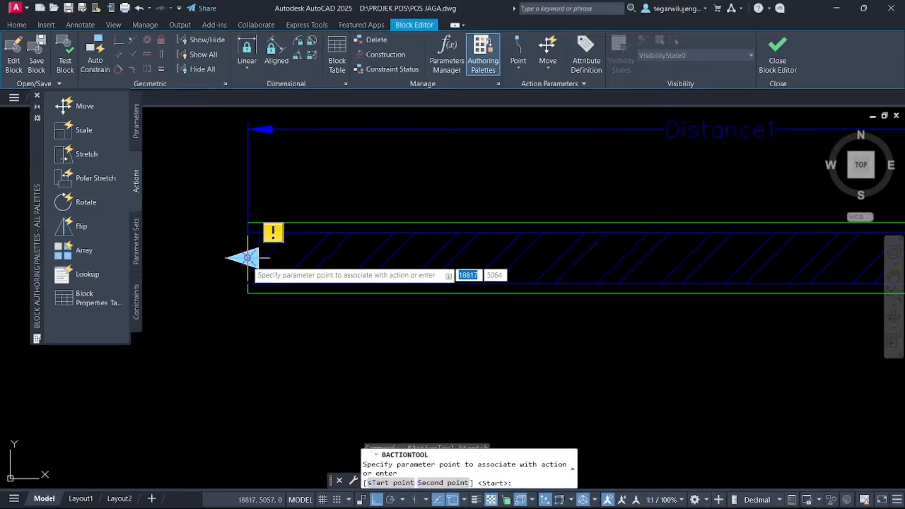
{"action": "left_click", "coordinate": [248, 258]}
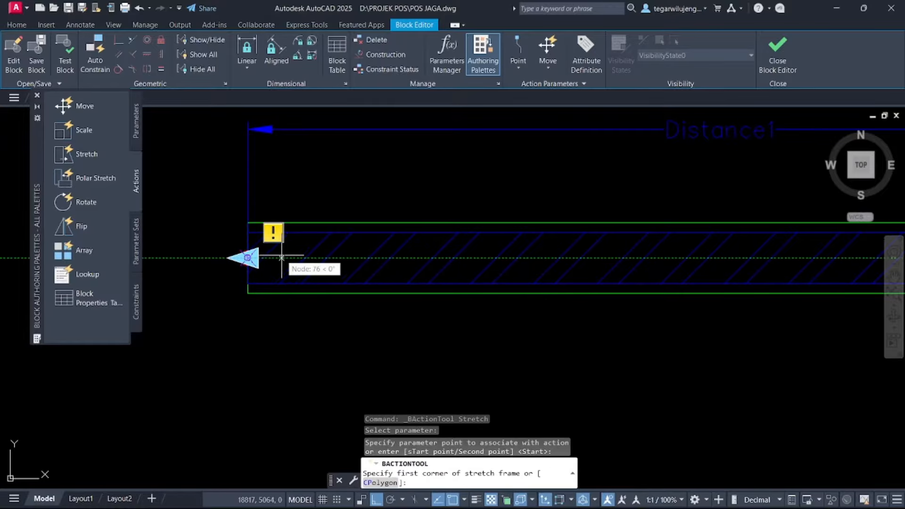
{"action": "left_click", "coordinate": [210, 186]}
{"action": "left_click", "coordinate": [304, 330]}
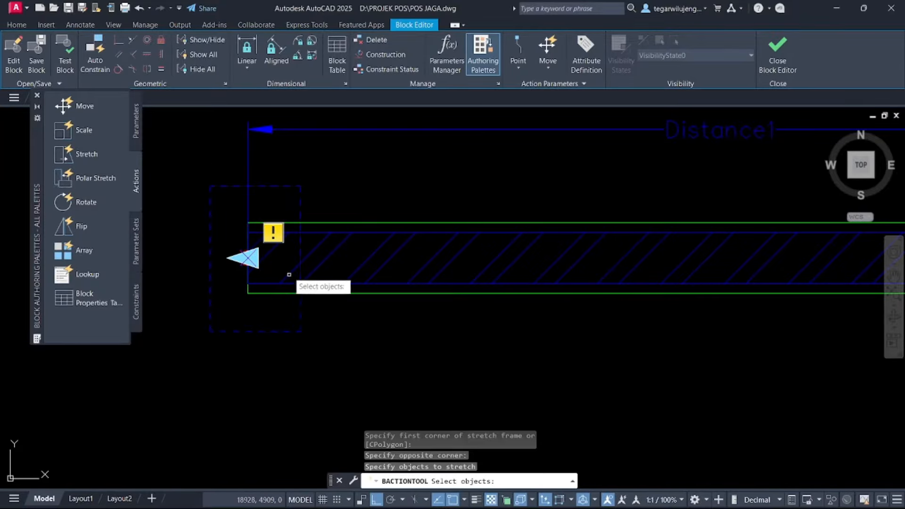
{"action": "scroll", "coordinate": [289, 257], "scroll_direction": "down", "scroll_amount": 4}
{"action": "left_click", "coordinate": [283, 200]}
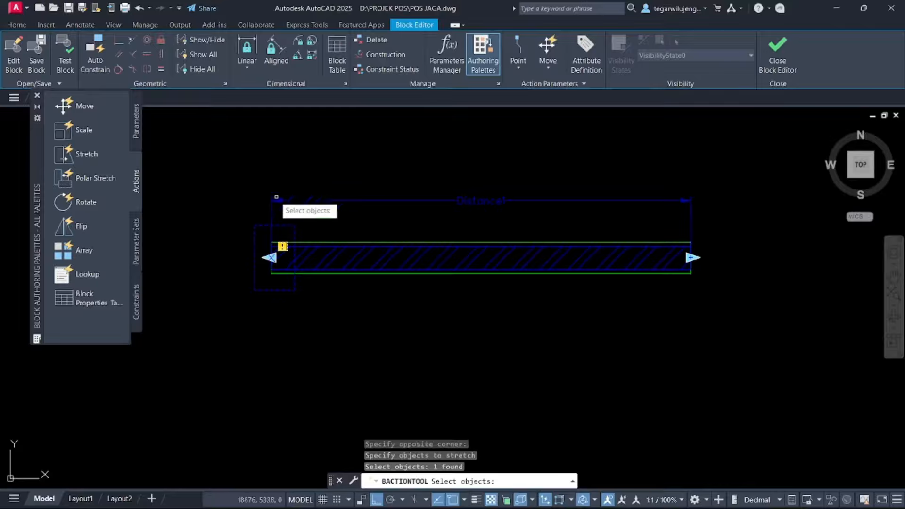
{"action": "scroll", "coordinate": [438, 225], "scroll_direction": "up", "scroll_amount": 2}
{"action": "scroll", "coordinate": [438, 225], "scroll_direction": "down", "scroll_amount": 3}
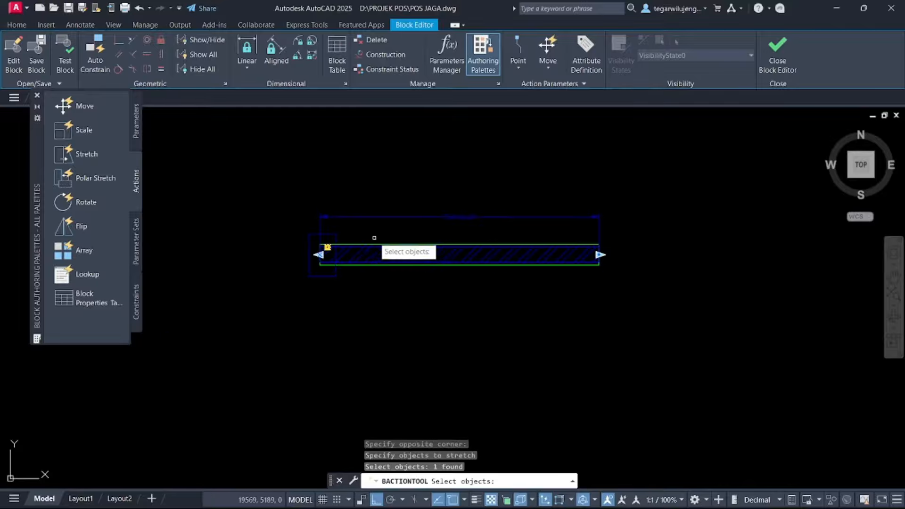
{"action": "left_click", "coordinate": [290, 223]}
{"action": "left_click", "coordinate": [659, 324]}
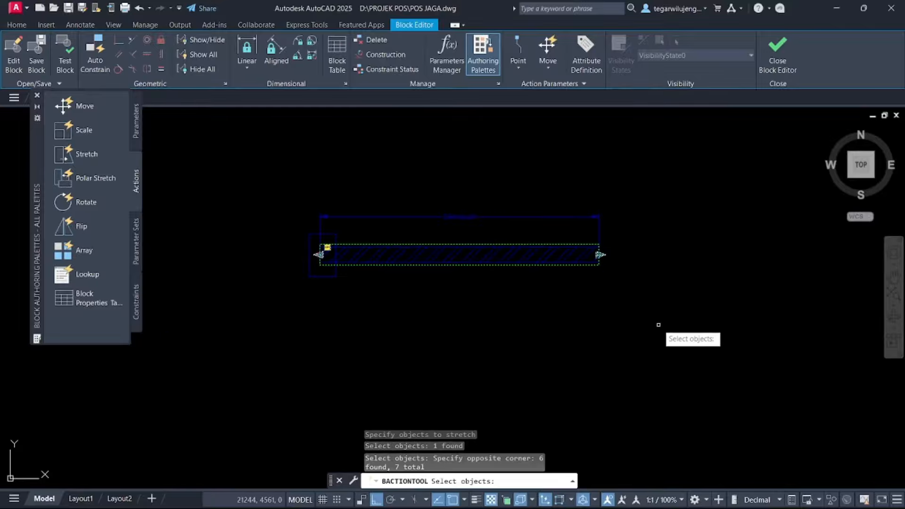
{"action": "key", "text": "Return"}
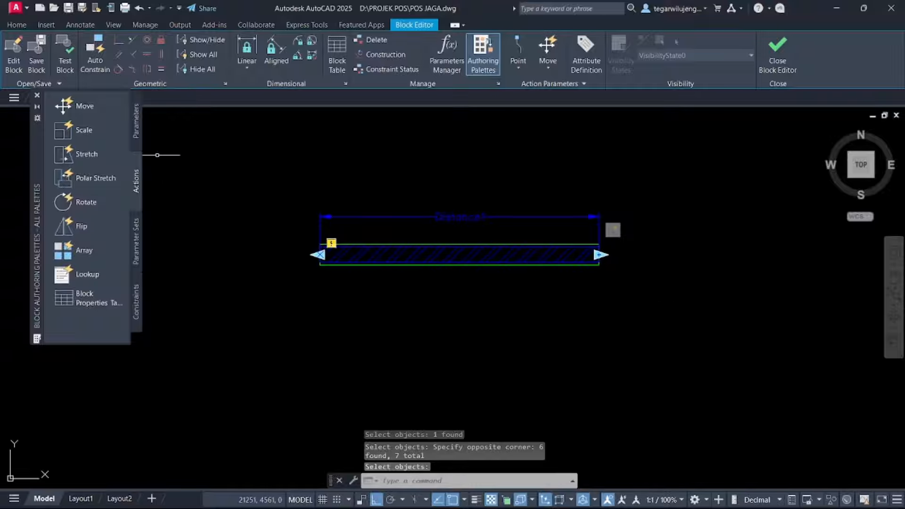
Add a second Stretch action on the parameter's right endpoint, framing the wall's right end and including all the wall objects
{"action": "left_click", "coordinate": [86, 154]}
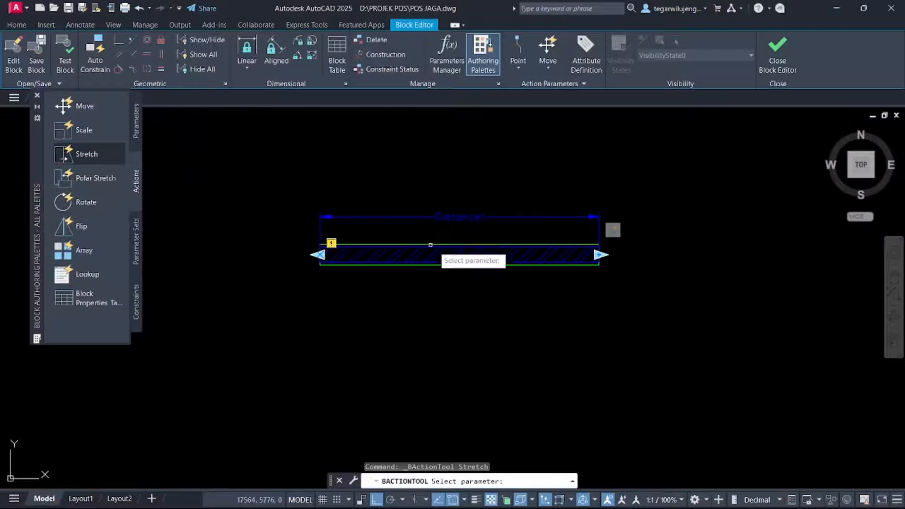
{"action": "scroll", "coordinate": [609, 252], "scroll_direction": "up", "scroll_amount": 6}
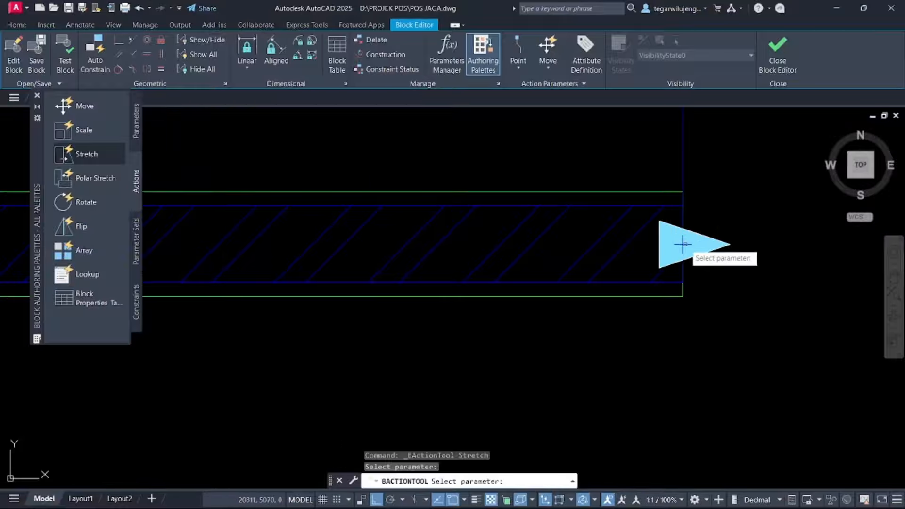
{"action": "left_click", "coordinate": [684, 243]}
{"action": "scroll", "coordinate": [623, 163], "scroll_direction": "down", "scroll_amount": 4}
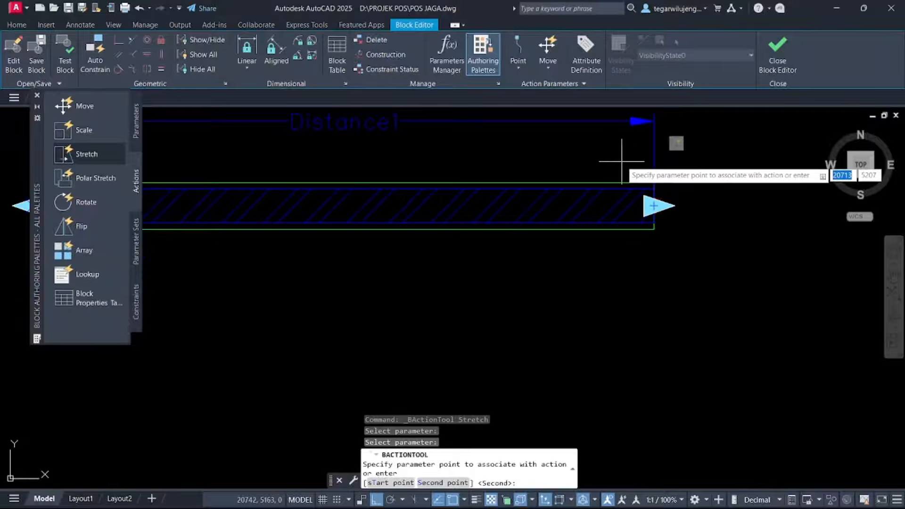
{"action": "left_click", "coordinate": [654, 206]}
{"action": "left_click", "coordinate": [685, 258]}
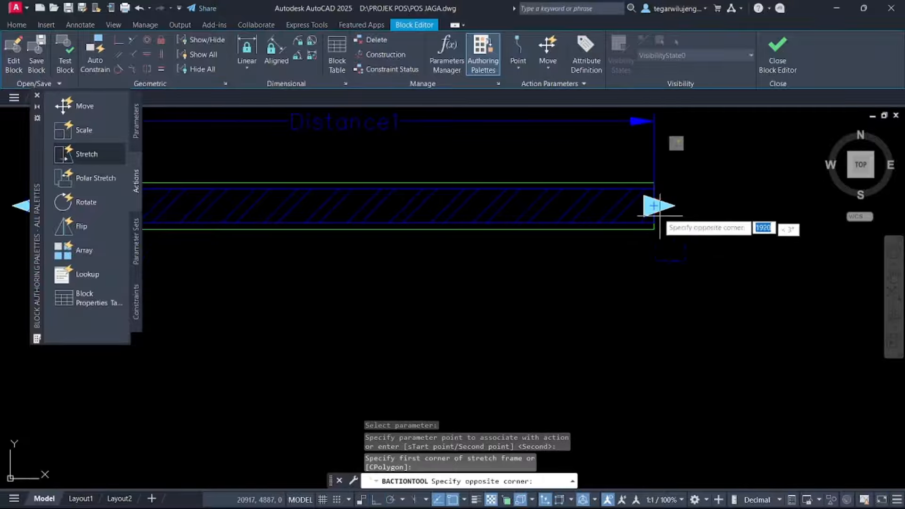
{"action": "left_click", "coordinate": [608, 145]}
{"action": "scroll", "coordinate": [656, 205], "scroll_direction": "down", "scroll_amount": 2}
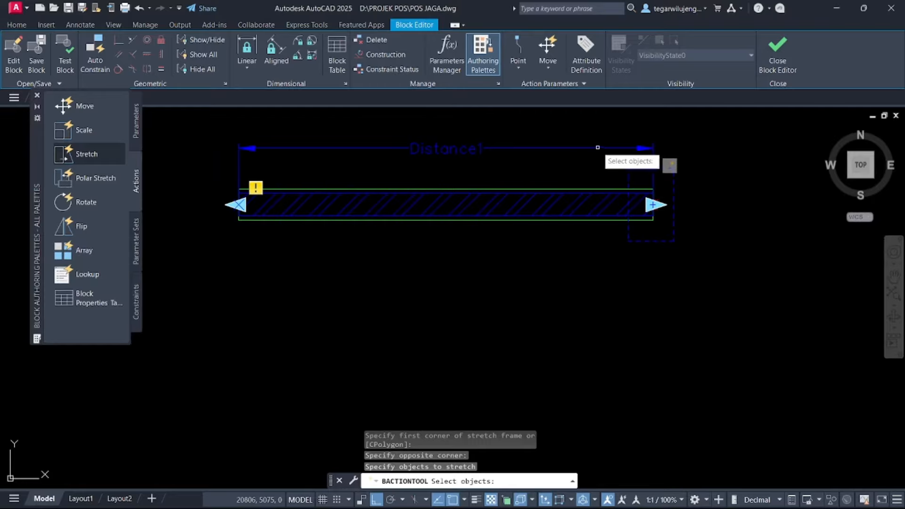
{"action": "left_click", "coordinate": [213, 169]}
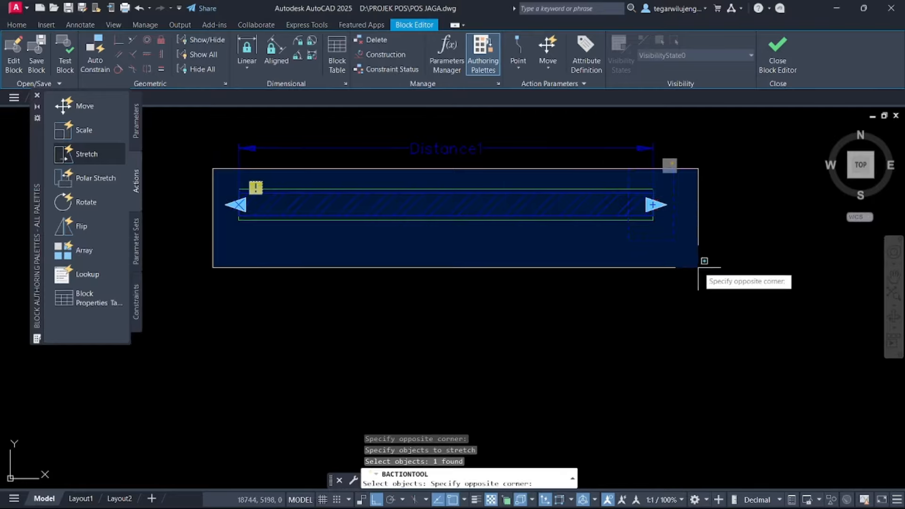
{"action": "left_click", "coordinate": [699, 268]}
{"action": "left_click", "coordinate": [717, 296]}
{"action": "left_click", "coordinate": [496, 154]}
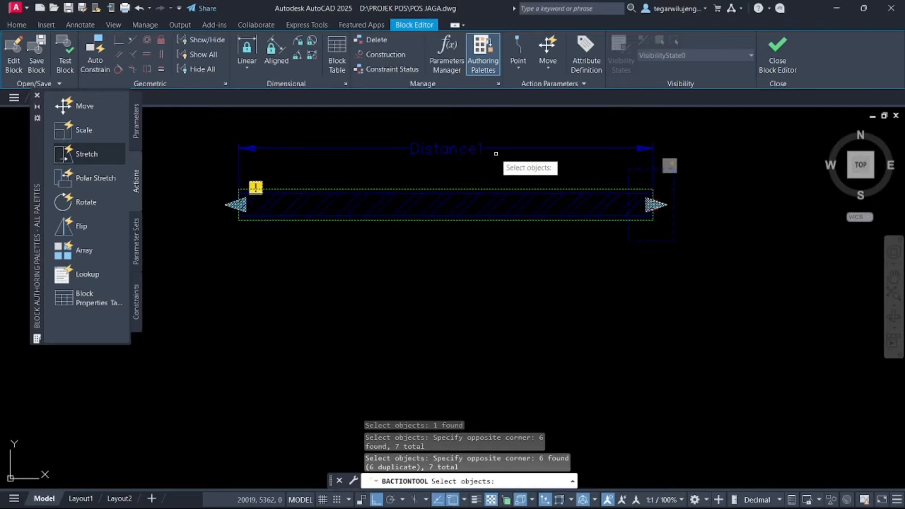
{"action": "key", "text": "Return"}
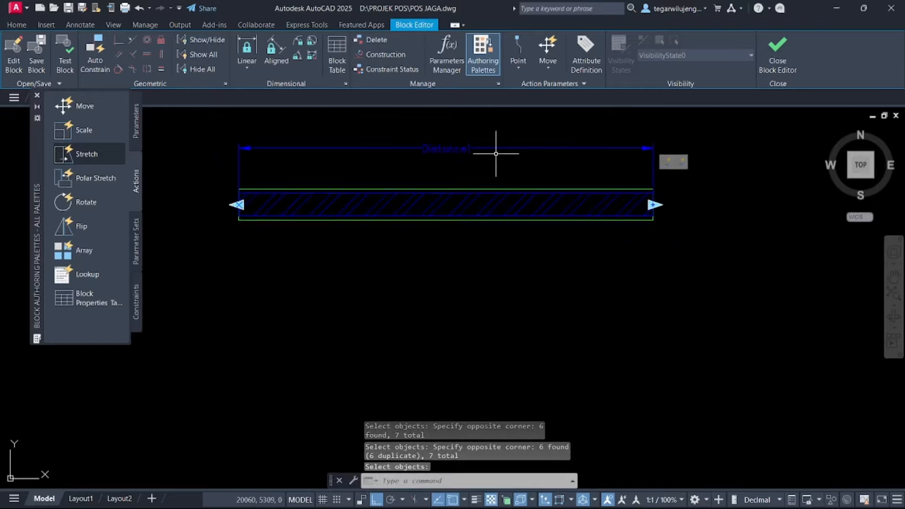
Save and close the block definition, and lengthen the wall block in the drawing by stretching its right end outward
{"action": "left_click", "coordinate": [778, 52]}
{"action": "left_click", "coordinate": [457, 237]}
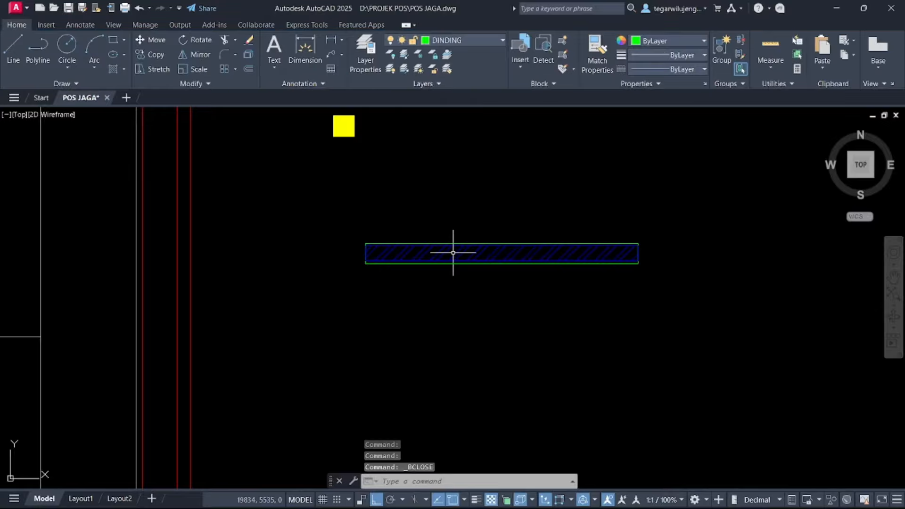
{"action": "left_click", "coordinate": [453, 250]}
{"action": "left_click", "coordinate": [405, 250]}
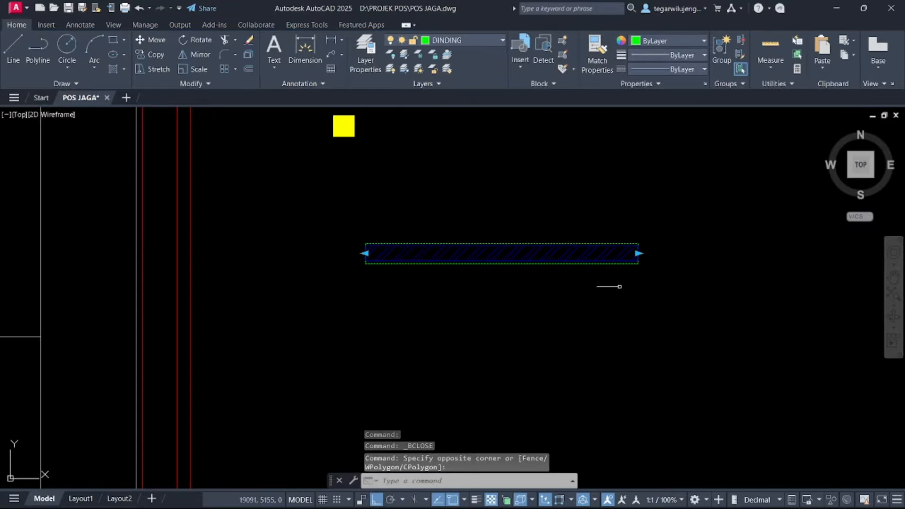
{"action": "left_click", "coordinate": [639, 254]}
{"action": "left_click", "coordinate": [694, 253]}
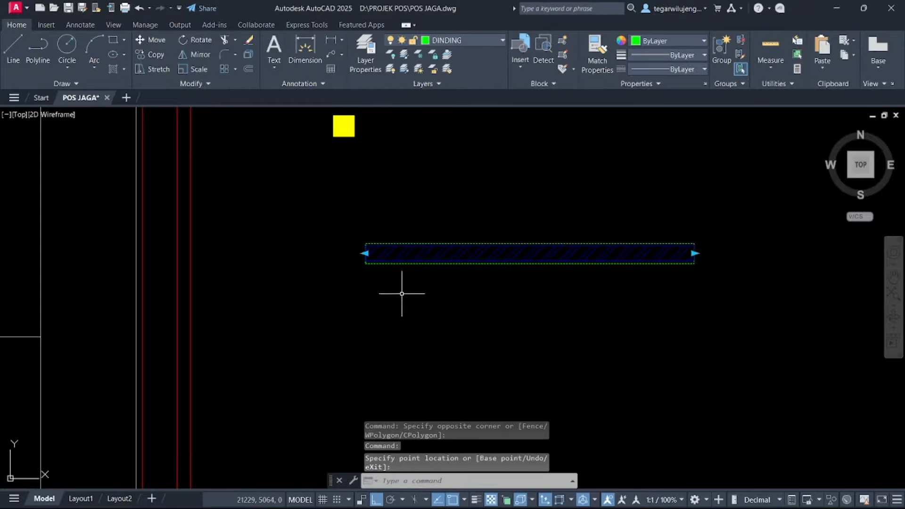
Try stretching the wall block's left end outward towards the plan, and undo that stretch
{"action": "middle_click_drag", "start_coordinate": [442, 257], "coordinate": [478, 208]}
{"action": "scroll", "coordinate": [464, 224], "scroll_direction": "down", "scroll_amount": 2}
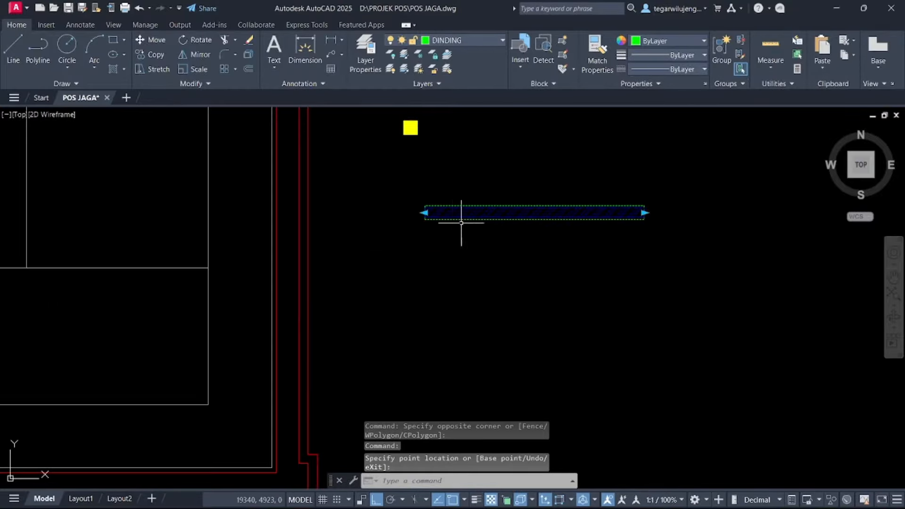
{"action": "left_click", "coordinate": [425, 212]}
{"action": "left_click", "coordinate": [364, 212]}
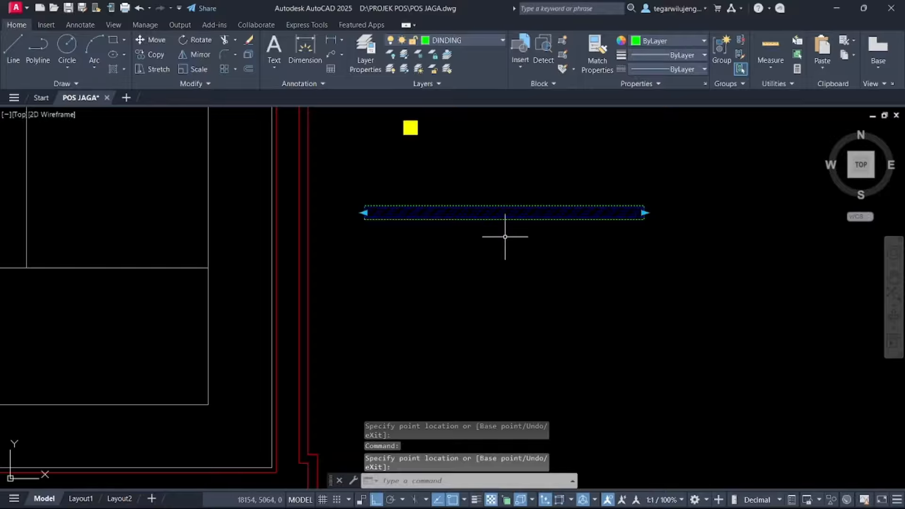
{"action": "key", "text": "ctrl+z"}
{"action": "scroll", "coordinate": [501, 252], "scroll_direction": "down", "scroll_amount": 2}
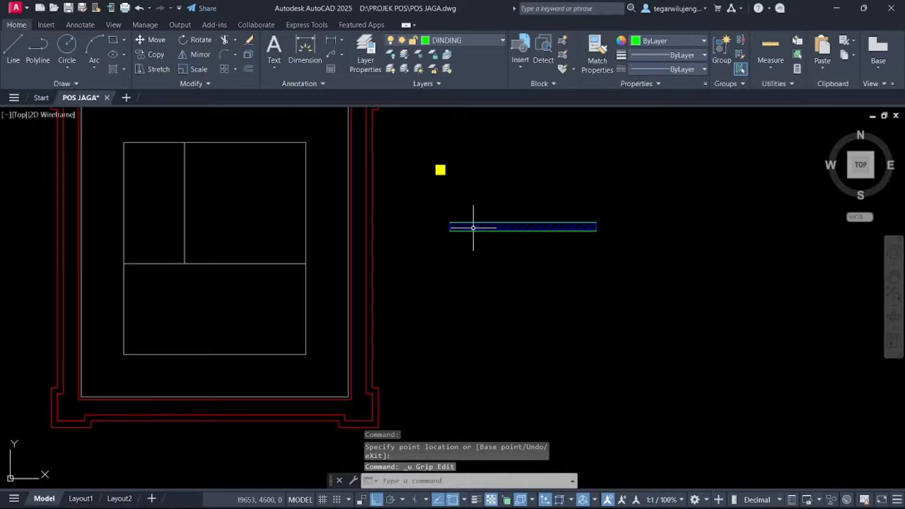
Copy the wall block by its left end midpoint to the upper-left corner of the plan's room outline, with Ortho off
{"action": "left_click", "coordinate": [474, 228]}
{"action": "scroll", "coordinate": [474, 227], "scroll_direction": "up", "scroll_amount": 5}
{"action": "scroll", "coordinate": [456, 222], "scroll_direction": "down", "scroll_amount": 2}
{"action": "scroll", "coordinate": [469, 223], "scroll_direction": "down", "scroll_amount": 4}
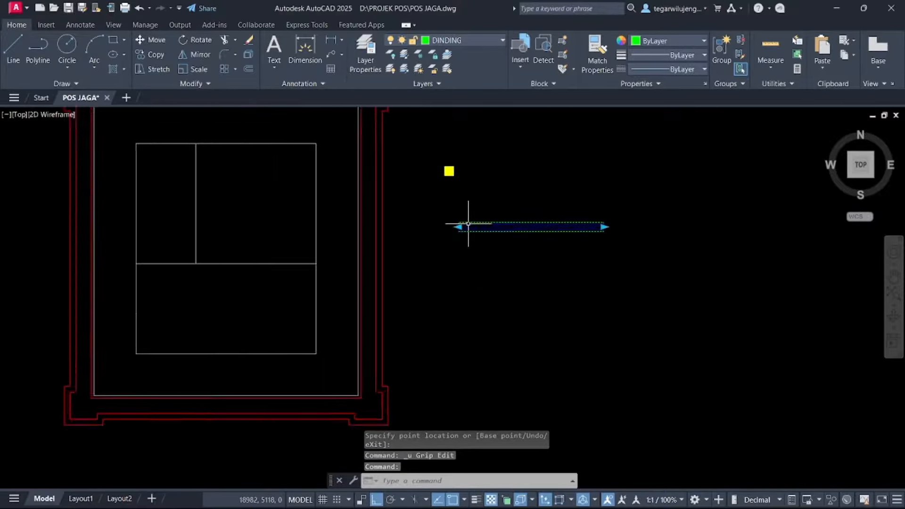
{"action": "middle_click_drag", "start_coordinate": [312, 283], "coordinate": [330, 284]}
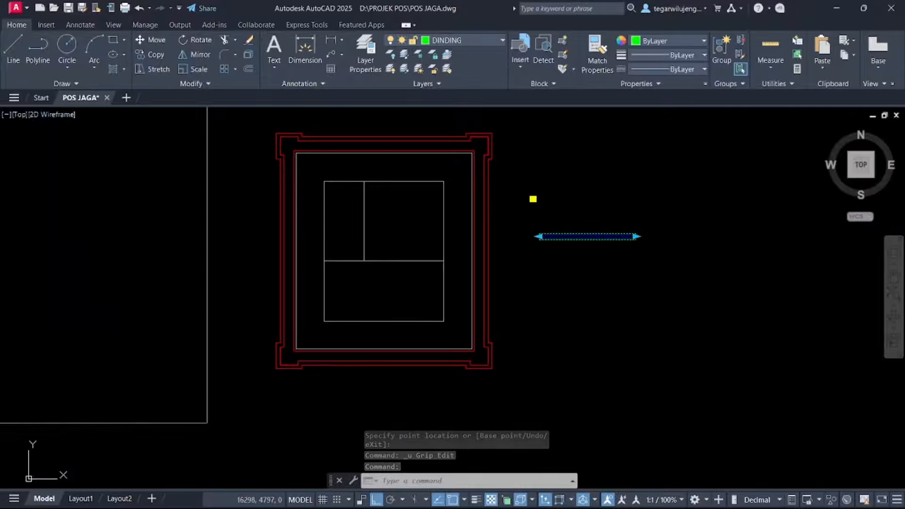
{"action": "type", "text": "o"}
{"action": "key", "text": "Return"}
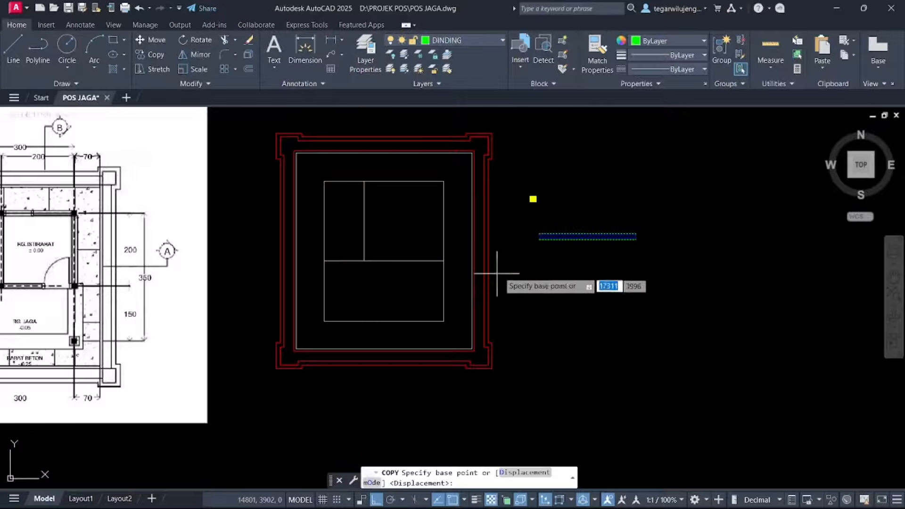
{"action": "scroll", "coordinate": [538, 238], "scroll_direction": "up", "scroll_amount": 5}
{"action": "left_click", "coordinate": [547, 229]}
{"action": "scroll", "coordinate": [585, 302], "scroll_direction": "down", "scroll_amount": 3}
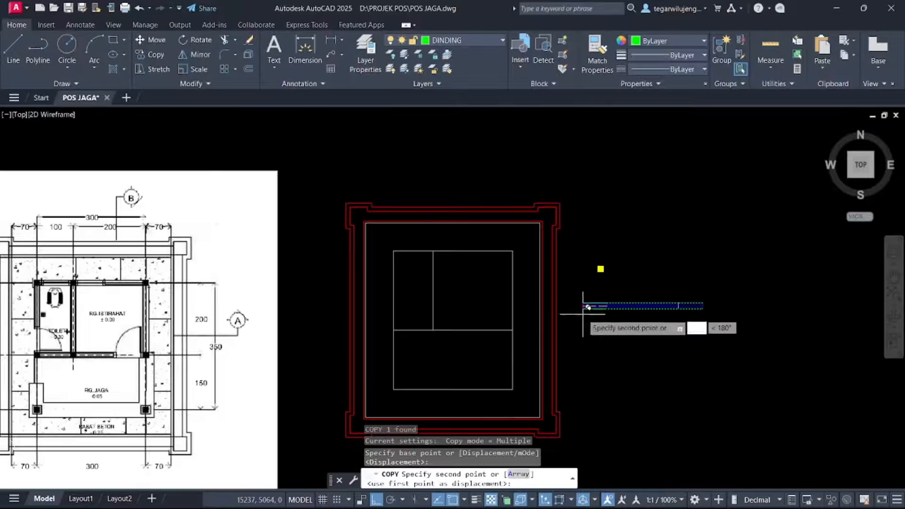
{"action": "scroll", "coordinate": [394, 256], "scroll_direction": "up", "scroll_amount": 4}
{"action": "scroll", "coordinate": [394, 256], "scroll_direction": "up", "scroll_amount": 1}
{"action": "left_click", "coordinate": [367, 257]}
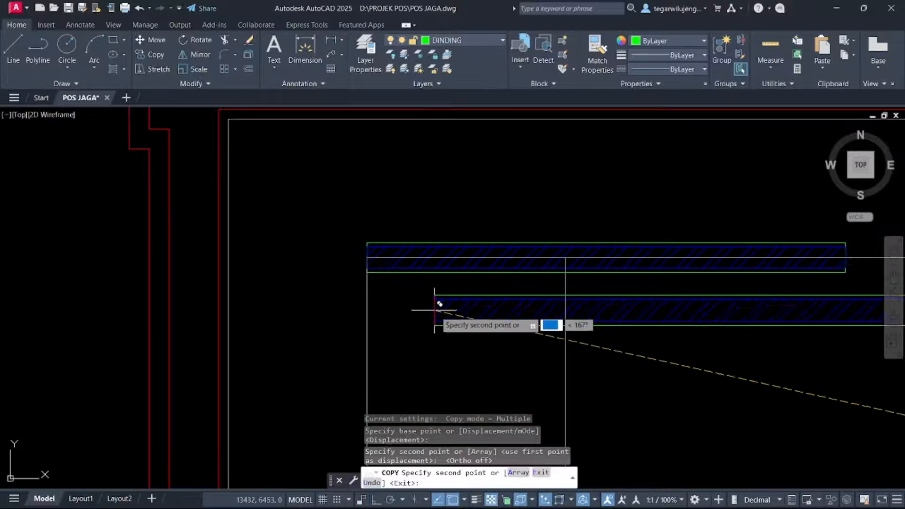
Place another copy of the wall block at the left end of the plan's horizontal dividing line and finish copying
{"action": "middle_click_drag", "start_coordinate": [423, 378], "coordinate": [474, 240]}
{"action": "scroll", "coordinate": [467, 290], "scroll_direction": "down", "scroll_amount": 3}
{"action": "middle_click_drag", "start_coordinate": [457, 364], "coordinate": [467, 212]}
{"action": "scroll", "coordinate": [468, 294], "scroll_direction": "up", "scroll_amount": 2}
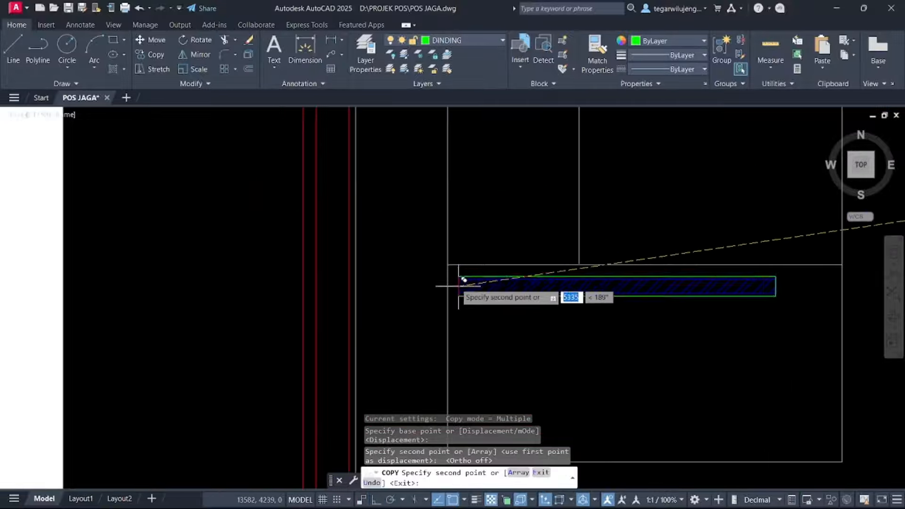
{"action": "left_click", "coordinate": [447, 264]}
{"action": "scroll", "coordinate": [464, 300], "scroll_direction": "down", "scroll_amount": 3}
{"action": "key", "text": "Escape"}
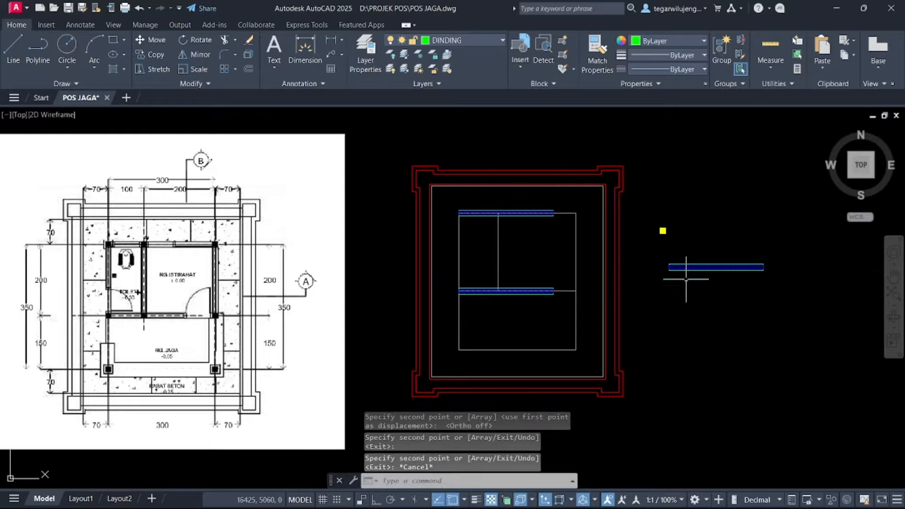
Rotate the loose wall block beside the plan upright about its left end midpoint, with Ortho on
{"action": "left_click", "coordinate": [698, 268]}
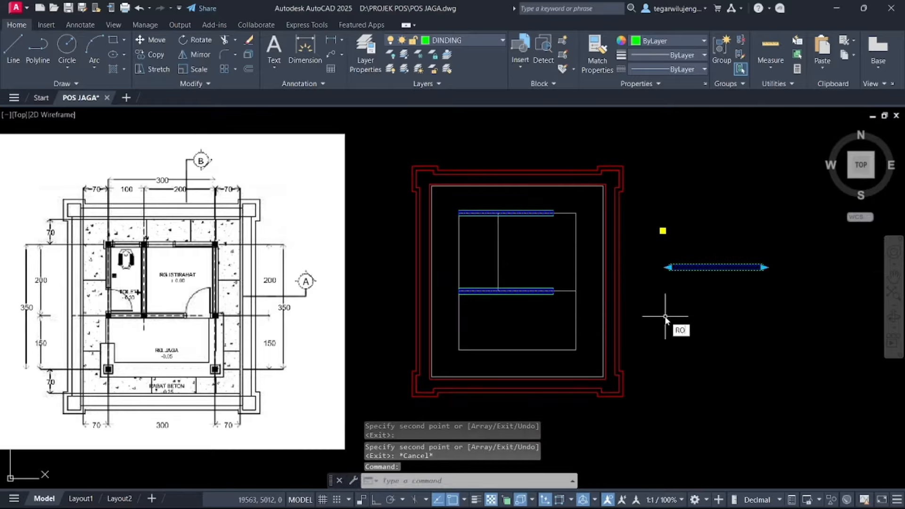
{"action": "key", "text": "Return"}
{"action": "left_click", "coordinate": [669, 267]}
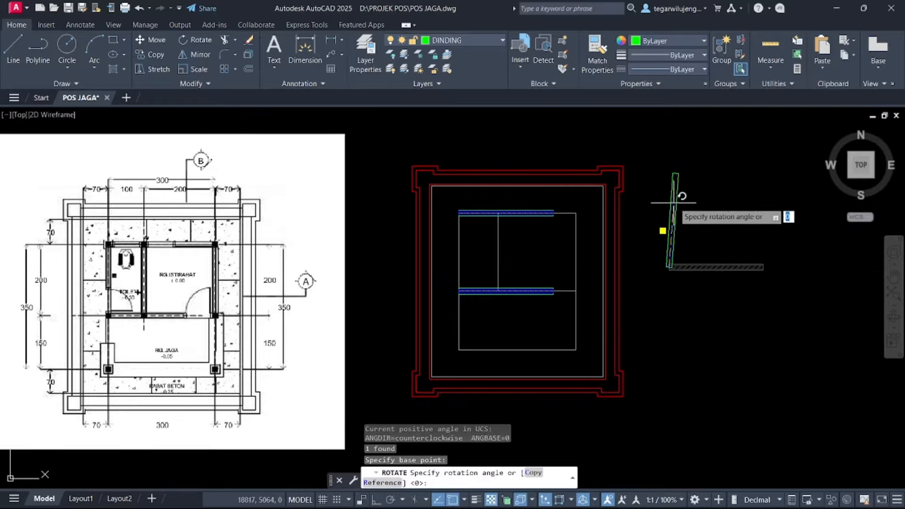
{"action": "scroll", "coordinate": [695, 225], "scroll_direction": "up", "scroll_amount": 3}
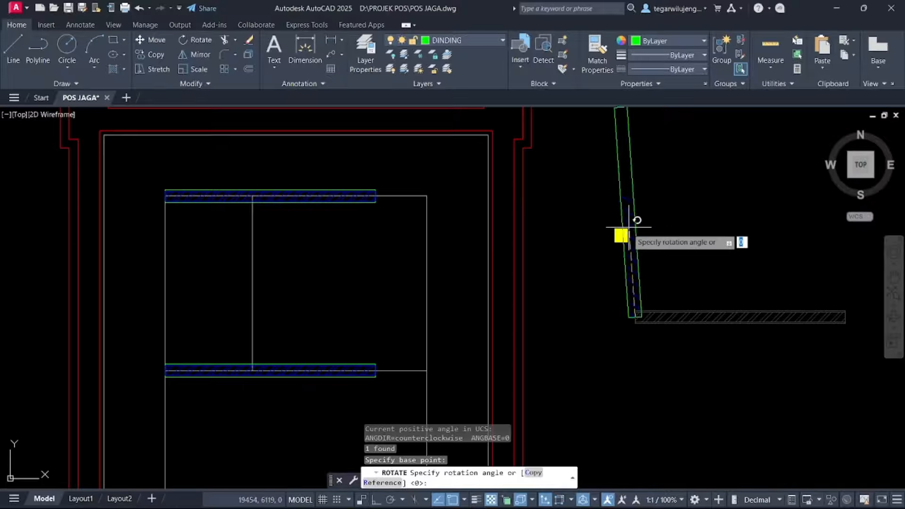
{"action": "key", "text": "F8"}
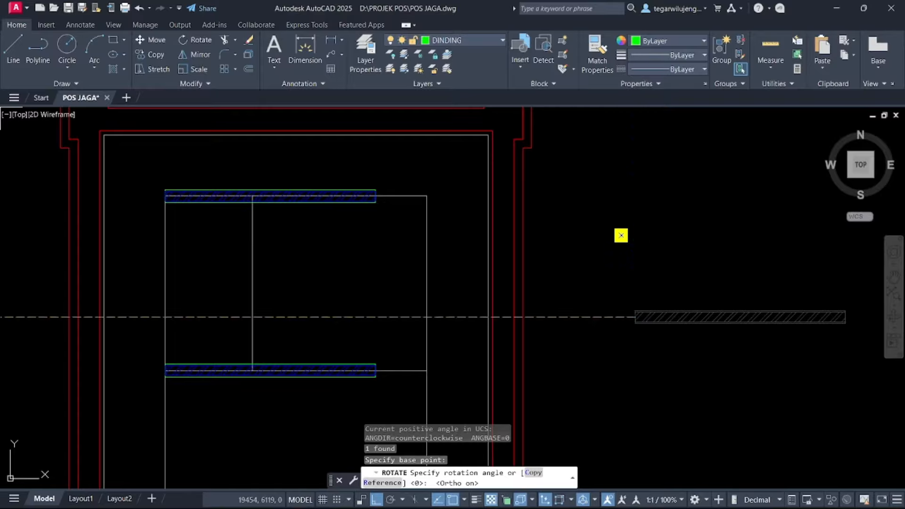
{"action": "left_click", "coordinate": [633, 189]}
Select the upright wall block beside the plan and start moving it
{"action": "scroll", "coordinate": [652, 255], "scroll_direction": "up", "scroll_amount": 5}
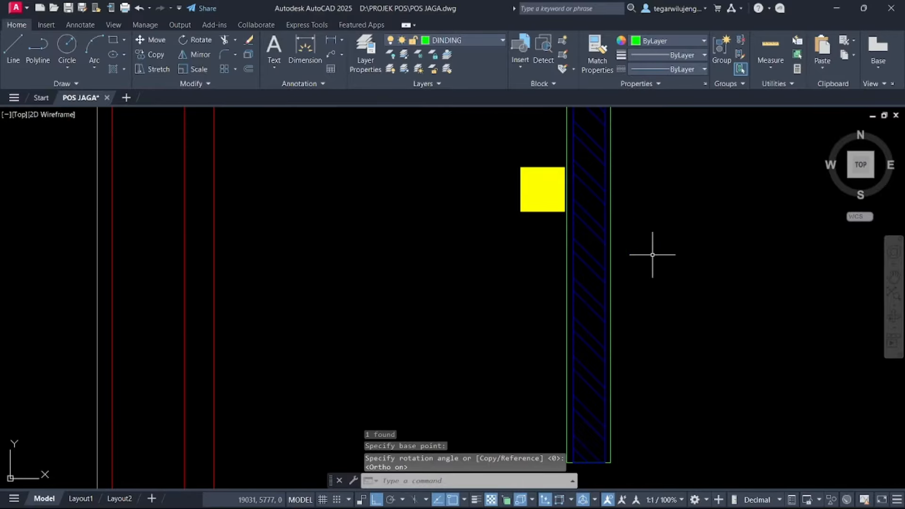
{"action": "scroll", "coordinate": [587, 276], "scroll_direction": "up", "scroll_amount": 5}
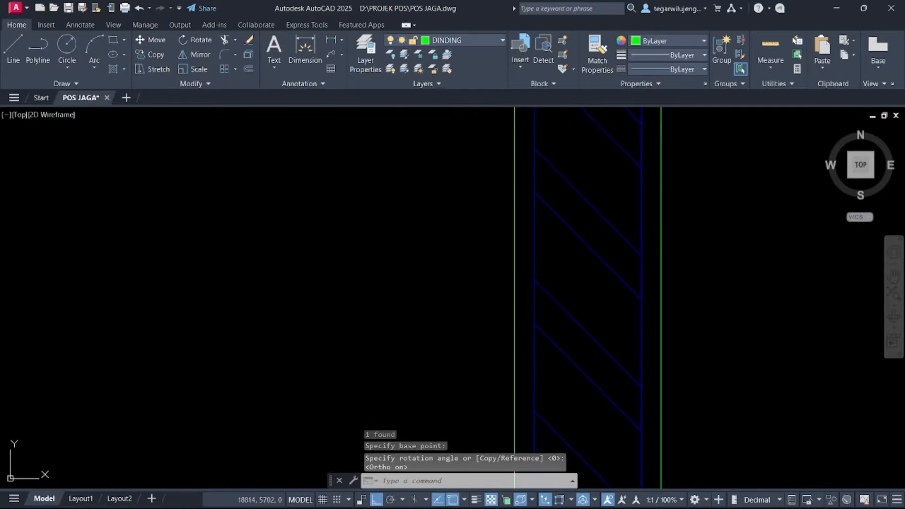
{"action": "scroll", "coordinate": [562, 264], "scroll_direction": "down", "scroll_amount": 7}
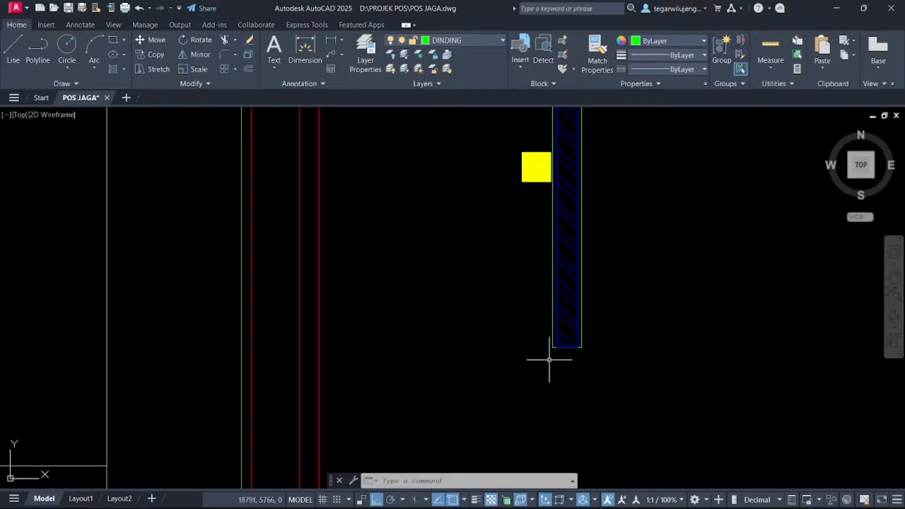
{"action": "mouse_move", "coordinate": [606, 313]}
{"action": "middle_mouse_down"}
{"action": "mouse_move", "coordinate": [574, 313]}
{"action": "mouse_move", "coordinate": [574, 269]}
{"action": "middle_mouse_up"}
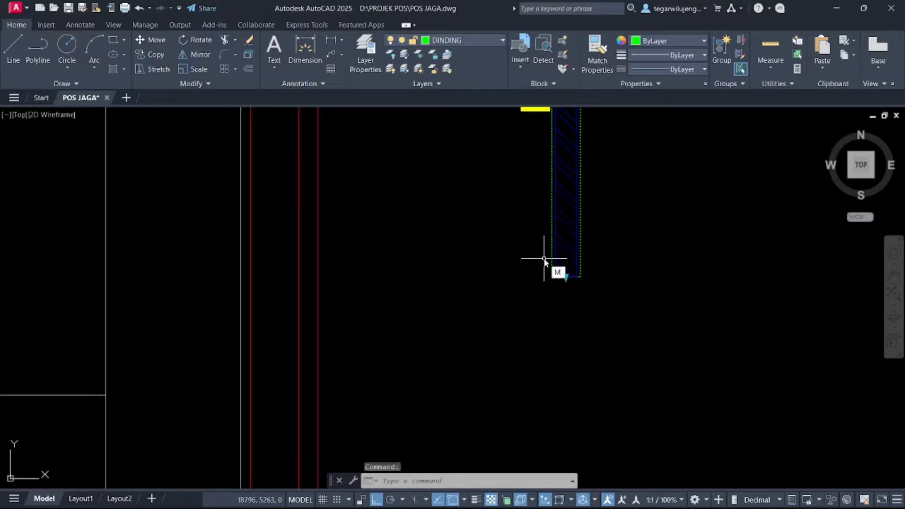
Mirror the separate vertical wall block about the vertical line through its end midpoint, erasing the source object
{"action": "key", "text": "Return"}
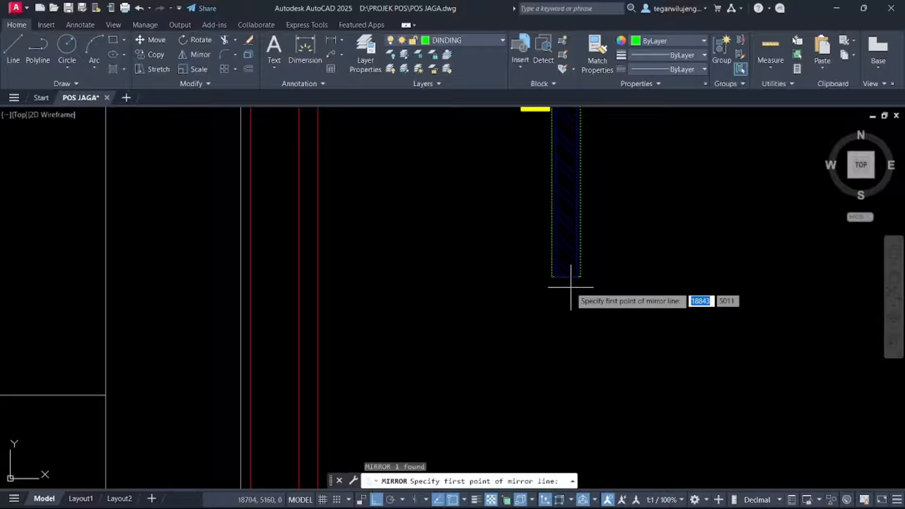
{"action": "left_click", "coordinate": [567, 276]}
{"action": "left_click", "coordinate": [577, 325]}
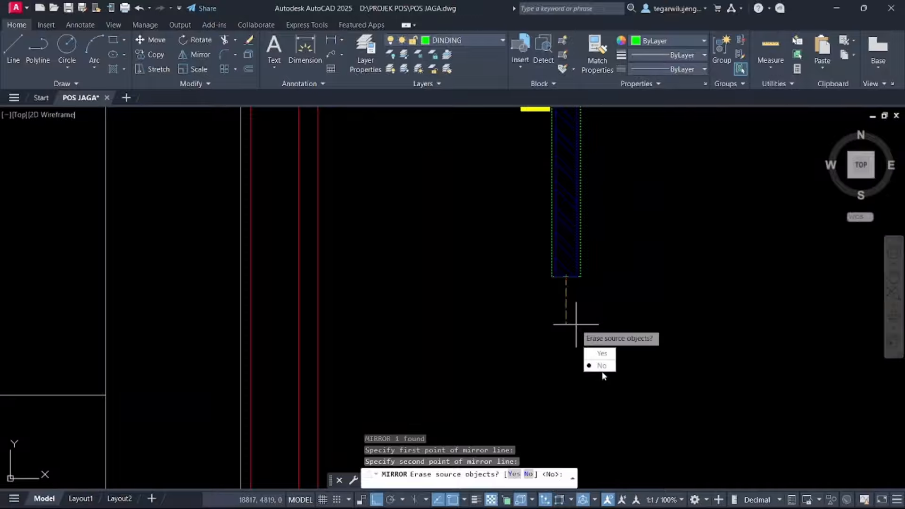
{"action": "left_click", "coordinate": [603, 355]}
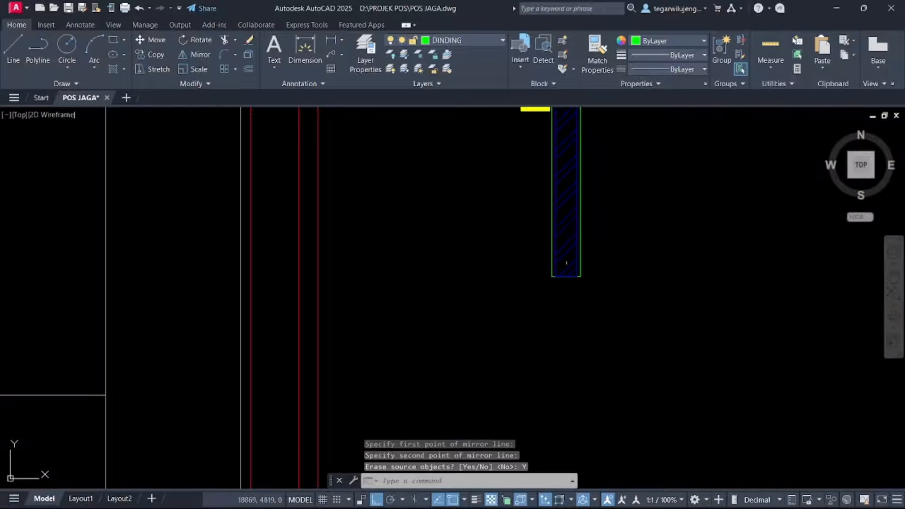
Copy the mirrored vertical wall from its lower end midpoint onto the right and left sides of the upper room outline
{"action": "left_click", "coordinate": [567, 263]}
{"action": "left_click", "coordinate": [542, 263]}
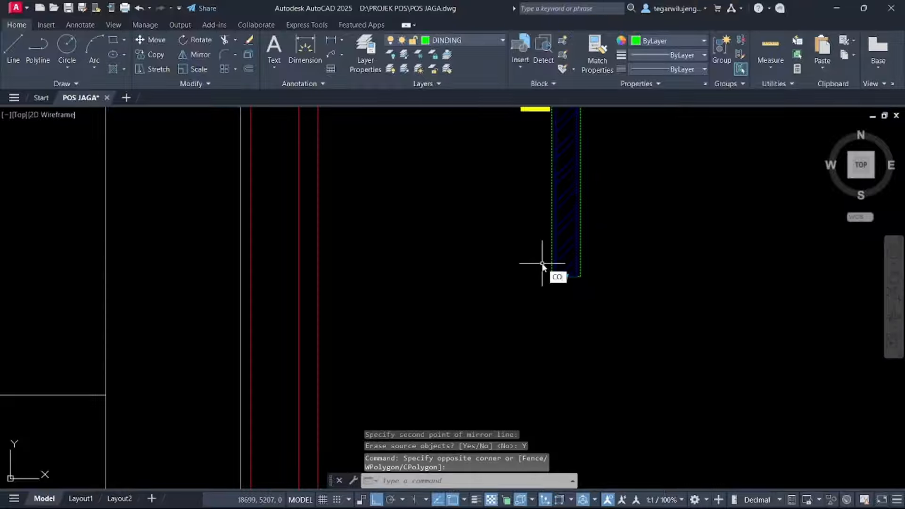
{"action": "type", "text": "CO"}
{"action": "key", "text": "Return"}
{"action": "left_click", "coordinate": [568, 269]}
{"action": "scroll", "coordinate": [568, 269], "scroll_direction": "down", "scroll_amount": 3}
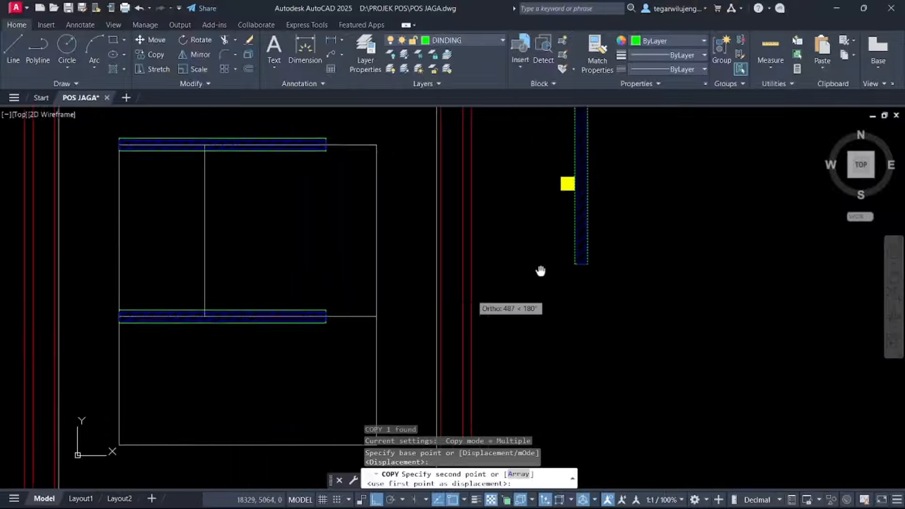
{"action": "middle_click_drag", "start_coordinate": [540, 271], "coordinate": [600, 249]}
{"action": "left_click", "coordinate": [438, 296]}
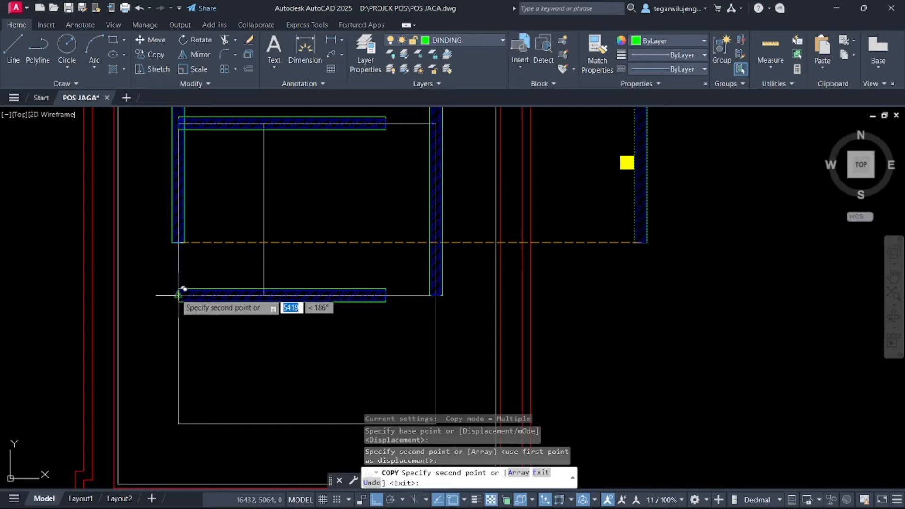
{"action": "key", "text": "Escape"}
Shorten the left wall so its upper end meets the upper-left corner of the room outline
{"action": "scroll", "coordinate": [374, 226], "scroll_direction": "down", "scroll_amount": 3}
{"action": "scroll", "coordinate": [332, 220], "scroll_direction": "up", "scroll_amount": 3}
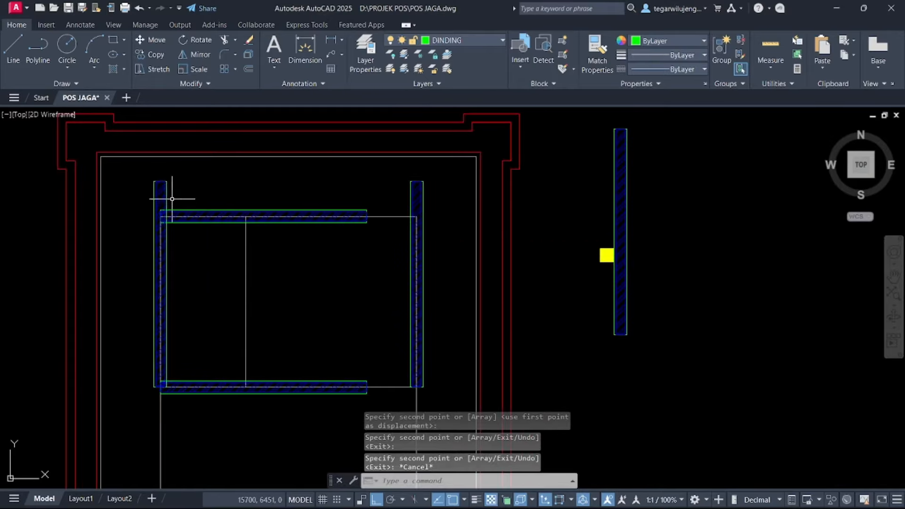
{"action": "scroll", "coordinate": [164, 182], "scroll_direction": "up", "scroll_amount": 5}
{"action": "left_click", "coordinate": [150, 182]}
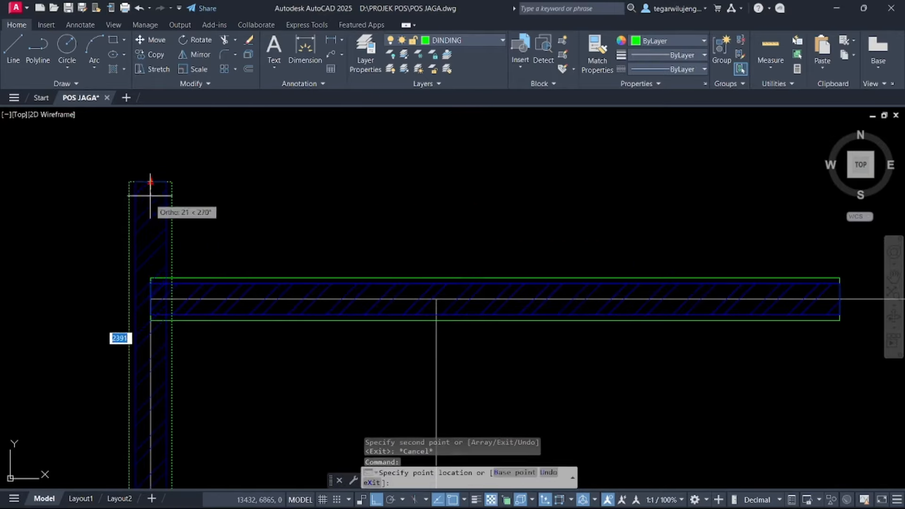
{"action": "scroll", "coordinate": [318, 302], "scroll_direction": "down", "scroll_amount": 5}
{"action": "key", "text": "Escape"}
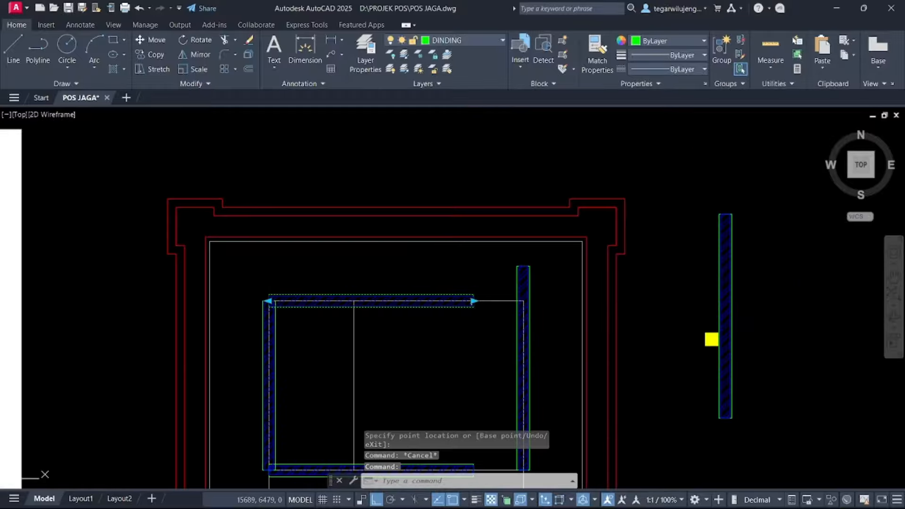
Stretch the upper horizontal wall's right end to the upper-right corner of the room outline
{"action": "scroll", "coordinate": [466, 294], "scroll_direction": "up", "scroll_amount": 5}
{"action": "left_click", "coordinate": [462, 287]}
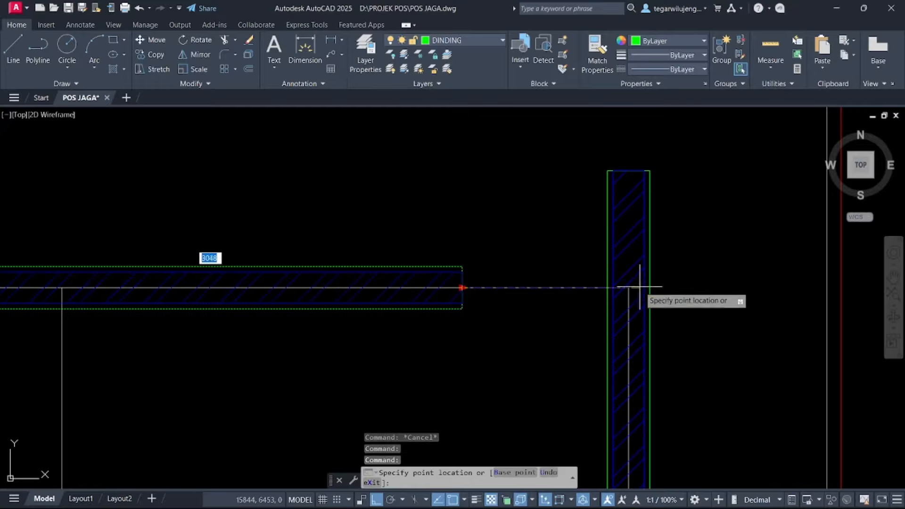
{"action": "key", "text": "Escape"}
Shorten the right wall so its upper end meets the upper-right corner of the room outline
{"action": "scroll", "coordinate": [629, 288], "scroll_direction": "down", "scroll_amount": 4}
{"action": "left_click", "coordinate": [628, 264]}
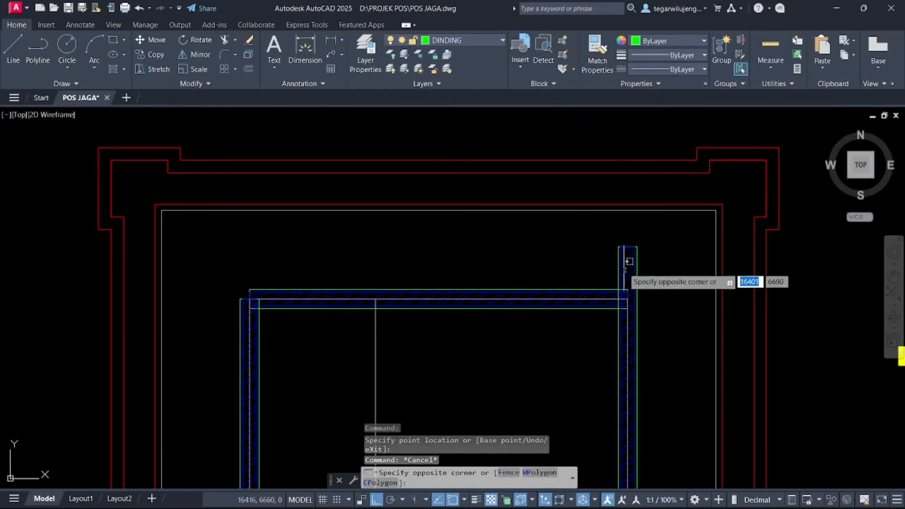
{"action": "left_click", "coordinate": [628, 246]}
{"action": "scroll", "coordinate": [630, 306], "scroll_direction": "up", "scroll_amount": 5}
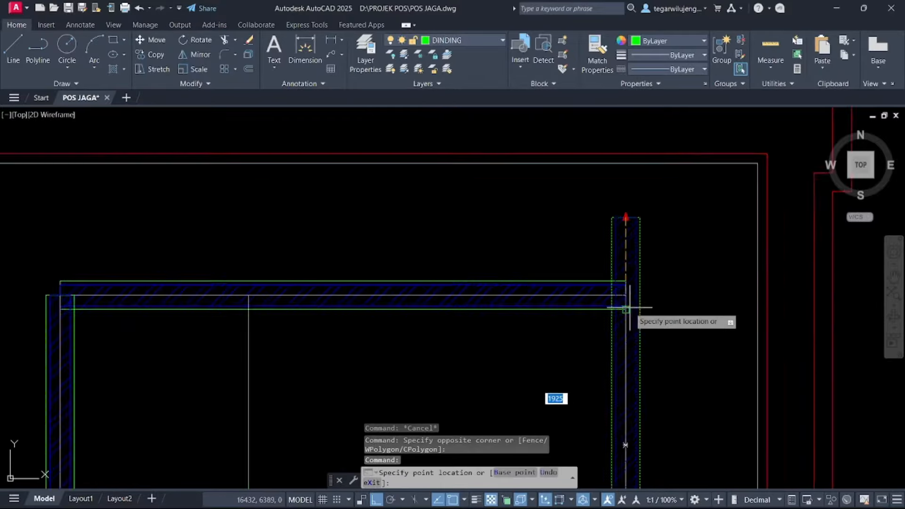
{"action": "left_click", "coordinate": [612, 268]}
{"action": "key", "text": "Escape"}
Stretch the lower horizontal wall's right end to the lower-right corner of the room outline
{"action": "scroll", "coordinate": [613, 293], "scroll_direction": "down", "scroll_amount": 5}
{"action": "scroll", "coordinate": [609, 290], "scroll_direction": "down", "scroll_amount": 4}
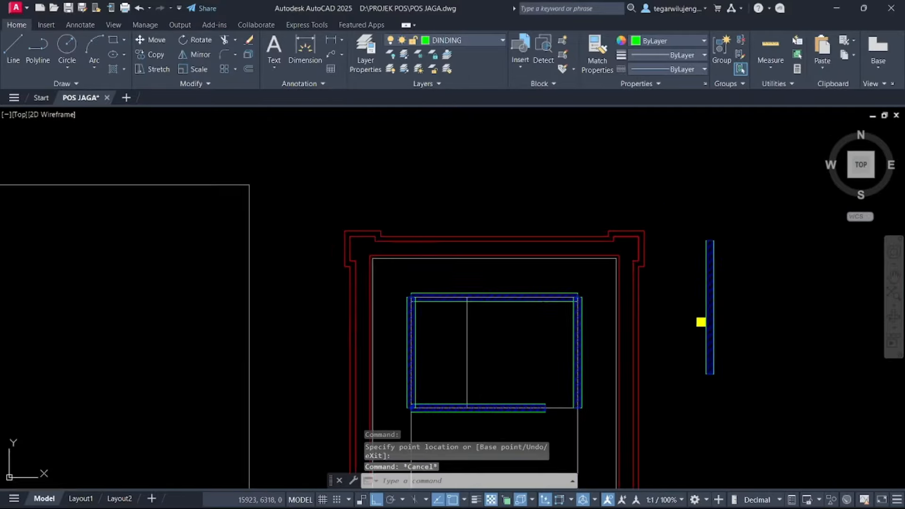
{"action": "scroll", "coordinate": [541, 357], "scroll_direction": "up", "scroll_amount": 5}
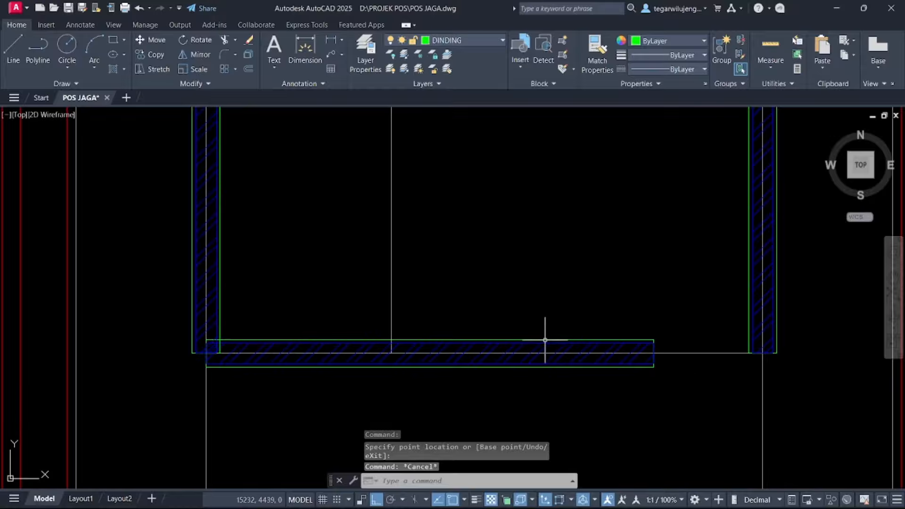
{"action": "left_click", "coordinate": [545, 340]}
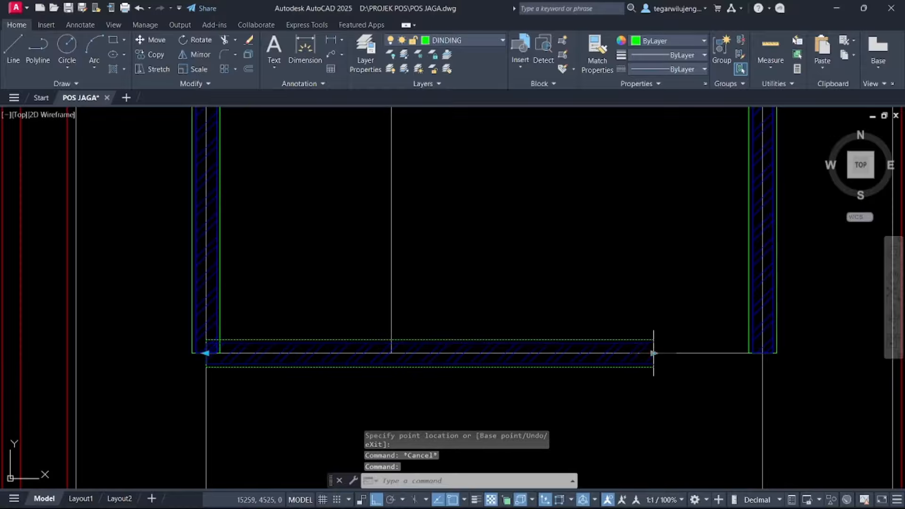
{"action": "left_click", "coordinate": [654, 353]}
{"action": "left_click", "coordinate": [764, 364]}
{"action": "scroll", "coordinate": [625, 360], "scroll_direction": "down", "scroll_amount": 2}
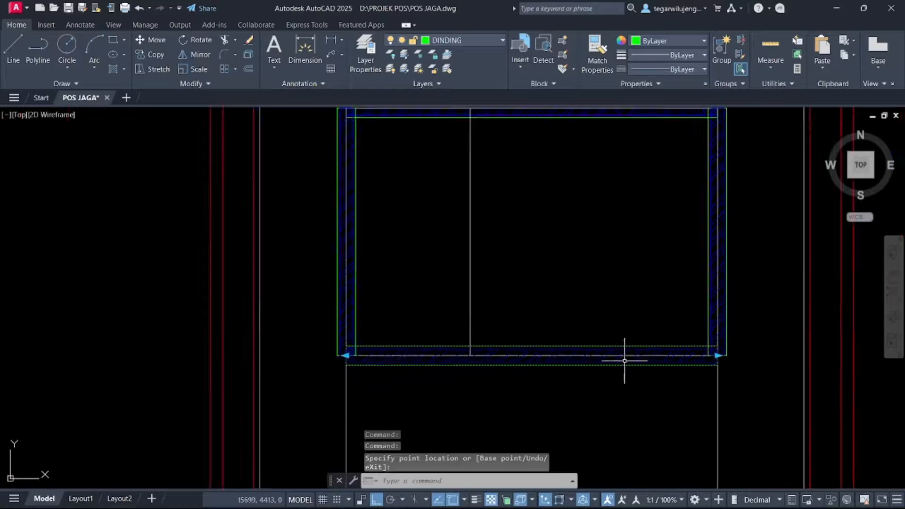
{"action": "scroll", "coordinate": [697, 333], "scroll_direction": "down", "scroll_amount": 2}
{"action": "key", "text": "Escape"}
Copy the left wall 1000 to the right onto the partition line between the two rooms
{"action": "left_click", "coordinate": [542, 266]}
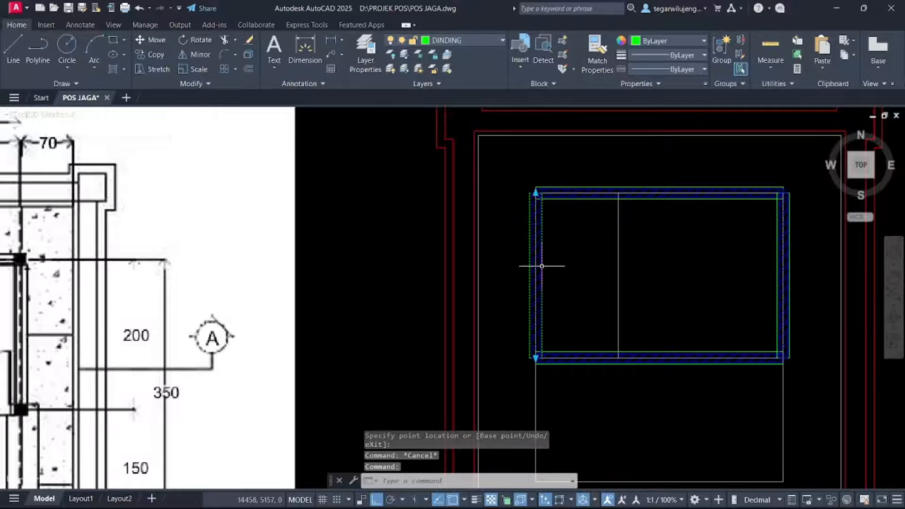
{"action": "type", "text": "co"}
{"action": "key", "text": "Return"}
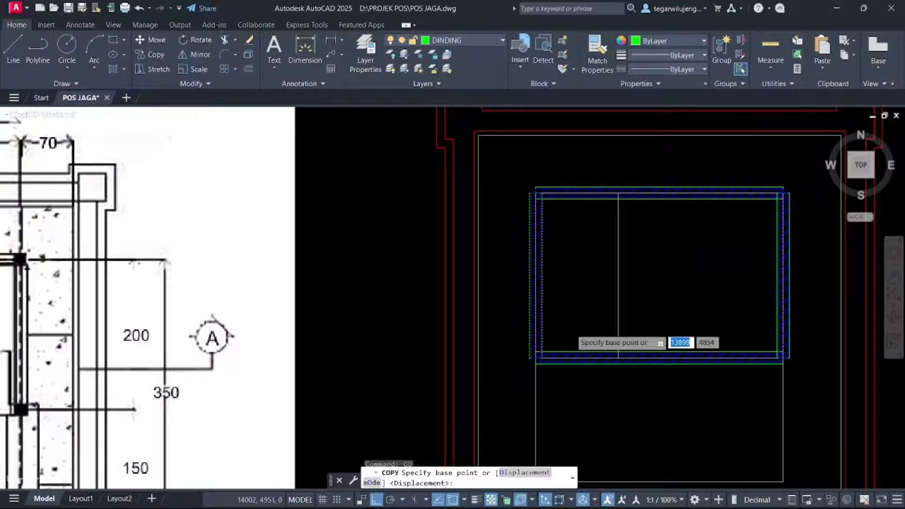
{"action": "scroll", "coordinate": [507, 367], "scroll_direction": "up", "scroll_amount": 5}
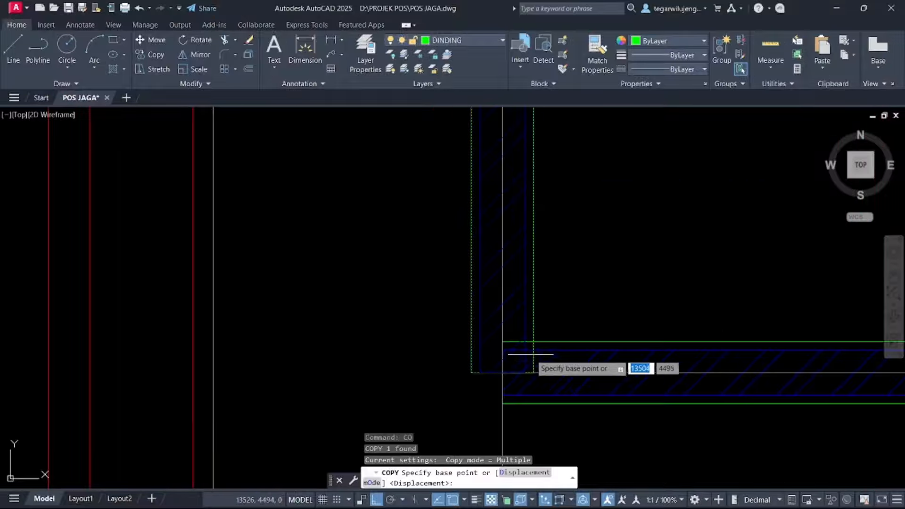
{"action": "left_click", "coordinate": [504, 372]}
{"action": "scroll", "coordinate": [474, 349], "scroll_direction": "down", "scroll_amount": 3}
{"action": "left_click", "coordinate": [578, 338]}
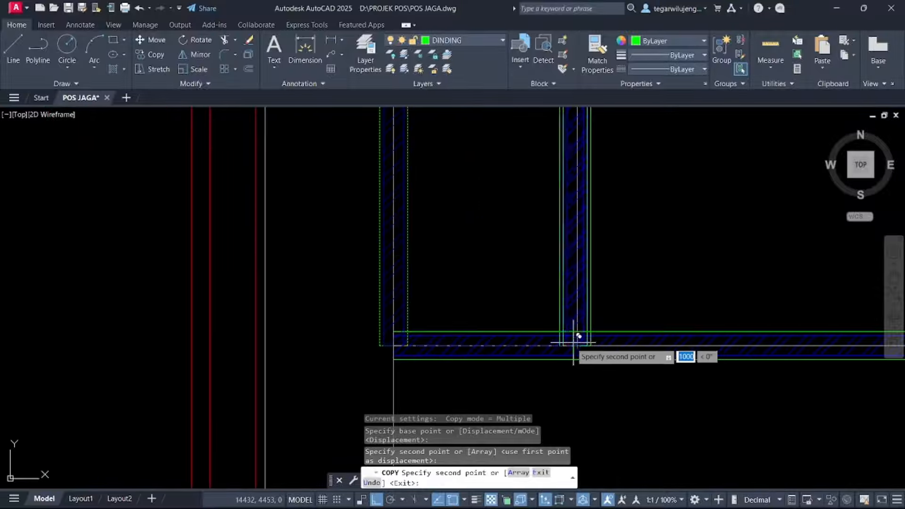
{"action": "scroll", "coordinate": [582, 340], "scroll_direction": "down", "scroll_amount": 8}
{"action": "key", "text": "Escape"}
Examine the toilet and RG.ISTIRAHAT walls in the reference floor plan and compare them with the drawn walls
{"action": "scroll", "coordinate": [433, 354], "scroll_direction": "up", "scroll_amount": 10}
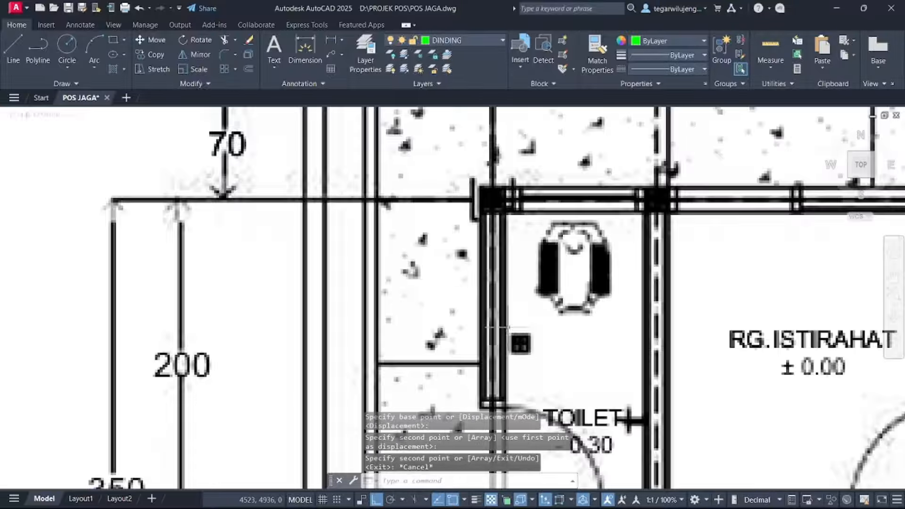
{"action": "scroll", "coordinate": [605, 239], "scroll_direction": "down", "scroll_amount": 4}
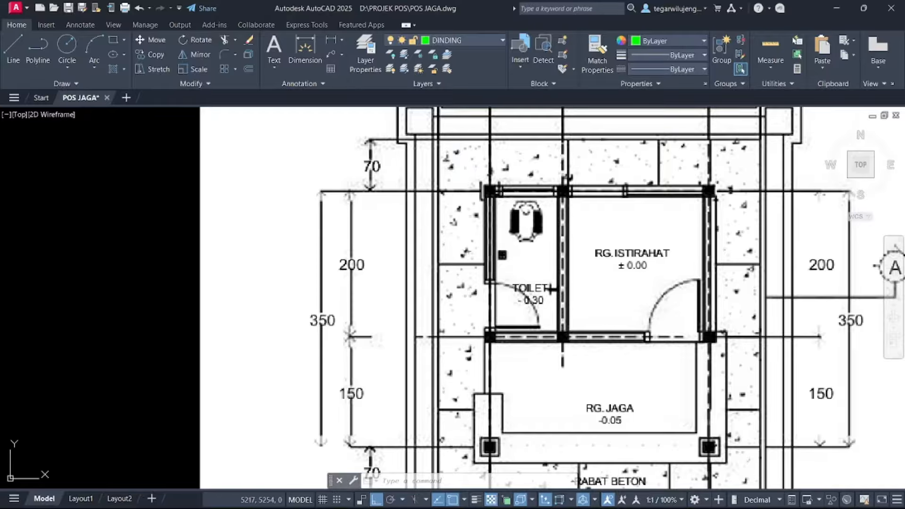
{"action": "scroll", "coordinate": [514, 236], "scroll_direction": "down", "scroll_amount": 6}
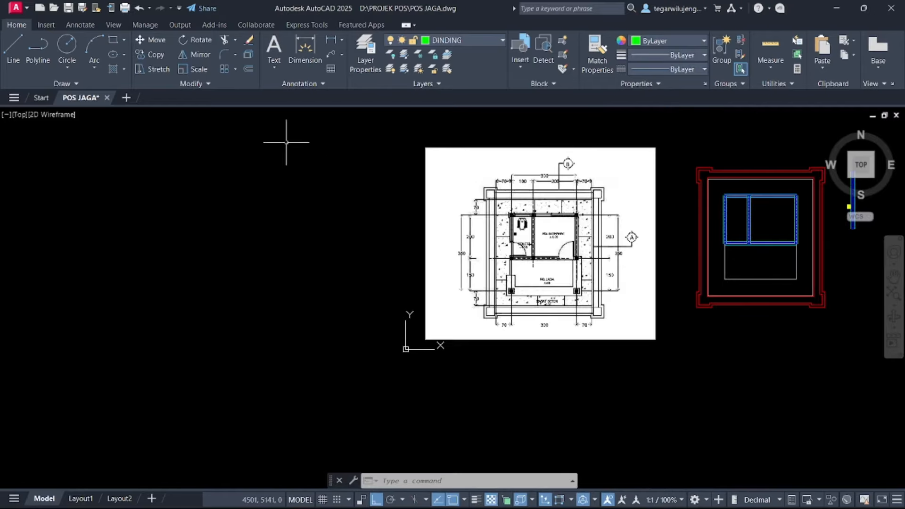
{"action": "middle_click_drag", "start_coordinate": [684, 185], "coordinate": [572, 182]}
{"action": "scroll", "coordinate": [645, 194], "scroll_direction": "up", "scroll_amount": 3}
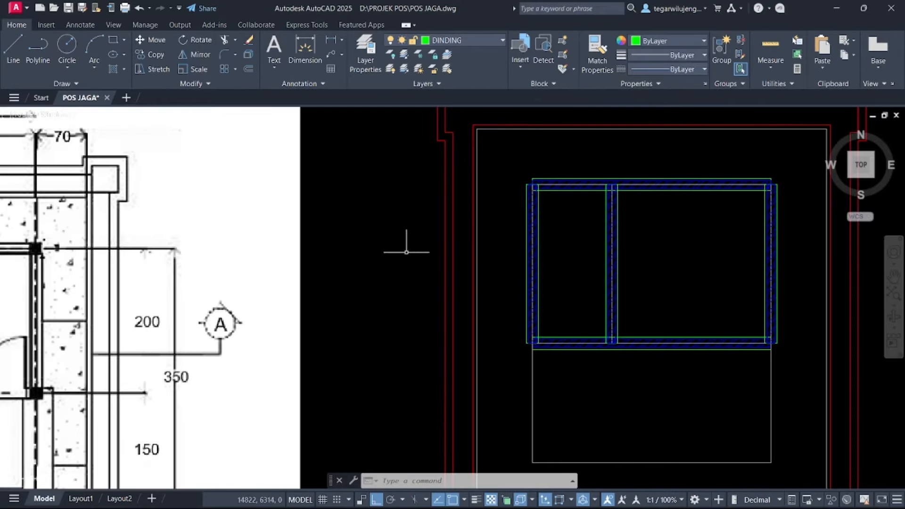
{"action": "scroll", "coordinate": [455, 202], "scroll_direction": "down", "scroll_amount": 2}
{"action": "scroll", "coordinate": [647, 166], "scroll_direction": "up", "scroll_amount": 2}
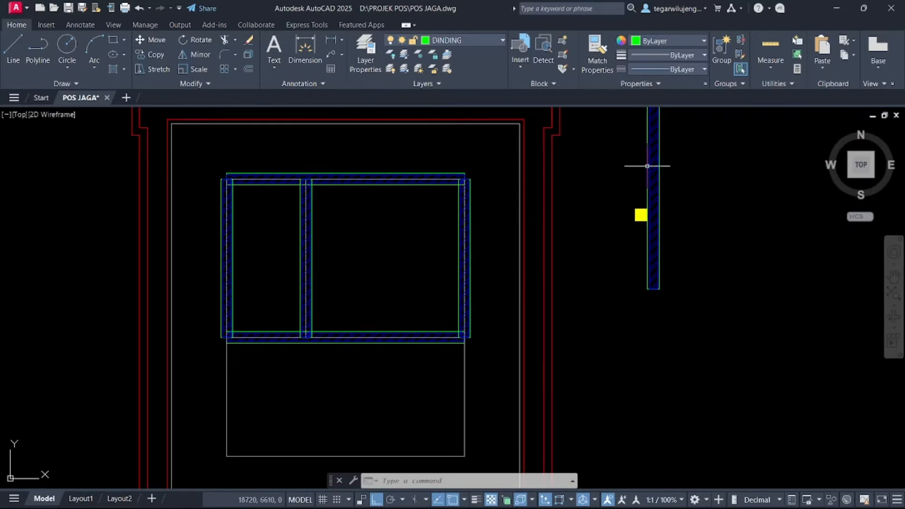
Copy the separate vertical wall block horizontally to an empty spot on its right
{"action": "middle_click_drag", "start_coordinate": [655, 177], "coordinate": [632, 221]}
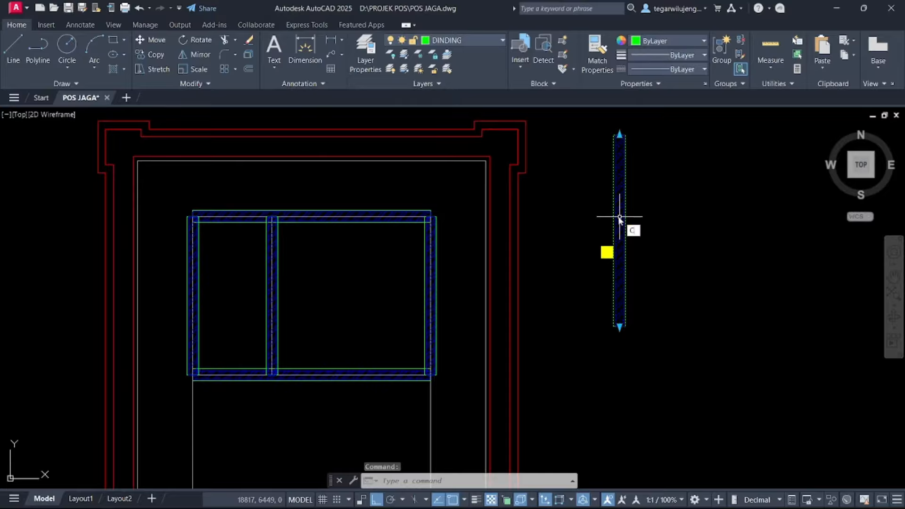
{"action": "key", "text": "Return"}
{"action": "left_click", "coordinate": [620, 217]}
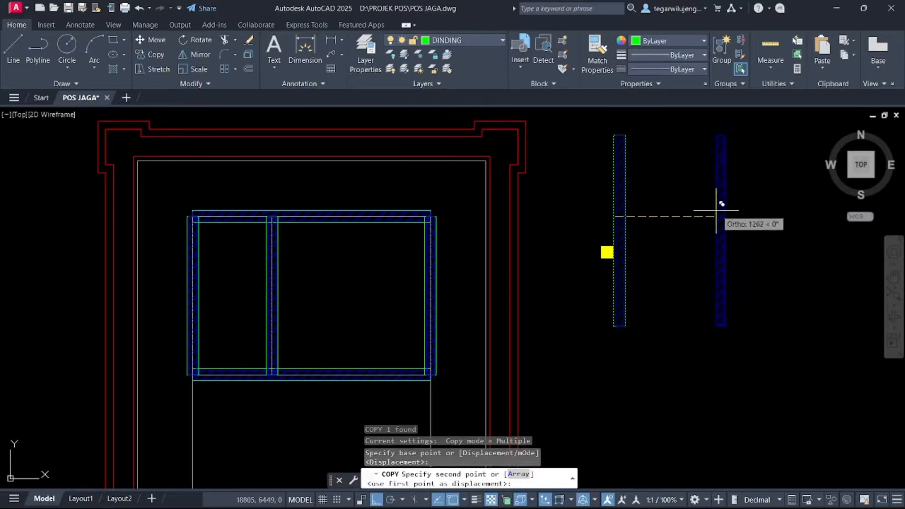
{"action": "key", "text": "Escape"}
Explode the newly copied wall block beside the original separate wall
{"action": "left_click", "coordinate": [728, 218]}
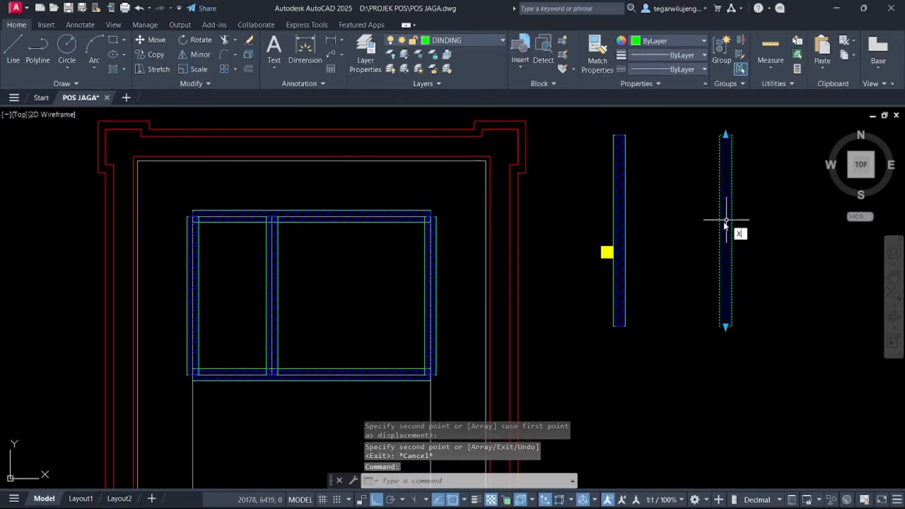
{"action": "type", "text": "x"}
{"action": "key", "text": "Return"}
Change the hatch pattern of the exploded wall to ANSI37
{"action": "scroll", "coordinate": [703, 222], "scroll_direction": "up", "scroll_amount": 5}
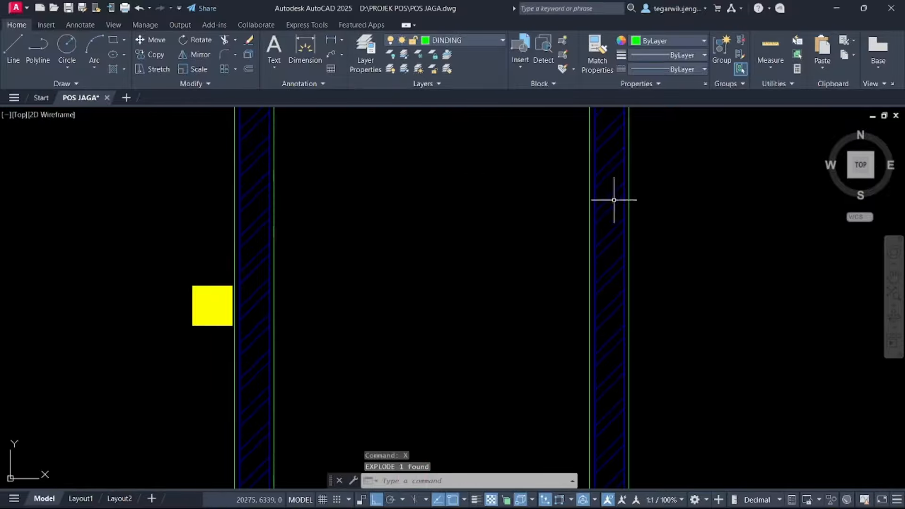
{"action": "left_click", "coordinate": [613, 199]}
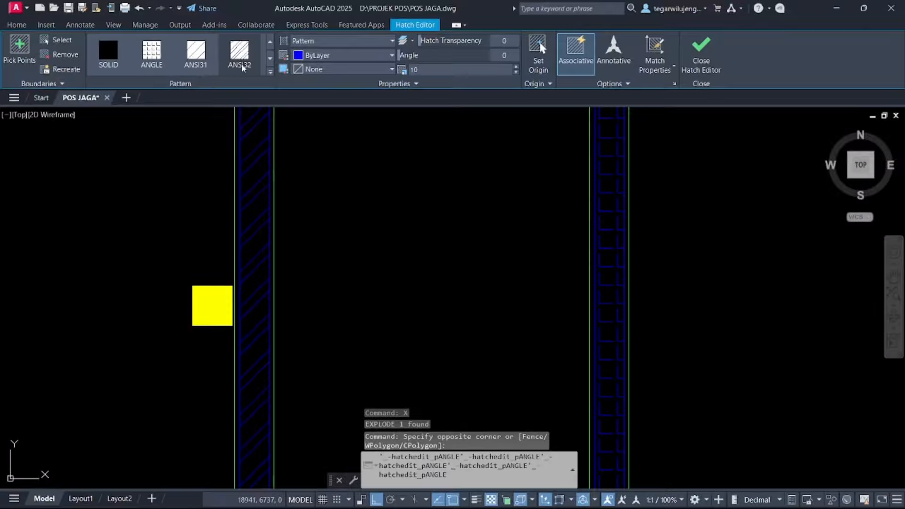
{"action": "left_click", "coordinate": [271, 73]}
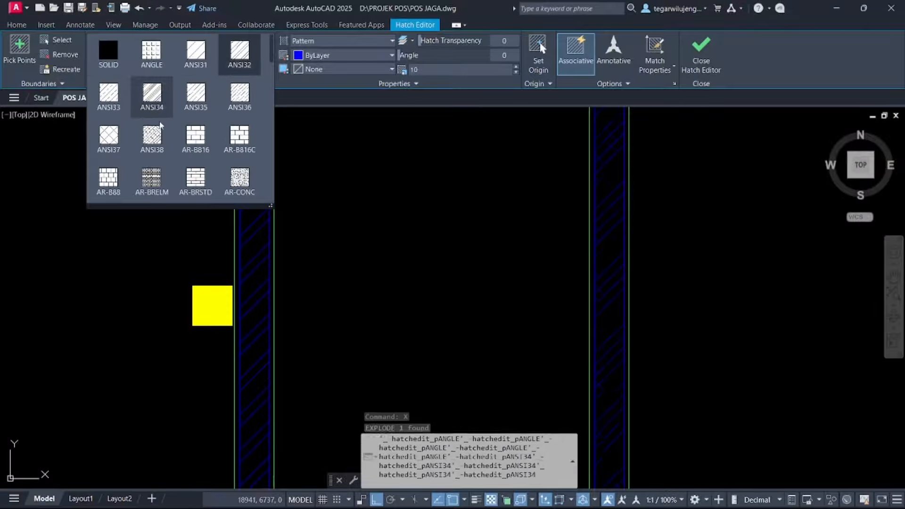
{"action": "left_click", "coordinate": [107, 137]}
{"action": "scroll", "coordinate": [532, 153], "scroll_direction": "down", "scroll_amount": 3}
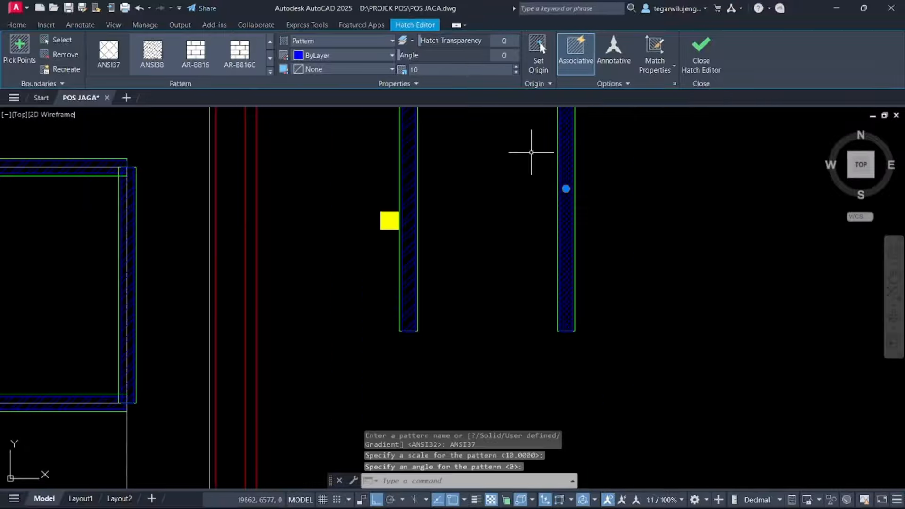
Set the exploded wall's hatch scale to 16 and finish editing the hatch
{"action": "middle_click_drag", "start_coordinate": [540, 129], "coordinate": [537, 186]}
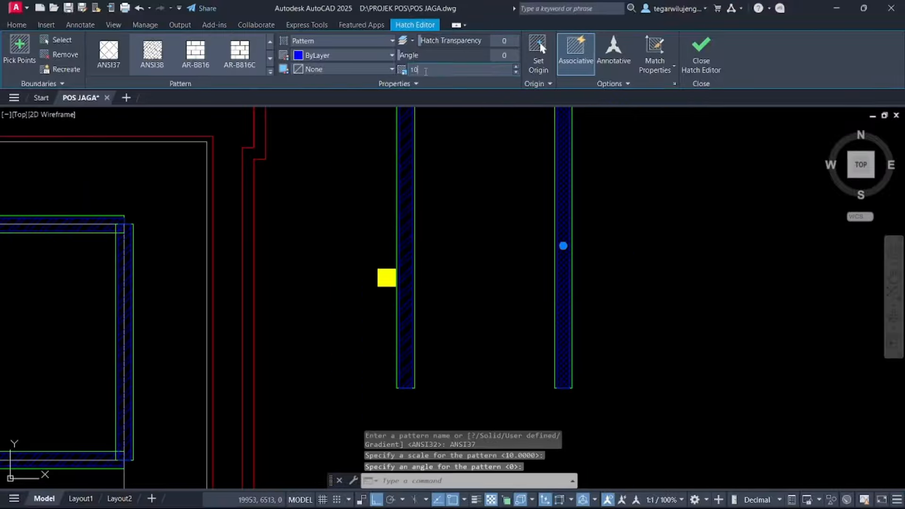
{"action": "type", "text": "16"}
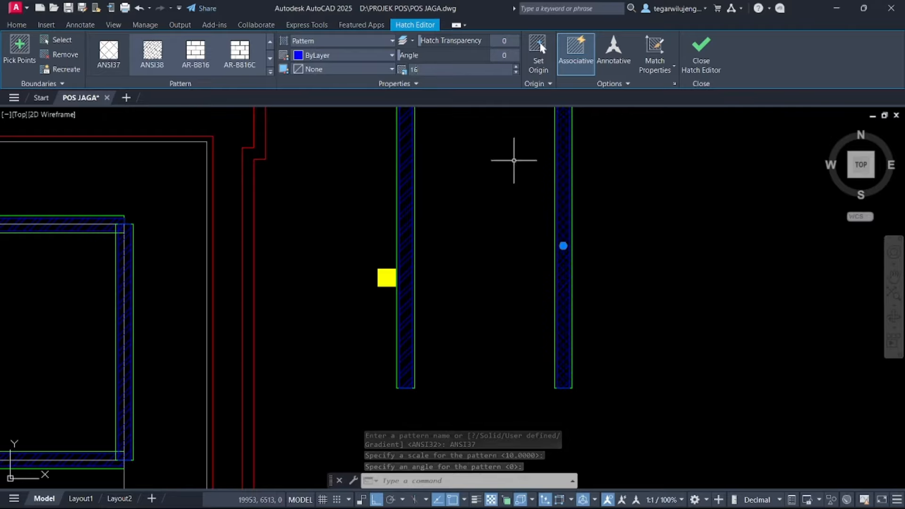
{"action": "left_click", "coordinate": [701, 52]}
{"action": "middle_click_drag", "start_coordinate": [558, 189], "coordinate": [588, 237]}
{"action": "key", "text": "Escape"}
{"action": "scroll", "coordinate": [575, 157], "scroll_direction": "down", "scroll_amount": 4}
{"action": "left_click", "coordinate": [568, 140]}
{"action": "key", "text": "Escape"}
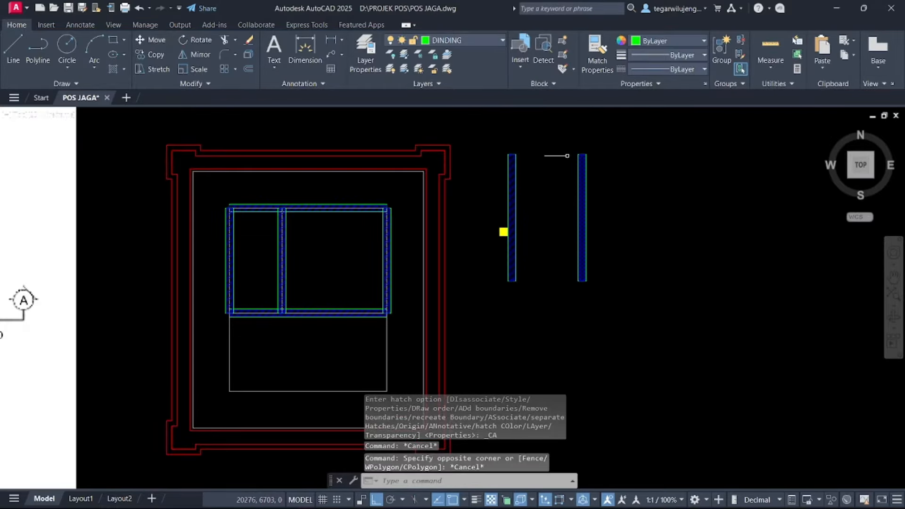
Rotate the exploded wall with its hatch by 270° so it lies horizontally
{"action": "left_click", "coordinate": [568, 156]}
{"action": "left_click", "coordinate": [639, 299]}
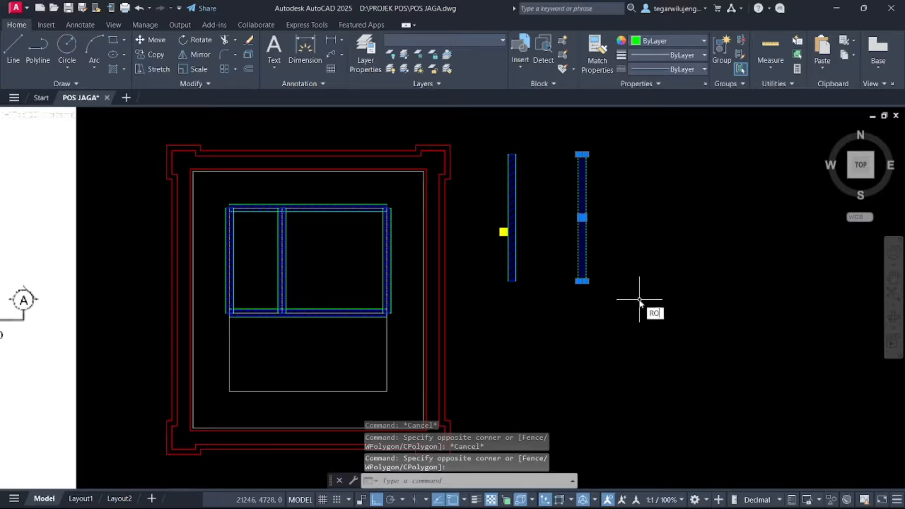
{"action": "key", "text": "Return"}
{"action": "left_click", "coordinate": [636, 268]}
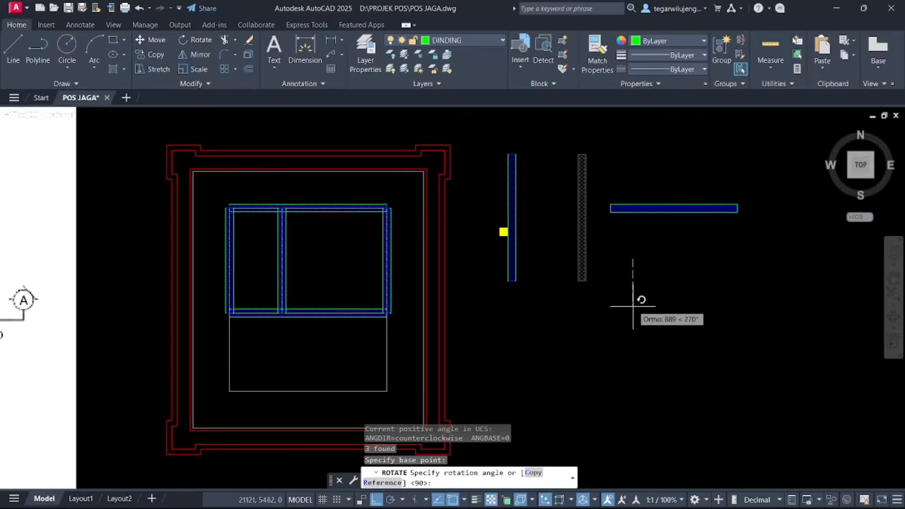
Define the rotated wall and its hatch as a block named DINDING TRASRAM and open it for block editing
{"action": "left_click", "coordinate": [599, 189]}
{"action": "left_click", "coordinate": [817, 271]}
{"action": "type", "text": "B"}
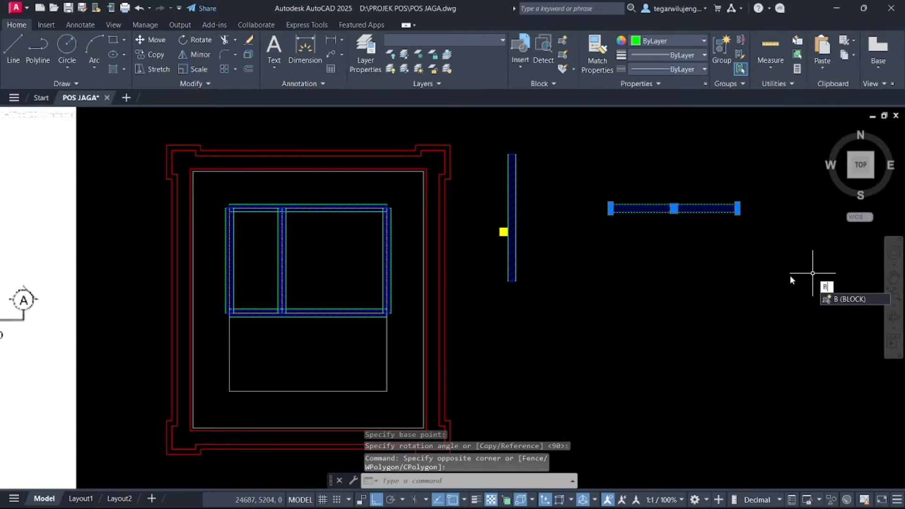
{"action": "key", "text": "Return"}
{"action": "type", "text": "DINDING TRASRAM"}
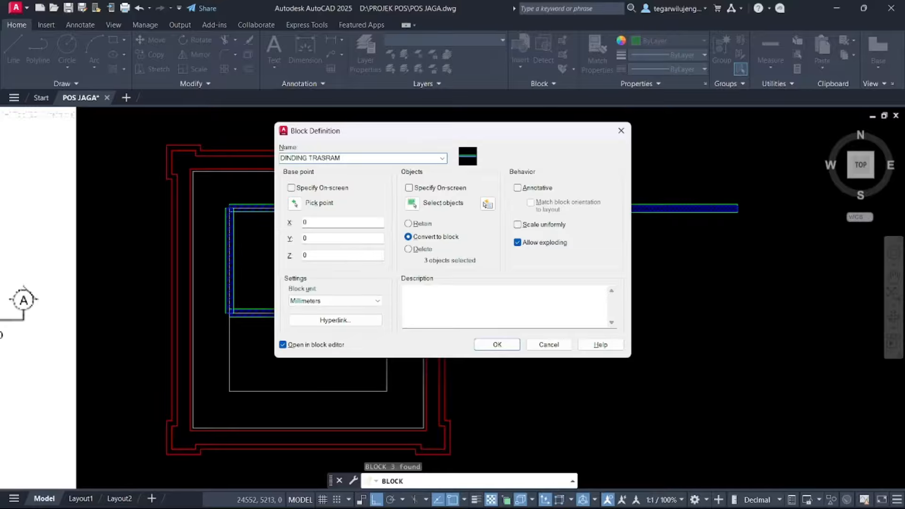
{"action": "left_click", "coordinate": [498, 344]}
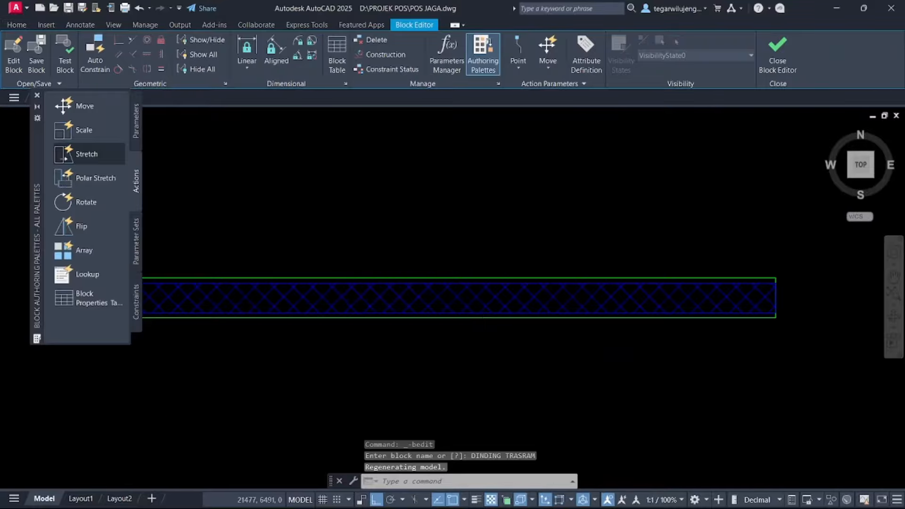
Add a linear parameter along the wall's full length, from left end midpoint to right end midpoint, with its label above
{"action": "left_click", "coordinate": [327, 251]}
{"action": "left_click", "coordinate": [525, 307]}
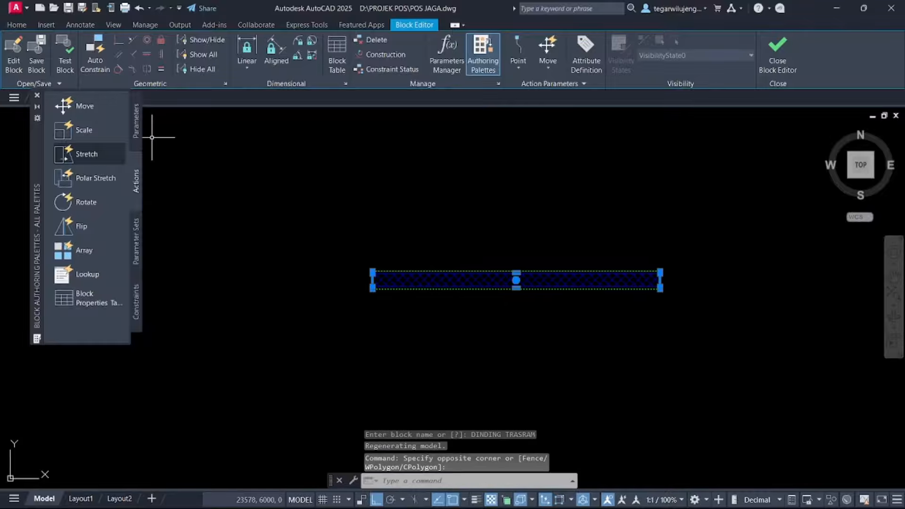
{"action": "left_click", "coordinate": [137, 123]}
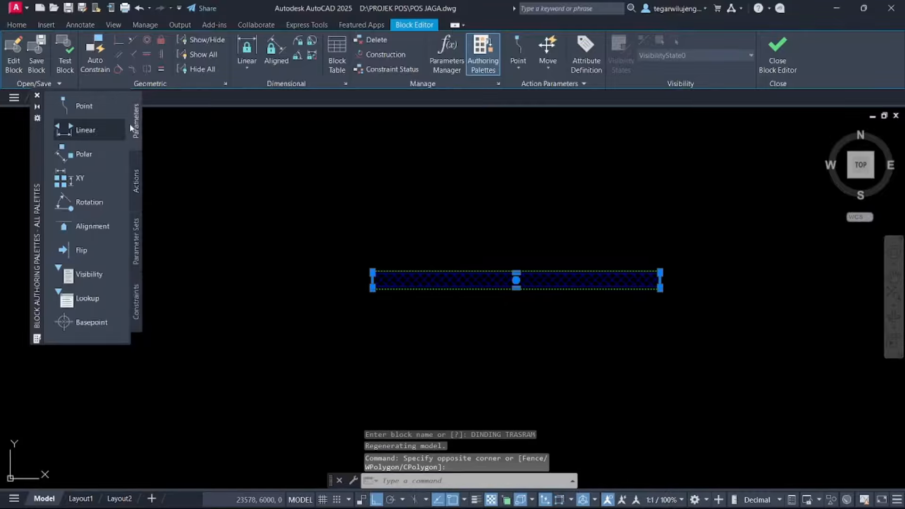
{"action": "left_click", "coordinate": [84, 130]}
{"action": "scroll", "coordinate": [370, 278], "scroll_direction": "up", "scroll_amount": 2}
{"action": "left_click", "coordinate": [376, 273]}
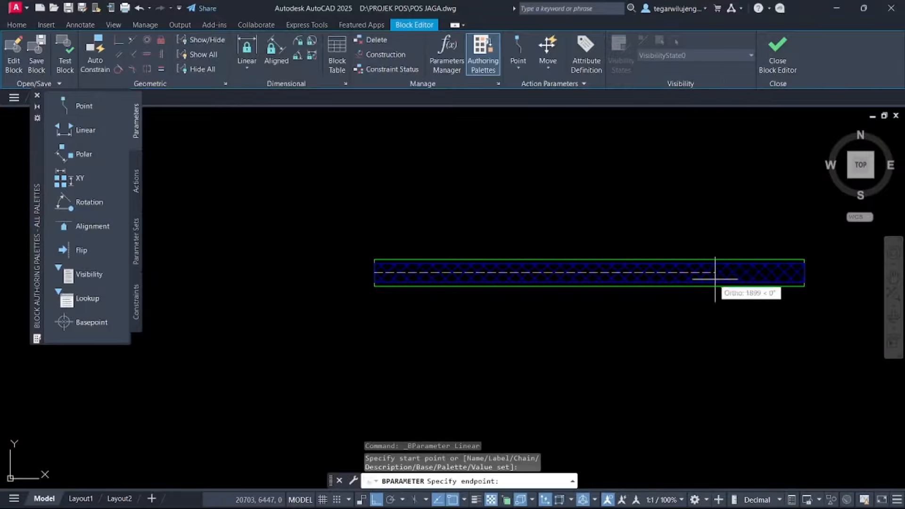
{"action": "left_click", "coordinate": [804, 272]}
{"action": "left_click", "coordinate": [775, 209]}
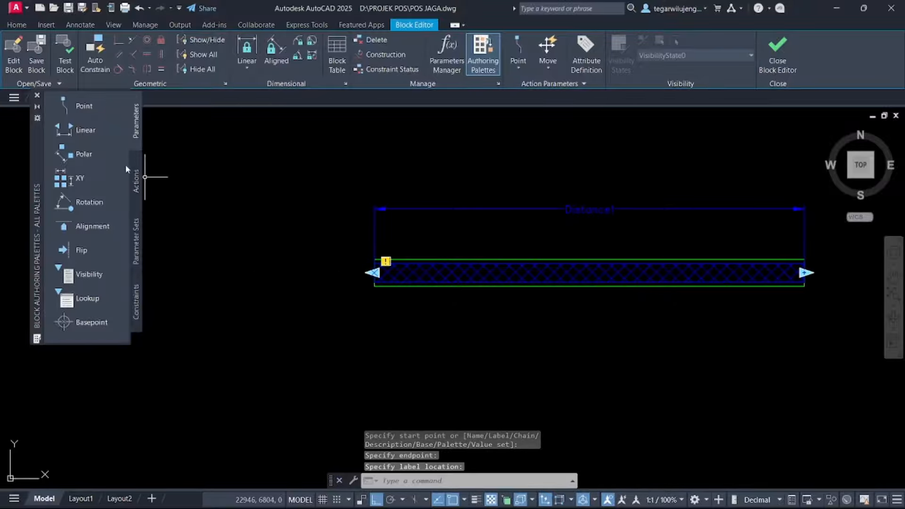
Assign a stretch action to the linear parameter's left point, framing the left wall end and including all wall objects
{"action": "left_click", "coordinate": [136, 179]}
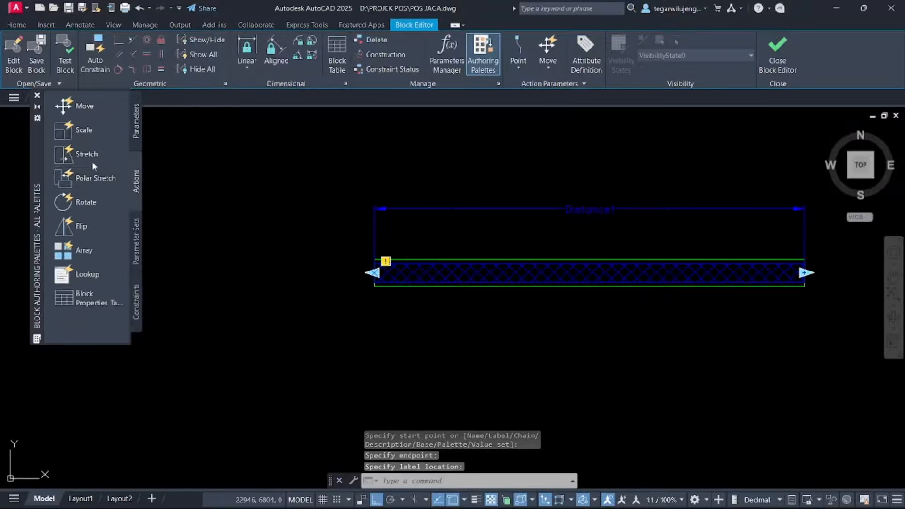
{"action": "left_click", "coordinate": [87, 154]}
{"action": "left_click", "coordinate": [376, 264]}
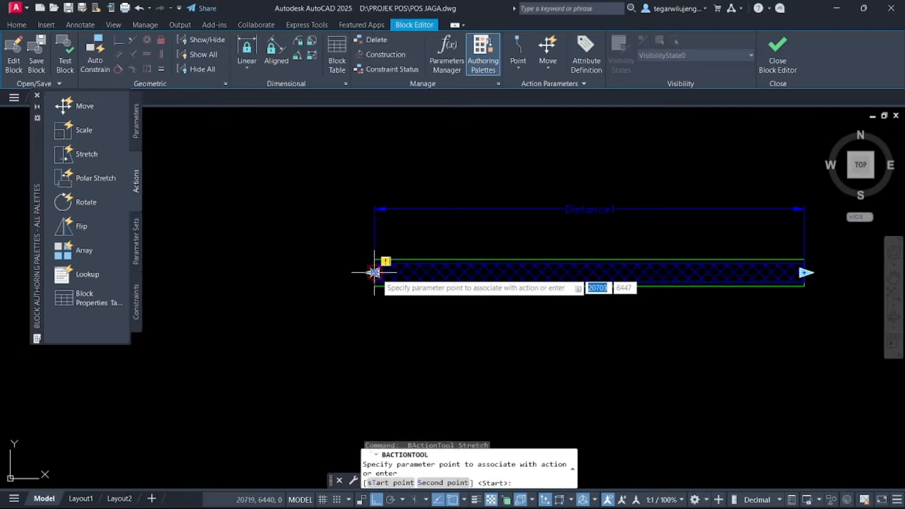
{"action": "left_click", "coordinate": [372, 273]}
{"action": "left_click", "coordinate": [350, 243]}
{"action": "left_click", "coordinate": [413, 314]}
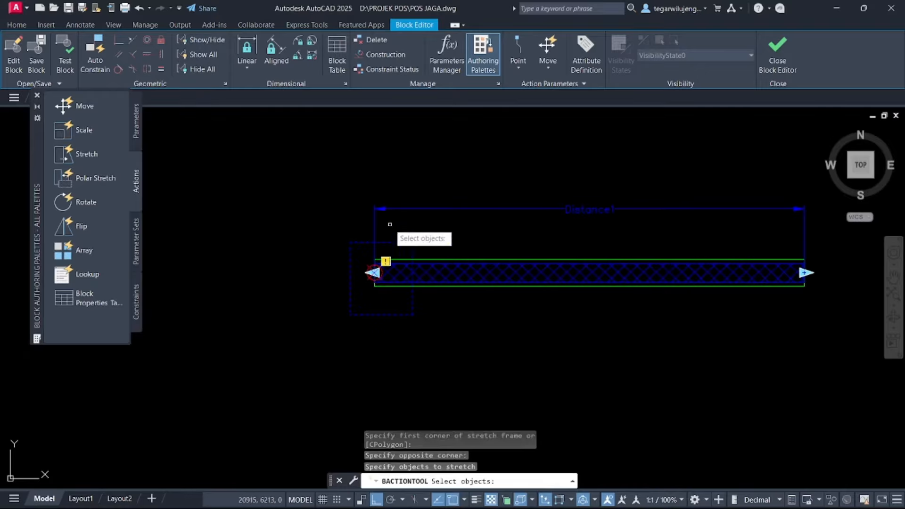
{"action": "left_click", "coordinate": [390, 224]}
{"action": "left_click", "coordinate": [364, 188]}
{"action": "left_click", "coordinate": [297, 214]}
{"action": "left_click", "coordinate": [833, 377]}
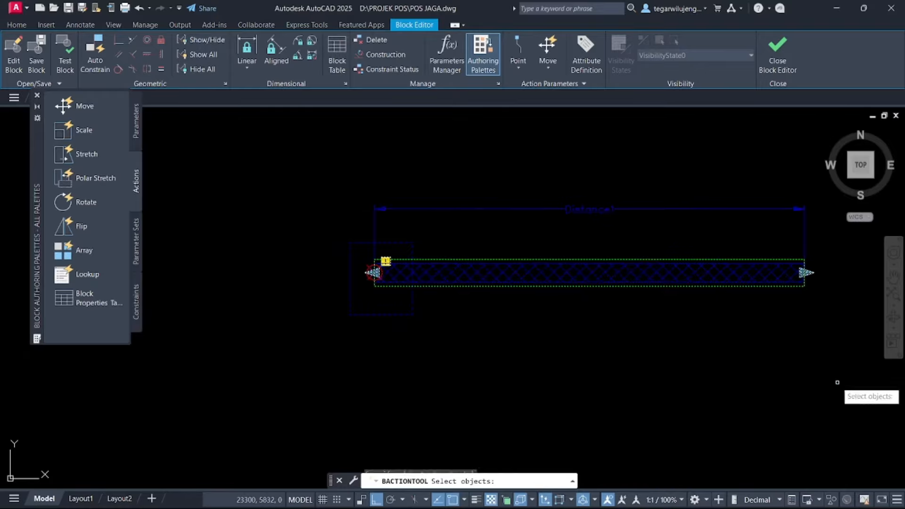
{"action": "key", "text": "Return"}
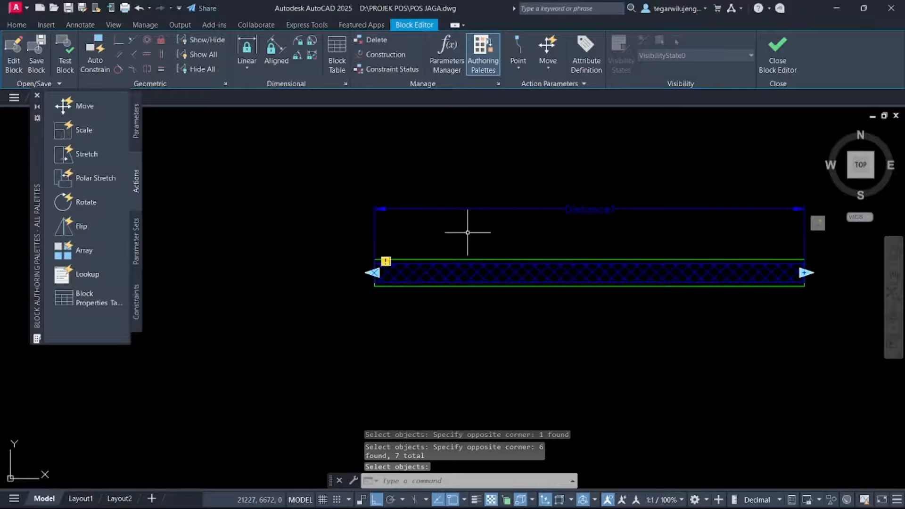
Assign a stretch action to the parameter's right point, framing that end with all wall objects, and close the block editor saving the changes
{"action": "left_click", "coordinate": [115, 152]}
{"action": "middle_click_drag", "start_coordinate": [571, 268], "coordinate": [457, 245]}
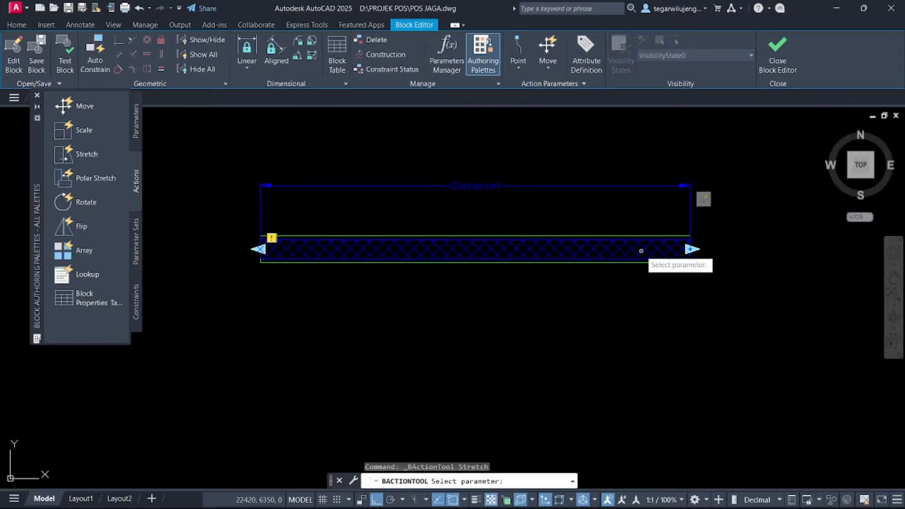
{"action": "scroll", "coordinate": [660, 246], "scroll_direction": "up", "scroll_amount": 4}
{"action": "left_click", "coordinate": [717, 255]}
{"action": "left_click", "coordinate": [728, 253]}
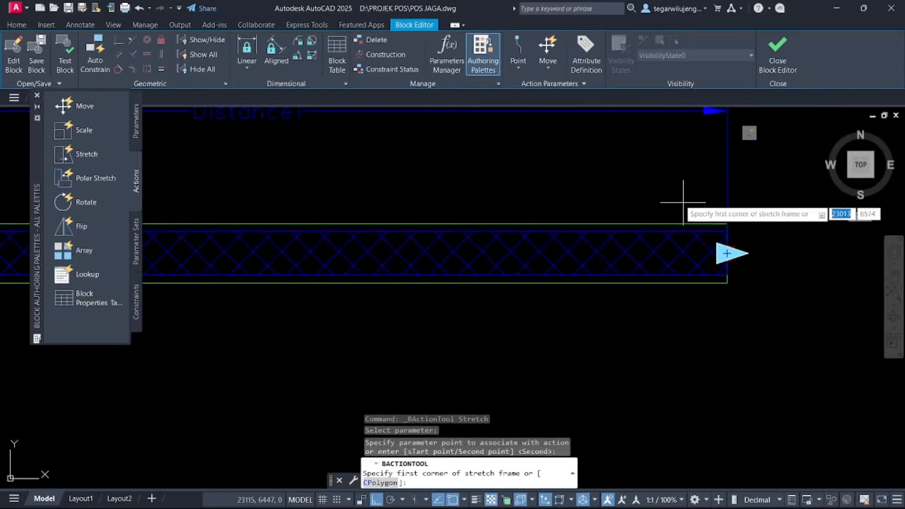
{"action": "left_click", "coordinate": [752, 321]}
{"action": "scroll", "coordinate": [731, 236], "scroll_direction": "down", "scroll_amount": 5}
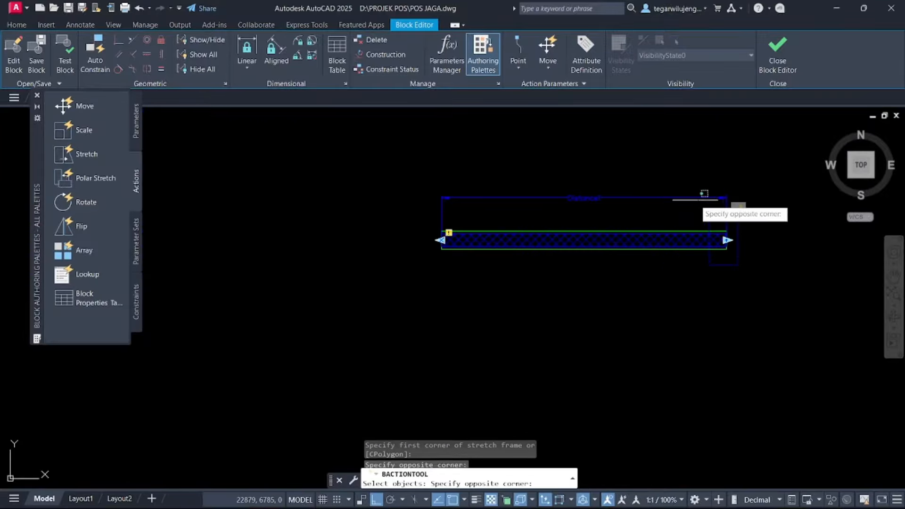
{"action": "left_click", "coordinate": [639, 178]}
{"action": "left_click", "coordinate": [394, 196]}
{"action": "left_click", "coordinate": [809, 334]}
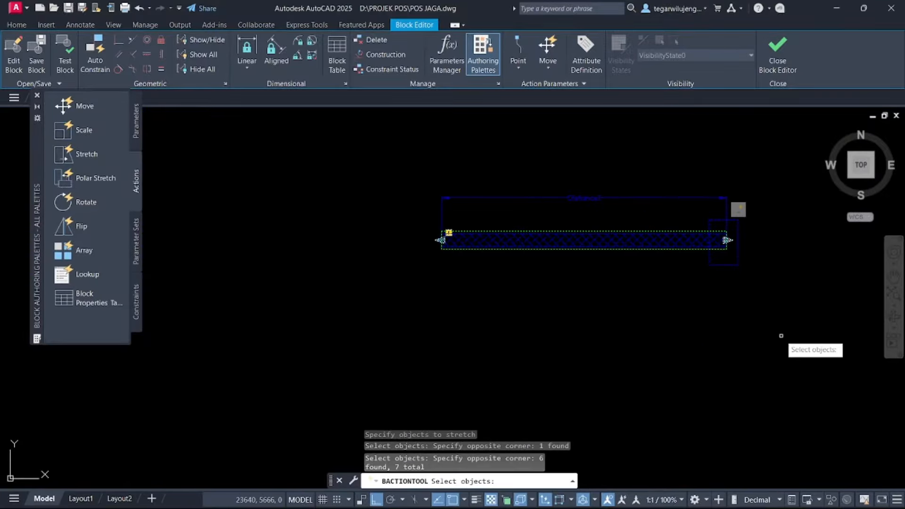
{"action": "key", "text": "Return"}
{"action": "left_click", "coordinate": [778, 54]}
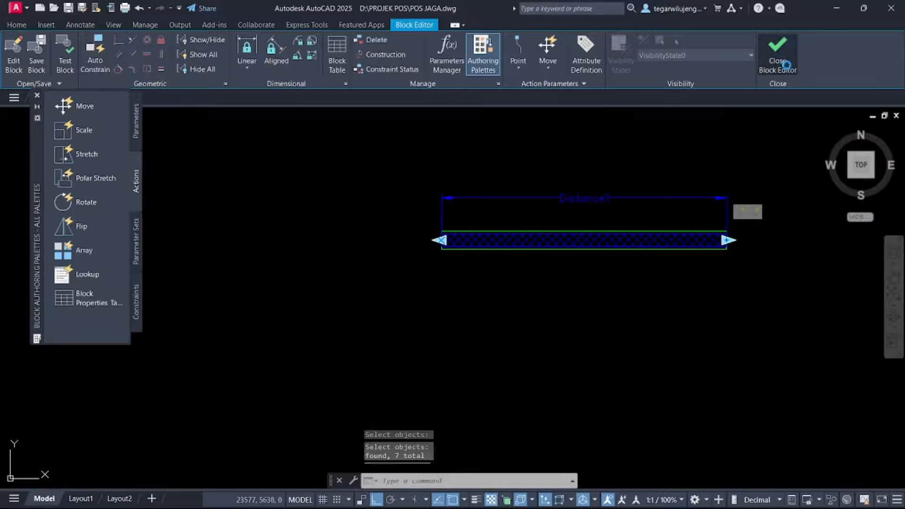
{"action": "left_click", "coordinate": [456, 236]}
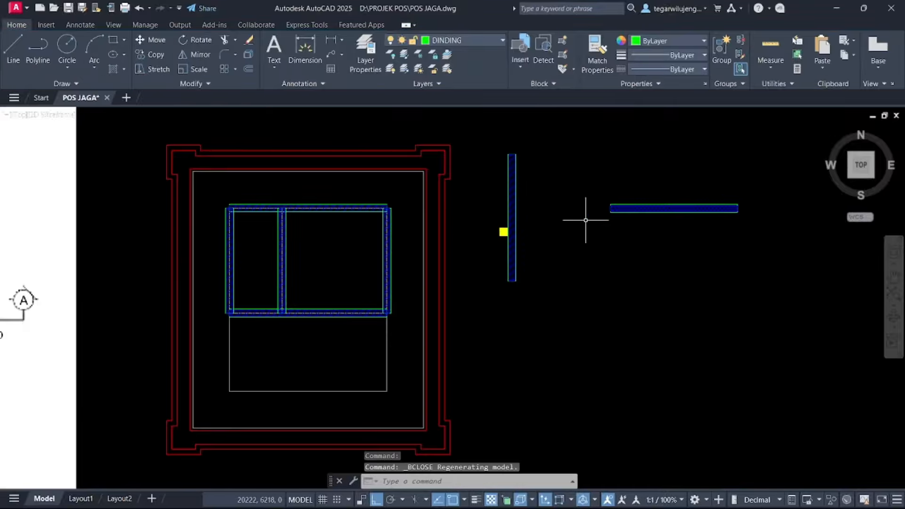
{"action": "scroll", "coordinate": [607, 208], "scroll_direction": "down", "scroll_amount": 2}
{"action": "scroll", "coordinate": [616, 211], "scroll_direction": "up", "scroll_amount": 5}
{"action": "left_click", "coordinate": [616, 210]}
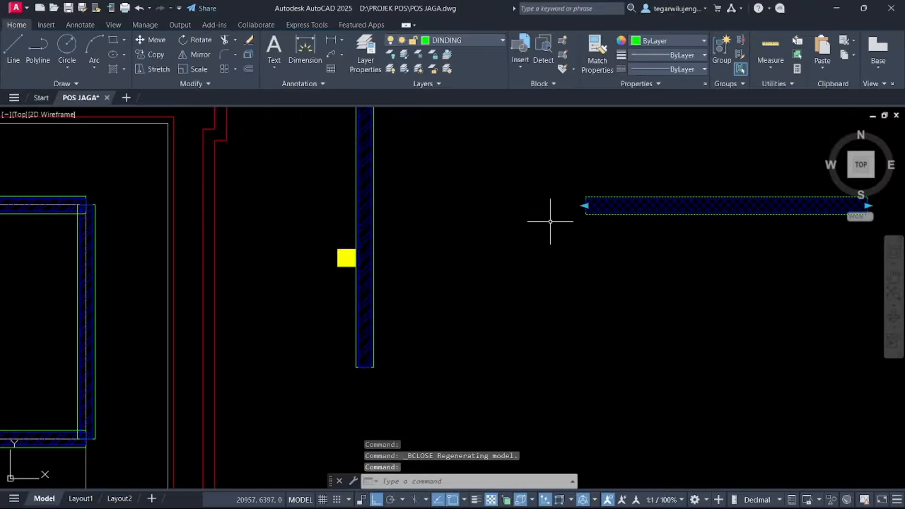
{"action": "scroll", "coordinate": [562, 260], "scroll_direction": "down", "scroll_amount": 2}
{"action": "mouse_move", "coordinate": [561, 259]}
{"action": "middle_mouse_down"}
{"action": "mouse_move", "coordinate": [624, 260]}
{"action": "mouse_move", "coordinate": [579, 247]}
{"action": "mouse_move", "coordinate": [648, 231]}
{"action": "middle_mouse_up"}
{"action": "key", "text": "Return"}
{"action": "key", "text": "Escape"}
Delete the left outer wall and the vertical partition wall from the floor plan
{"action": "scroll", "coordinate": [159, 265], "scroll_direction": "up", "scroll_amount": 2}
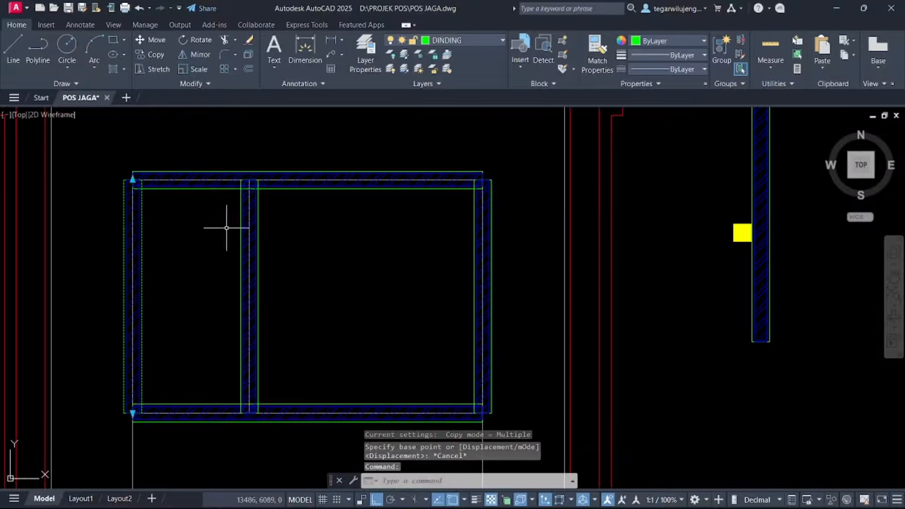
{"action": "left_click", "coordinate": [256, 230]}
{"action": "key", "text": "Delete"}
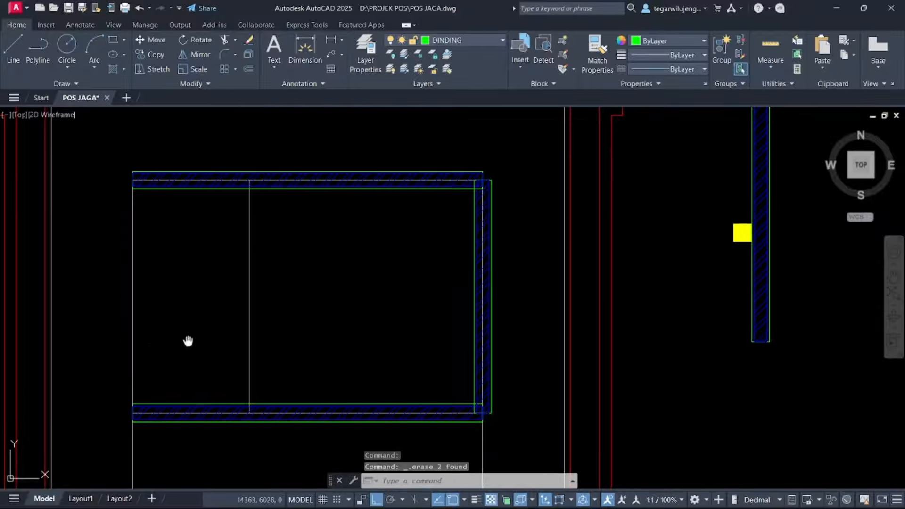
Shorten the plan's lower horizontal wall by stretching its left end to the inner vertical guide line
{"action": "middle_click_drag", "start_coordinate": [189, 341], "coordinate": [242, 309]}
{"action": "left_click", "coordinate": [226, 378]}
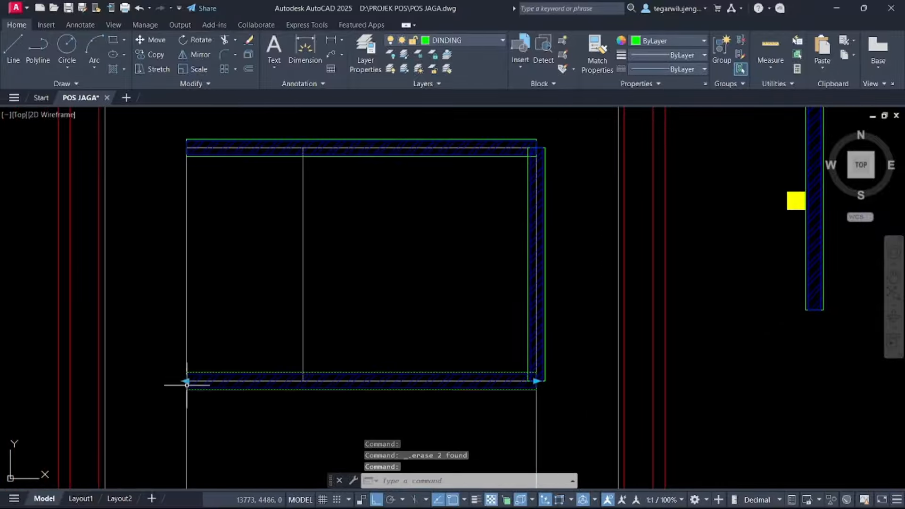
{"action": "left_click", "coordinate": [186, 381]}
{"action": "left_click", "coordinate": [303, 381]}
{"action": "key", "text": "Escape"}
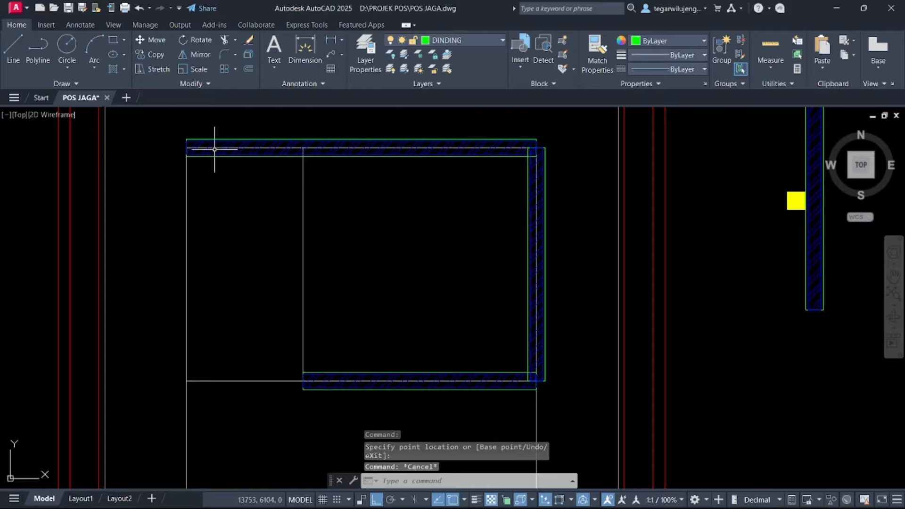
Shorten the plan's upper horizontal wall by stretching its left end to the inner vertical guide line
{"action": "left_click", "coordinate": [214, 142]}
{"action": "left_click", "coordinate": [186, 147]}
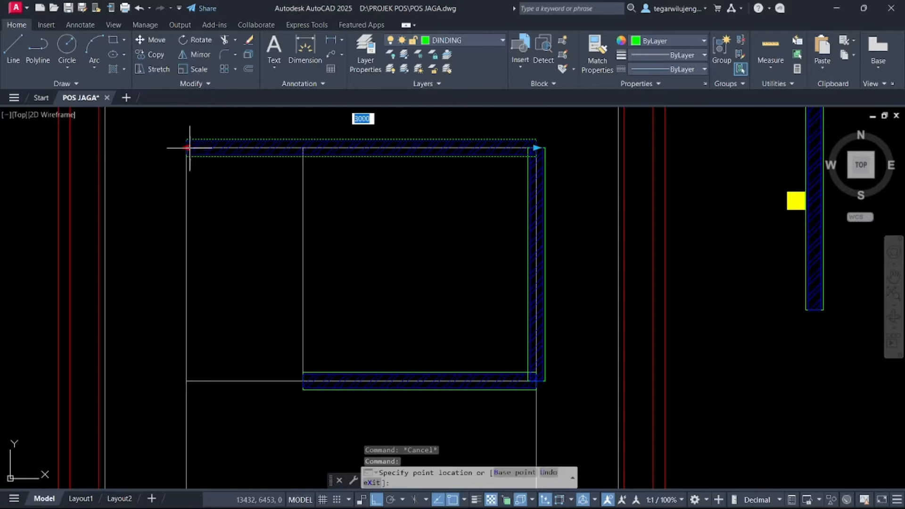
{"action": "left_click", "coordinate": [303, 148]}
{"action": "scroll", "coordinate": [317, 202], "scroll_direction": "down", "scroll_amount": 7}
{"action": "key", "text": "Escape"}
Copy the DINDING TRASRAM block by its right end midpoint to the left end of the upper horizontal wall
{"action": "left_click", "coordinate": [487, 188]}
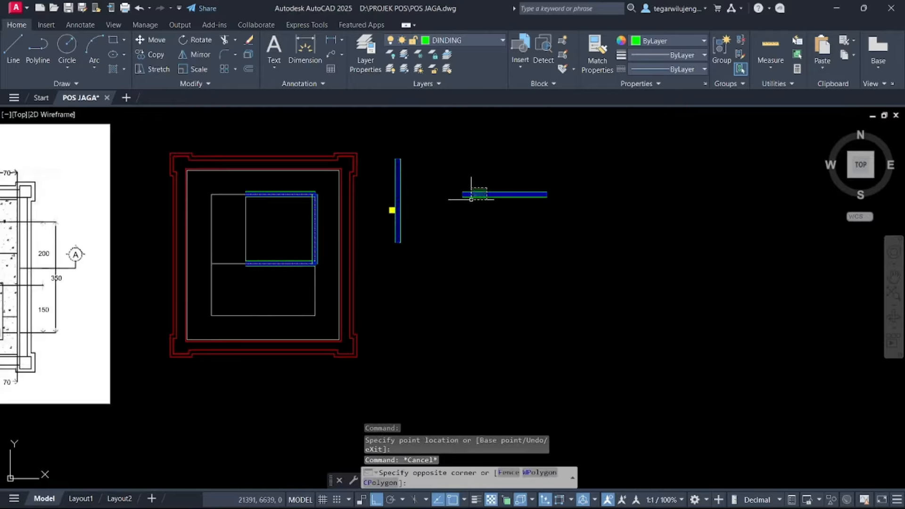
{"action": "left_click", "coordinate": [471, 200]}
{"action": "scroll", "coordinate": [488, 201], "scroll_direction": "up", "scroll_amount": 5}
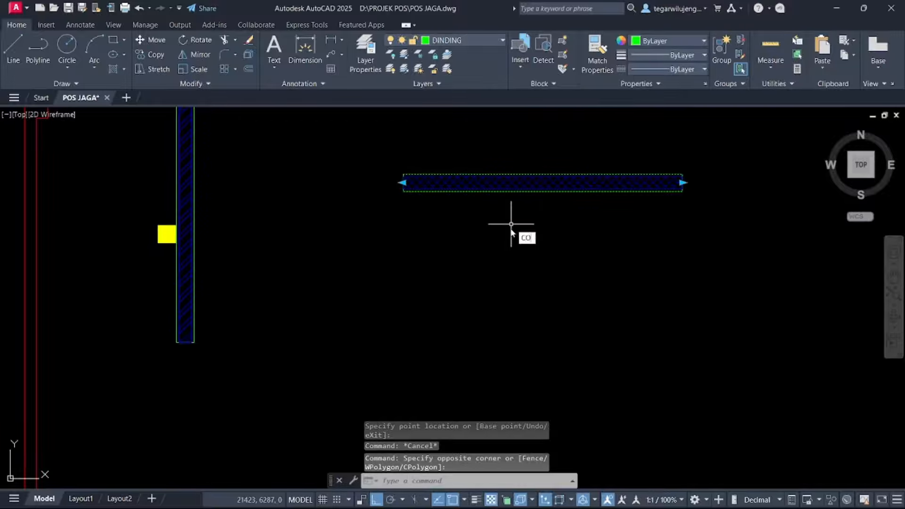
{"action": "key", "text": "space"}
{"action": "left_click", "coordinate": [682, 183]}
{"action": "middle_click_drag", "start_coordinate": [514, 227], "coordinate": [881, 218]}
{"action": "scroll", "coordinate": [613, 225], "scroll_direction": "down", "scroll_amount": 2}
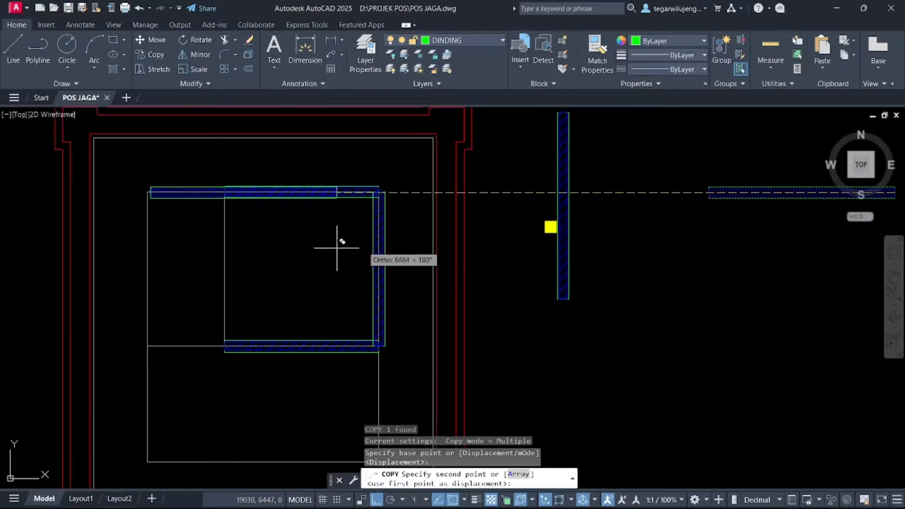
{"action": "middle_click_drag", "start_coordinate": [280, 238], "coordinate": [380, 213]}
{"action": "scroll", "coordinate": [324, 171], "scroll_direction": "up", "scroll_amount": 5}
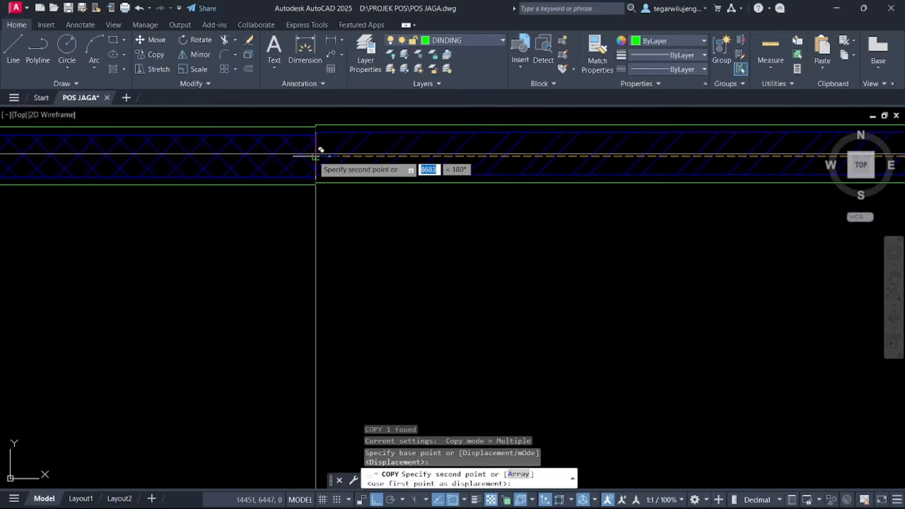
{"action": "left_click", "coordinate": [317, 153]}
Place another DINDING TRASRAM copy at the left end of the lower horizontal wall and finish copying
{"action": "scroll", "coordinate": [330, 189], "scroll_direction": "down", "scroll_amount": 4}
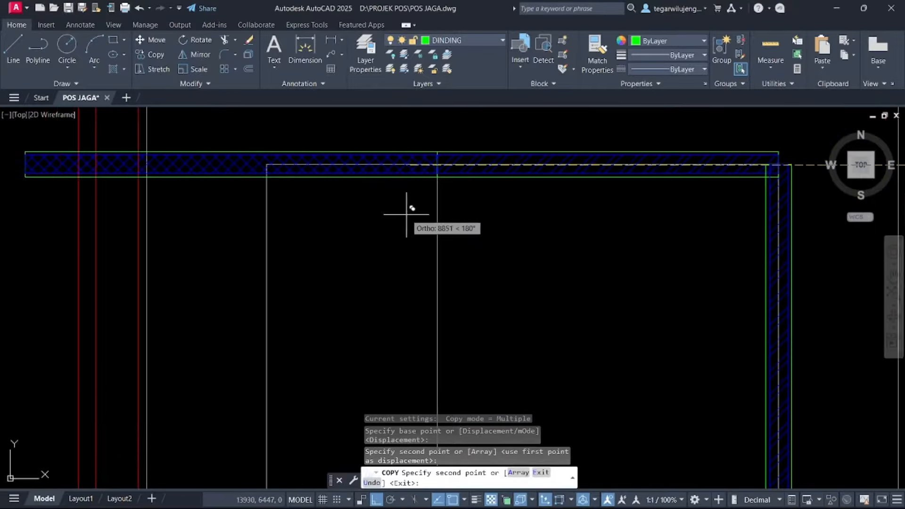
{"action": "scroll", "coordinate": [406, 214], "scroll_direction": "down", "scroll_amount": 4}
{"action": "middle_click_drag", "start_coordinate": [404, 228], "coordinate": [435, 160]}
{"action": "scroll", "coordinate": [461, 263], "scroll_direction": "up", "scroll_amount": 6}
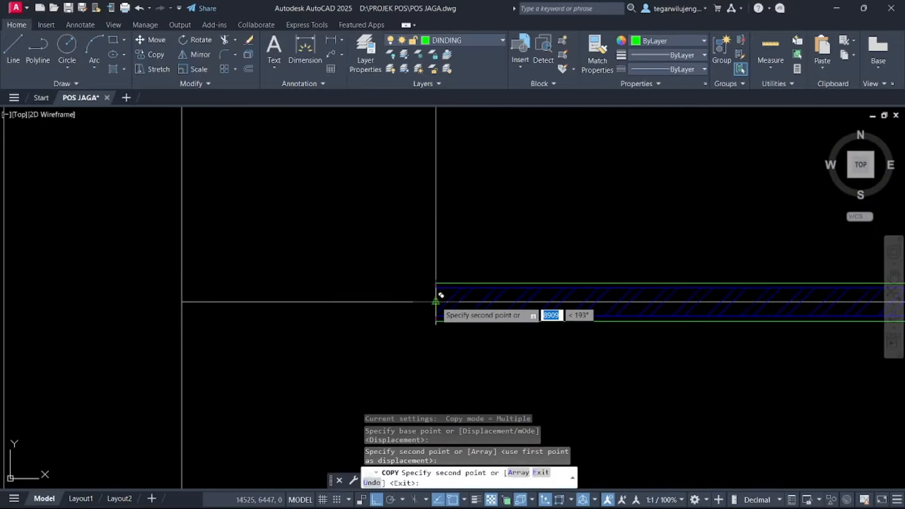
{"action": "left_click", "coordinate": [436, 301]}
{"action": "scroll", "coordinate": [435, 300], "scroll_direction": "down", "scroll_amount": 6}
{"action": "key", "text": "Escape"}
{"action": "left_click", "coordinate": [355, 201]}
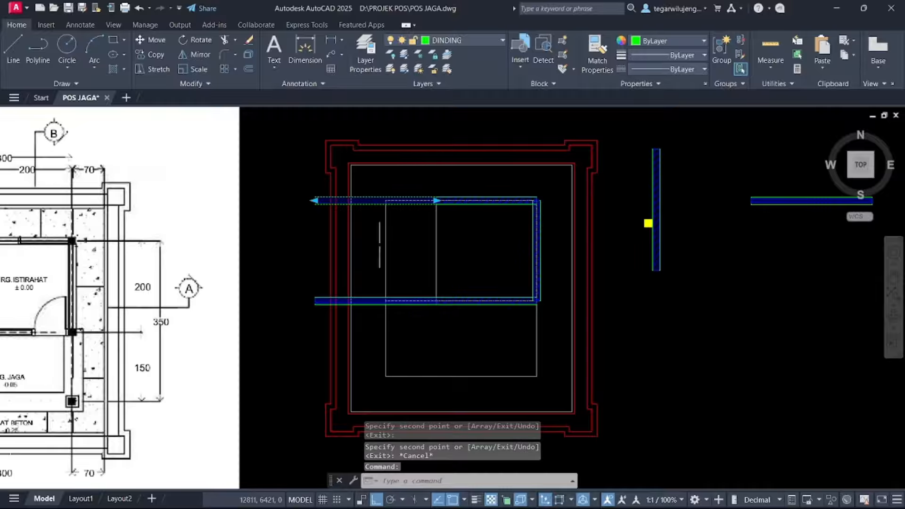
{"action": "scroll", "coordinate": [381, 247], "scroll_direction": "down", "scroll_amount": 4}
{"action": "key", "text": "Escape"}
Rotate the spare horizontal DINDING TRASRAM block beside the plan by 270° so it stands vertically
{"action": "left_click", "coordinate": [472, 236]}
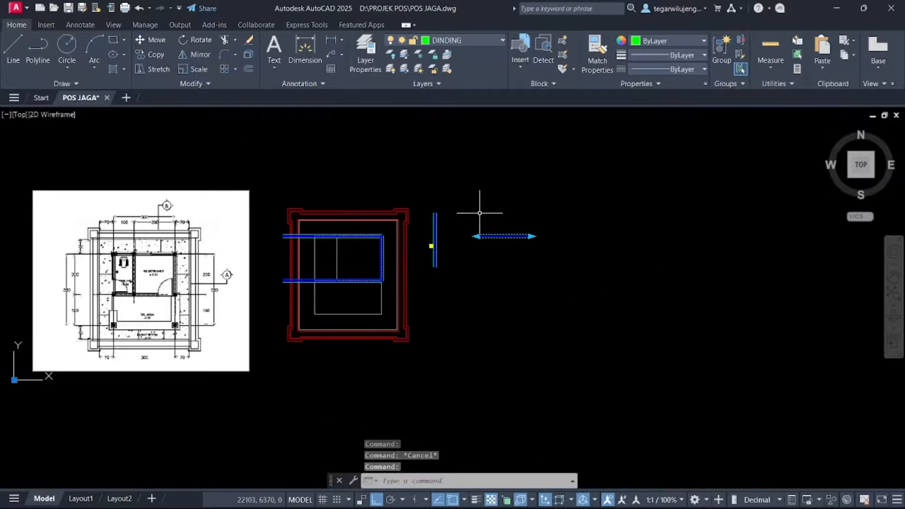
{"action": "key", "text": "Return"}
{"action": "left_click", "coordinate": [514, 259]}
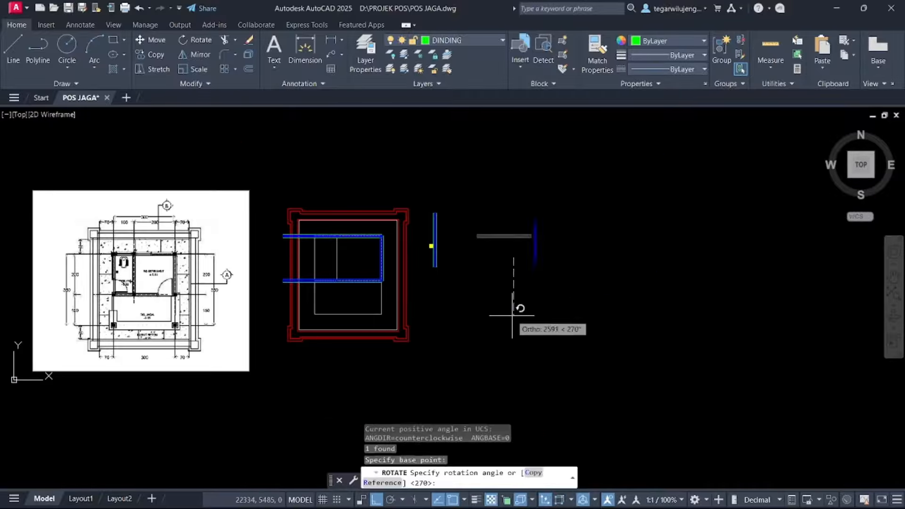
{"action": "left_click", "coordinate": [512, 314]}
Copy the vertical DINDING TRASRAM block by its lower end midpoint to the inner vertical guide's intersection with the lower wall
{"action": "left_click", "coordinate": [546, 277]}
{"action": "left_click", "coordinate": [518, 246]}
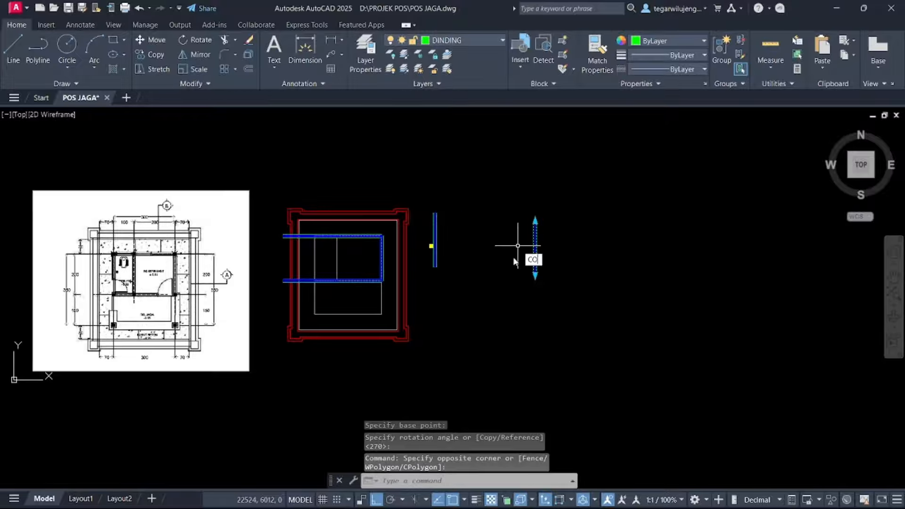
{"action": "key", "text": "Return"}
{"action": "scroll", "coordinate": [535, 274], "scroll_direction": "up", "scroll_amount": 6}
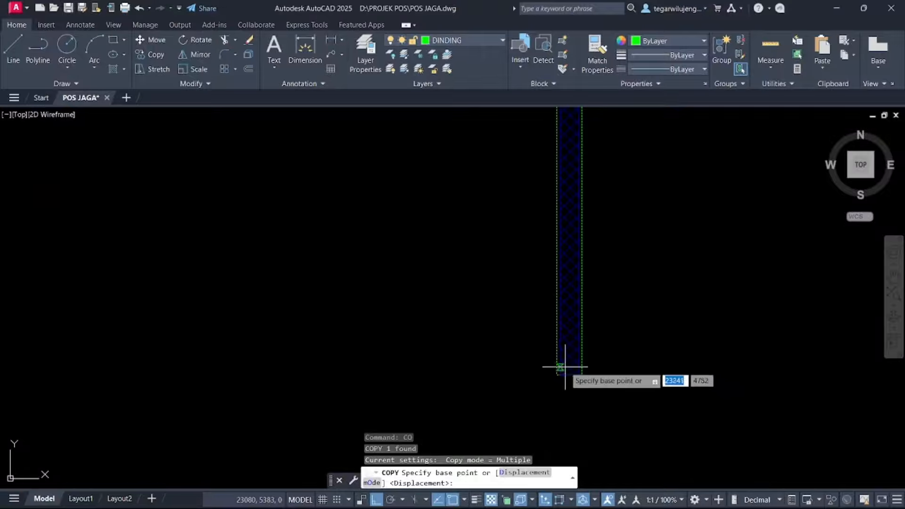
{"action": "left_click", "coordinate": [570, 376]}
{"action": "scroll", "coordinate": [510, 339], "scroll_direction": "down", "scroll_amount": 5}
{"action": "middle_click_drag", "start_coordinate": [511, 338], "coordinate": [675, 279]}
{"action": "key", "text": "F8"}
{"action": "scroll", "coordinate": [397, 309], "scroll_direction": "up", "scroll_amount": 4}
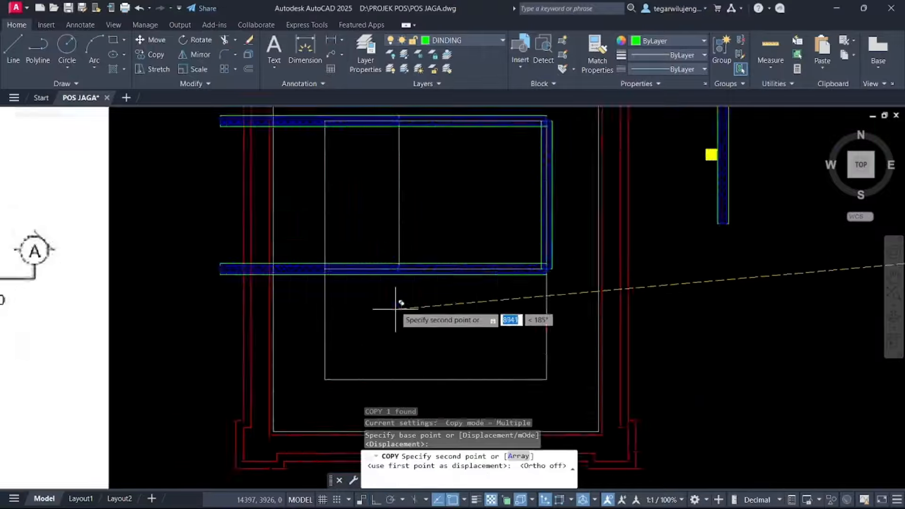
{"action": "scroll", "coordinate": [405, 246], "scroll_direction": "up", "scroll_amount": 5}
{"action": "left_click", "coordinate": [383, 264]}
Place another vertical DINDING TRASRAM copy at the left end of the lower wall's guide line and finish copying
{"action": "middle_click_drag", "start_coordinate": [383, 264], "coordinate": [649, 255]}
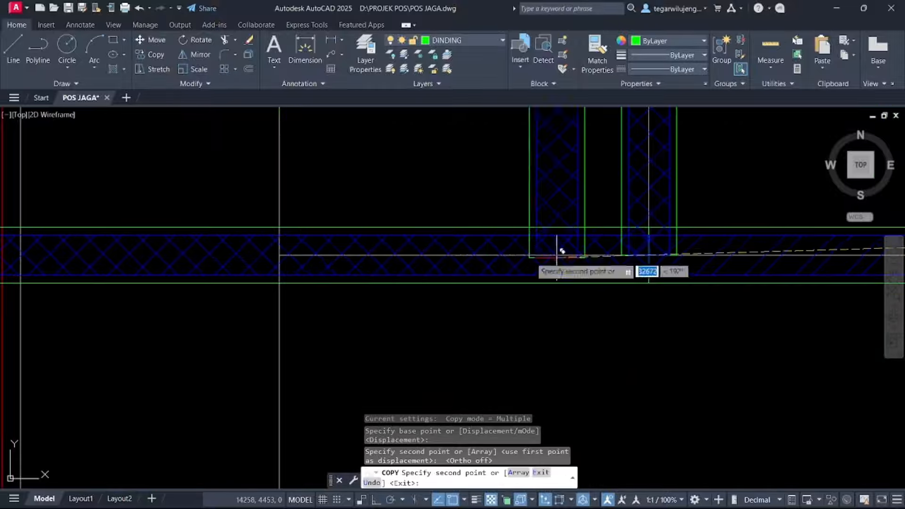
{"action": "left_click", "coordinate": [278, 248]}
{"action": "scroll", "coordinate": [334, 318], "scroll_direction": "down", "scroll_amount": 5}
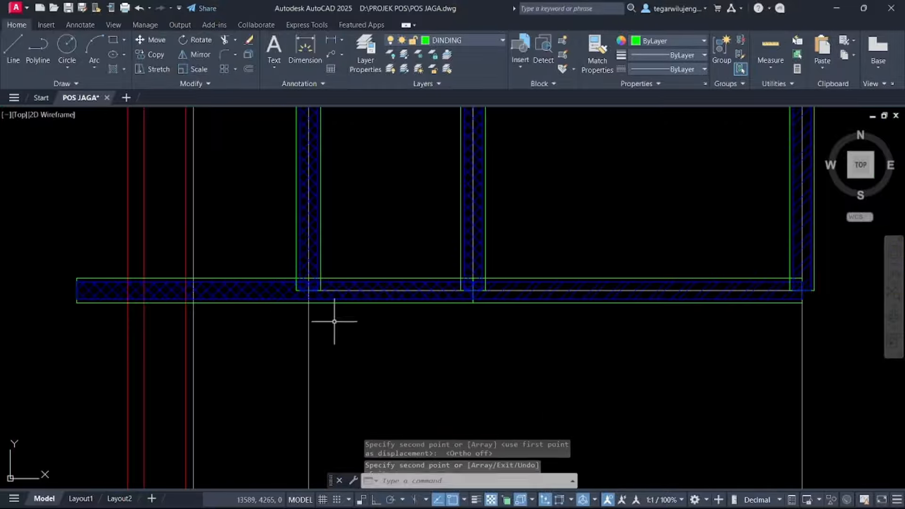
{"action": "key", "text": "Escape"}
Shorten the left vertical wall by stretching its upper end to the guide rectangle's upper left corner
{"action": "middle_click_drag", "start_coordinate": [312, 208], "coordinate": [407, 294]}
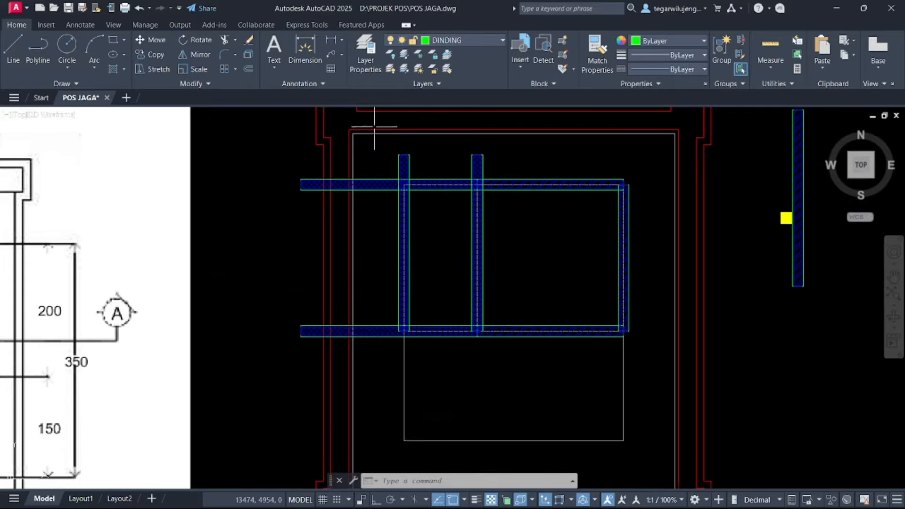
{"action": "scroll", "coordinate": [415, 167], "scroll_direction": "up", "scroll_amount": 4}
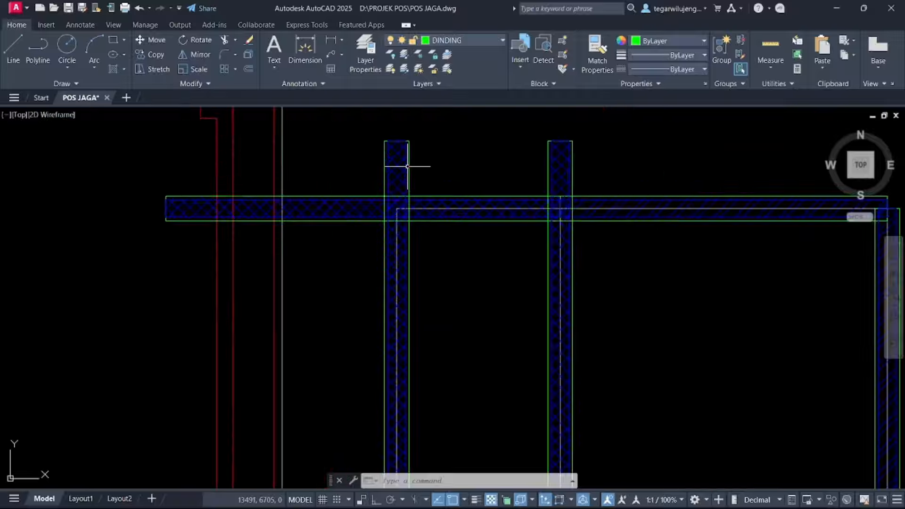
{"action": "left_click", "coordinate": [396, 141]}
{"action": "scroll", "coordinate": [399, 216], "scroll_direction": "up", "scroll_amount": 4}
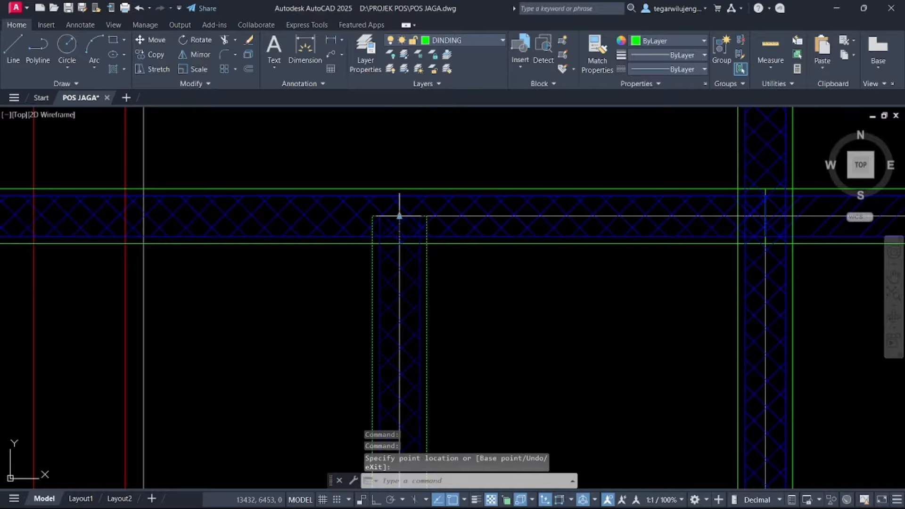
{"action": "scroll", "coordinate": [399, 216], "scroll_direction": "down", "scroll_amount": 8}
{"action": "left_click", "coordinate": [399, 215]}
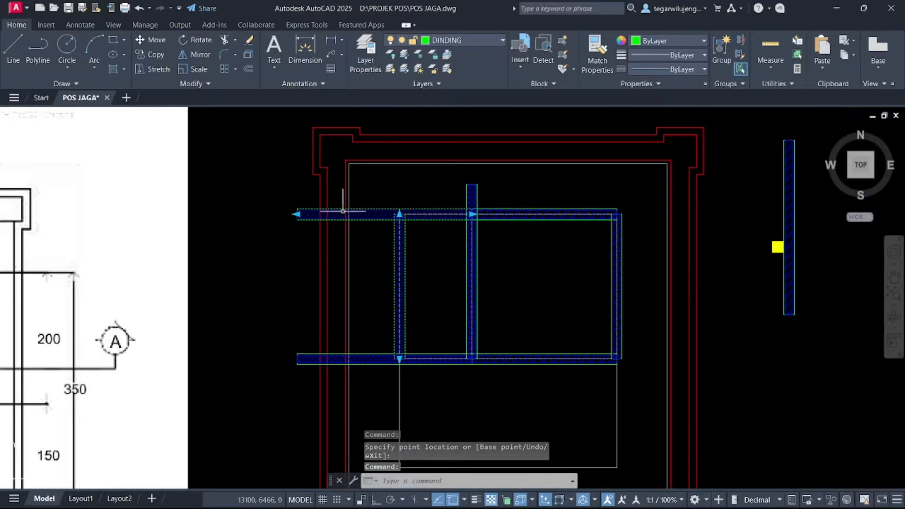
Shorten the upper DINDING TRASRAM wall by stretching its left end to the guide rectangle's upper left corner
{"action": "left_click", "coordinate": [297, 214]}
{"action": "scroll", "coordinate": [370, 226], "scroll_direction": "up", "scroll_amount": 8}
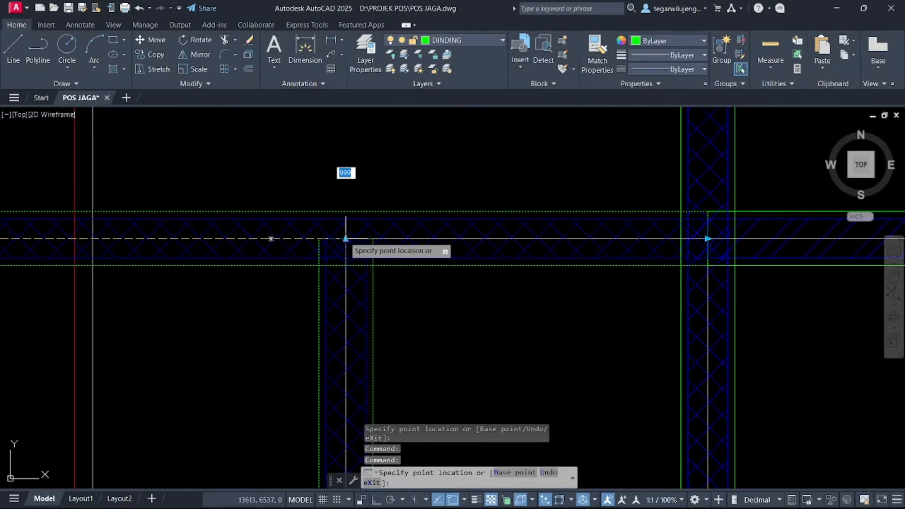
{"action": "scroll", "coordinate": [383, 248], "scroll_direction": "down", "scroll_amount": 6}
{"action": "key", "text": "Escape"}
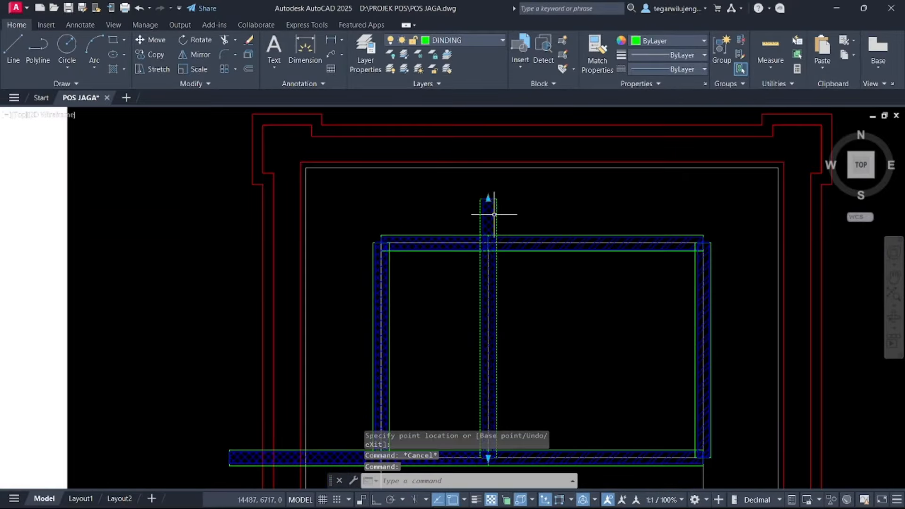
Shorten the middle vertical wall by stretching its upper end to the upper wall's centerline
{"action": "left_click", "coordinate": [488, 199]}
{"action": "left_click", "coordinate": [488, 243]}
{"action": "middle_click_drag", "start_coordinate": [479, 268], "coordinate": [477, 134]}
{"action": "key", "text": "Escape"}
Shorten the lower DINDING TRASRAM wall by stretching its left end to the left vertical guide line
{"action": "left_click", "coordinate": [358, 325]}
{"action": "left_click", "coordinate": [228, 324]}
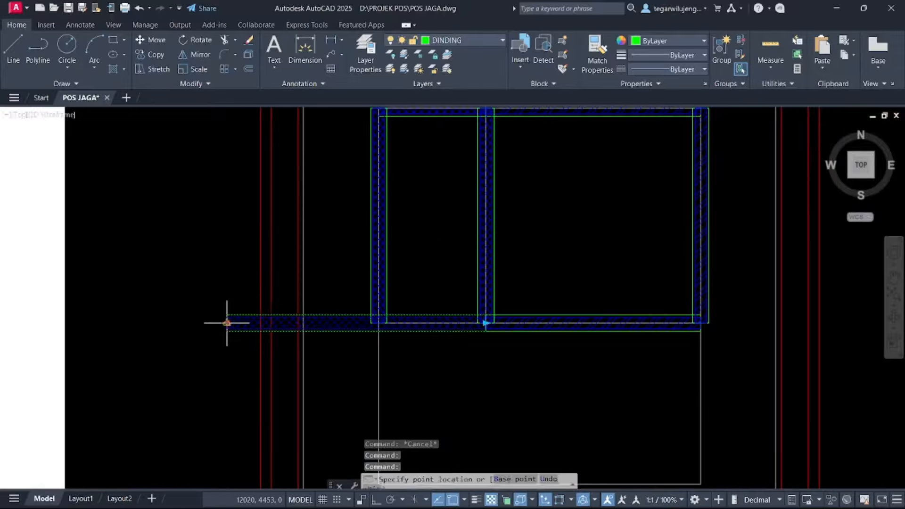
{"action": "key", "text": "Escape"}
Copy the yellow column by its center to the upper right wall corner of the plan
{"action": "scroll", "coordinate": [375, 328], "scroll_direction": "down", "scroll_amount": 6}
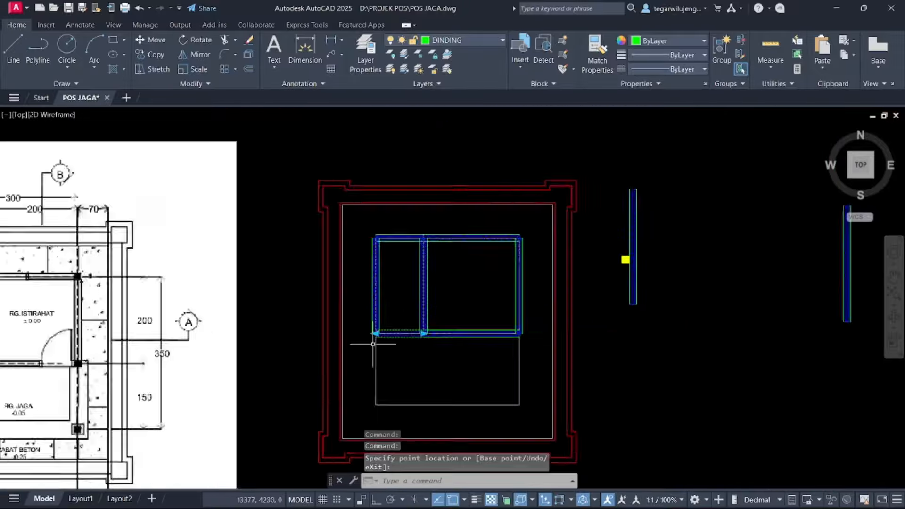
{"action": "scroll", "coordinate": [531, 285], "scroll_direction": "up", "scroll_amount": 5}
{"action": "left_click_drag", "start_coordinate": [529, 263], "coordinate": [604, 348]}
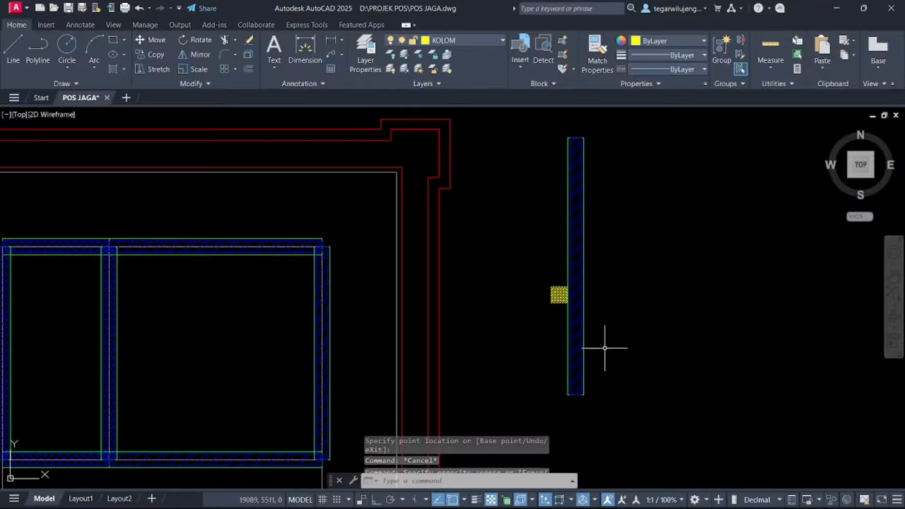
{"action": "key", "text": "Return"}
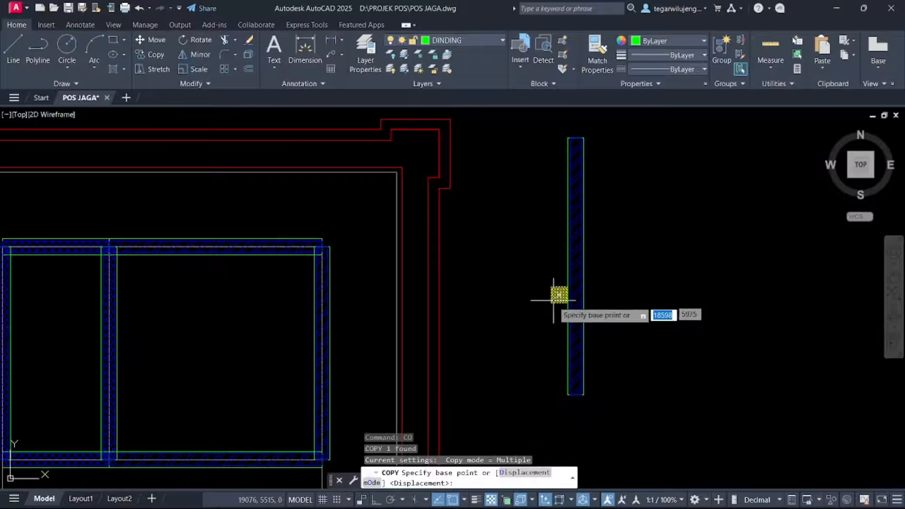
{"action": "scroll", "coordinate": [560, 297], "scroll_direction": "up", "scroll_amount": 3}
{"action": "left_click", "coordinate": [555, 280]}
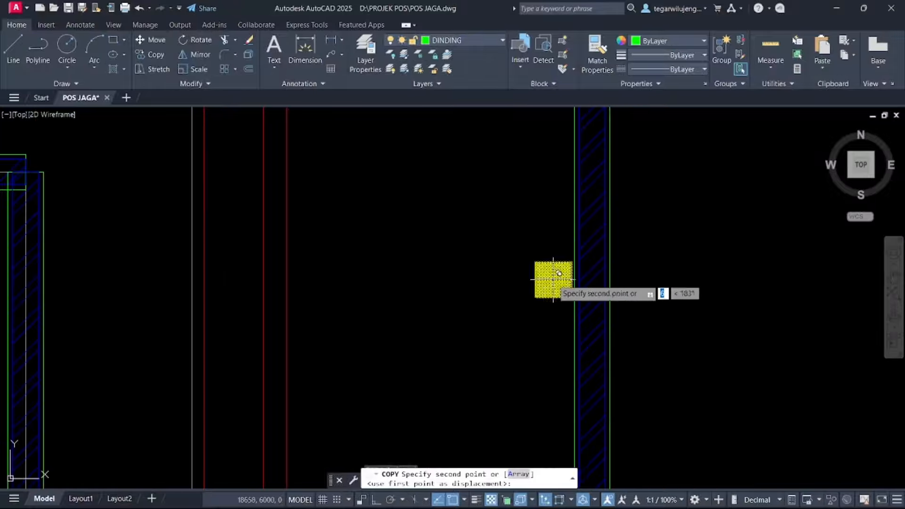
{"action": "scroll", "coordinate": [428, 279], "scroll_direction": "down", "scroll_amount": 5}
{"action": "scroll", "coordinate": [422, 262], "scroll_direction": "up", "scroll_amount": 6}
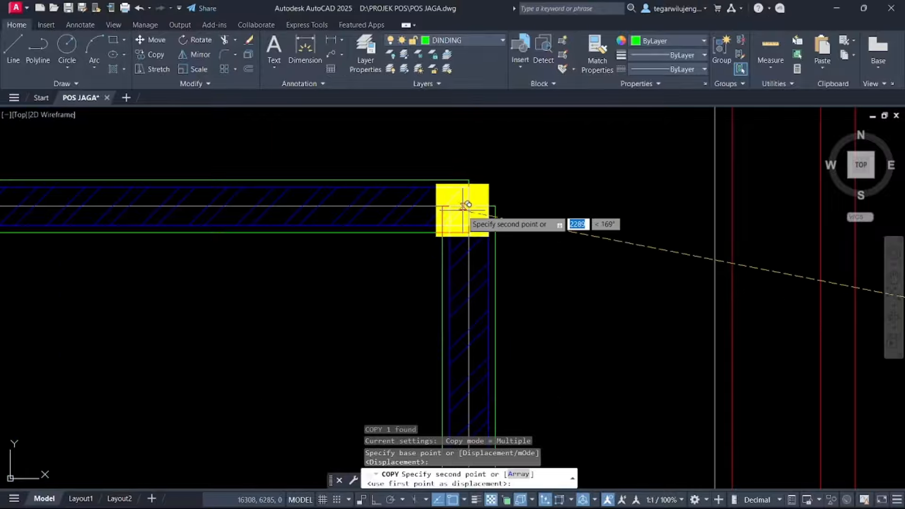
{"action": "left_click", "coordinate": [469, 204]}
Place column copies at the upper wall's junction with the middle wall and at the upper left corner
{"action": "scroll", "coordinate": [469, 205], "scroll_direction": "down", "scroll_amount": 4}
{"action": "scroll", "coordinate": [408, 212], "scroll_direction": "up", "scroll_amount": 5}
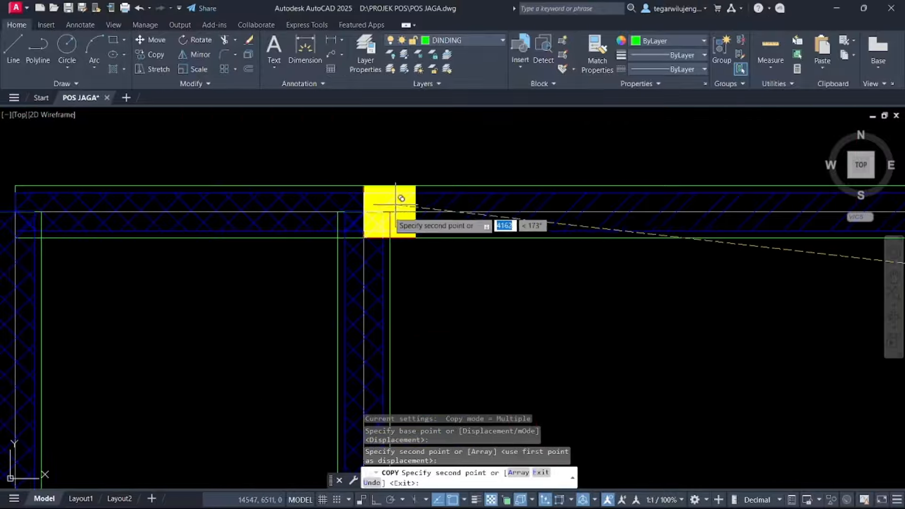
{"action": "left_click", "coordinate": [394, 198]}
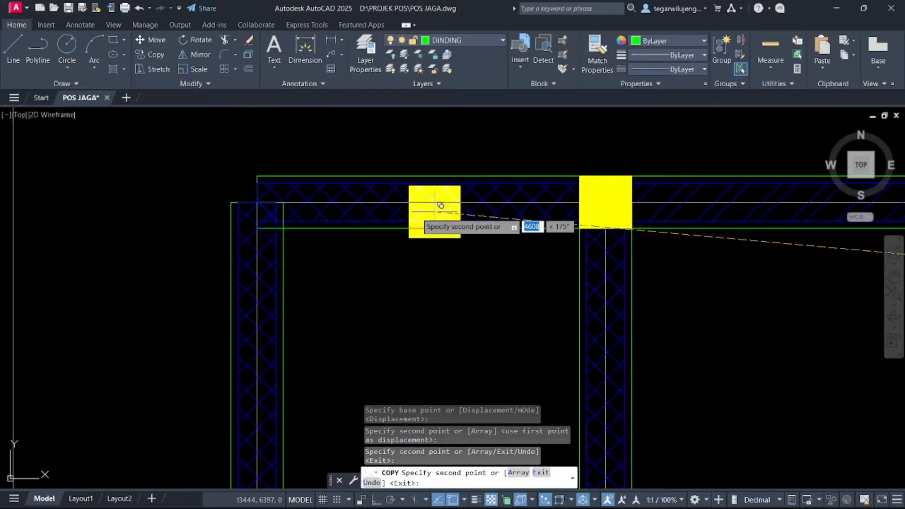
{"action": "left_click", "coordinate": [258, 203]}
Place column copies at the lower wall's left corner and at its junction with the middle wall
{"action": "scroll", "coordinate": [326, 261], "scroll_direction": "down", "scroll_amount": 5}
{"action": "middle_click_drag", "start_coordinate": [332, 424], "coordinate": [407, 294]}
{"action": "scroll", "coordinate": [380, 308], "scroll_direction": "up", "scroll_amount": 5}
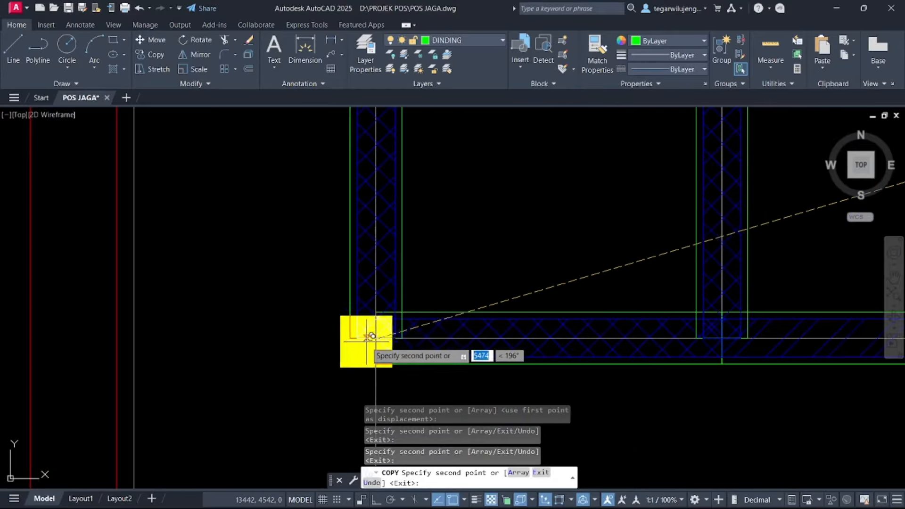
{"action": "left_click", "coordinate": [376, 337]}
{"action": "scroll", "coordinate": [378, 334], "scroll_direction": "down", "scroll_amount": 5}
{"action": "middle_click_drag", "start_coordinate": [384, 328], "coordinate": [374, 287]}
{"action": "scroll", "coordinate": [415, 264], "scroll_direction": "up", "scroll_amount": 4}
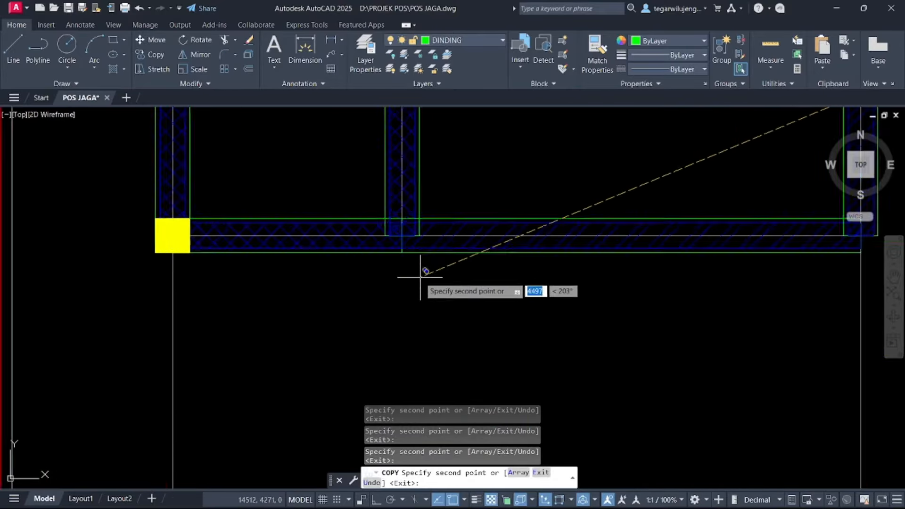
{"action": "left_click", "coordinate": [392, 214]}
Place a column copy at the lower wall's right corner and finish copying
{"action": "scroll", "coordinate": [366, 248], "scroll_direction": "down", "scroll_amount": 5}
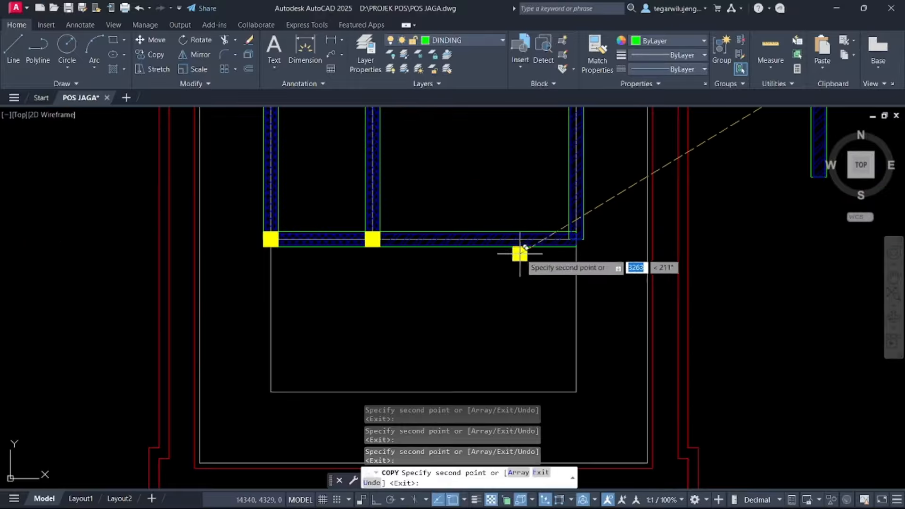
{"action": "scroll", "coordinate": [535, 240], "scroll_direction": "up", "scroll_amount": 5}
{"action": "left_click", "coordinate": [659, 235]}
{"action": "scroll", "coordinate": [599, 283], "scroll_direction": "down", "scroll_amount": 5}
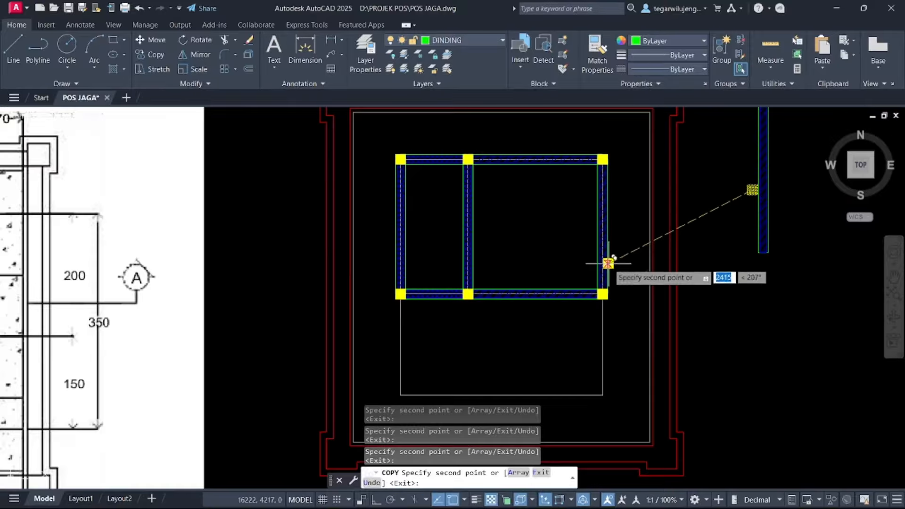
{"action": "key", "text": "Escape"}
Copy the column at the lower wall's left corner by its center to both bottom corners of the guide rectangle
{"action": "scroll", "coordinate": [627, 425], "scroll_direction": "down", "scroll_amount": 3}
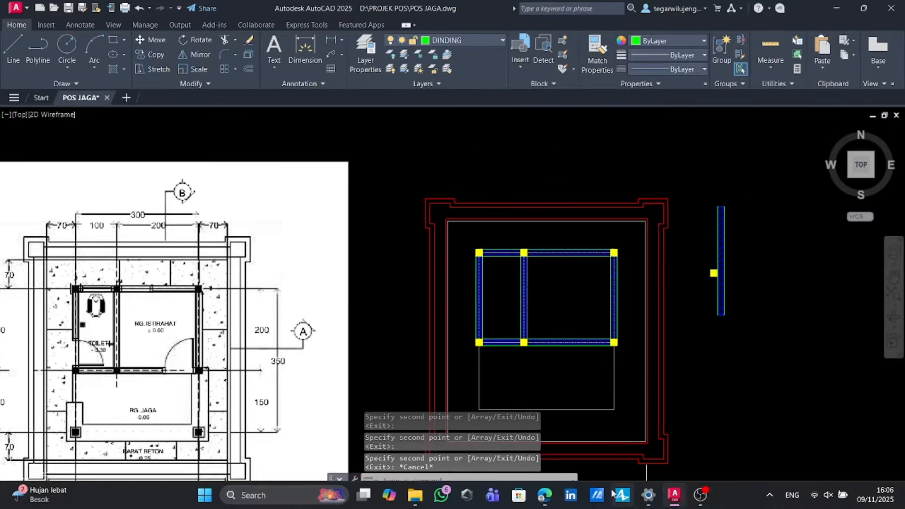
{"action": "scroll", "coordinate": [481, 406], "scroll_direction": "up", "scroll_amount": 4}
{"action": "left_click", "coordinate": [462, 241]}
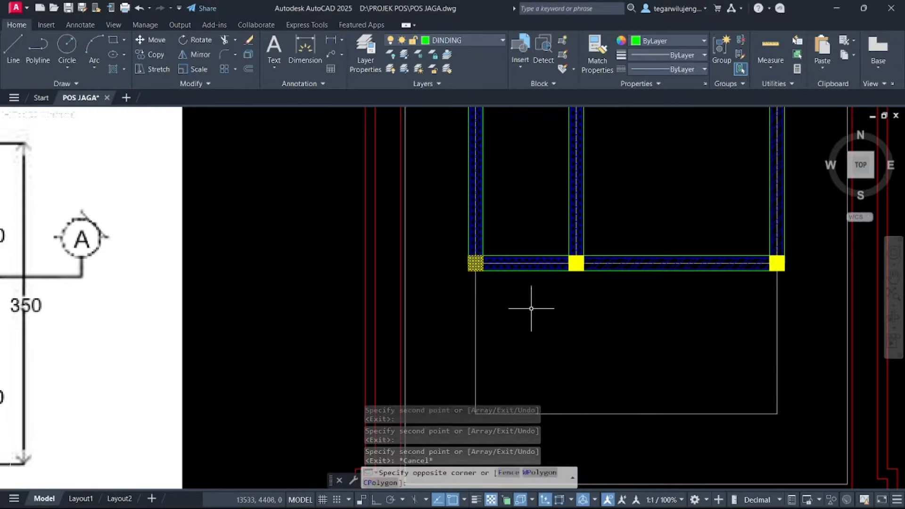
{"action": "left_click", "coordinate": [531, 308]}
{"action": "type", "text": "co"}
{"action": "key", "text": "Return"}
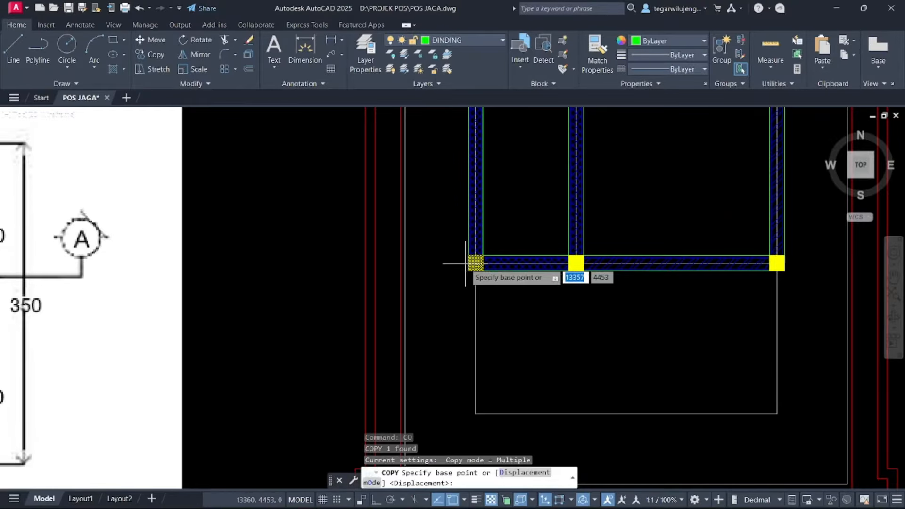
{"action": "scroll", "coordinate": [477, 263], "scroll_direction": "up", "scroll_amount": 2}
{"action": "scroll", "coordinate": [479, 263], "scroll_direction": "up", "scroll_amount": 5}
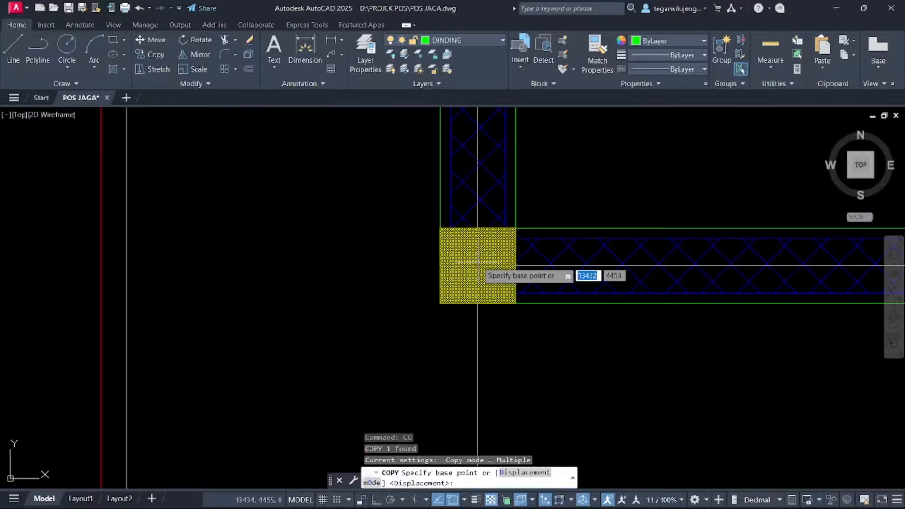
{"action": "left_click", "coordinate": [478, 265]}
{"action": "scroll", "coordinate": [478, 265], "scroll_direction": "down", "scroll_amount": 5}
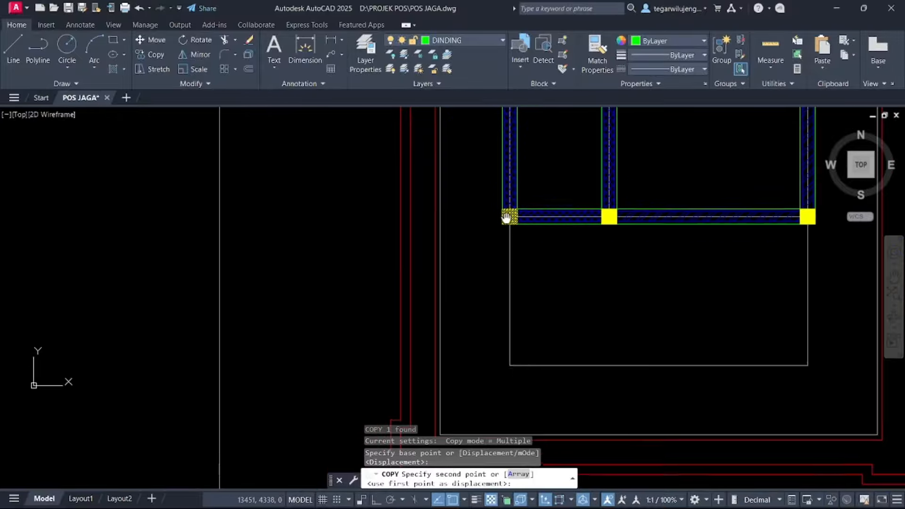
{"action": "left_click", "coordinate": [808, 364]}
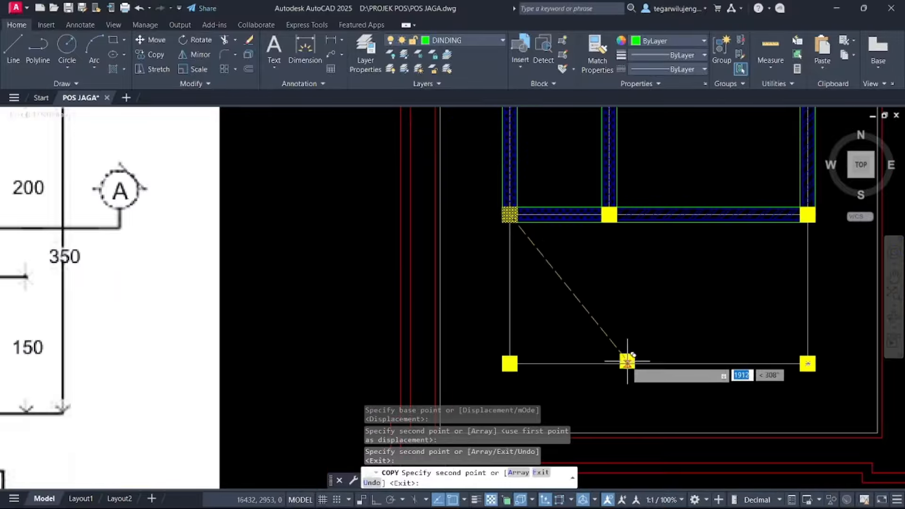
{"action": "scroll", "coordinate": [628, 363], "scroll_direction": "down", "scroll_amount": 5}
{"action": "key", "text": "Escape"}
Create a new layer named GARIS TAMPAK and set its colour to blue
{"action": "scroll", "coordinate": [324, 301], "scroll_direction": "up", "scroll_amount": 5}
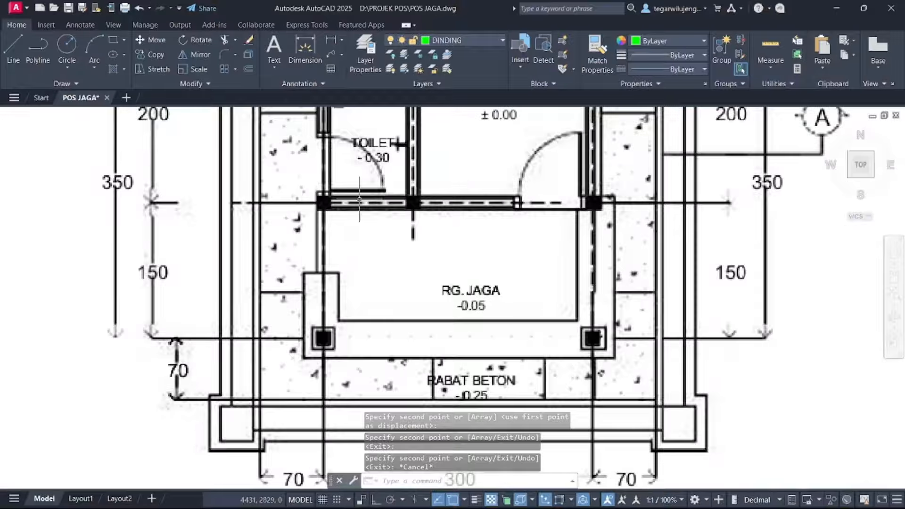
{"action": "left_click", "coordinate": [366, 47]}
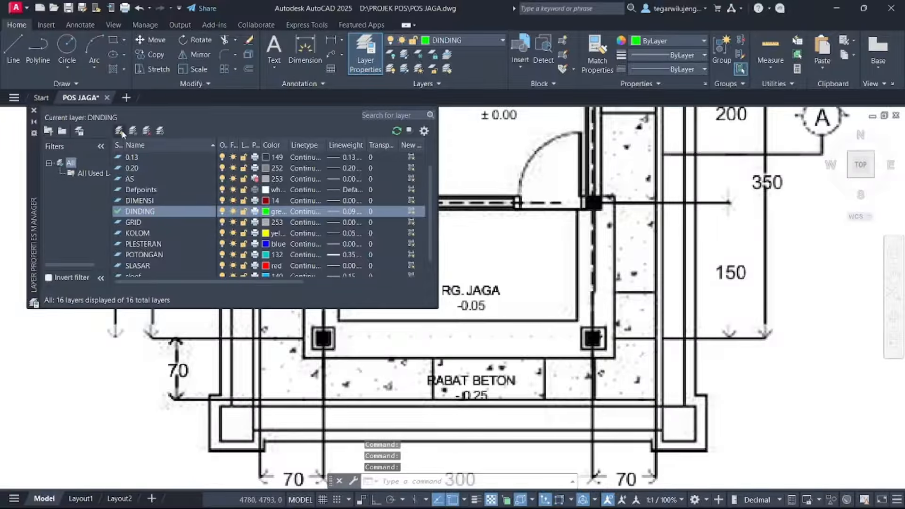
{"action": "left_click", "coordinate": [120, 131]}
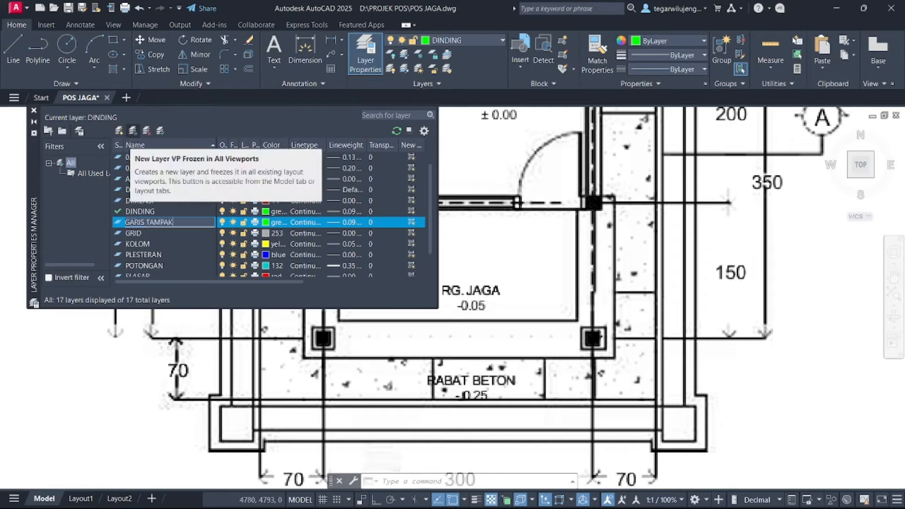
{"action": "left_click", "coordinate": [269, 224]}
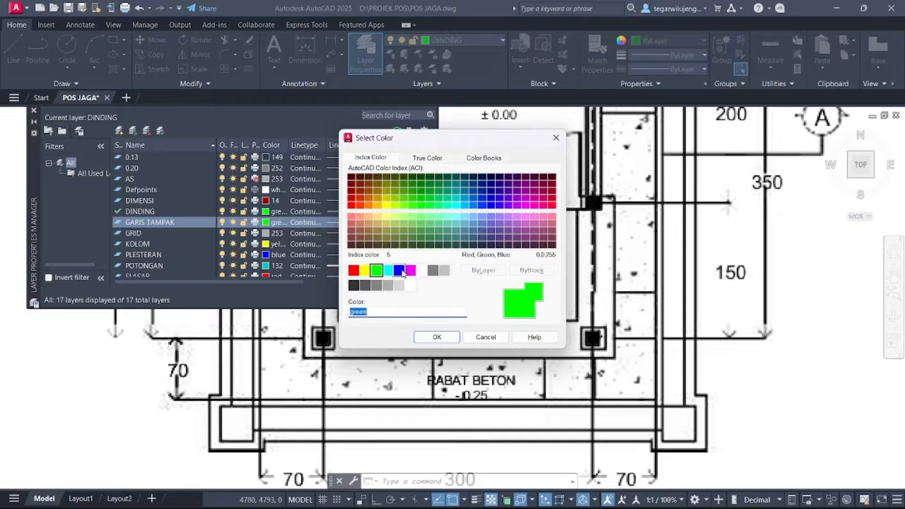
{"action": "left_click", "coordinate": [401, 271]}
{"action": "left_click", "coordinate": [426, 338]}
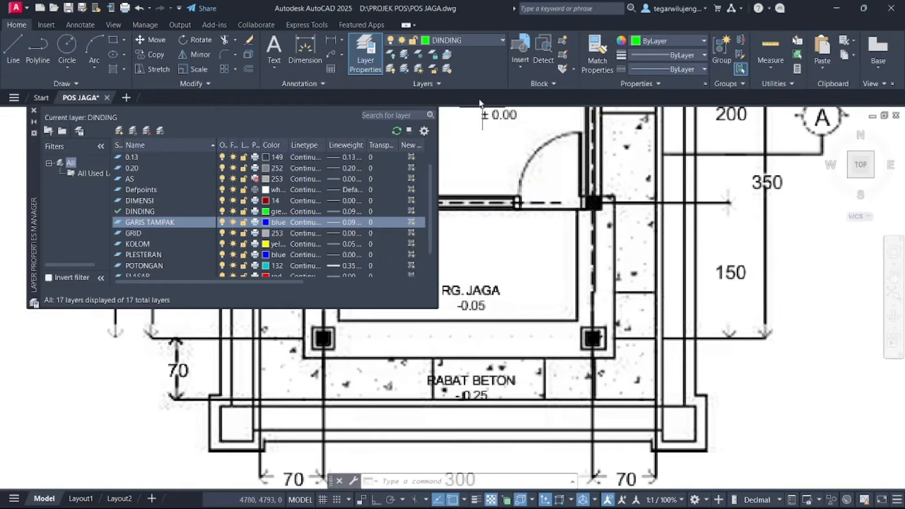
Set the GARIS TAMPAK layer's lineweight to 0.00 mm and close the layer manager
{"action": "left_click", "coordinate": [349, 225]}
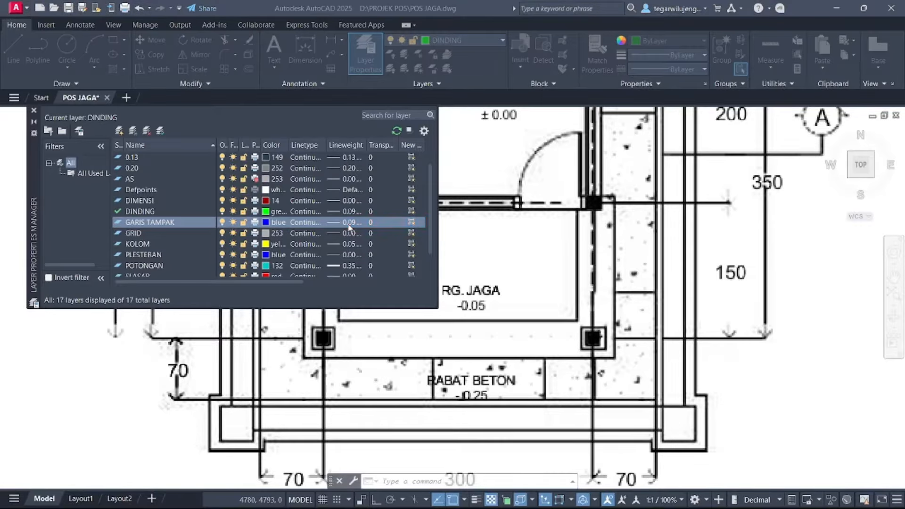
{"action": "left_click", "coordinate": [446, 204]}
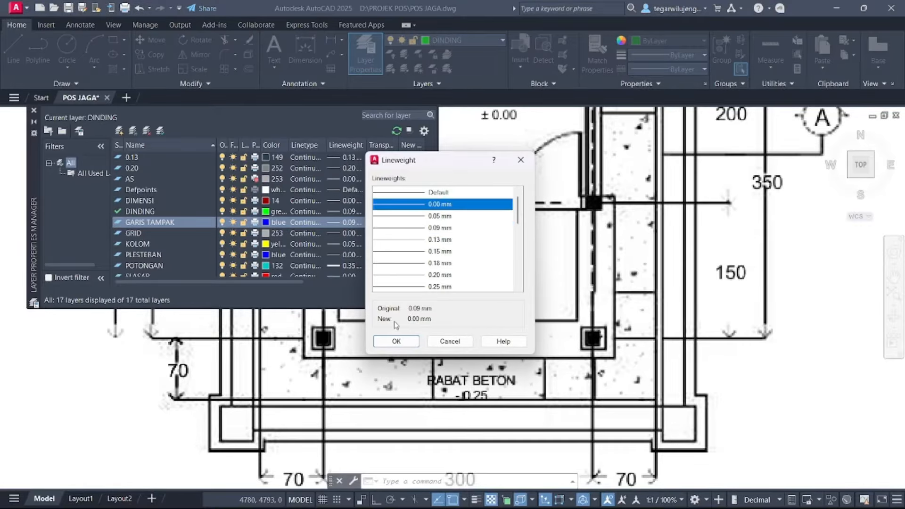
{"action": "left_click", "coordinate": [397, 342]}
{"action": "left_click", "coordinate": [367, 63]}
Switch to the reference PDF in the browser and examine the R. JAGA table dimensions in section POTONGAN B - B, returning to AutoCAD
{"action": "scroll", "coordinate": [472, 279], "scroll_direction": "down", "scroll_amount": 10}
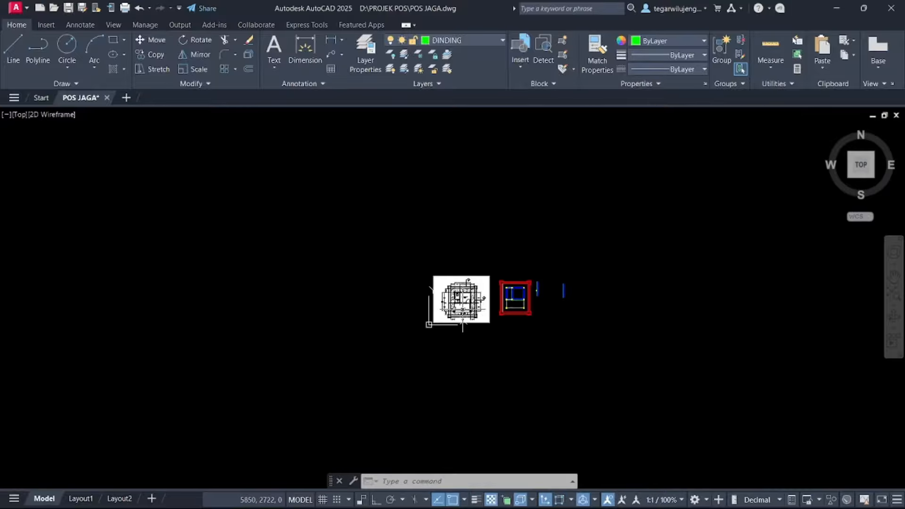
{"action": "scroll", "coordinate": [398, 304], "scroll_direction": "up", "scroll_amount": 15}
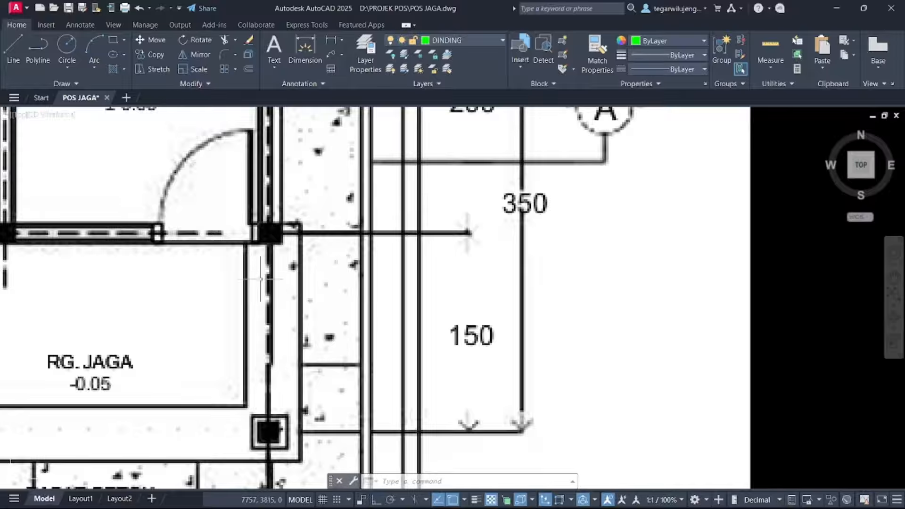
{"action": "scroll", "coordinate": [333, 309], "scroll_direction": "down", "scroll_amount": 2}
{"action": "mouse_move", "coordinate": [469, 506]}
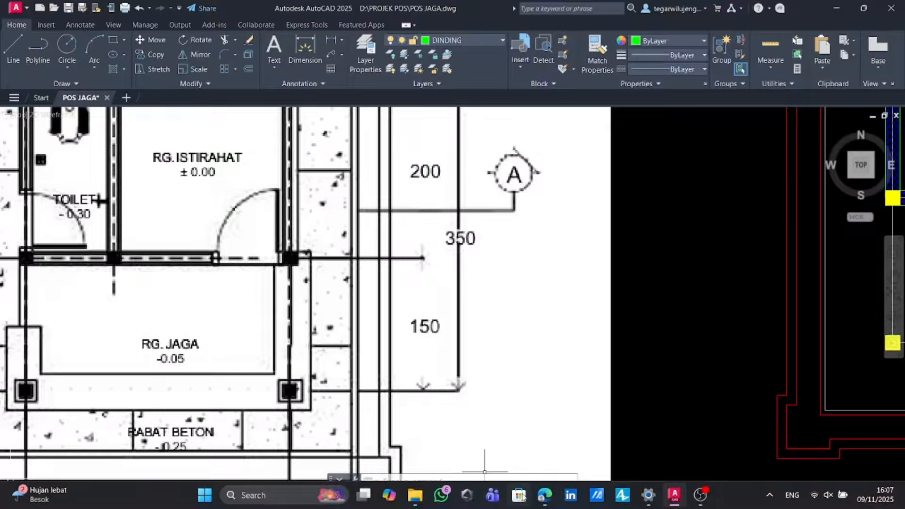
{"action": "left_click", "coordinate": [539, 498]}
{"action": "scroll", "coordinate": [479, 320], "scroll_direction": "down", "scroll_amount": 2}
{"action": "scroll", "coordinate": [485, 319], "scroll_direction": "up", "scroll_amount": 2}
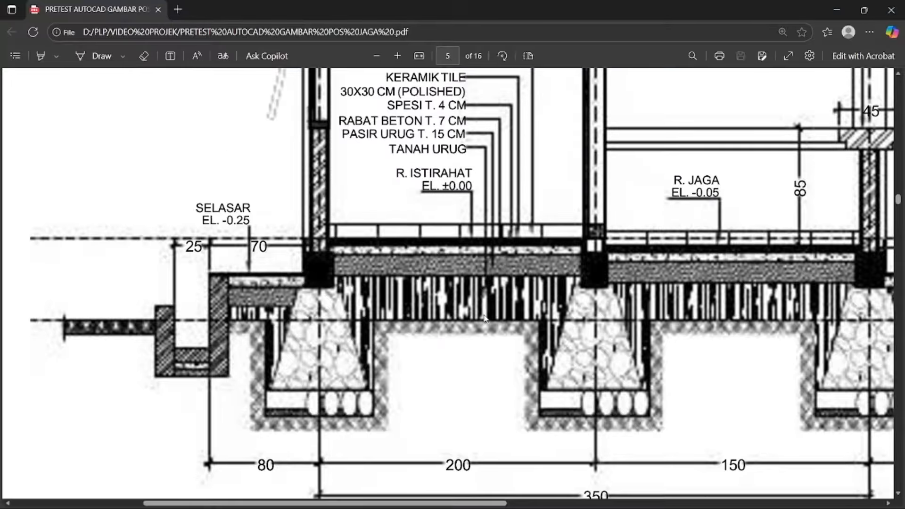
{"action": "scroll", "coordinate": [495, 313], "scroll_direction": "down", "scroll_amount": 2, "text": "ctrl"}
{"action": "scroll", "coordinate": [738, 225], "scroll_direction": "up", "scroll_amount": 2, "text": "ctrl"}
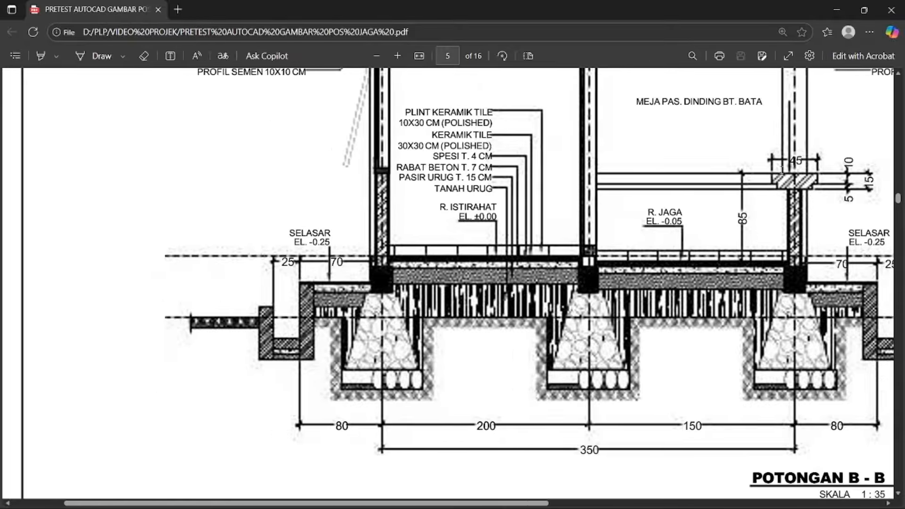
{"action": "scroll", "coordinate": [740, 226], "scroll_direction": "down", "scroll_amount": 3, "text": "ctrl"}
{"action": "scroll", "coordinate": [606, 170], "scroll_direction": "up", "scroll_amount": 5, "text": "ctrl"}
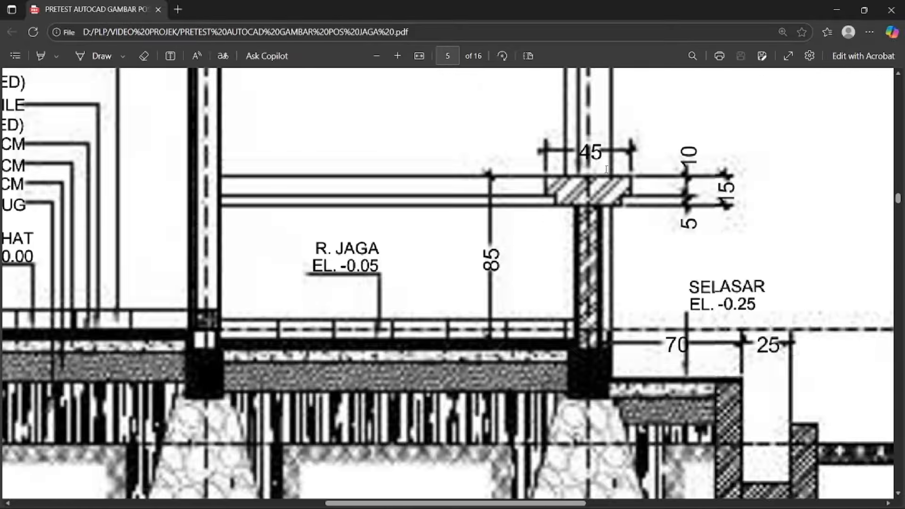
{"action": "left_click", "coordinate": [842, 9]}
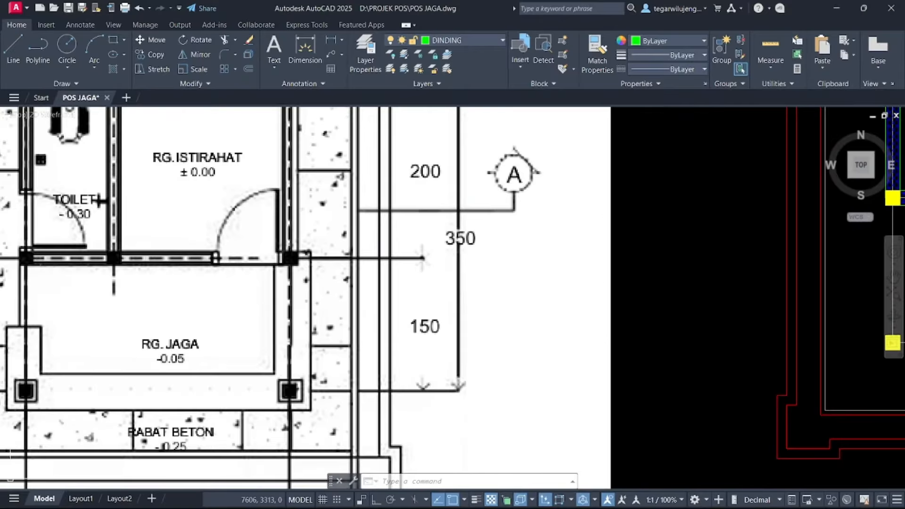
Make GARIS TAMPAK the current layer
{"action": "scroll", "coordinate": [616, 238], "scroll_direction": "down", "scroll_amount": 5}
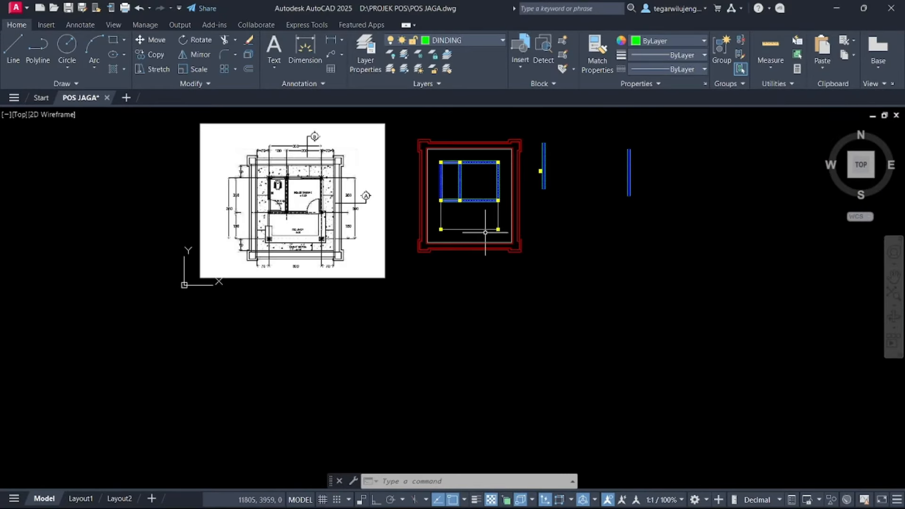
{"action": "left_click", "coordinate": [446, 40]}
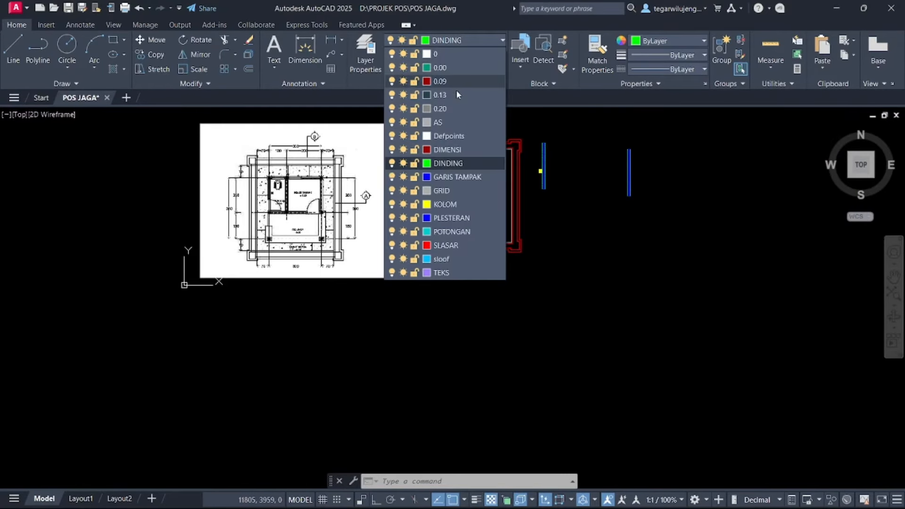
{"action": "left_click", "coordinate": [456, 179]}
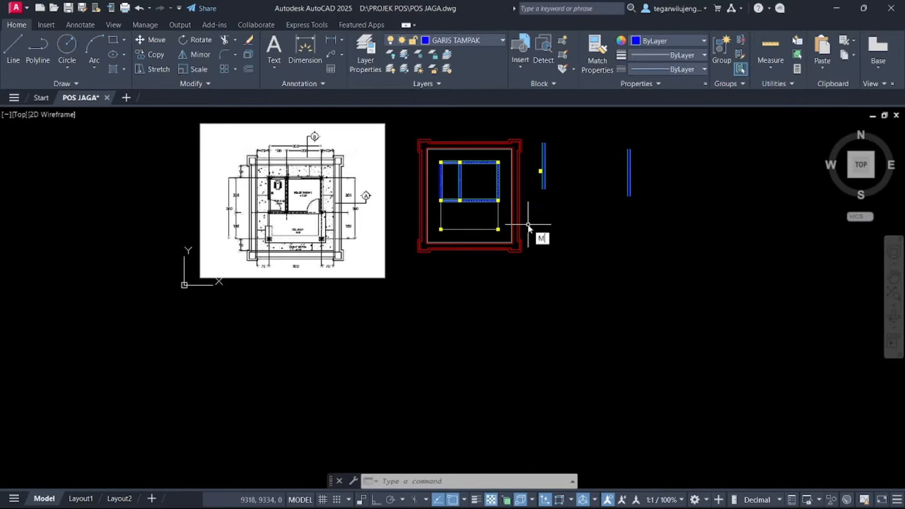
{"action": "type", "text": "MLST"}
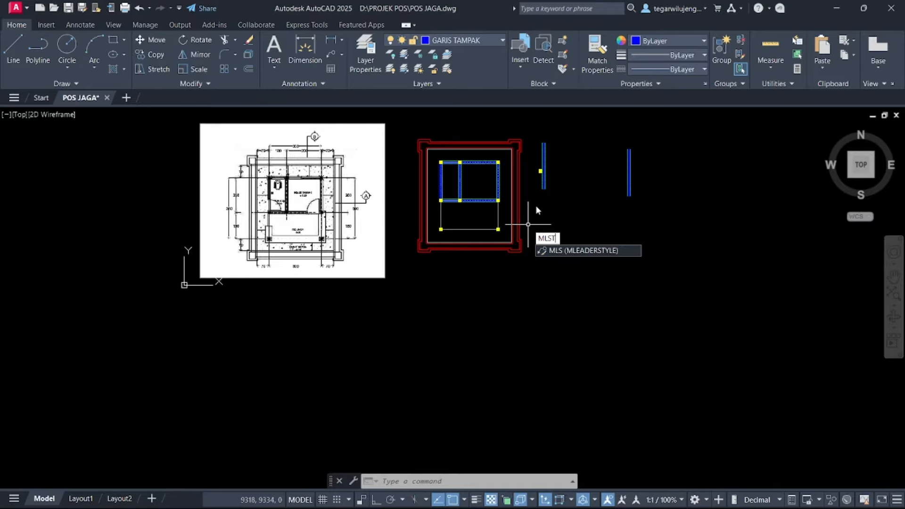
{"action": "key", "text": "Return"}
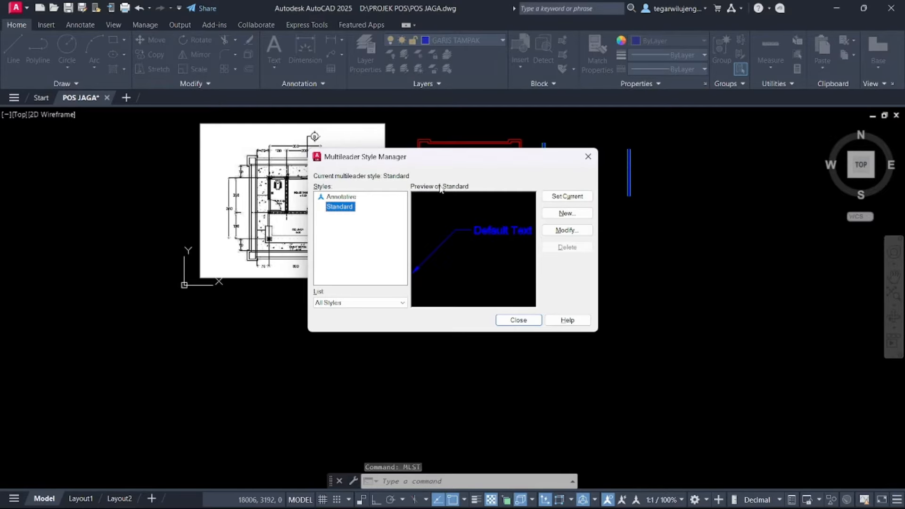
{"action": "left_click", "coordinate": [590, 157]}
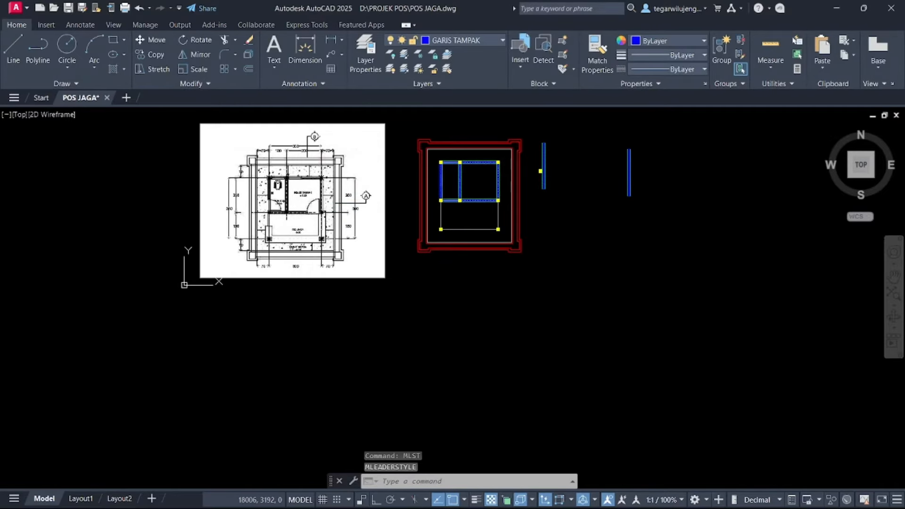
{"action": "scroll", "coordinate": [491, 183], "scroll_direction": "up", "scroll_amount": 4}
{"action": "key", "text": "Escape"}
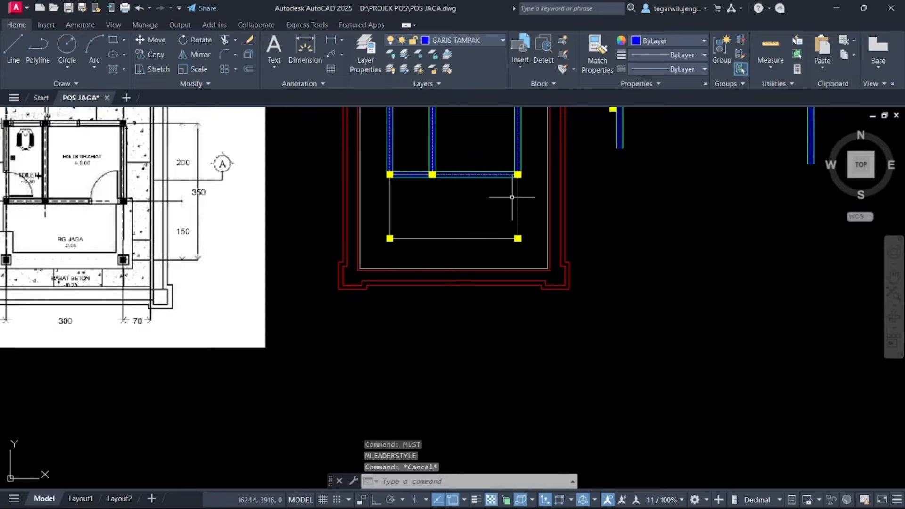
Create a new multiline style named TERAS based on STANDARD
{"action": "type", "text": "ML"}
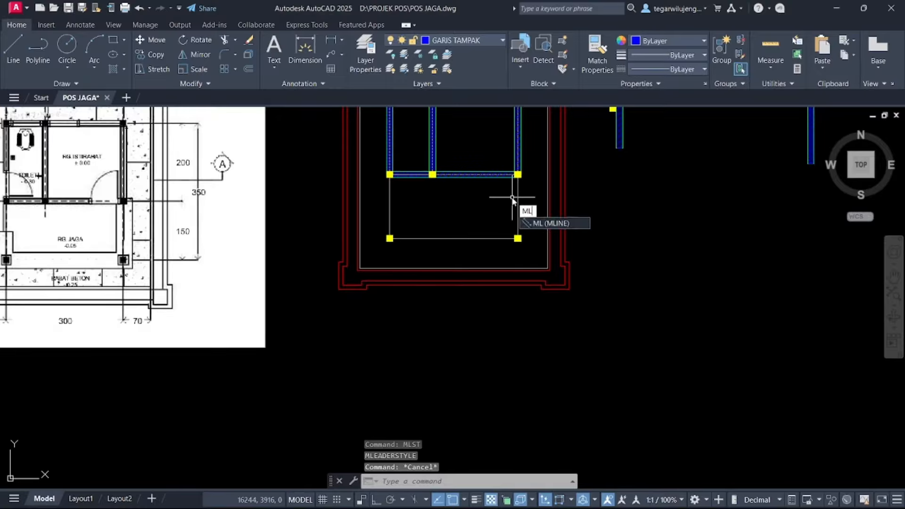
{"action": "type", "text": "ST"}
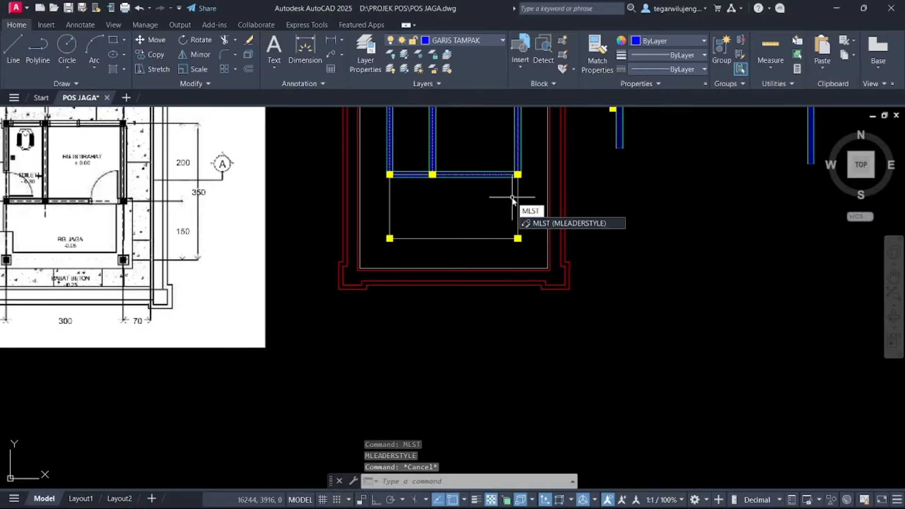
{"action": "type", "text": "Y"}
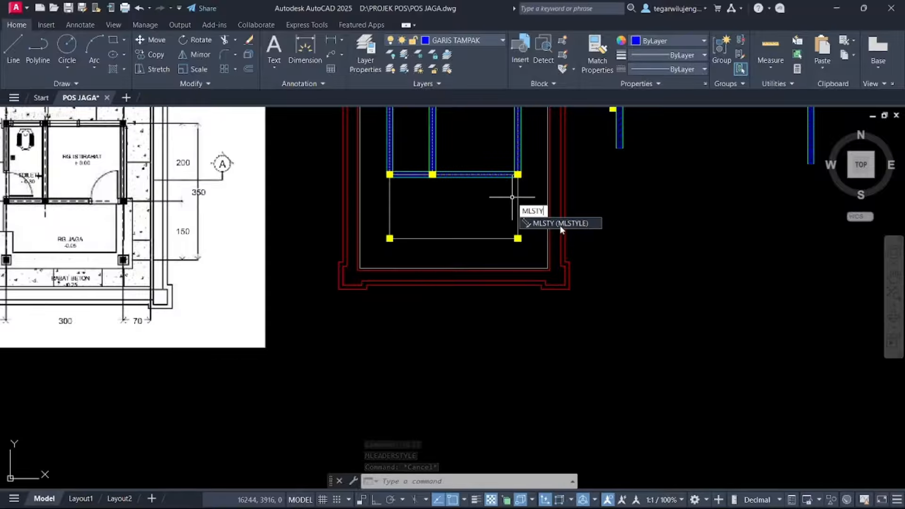
{"action": "key", "text": "Return"}
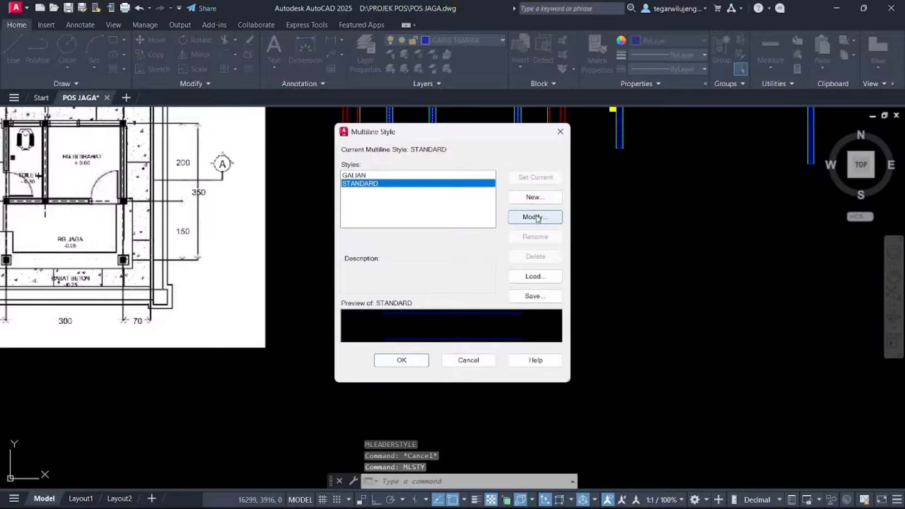
{"action": "left_click", "coordinate": [530, 198]}
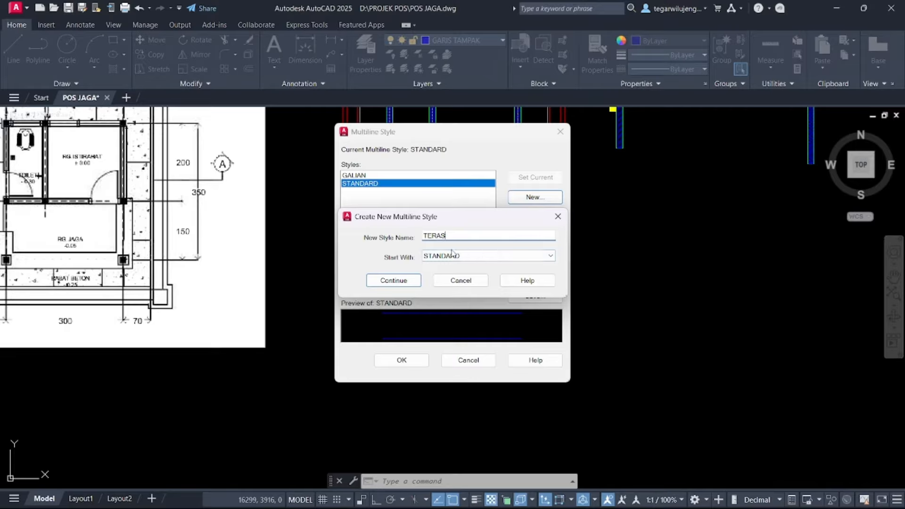
{"action": "left_click", "coordinate": [392, 282]}
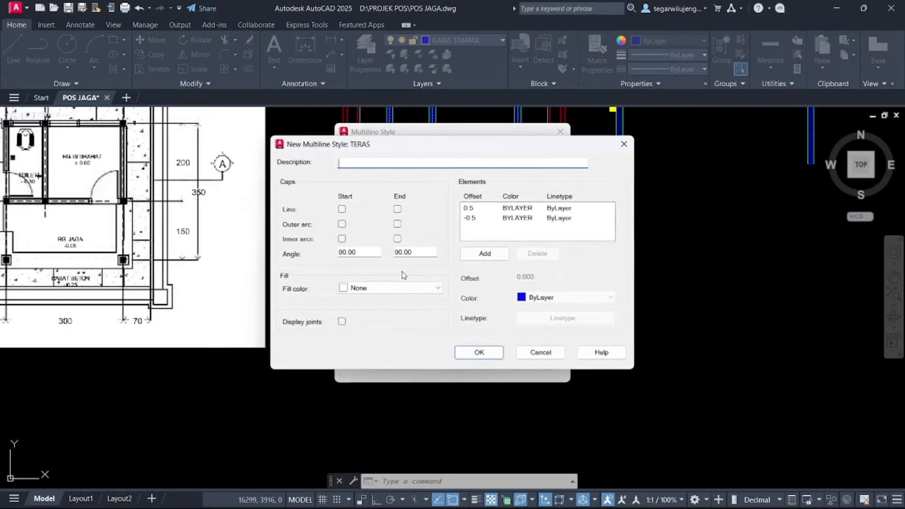
Set the TERAS multiline style's two element offsets to 225 and -225 and accept the style settings
{"action": "left_click", "coordinate": [477, 209]}
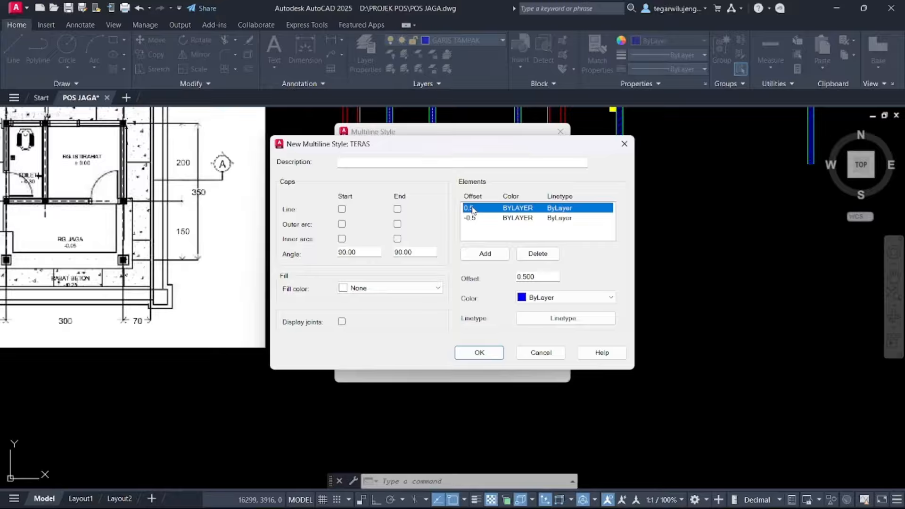
{"action": "left_click", "coordinate": [537, 277]}
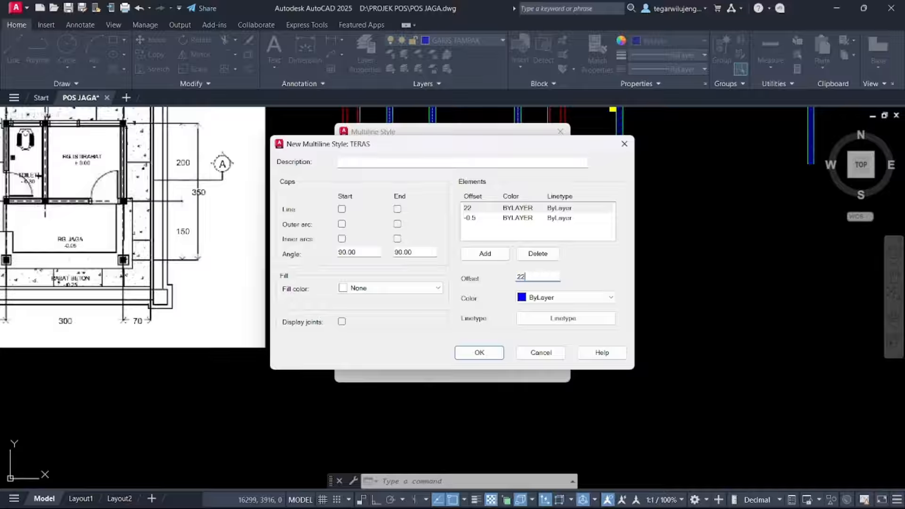
{"action": "left_click", "coordinate": [480, 218]}
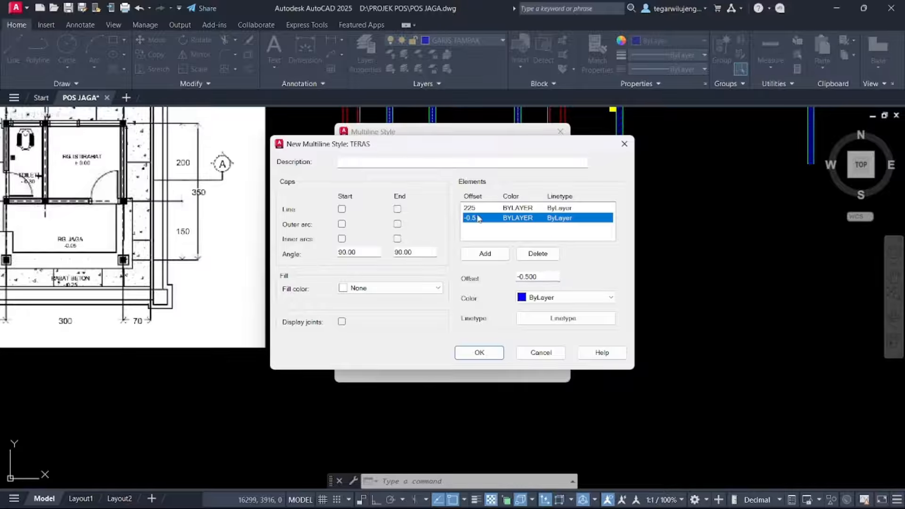
{"action": "left_click_drag", "start_coordinate": [539, 277], "coordinate": [531, 277]}
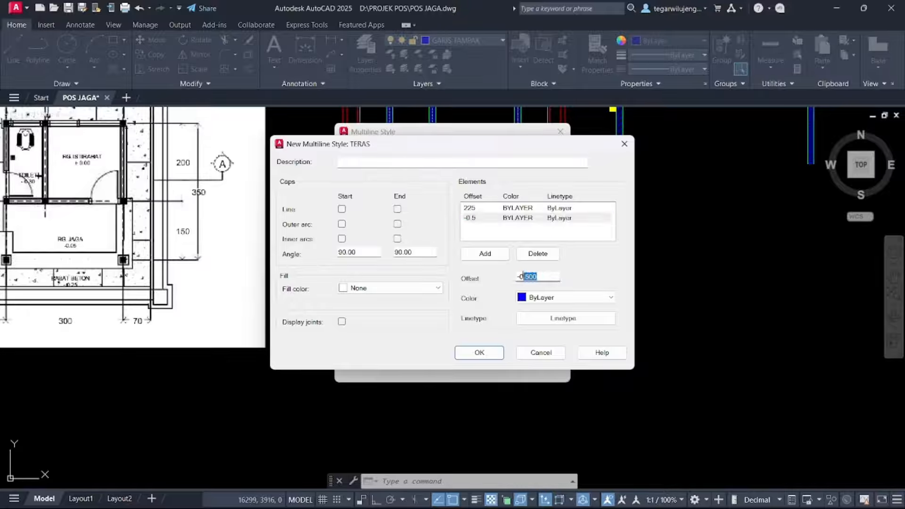
{"action": "type", "text": "-225"}
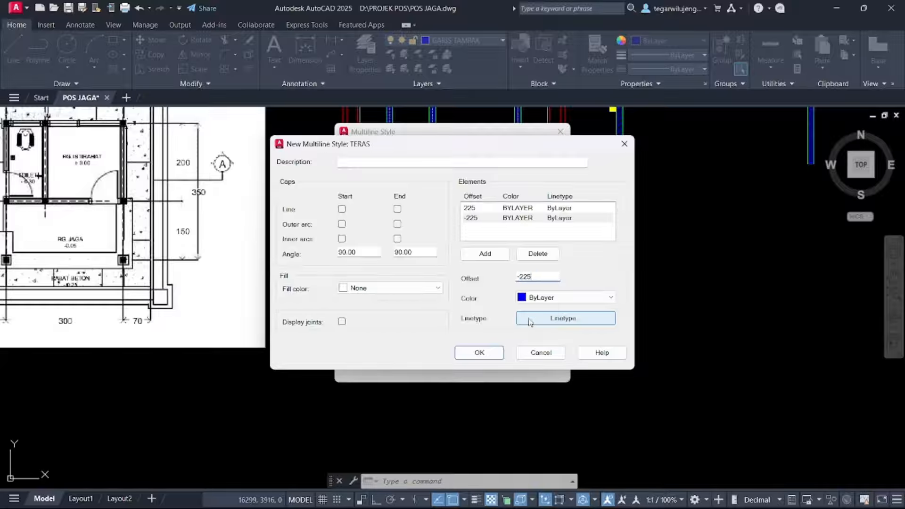
{"action": "left_click", "coordinate": [479, 354]}
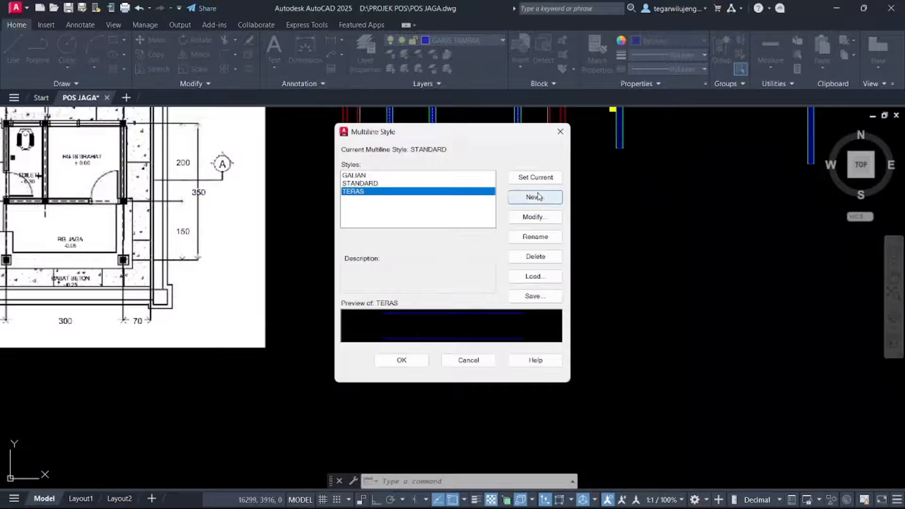
Make TERAS the current multiline style and close the style manager
{"action": "left_click", "coordinate": [536, 178]}
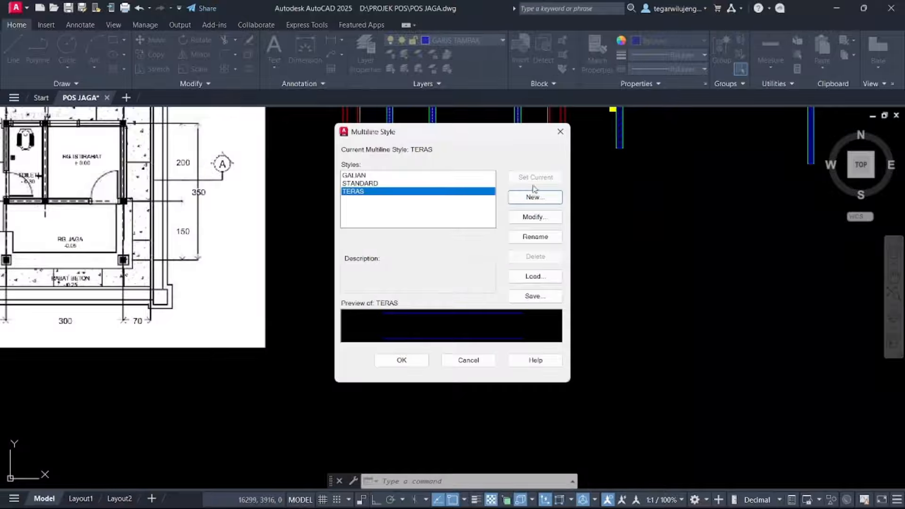
{"action": "left_click", "coordinate": [403, 360]}
{"action": "scroll", "coordinate": [498, 218], "scroll_direction": "up", "scroll_amount": 2}
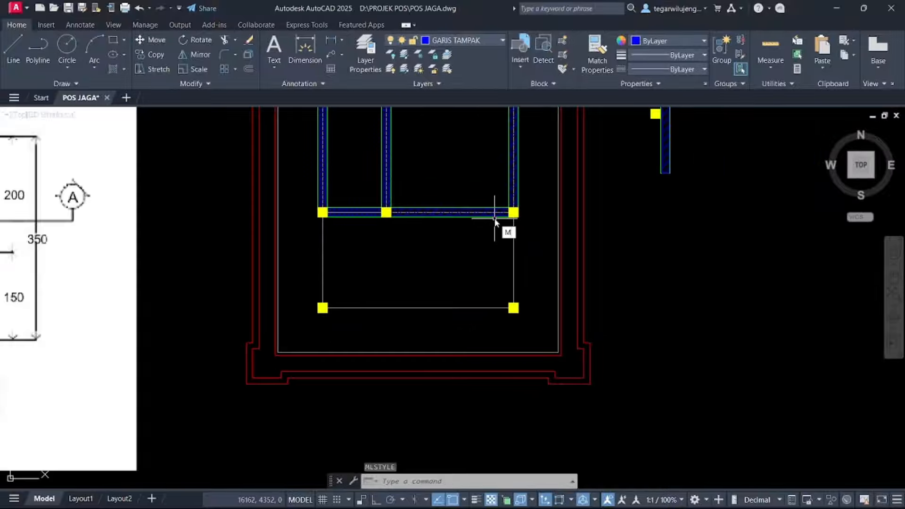
Start a multiline in the TERAS style with its scale set to 1 and its justification set to Zero
{"action": "type", "text": "ML"}
{"action": "key", "text": "Return"}
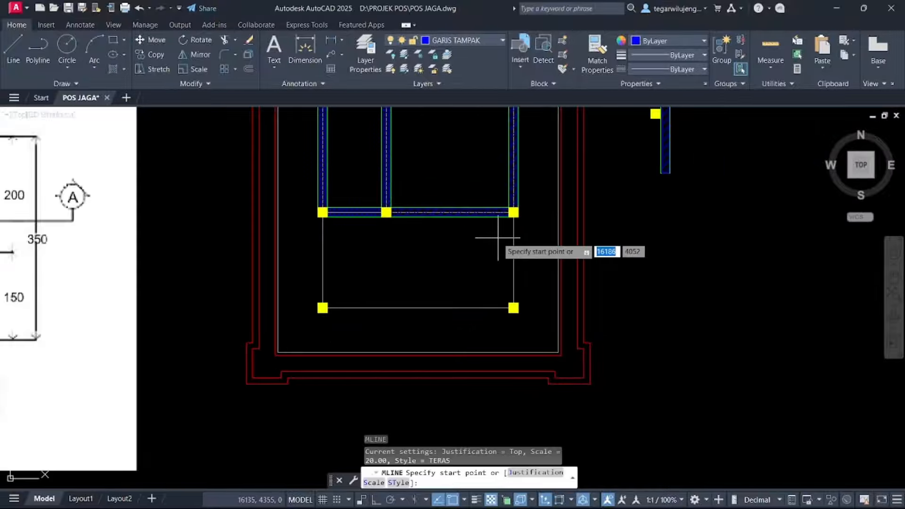
{"action": "type", "text": "S"}
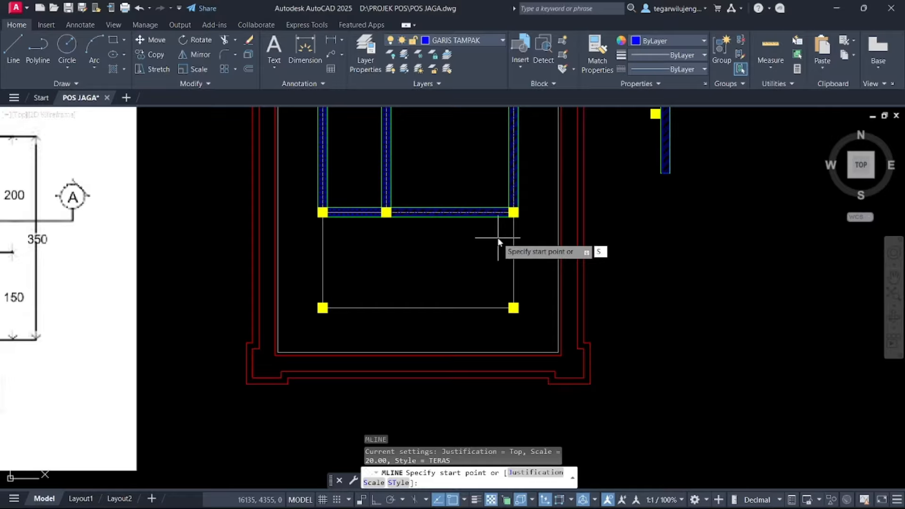
{"action": "key", "text": "Return"}
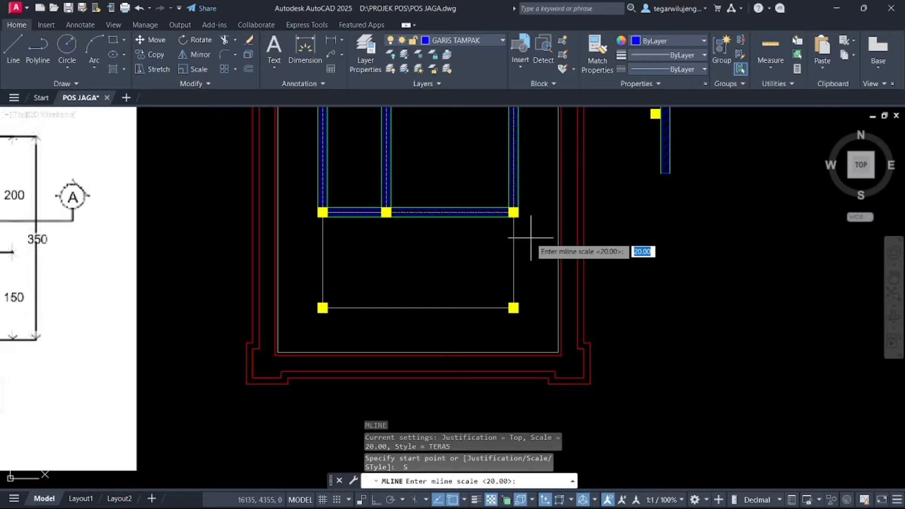
{"action": "type", "text": "1"}
{"action": "key", "text": "Return"}
{"action": "type", "text": "J"}
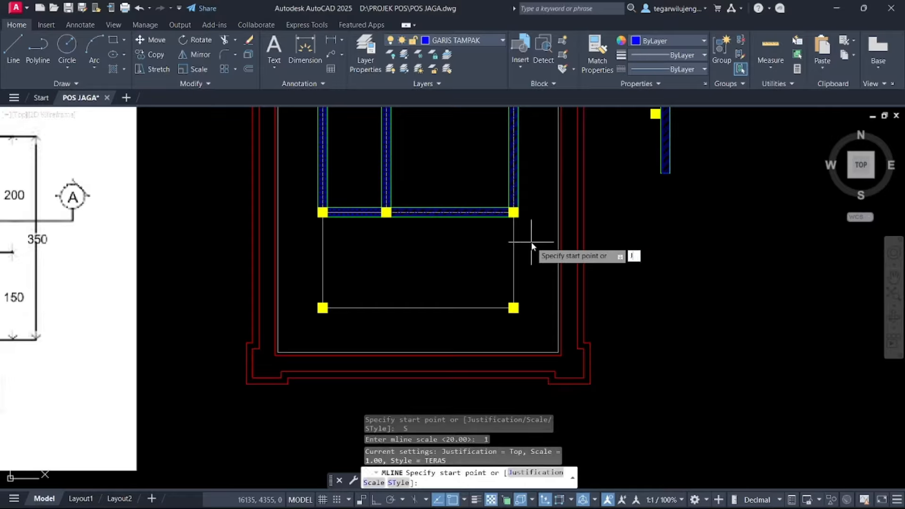
{"action": "key", "text": "Return"}
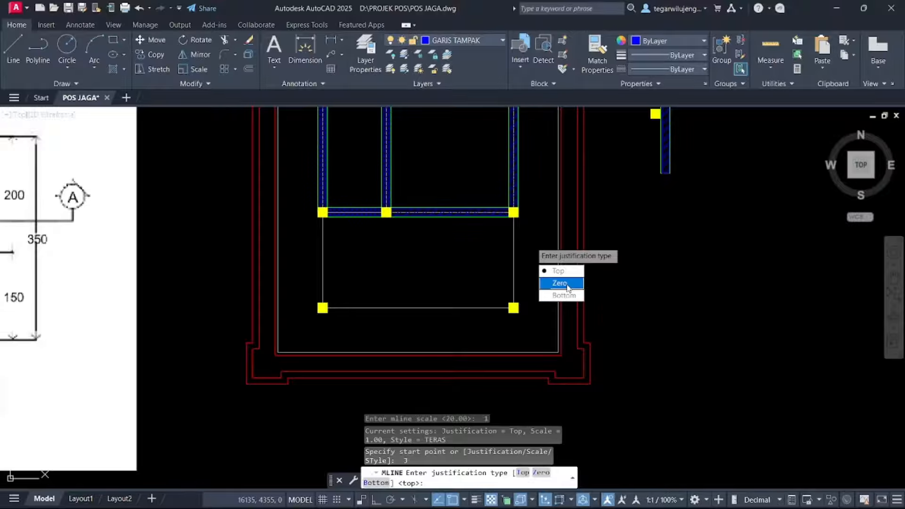
{"action": "left_click", "coordinate": [567, 283]}
Draw the U-shaped terrace multiline from the right wall column through both front column centres to the left wall column
{"action": "scroll", "coordinate": [546, 252], "scroll_direction": "up", "scroll_amount": 5}
{"action": "left_click", "coordinate": [547, 213]}
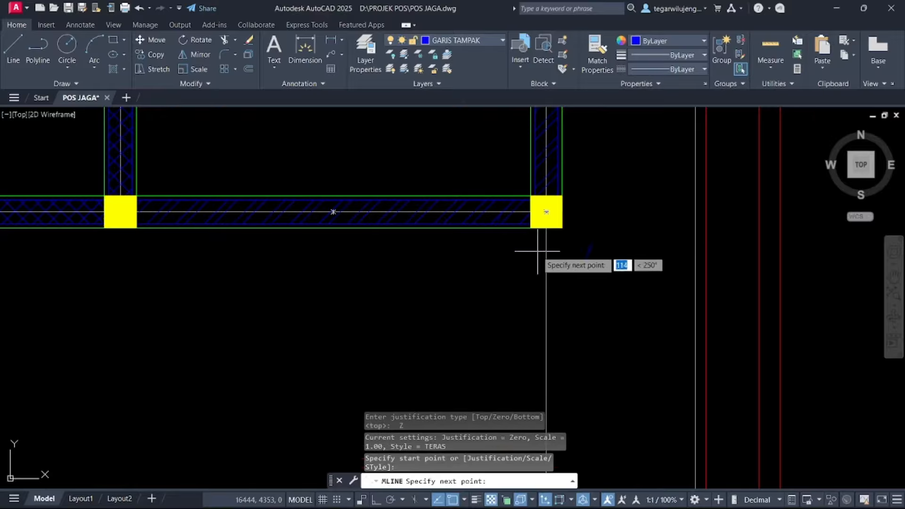
{"action": "scroll", "coordinate": [540, 248], "scroll_direction": "down", "scroll_amount": 5}
{"action": "left_click", "coordinate": [558, 348]}
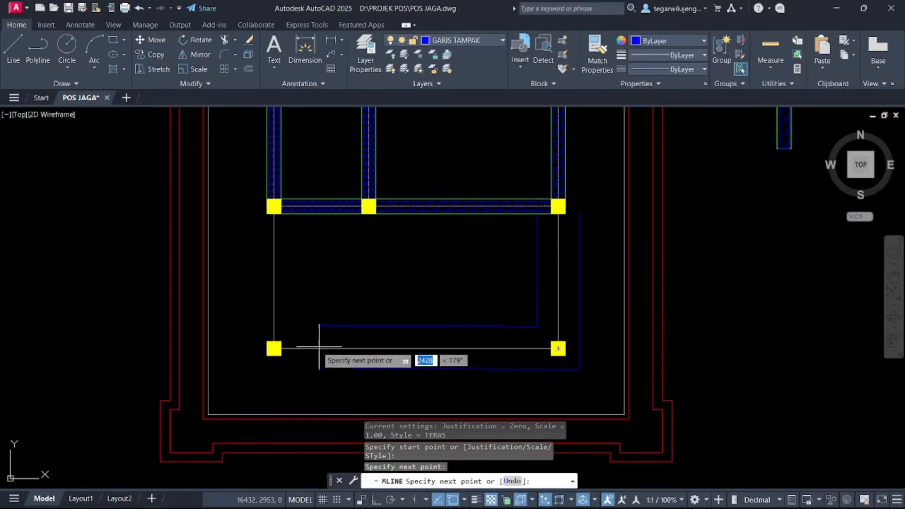
{"action": "left_click", "coordinate": [274, 349]}
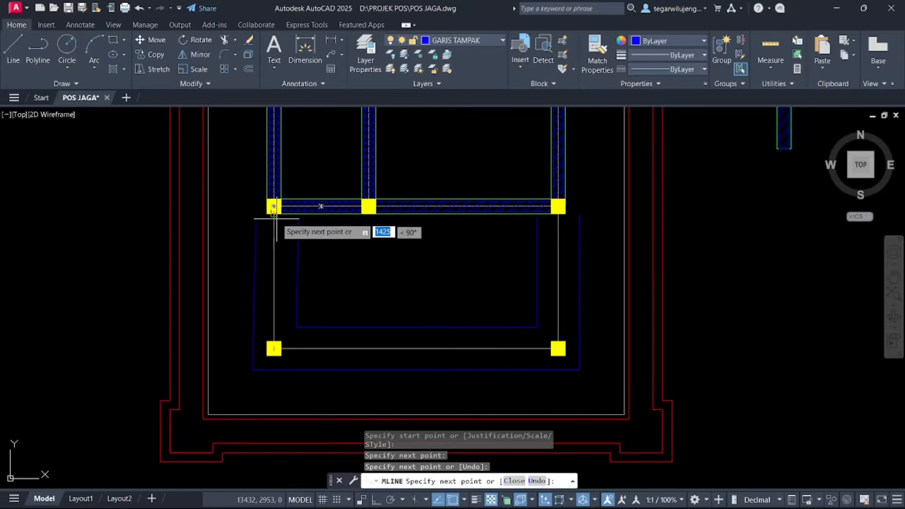
{"action": "left_click", "coordinate": [274, 206]}
{"action": "key", "text": "Return"}
Shorten the terrace multiline's left leg to the midpoint between the left wall column and the left front column, following the reference
{"action": "scroll", "coordinate": [380, 248], "scroll_direction": "down", "scroll_amount": 2}
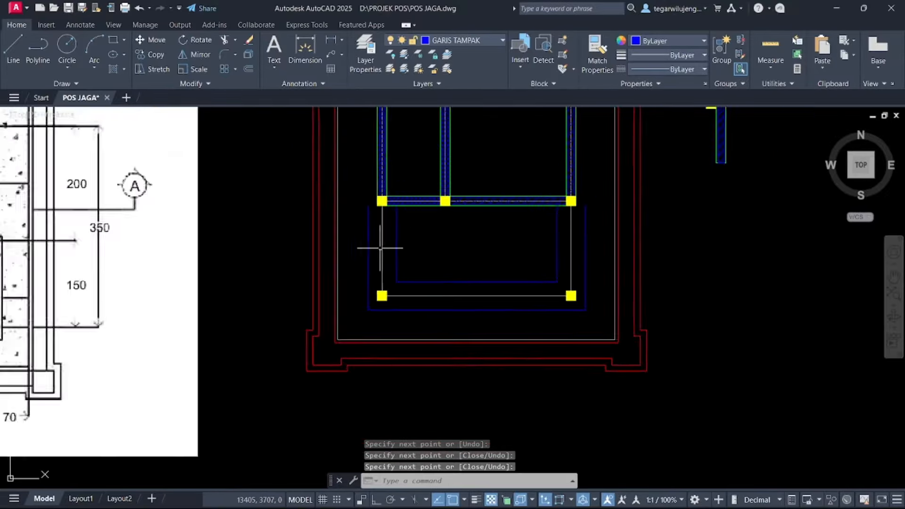
{"action": "scroll", "coordinate": [380, 248], "scroll_direction": "down", "scroll_amount": 4}
{"action": "middle_click_drag", "start_coordinate": [115, 268], "coordinate": [206, 243]}
{"action": "scroll", "coordinate": [238, 250], "scroll_direction": "up", "scroll_amount": 4}
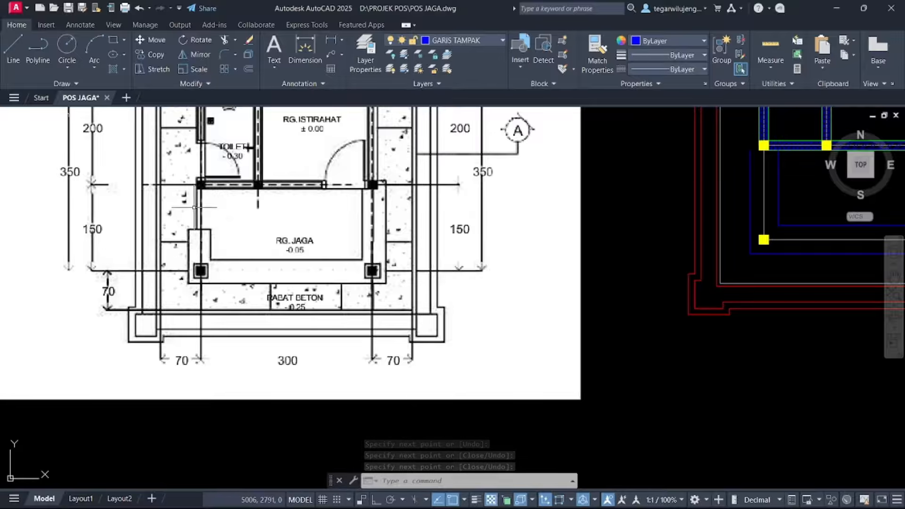
{"action": "scroll", "coordinate": [195, 208], "scroll_direction": "down", "scroll_amount": 2}
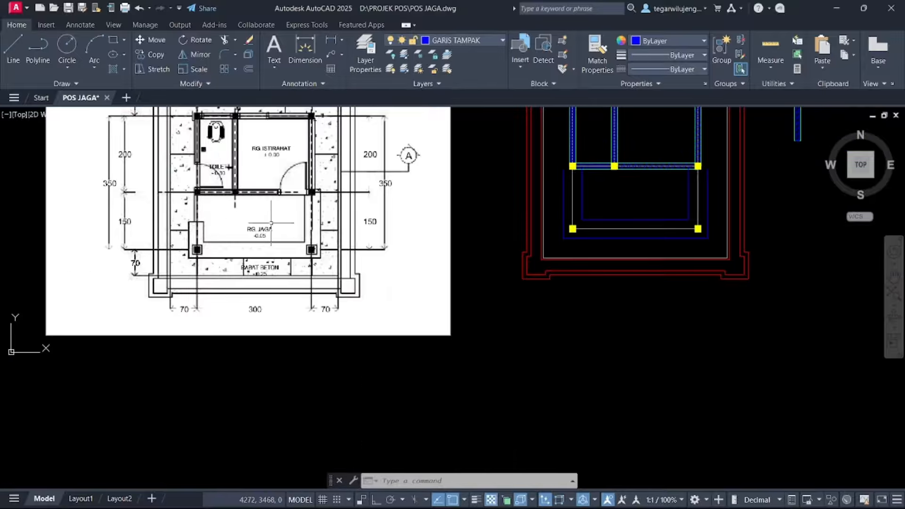
{"action": "scroll", "coordinate": [614, 190], "scroll_direction": "up", "scroll_amount": 3}
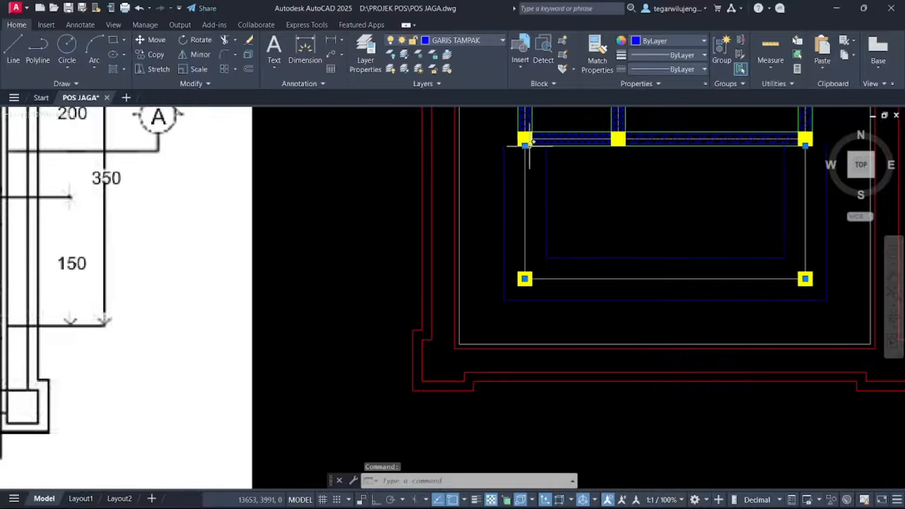
{"action": "left_click", "coordinate": [525, 144]}
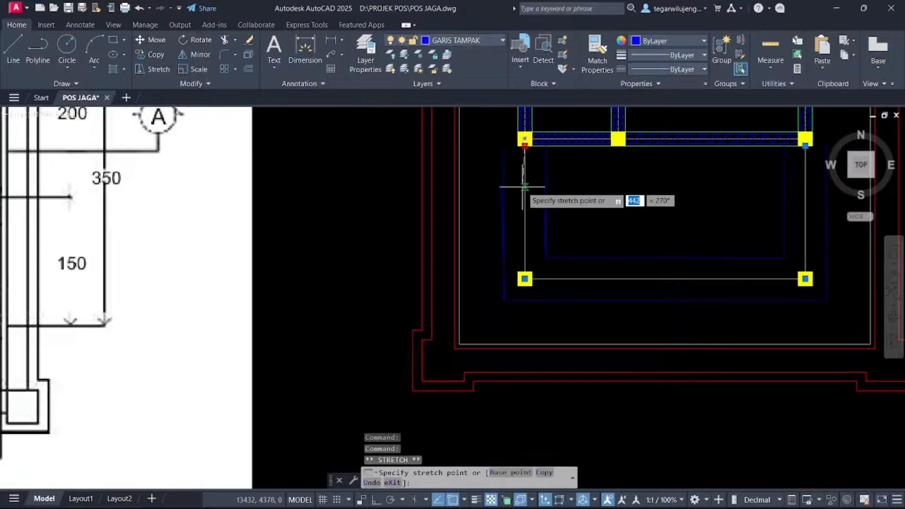
{"action": "type", "text": "M2P"}
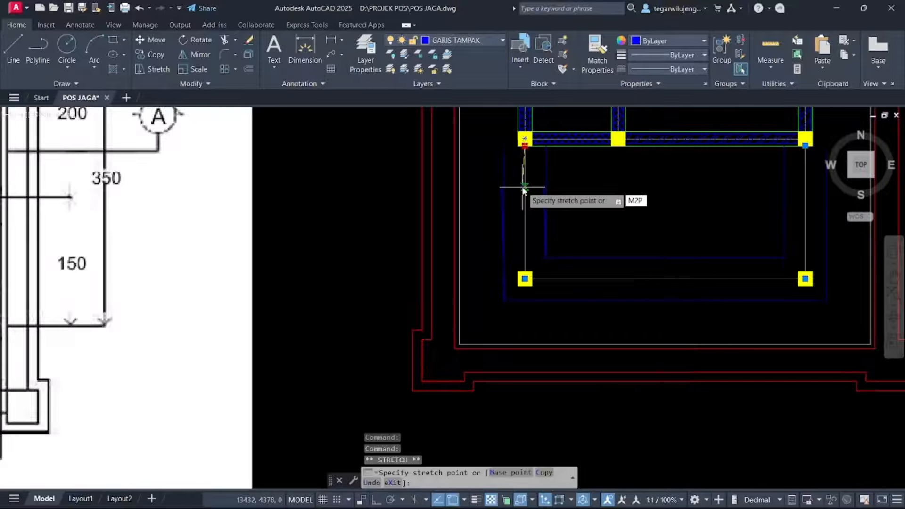
{"action": "key", "text": "Return"}
{"action": "scroll", "coordinate": [531, 155], "scroll_direction": "up", "scroll_amount": 3}
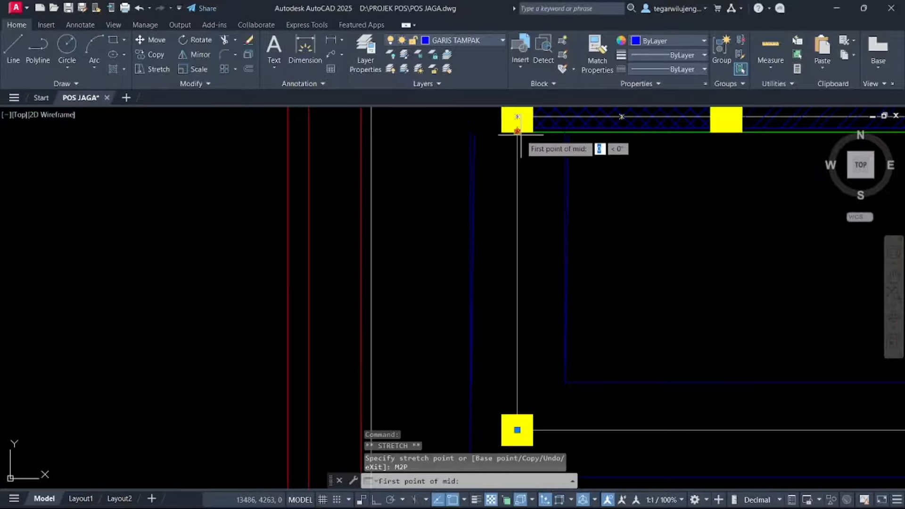
{"action": "left_click", "coordinate": [518, 133]}
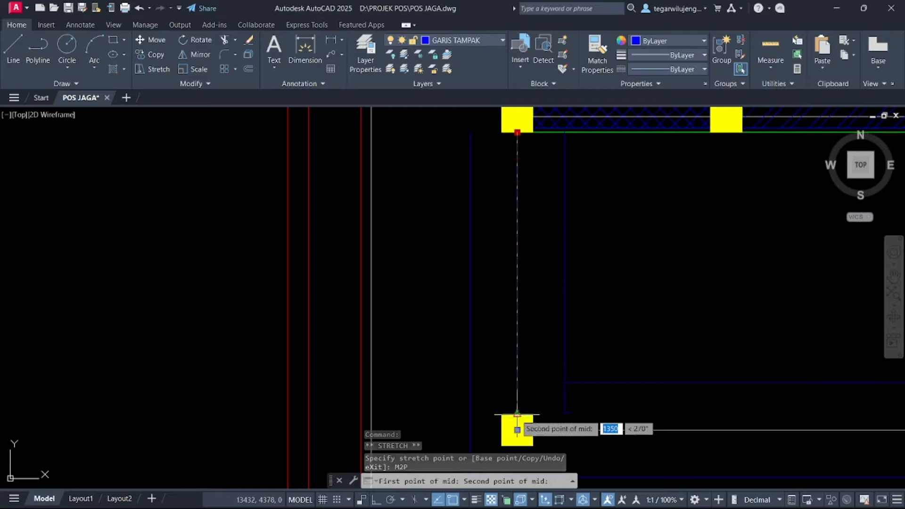
{"action": "key", "text": "Escape"}
{"action": "scroll", "coordinate": [558, 297], "scroll_direction": "down", "scroll_amount": 3}
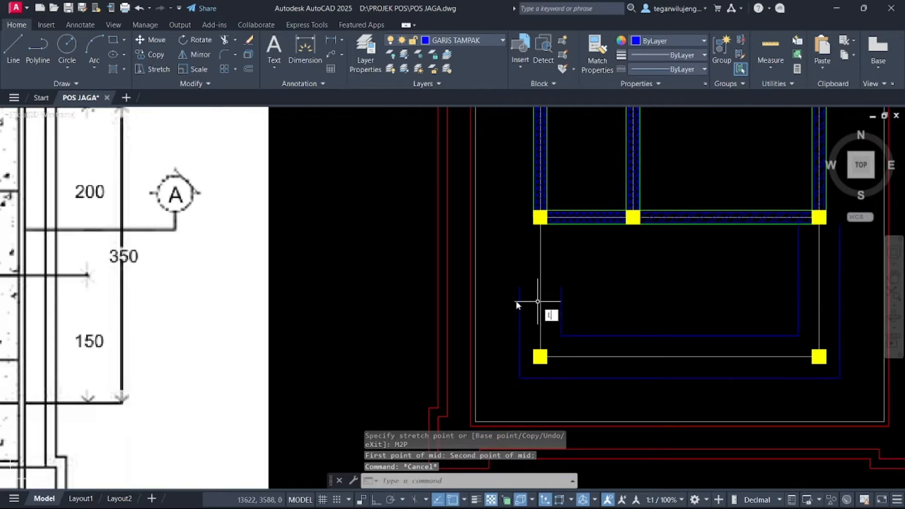
Close the open end of the terrace outline's shortened left leg with a line between its two edges
{"action": "type", "text": "l"}
{"action": "key", "text": "Return"}
{"action": "left_click", "coordinate": [561, 287]}
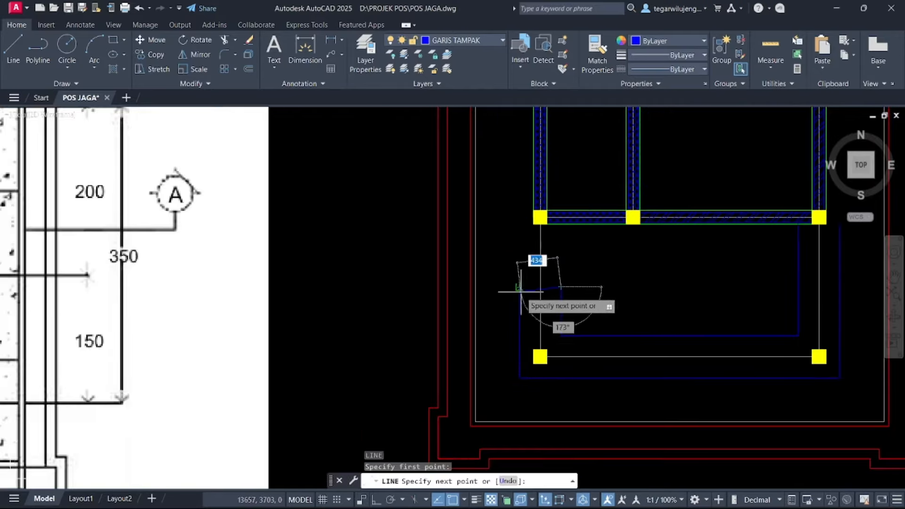
{"action": "left_click", "coordinate": [519, 286]}
{"action": "key", "text": "Return"}
{"action": "middle_click_drag", "start_coordinate": [582, 305], "coordinate": [357, 294]}
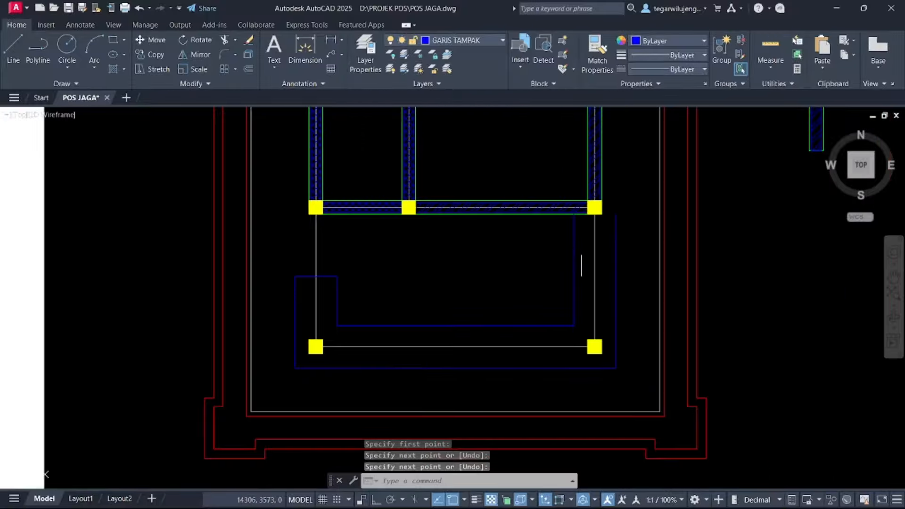
With Ortho on, draw lines from the terrace's outer right end up level with the wall column's upper edge and across to its corner
{"action": "scroll", "coordinate": [614, 213], "scroll_direction": "up", "scroll_amount": 4}
{"action": "key", "text": "Return"}
{"action": "left_click", "coordinate": [615, 213]}
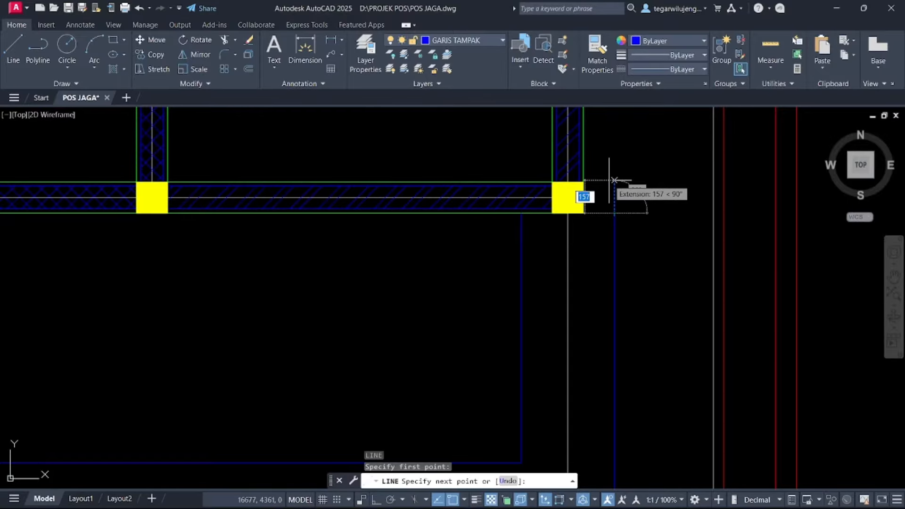
{"action": "scroll", "coordinate": [615, 180], "scroll_direction": "up", "scroll_amount": 4}
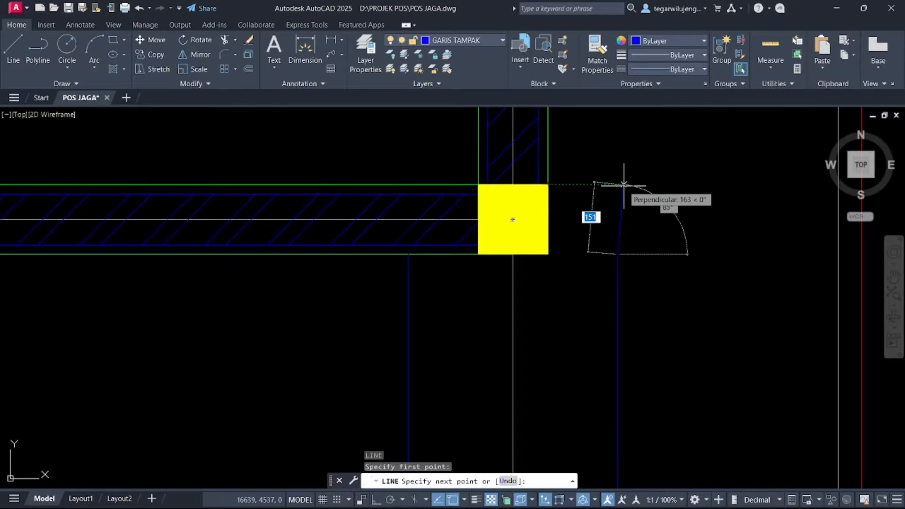
{"action": "key", "text": "F8"}
{"action": "left_click", "coordinate": [619, 184]}
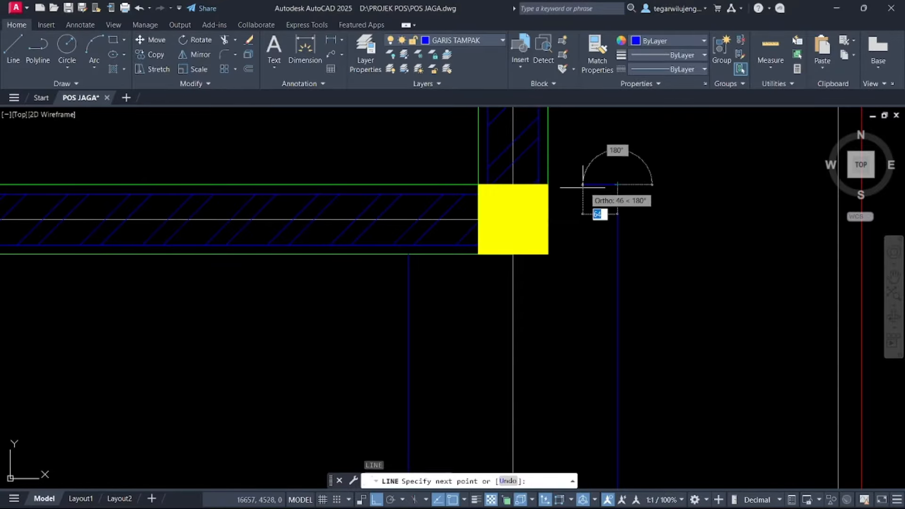
{"action": "left_click", "coordinate": [549, 185]}
{"action": "key", "text": "Return"}
{"action": "scroll", "coordinate": [600, 188], "scroll_direction": "down", "scroll_amount": 7}
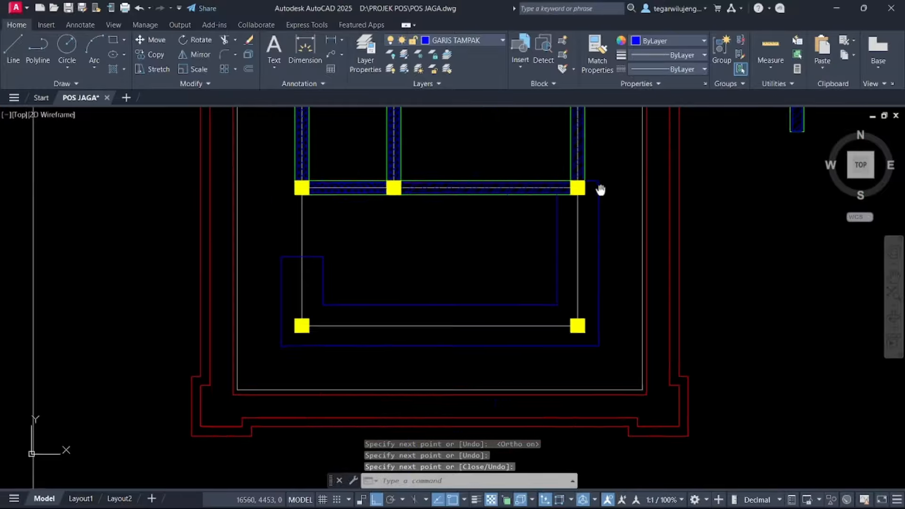
Compare the terrace, toilet and door layout in the reference plan with the drawn floor plan
{"action": "scroll", "coordinate": [601, 190], "scroll_direction": "down", "scroll_amount": 5}
{"action": "key", "text": "Escape"}
{"action": "scroll", "coordinate": [332, 217], "scroll_direction": "up", "scroll_amount": 5}
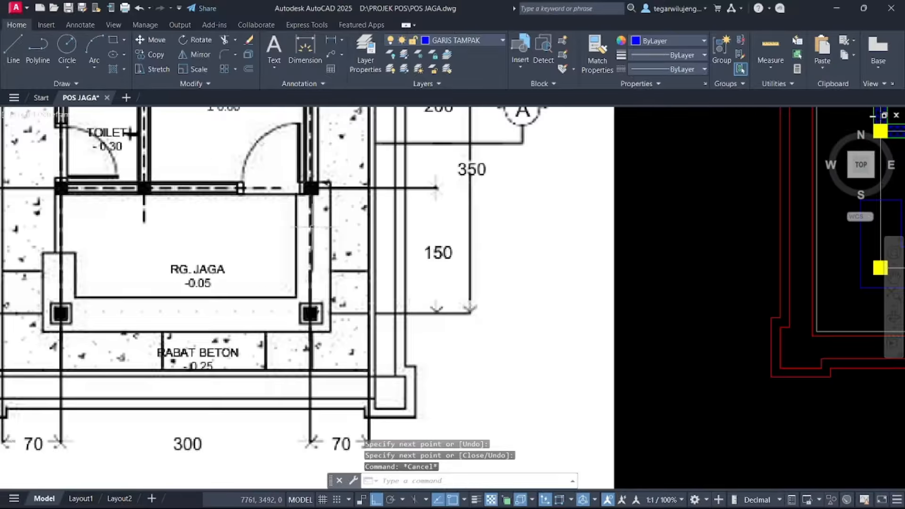
{"action": "scroll", "coordinate": [311, 227], "scroll_direction": "down", "scroll_amount": 4}
{"action": "middle_click_drag", "start_coordinate": [184, 168], "coordinate": [261, 204]}
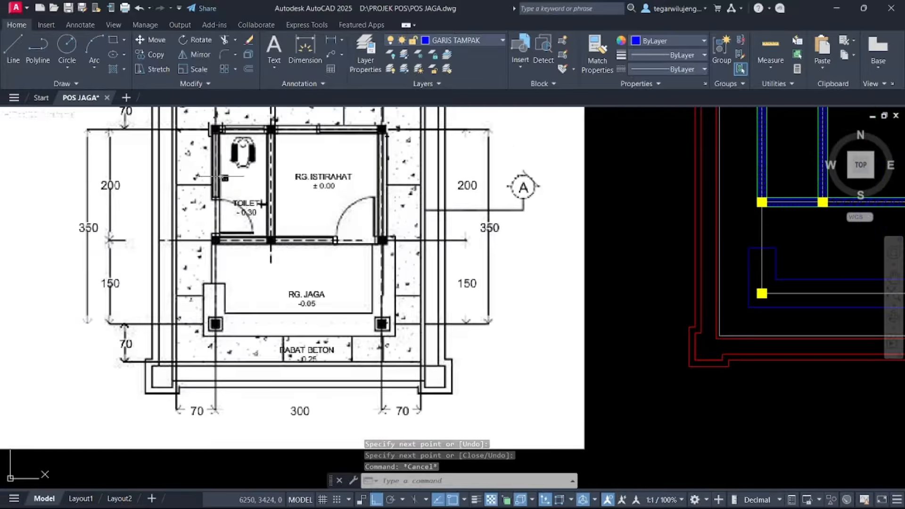
{"action": "scroll", "coordinate": [225, 138], "scroll_direction": "up", "scroll_amount": 5}
{"action": "scroll", "coordinate": [304, 193], "scroll_direction": "down", "scroll_amount": 10}
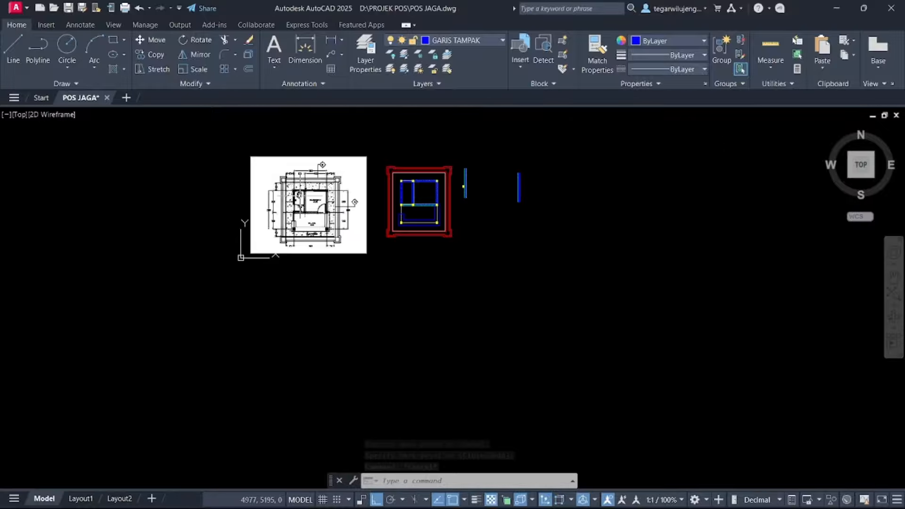
{"action": "scroll", "coordinate": [419, 240], "scroll_direction": "up", "scroll_amount": 2}
{"action": "scroll", "coordinate": [419, 240], "scroll_direction": "up", "scroll_amount": 2}
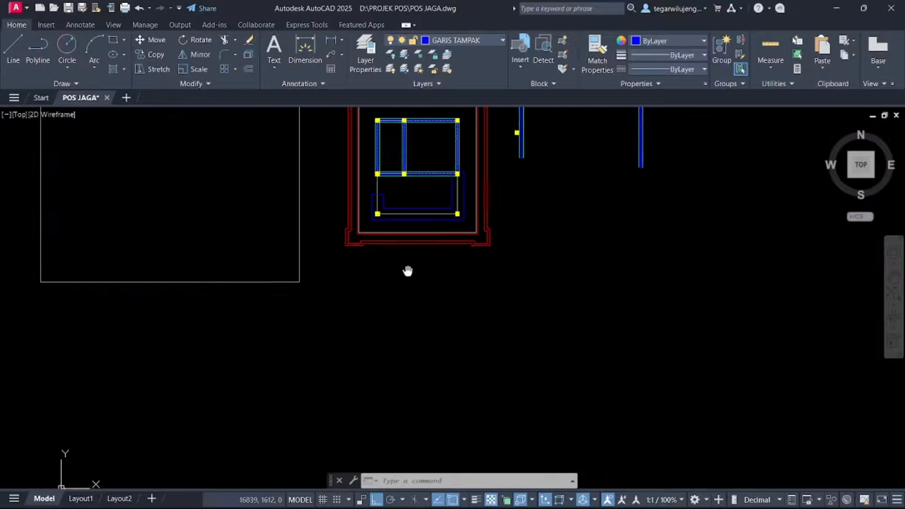
Open the tool palettes and look through the Electrical, Mechanical and Modify sets for usable blocks
{"action": "key", "text": "ctrl+3"}
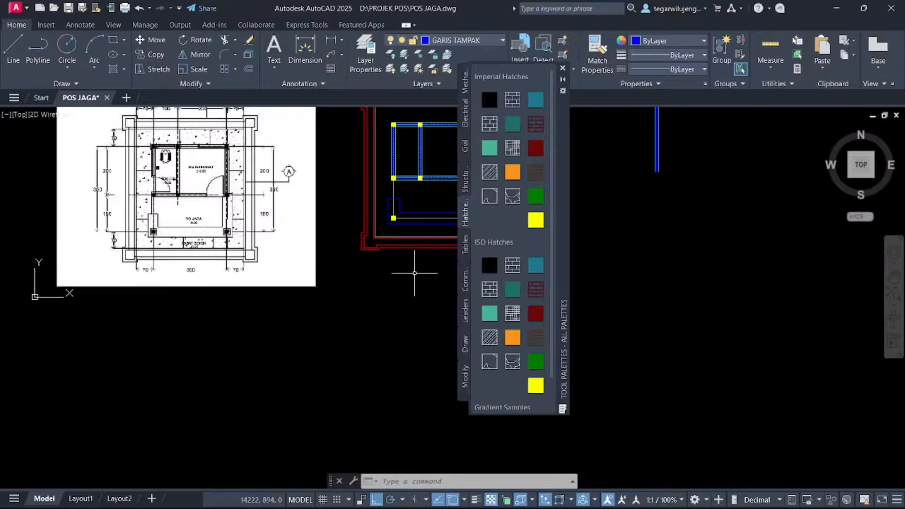
{"action": "left_click", "coordinate": [464, 120]}
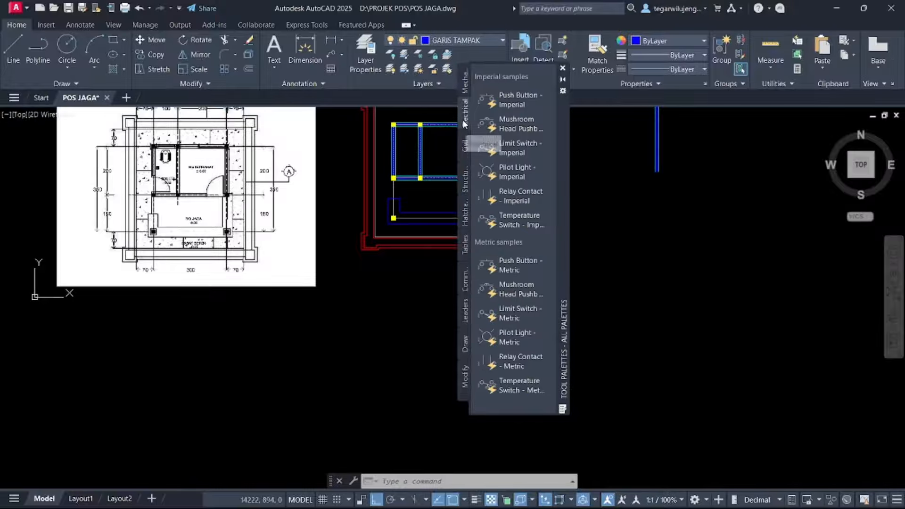
{"action": "left_click", "coordinate": [464, 225]}
{"action": "left_click", "coordinate": [465, 83]}
{"action": "scroll", "coordinate": [546, 100], "scroll_direction": "down", "scroll_amount": 1}
{"action": "scroll", "coordinate": [564, 234], "scroll_direction": "down", "scroll_amount": 3}
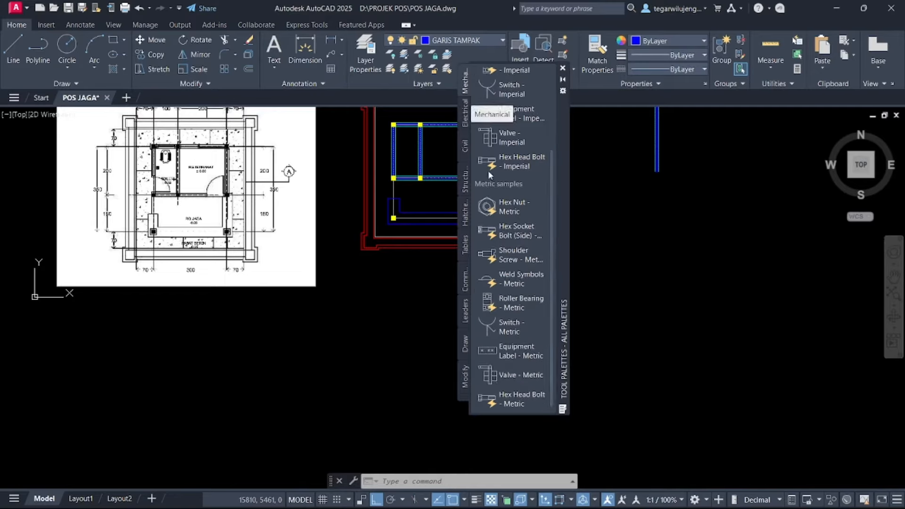
{"action": "left_click", "coordinate": [465, 380]}
{"action": "scroll", "coordinate": [489, 365], "scroll_direction": "down", "scroll_amount": 5}
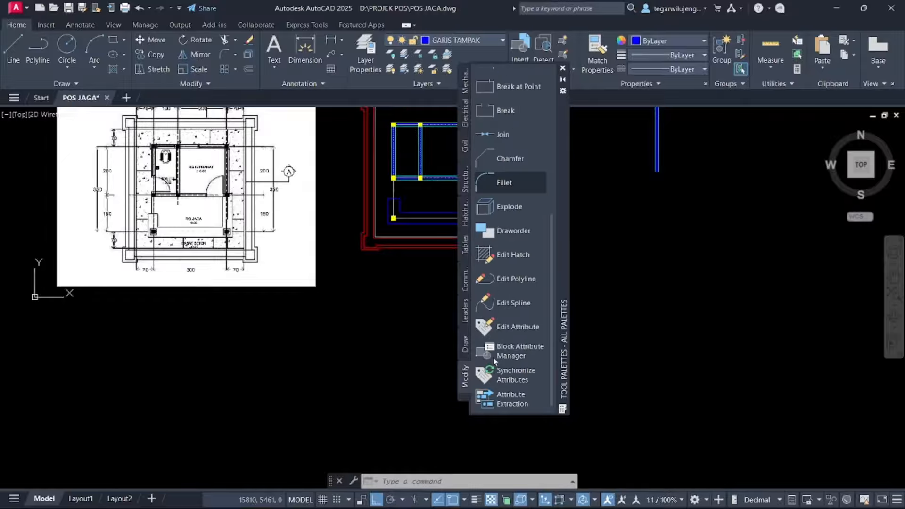
{"action": "scroll", "coordinate": [493, 361], "scroll_direction": "up", "scroll_amount": 5}
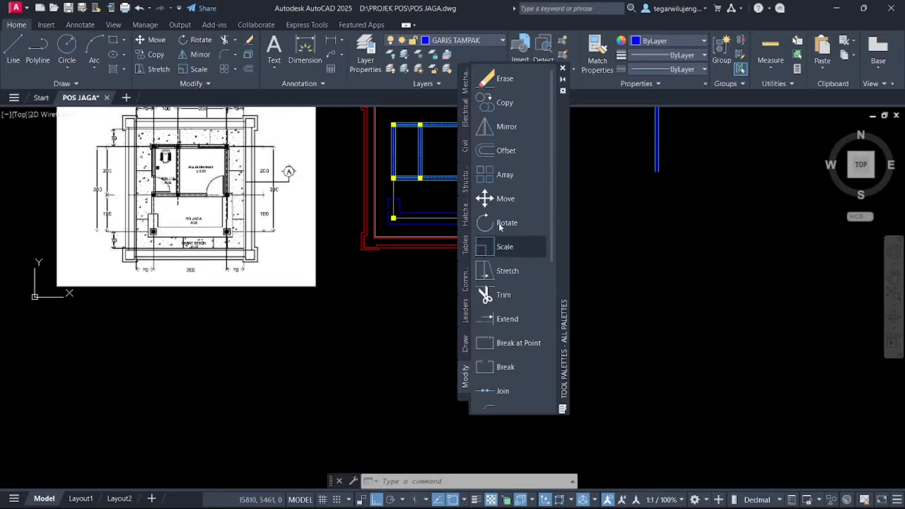
{"action": "left_click", "coordinate": [464, 117]}
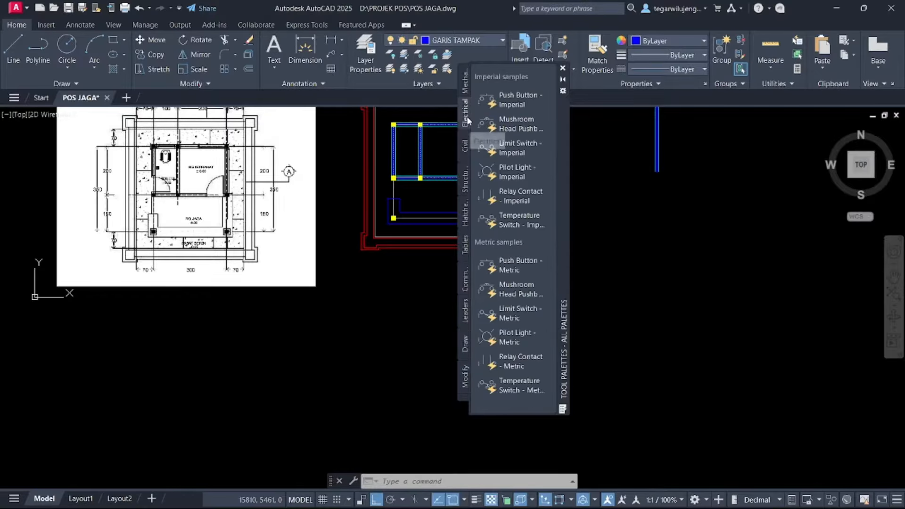
{"action": "left_click", "coordinate": [465, 84]}
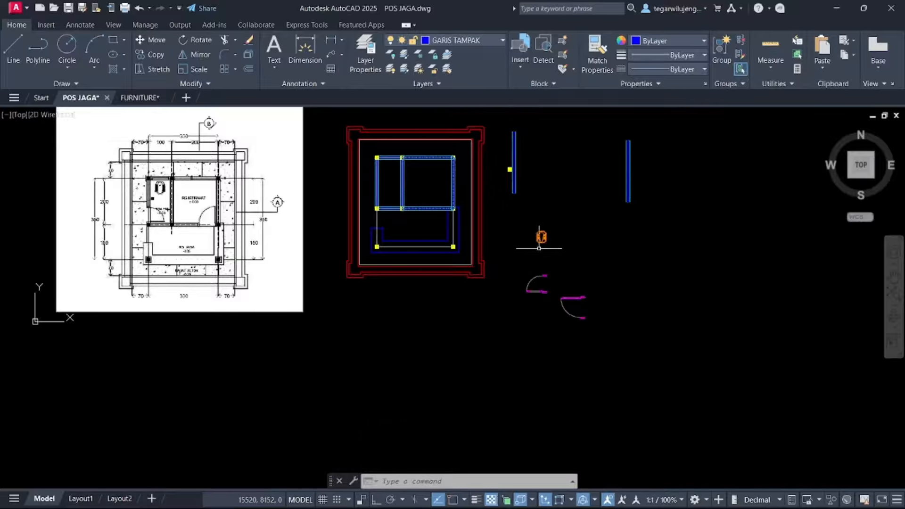
{"action": "scroll", "coordinate": [539, 247], "scroll_direction": "up", "scroll_amount": 2}
{"action": "scroll", "coordinate": [534, 239], "scroll_direction": "up", "scroll_amount": 2}
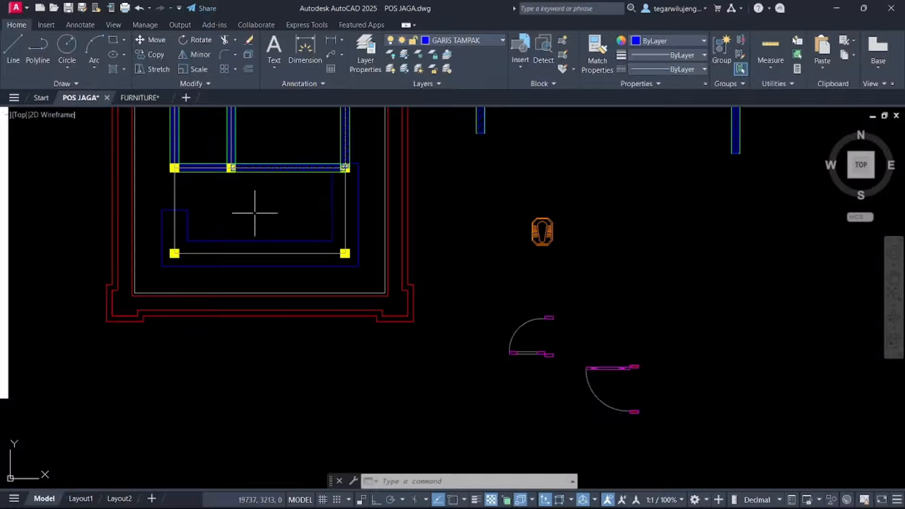
Compare the loose squat toilet and the two door blocks with the toilet and doors shown in the reference plan
{"action": "scroll", "coordinate": [563, 225], "scroll_direction": "up", "scroll_amount": 5}
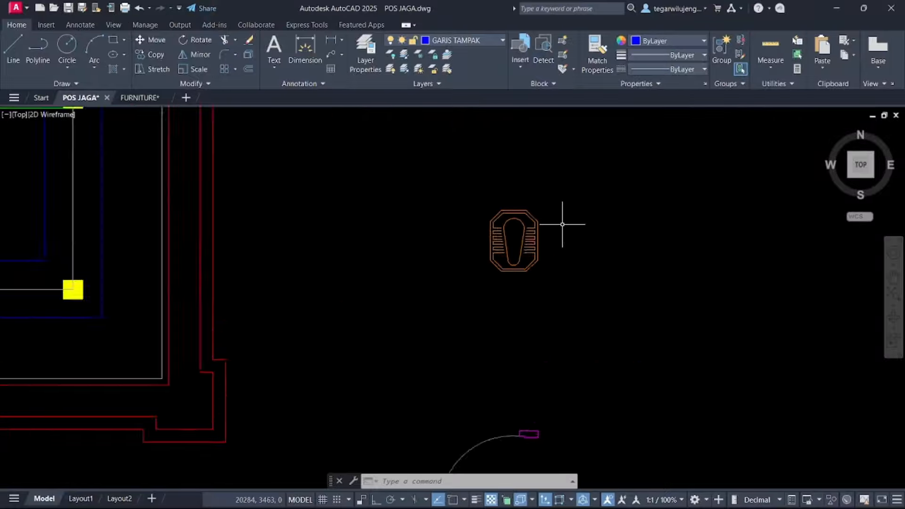
{"action": "scroll", "coordinate": [515, 278], "scroll_direction": "down", "scroll_amount": 5}
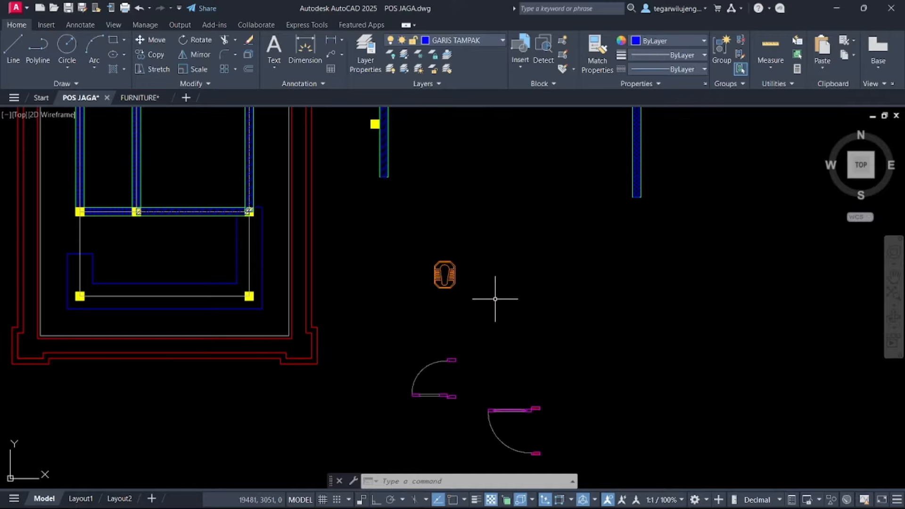
{"action": "middle_click_drag", "start_coordinate": [495, 299], "coordinate": [516, 173]}
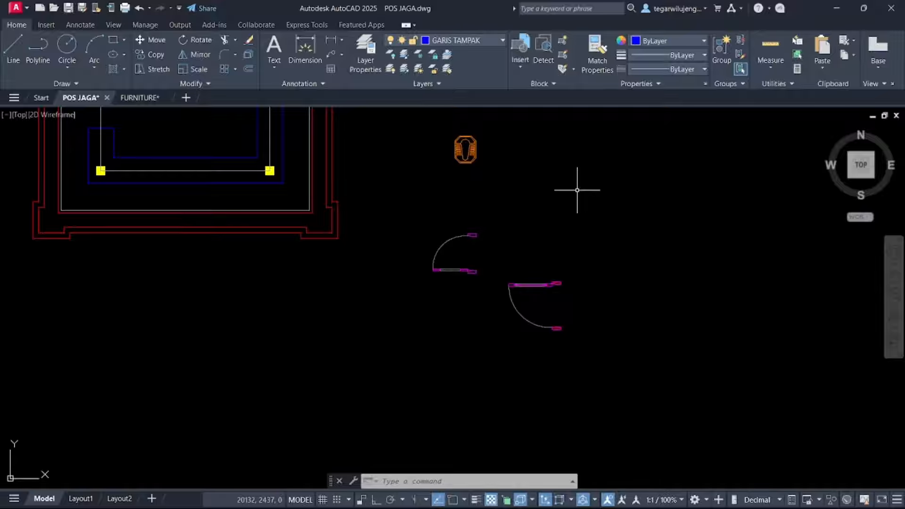
{"action": "middle_click_drag", "start_coordinate": [445, 251], "coordinate": [502, 274]}
{"action": "scroll", "coordinate": [504, 278], "scroll_direction": "down", "scroll_amount": 1}
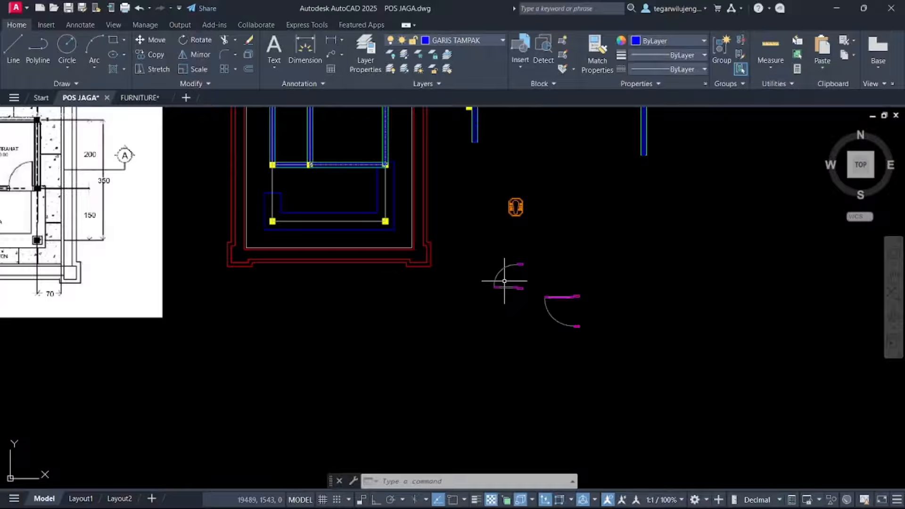
{"action": "scroll", "coordinate": [510, 278], "scroll_direction": "up", "scroll_amount": 2}
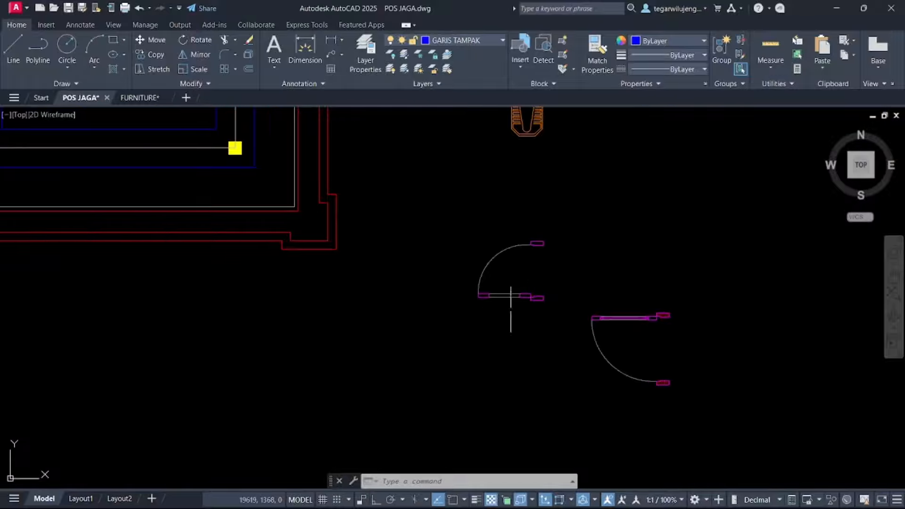
{"action": "middle_click_drag", "start_coordinate": [500, 225], "coordinate": [531, 281]}
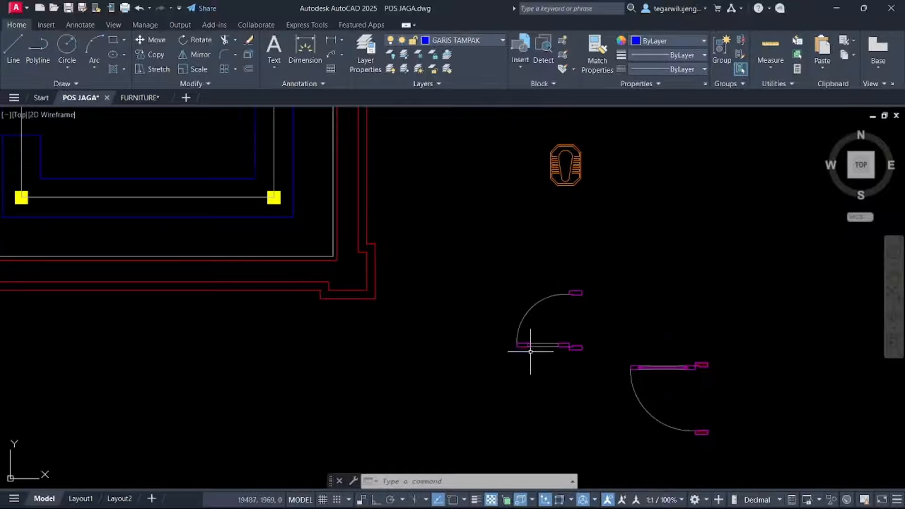
{"action": "scroll", "coordinate": [638, 329], "scroll_direction": "down", "scroll_amount": 1}
{"action": "scroll", "coordinate": [612, 238], "scroll_direction": "down", "scroll_amount": 1}
{"action": "scroll", "coordinate": [608, 293], "scroll_direction": "down", "scroll_amount": 1}
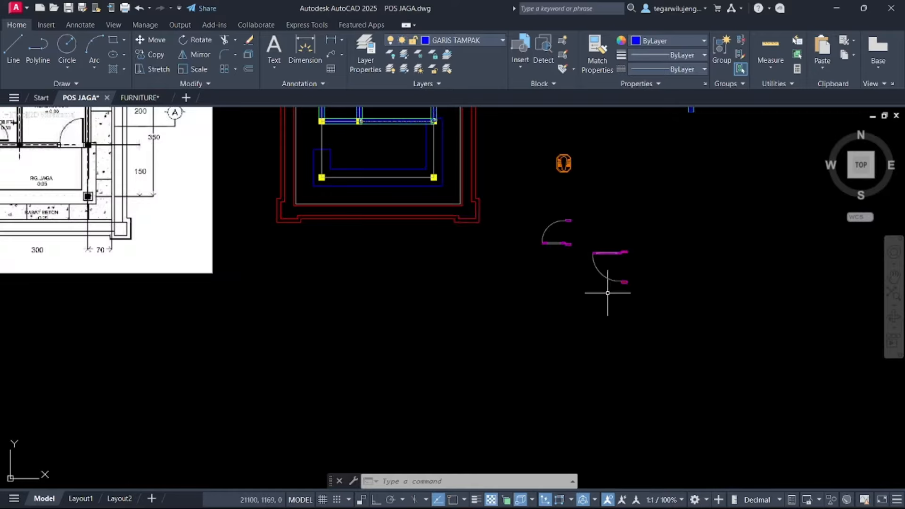
{"action": "mouse_move", "coordinate": [450, 226]}
{"action": "middle_mouse_down"}
{"action": "mouse_move", "coordinate": [592, 324]}
{"action": "mouse_move", "coordinate": [653, 315]}
{"action": "middle_mouse_up"}
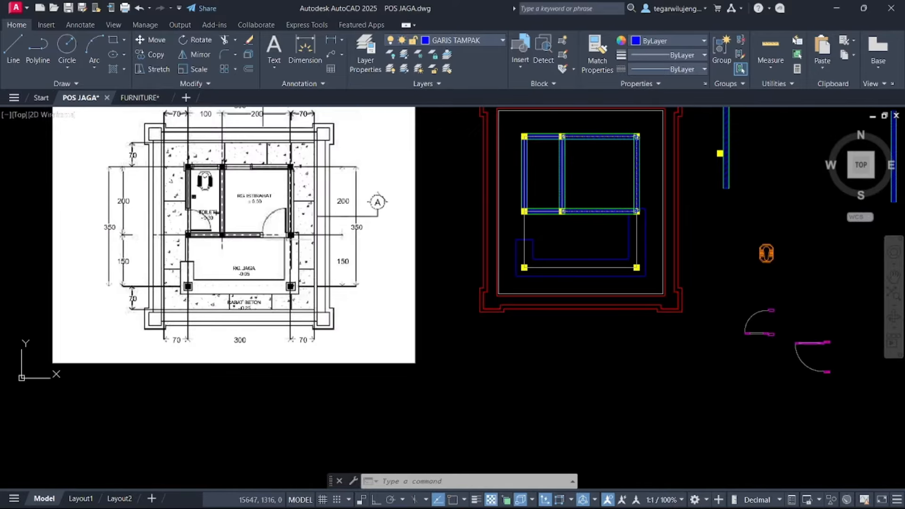
{"action": "scroll", "coordinate": [269, 229], "scroll_direction": "up", "scroll_amount": 2}
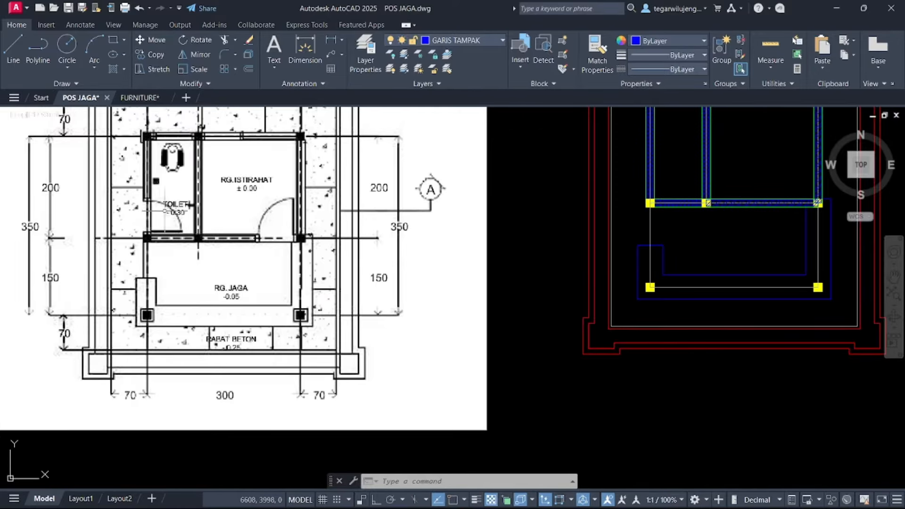
{"action": "middle_click_drag", "start_coordinate": [456, 246], "coordinate": [144, 217]}
{"action": "middle_click_drag", "start_coordinate": [518, 227], "coordinate": [329, 226]}
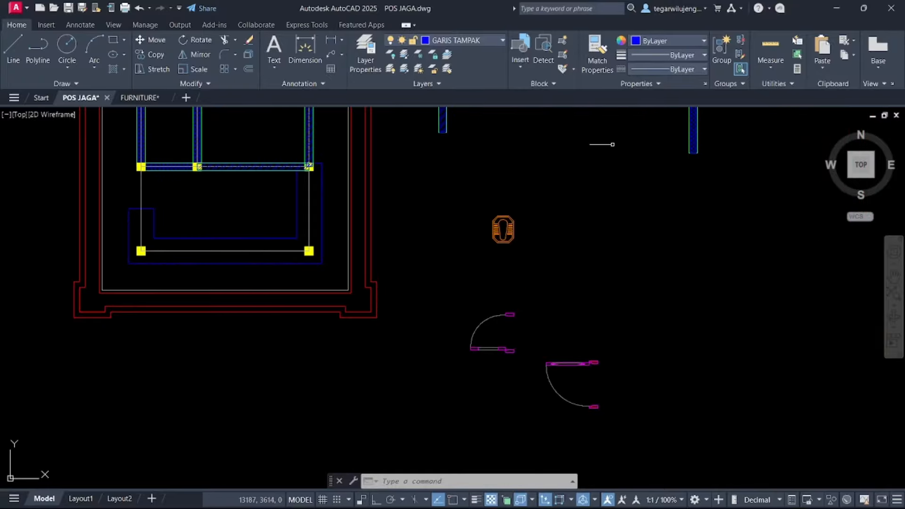
With object snap on, measure the smaller door block's width from the outer corner of its lower jamb
{"action": "left_click", "coordinate": [774, 66]}
{"action": "left_click", "coordinate": [770, 115]}
{"action": "scroll", "coordinate": [502, 349], "scroll_direction": "up", "scroll_amount": 5}
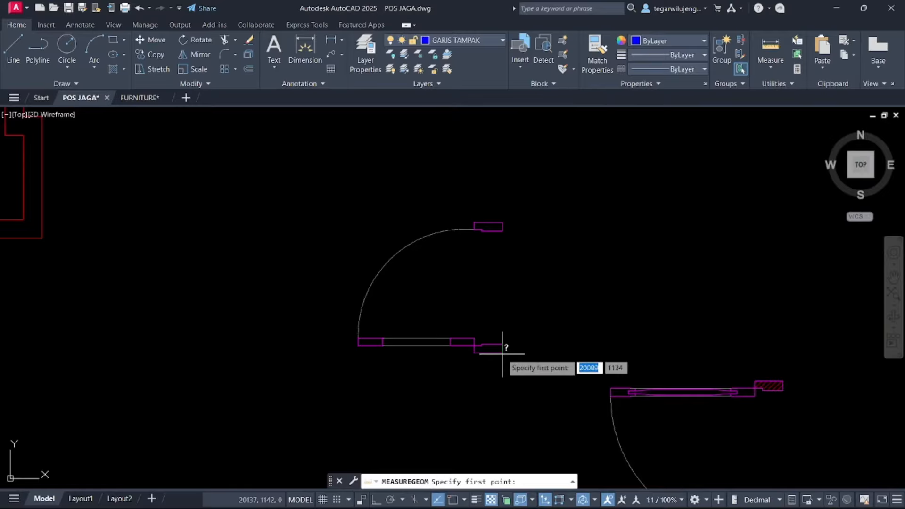
{"action": "scroll", "coordinate": [500, 349], "scroll_direction": "up", "scroll_amount": 4}
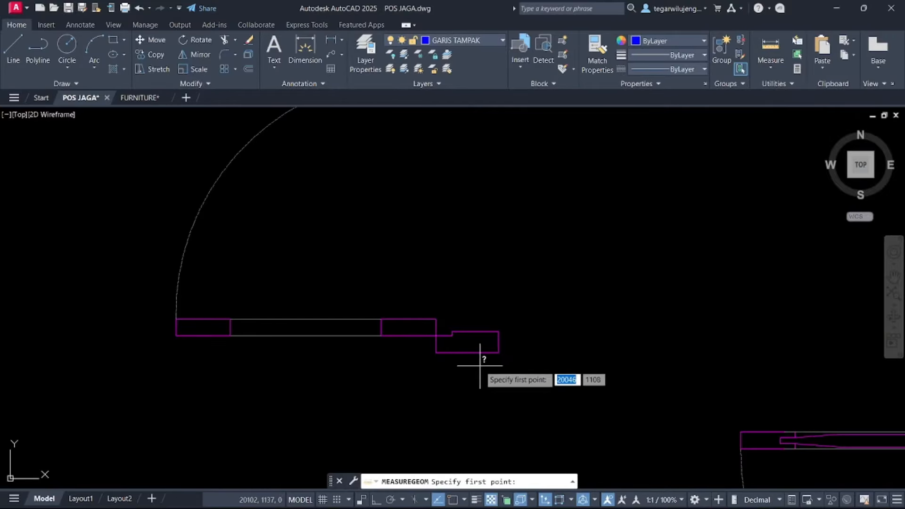
{"action": "key", "text": "F3"}
{"action": "left_click", "coordinate": [499, 353]}
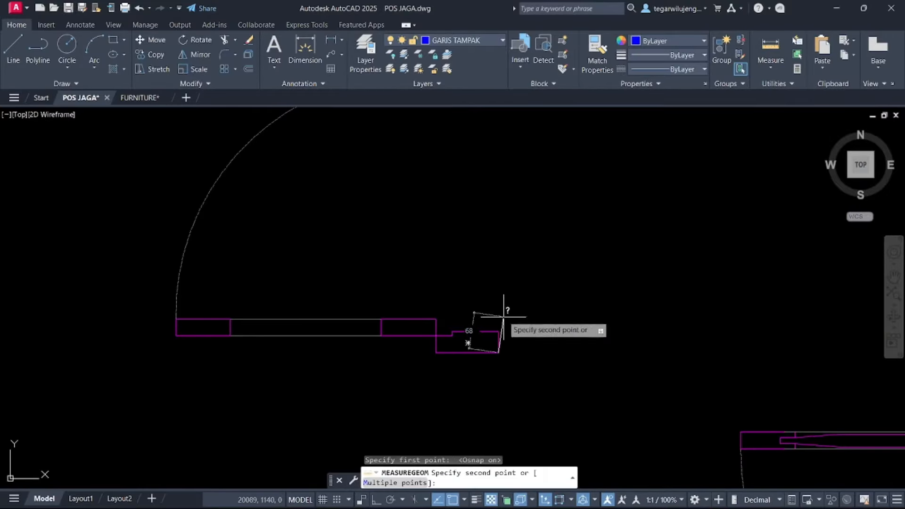
{"action": "scroll", "coordinate": [509, 283], "scroll_direction": "down", "scroll_amount": 4}
{"action": "key", "text": "Escape"}
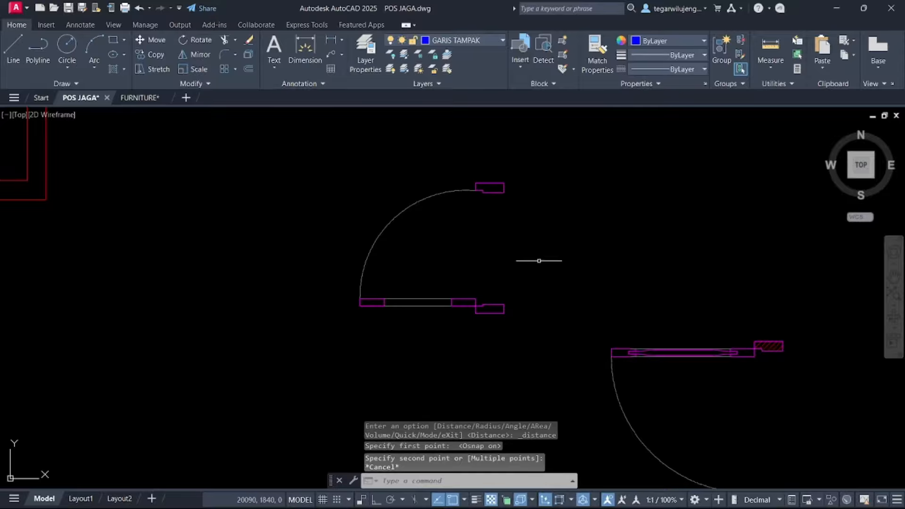
Measure the larger door block's width from the outer corner of its lower jamb
{"action": "middle_click_drag", "start_coordinate": [540, 260], "coordinate": [461, 185]}
{"action": "left_click", "coordinate": [771, 43]}
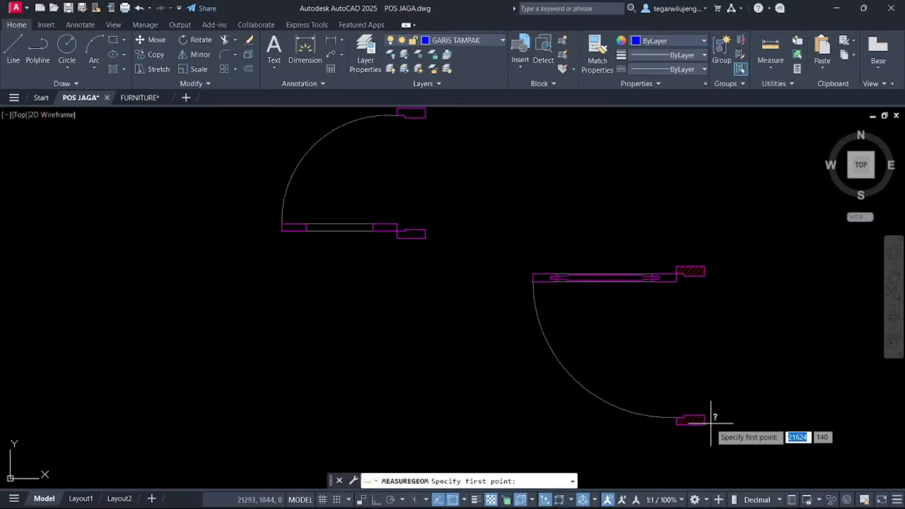
{"action": "left_click", "coordinate": [705, 424]}
{"action": "key", "text": "Escape"}
{"action": "scroll", "coordinate": [612, 293], "scroll_direction": "down", "scroll_amount": 5}
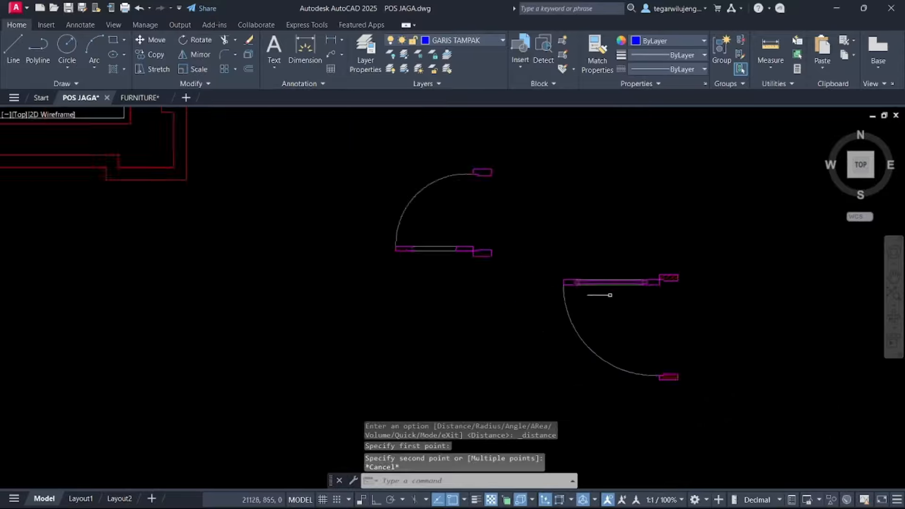
Check the squat toilet block's layer and add a new layer named FURNITURE
{"action": "middle_click_drag", "start_coordinate": [585, 280], "coordinate": [640, 266]}
{"action": "scroll", "coordinate": [640, 218], "scroll_direction": "up", "scroll_amount": 2}
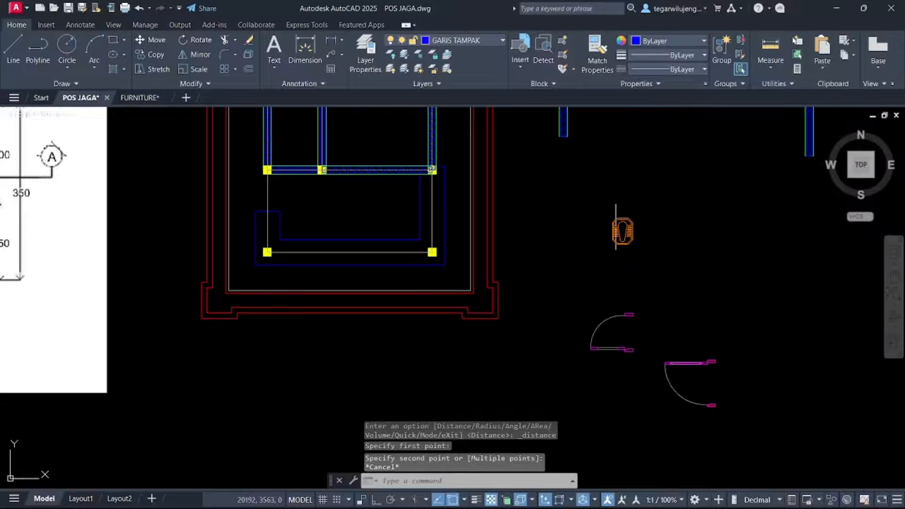
{"action": "left_click", "coordinate": [617, 227]}
{"action": "scroll", "coordinate": [616, 227], "scroll_direction": "up", "scroll_amount": 2}
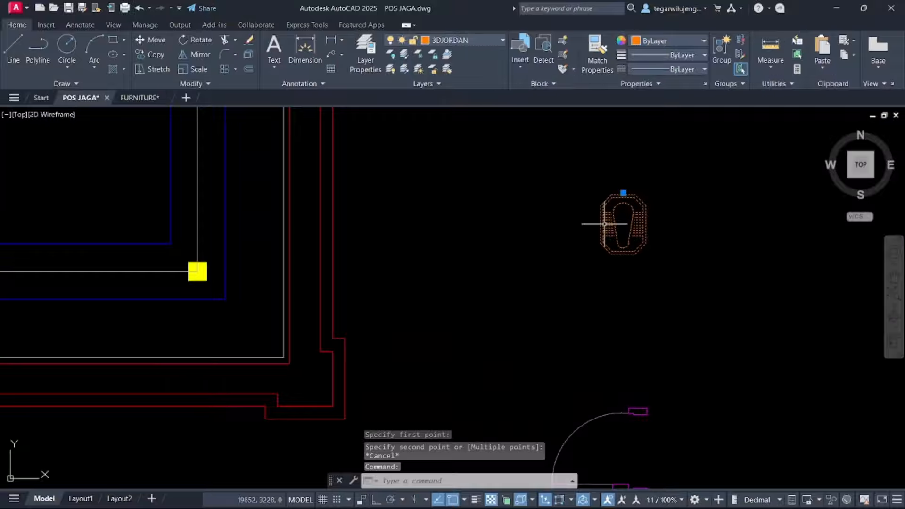
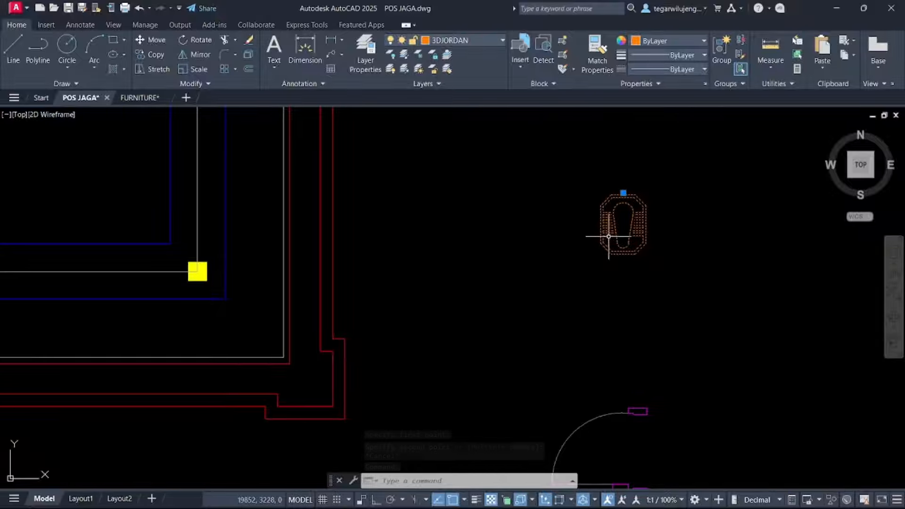
{"action": "left_click", "coordinate": [365, 52]}
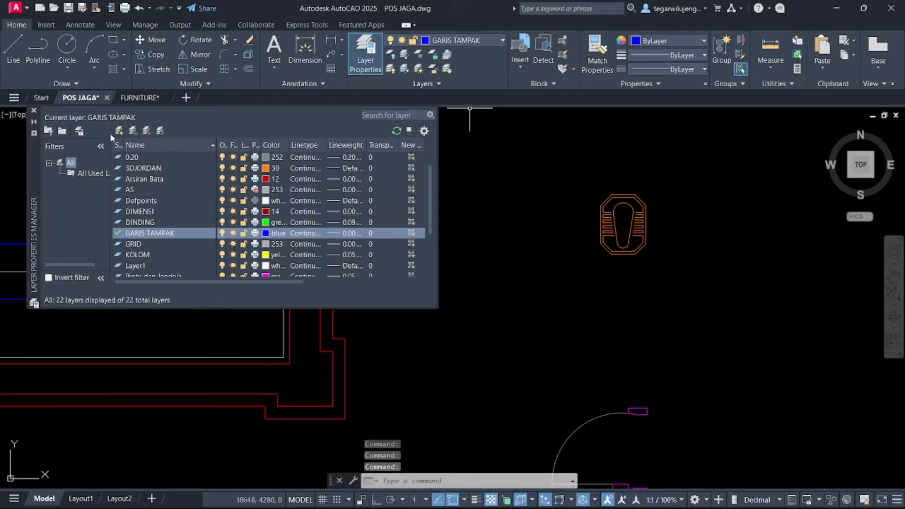
{"action": "left_click", "coordinate": [119, 131]}
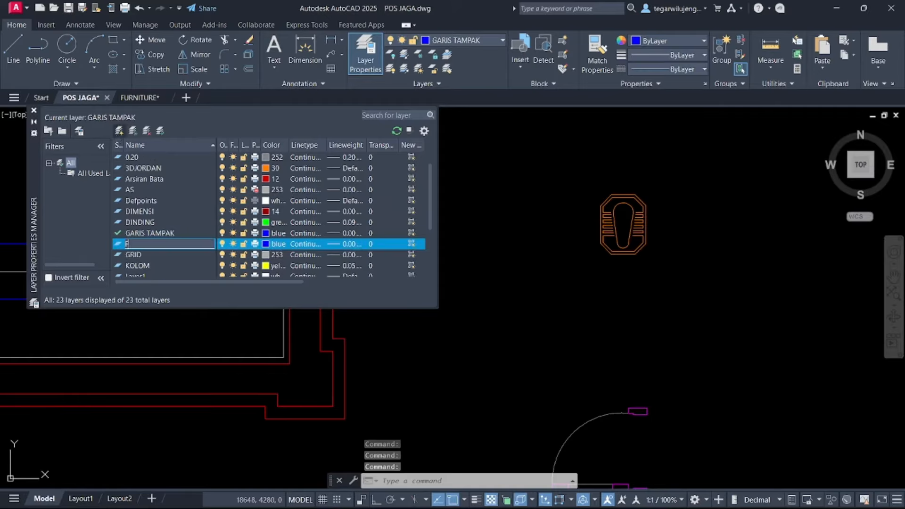
{"action": "type", "text": "FURNITU"}
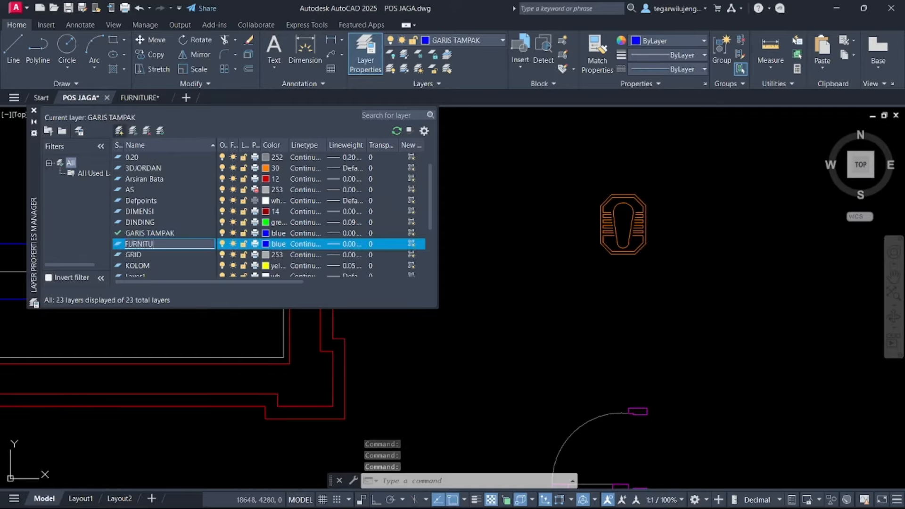
{"action": "type", "text": "RE"}
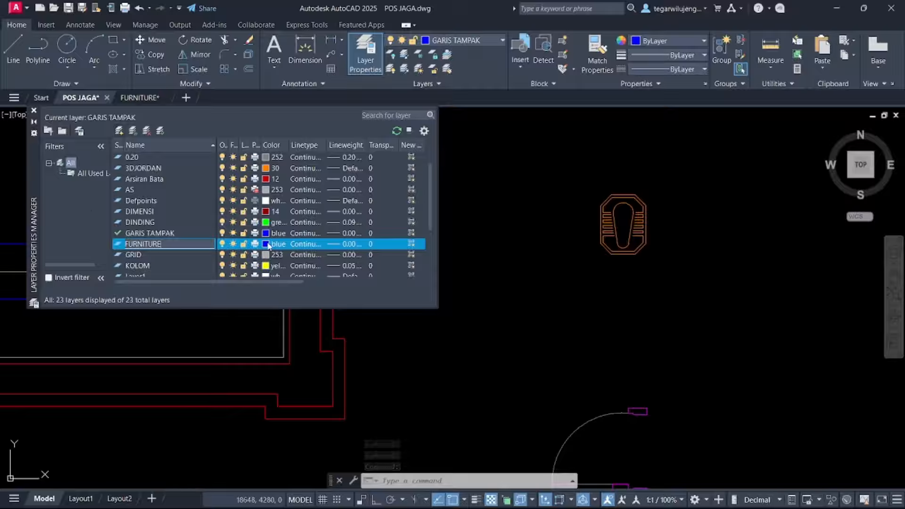
{"action": "key", "text": "Return"}
Set the FURNITURE layer's color to 253 and make it the current layer
{"action": "left_click", "coordinate": [266, 244]}
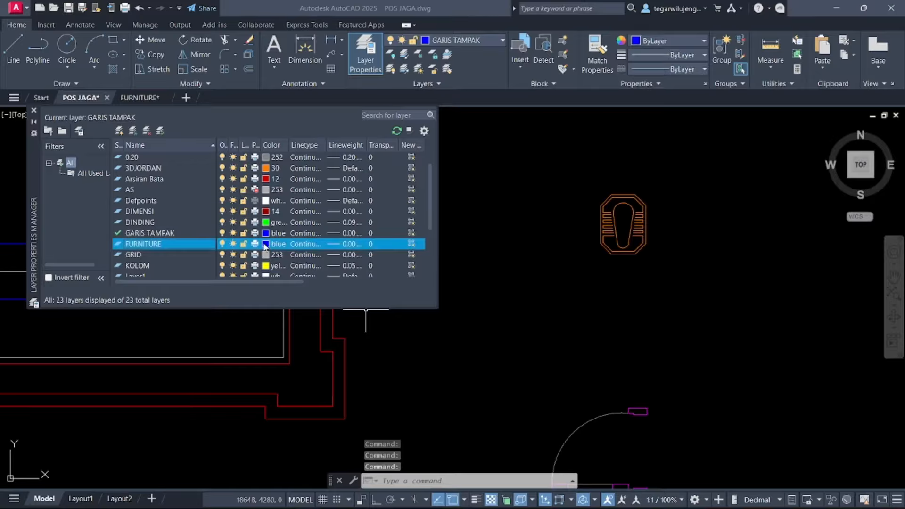
{"action": "left_click", "coordinate": [387, 285]}
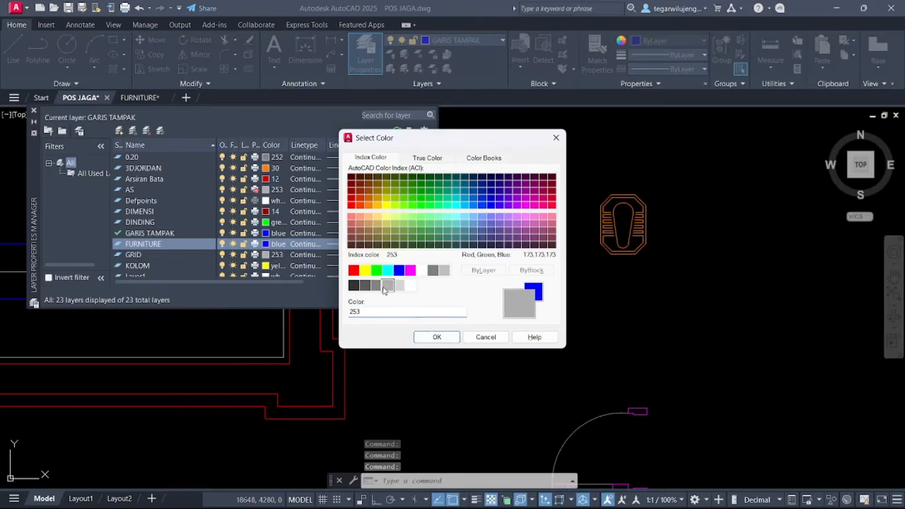
{"action": "left_click", "coordinate": [434, 337]}
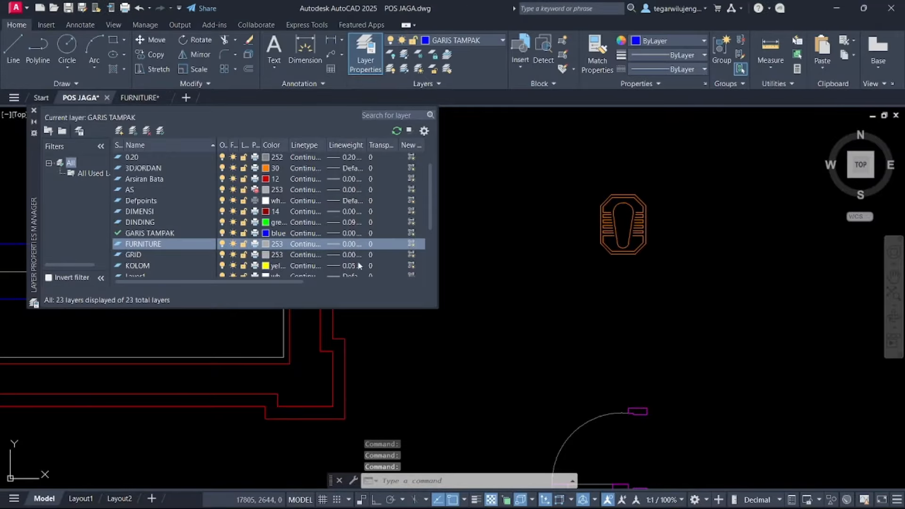
{"action": "left_click", "coordinate": [365, 54]}
{"action": "left_click", "coordinate": [462, 40]}
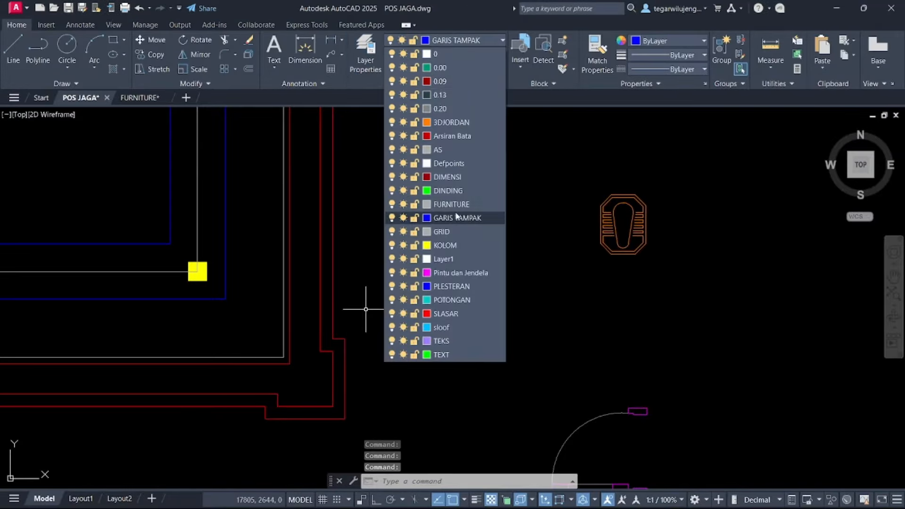
{"action": "left_click", "coordinate": [458, 208]}
Open the squat toilet block ori-toi-1 for editing in the Block Editor
{"action": "left_click", "coordinate": [613, 225]}
{"action": "left_click", "coordinate": [600, 220]}
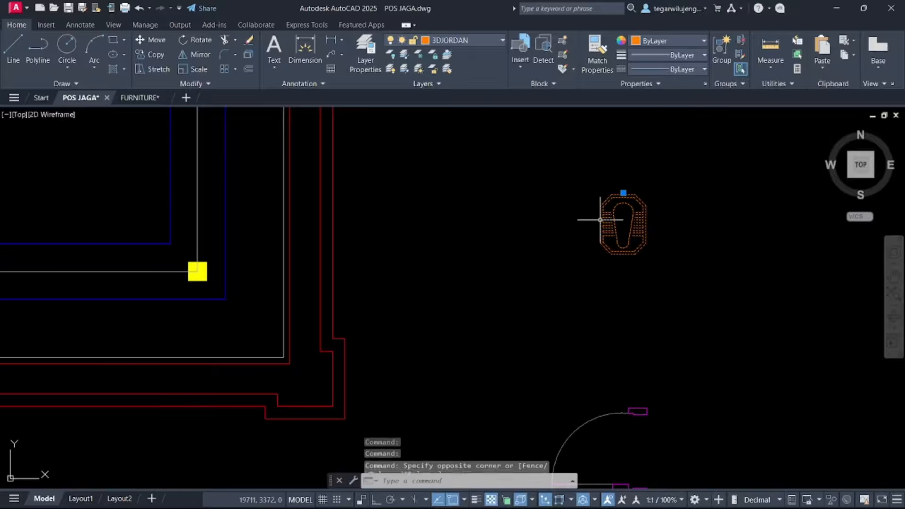
{"action": "double_click", "coordinate": [608, 225]}
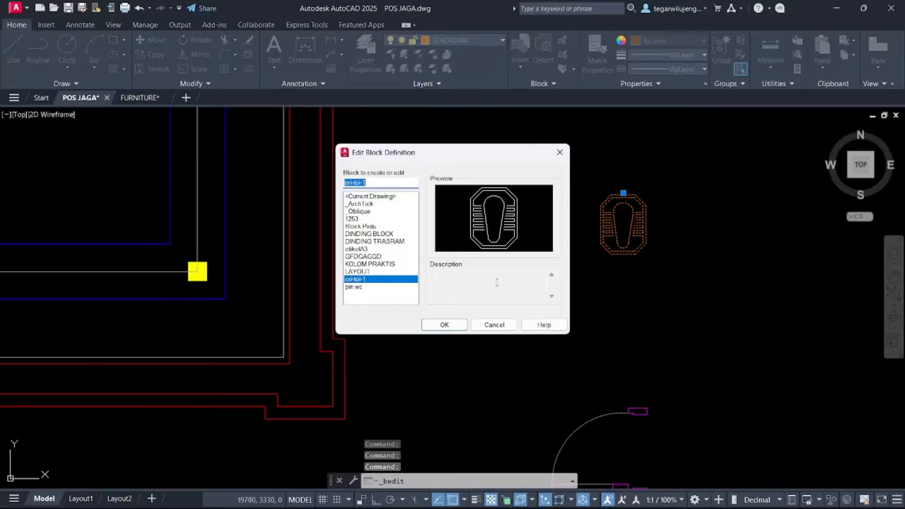
{"action": "left_click", "coordinate": [446, 324]}
{"action": "scroll", "coordinate": [416, 212], "scroll_direction": "down", "scroll_amount": 3}
Assign all of the toilet block's geometry to the FURNITURE layer and close the Block Editor
{"action": "left_click_drag", "start_coordinate": [364, 178], "coordinate": [487, 308]}
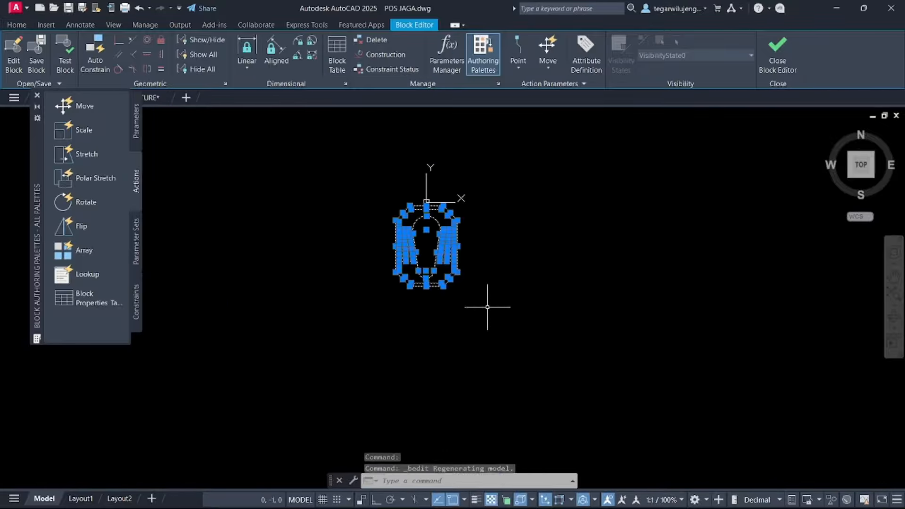
{"action": "left_click", "coordinate": [16, 25]}
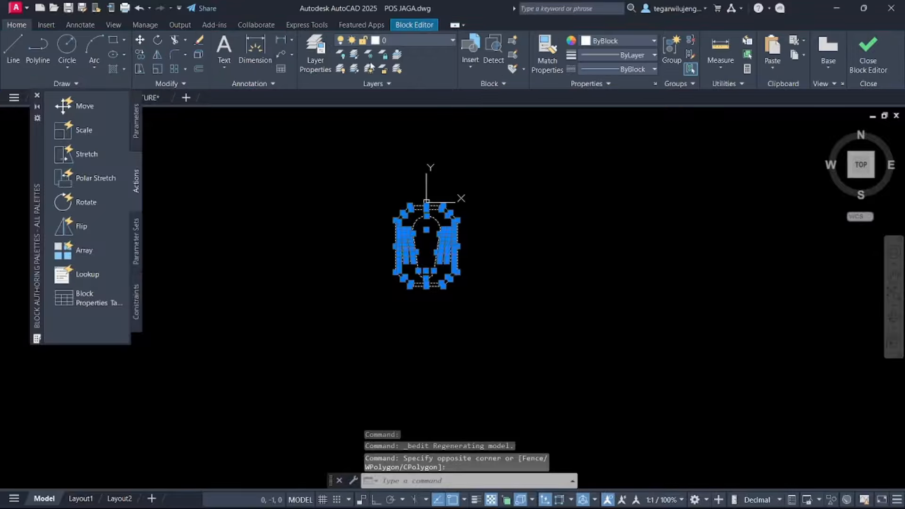
{"action": "left_click", "coordinate": [425, 39]}
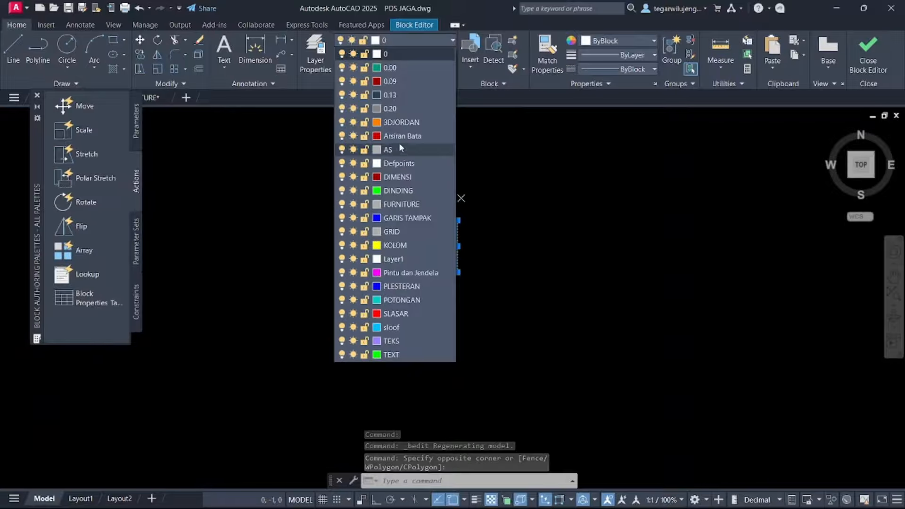
{"action": "left_click", "coordinate": [406, 204]}
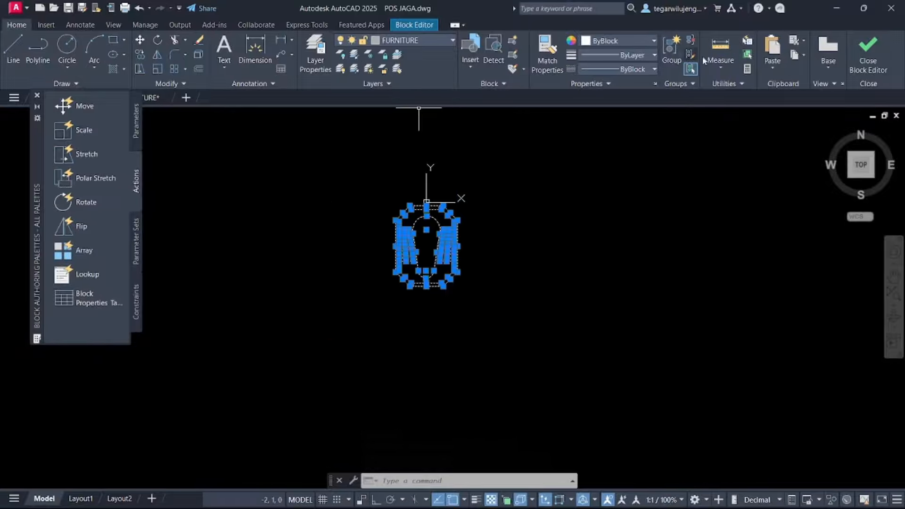
{"action": "left_click", "coordinate": [868, 51]}
{"action": "left_click", "coordinate": [472, 241]}
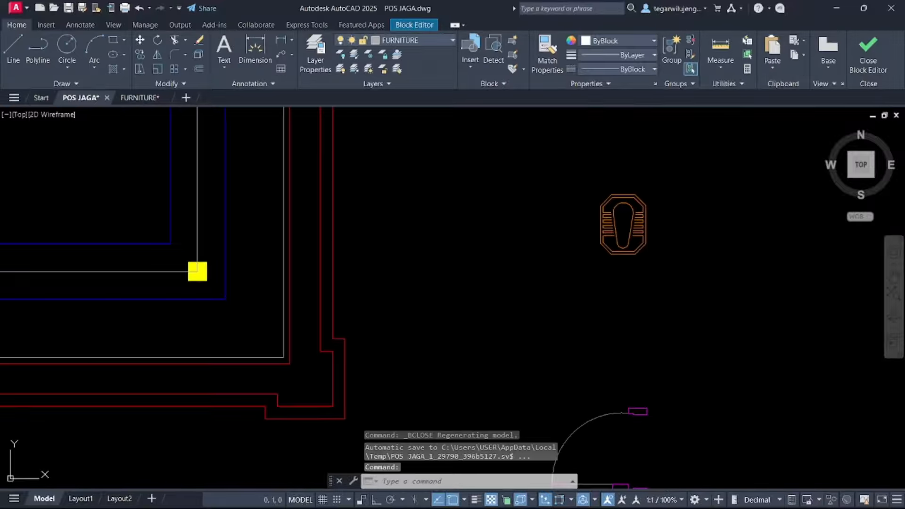
Assign the squat toilet block to the FURNITURE layer
{"action": "scroll", "coordinate": [566, 229], "scroll_direction": "down", "scroll_amount": 2}
{"action": "left_click", "coordinate": [597, 217]}
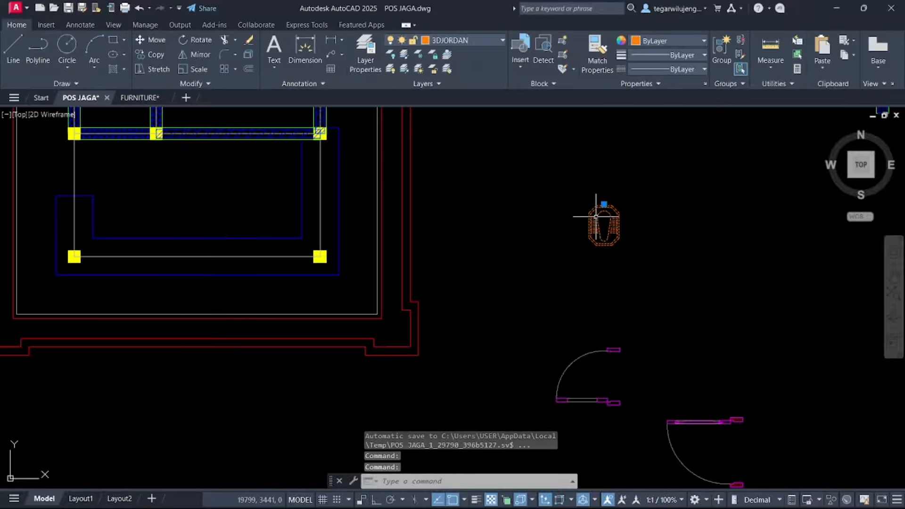
{"action": "left_click", "coordinate": [464, 42]}
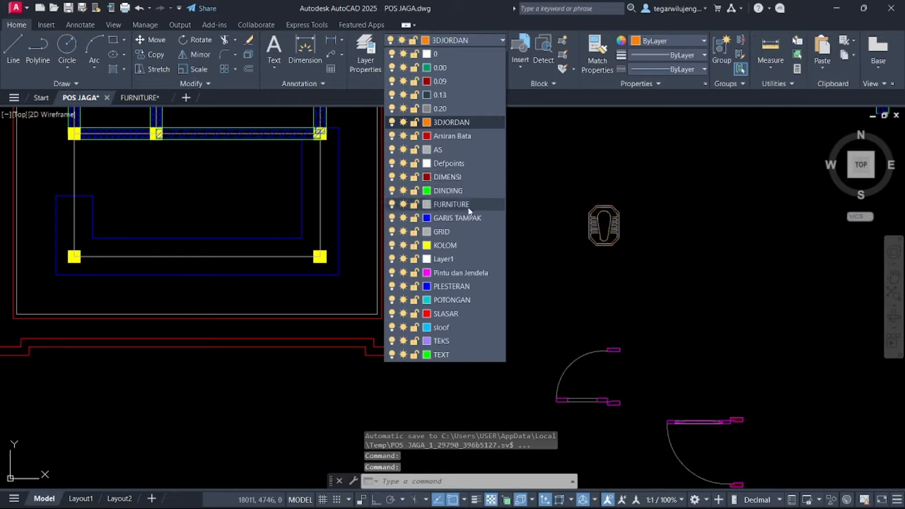
{"action": "left_click", "coordinate": [466, 205]}
{"action": "scroll", "coordinate": [614, 199], "scroll_direction": "up", "scroll_amount": 3}
{"action": "scroll", "coordinate": [615, 203], "scroll_direction": "down", "scroll_amount": 3}
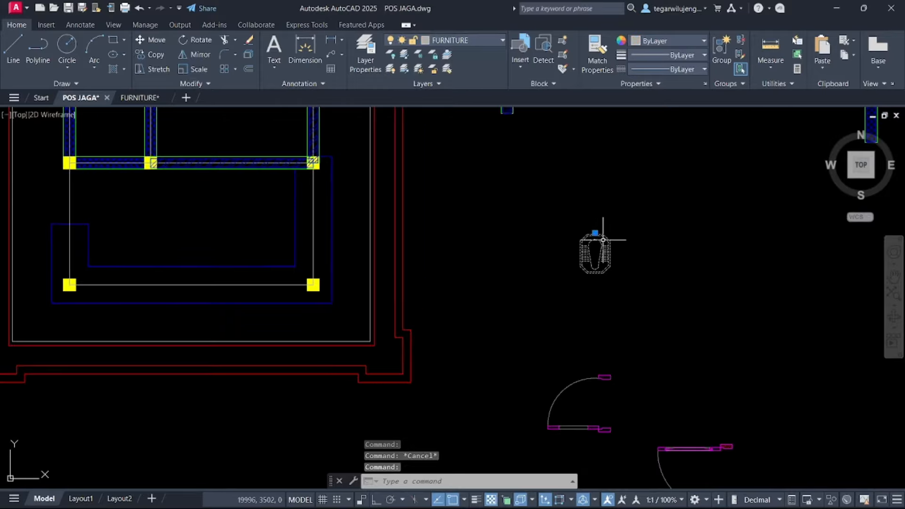
Move the squat toilet block into the upper part of the small toilet room
{"action": "scroll", "coordinate": [645, 267], "scroll_direction": "down", "scroll_amount": 2}
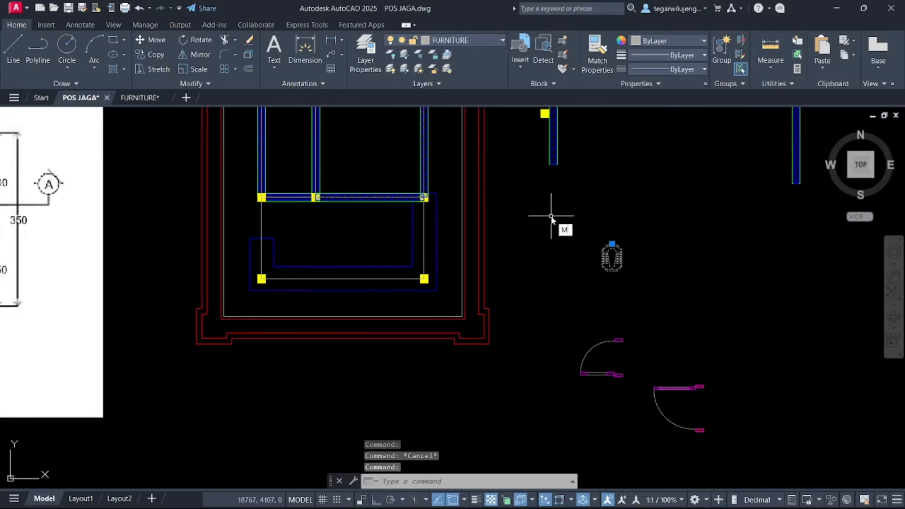
{"action": "type", "text": "M"}
{"action": "key", "text": "Return"}
{"action": "left_click", "coordinate": [609, 252]}
{"action": "scroll", "coordinate": [377, 203], "scroll_direction": "up", "scroll_amount": 4}
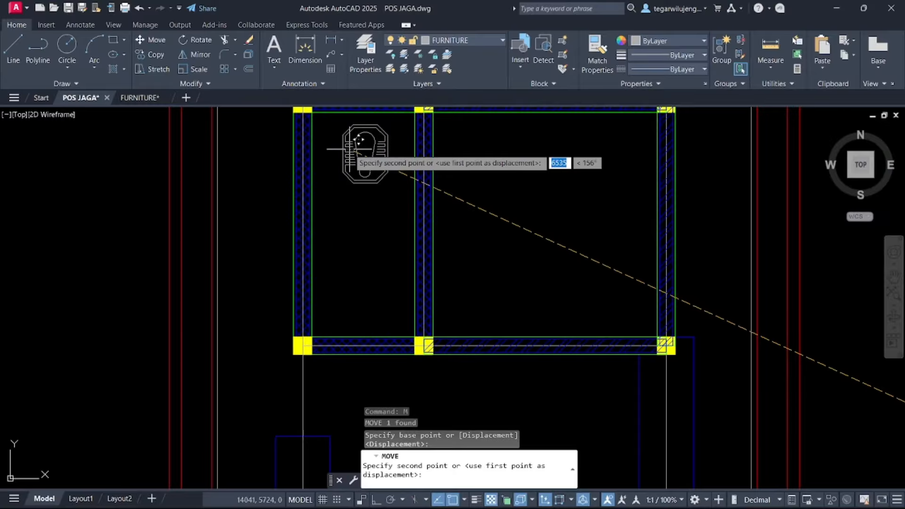
{"action": "left_click", "coordinate": [358, 149]}
{"action": "mouse_move", "coordinate": [340, 239]}
{"action": "middle_mouse_down"}
{"action": "mouse_move", "coordinate": [385, 253]}
{"action": "mouse_move", "coordinate": [398, 206]}
{"action": "mouse_move", "coordinate": [404, 250]}
{"action": "middle_mouse_up"}
{"action": "scroll", "coordinate": [402, 247], "scroll_direction": "down", "scroll_amount": 2}
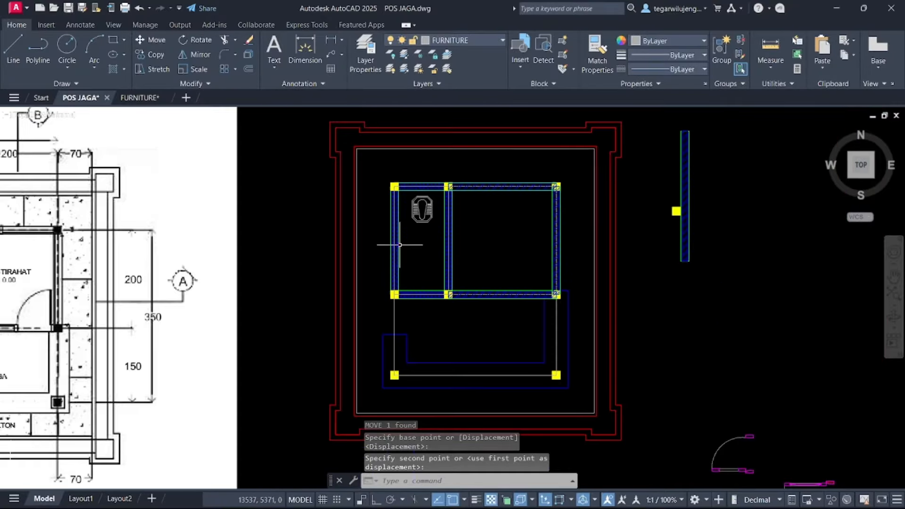
Mirror the smaller door block about a vertical axis with Ortho on, erasing the source object
{"action": "scroll", "coordinate": [461, 277], "scroll_direction": "down", "scroll_amount": 2}
{"action": "middle_click_drag", "start_coordinate": [495, 287], "coordinate": [459, 231]}
{"action": "scroll", "coordinate": [543, 304], "scroll_direction": "up", "scroll_amount": 3}
{"action": "left_click", "coordinate": [546, 305]}
{"action": "left_click", "coordinate": [502, 245]}
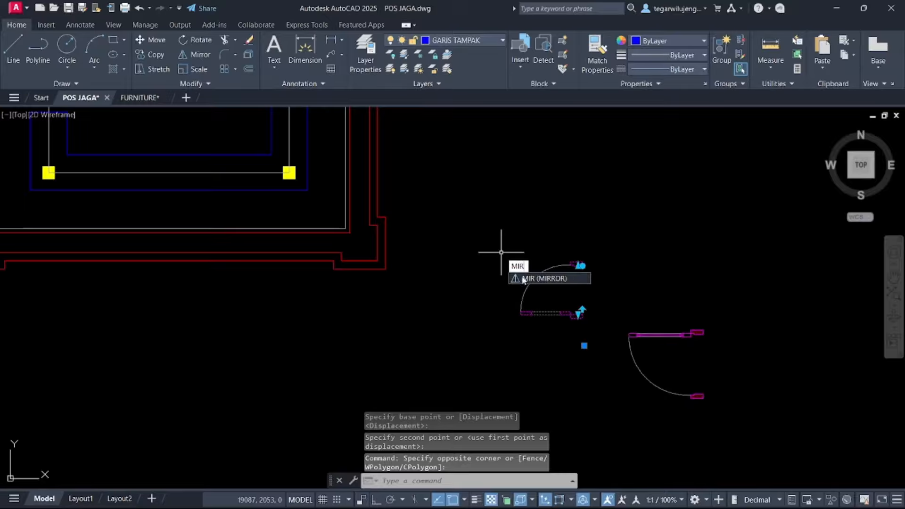
{"action": "key", "text": "Return"}
{"action": "left_click", "coordinate": [560, 293]}
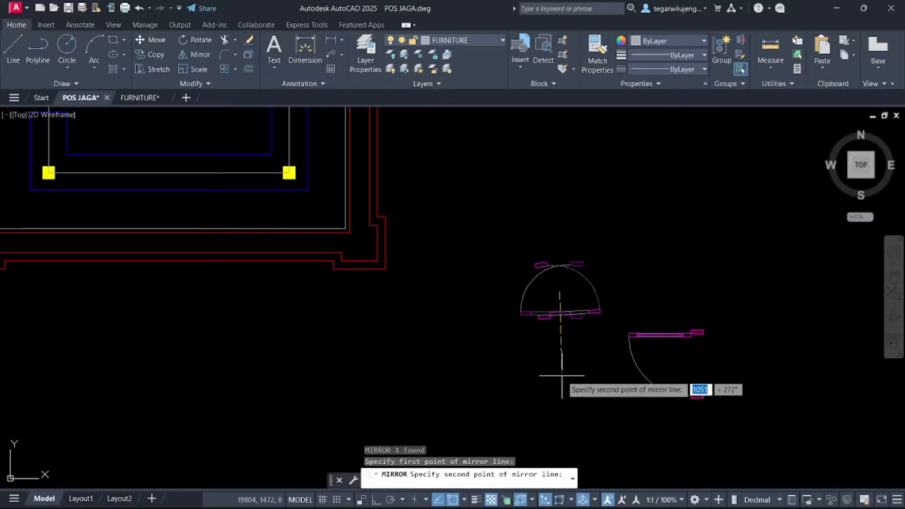
{"action": "key", "text": "F8"}
{"action": "left_click", "coordinate": [542, 375]}
{"action": "type", "text": "y"}
{"action": "key", "text": "Return"}
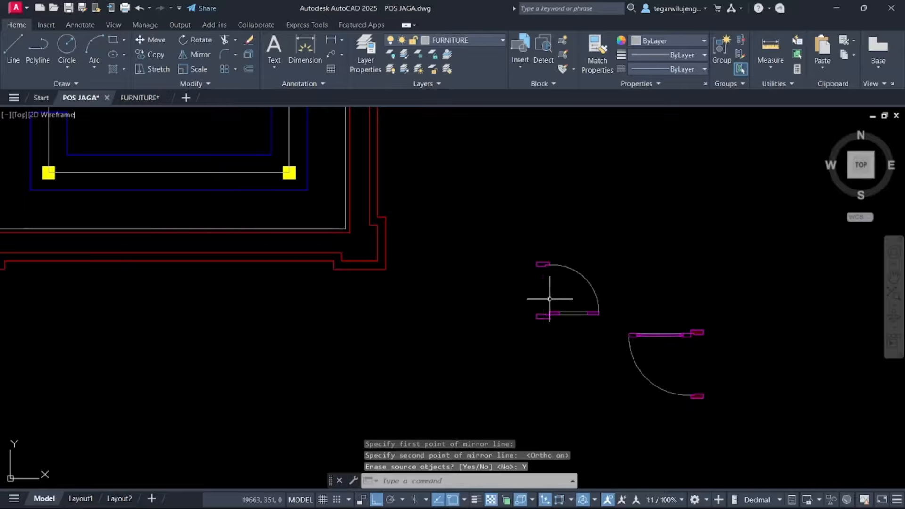
{"action": "left_click", "coordinate": [555, 316]}
{"action": "left_click", "coordinate": [515, 263]}
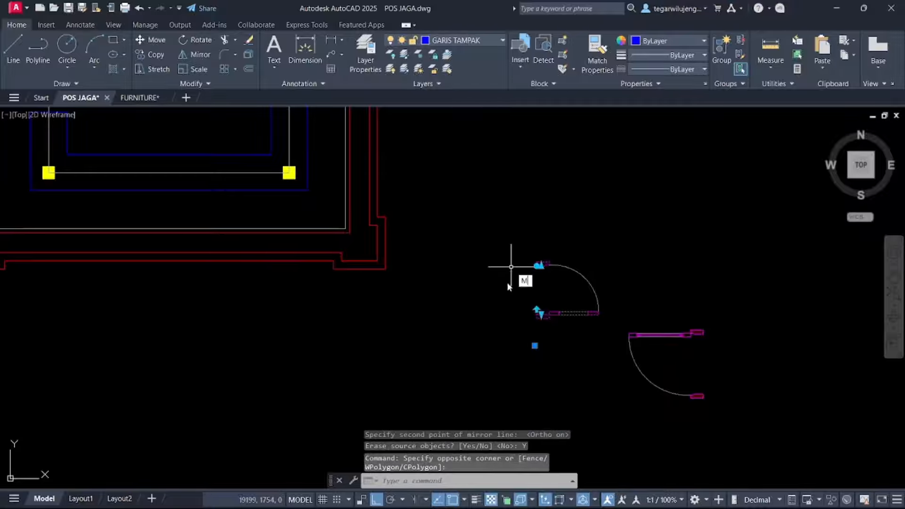
{"action": "key", "text": "Return"}
{"action": "key", "text": "Return"}
{"action": "scroll", "coordinate": [540, 320], "scroll_direction": "up", "scroll_amount": 5}
{"action": "left_click", "coordinate": [473, 304]}
{"action": "scroll", "coordinate": [519, 345], "scroll_direction": "down", "scroll_amount": 6}
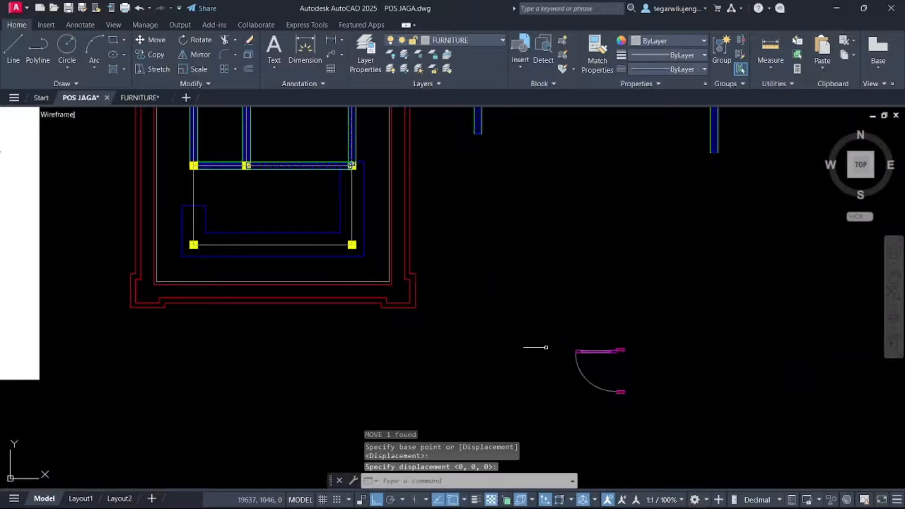
{"action": "key", "text": "Escape"}
{"action": "key", "text": "ctrl+z"}
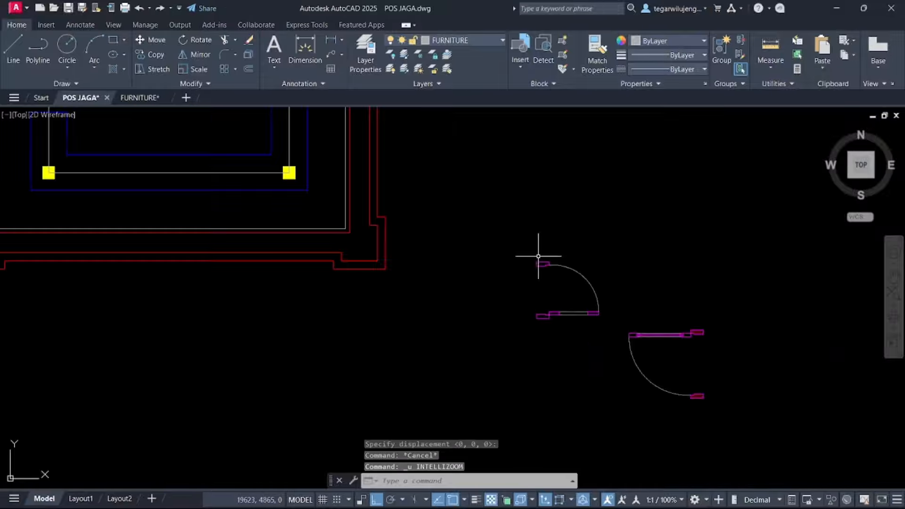
{"action": "key", "text": "ctrl+z"}
Move the mirrored door by its lower frame corner onto the top of the toilet room's lower-left column, with Ortho off
{"action": "left_click", "coordinate": [540, 320]}
{"action": "left_click", "coordinate": [522, 302]}
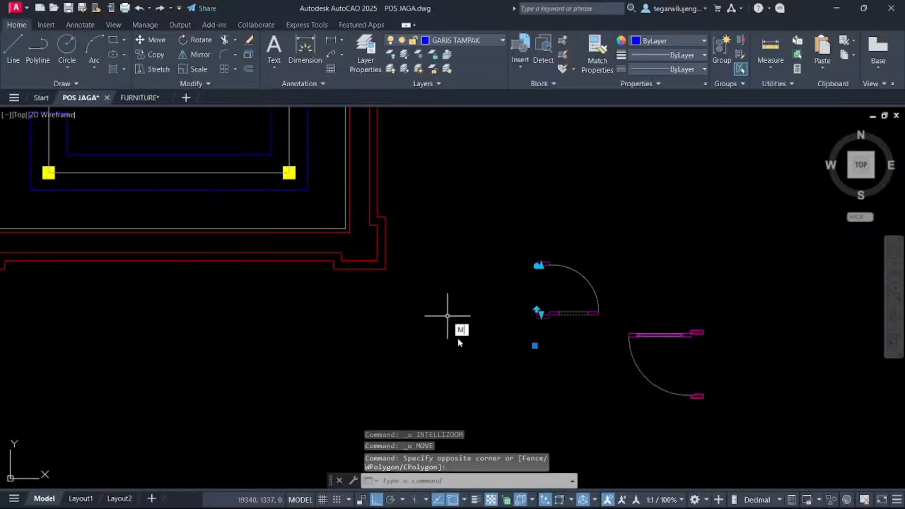
{"action": "type", "text": "M"}
{"action": "key", "text": "Return"}
{"action": "scroll", "coordinate": [542, 314], "scroll_direction": "up", "scroll_amount": 5}
{"action": "left_click", "coordinate": [519, 316]}
{"action": "scroll", "coordinate": [469, 297], "scroll_direction": "down", "scroll_amount": 7}
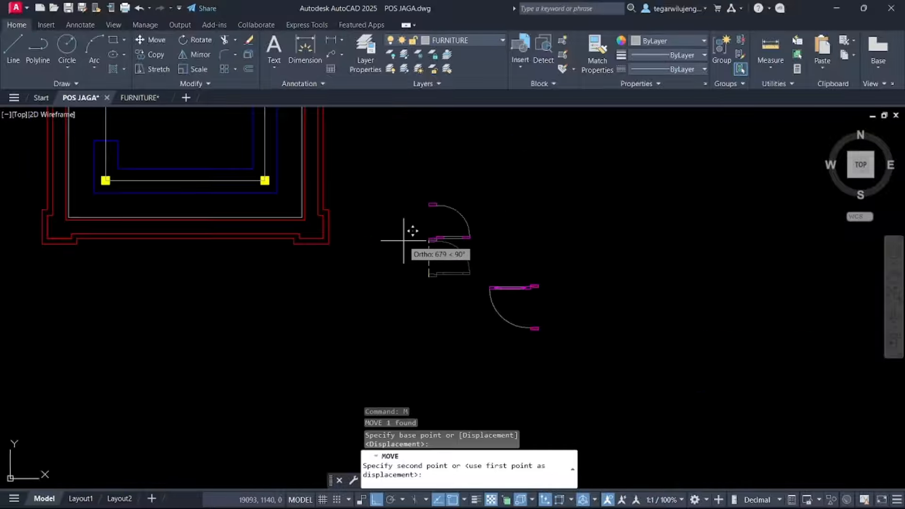
{"action": "key", "text": "F8"}
{"action": "scroll", "coordinate": [414, 231], "scroll_direction": "down", "scroll_amount": 5}
{"action": "scroll", "coordinate": [434, 254], "scroll_direction": "up", "scroll_amount": 12}
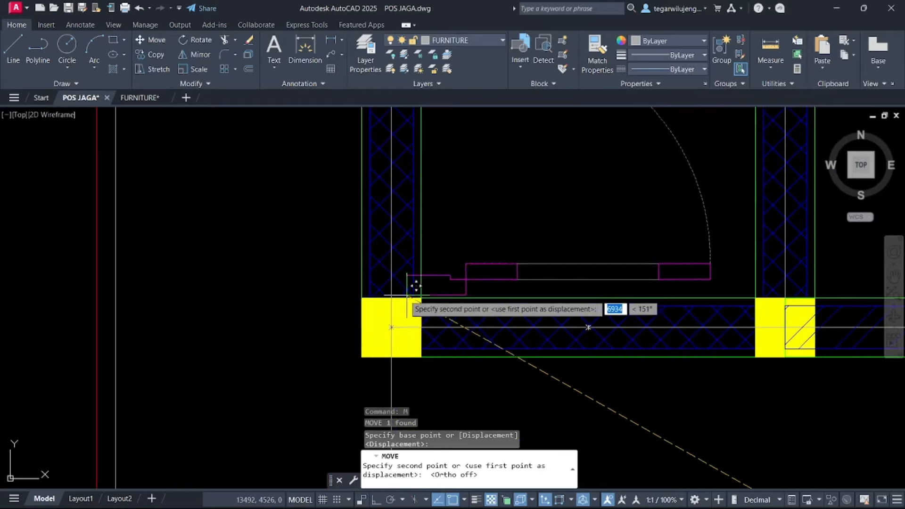
{"action": "key", "text": "Escape"}
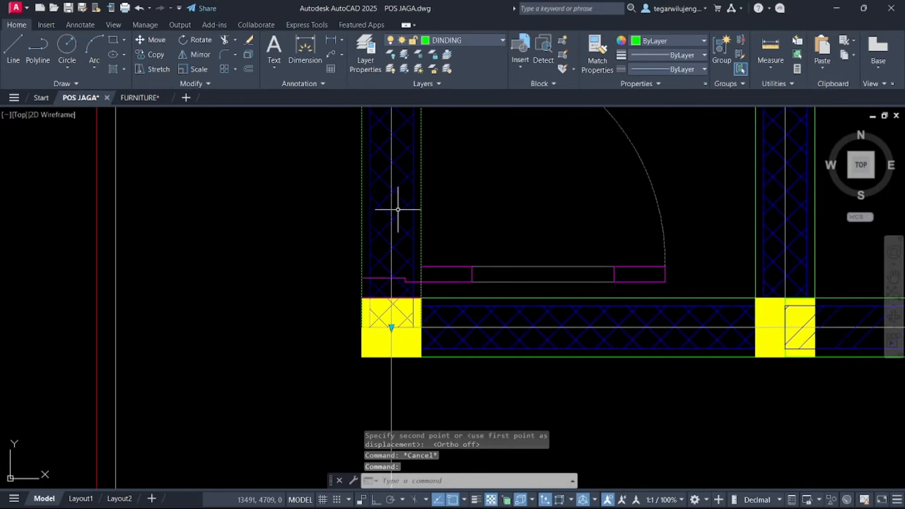
Shorten the toilet room's left wall so its lower end meets the top of the door frame
{"action": "left_click", "coordinate": [391, 327]}
{"action": "scroll", "coordinate": [396, 278], "scroll_direction": "down", "scroll_amount": 5}
{"action": "scroll", "coordinate": [398, 240], "scroll_direction": "up", "scroll_amount": 6}
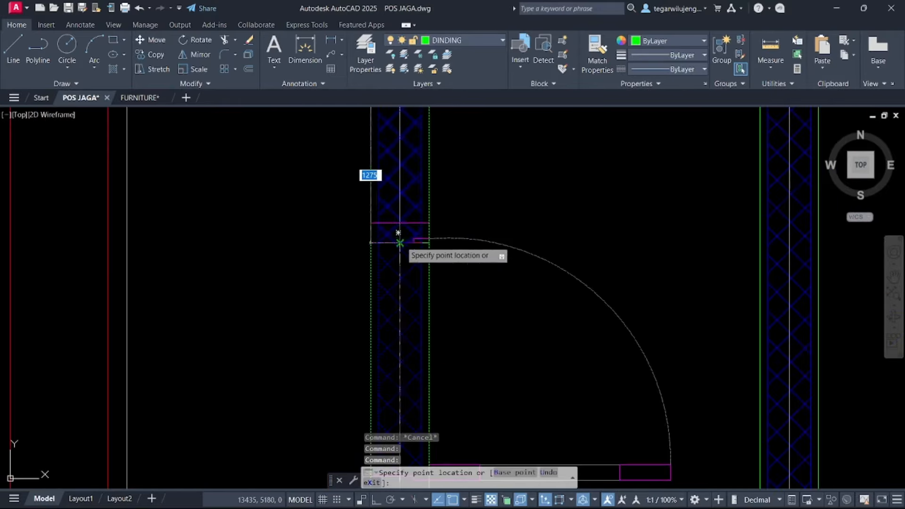
{"action": "key", "text": "Escape"}
Compare the placed toilet door with the toilet doorway in the reference plan
{"action": "scroll", "coordinate": [410, 259], "scroll_direction": "down", "scroll_amount": 7}
{"action": "middle_click_drag", "start_coordinate": [418, 284], "coordinate": [459, 255]}
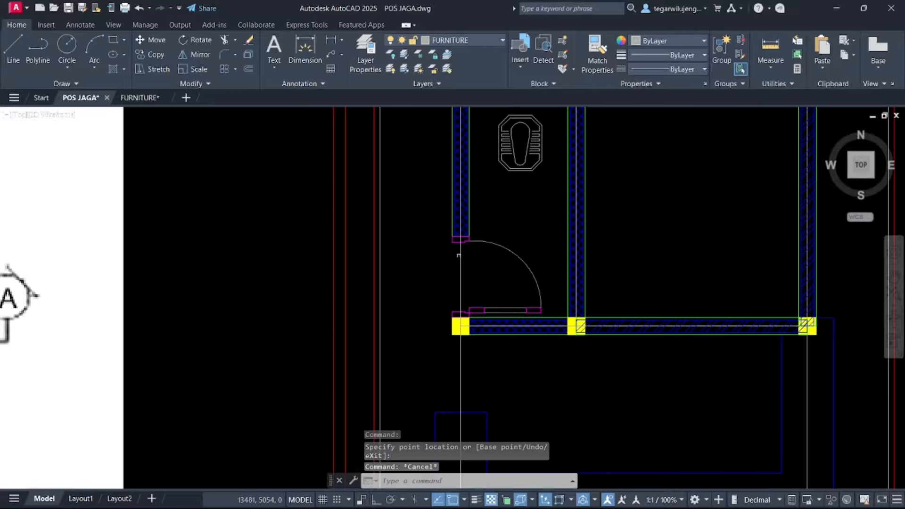
{"action": "middle_click_drag", "start_coordinate": [529, 215], "coordinate": [523, 226]}
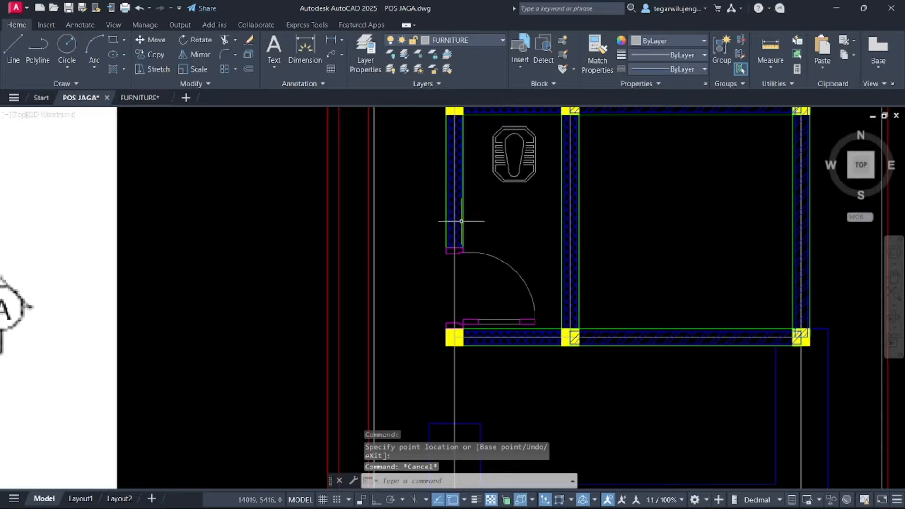
{"action": "scroll", "coordinate": [461, 233], "scroll_direction": "up", "scroll_amount": 4}
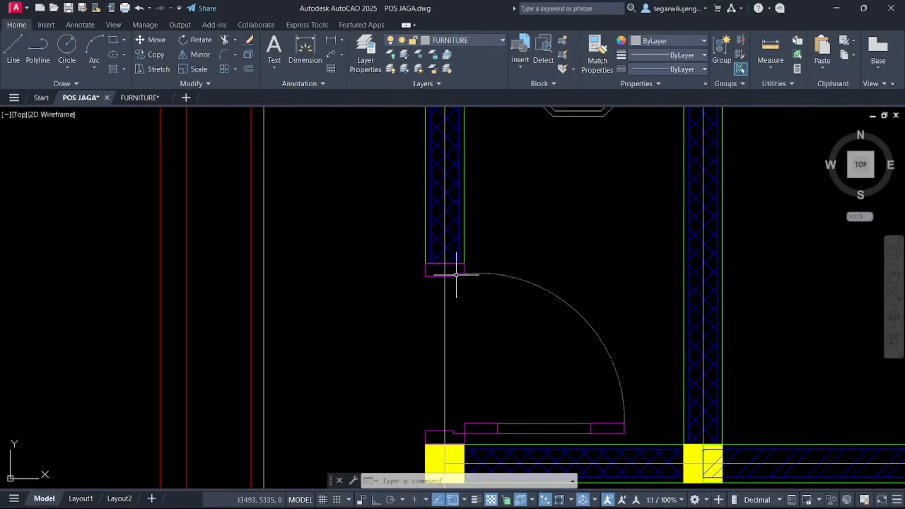
{"action": "scroll", "coordinate": [381, 244], "scroll_direction": "down", "scroll_amount": 8}
{"action": "scroll", "coordinate": [189, 253], "scroll_direction": "up", "scroll_amount": 6}
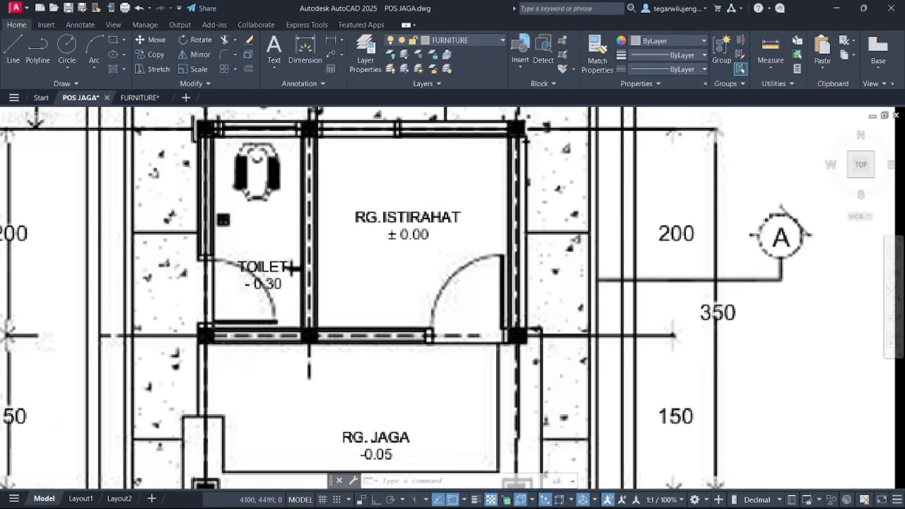
{"action": "scroll", "coordinate": [219, 285], "scroll_direction": "up", "scroll_amount": 5}
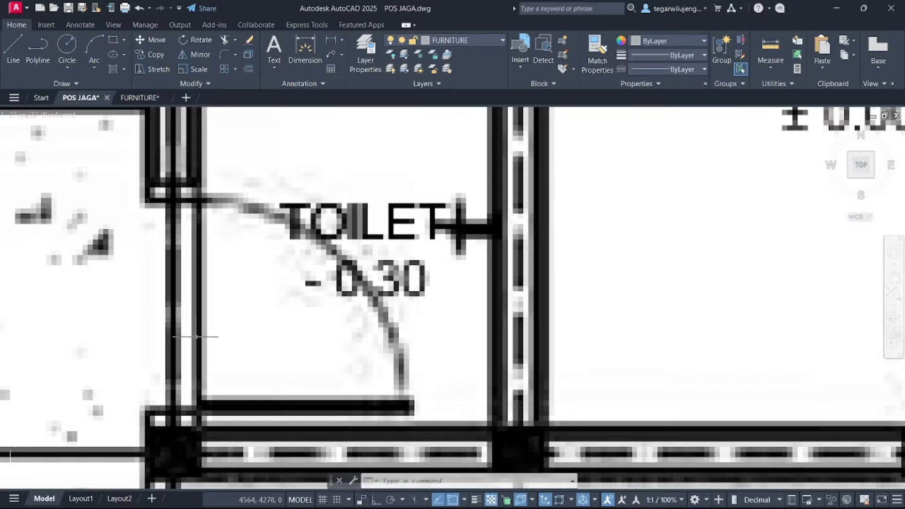
{"action": "scroll", "coordinate": [200, 349], "scroll_direction": "down", "scroll_amount": 10}
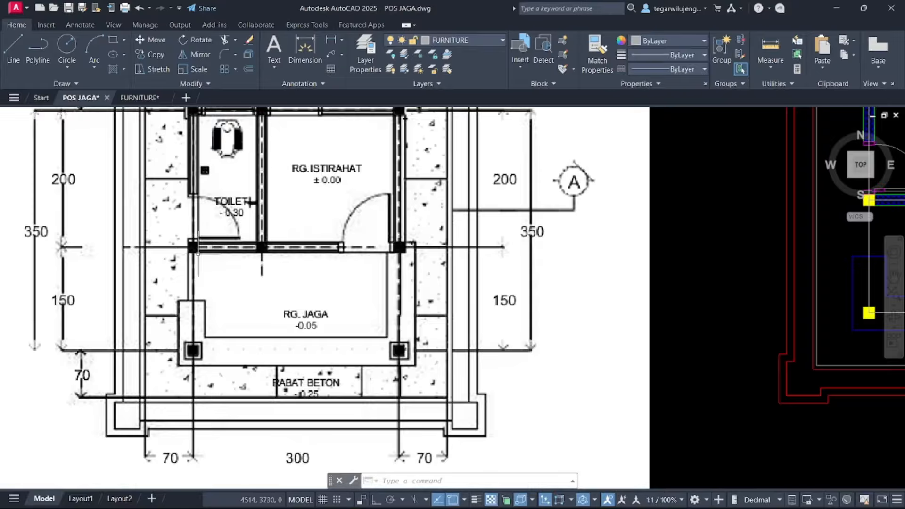
{"action": "scroll", "coordinate": [386, 230], "scroll_direction": "up", "scroll_amount": 6}
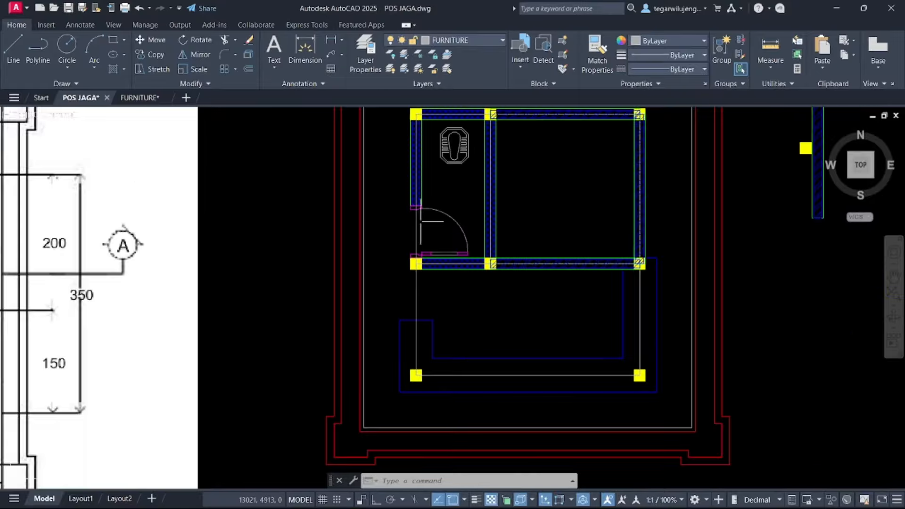
Make GARIS TAMPAK the current layer and draw a vertical line about 620 mm long across the toilet doorway along the inner wall face
{"action": "left_click", "coordinate": [443, 40]}
{"action": "left_click", "coordinate": [460, 218]}
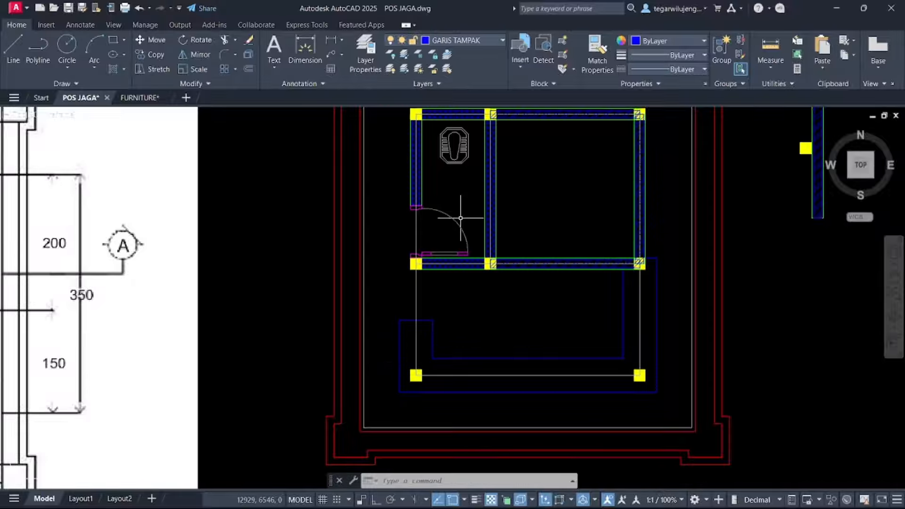
{"action": "type", "text": "l"}
{"action": "key", "text": "Return"}
{"action": "scroll", "coordinate": [451, 232], "scroll_direction": "up", "scroll_amount": 6}
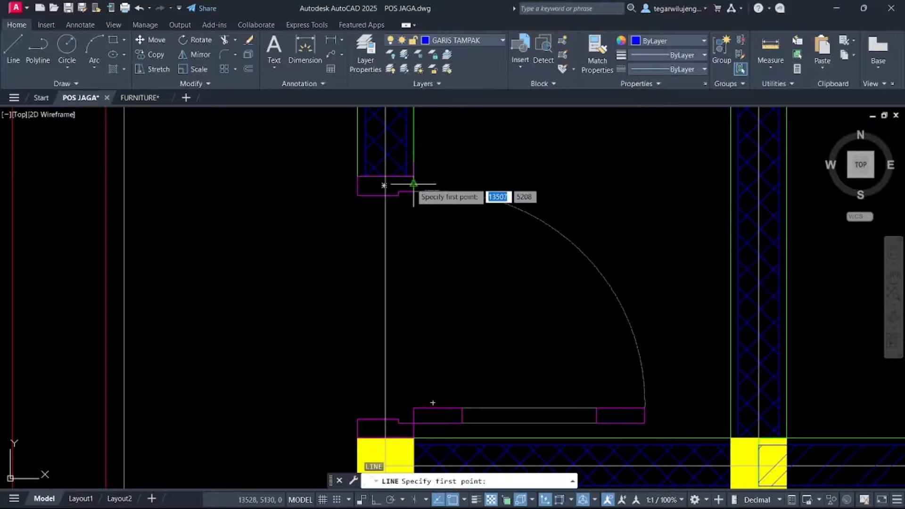
{"action": "left_click", "coordinate": [416, 203]}
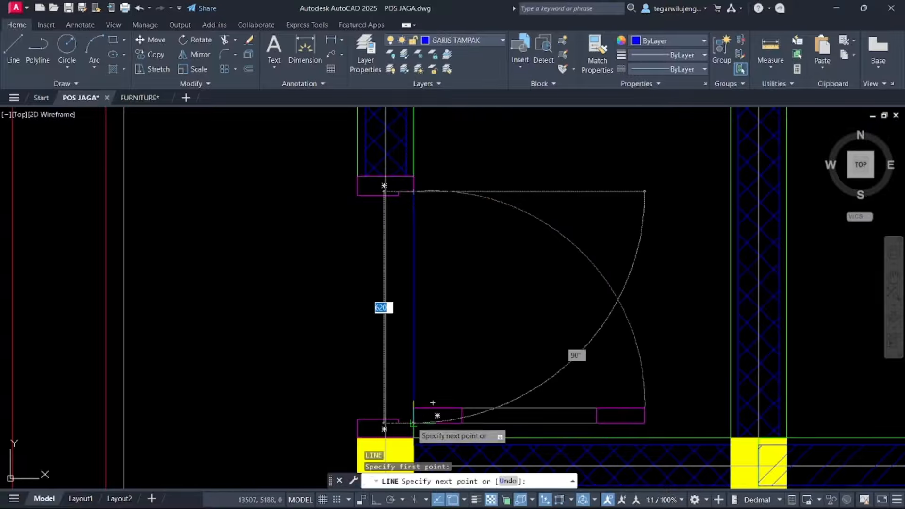
{"action": "left_click", "coordinate": [414, 408]}
{"action": "key", "text": "Return"}
Draw a line from the outer bottom corner of the toilet's lower-left column down to the terrace outline, as in the reference
{"action": "scroll", "coordinate": [413, 402], "scroll_direction": "down", "scroll_amount": 10}
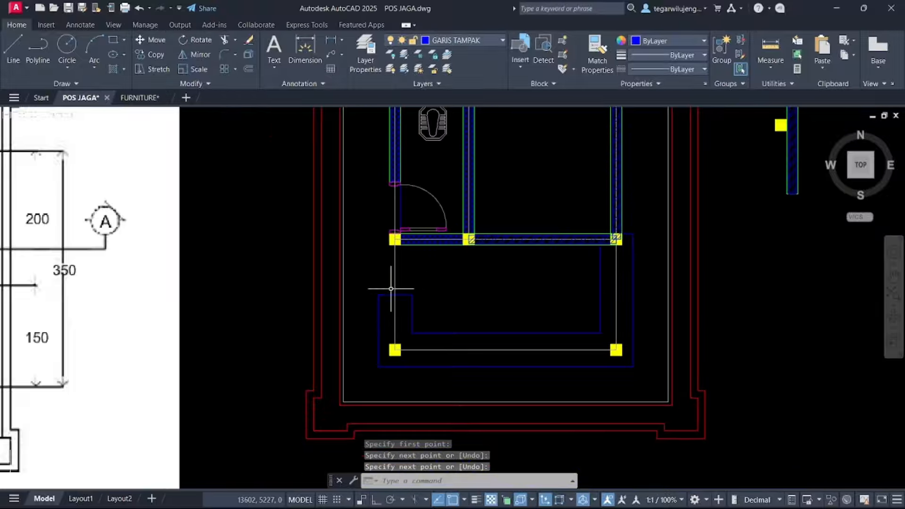
{"action": "scroll", "coordinate": [240, 276], "scroll_direction": "up", "scroll_amount": 7}
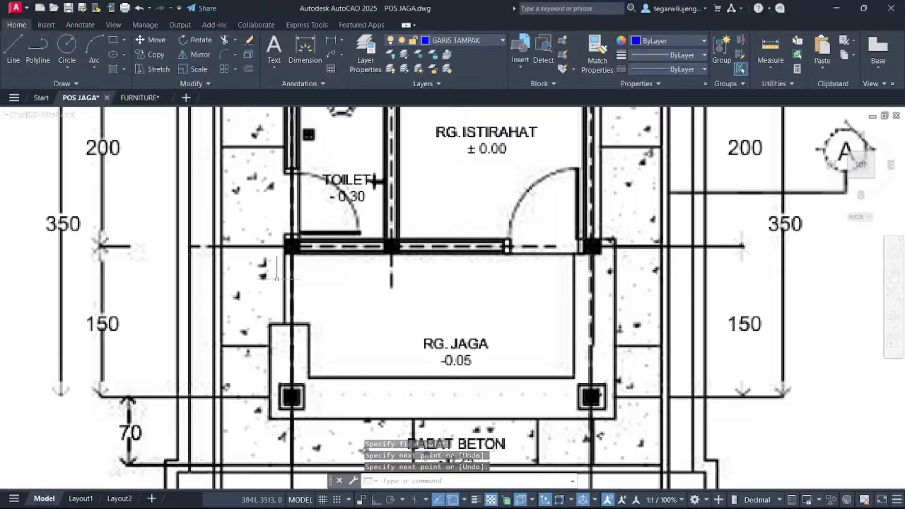
{"action": "scroll", "coordinate": [277, 279], "scroll_direction": "down", "scroll_amount": 6}
{"action": "scroll", "coordinate": [470, 307], "scroll_direction": "up", "scroll_amount": 8}
{"action": "type", "text": "l"}
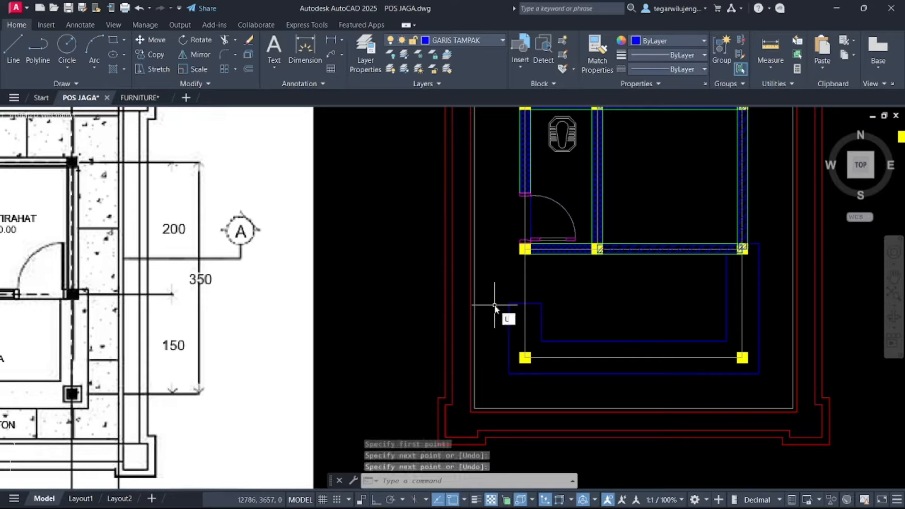
{"action": "key", "text": "Return"}
{"action": "scroll", "coordinate": [519, 283], "scroll_direction": "up", "scroll_amount": 5}
{"action": "left_click", "coordinate": [521, 189]}
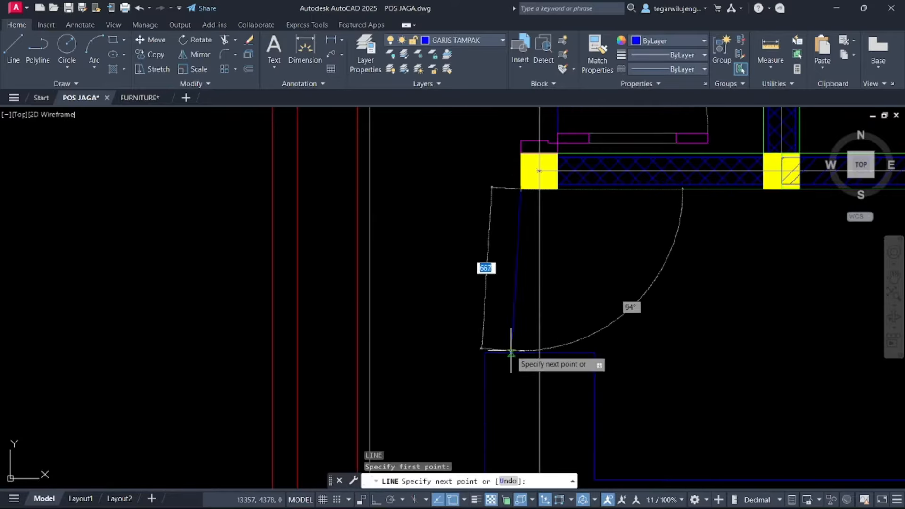
{"action": "key", "text": "Escape"}
Draw a 100 x 100 mm square just inside the toilet's left wall, between the squat toilet and the door
{"action": "scroll", "coordinate": [495, 359], "scroll_direction": "down", "scroll_amount": 6}
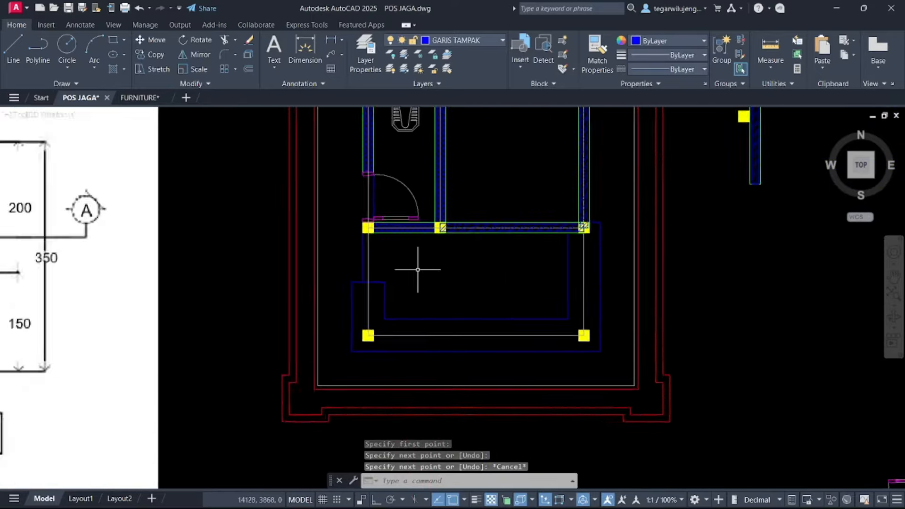
{"action": "scroll", "coordinate": [424, 267], "scroll_direction": "down", "scroll_amount": 3}
{"action": "scroll", "coordinate": [458, 236], "scroll_direction": "up", "scroll_amount": 5}
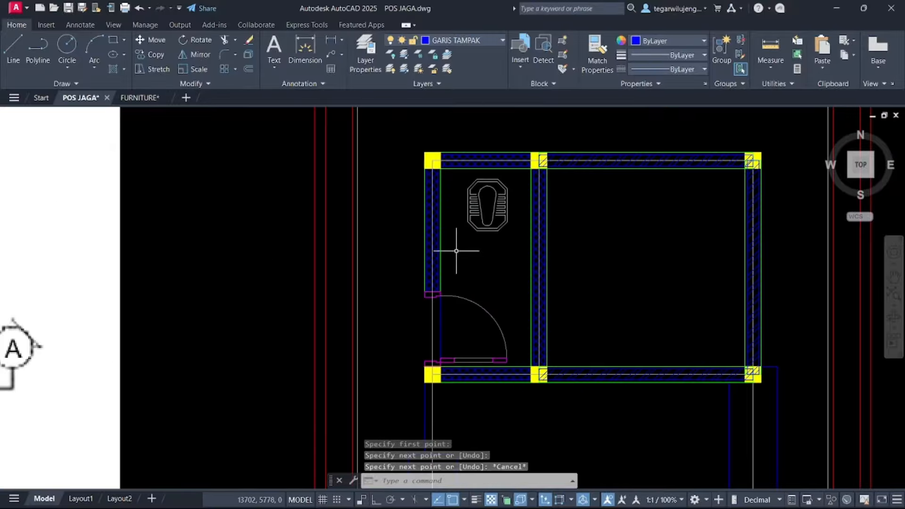
{"action": "scroll", "coordinate": [455, 250], "scroll_direction": "up", "scroll_amount": 3}
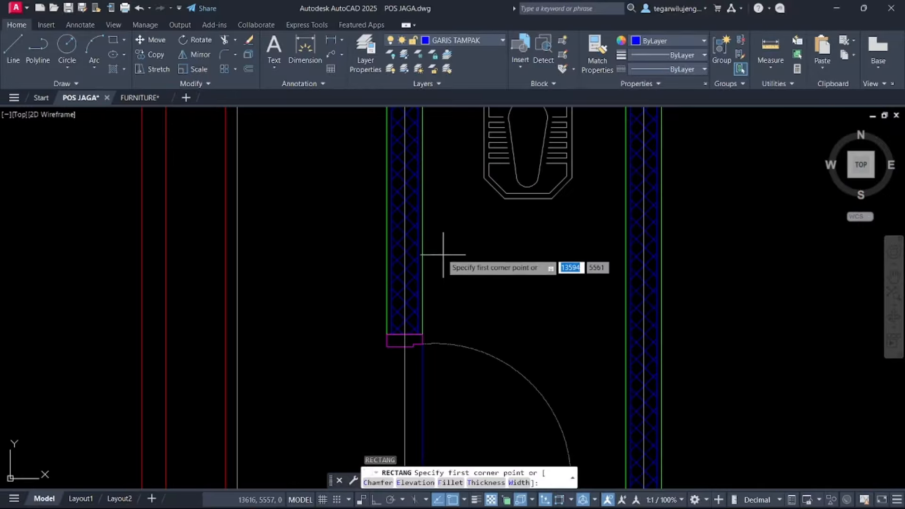
{"action": "left_click", "coordinate": [431, 243]}
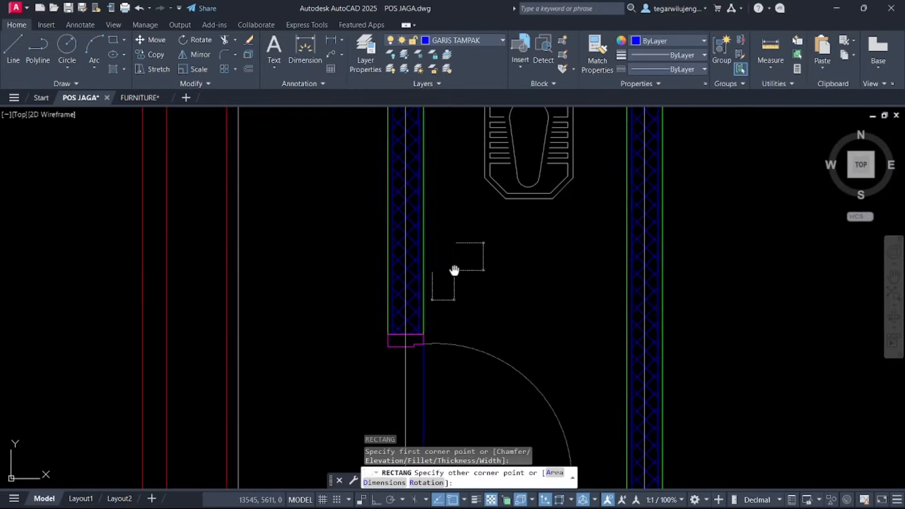
{"action": "scroll", "coordinate": [472, 266], "scroll_direction": "up", "scroll_amount": 1}
{"action": "scroll", "coordinate": [512, 268], "scroll_direction": "up", "scroll_amount": 1}
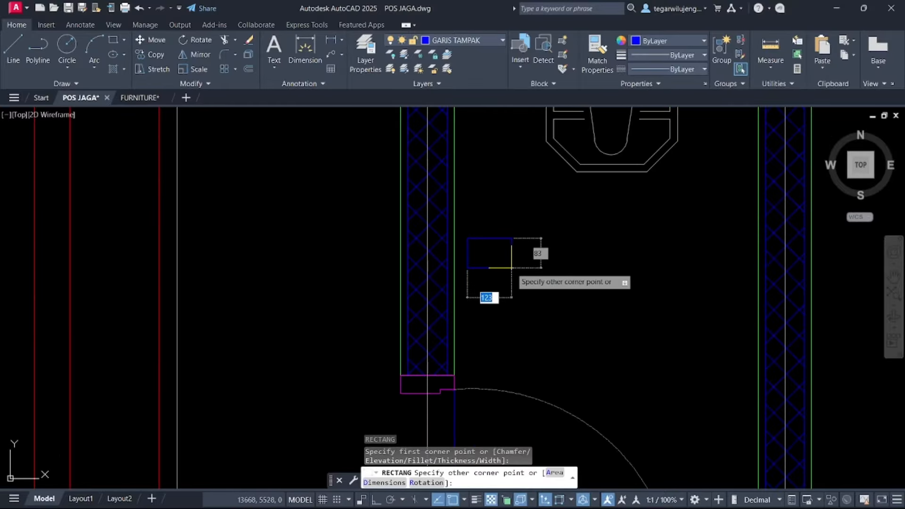
{"action": "type", "text": "100,"}
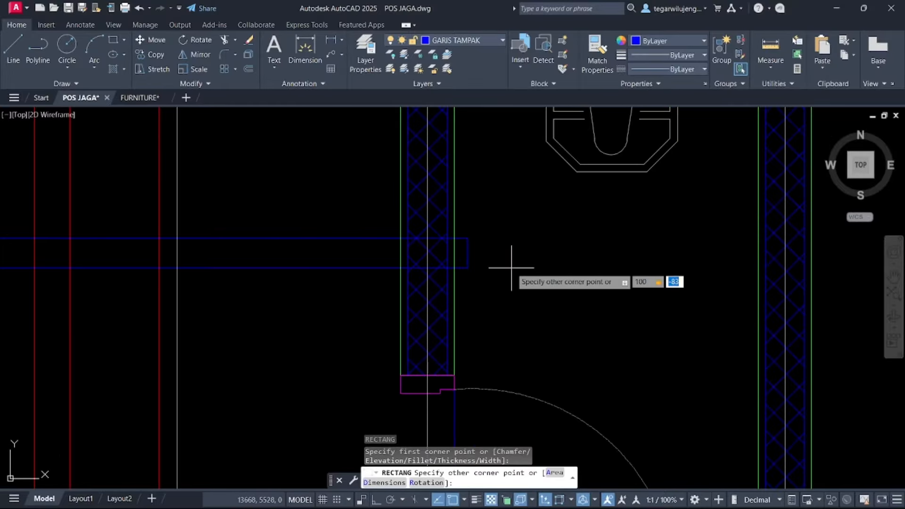
{"action": "type", "text": "100"}
{"action": "key", "text": "Return"}
{"action": "key", "text": "Escape"}
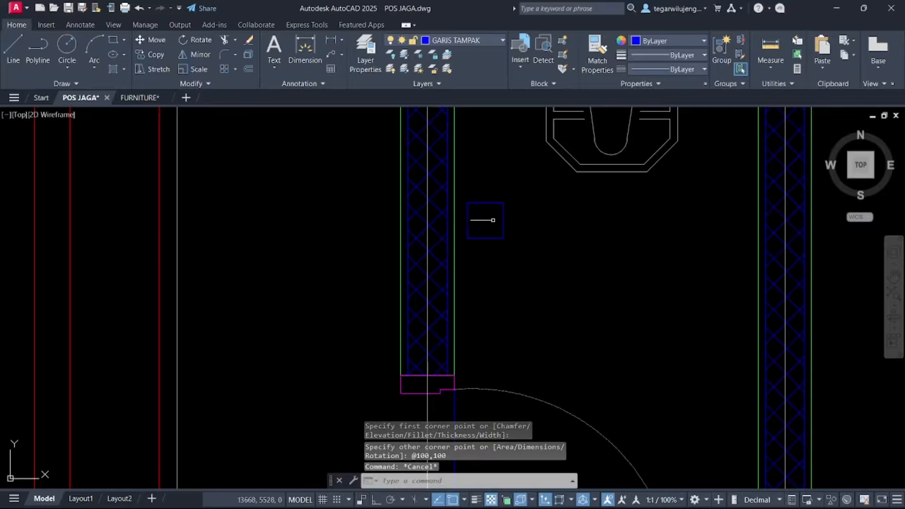
Offset the square inward by 10 mm, and offset the resulting square inward by 20 mm
{"action": "left_click", "coordinate": [511, 202]}
{"action": "left_click", "coordinate": [480, 201]}
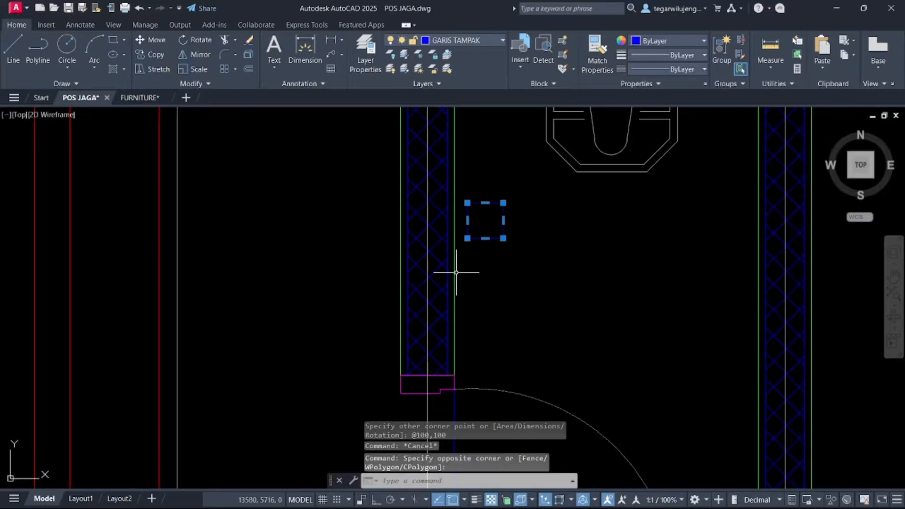
{"action": "type", "text": "o"}
{"action": "key", "text": "Return"}
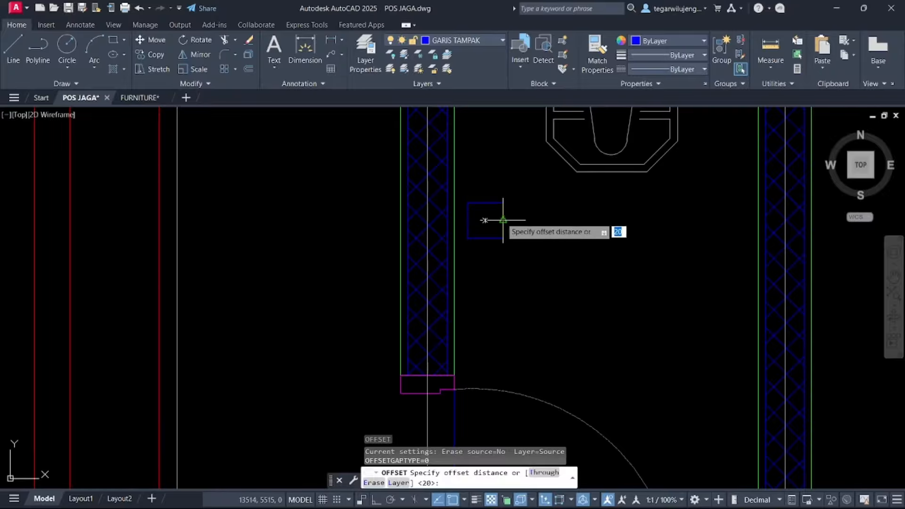
{"action": "key", "text": "Return"}
{"action": "left_click", "coordinate": [476, 220]}
{"action": "scroll", "coordinate": [510, 238], "scroll_direction": "up", "scroll_amount": 4}
{"action": "left_click", "coordinate": [486, 202]}
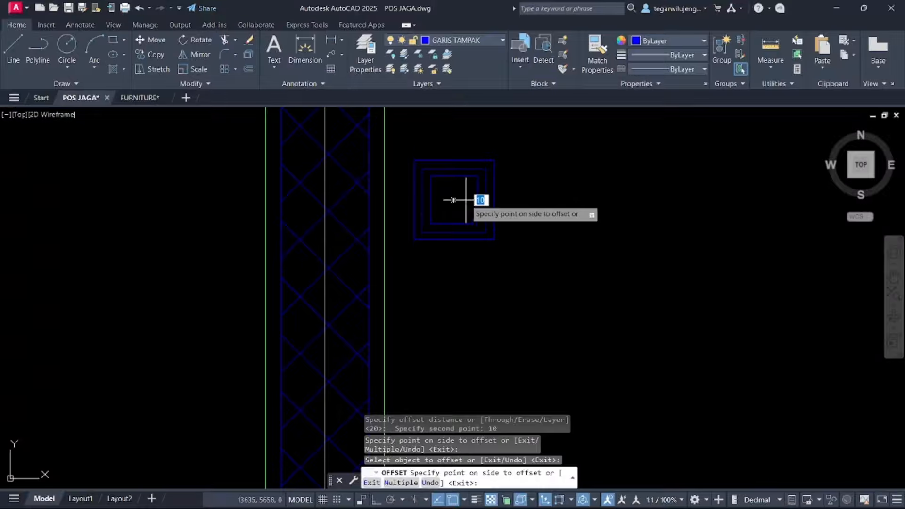
{"action": "type", "text": "20"}
{"action": "key", "text": "Return"}
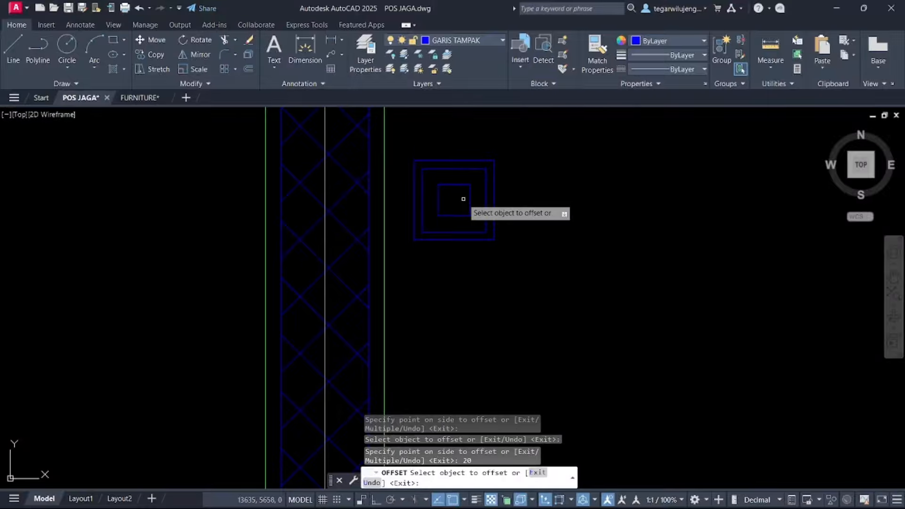
{"action": "key", "text": "Escape"}
Draw four diagonal lines joining the corners of the innermost square to the matching corners of the middle square
{"action": "type", "text": "l"}
{"action": "key", "text": "Return"}
{"action": "left_click", "coordinate": [471, 185]}
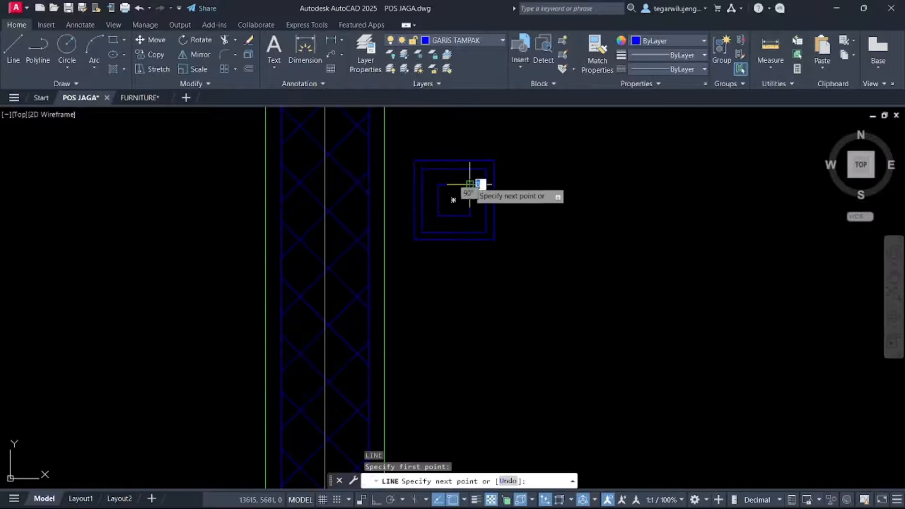
{"action": "left_click", "coordinate": [486, 169]}
{"action": "key", "text": "Return"}
{"action": "key", "text": "Return"}
{"action": "left_click", "coordinate": [453, 201]}
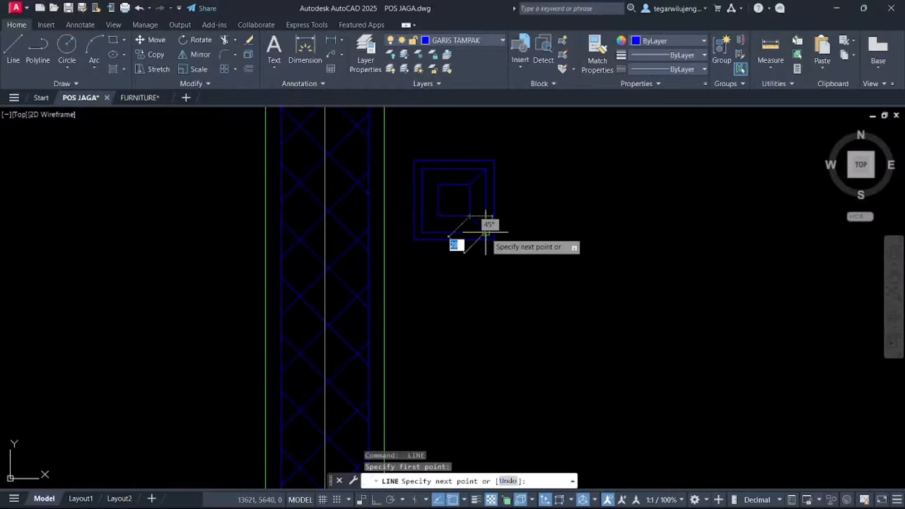
{"action": "left_click", "coordinate": [438, 216]}
{"action": "left_click", "coordinate": [423, 232]}
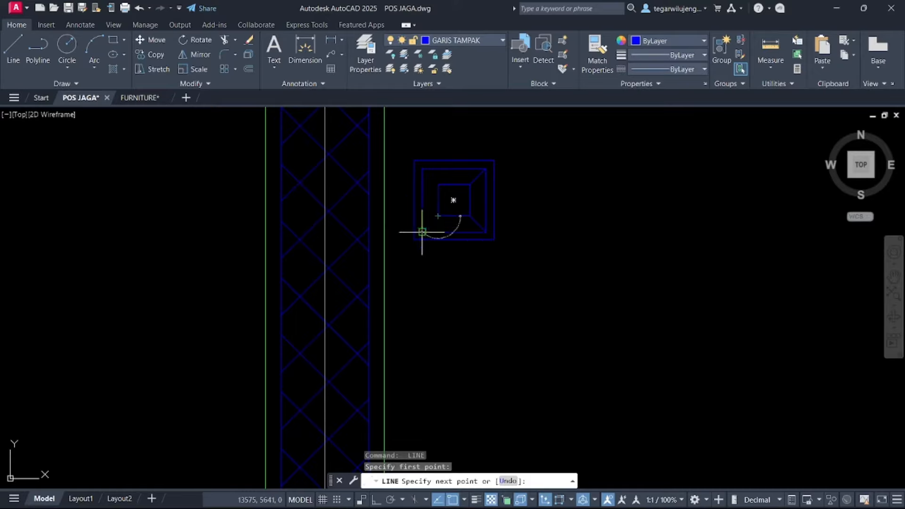
{"action": "key", "text": "Return"}
{"action": "key", "text": "Return"}
{"action": "left_click", "coordinate": [438, 185]}
{"action": "left_click", "coordinate": [423, 169]}
{"action": "key", "text": "Return"}
Convert the three squares and four diagonals into a block named FD and close the block editor
{"action": "scroll", "coordinate": [455, 220], "scroll_direction": "down", "scroll_amount": 5}
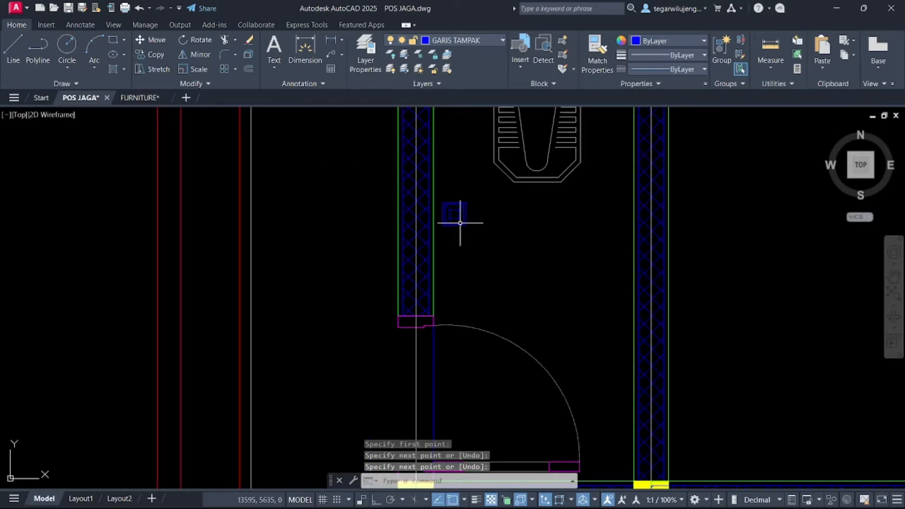
{"action": "left_click", "coordinate": [483, 237]}
{"action": "left_click", "coordinate": [438, 187]}
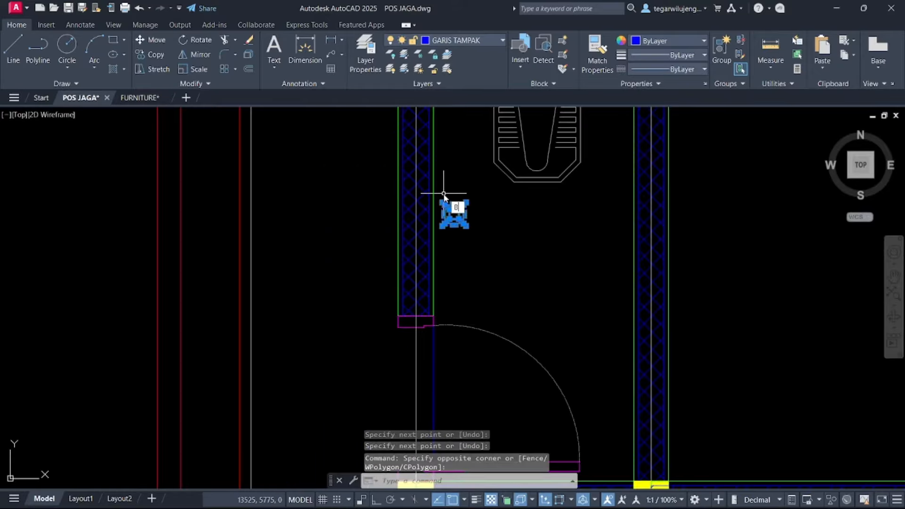
{"action": "type", "text": "b"}
{"action": "key", "text": "Return"}
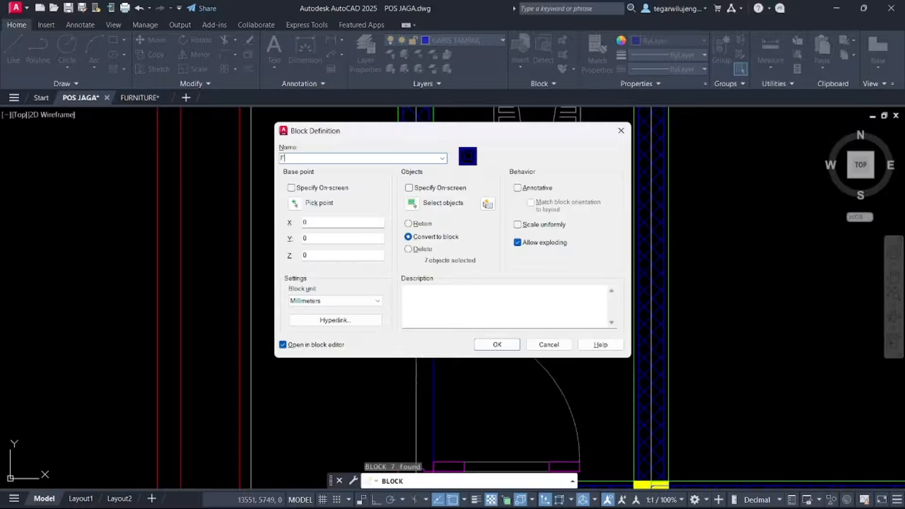
{"action": "key", "text": "Return"}
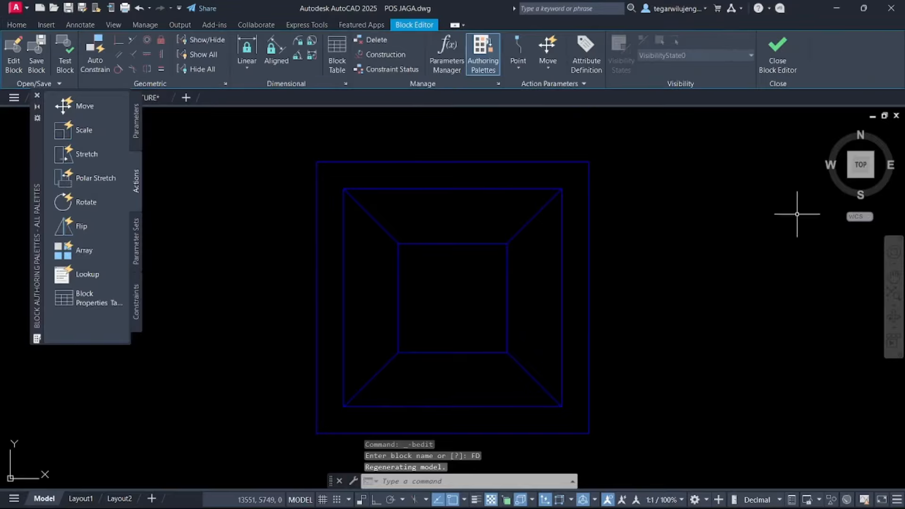
{"action": "left_click", "coordinate": [783, 55]}
Move the FD block slightly down along the toilet's left wall, closer to the toilet door
{"action": "scroll", "coordinate": [447, 218], "scroll_direction": "up", "scroll_amount": 4}
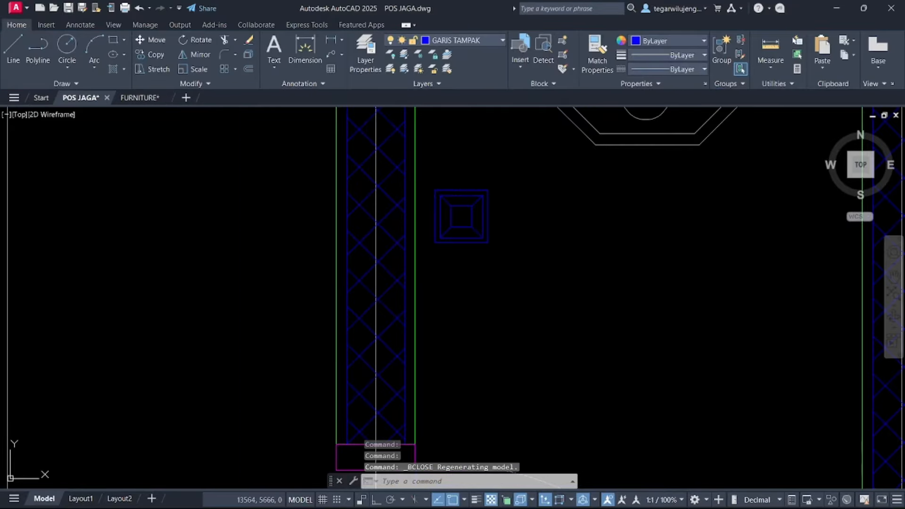
{"action": "left_click", "coordinate": [429, 186]}
{"action": "key", "text": "Escape"}
{"action": "scroll", "coordinate": [522, 282], "scroll_direction": "down", "scroll_amount": 6}
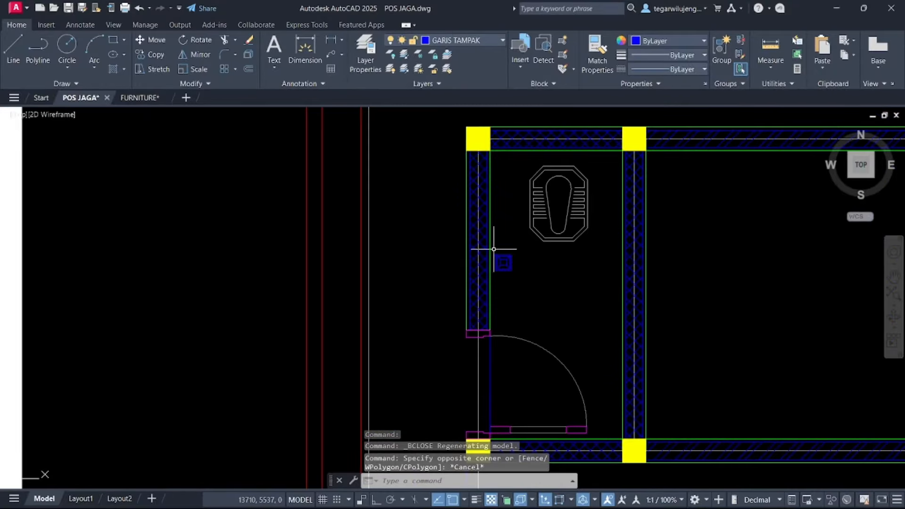
{"action": "left_click", "coordinate": [519, 275]}
{"action": "type", "text": "M"}
{"action": "key", "text": "Return"}
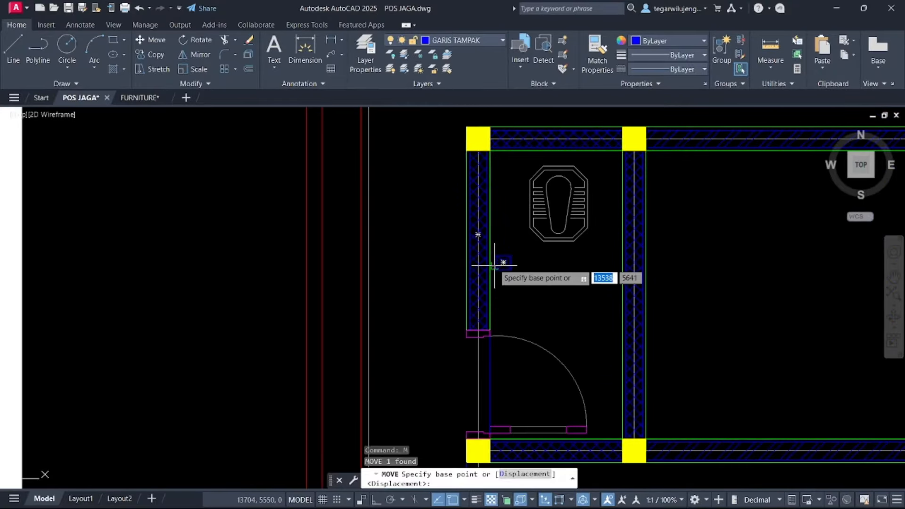
{"action": "scroll", "coordinate": [505, 257], "scroll_direction": "up", "scroll_amount": 5}
{"action": "left_click", "coordinate": [530, 252]}
{"action": "scroll", "coordinate": [523, 319], "scroll_direction": "down", "scroll_amount": 8}
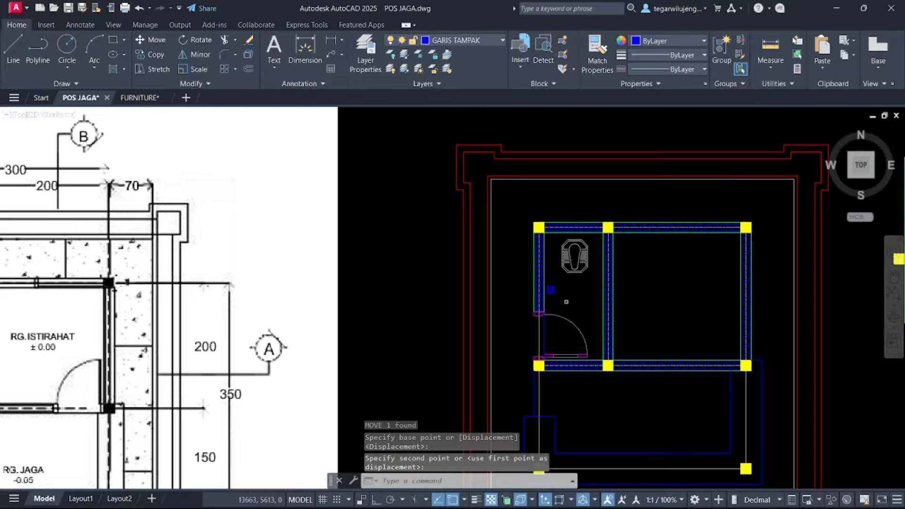
Rotate the spare door block outside the plan by 270 degrees so its leaf stands vertically
{"action": "scroll", "coordinate": [754, 279], "scroll_direction": "up", "scroll_amount": 3}
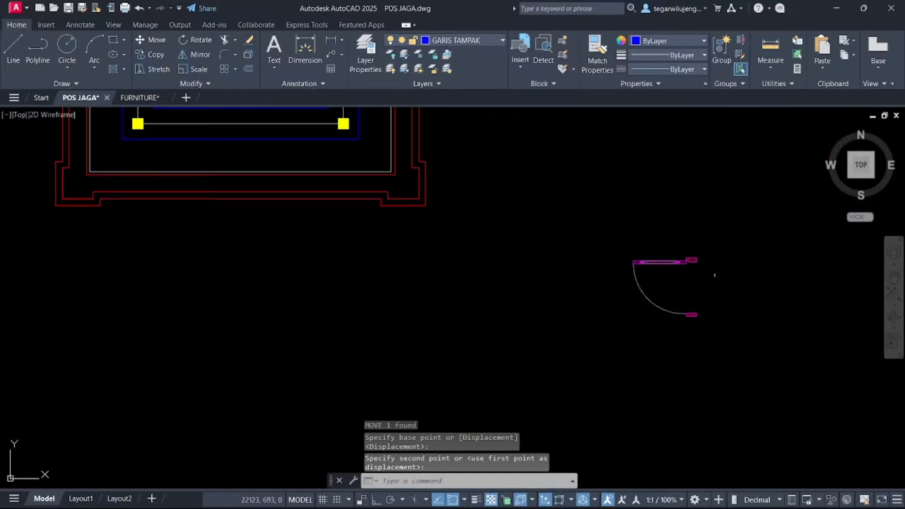
{"action": "left_click", "coordinate": [685, 279]}
{"action": "left_click", "coordinate": [629, 204]}
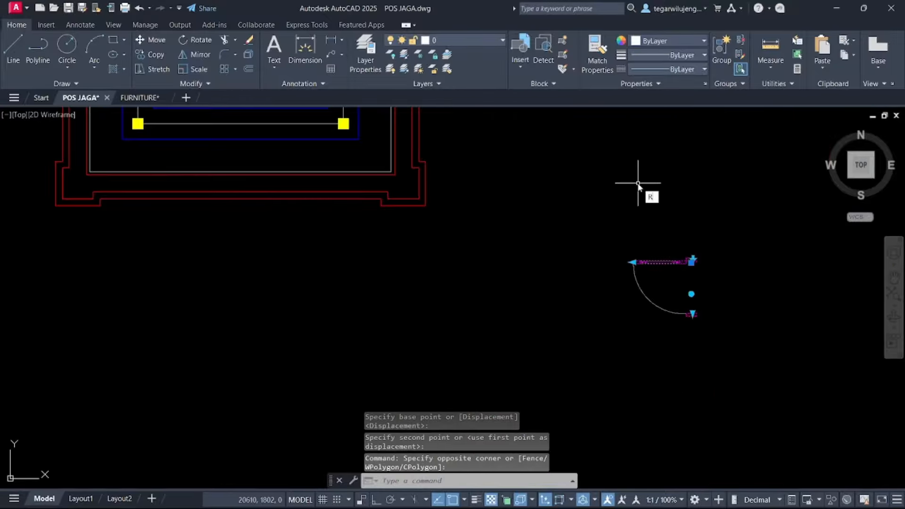
{"action": "type", "text": "ro"}
{"action": "key", "text": "Return"}
{"action": "left_click", "coordinate": [670, 267]}
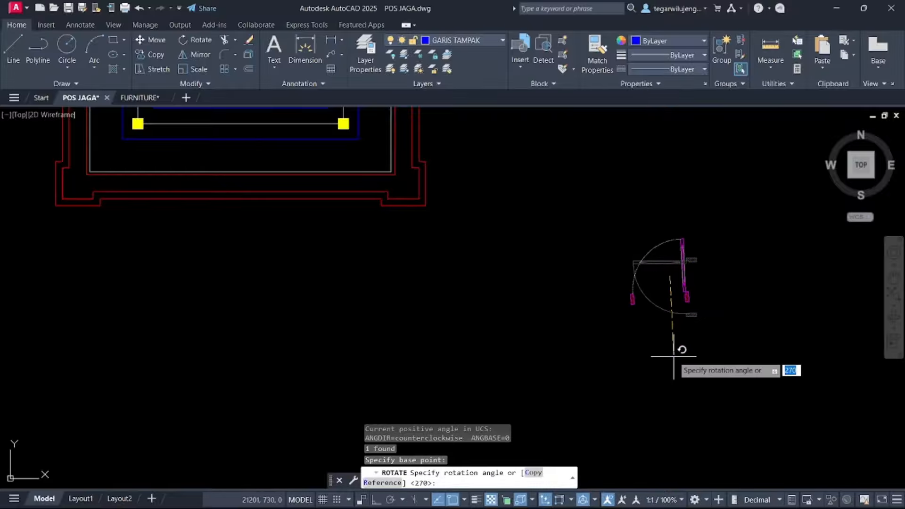
{"action": "left_click", "coordinate": [667, 375]}
Move the rotated door by its right frame's lower corner to where the inner terrace line meets the rest room's front wall
{"action": "left_click", "coordinate": [700, 354]}
{"action": "left_click", "coordinate": [657, 254]}
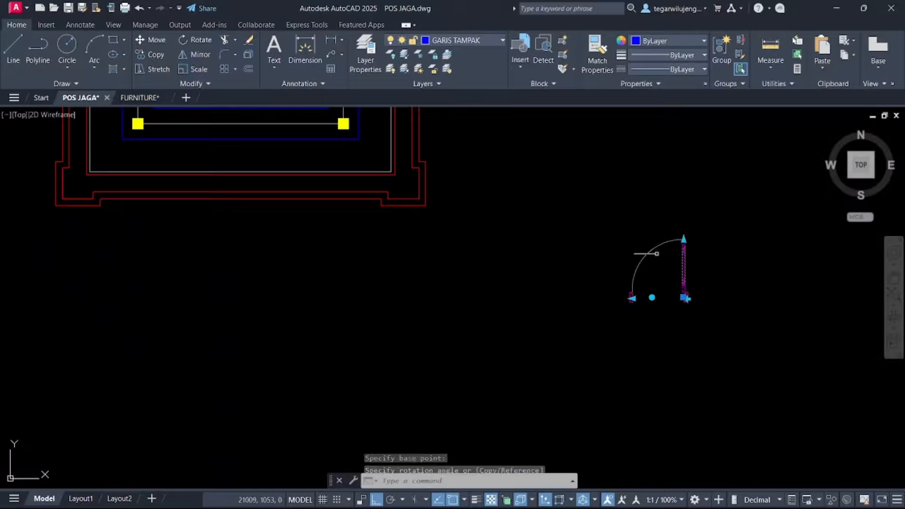
{"action": "type", "text": "m"}
{"action": "key", "text": "Return"}
{"action": "scroll", "coordinate": [698, 311], "scroll_direction": "up", "scroll_amount": 5}
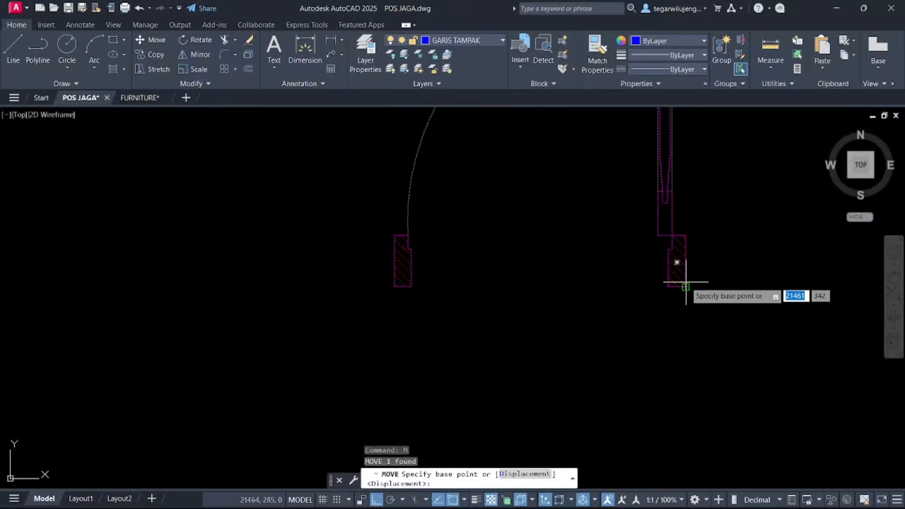
{"action": "left_click", "coordinate": [679, 261]}
{"action": "scroll", "coordinate": [596, 324], "scroll_direction": "down", "scroll_amount": 6}
{"action": "middle_click_drag", "start_coordinate": [525, 296], "coordinate": [618, 364]}
{"action": "key", "text": "F8"}
{"action": "scroll", "coordinate": [466, 186], "scroll_direction": "up", "scroll_amount": 5}
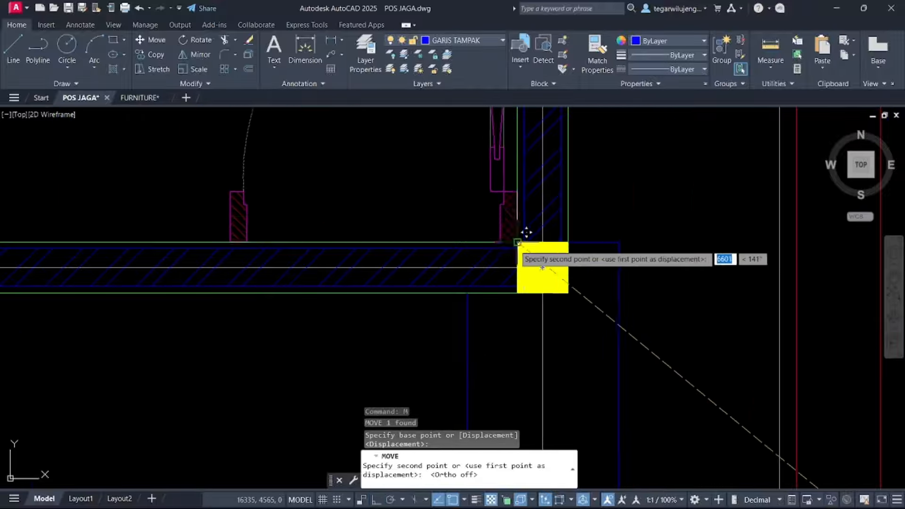
{"action": "left_click", "coordinate": [468, 293]}
Check the rest room door in the reference and move the door's right frame against the left face of the adjacent corner column
{"action": "scroll", "coordinate": [479, 390], "scroll_direction": "down", "scroll_amount": 5}
{"action": "scroll", "coordinate": [322, 377], "scroll_direction": "down", "scroll_amount": 3}
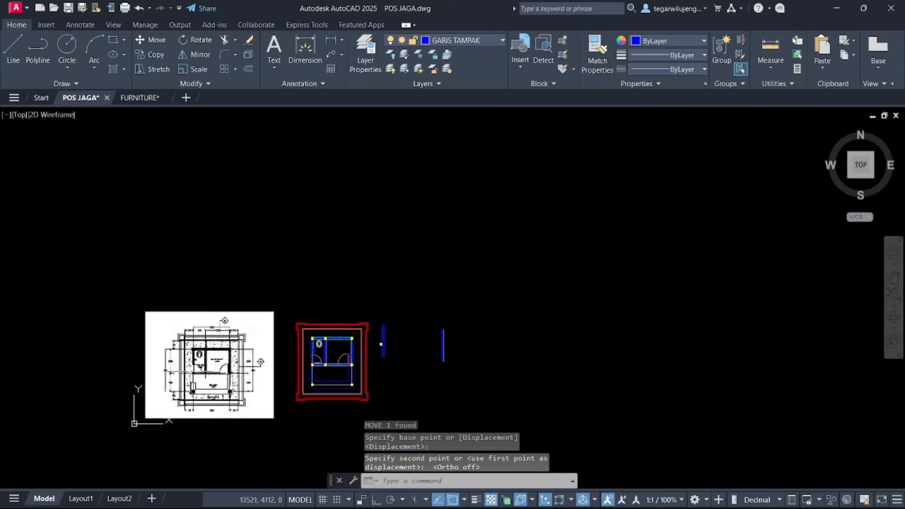
{"action": "scroll", "coordinate": [201, 388], "scroll_direction": "up", "scroll_amount": 8}
{"action": "scroll", "coordinate": [302, 350], "scroll_direction": "up", "scroll_amount": 3}
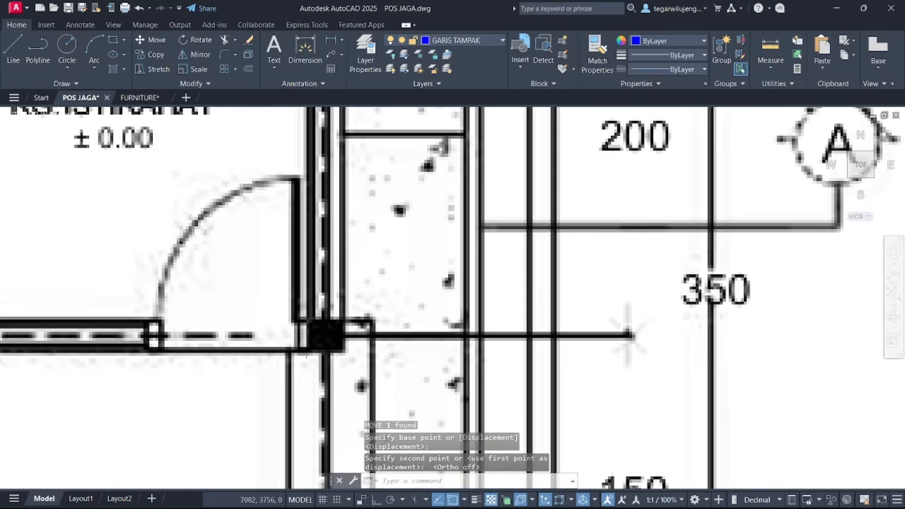
{"action": "scroll", "coordinate": [307, 352], "scroll_direction": "down", "scroll_amount": 5}
{"action": "middle_click_drag", "start_coordinate": [685, 304], "coordinate": [214, 257]}
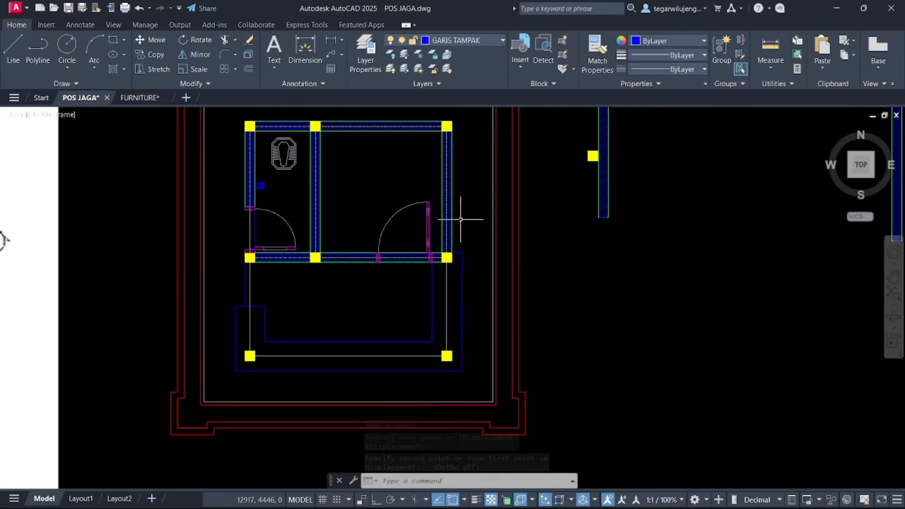
{"action": "left_click", "coordinate": [406, 222]}
{"action": "left_click", "coordinate": [372, 192]}
{"action": "key", "text": "Return"}
{"action": "scroll", "coordinate": [428, 259], "scroll_direction": "up", "scroll_amount": 5}
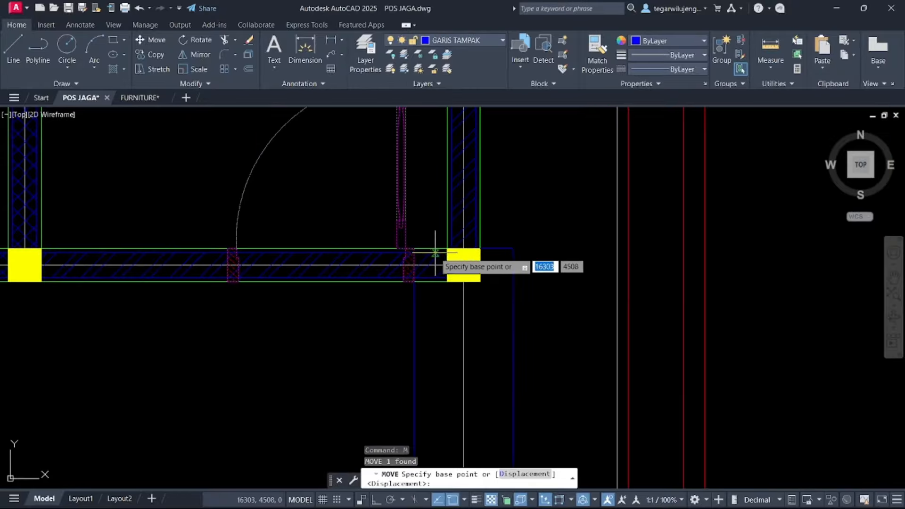
{"action": "scroll", "coordinate": [412, 264], "scroll_direction": "up", "scroll_amount": 5}
{"action": "left_click", "coordinate": [411, 277]}
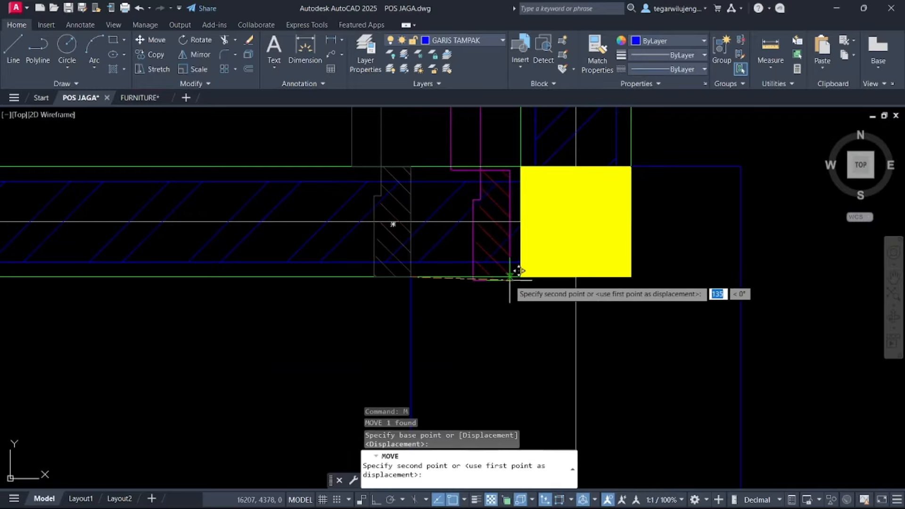
{"action": "left_click", "coordinate": [522, 277]}
{"action": "key", "text": "Escape"}
Shorten the rest room's front wall so that it ends at the outer face of the door's left frame
{"action": "middle_click_drag", "start_coordinate": [368, 239], "coordinate": [492, 260]}
{"action": "scroll", "coordinate": [492, 259], "scroll_direction": "down", "scroll_amount": 4}
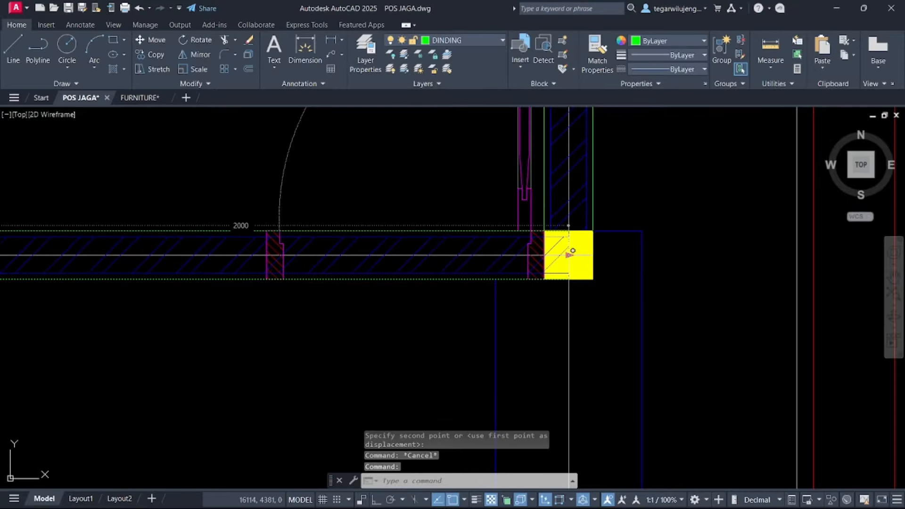
{"action": "left_click", "coordinate": [571, 254]}
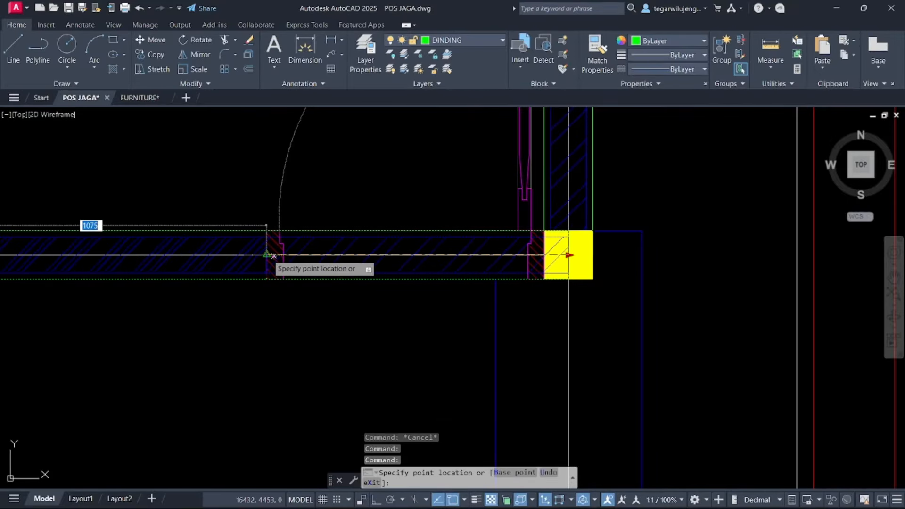
{"action": "key", "text": "Escape"}
{"action": "scroll", "coordinate": [349, 327], "scroll_direction": "down", "scroll_amount": 10}
{"action": "middle_click_drag", "start_coordinate": [169, 276], "coordinate": [380, 259]}
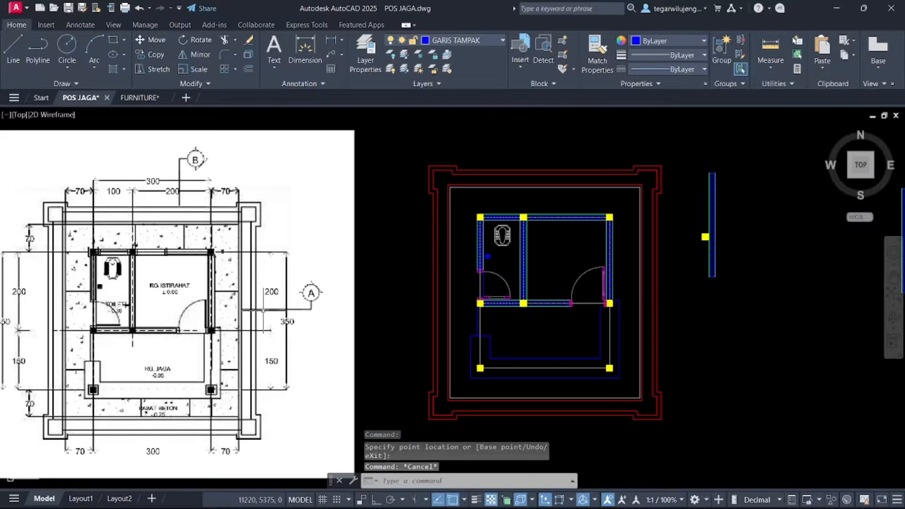
Draw a short horizontal line from the upper end of the inner terrace line to the lower corner of the rest room door's right frame
{"action": "scroll", "coordinate": [180, 361], "scroll_direction": "up", "scroll_amount": 8}
{"action": "scroll", "coordinate": [226, 363], "scroll_direction": "down", "scroll_amount": 7}
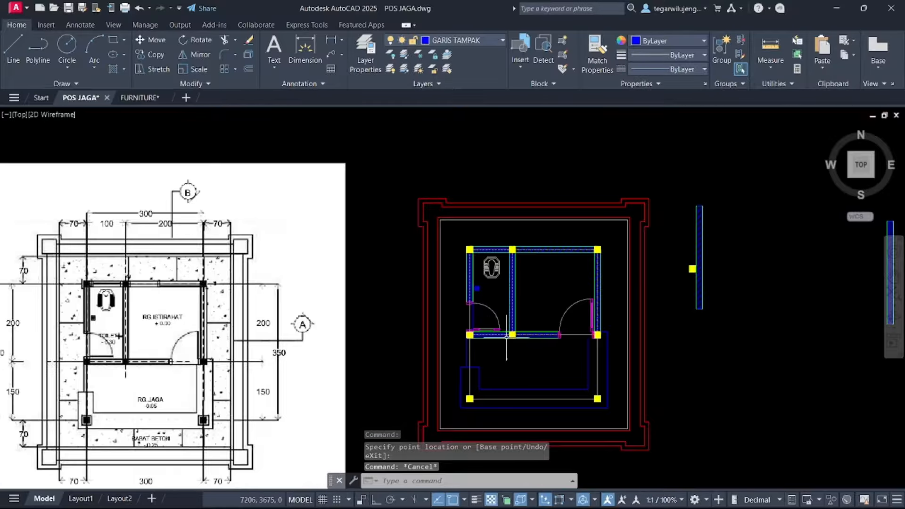
{"action": "scroll", "coordinate": [592, 338], "scroll_direction": "up", "scroll_amount": 5}
{"action": "scroll", "coordinate": [559, 349], "scroll_direction": "up", "scroll_amount": 2}
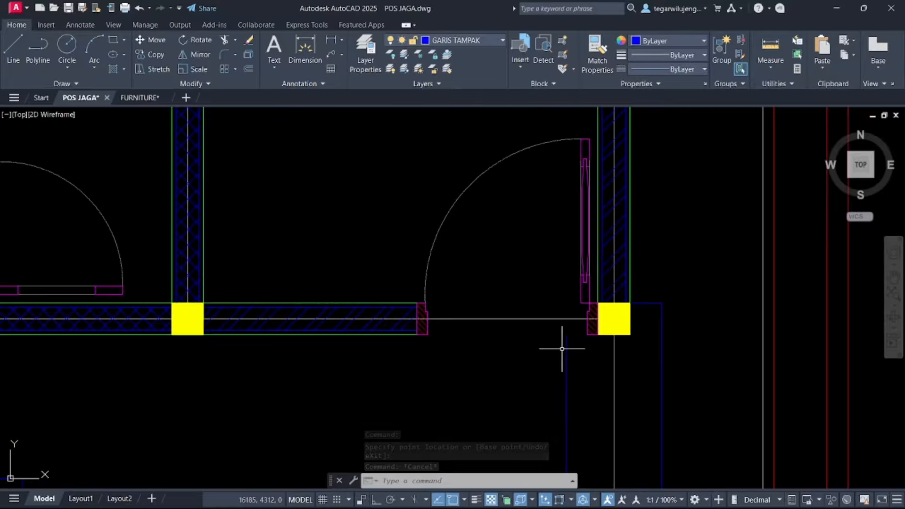
{"action": "type", "text": "l"}
{"action": "key", "text": "Return"}
{"action": "left_click", "coordinate": [566, 335]}
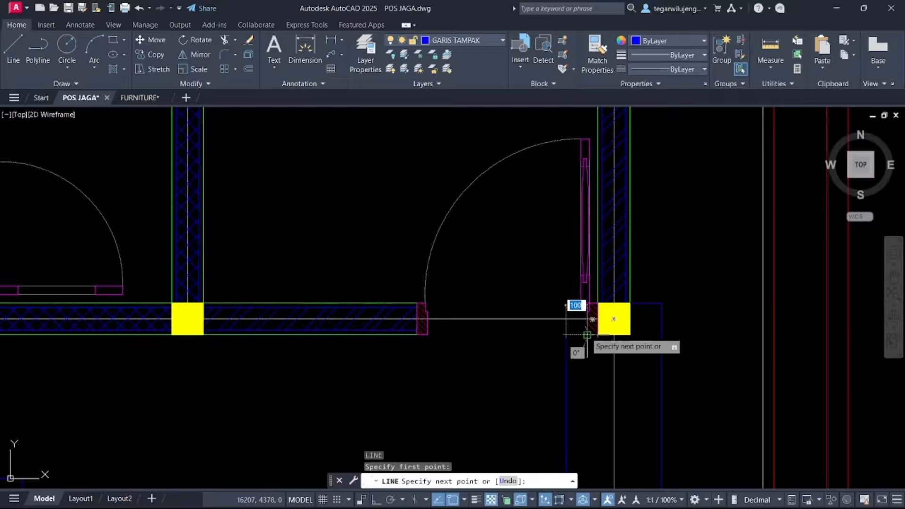
{"action": "left_click", "coordinate": [596, 334]}
{"action": "scroll", "coordinate": [566, 339], "scroll_direction": "down", "scroll_amount": 5}
{"action": "key", "text": "Escape"}
Examine the window positions along the rear wall of the toilet and rest room in the reference plan image
{"action": "middle_click_drag", "start_coordinate": [343, 331], "coordinate": [419, 307]}
{"action": "scroll", "coordinate": [216, 277], "scroll_direction": "up", "scroll_amount": 7}
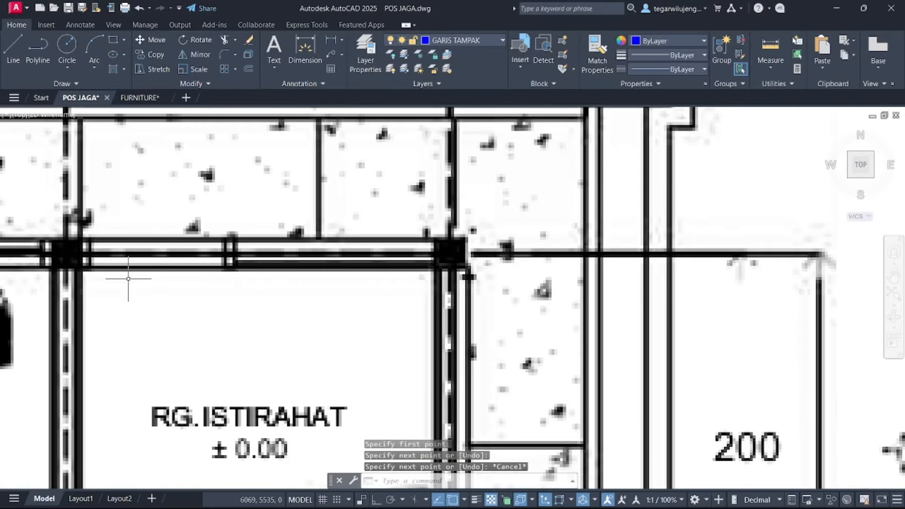
{"action": "scroll", "coordinate": [174, 283], "scroll_direction": "down", "scroll_amount": 8}
{"action": "scroll", "coordinate": [385, 281], "scroll_direction": "up", "scroll_amount": 3}
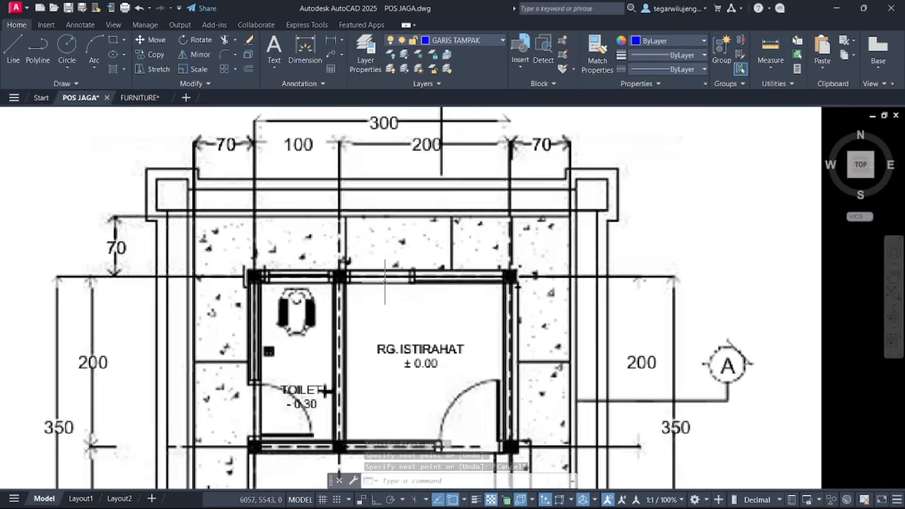
{"action": "scroll", "coordinate": [385, 281], "scroll_direction": "up", "scroll_amount": 4}
{"action": "scroll", "coordinate": [543, 264], "scroll_direction": "down", "scroll_amount": 4}
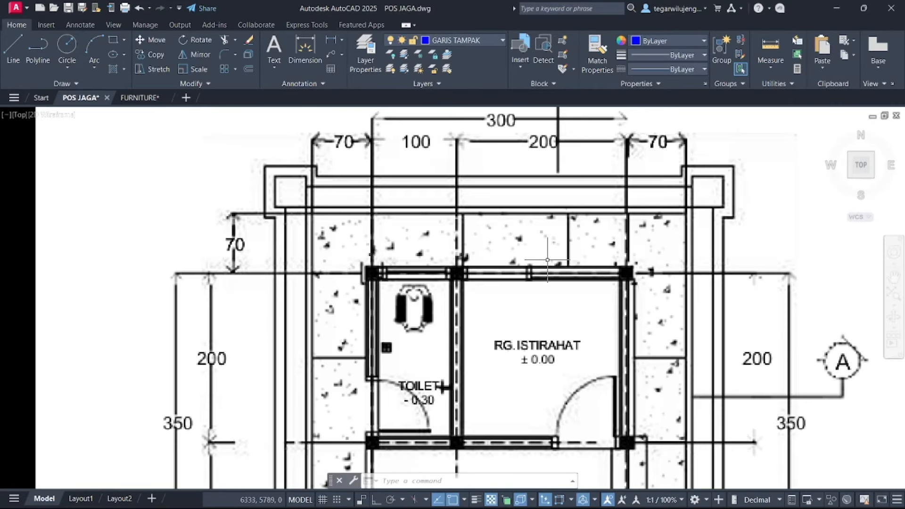
{"action": "scroll", "coordinate": [548, 260], "scroll_direction": "down", "scroll_amount": 5}
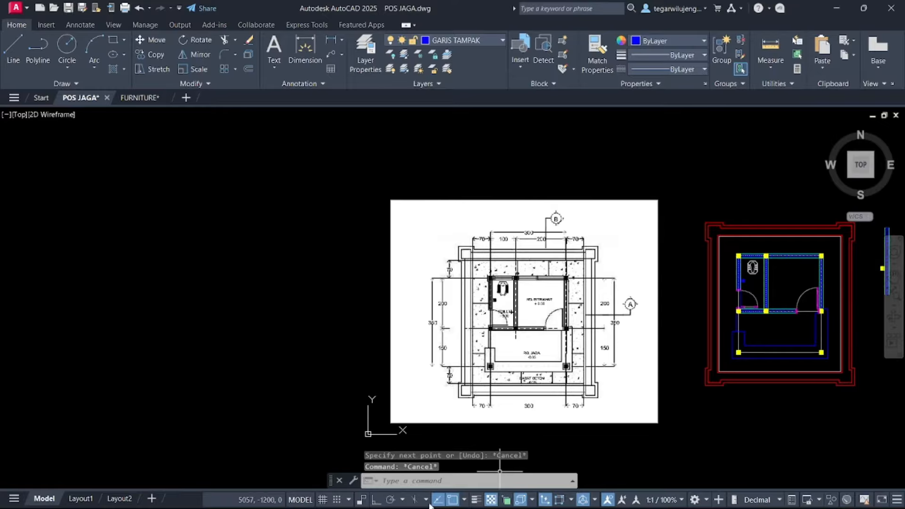
Switch to the PDF reference and examine the two windows in the rear elevation, Tampak Belakang, on page 4
{"action": "mouse_move", "coordinate": [475, 506]}
{"action": "left_click", "coordinate": [546, 503]}
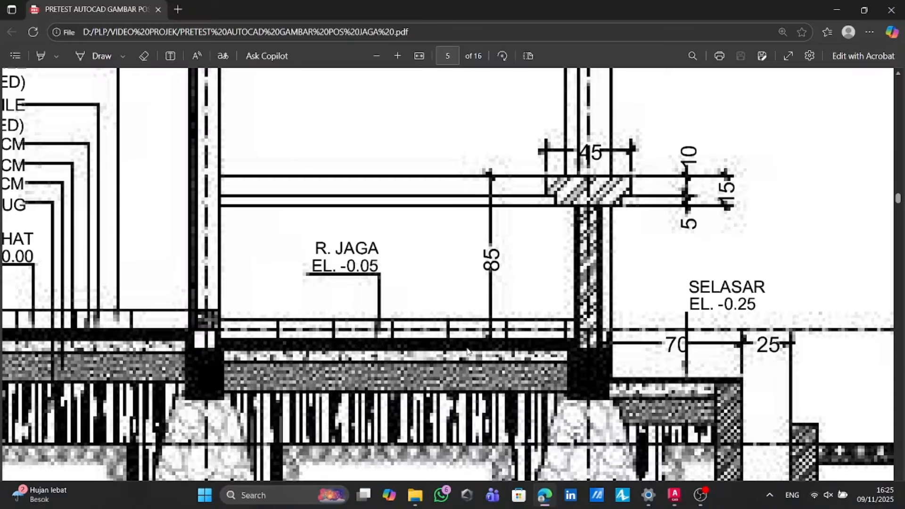
{"action": "scroll", "coordinate": [464, 335], "scroll_direction": "down", "scroll_amount": 5}
{"action": "scroll", "coordinate": [471, 335], "scroll_direction": "up", "scroll_amount": 8}
{"action": "scroll", "coordinate": [481, 335], "scroll_direction": "down", "scroll_amount": 6, "text": "ctrl"}
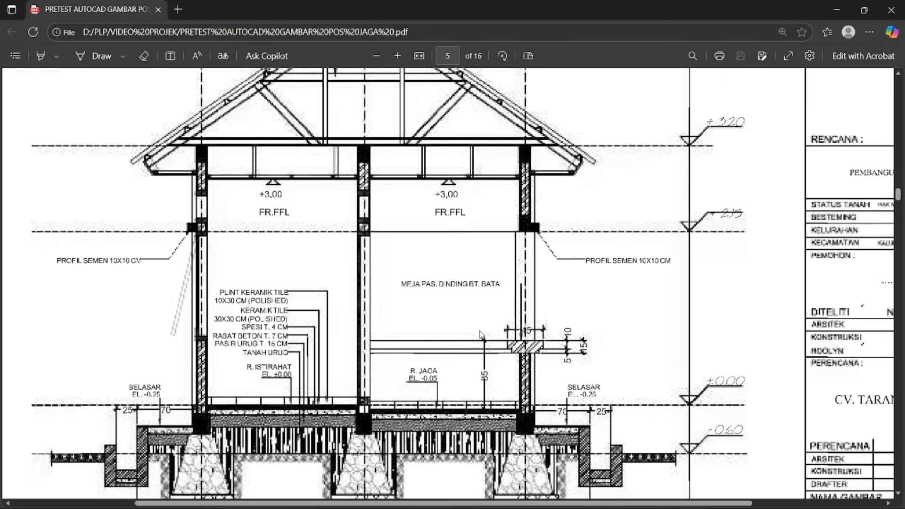
{"action": "scroll", "coordinate": [481, 334], "scroll_direction": "up", "scroll_amount": 3}
{"action": "scroll", "coordinate": [482, 334], "scroll_direction": "up", "scroll_amount": 5}
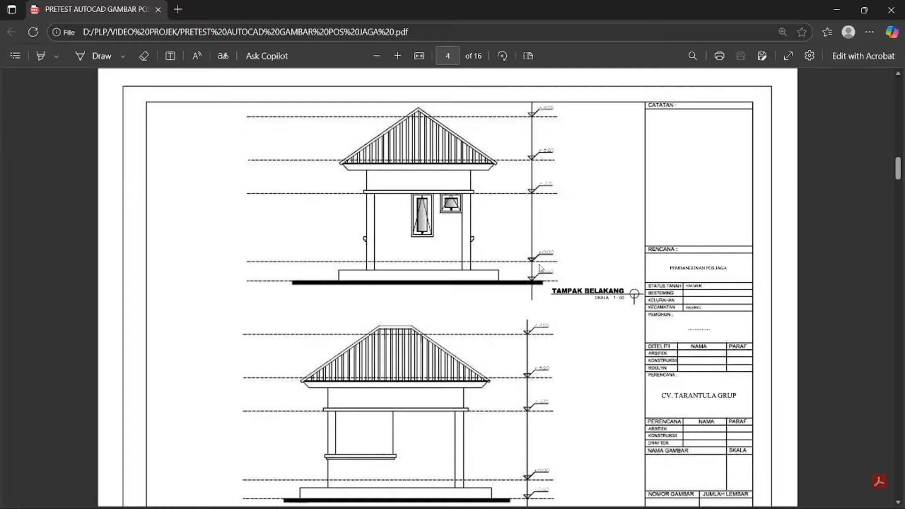
{"action": "scroll", "coordinate": [431, 205], "scroll_direction": "up", "scroll_amount": 4, "text": "ctrl"}
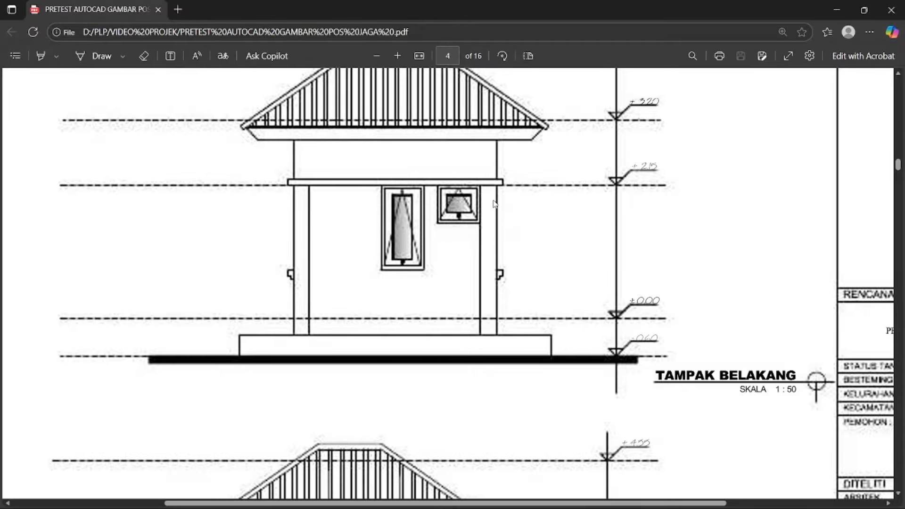
View the two spare window blocks in AutoCAD and compare them with the windows in the PDF's rear elevation
{"action": "key", "text": "alt+Tab"}
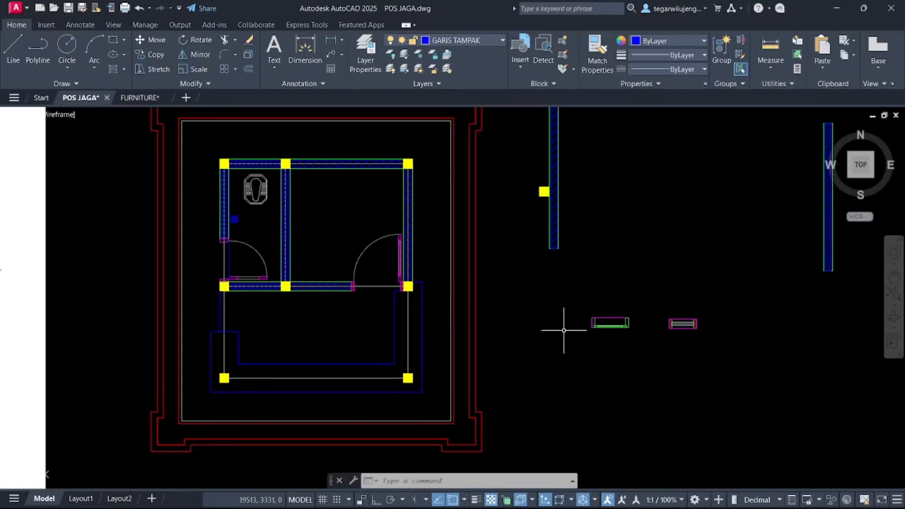
{"action": "middle_click_drag", "start_coordinate": [661, 303], "coordinate": [540, 221]}
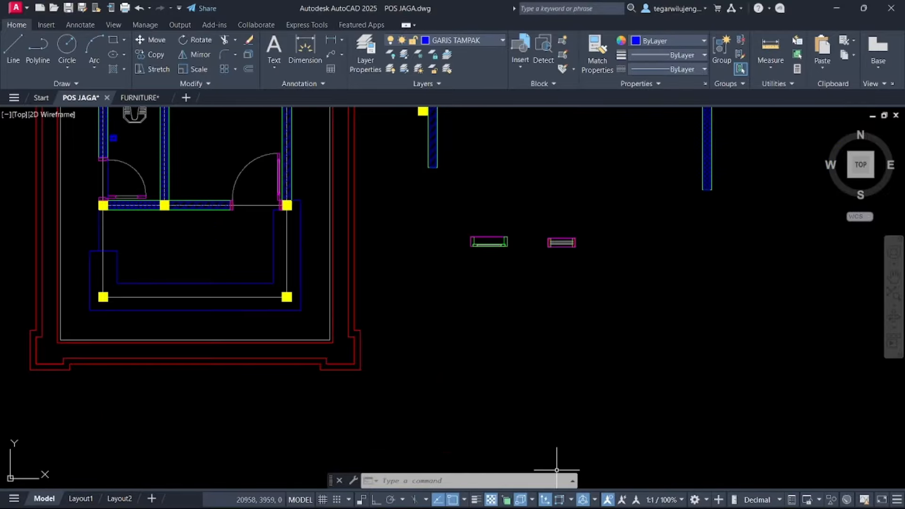
{"action": "mouse_move", "coordinate": [478, 508]}
{"action": "left_click", "coordinate": [542, 495]}
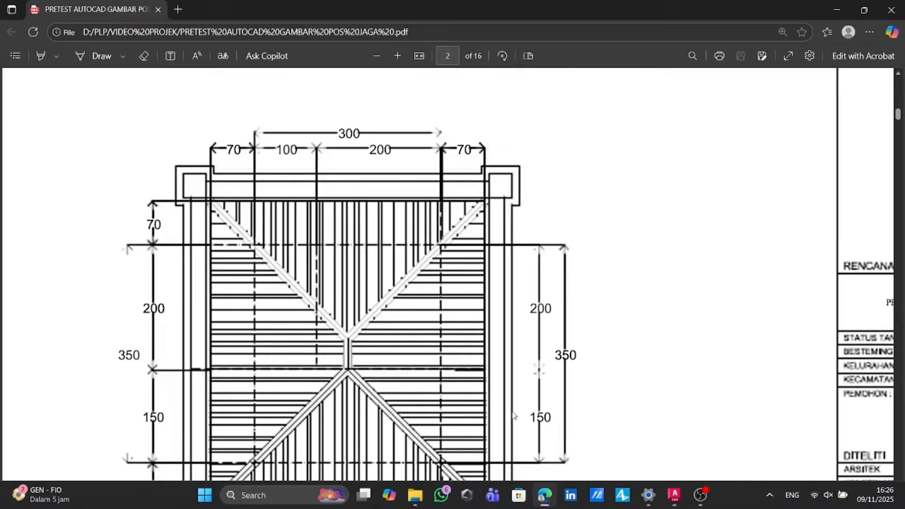
{"action": "scroll", "coordinate": [545, 308], "scroll_direction": "down", "scroll_amount": 10}
{"action": "scroll", "coordinate": [546, 308], "scroll_direction": "down", "scroll_amount": 20}
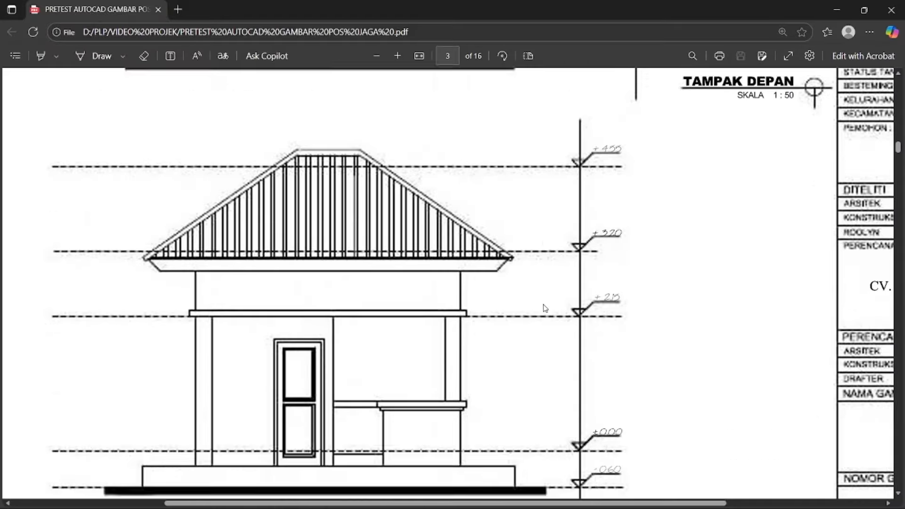
{"action": "scroll", "coordinate": [546, 306], "scroll_direction": "up", "scroll_amount": 2}
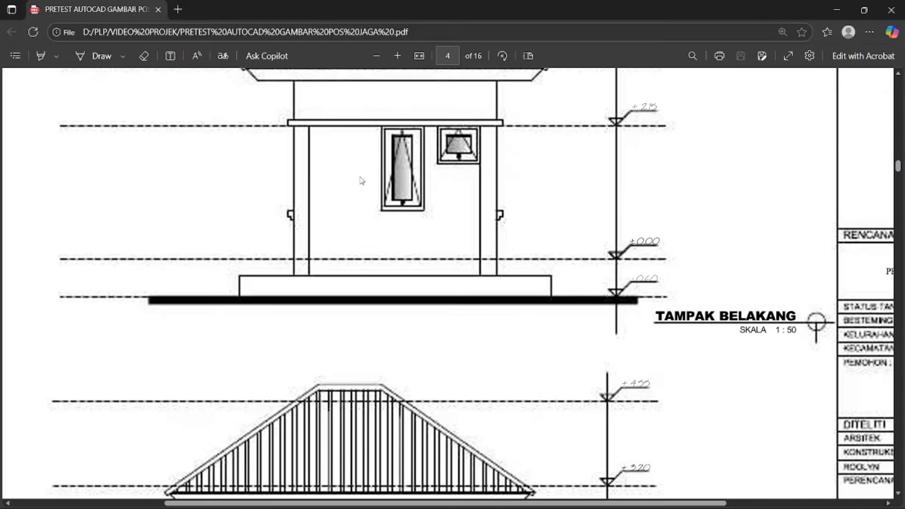
Check the section drawings in the PDF, examining the toilet and rest room windows in Potongan A - A on page 6
{"action": "scroll", "coordinate": [493, 208], "scroll_direction": "down", "scroll_amount": 20}
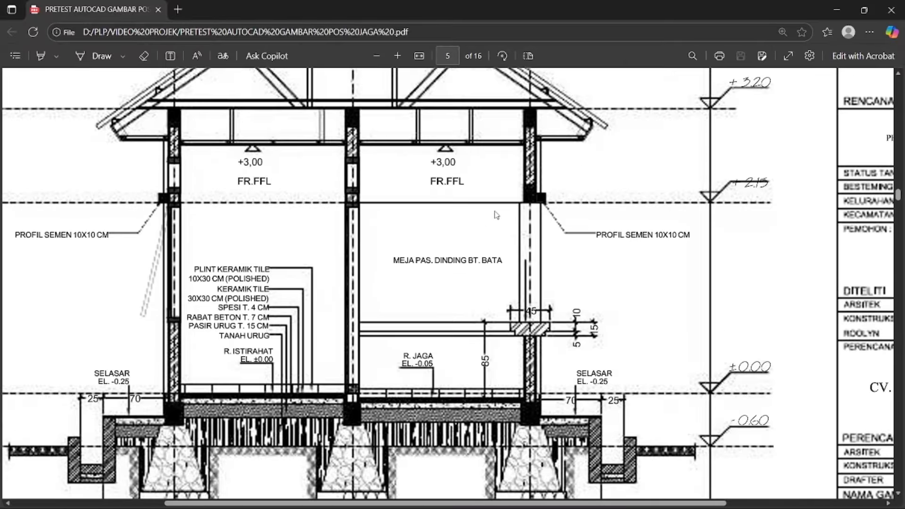
{"action": "scroll", "coordinate": [497, 220], "scroll_direction": "down", "scroll_amount": 10}
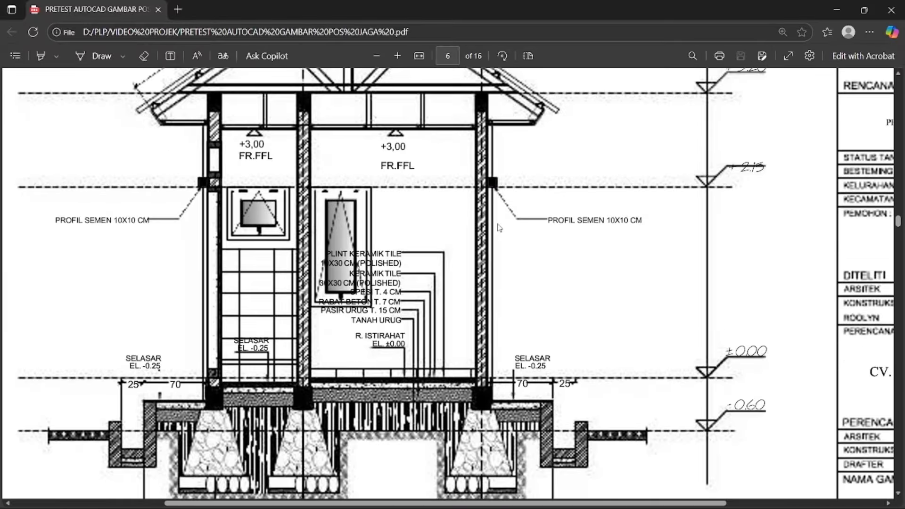
{"action": "scroll", "coordinate": [499, 228], "scroll_direction": "down", "scroll_amount": 3, "text": "ctrl"}
{"action": "scroll", "coordinate": [499, 229], "scroll_direction": "down", "scroll_amount": 15}
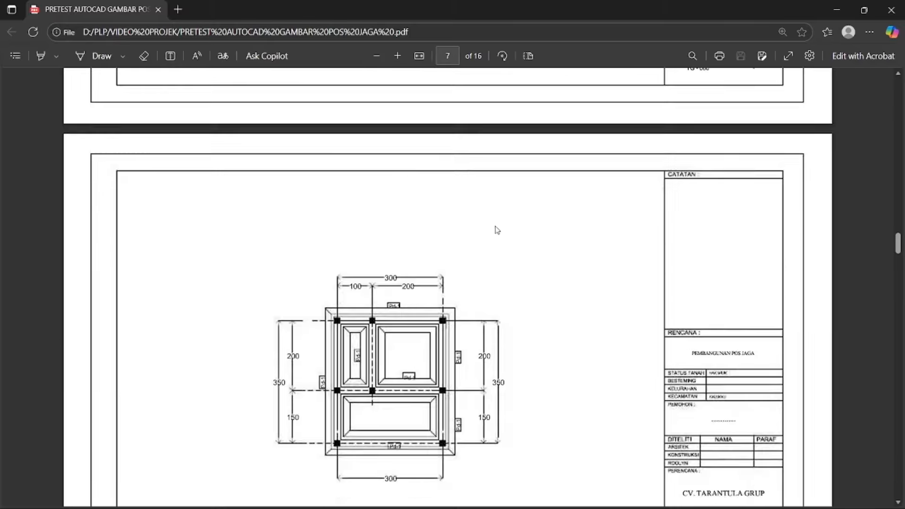
{"action": "scroll", "coordinate": [497, 230], "scroll_direction": "up", "scroll_amount": 15}
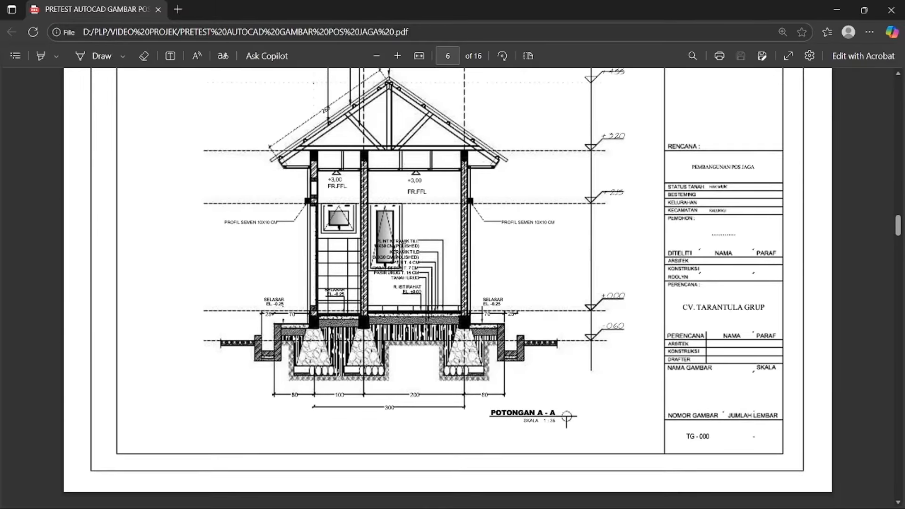
{"action": "scroll", "coordinate": [216, 267], "scroll_direction": "up", "scroll_amount": 5, "text": "ctrl"}
{"action": "scroll", "coordinate": [202, 264], "scroll_direction": "down", "scroll_amount": 5, "text": "ctrl"}
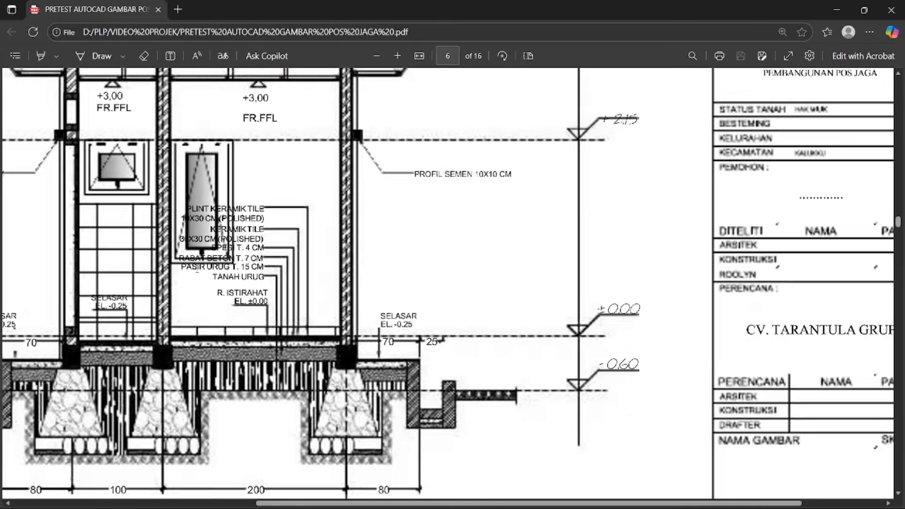
{"action": "scroll", "coordinate": [351, 232], "scroll_direction": "up", "scroll_amount": 3, "text": "ctrl"}
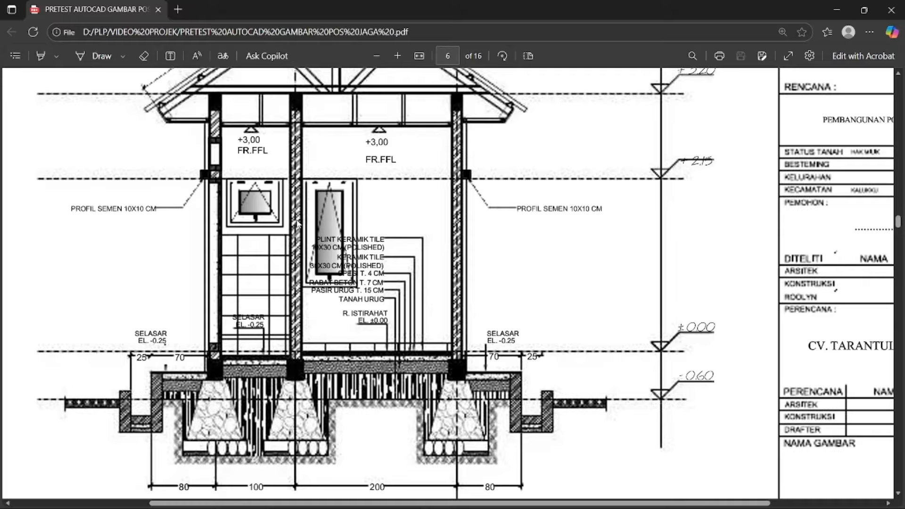
Go back through the elevations to the floor plan on page 1 and check the windows on its rear wall
{"action": "scroll", "coordinate": [485, 251], "scroll_direction": "up", "scroll_amount": 5}
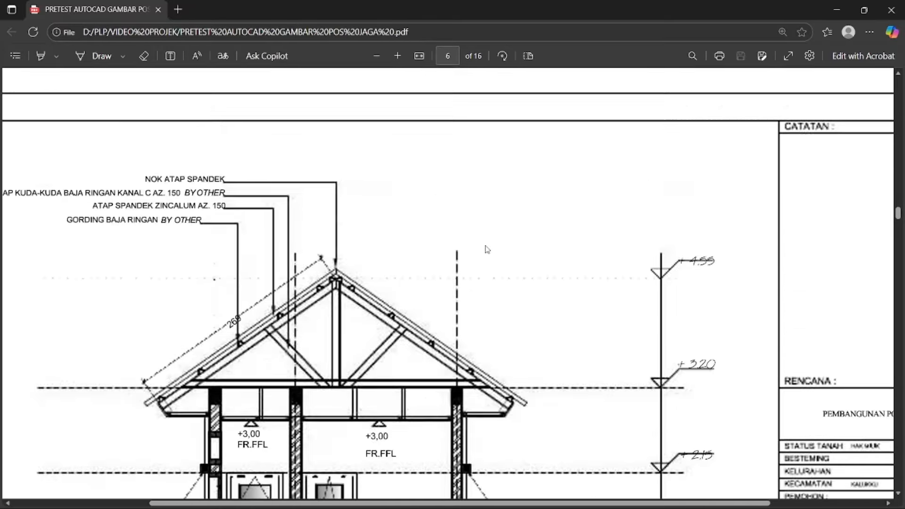
{"action": "scroll", "coordinate": [485, 249], "scroll_direction": "down", "scroll_amount": 10}
{"action": "scroll", "coordinate": [490, 250], "scroll_direction": "up", "scroll_amount": 12}
{"action": "scroll", "coordinate": [496, 250], "scroll_direction": "up", "scroll_amount": 15}
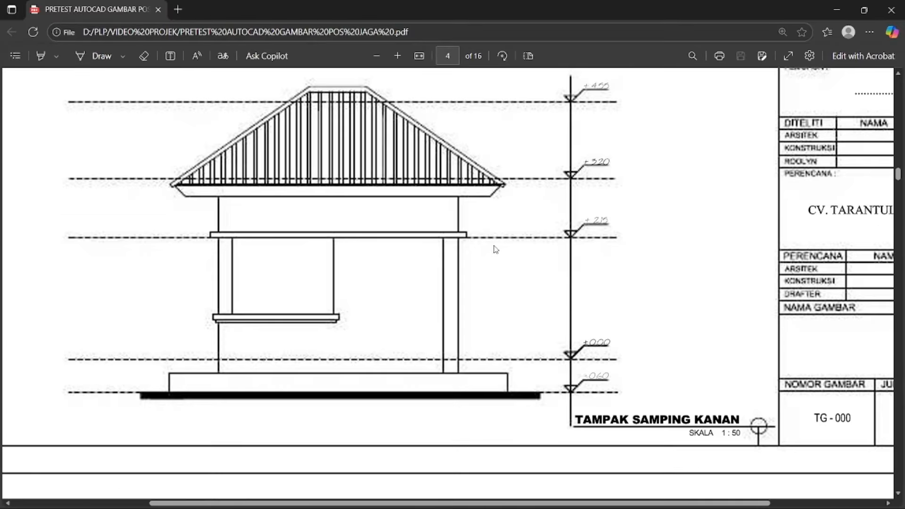
{"action": "scroll", "coordinate": [523, 250], "scroll_direction": "up", "scroll_amount": 20}
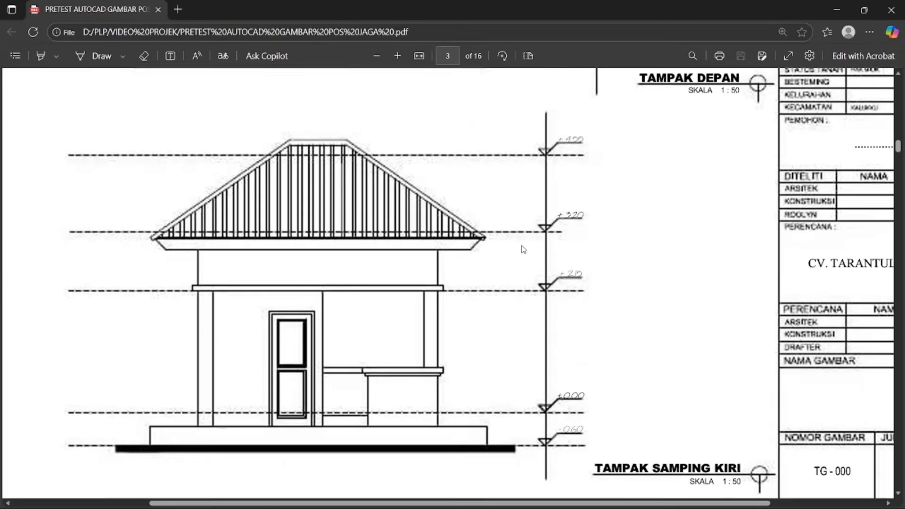
{"action": "scroll", "coordinate": [523, 249], "scroll_direction": "up", "scroll_amount": 10}
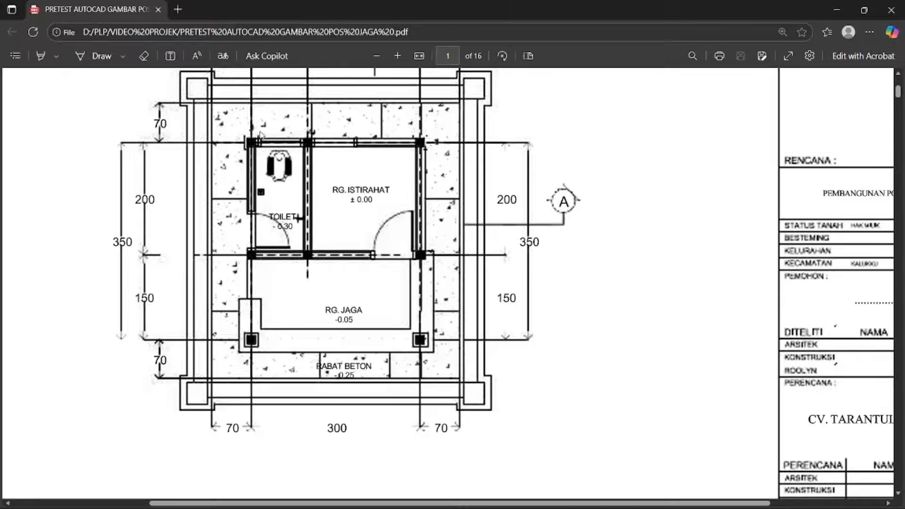
Switch back to AutoCAD and move the small hatched-frame window into the toilet's upper wall, centred between the two columns with M2P
{"action": "left_click", "coordinate": [838, 9]}
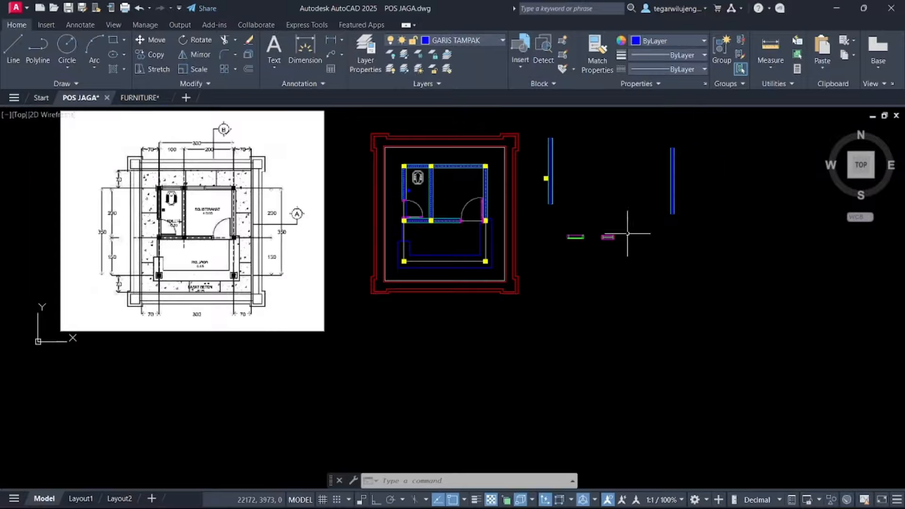
{"action": "scroll", "coordinate": [614, 227], "scroll_direction": "up", "scroll_amount": 8}
{"action": "left_click", "coordinate": [559, 270]}
{"action": "left_click", "coordinate": [700, 384]}
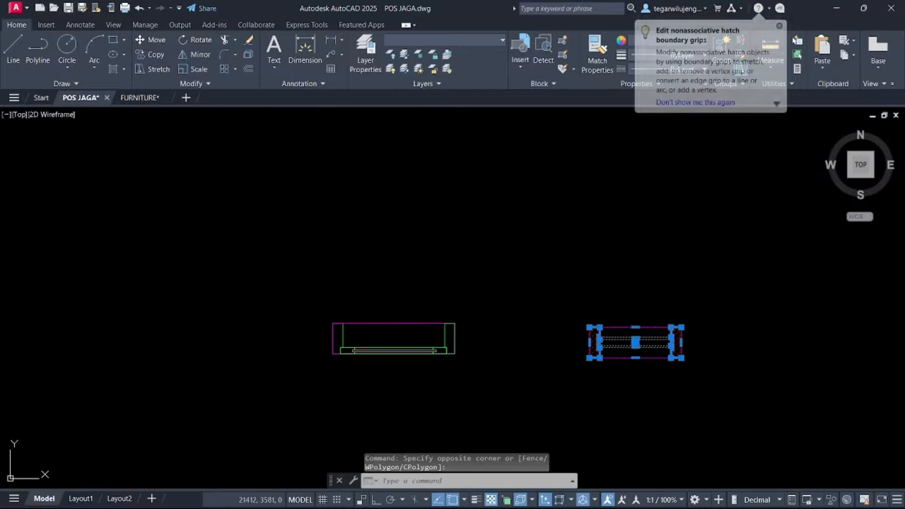
{"action": "key", "text": "Return"}
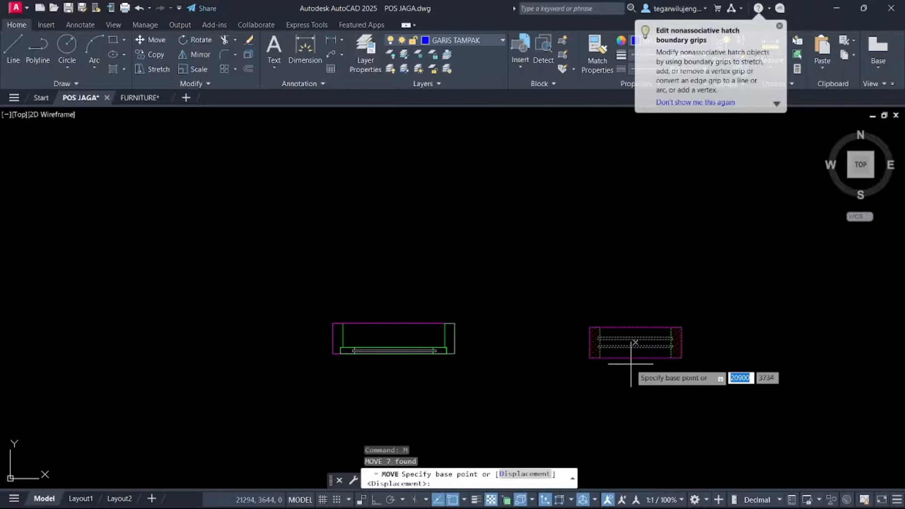
{"action": "left_click", "coordinate": [632, 344]}
{"action": "scroll", "coordinate": [530, 327], "scroll_direction": "down", "scroll_amount": 5}
{"action": "scroll", "coordinate": [587, 307], "scroll_direction": "up", "scroll_amount": 4}
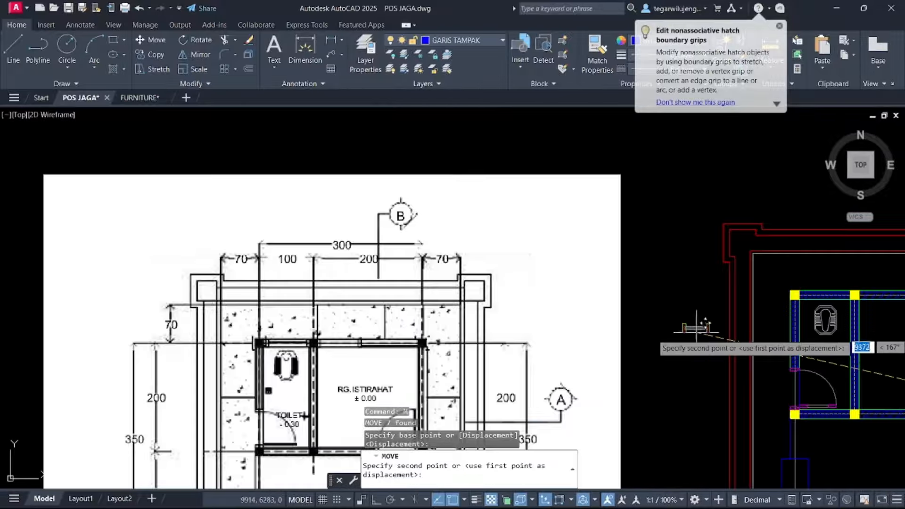
{"action": "scroll", "coordinate": [598, 242], "scroll_direction": "up", "scroll_amount": 7}
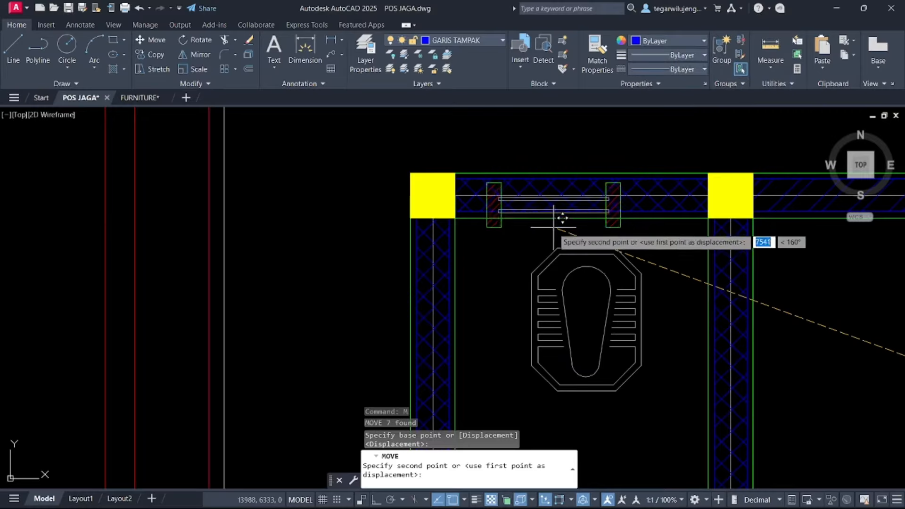
{"action": "type", "text": "M2P"}
{"action": "key", "text": "Return"}
{"action": "scroll", "coordinate": [724, 233], "scroll_direction": "up", "scroll_amount": 5}
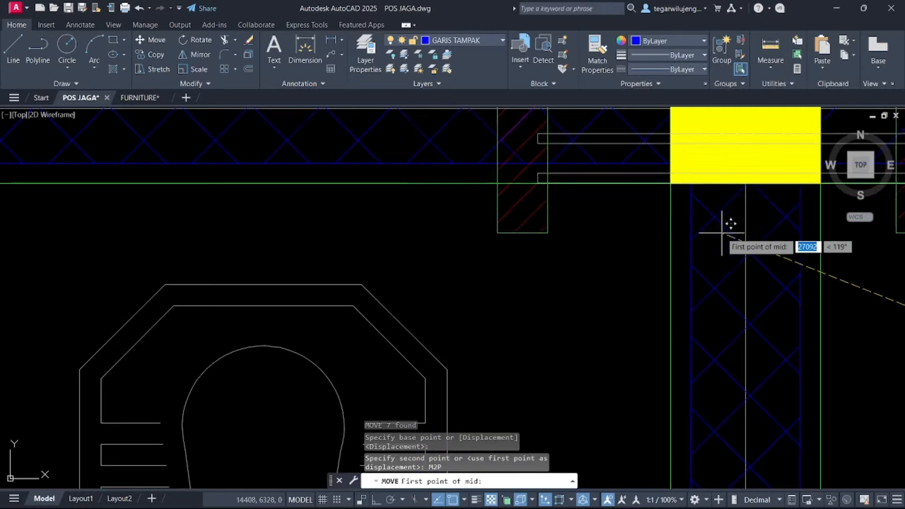
{"action": "left_click", "coordinate": [672, 183]}
{"action": "scroll", "coordinate": [674, 191], "scroll_direction": "down", "scroll_amount": 4}
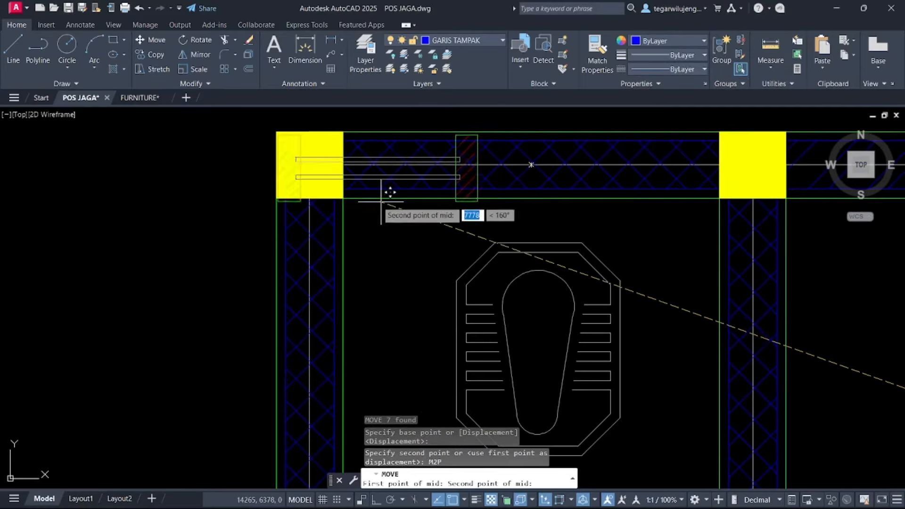
{"action": "left_click", "coordinate": [352, 197]}
{"action": "scroll", "coordinate": [525, 194], "scroll_direction": "down", "scroll_amount": 4}
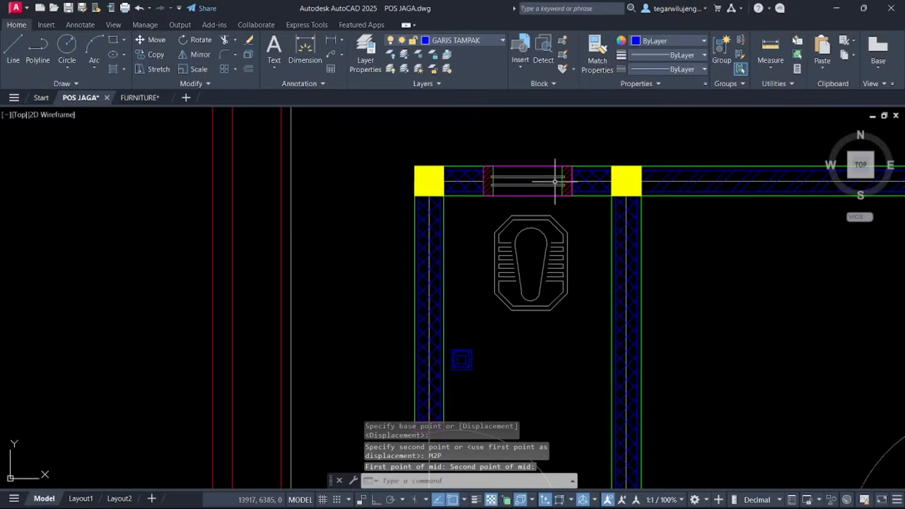
Mirror the remaining loose window across its horizontal centre line with Ortho on, erasing the source objects
{"action": "scroll", "coordinate": [518, 191], "scroll_direction": "down", "scroll_amount": 4}
{"action": "middle_click_drag", "start_coordinate": [609, 206], "coordinate": [384, 188]}
{"action": "scroll", "coordinate": [386, 189], "scroll_direction": "down", "scroll_amount": 4}
{"action": "scroll", "coordinate": [574, 276], "scroll_direction": "up", "scroll_amount": 5}
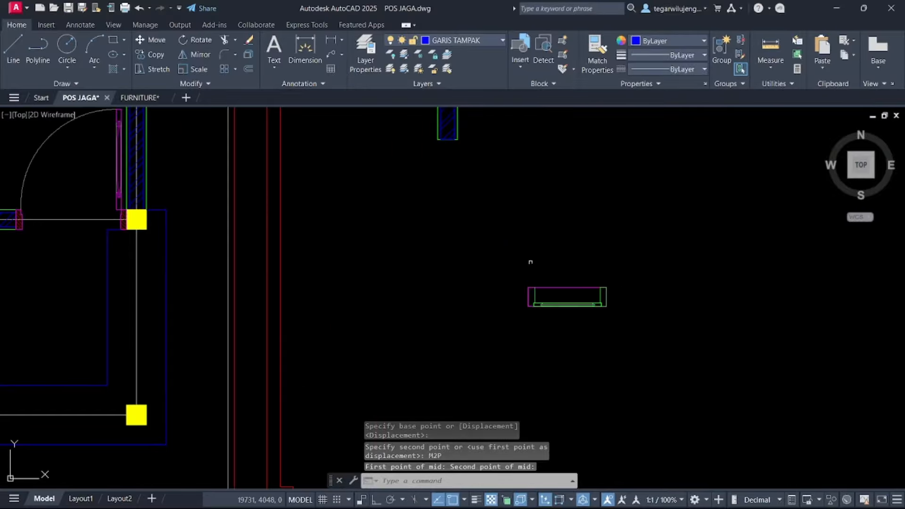
{"action": "left_click", "coordinate": [503, 255]}
{"action": "left_click", "coordinate": [639, 336]}
{"action": "scroll", "coordinate": [527, 327], "scroll_direction": "up", "scroll_amount": 3}
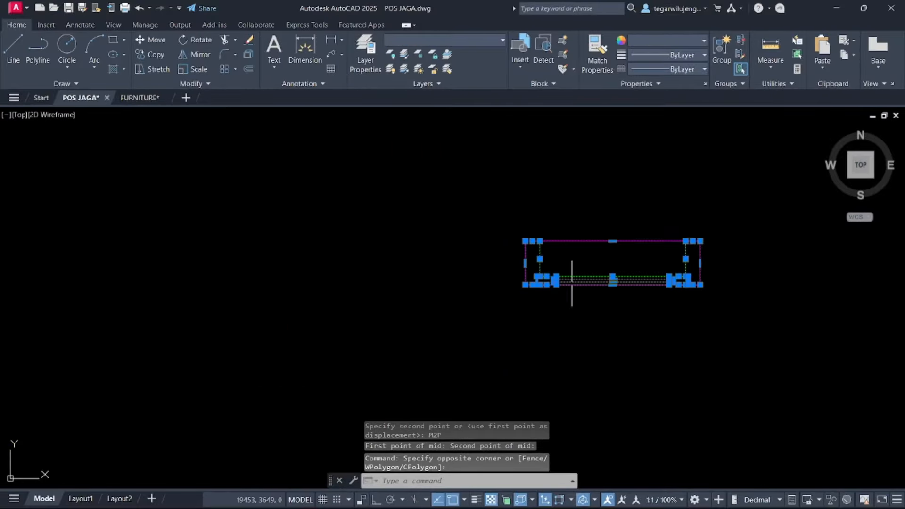
{"action": "scroll", "coordinate": [599, 281], "scroll_direction": "up", "scroll_amount": 2}
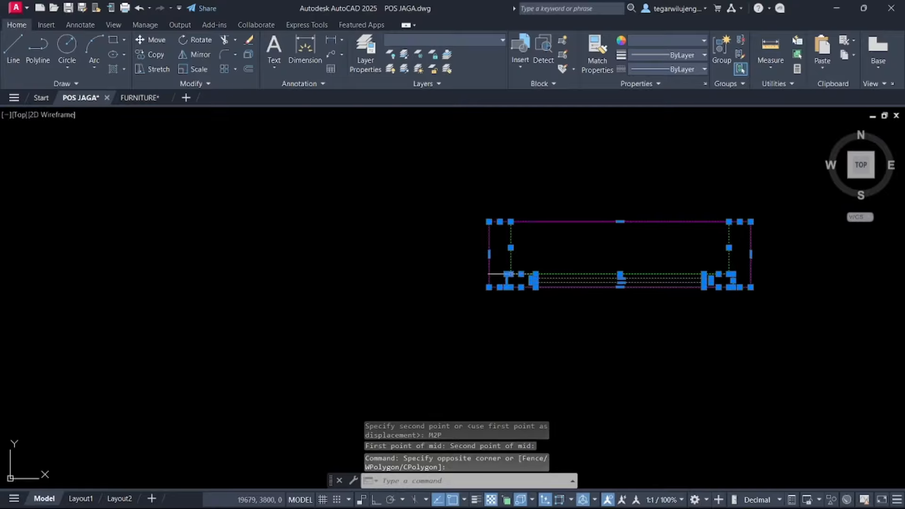
{"action": "type", "text": "M"}
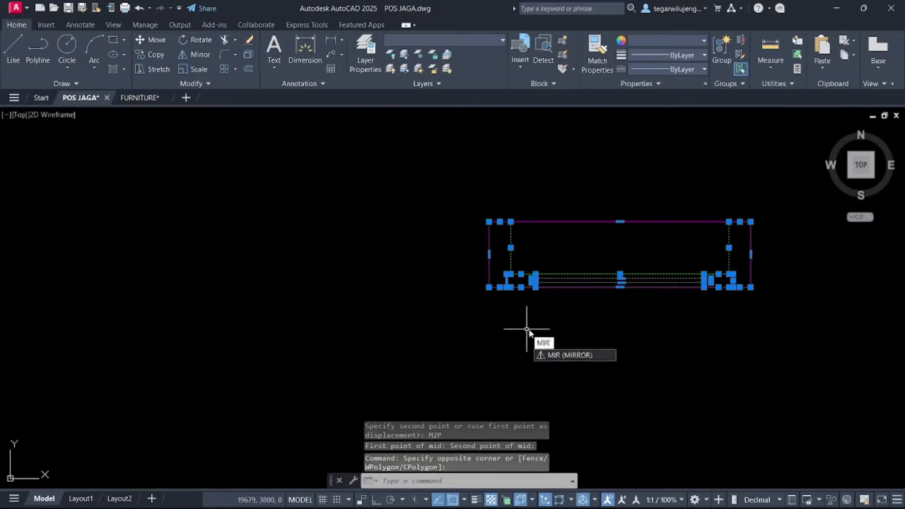
{"action": "type", "text": "IR"}
{"action": "key", "text": "Return"}
{"action": "left_click", "coordinate": [489, 255]}
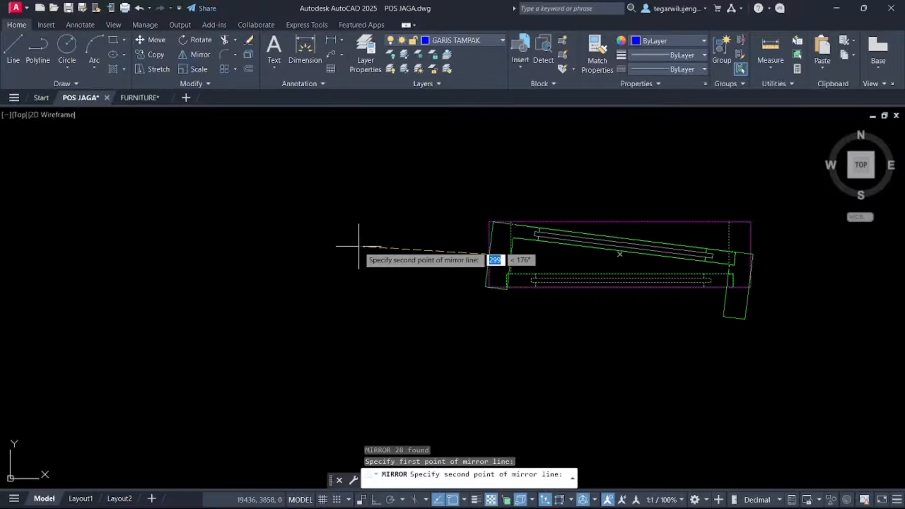
{"action": "key", "text": "F8"}
{"action": "left_click", "coordinate": [358, 245]}
{"action": "type", "text": "Y"}
{"action": "key", "text": "Return"}
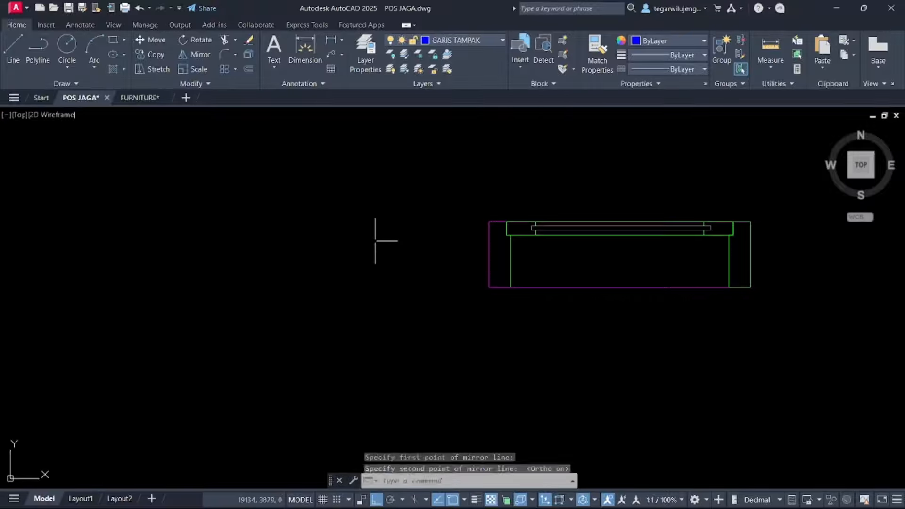
Move the mirrored window by its lower-left corner into the rest room's upper wall, against the column shared with the toilet
{"action": "left_click", "coordinate": [412, 164]}
{"action": "left_click", "coordinate": [758, 345]}
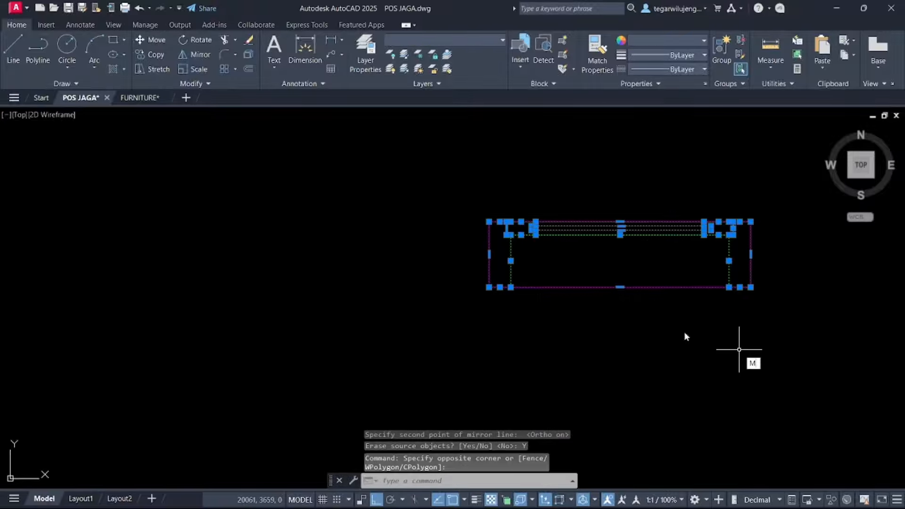
{"action": "key", "text": "Return"}
{"action": "left_click", "coordinate": [489, 287]}
{"action": "scroll", "coordinate": [476, 324], "scroll_direction": "down", "scroll_amount": 5}
{"action": "middle_click_drag", "start_coordinate": [380, 276], "coordinate": [440, 280]}
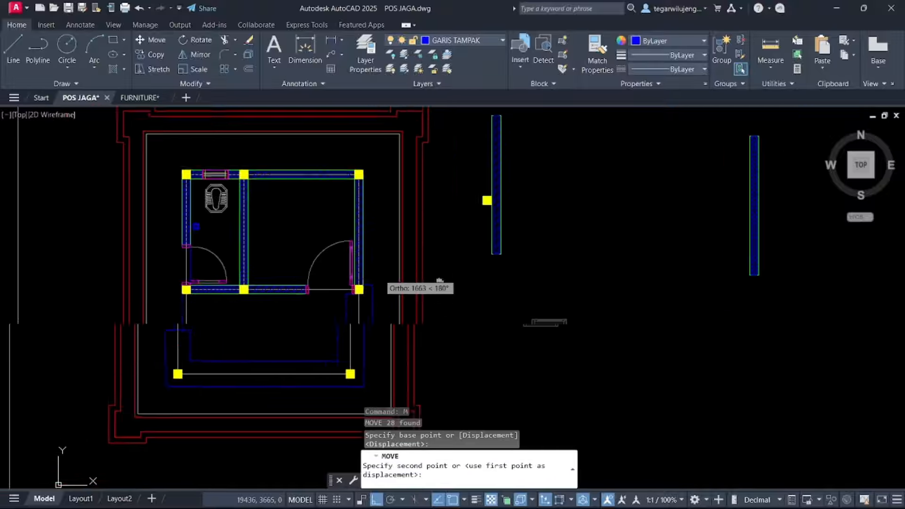
{"action": "scroll", "coordinate": [323, 162], "scroll_direction": "up", "scroll_amount": 8}
{"action": "left_click", "coordinate": [289, 297]}
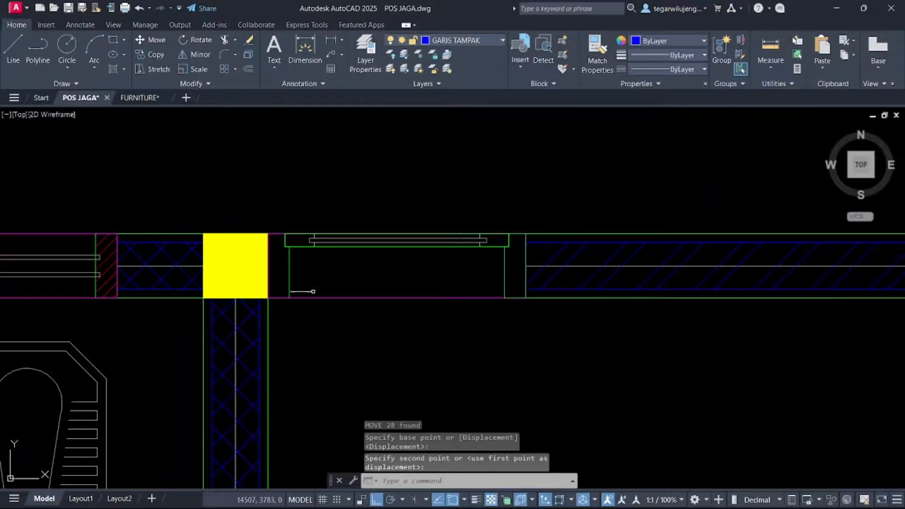
{"action": "key", "text": "Escape"}
Compare the redrawn floor plan with the reference image, checking the rooms, windows and concrete apron
{"action": "scroll", "coordinate": [556, 262], "scroll_direction": "down", "scroll_amount": 5}
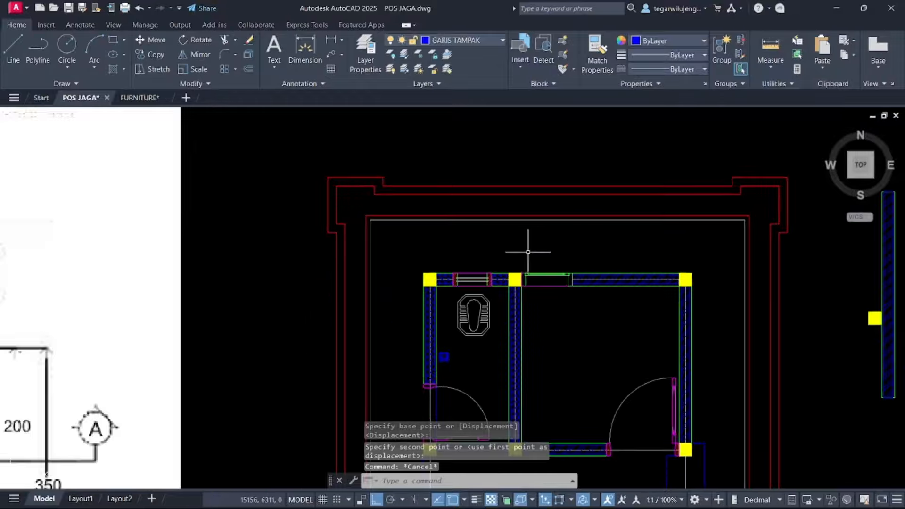
{"action": "scroll", "coordinate": [528, 252], "scroll_direction": "down", "scroll_amount": 4}
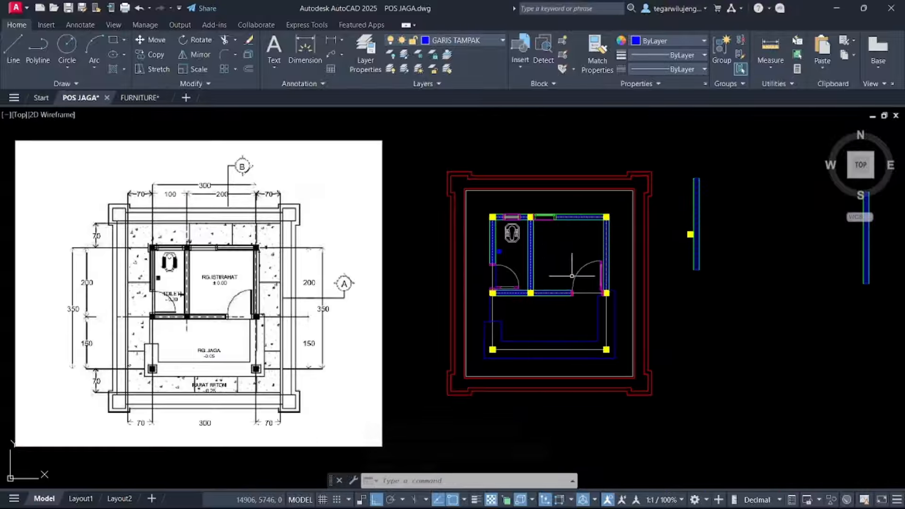
{"action": "middle_click_drag", "start_coordinate": [568, 269], "coordinate": [563, 213]}
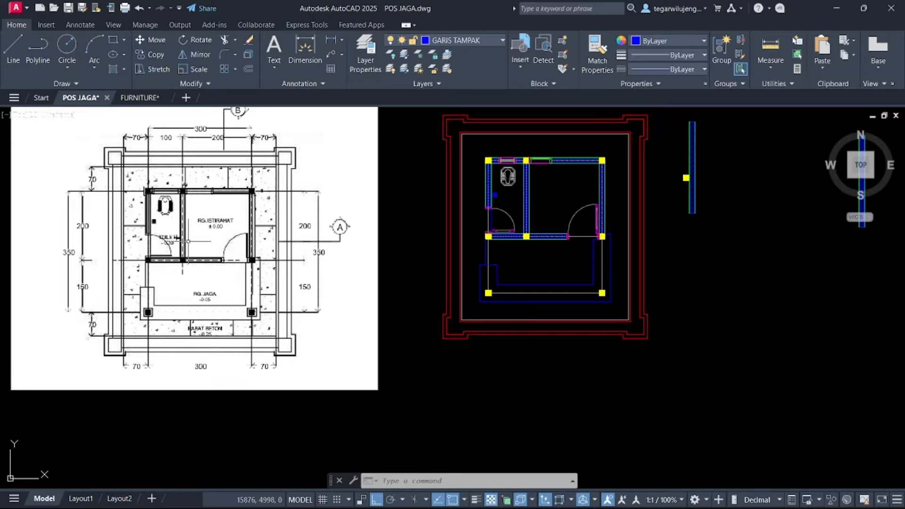
{"action": "scroll", "coordinate": [203, 228], "scroll_direction": "up", "scroll_amount": 5}
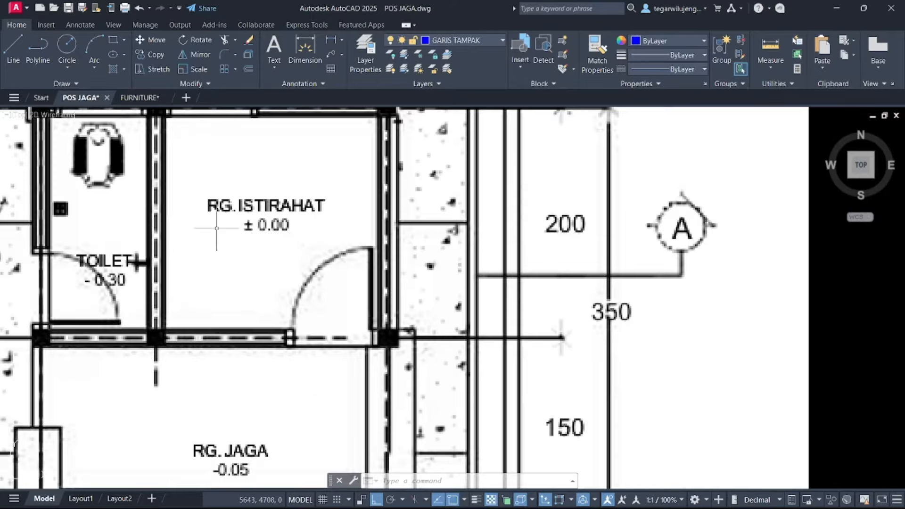
{"action": "scroll", "coordinate": [227, 229], "scroll_direction": "down", "scroll_amount": 5}
{"action": "middle_click_drag", "start_coordinate": [569, 278], "coordinate": [583, 295]}
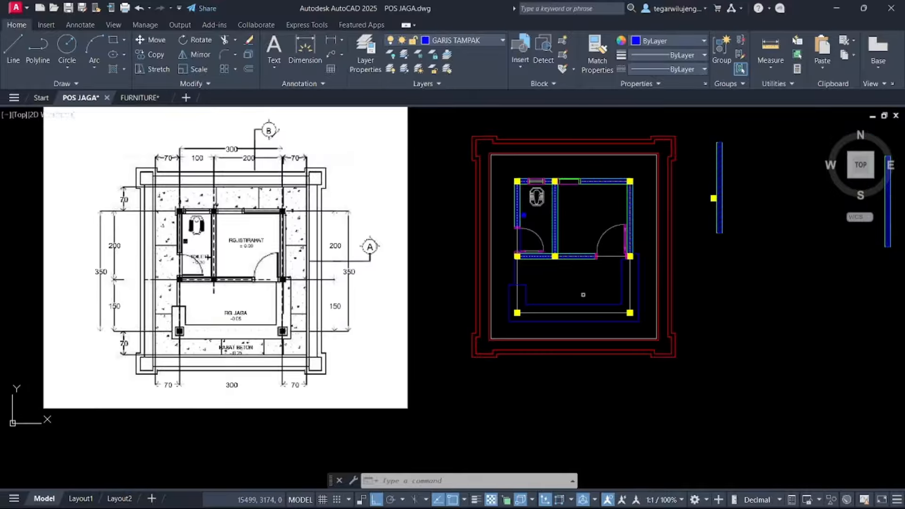
{"action": "middle_click_drag", "start_coordinate": [578, 203], "coordinate": [615, 235]}
{"action": "scroll", "coordinate": [282, 216], "scroll_direction": "up", "scroll_amount": 2}
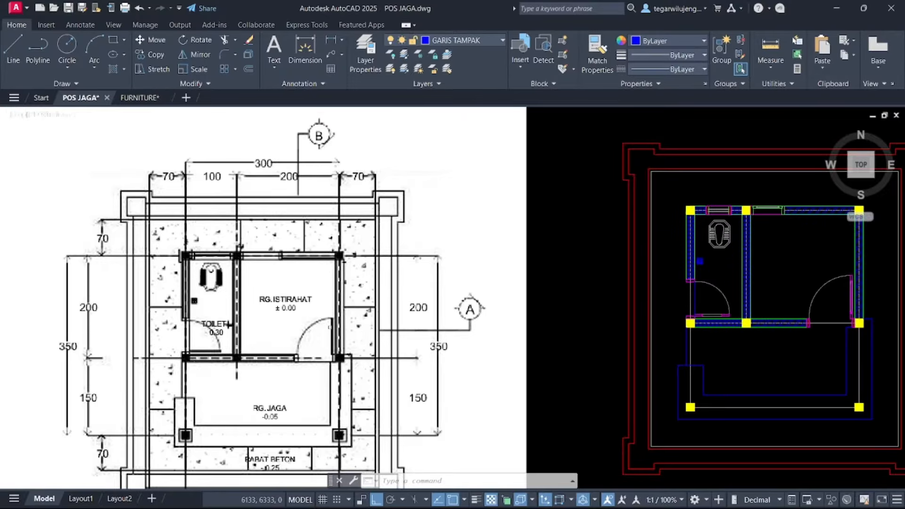
Hatch the concrete apron around the guardhouse with the AR-CONC pattern at scale 3
{"action": "left_click", "coordinate": [113, 70]}
{"action": "left_click", "coordinate": [270, 72]}
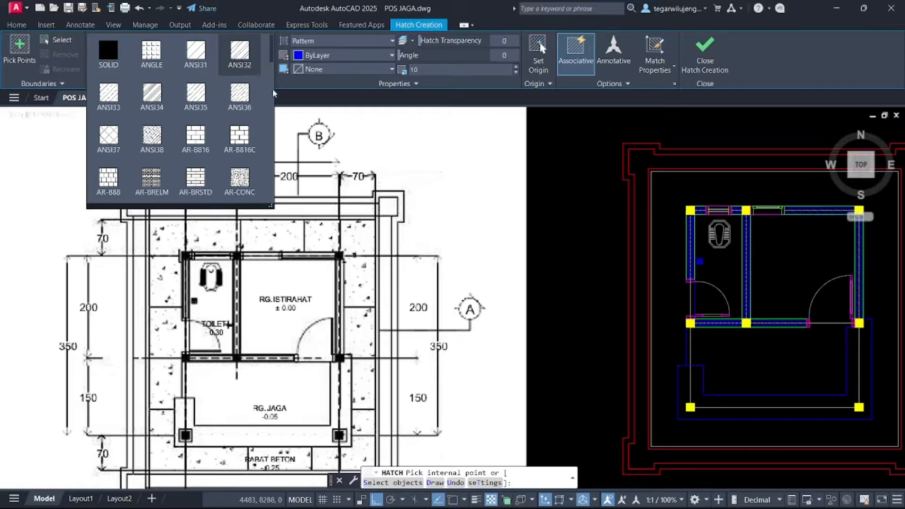
{"action": "scroll", "coordinate": [207, 146], "scroll_direction": "down", "scroll_amount": 2}
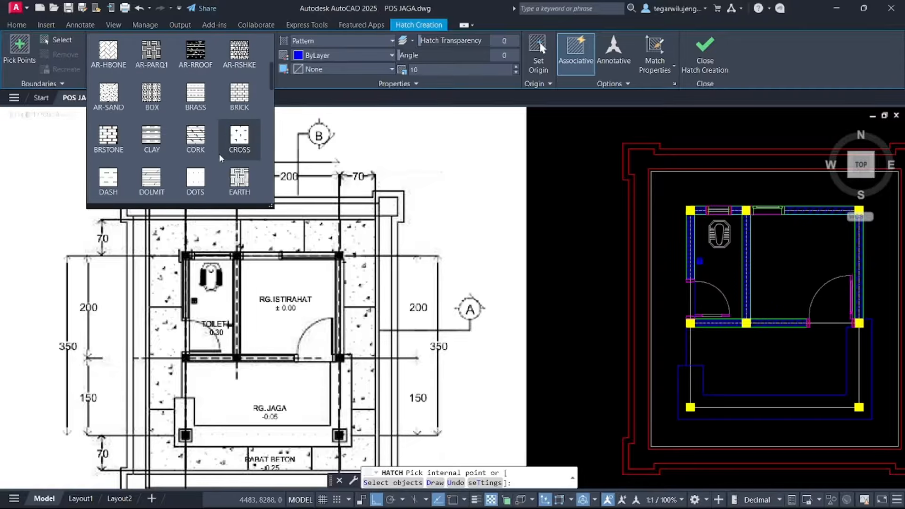
{"action": "scroll", "coordinate": [221, 158], "scroll_direction": "down", "scroll_amount": 4}
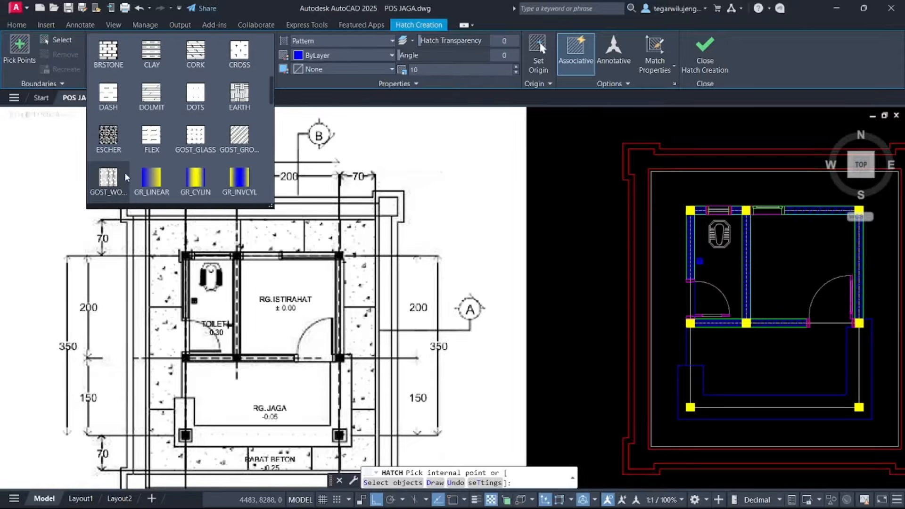
{"action": "scroll", "coordinate": [126, 170], "scroll_direction": "up", "scroll_amount": 5}
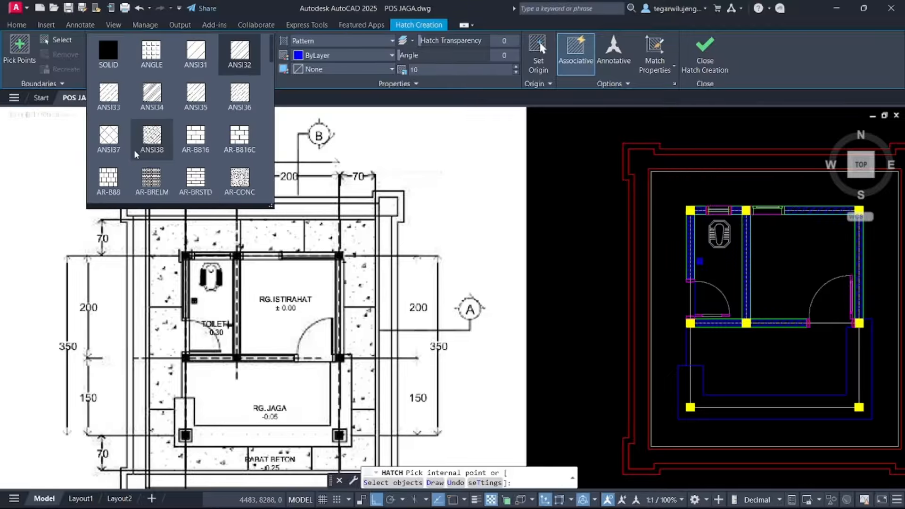
{"action": "scroll", "coordinate": [137, 151], "scroll_direction": "down", "scroll_amount": 1}
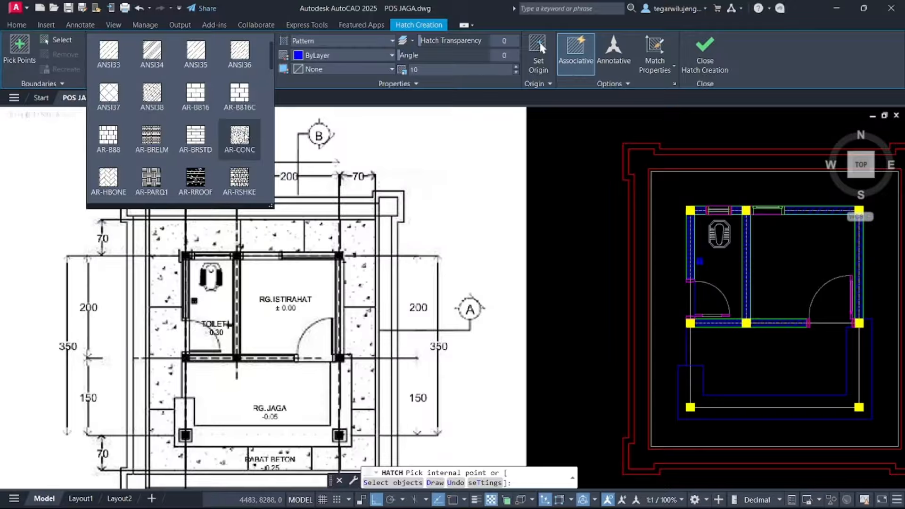
{"action": "left_click", "coordinate": [673, 208]}
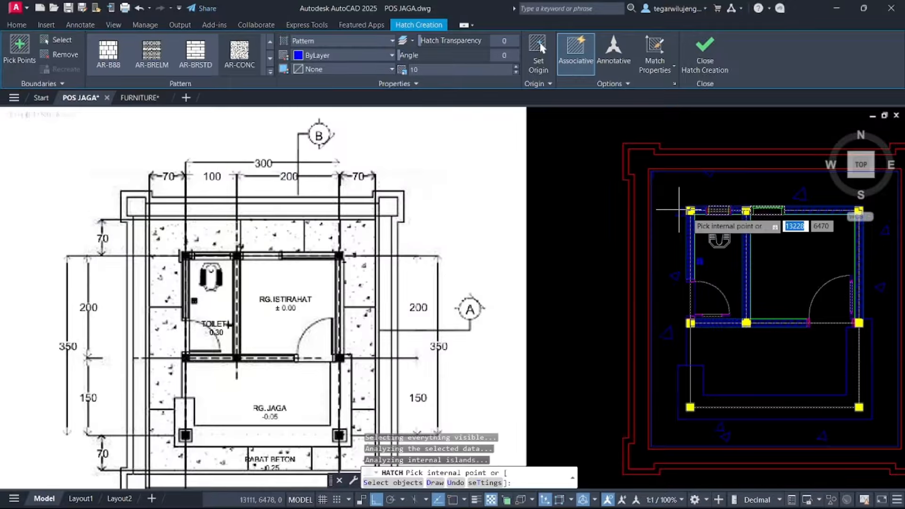
{"action": "middle_click_drag", "start_coordinate": [680, 209], "coordinate": [559, 170]}
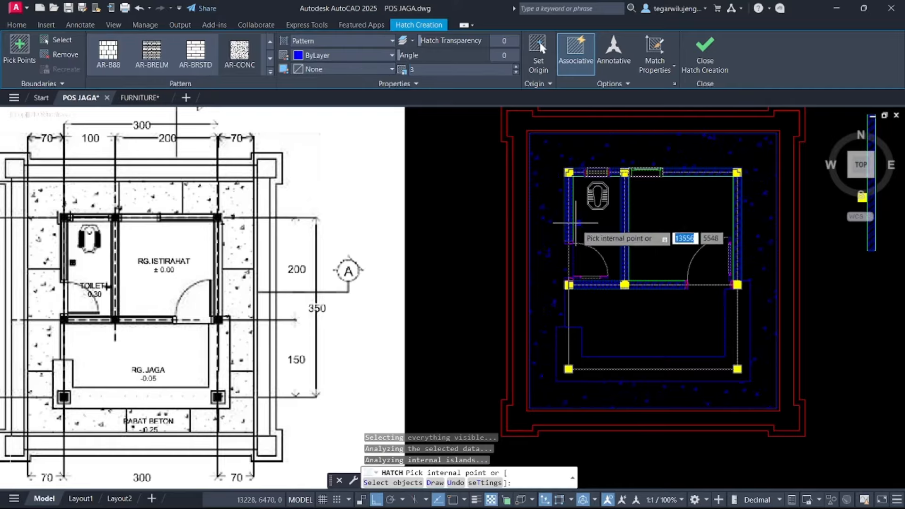
{"action": "scroll", "coordinate": [577, 226], "scroll_direction": "down", "scroll_amount": 2}
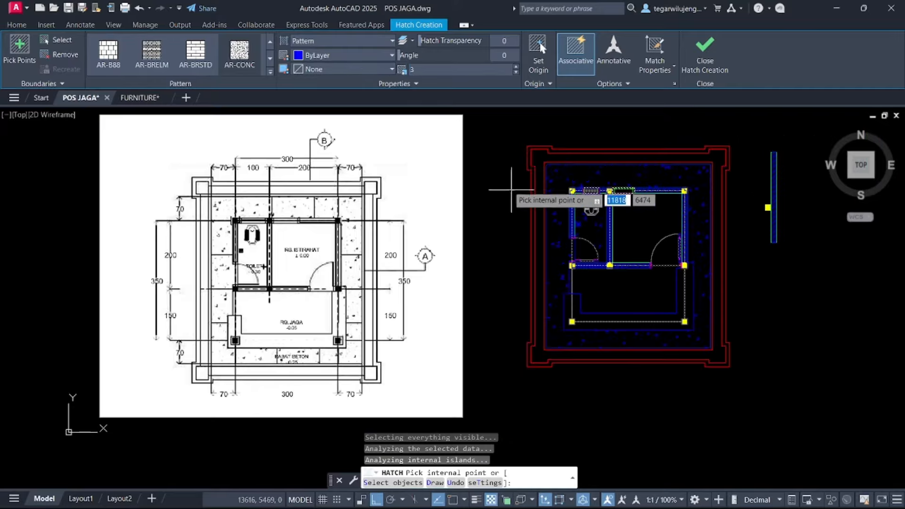
Assign the apron hatch to the FURNITURE layer and finish the Hatch command
{"action": "left_click", "coordinate": [23, 25]}
{"action": "left_click", "coordinate": [472, 41]}
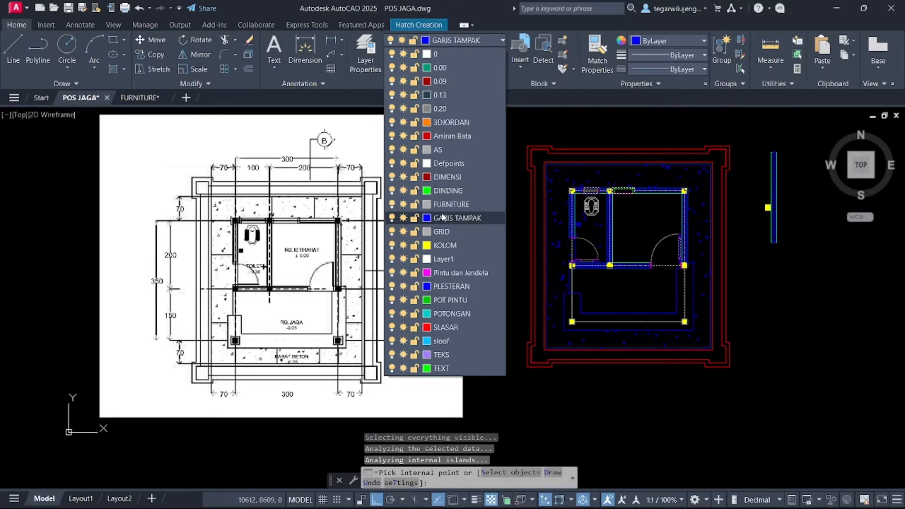
{"action": "left_click", "coordinate": [449, 206]}
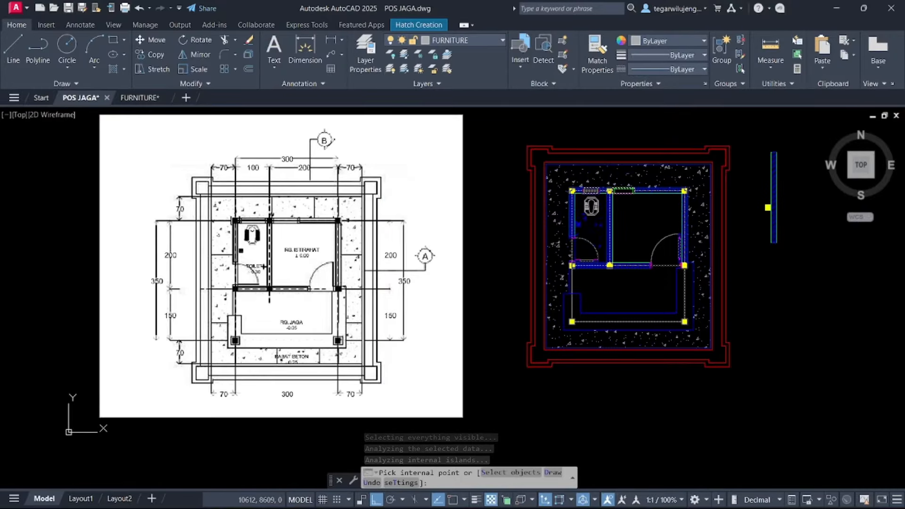
{"action": "key", "text": "Escape"}
{"action": "scroll", "coordinate": [608, 198], "scroll_direction": "up", "scroll_amount": 4}
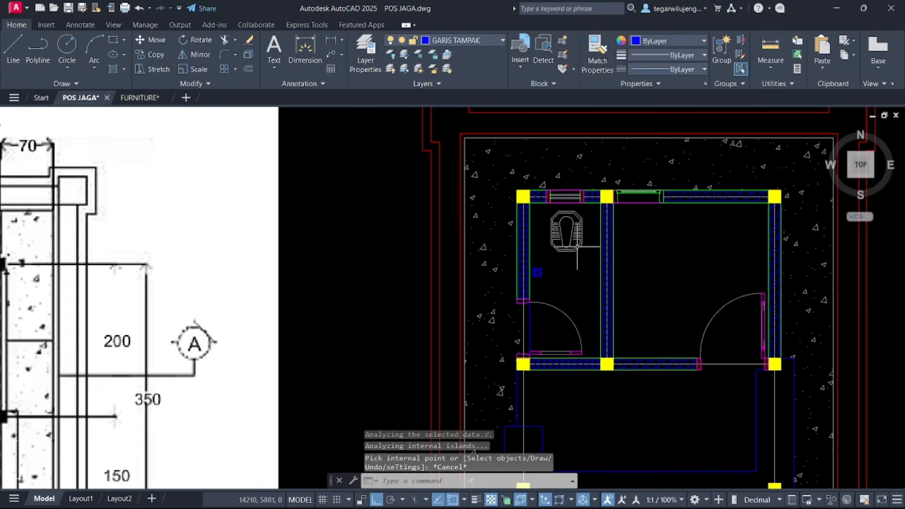
{"action": "scroll", "coordinate": [578, 246], "scroll_direction": "down", "scroll_amount": 4}
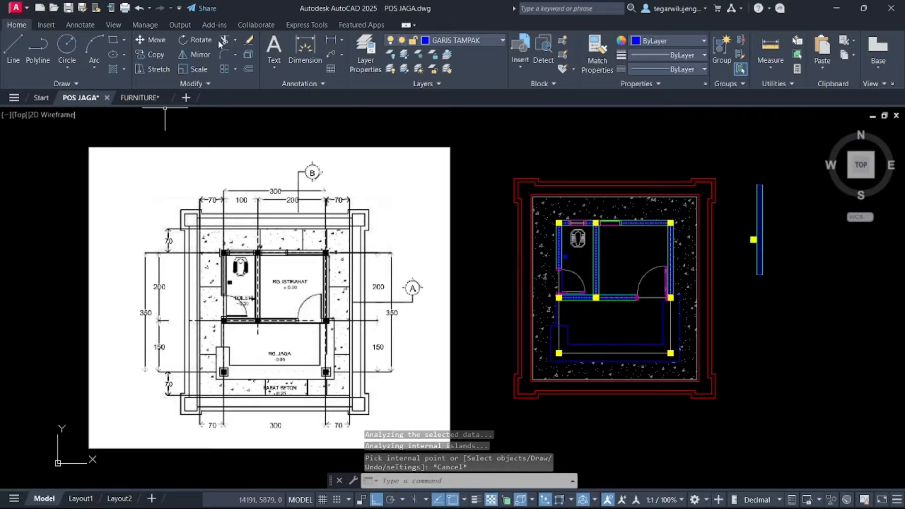
Start a multiline text box in the redrawn rest room using the Standard text style, checking the reference plan's room label
{"action": "left_click", "coordinate": [272, 54]}
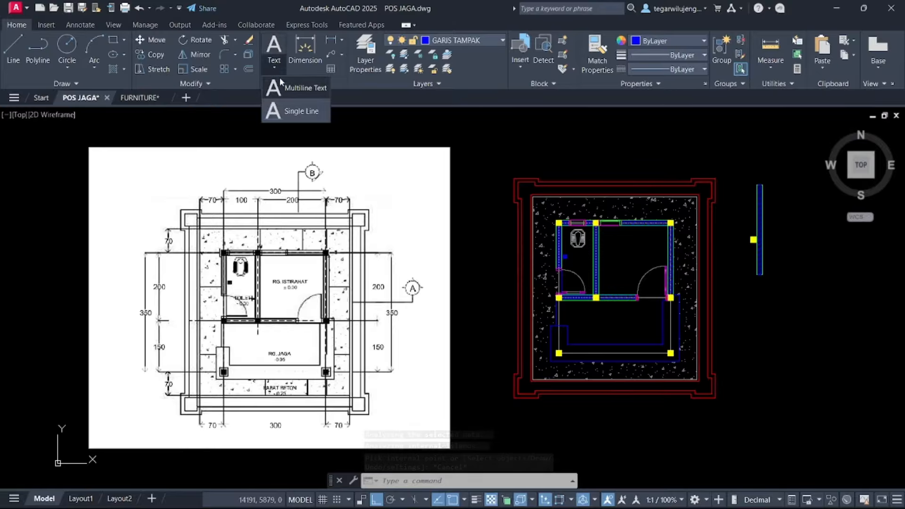
{"action": "left_click", "coordinate": [273, 45]}
{"action": "scroll", "coordinate": [607, 242], "scroll_direction": "up", "scroll_amount": 3}
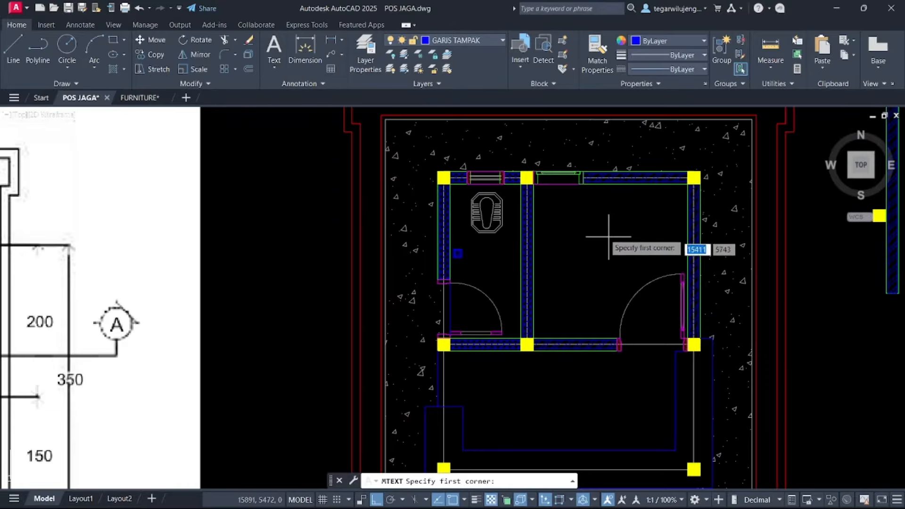
{"action": "left_click", "coordinate": [565, 220]}
{"action": "left_click", "coordinate": [672, 261]}
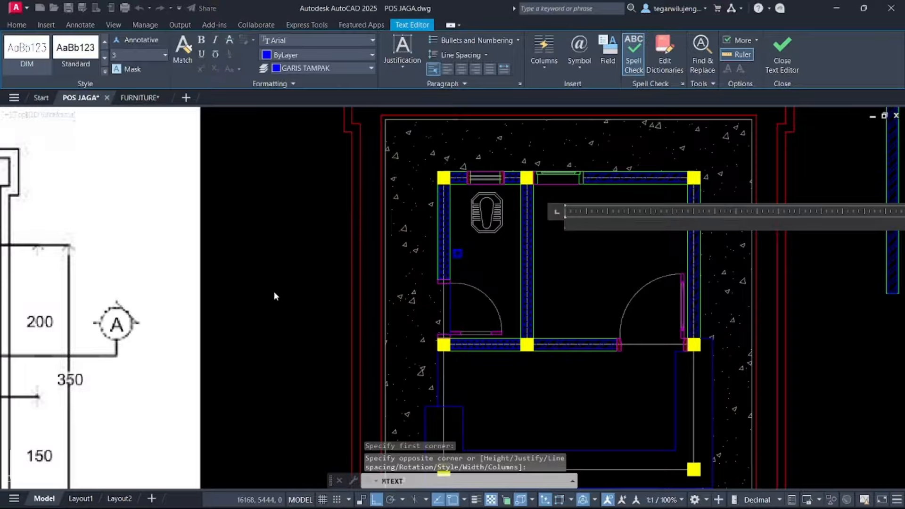
{"action": "scroll", "coordinate": [274, 299], "scroll_direction": "down", "scroll_amount": 3}
{"action": "scroll", "coordinate": [70, 318], "scroll_direction": "up", "scroll_amount": 1}
{"action": "scroll", "coordinate": [71, 318], "scroll_direction": "up", "scroll_amount": 2}
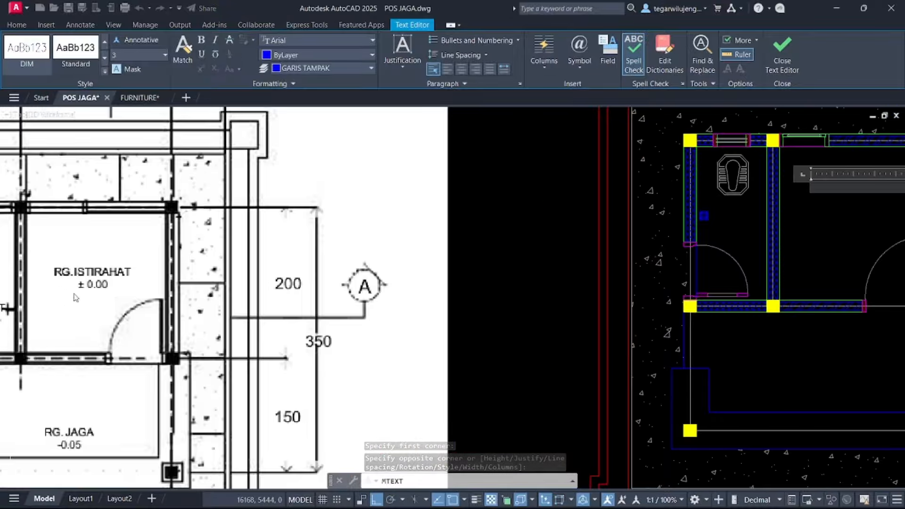
{"action": "scroll", "coordinate": [433, 344], "scroll_direction": "down", "scroll_amount": 2}
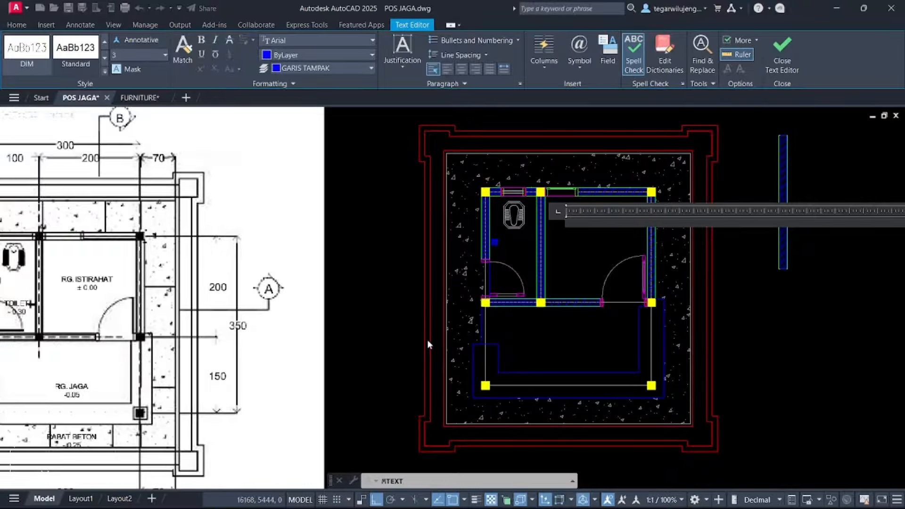
{"action": "left_click", "coordinate": [40, 53]}
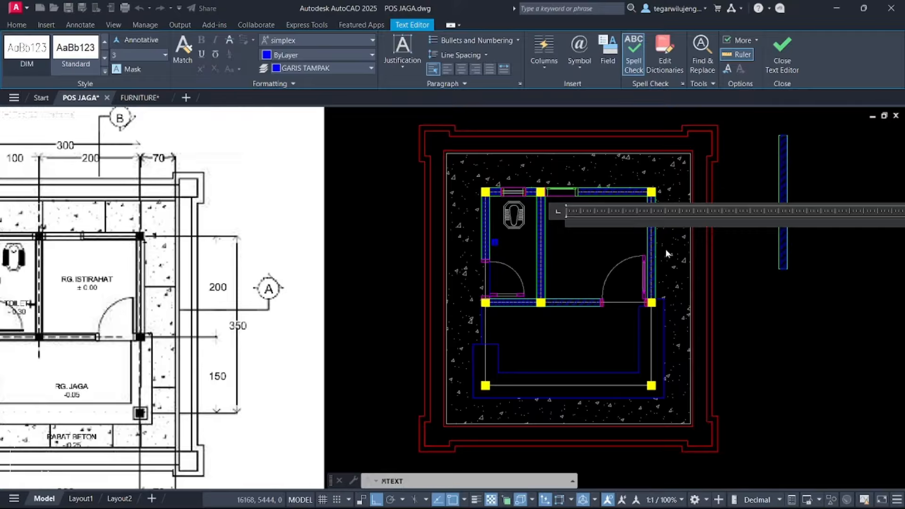
Enter the room label "RS. ISTIRAHAT" with the level "±0.00" on a second line, inserting the plus/minus symbol
{"action": "type", "text": "R. IS"}
{"action": "scroll", "coordinate": [771, 275], "scroll_direction": "up", "scroll_amount": 2}
{"action": "middle_click_drag", "start_coordinate": [771, 276], "coordinate": [606, 208]}
{"action": "scroll", "coordinate": [606, 209], "scroll_direction": "down", "scroll_amount": 1}
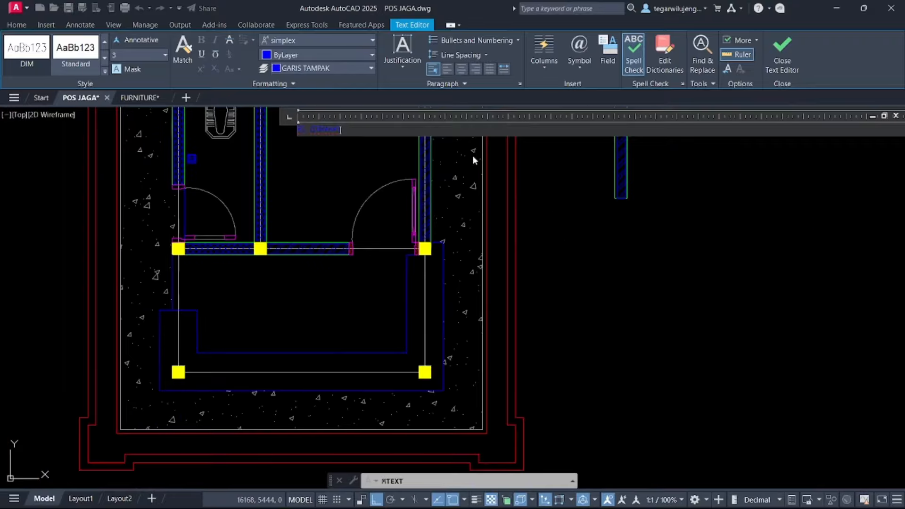
{"action": "scroll", "coordinate": [325, 130], "scroll_direction": "up", "scroll_amount": 3}
{"action": "key", "text": "Return"}
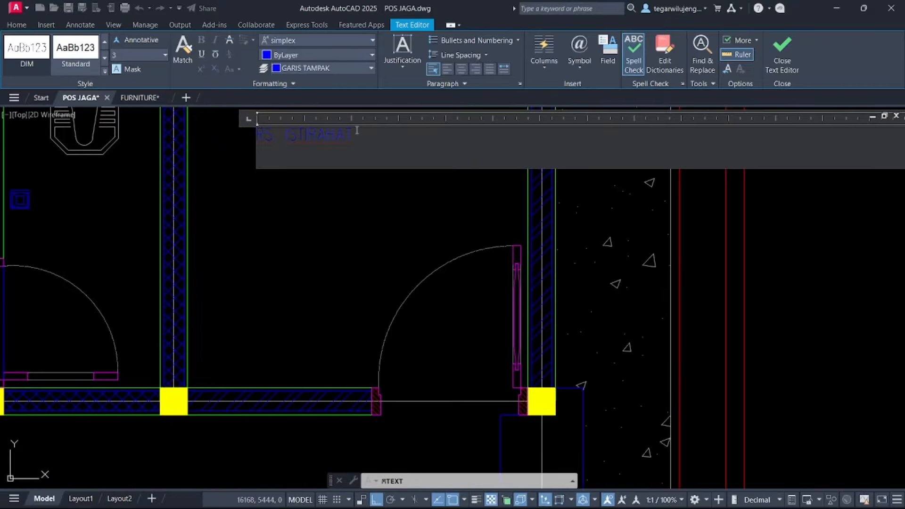
{"action": "left_click", "coordinate": [580, 52]}
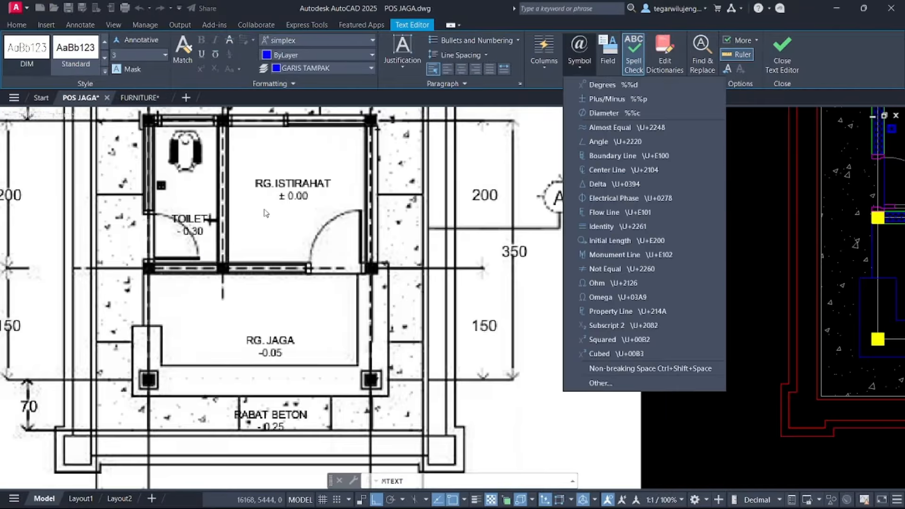
{"action": "left_click", "coordinate": [603, 99]}
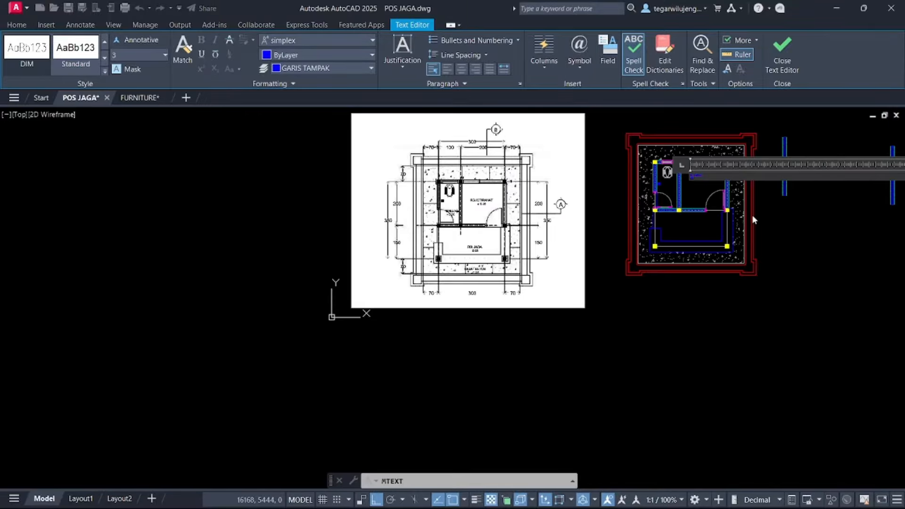
Set the text height of both label lines to 100 and finish the text
{"action": "scroll", "coordinate": [684, 169], "scroll_direction": "up", "scroll_amount": 8}
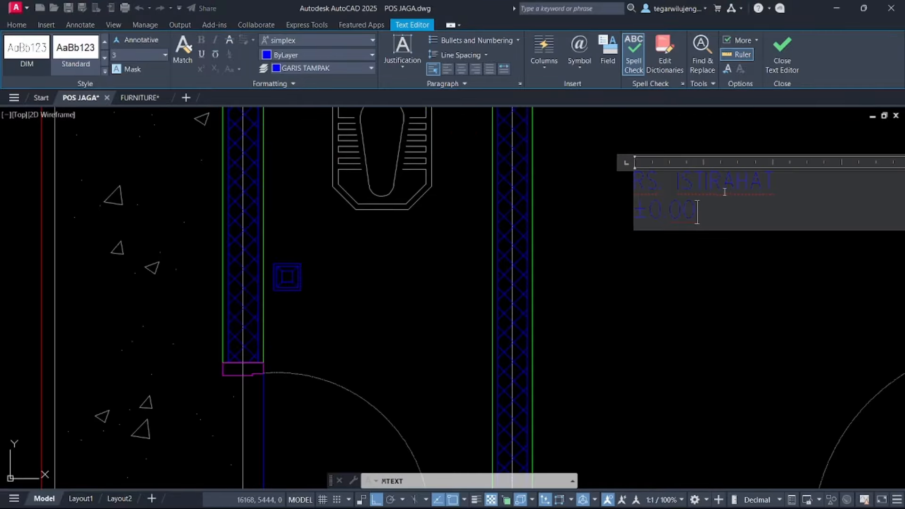
{"action": "left_click_drag", "start_coordinate": [712, 223], "coordinate": [635, 176]}
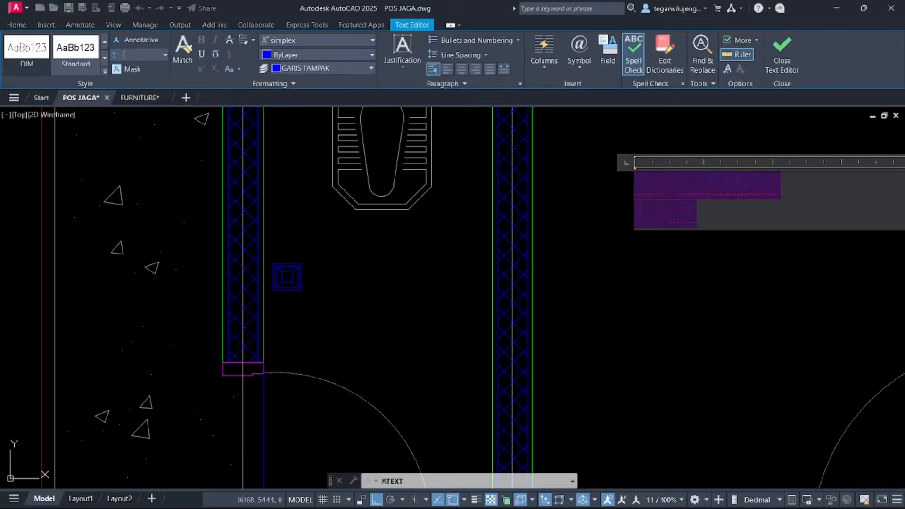
{"action": "key", "text": "Return"}
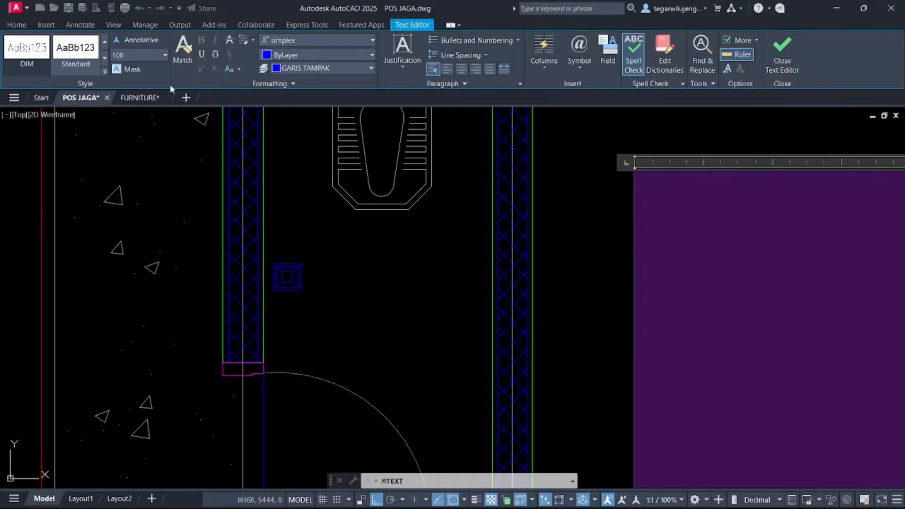
{"action": "scroll", "coordinate": [521, 195], "scroll_direction": "down", "scroll_amount": 5}
{"action": "left_click", "coordinate": [493, 186]}
{"action": "scroll", "coordinate": [540, 182], "scroll_direction": "up", "scroll_amount": 3}
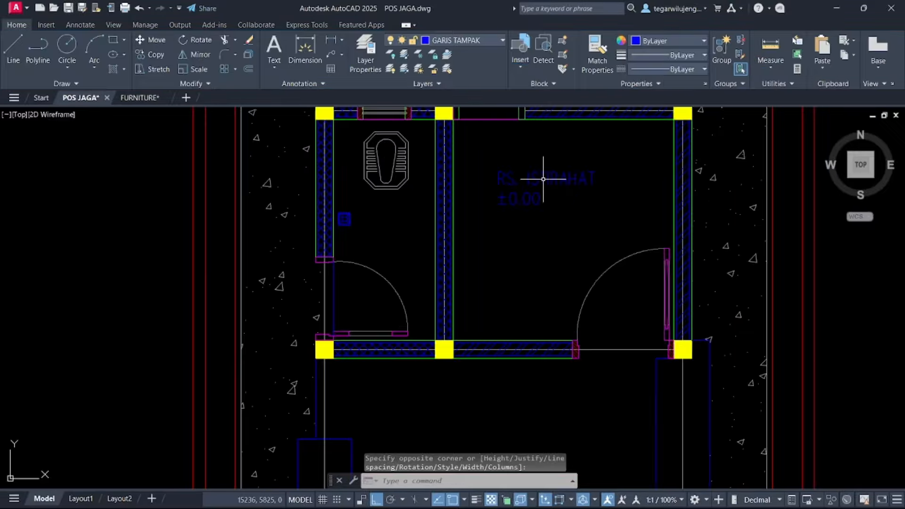
Center-align both lines of the rest room label
{"action": "double_click", "coordinate": [540, 183]}
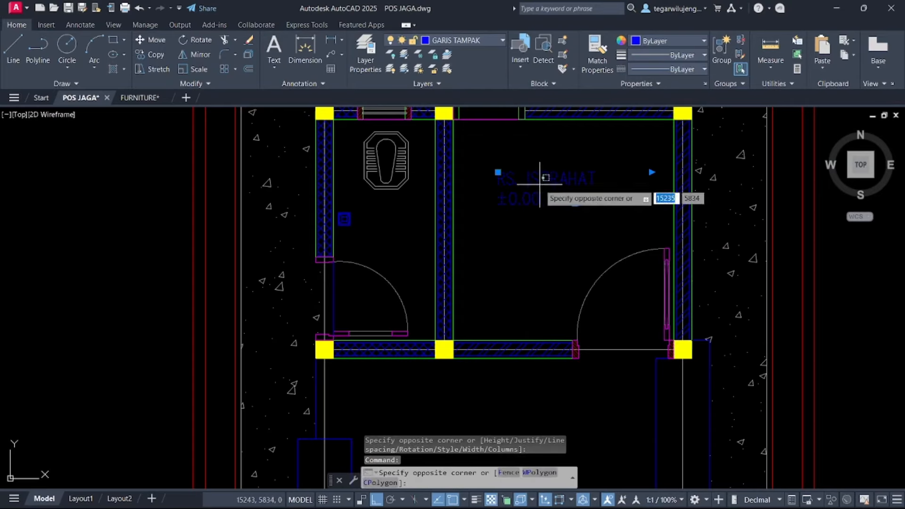
{"action": "key", "text": "ctrl+a"}
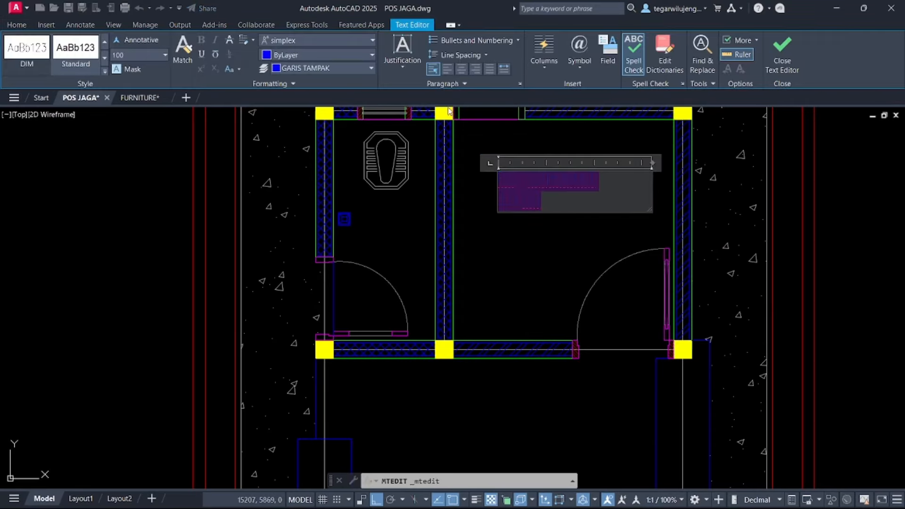
{"action": "left_click", "coordinate": [462, 71]}
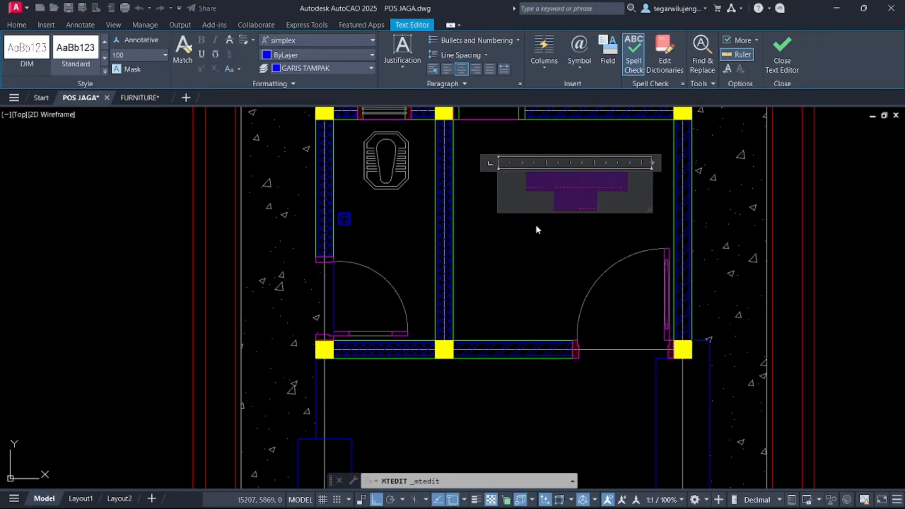
{"action": "left_click", "coordinate": [543, 226]}
Reduce the text height of the label's ±0.00 level line to 75 and finish editing
{"action": "double_click", "coordinate": [601, 196]}
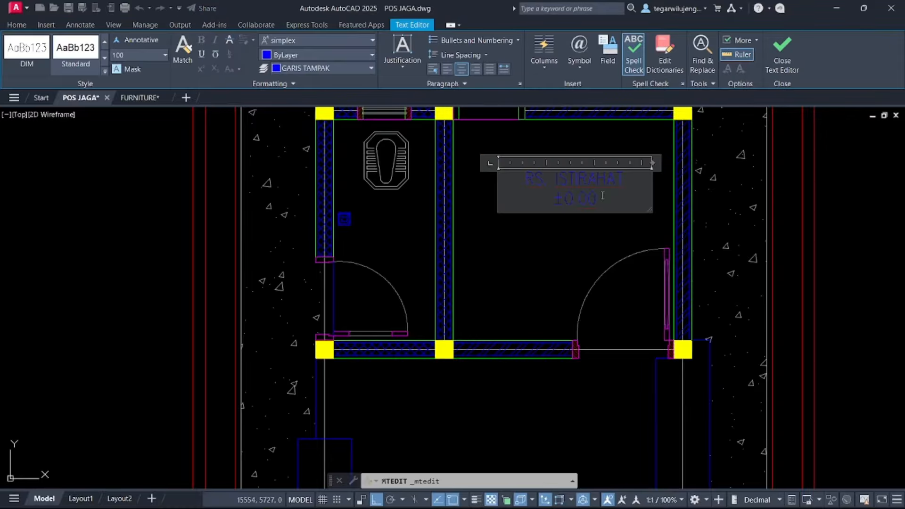
{"action": "left_click_drag", "start_coordinate": [603, 196], "coordinate": [565, 197]}
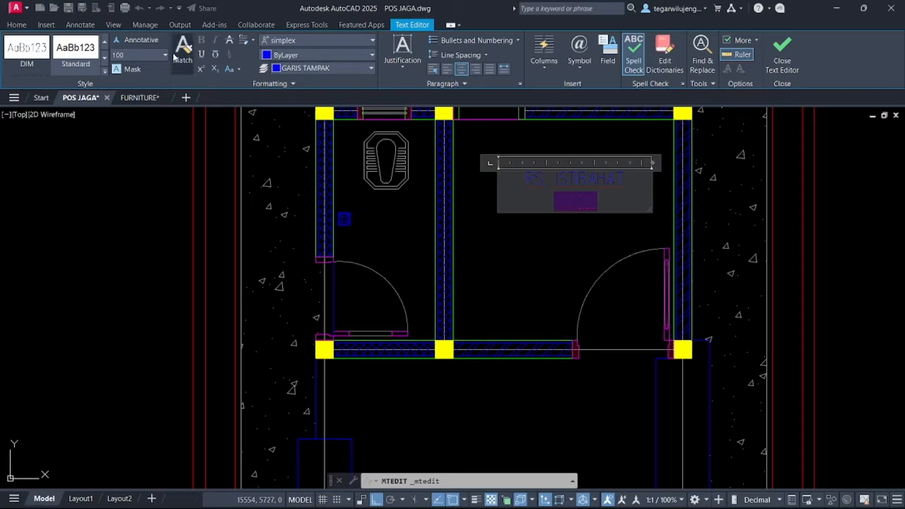
{"action": "left_click", "coordinate": [148, 54]}
{"action": "type", "text": "7"}
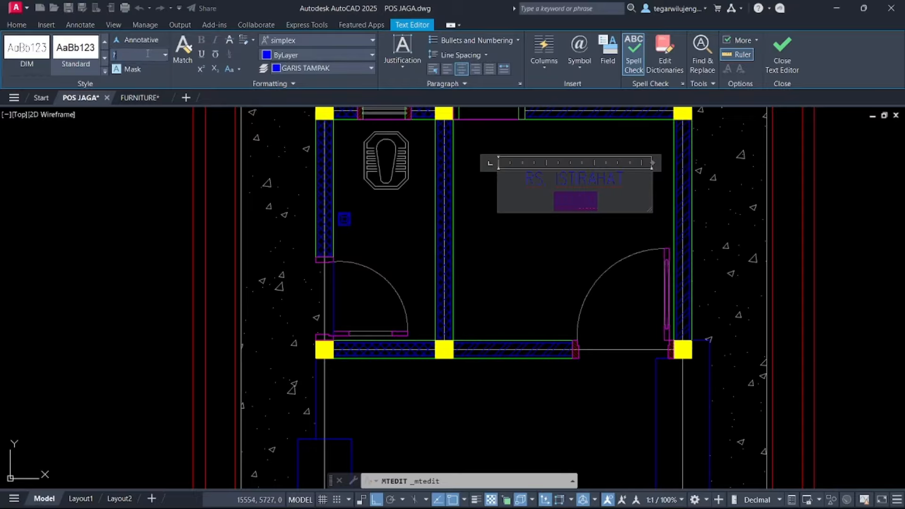
{"action": "type", "text": "5"}
{"action": "left_click", "coordinate": [535, 235]}
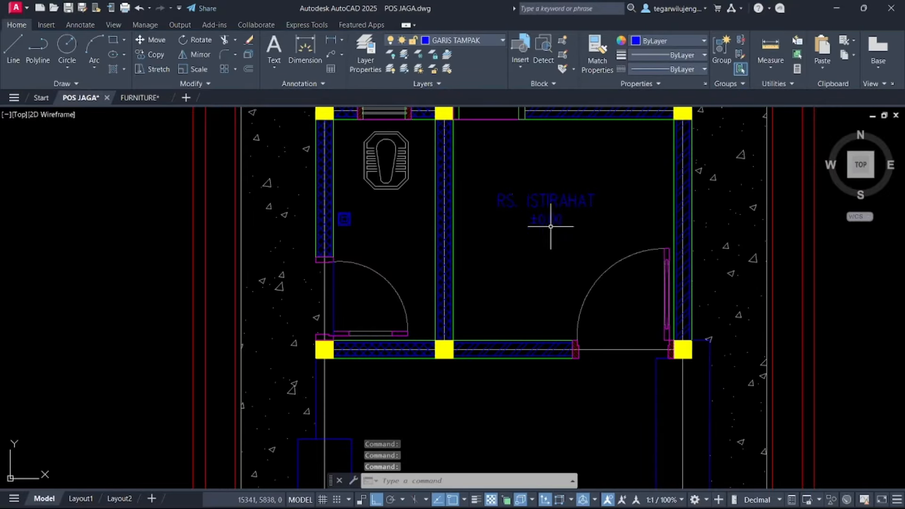
Move the RS. ISTIRAHAT label so it sits centered between the rest room's side walls
{"action": "left_click", "coordinate": [541, 207]}
{"action": "left_click", "coordinate": [536, 199]}
{"action": "left_click_drag", "start_coordinate": [537, 205], "coordinate": [557, 206]}
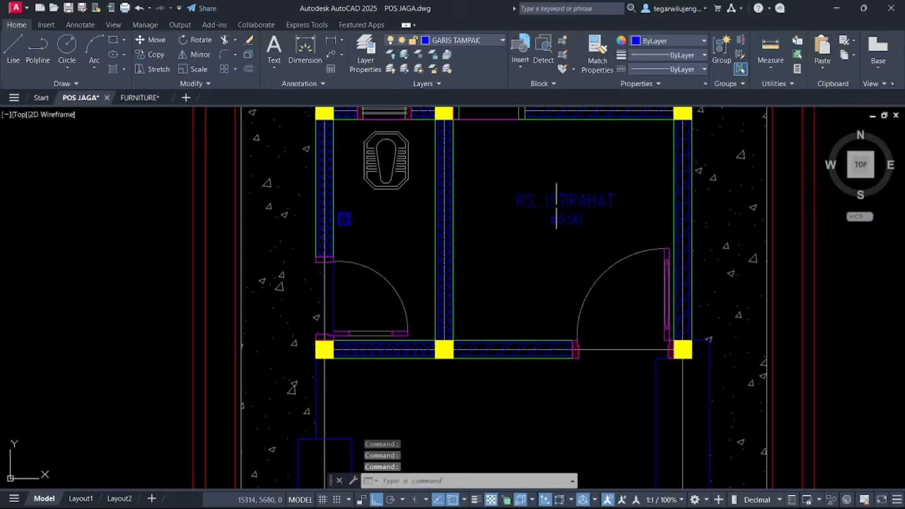
Create a new layer for the text labels and name it TEKSS
{"action": "left_click", "coordinate": [365, 51]}
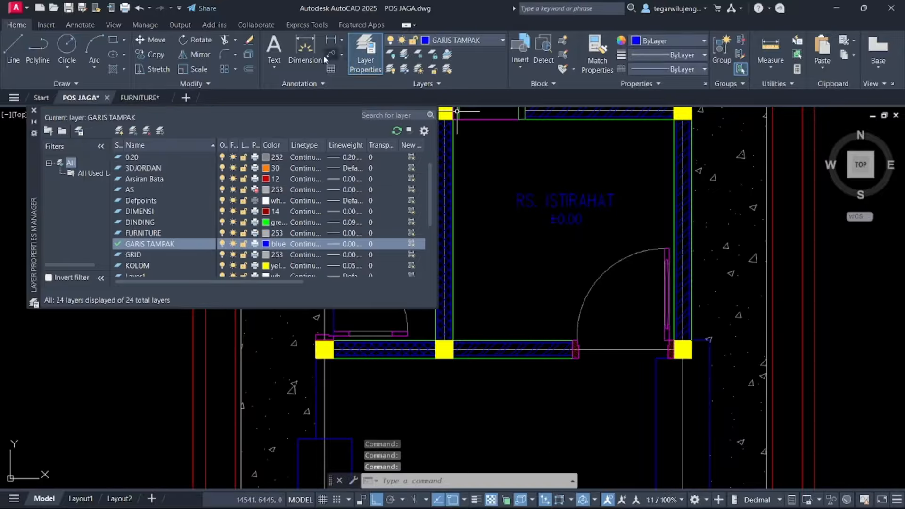
{"action": "left_click", "coordinate": [121, 131]}
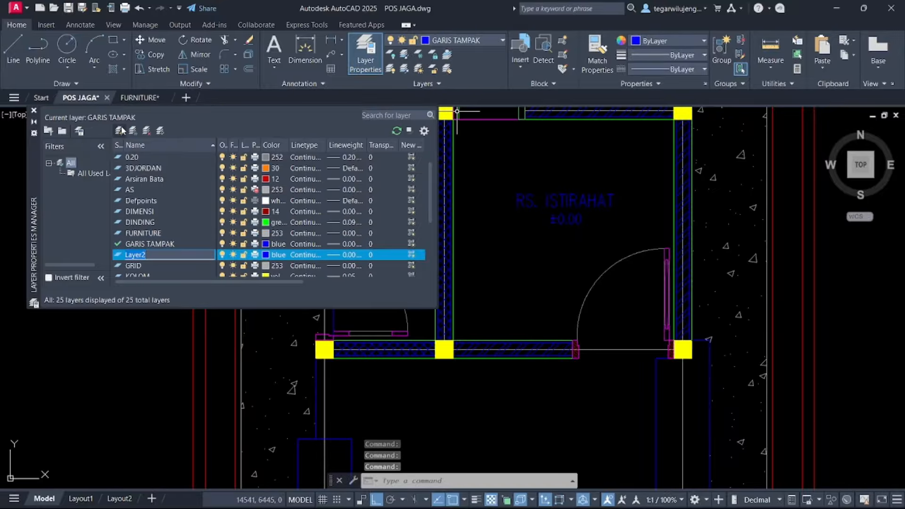
{"action": "type", "text": "TEKA"}
{"action": "type", "text": "S"}
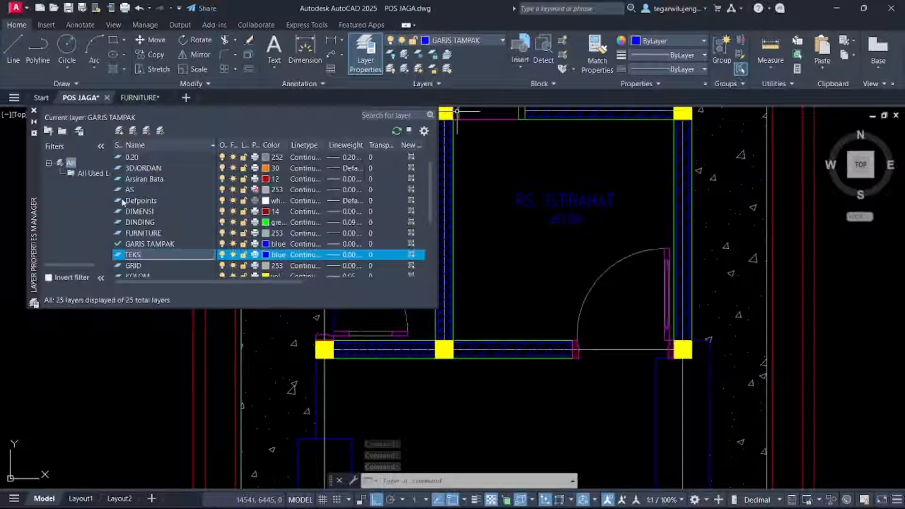
{"action": "key", "text": "Return"}
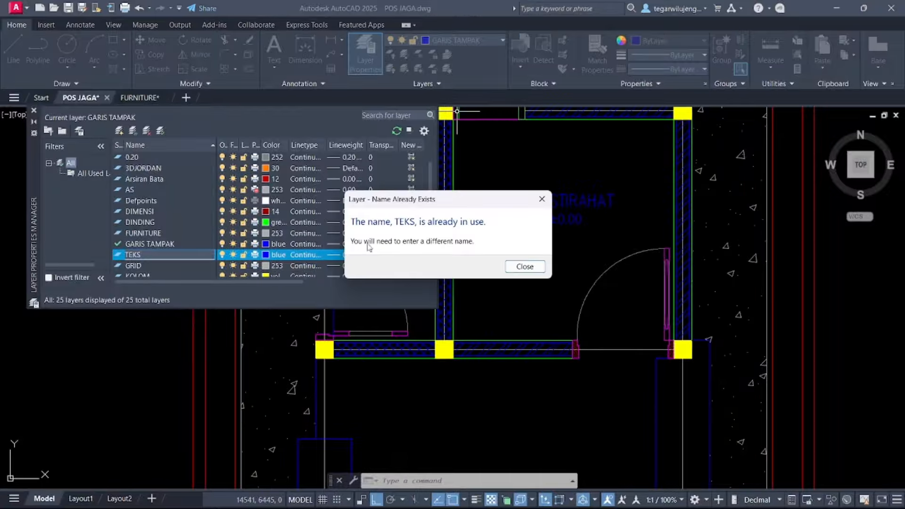
{"action": "left_click", "coordinate": [515, 266]}
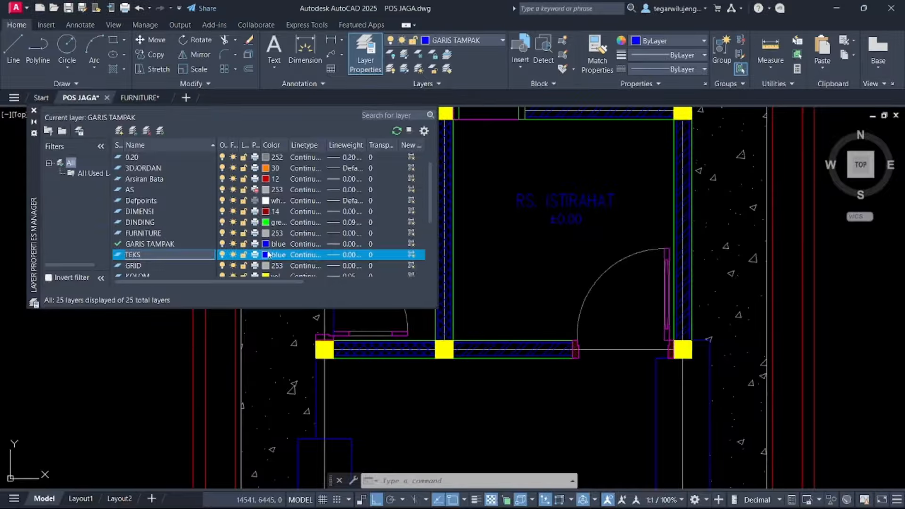
{"action": "key", "text": "Return"}
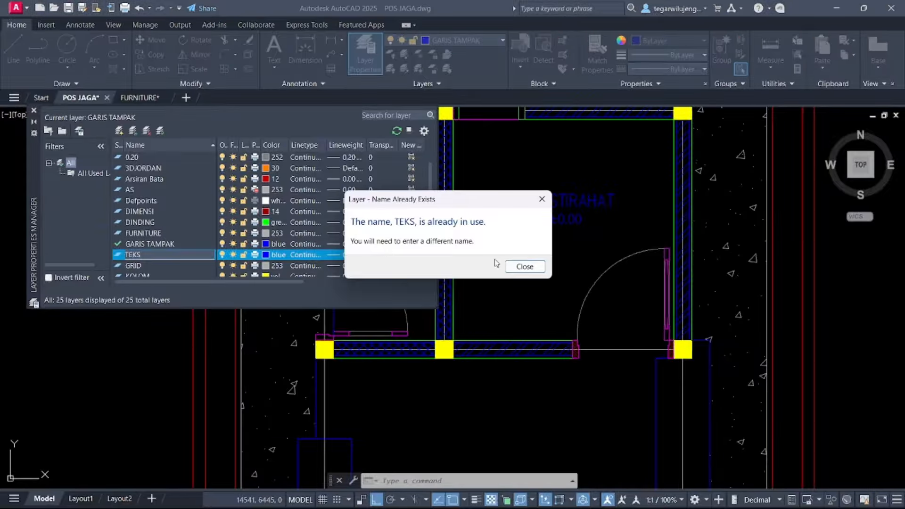
{"action": "left_click", "coordinate": [521, 267]}
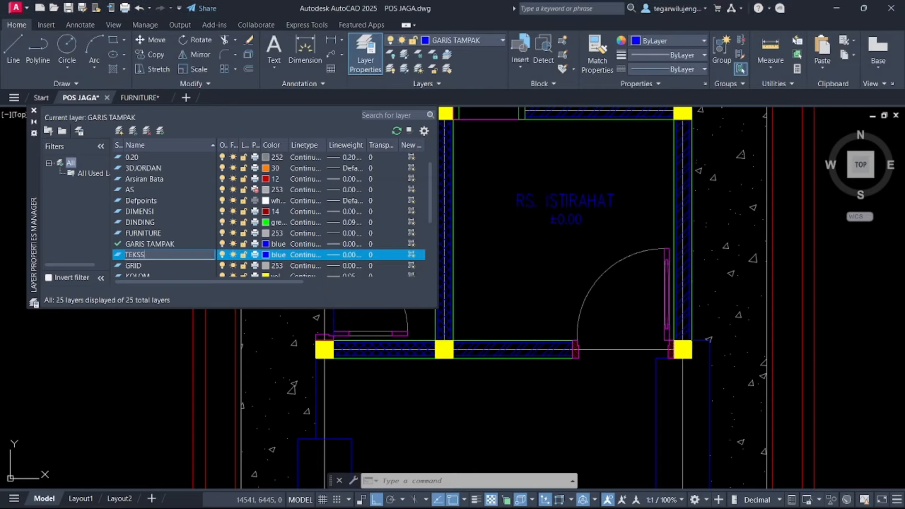
Give the TEKSS layer the color yellow and a 0.13 mm lineweight, and close the layer manager
{"action": "left_click", "coordinate": [267, 256]}
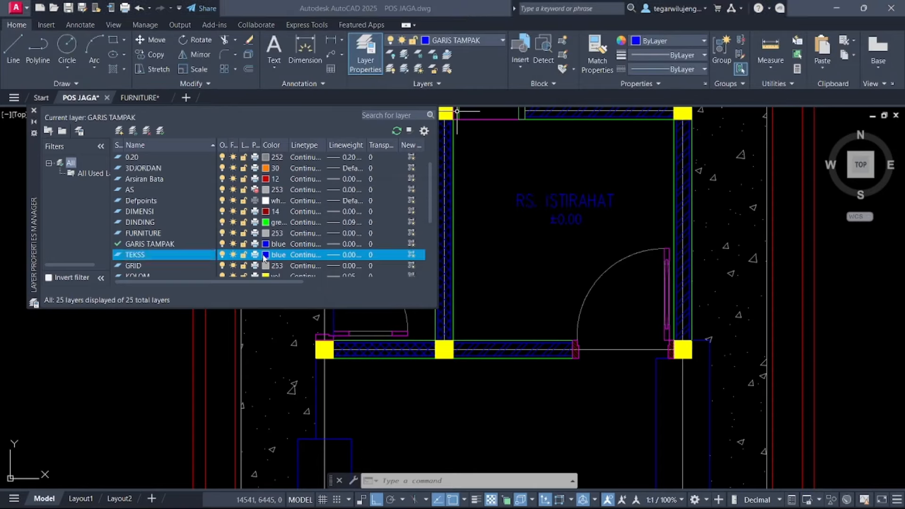
{"action": "left_click", "coordinate": [361, 271]}
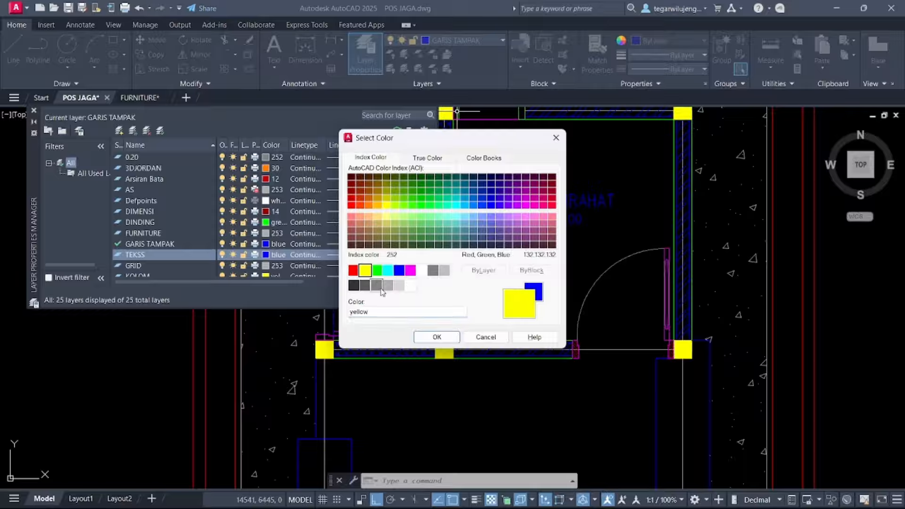
{"action": "left_click", "coordinate": [437, 337]}
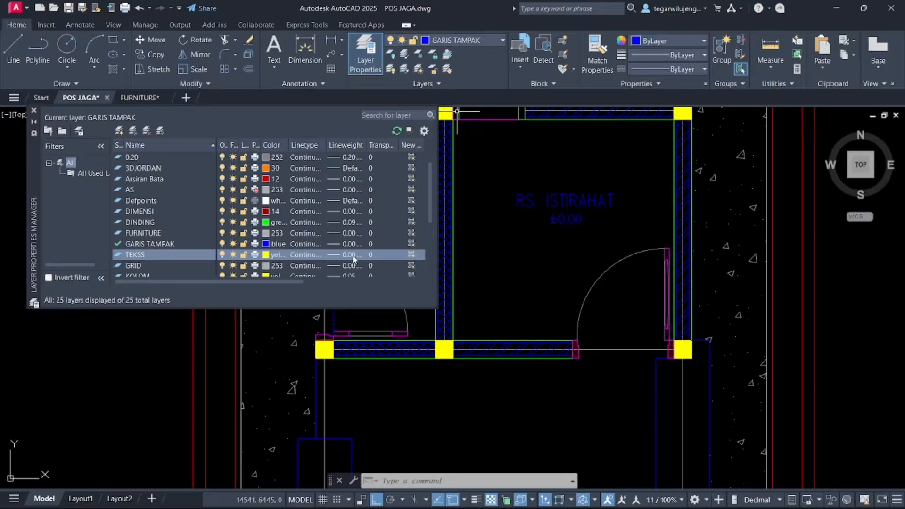
{"action": "left_click", "coordinate": [353, 255]}
{"action": "left_click", "coordinate": [440, 241]}
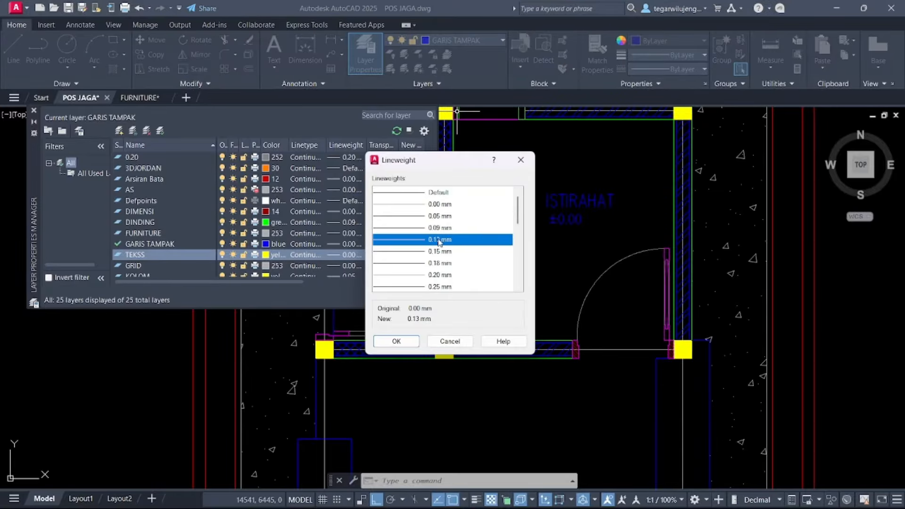
{"action": "left_click", "coordinate": [396, 341]}
{"action": "left_click", "coordinate": [366, 54]}
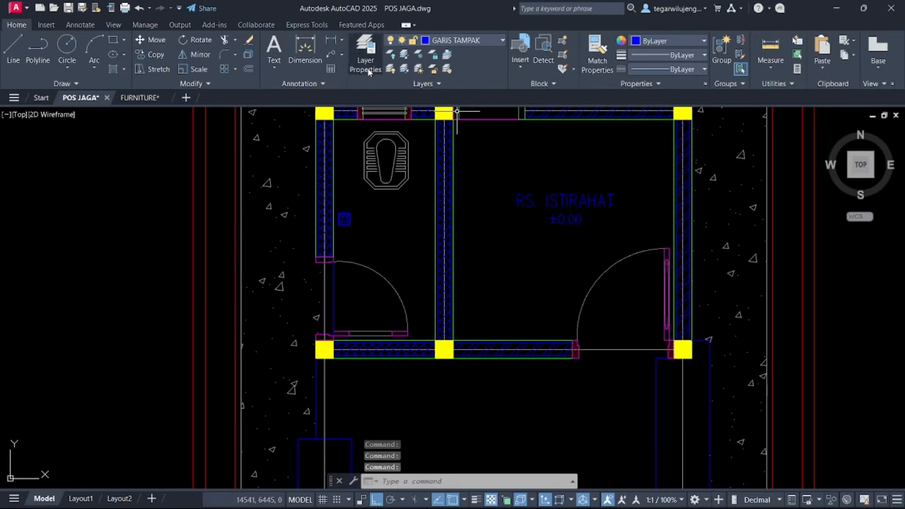
{"action": "left_click", "coordinate": [574, 195]}
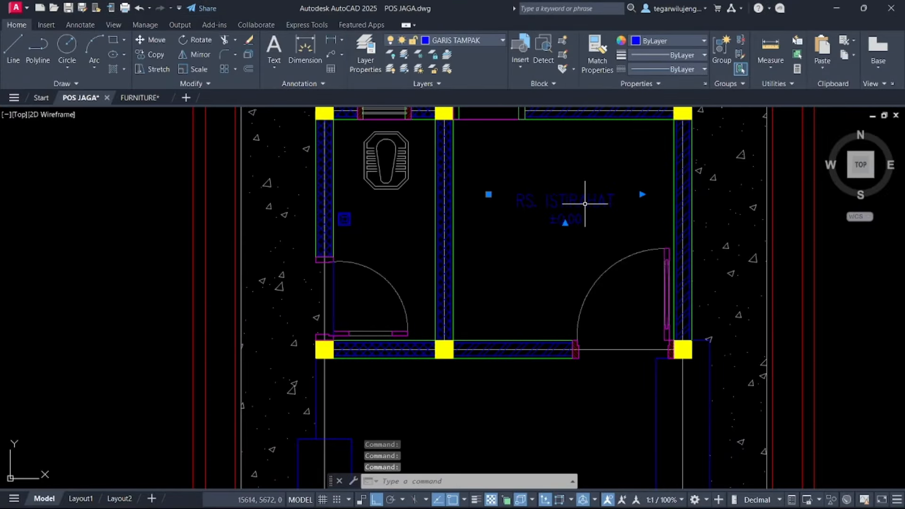
{"action": "double_click", "coordinate": [566, 201]}
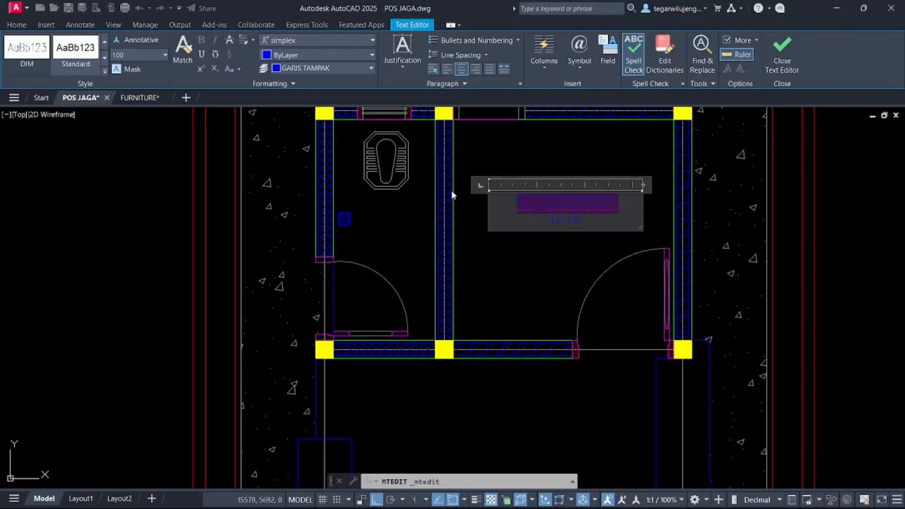
{"action": "left_click", "coordinate": [521, 267]}
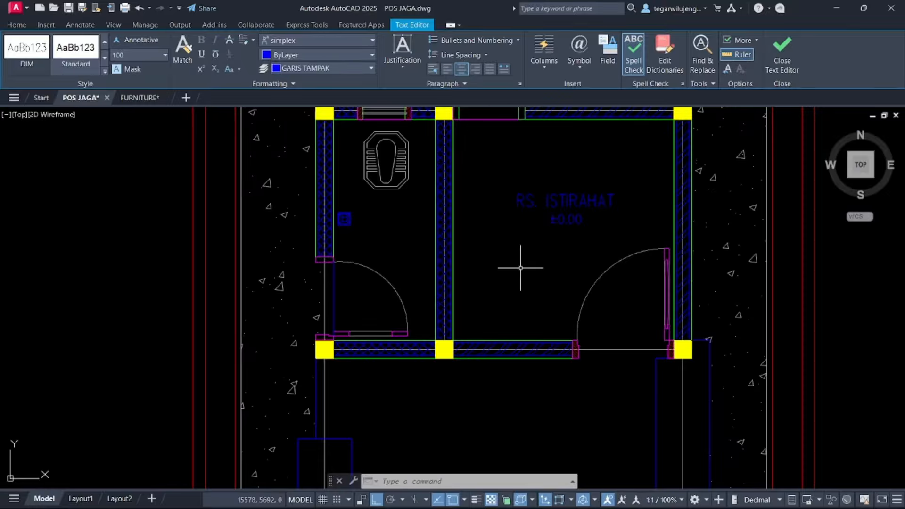
Copy the RS. ISTIRAHAT label with its level line freely, without ortho, into the toilet beside the door swing
{"action": "left_click", "coordinate": [566, 204]}
{"action": "type", "text": "c"}
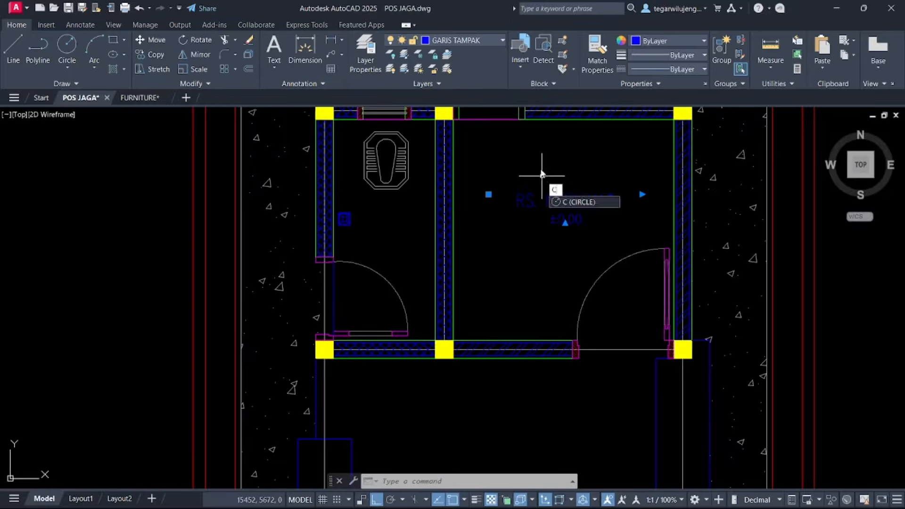
{"action": "type", "text": "o"}
{"action": "key", "text": "Return"}
{"action": "left_click", "coordinate": [489, 222]}
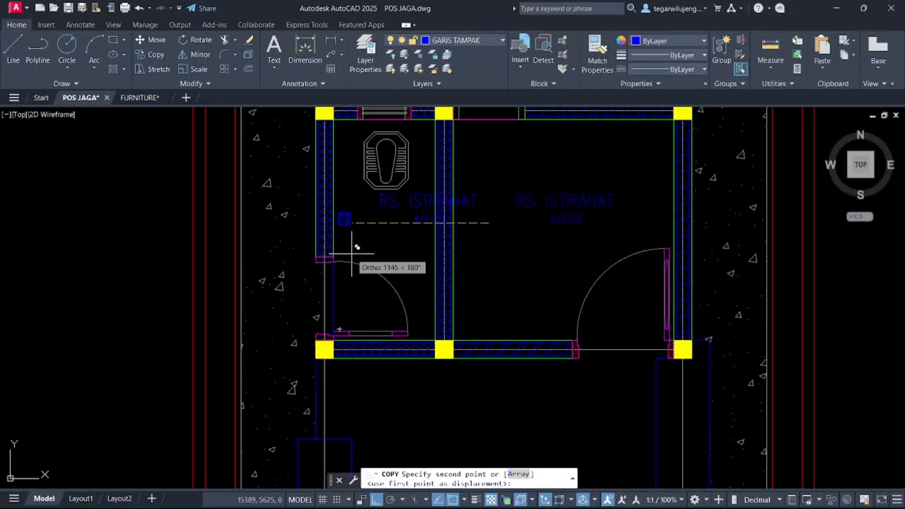
{"action": "key", "text": "F8"}
{"action": "scroll", "coordinate": [326, 255], "scroll_direction": "up", "scroll_amount": 2}
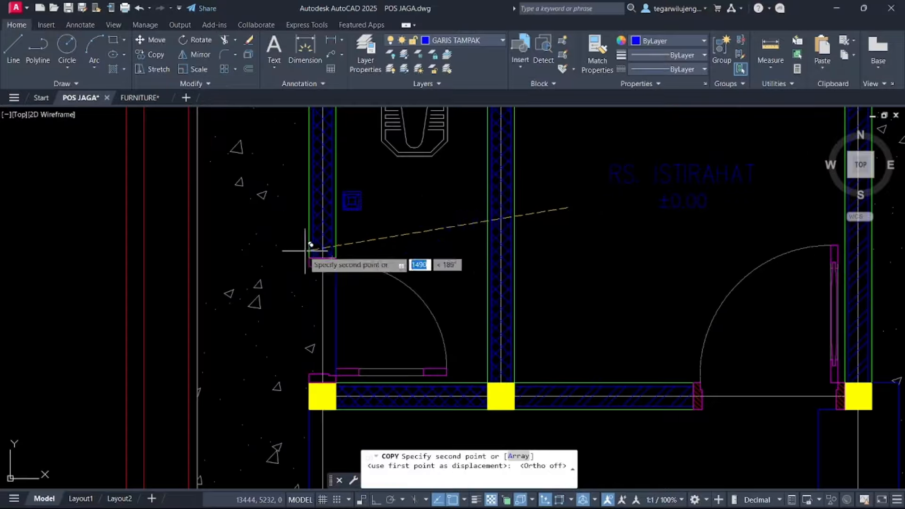
{"action": "left_click", "coordinate": [298, 254]}
Place further copies of the label in the front guard room and on the concrete apron below it, as in the reference plan
{"action": "middle_click_drag", "start_coordinate": [523, 234], "coordinate": [439, 108]}
{"action": "scroll", "coordinate": [447, 374], "scroll_direction": "down", "scroll_amount": 2}
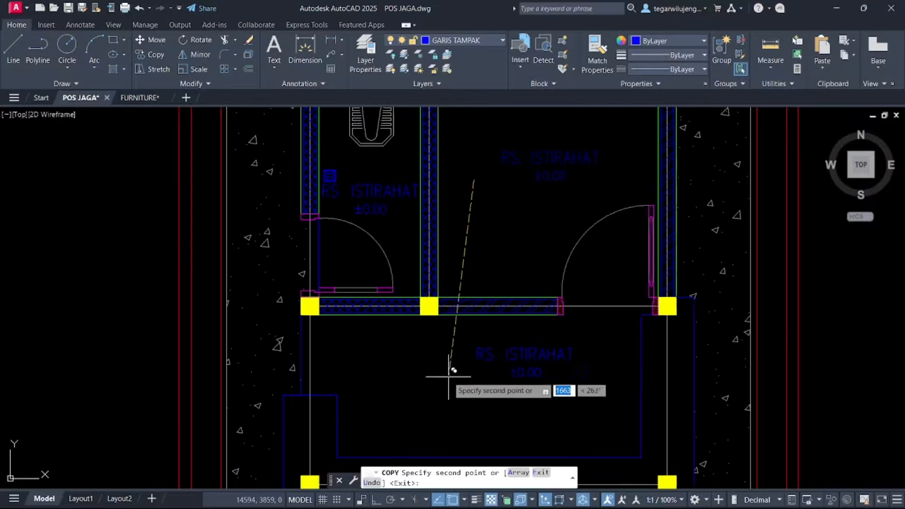
{"action": "scroll", "coordinate": [401, 384], "scroll_direction": "down", "scroll_amount": 5}
{"action": "scroll", "coordinate": [253, 383], "scroll_direction": "up", "scroll_amount": 4}
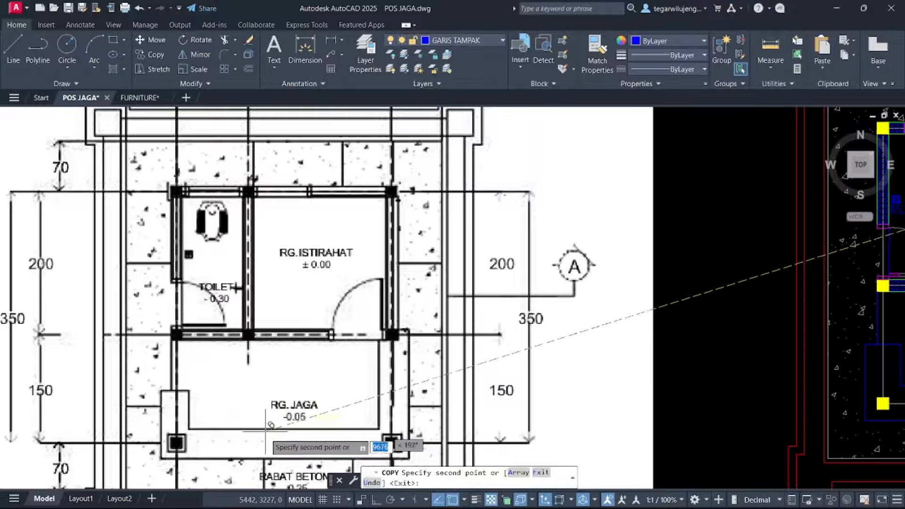
{"action": "middle_click_drag", "start_coordinate": [267, 426], "coordinate": [274, 336]}
{"action": "scroll", "coordinate": [368, 391], "scroll_direction": "down", "scroll_amount": 2}
{"action": "scroll", "coordinate": [461, 267], "scroll_direction": "up", "scroll_amount": 5}
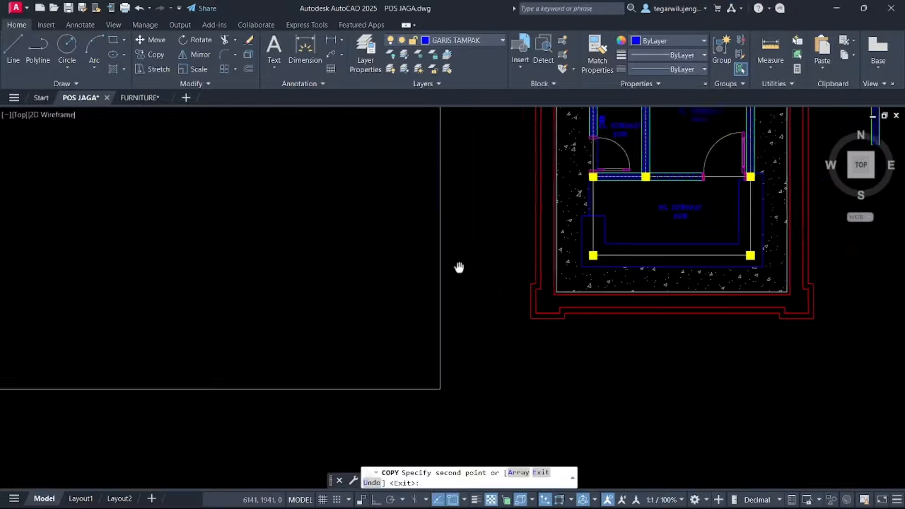
{"action": "scroll", "coordinate": [560, 219], "scroll_direction": "up", "scroll_amount": 4}
{"action": "left_click", "coordinate": [531, 219]}
{"action": "scroll", "coordinate": [553, 231], "scroll_direction": "down", "scroll_amount": 2}
{"action": "middle_click_drag", "start_coordinate": [560, 233], "coordinate": [471, 364]}
{"action": "key", "text": "Escape"}
{"action": "scroll", "coordinate": [391, 279], "scroll_direction": "down", "scroll_amount": 3}
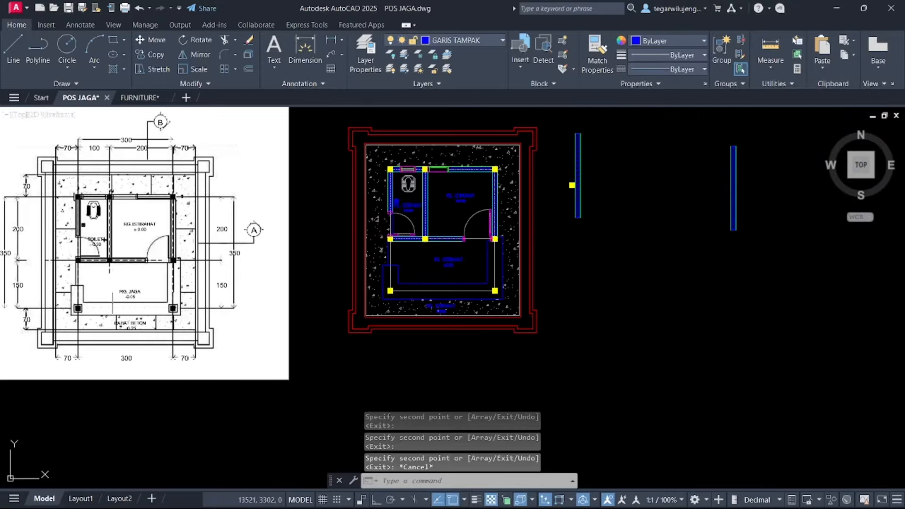
Change the guard room's label text to RS. JAGA and its level line to -0.05
{"action": "scroll", "coordinate": [132, 296], "scroll_direction": "up", "scroll_amount": 4}
{"action": "middle_click_drag", "start_coordinate": [681, 244], "coordinate": [422, 234]}
{"action": "double_click", "coordinate": [568, 203]}
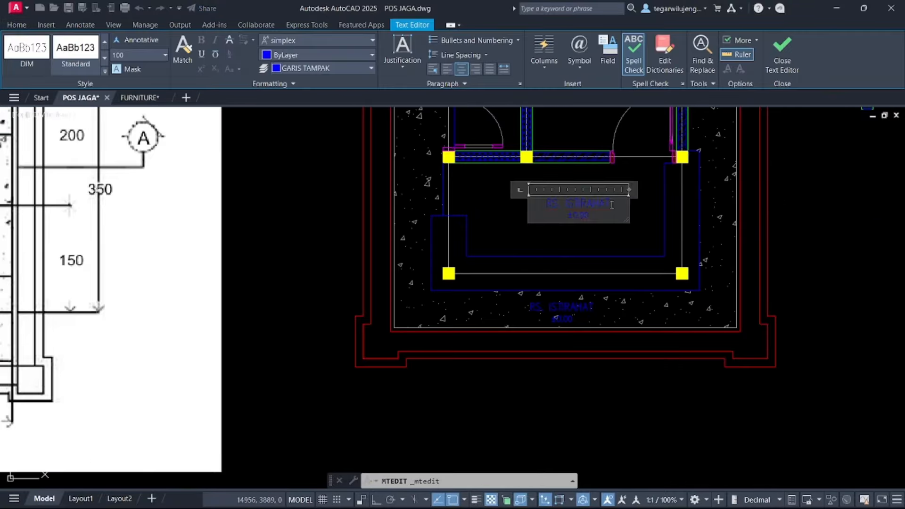
{"action": "scroll", "coordinate": [612, 204], "scroll_direction": "up", "scroll_amount": 4}
{"action": "left_click_drag", "start_coordinate": [600, 204], "coordinate": [499, 201]}
{"action": "key", "text": "BackSpace"}
{"action": "scroll", "coordinate": [718, 243], "scroll_direction": "down", "scroll_amount": 5}
{"action": "middle_click_drag", "start_coordinate": [664, 242], "coordinate": [646, 229]}
{"action": "type", "text": "JAGA"}
{"action": "scroll", "coordinate": [646, 229], "scroll_direction": "up", "scroll_amount": 8}
{"action": "left_click", "coordinate": [605, 228]}
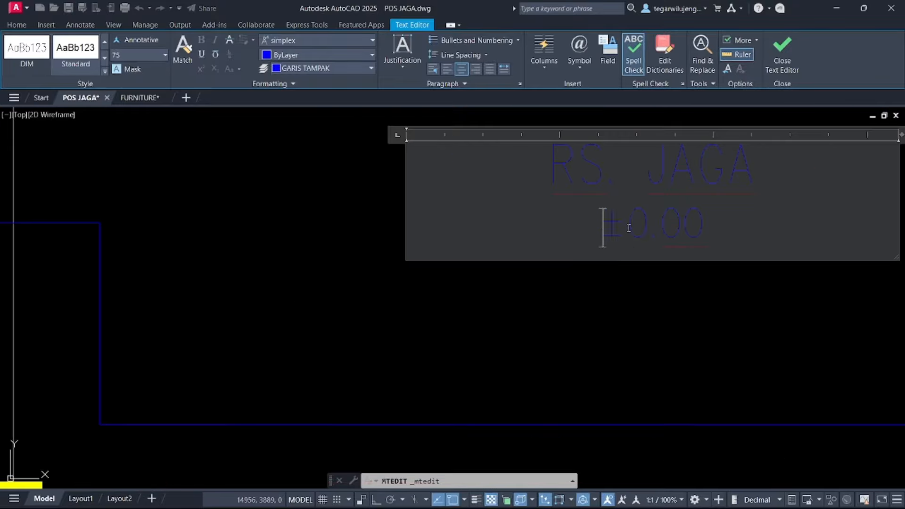
{"action": "left_click", "coordinate": [697, 283]}
Change the label in the toilet to TOILET with the level -0.30
{"action": "scroll", "coordinate": [696, 337], "scroll_direction": "down", "scroll_amount": 8}
{"action": "scroll", "coordinate": [206, 273], "scroll_direction": "up", "scroll_amount": 4}
{"action": "scroll", "coordinate": [207, 285], "scroll_direction": "down", "scroll_amount": 4}
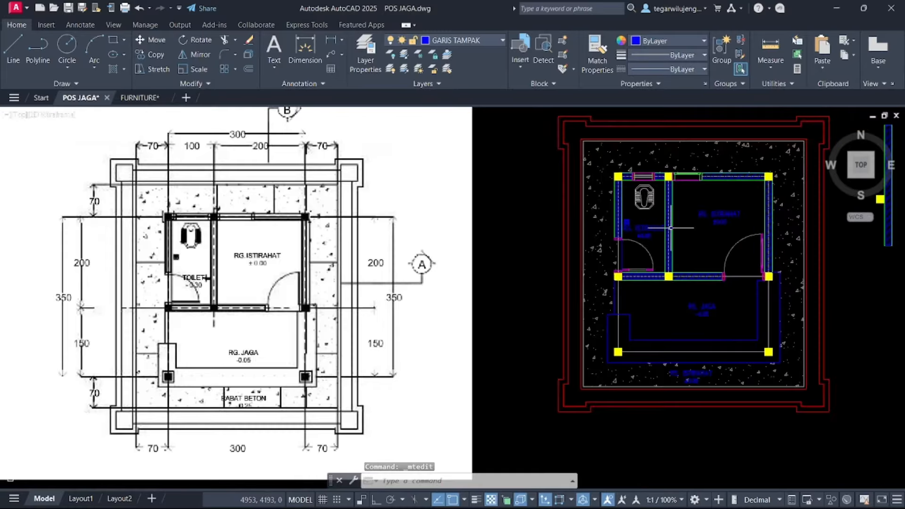
{"action": "scroll", "coordinate": [663, 224], "scroll_direction": "up", "scroll_amount": 5}
{"action": "double_click", "coordinate": [609, 245]}
{"action": "left_click_drag", "start_coordinate": [586, 270], "coordinate": [506, 238]}
{"action": "type", "text": "TOILET"}
{"action": "key", "text": "Return"}
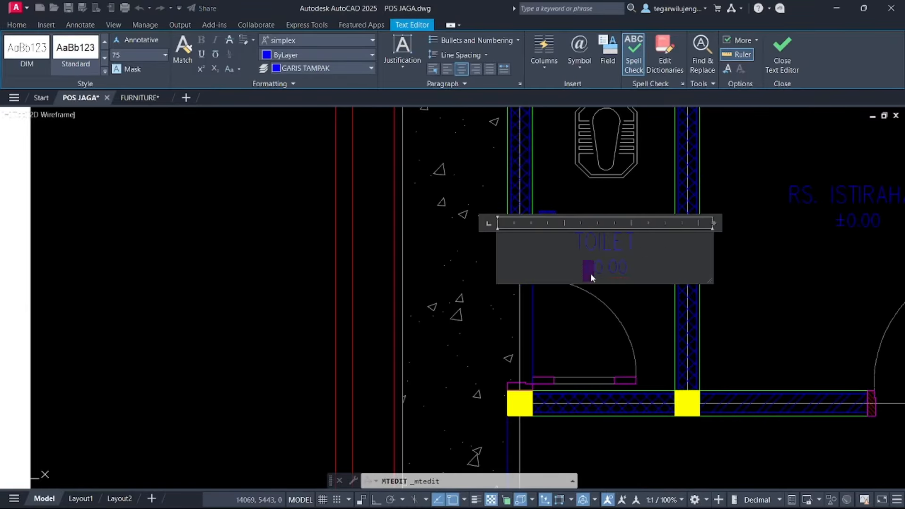
{"action": "double_click", "coordinate": [613, 268]}
{"action": "left_click", "coordinate": [613, 308]}
Change the label on the lower concrete apron to RABAT BETON with the level -0.25
{"action": "scroll", "coordinate": [614, 283], "scroll_direction": "down", "scroll_amount": 5}
{"action": "scroll", "coordinate": [667, 338], "scroll_direction": "up", "scroll_amount": 5}
{"action": "scroll", "coordinate": [667, 338], "scroll_direction": "down", "scroll_amount": 4}
{"action": "middle_click_drag", "start_coordinate": [403, 463], "coordinate": [389, 255]}
{"action": "scroll", "coordinate": [564, 261], "scroll_direction": "down", "scroll_amount": 2}
{"action": "scroll", "coordinate": [542, 203], "scroll_direction": "up", "scroll_amount": 2}
{"action": "scroll", "coordinate": [501, 216], "scroll_direction": "up", "scroll_amount": 5}
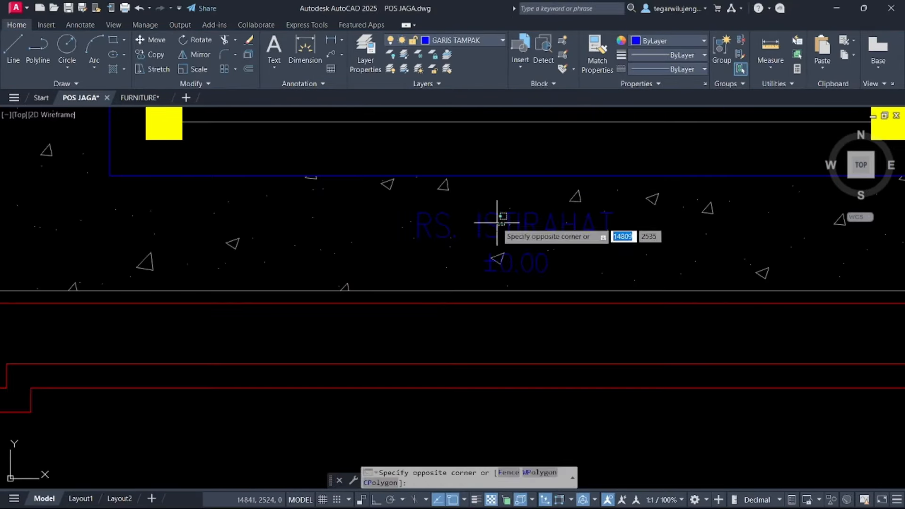
{"action": "double_click", "coordinate": [502, 216]}
{"action": "double_click", "coordinate": [474, 264]}
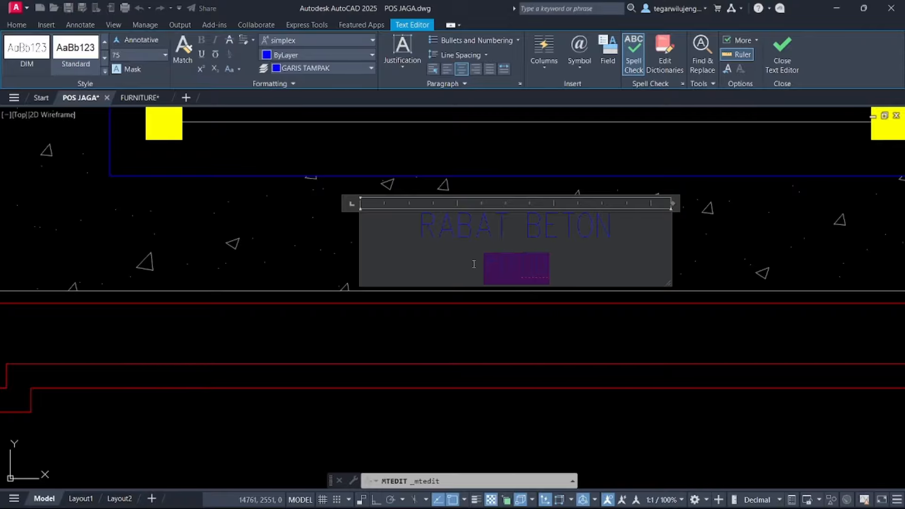
{"action": "type", "text": "-0.25"}
{"action": "left_click", "coordinate": [535, 360]}
{"action": "scroll", "coordinate": [535, 360], "scroll_direction": "down", "scroll_amount": 8}
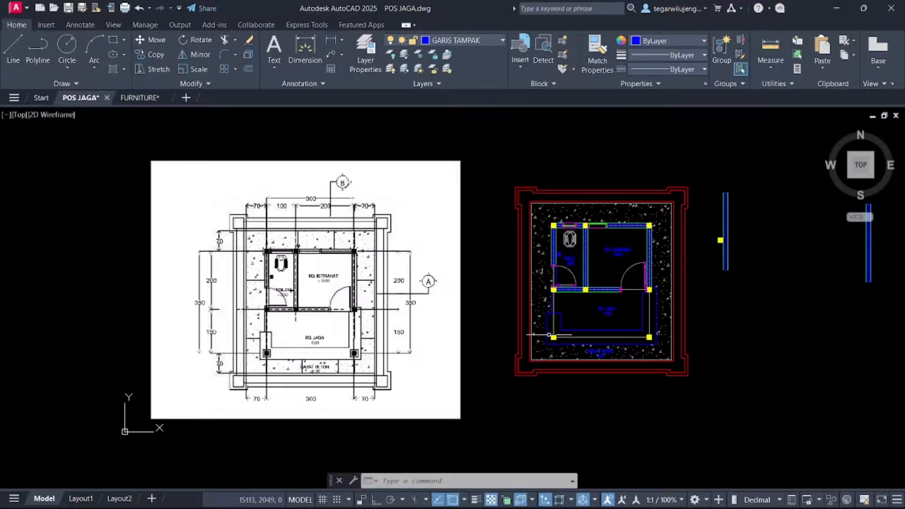
{"action": "middle_click_drag", "start_coordinate": [561, 296], "coordinate": [522, 279]}
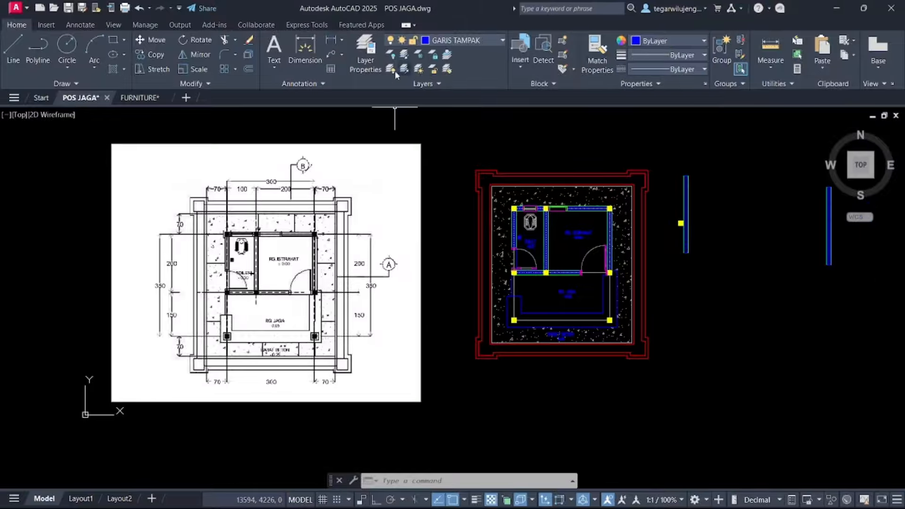
{"action": "left_click", "coordinate": [306, 57]}
{"action": "scroll", "coordinate": [491, 178], "scroll_direction": "up", "scroll_amount": 5}
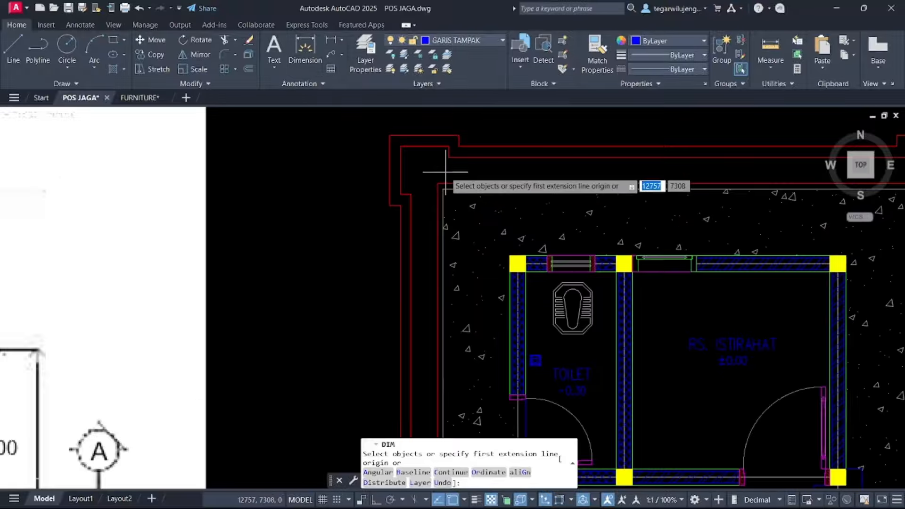
{"action": "scroll", "coordinate": [440, 186], "scroll_direction": "down", "scroll_amount": 2}
{"action": "middle_click_drag", "start_coordinate": [440, 186], "coordinate": [523, 204]}
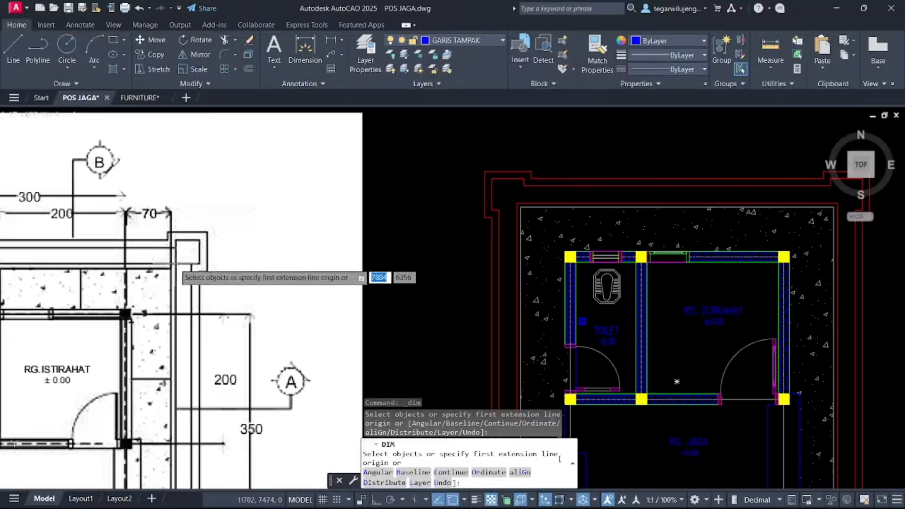
{"action": "scroll", "coordinate": [169, 265], "scroll_direction": "up", "scroll_amount": 6}
{"action": "scroll", "coordinate": [184, 291], "scroll_direction": "down", "scroll_amount": 6}
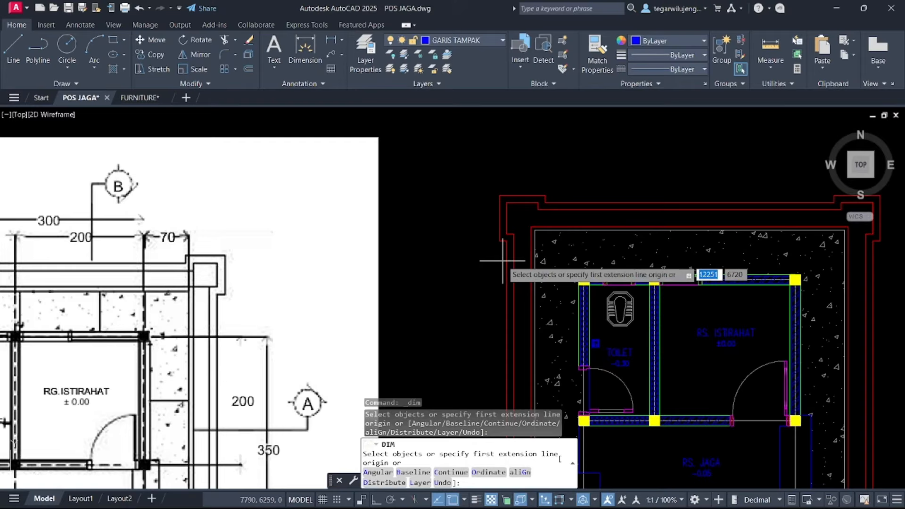
{"action": "left_click", "coordinate": [534, 230]}
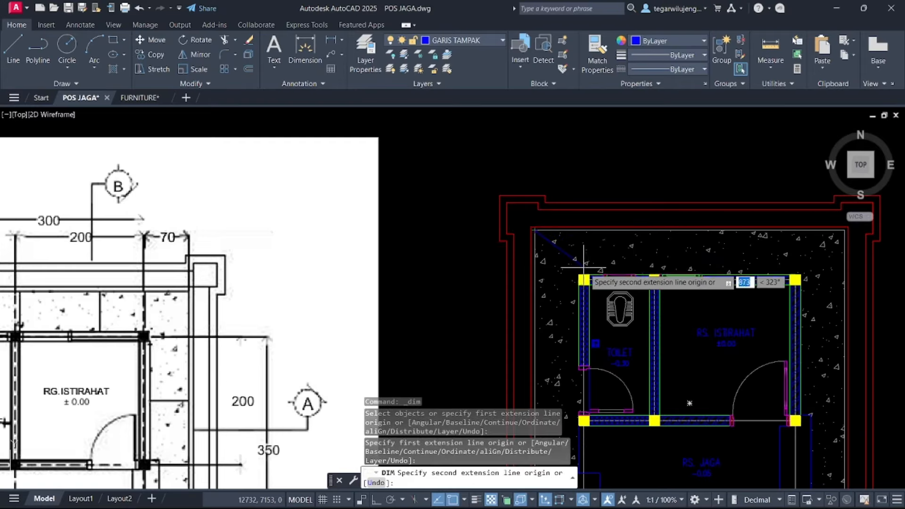
{"action": "scroll", "coordinate": [588, 262], "scroll_direction": "up", "scroll_amount": 5}
{"action": "scroll", "coordinate": [548, 269], "scroll_direction": "down", "scroll_amount": 2}
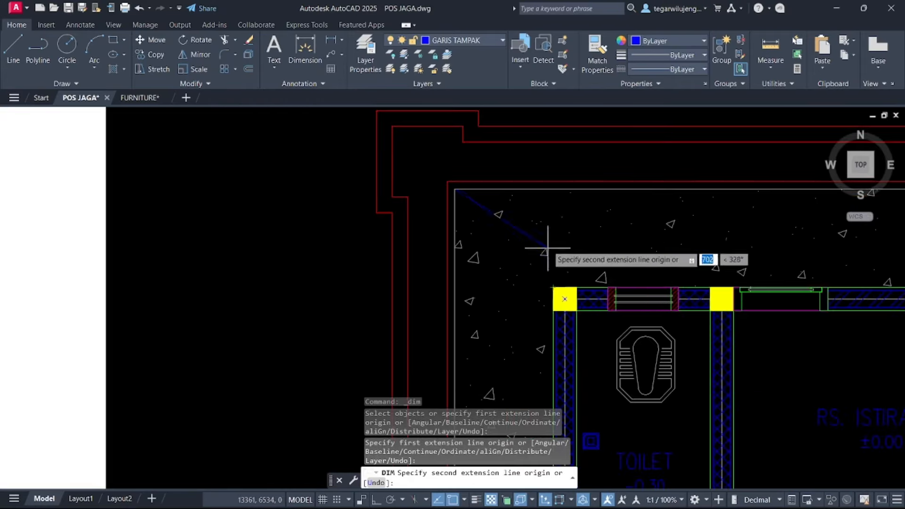
{"action": "scroll", "coordinate": [553, 189], "scroll_direction": "down", "scroll_amount": 5}
{"action": "key", "text": "Escape"}
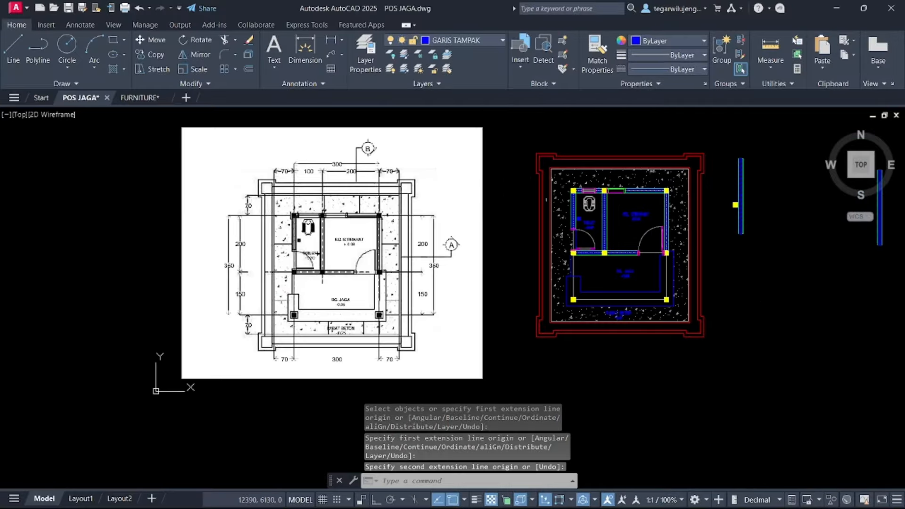
Draw horizontal construction lines through the upper-left column's outer corner and the concrete apron's upper-left corner
{"action": "middle_click_drag", "start_coordinate": [544, 199], "coordinate": [546, 213]}
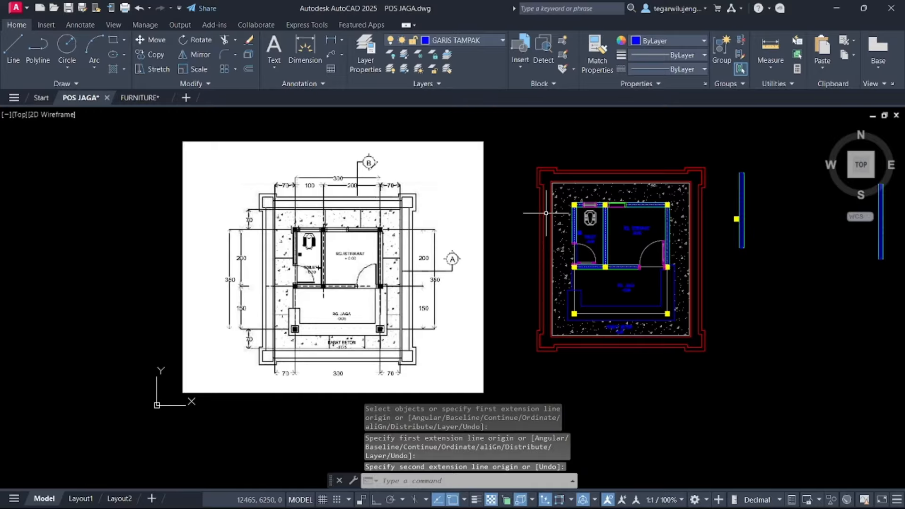
{"action": "type", "text": "XL"}
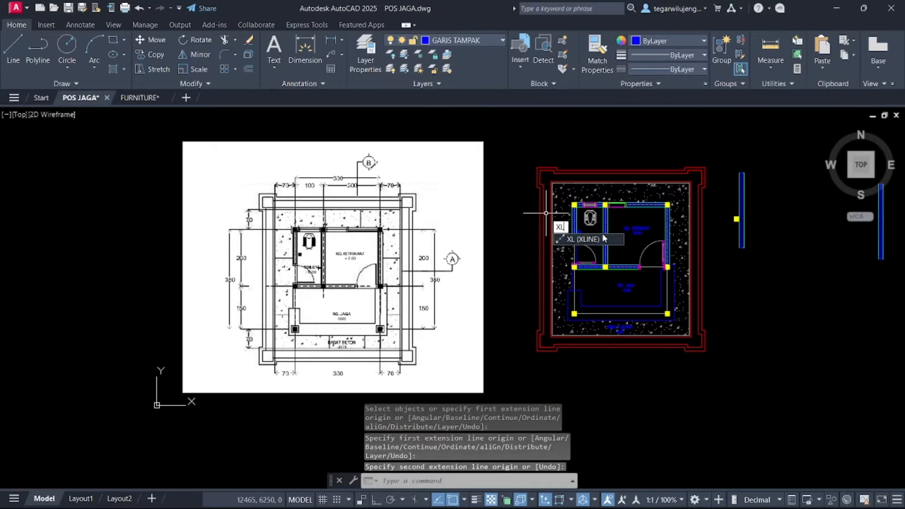
{"action": "key", "text": "Return"}
{"action": "type", "text": "h"}
{"action": "key", "text": "Return"}
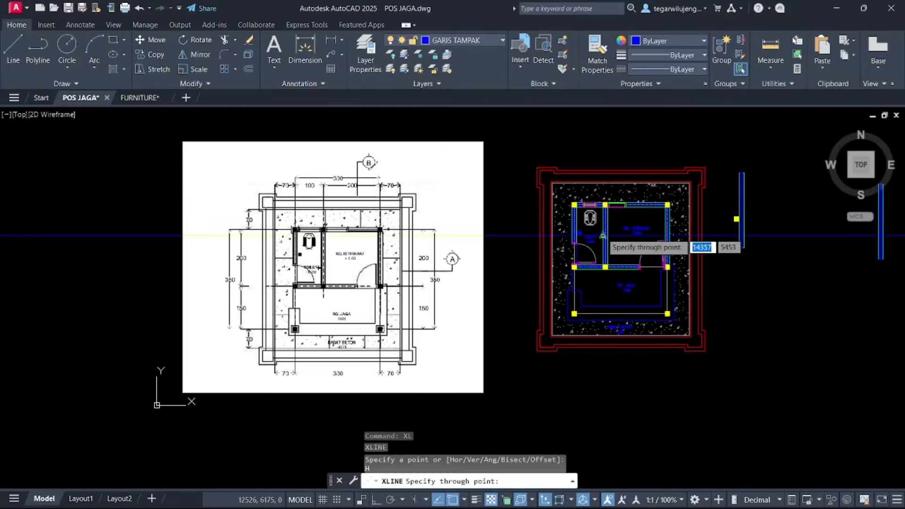
{"action": "scroll", "coordinate": [603, 235], "scroll_direction": "up", "scroll_amount": 3}
{"action": "scroll", "coordinate": [544, 182], "scroll_direction": "up", "scroll_amount": 3}
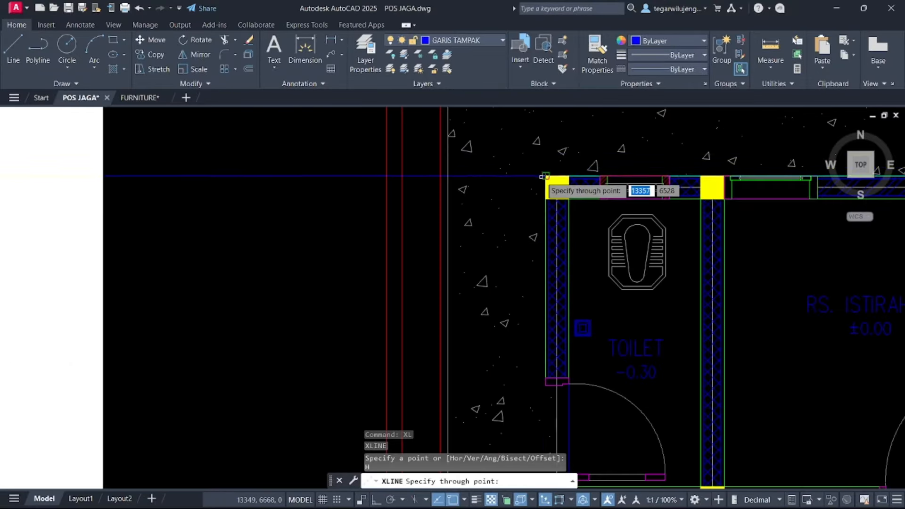
{"action": "left_click", "coordinate": [546, 176]}
{"action": "middle_click_drag", "start_coordinate": [463, 184], "coordinate": [524, 255]}
{"action": "left_click", "coordinate": [510, 150]}
{"action": "scroll", "coordinate": [545, 232], "scroll_direction": "down", "scroll_amount": 3}
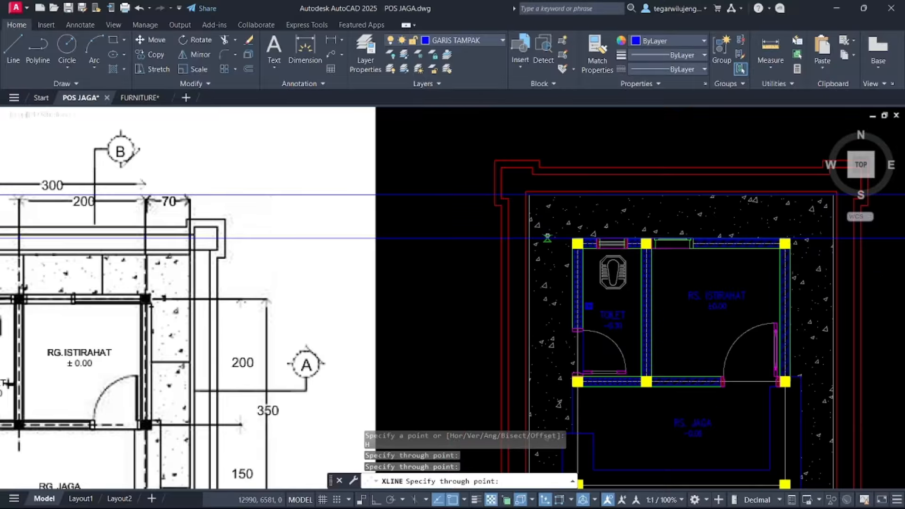
{"action": "scroll", "coordinate": [547, 238], "scroll_direction": "down", "scroll_amount": 2}
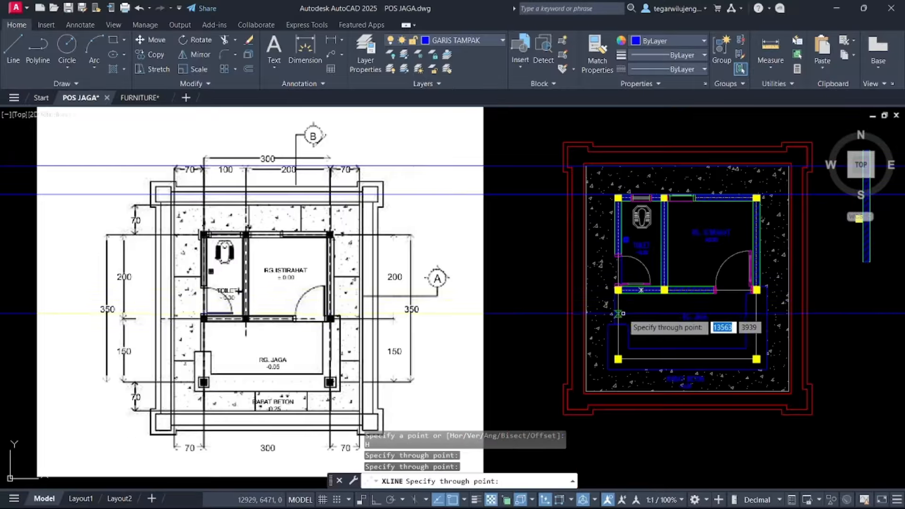
Add horizontal construction lines through the centers of the middle row and the upper row of columns
{"action": "scroll", "coordinate": [620, 314], "scroll_direction": "up", "scroll_amount": 3}
{"action": "left_click", "coordinate": [610, 263]}
{"action": "scroll", "coordinate": [610, 262], "scroll_direction": "down", "scroll_amount": 3}
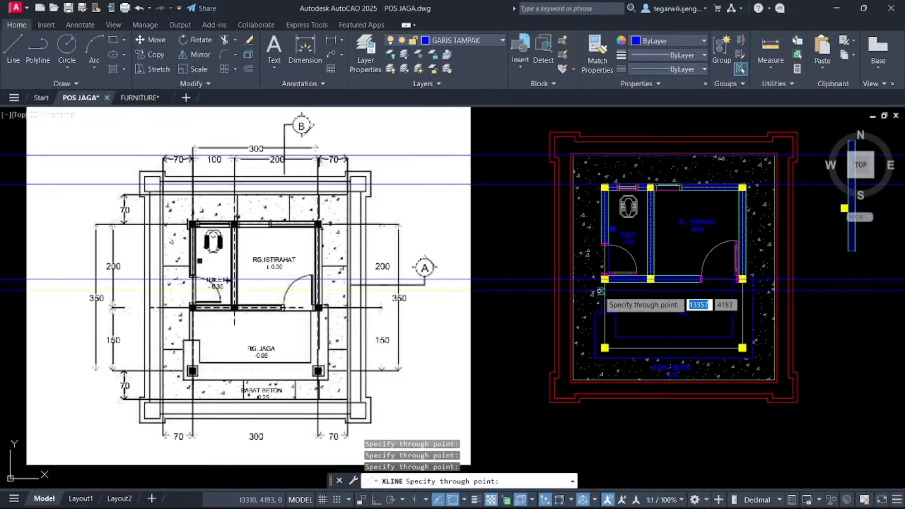
{"action": "scroll", "coordinate": [608, 189], "scroll_direction": "up", "scroll_amount": 3}
{"action": "left_click", "coordinate": [606, 188]}
{"action": "scroll", "coordinate": [606, 188], "scroll_direction": "down", "scroll_amount": 3}
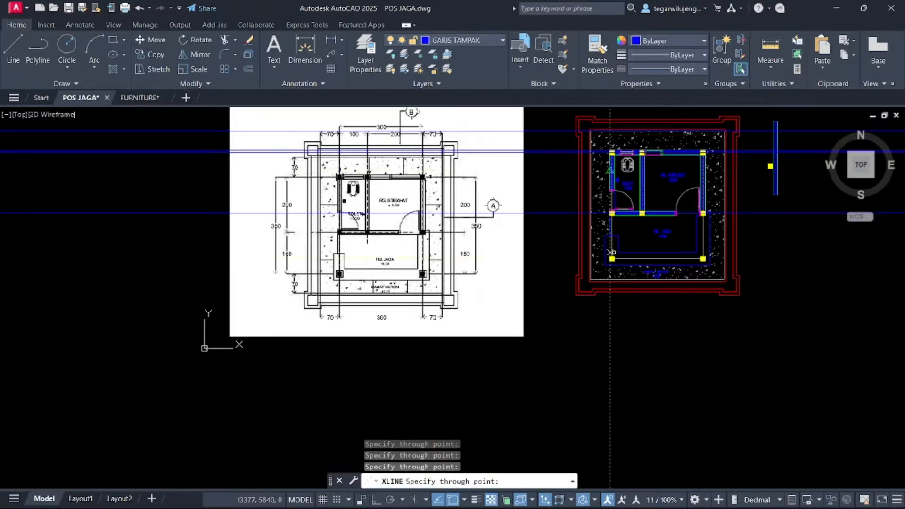
Add horizontal construction lines through the lower columns' centers and the concrete apron's lower-left corner
{"action": "scroll", "coordinate": [612, 253], "scroll_direction": "up", "scroll_amount": 3}
{"action": "left_click", "coordinate": [499, 324]}
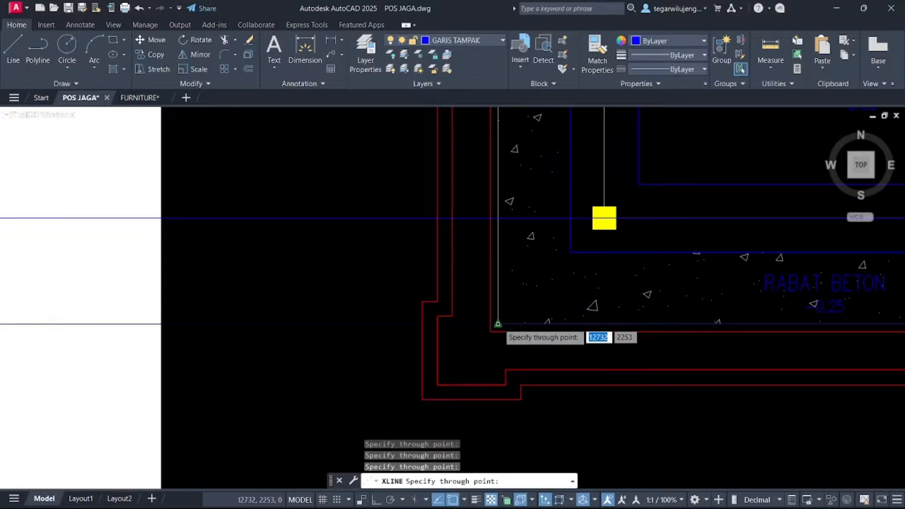
{"action": "scroll", "coordinate": [505, 328], "scroll_direction": "down", "scroll_amount": 8}
{"action": "key", "text": "Escape"}
Delete the horizontal construction line running along the outer face of the upper wall
{"action": "scroll", "coordinate": [515, 235], "scroll_direction": "up", "scroll_amount": 5}
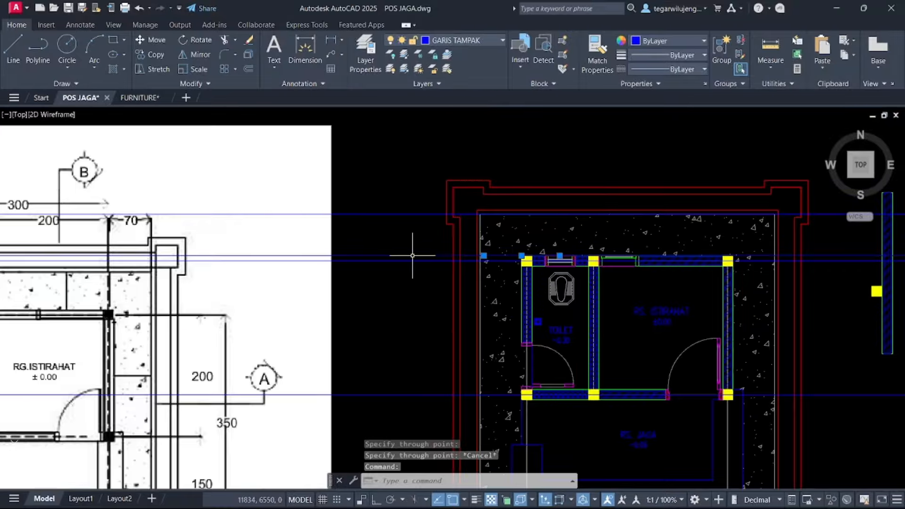
{"action": "key", "text": "Delete"}
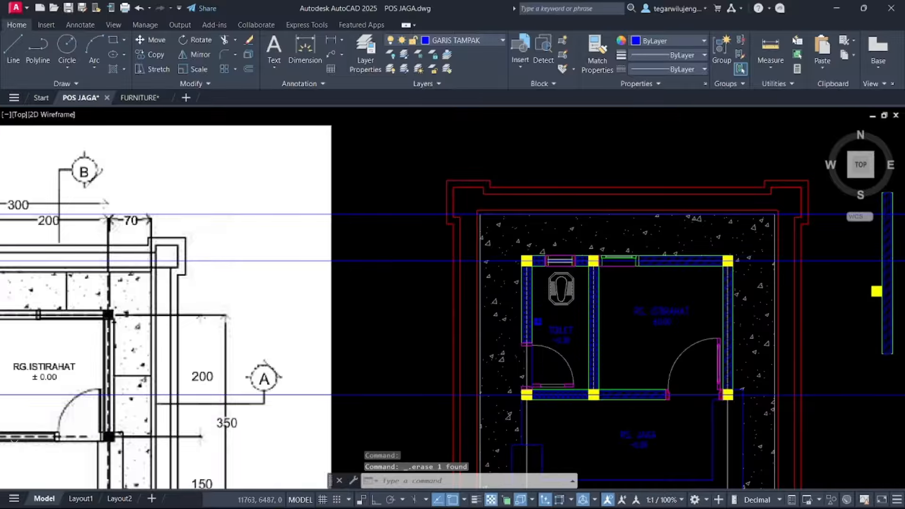
Draw vertical construction lines through the concrete apron's upper-left corner and the center of the upper-left column
{"action": "type", "text": "xl"}
{"action": "key", "text": "Return"}
{"action": "type", "text": "V"}
{"action": "key", "text": "Return"}
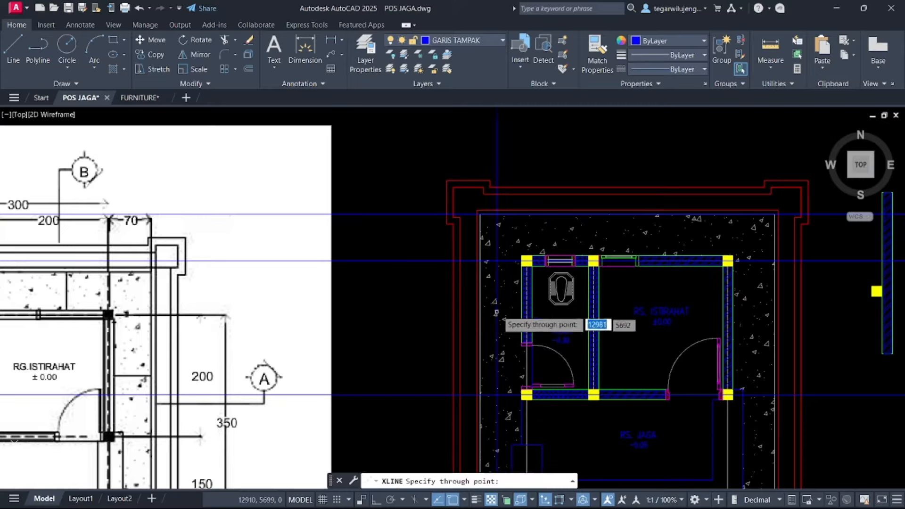
{"action": "scroll", "coordinate": [490, 212], "scroll_direction": "up", "scroll_amount": 4}
{"action": "left_click", "coordinate": [490, 211]}
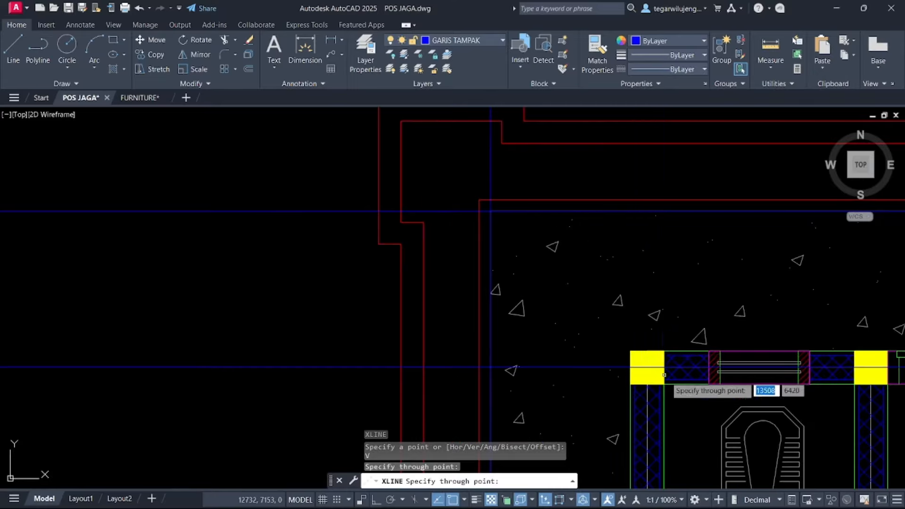
{"action": "left_click", "coordinate": [647, 346]}
Add vertical construction lines through the upper middle and upper-right columns' centers and the concrete apron's upper-right corner
{"action": "middle_click_drag", "start_coordinate": [643, 346], "coordinate": [408, 273]}
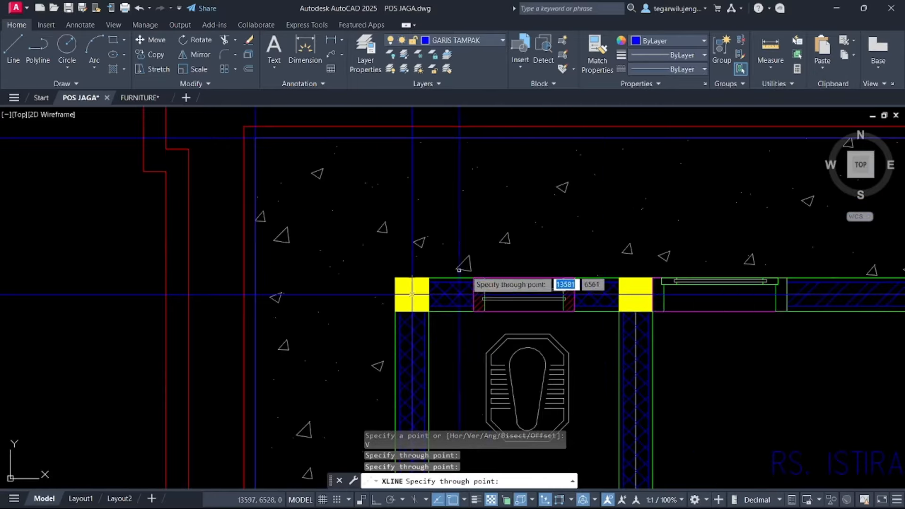
{"action": "left_click", "coordinate": [636, 294]}
{"action": "scroll", "coordinate": [636, 294], "scroll_direction": "down", "scroll_amount": 3}
{"action": "middle_click_drag", "start_coordinate": [637, 295], "coordinate": [449, 254]}
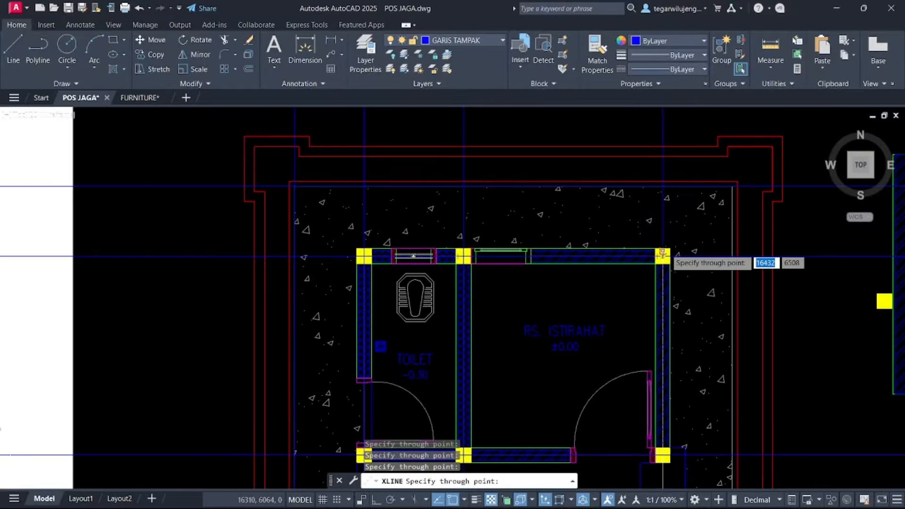
{"action": "left_click", "coordinate": [733, 186]}
{"action": "key", "text": "Escape"}
Dimension the horizontal distance from the apron's upper-left corner to the left column axis, placing the dimension above the outer red outline
{"action": "scroll", "coordinate": [716, 257], "scroll_direction": "down", "scroll_amount": 5}
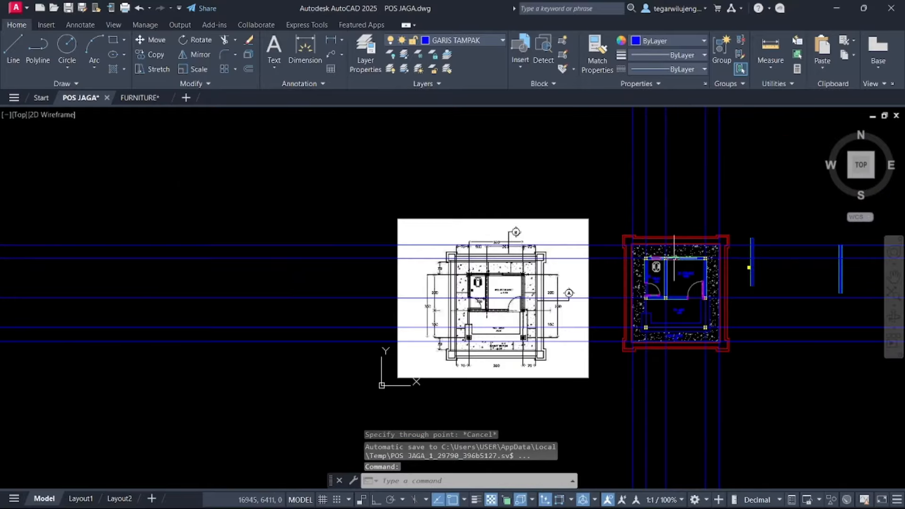
{"action": "middle_click_drag", "start_coordinate": [679, 258], "coordinate": [616, 193]}
{"action": "key", "text": "Escape"}
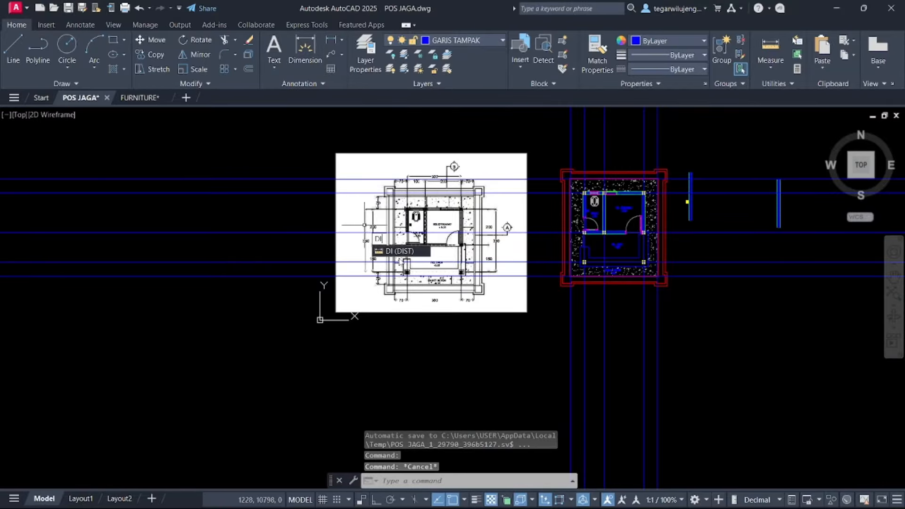
{"action": "key", "text": "Escape"}
{"action": "middle_click_drag", "start_coordinate": [681, 283], "coordinate": [585, 258]}
{"action": "scroll", "coordinate": [588, 258], "scroll_direction": "up", "scroll_amount": 4}
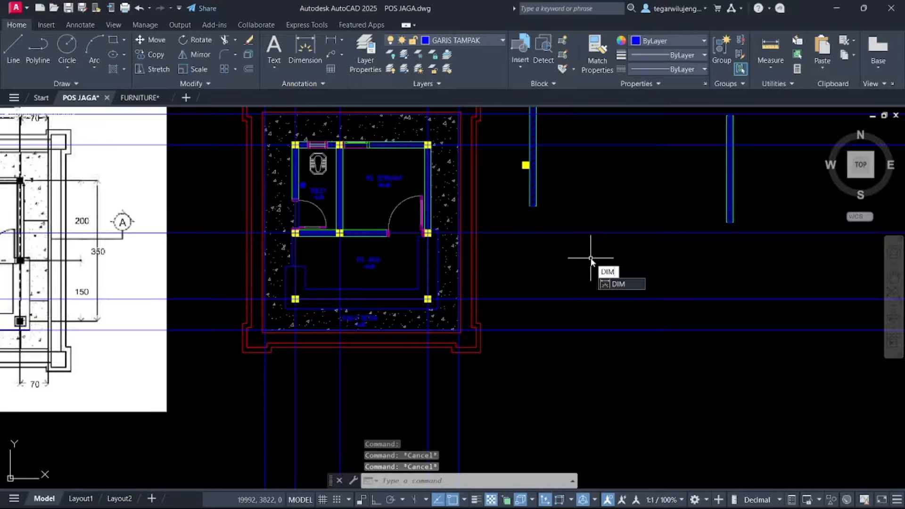
{"action": "key", "text": "Return"}
{"action": "scroll", "coordinate": [323, 202], "scroll_direction": "up", "scroll_amount": 5}
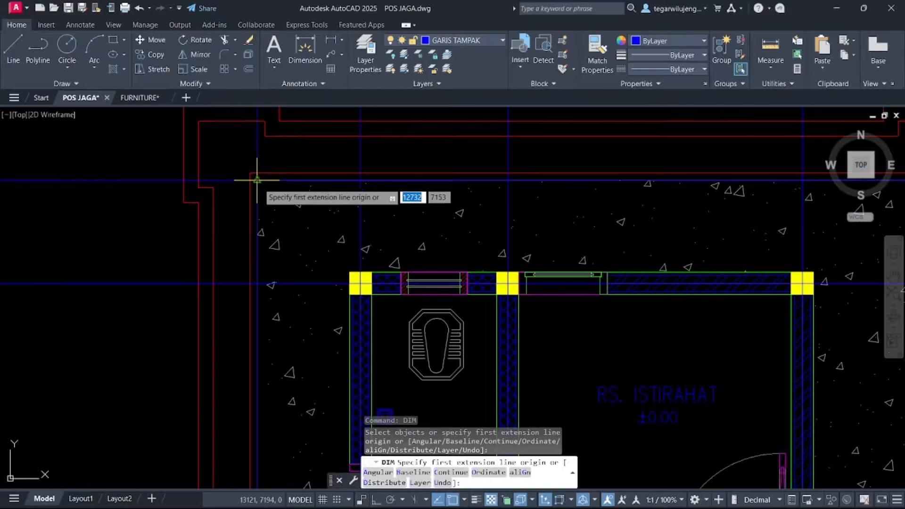
{"action": "left_click", "coordinate": [257, 180]}
{"action": "left_click", "coordinate": [362, 178]}
{"action": "middle_click_drag", "start_coordinate": [364, 170], "coordinate": [384, 258]}
{"action": "left_click", "coordinate": [372, 137]}
{"action": "middle_click_drag", "start_coordinate": [315, 161], "coordinate": [360, 227]}
{"action": "scroll", "coordinate": [361, 189], "scroll_direction": "up", "scroll_amount": 4}
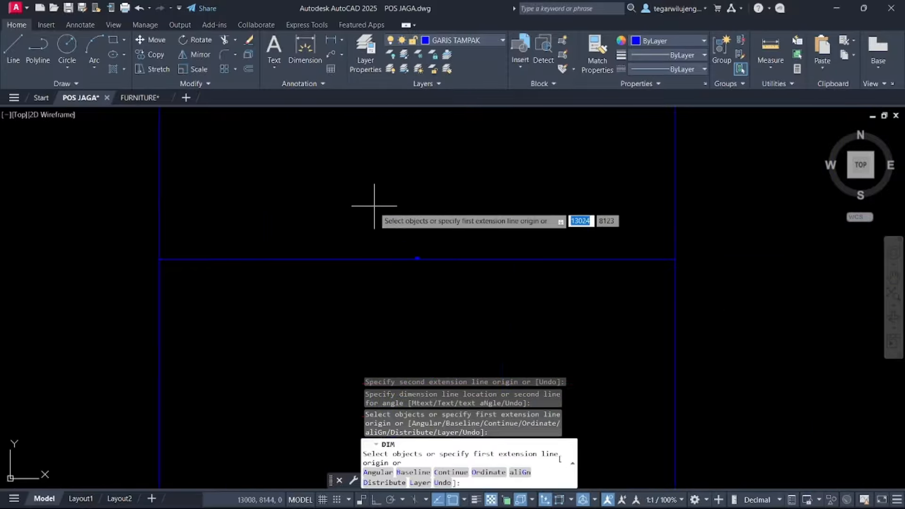
{"action": "key", "text": "Return"}
Make TEKSS the current layer and move the new dimension onto it
{"action": "scroll", "coordinate": [440, 240], "scroll_direction": "down", "scroll_amount": 5}
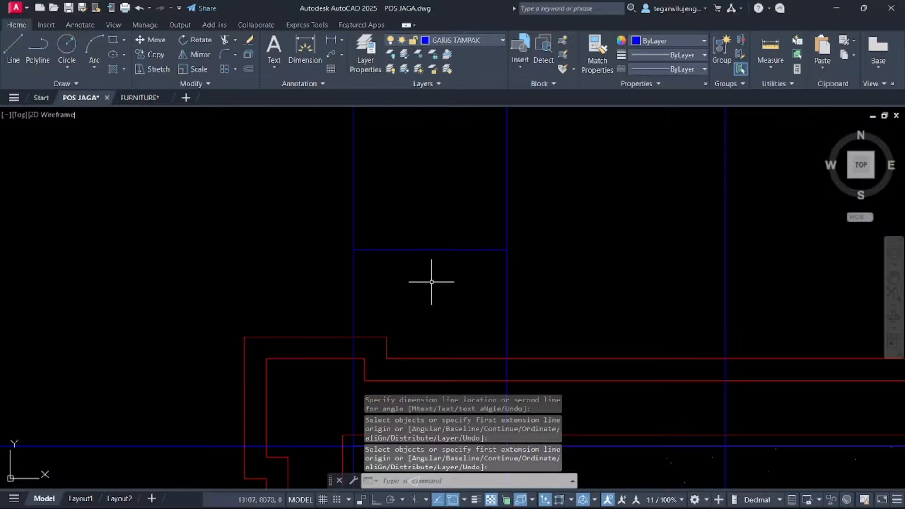
{"action": "scroll", "coordinate": [431, 282], "scroll_direction": "down", "scroll_amount": 2}
{"action": "left_click", "coordinate": [462, 42]}
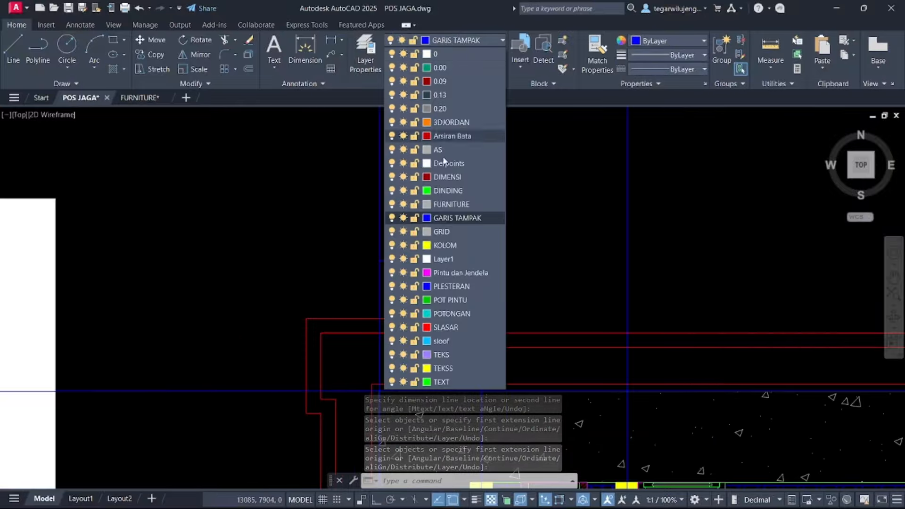
{"action": "left_click", "coordinate": [450, 372]}
{"action": "scroll", "coordinate": [443, 289], "scroll_direction": "down", "scroll_amount": 4}
{"action": "key", "text": "Escape"}
{"action": "left_click", "coordinate": [437, 286]}
{"action": "left_click", "coordinate": [429, 253]}
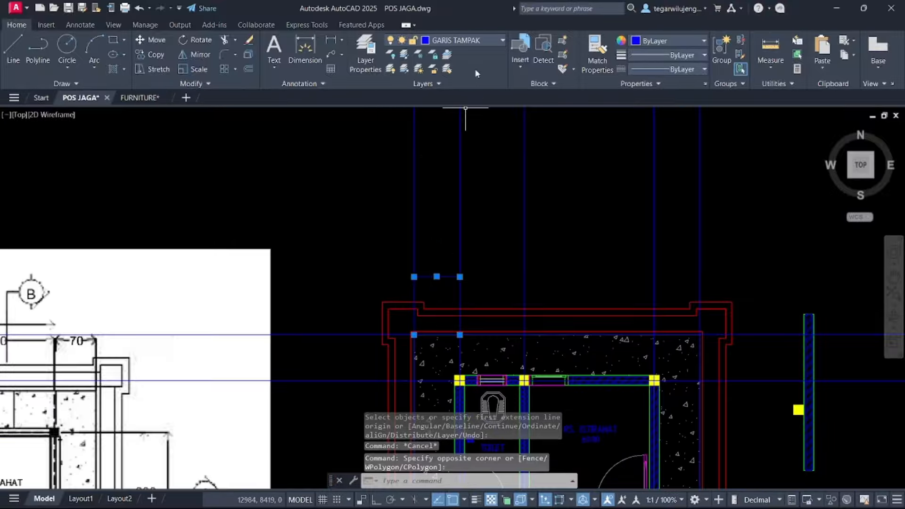
{"action": "left_click", "coordinate": [470, 38]}
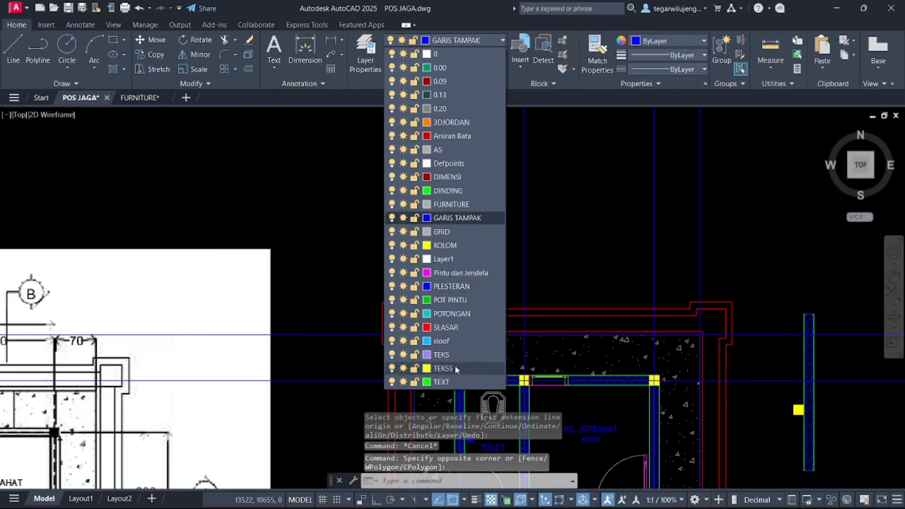
{"action": "left_click", "coordinate": [450, 369]}
{"action": "key", "text": "Escape"}
{"action": "middle_click_drag", "start_coordinate": [431, 259], "coordinate": [444, 203]}
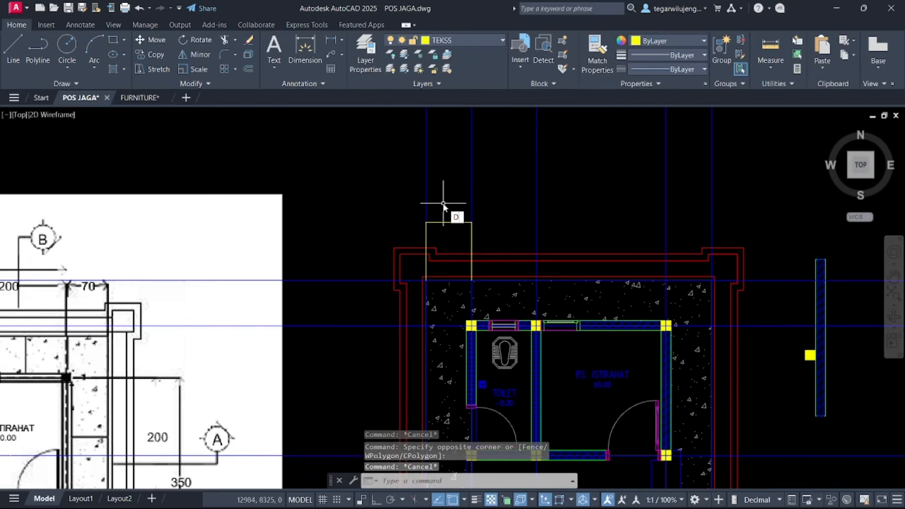
Open the Dimension Style Manager and select the skala 100 style
{"action": "key", "text": "BackSpace"}
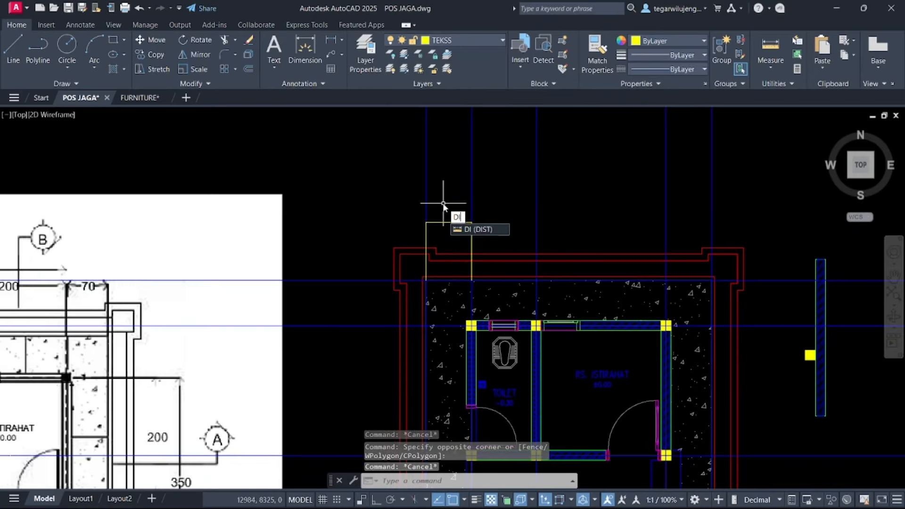
{"action": "type", "text": "MST"}
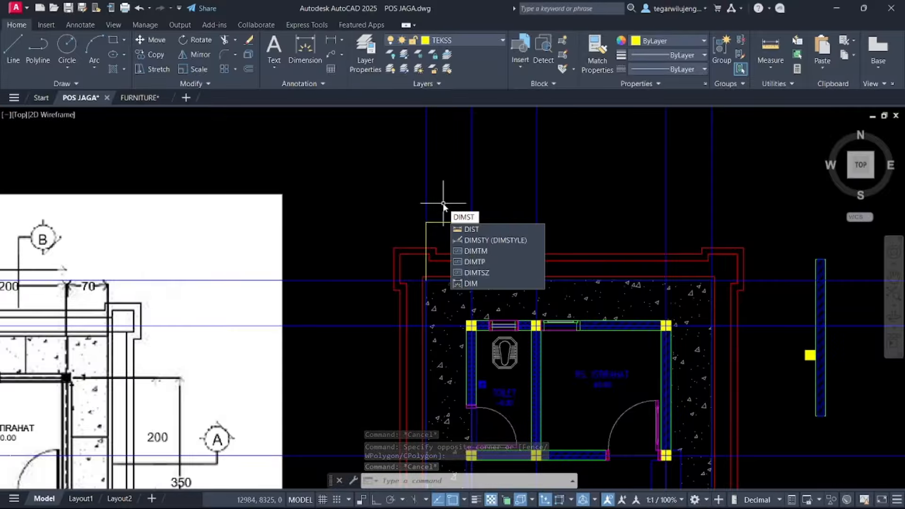
{"action": "key", "text": "Down"}
{"action": "key", "text": "Down"}
{"action": "key", "text": "Return"}
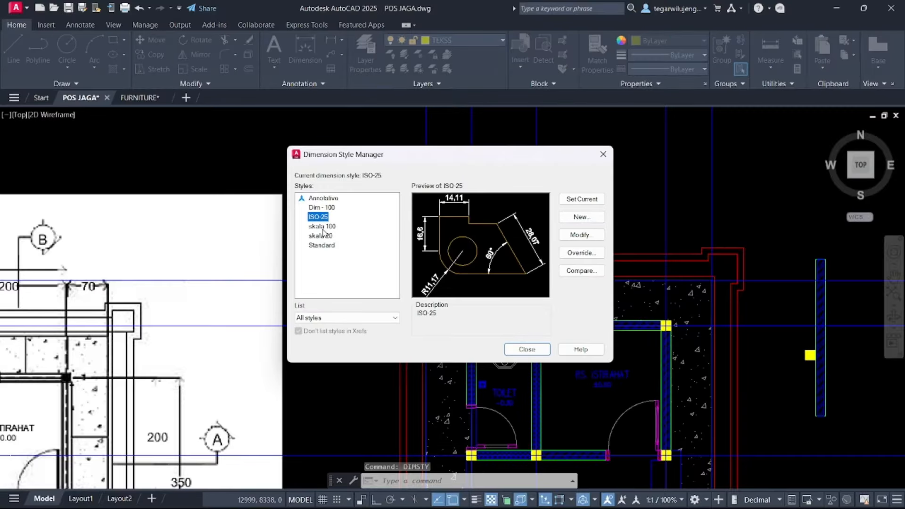
{"action": "left_click", "coordinate": [323, 227]}
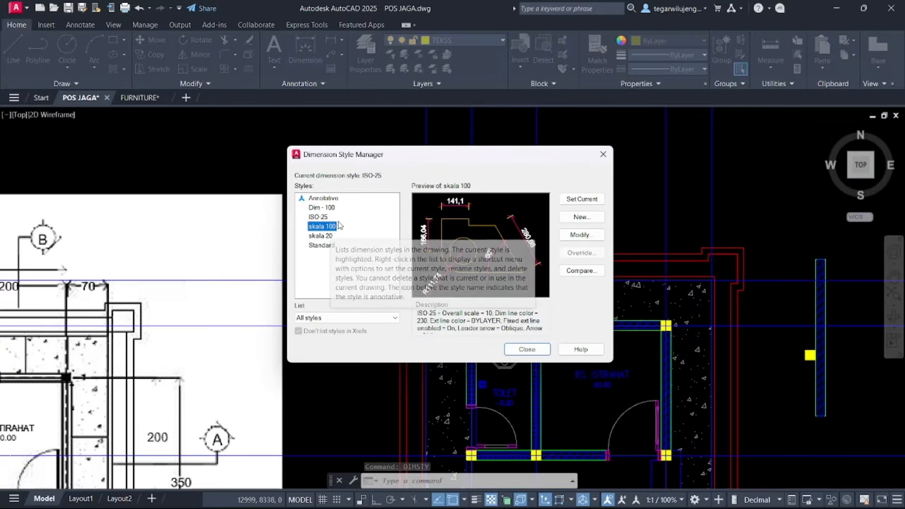
Open the skala 100 style for modification and set its linear dimension precision to 0
{"action": "left_click", "coordinate": [574, 236]}
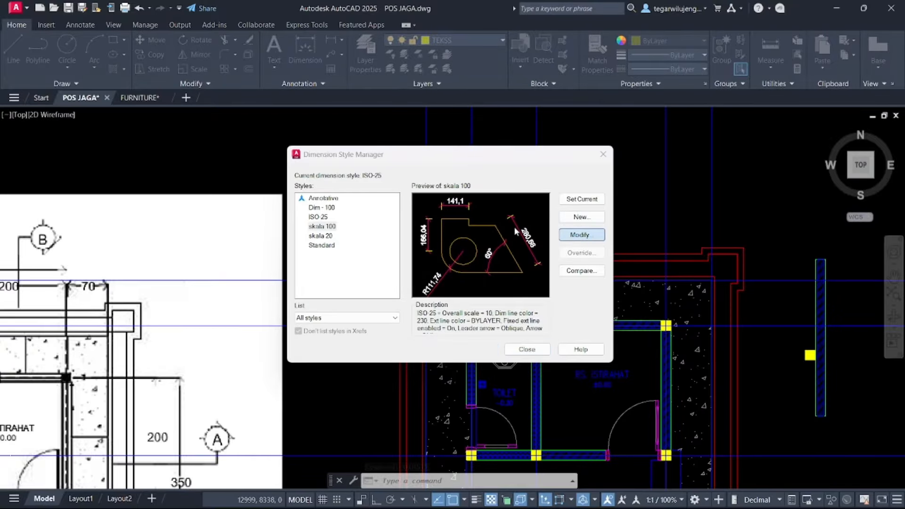
{"action": "left_click", "coordinate": [477, 134]}
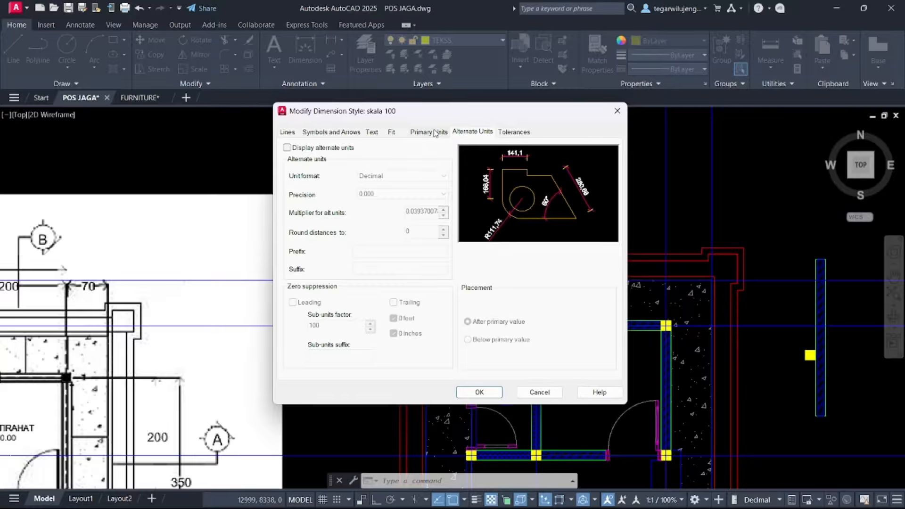
{"action": "left_click", "coordinate": [424, 132]}
{"action": "left_click", "coordinate": [406, 173]}
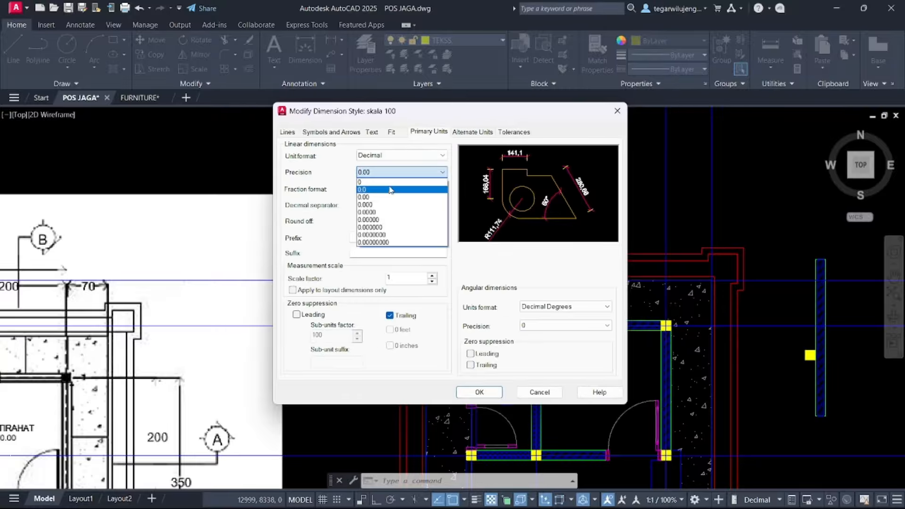
{"action": "left_click", "coordinate": [389, 183]}
Set the style's text color to ByLayer, trying a ByLayer fill color before restoring it to None
{"action": "left_click", "coordinate": [392, 132]}
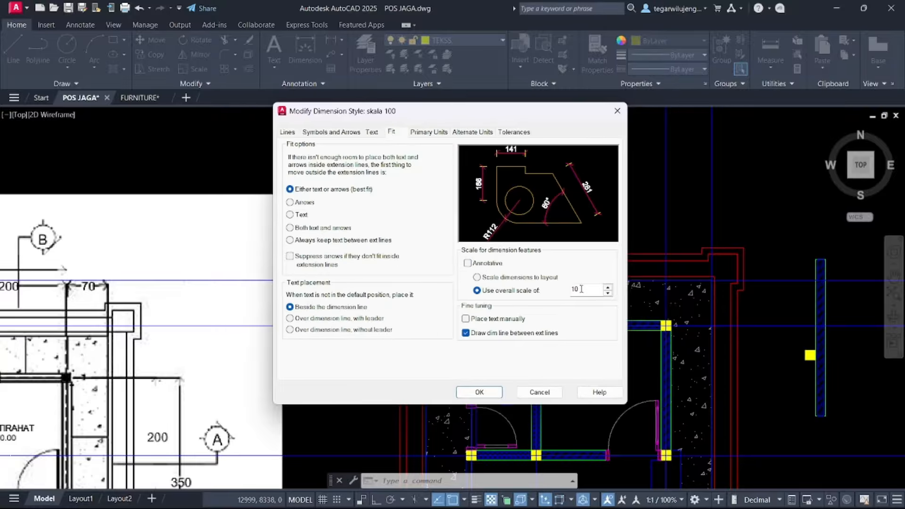
{"action": "left_click", "coordinate": [372, 132]}
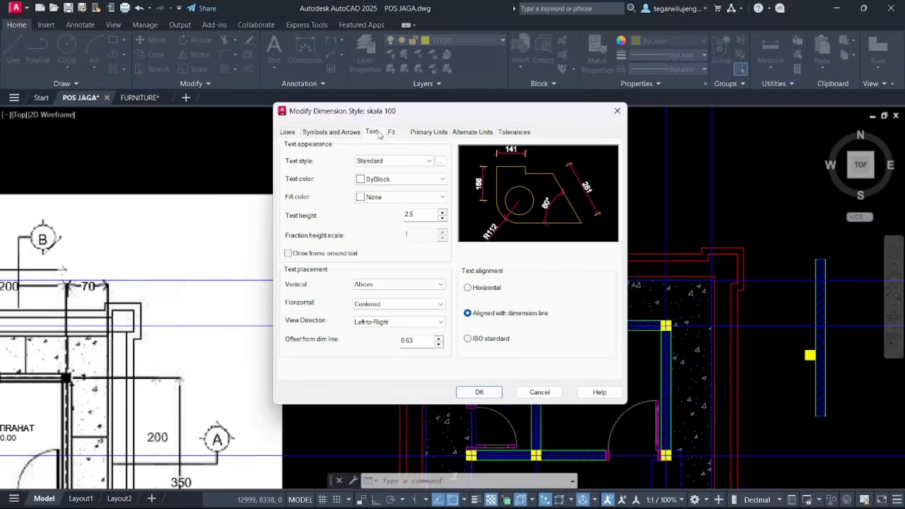
{"action": "left_click", "coordinate": [390, 184]}
{"action": "left_click", "coordinate": [382, 199]}
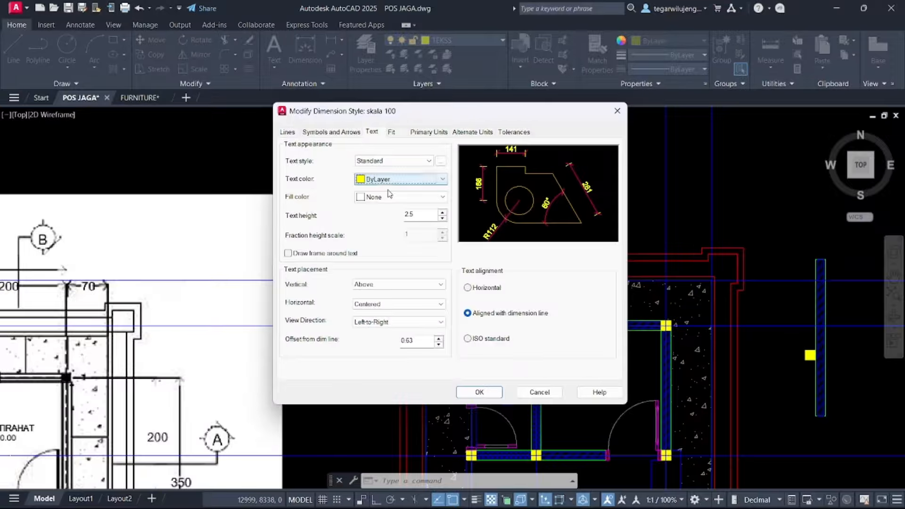
{"action": "left_click", "coordinate": [399, 201]}
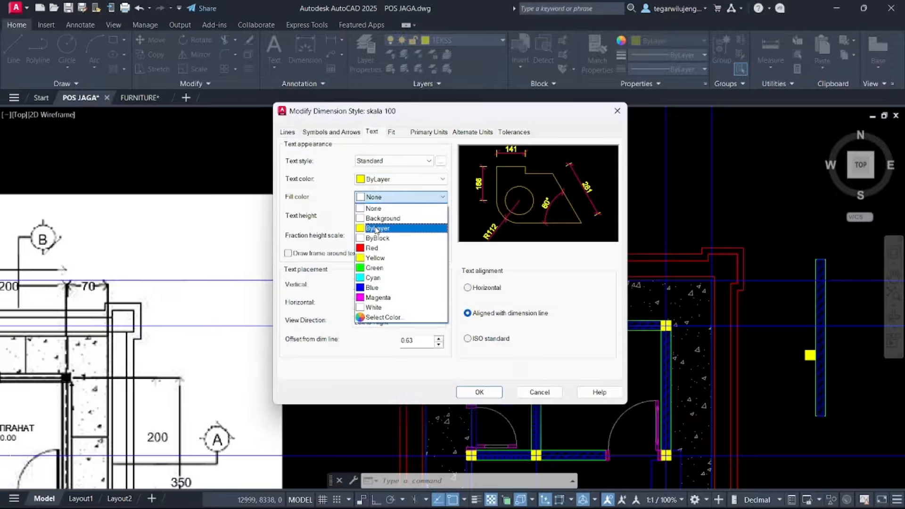
{"action": "left_click", "coordinate": [382, 228]}
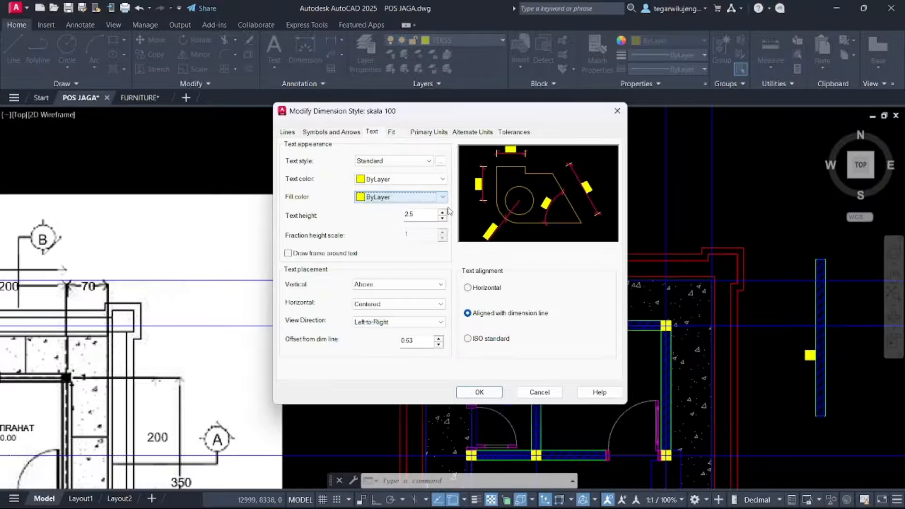
{"action": "left_click", "coordinate": [391, 197]}
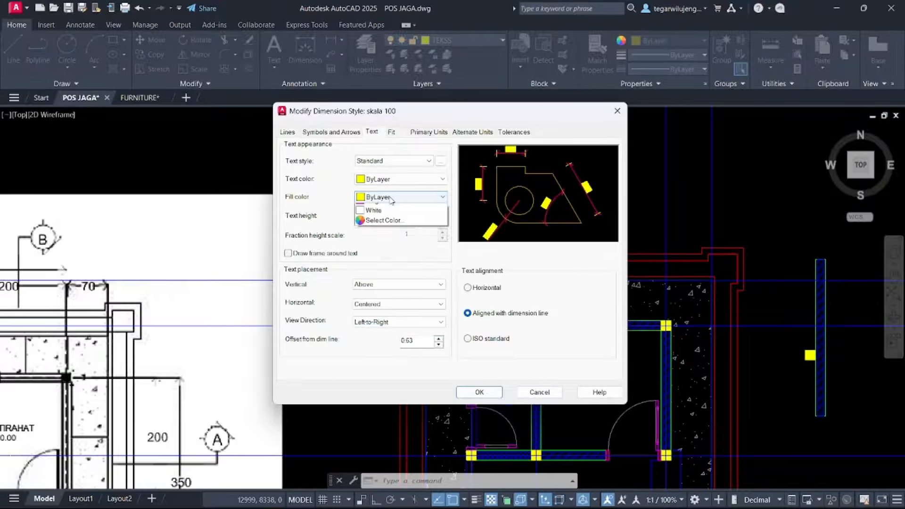
{"action": "left_click", "coordinate": [376, 210]}
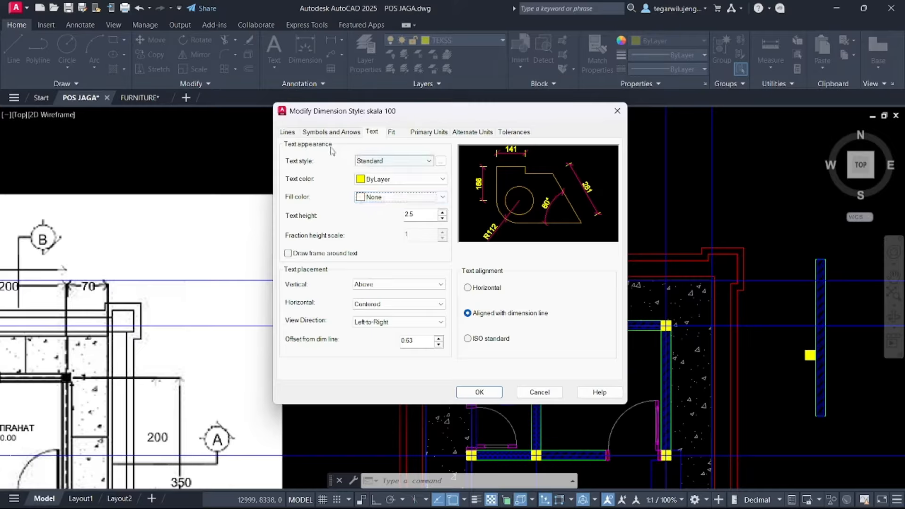
Set the style's first, second and leader arrowheads to Architectural tick and leave the style settings
{"action": "left_click", "coordinate": [325, 133]}
{"action": "left_click", "coordinate": [346, 167]}
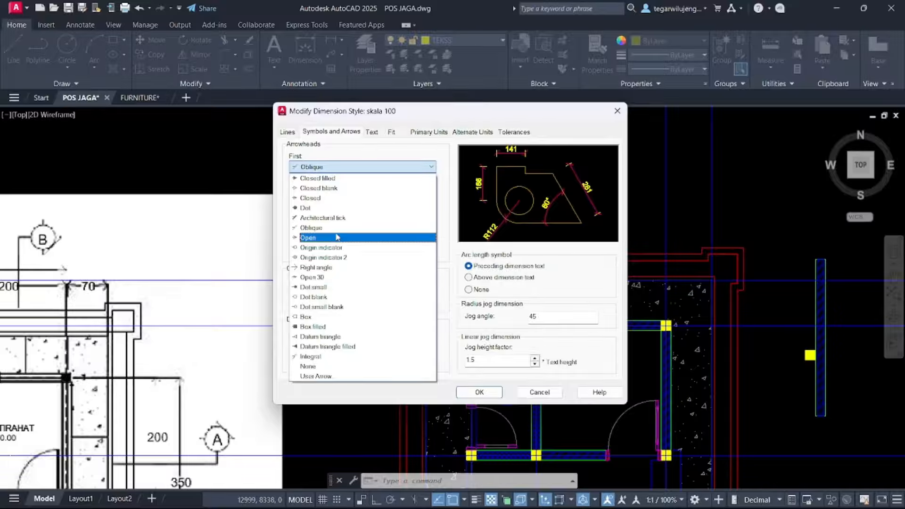
{"action": "left_click", "coordinate": [333, 219]}
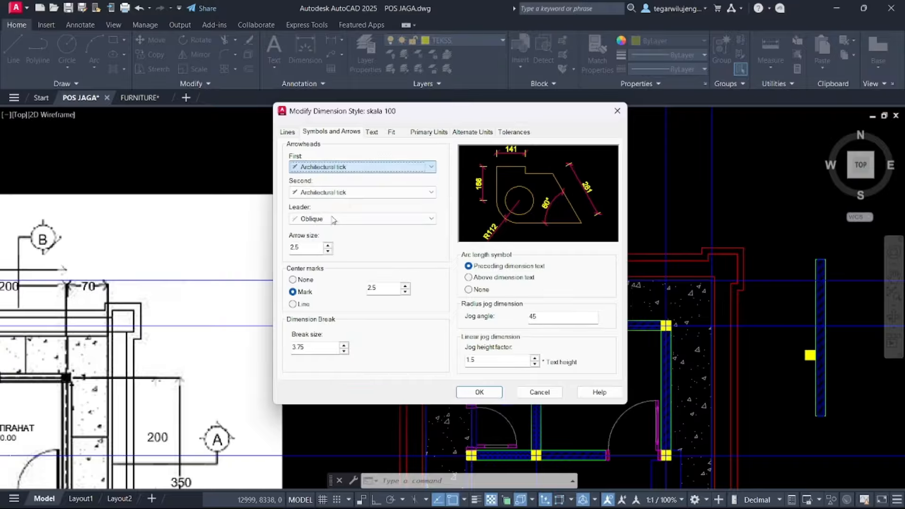
{"action": "left_click", "coordinate": [333, 222]}
{"action": "scroll", "coordinate": [336, 273], "scroll_direction": "up", "scroll_amount": 2}
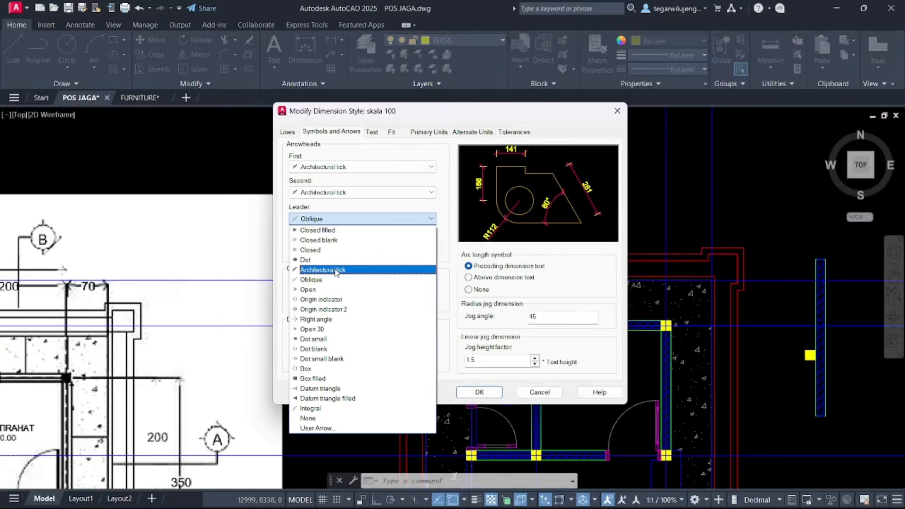
{"action": "left_click", "coordinate": [336, 273]}
{"action": "left_click_drag", "start_coordinate": [549, 322], "coordinate": [525, 321]}
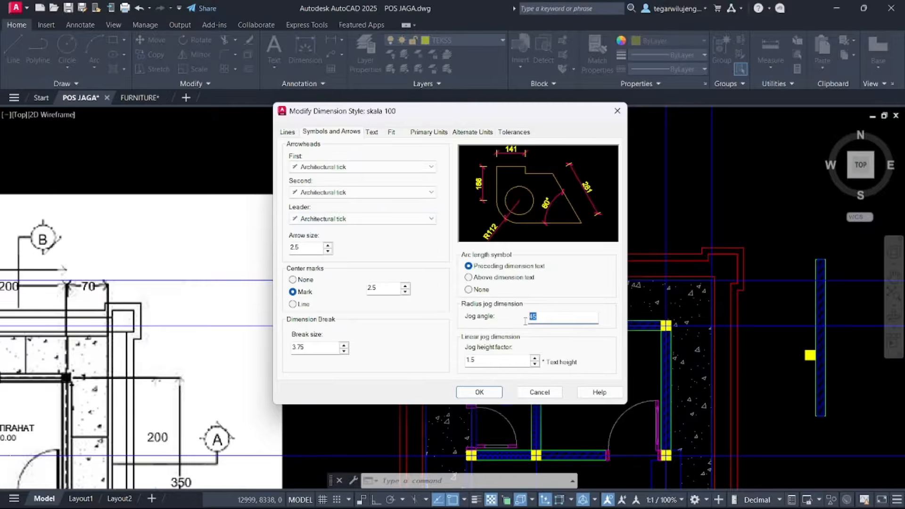
{"action": "key", "text": "Return"}
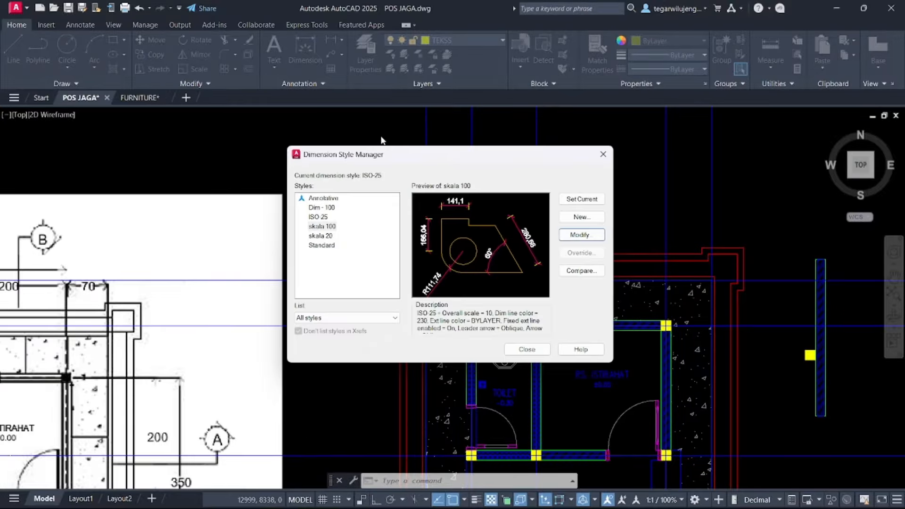
Reopen the skala 100 style for modification and set its dimension line color to ByLayer
{"action": "left_click", "coordinate": [580, 235]}
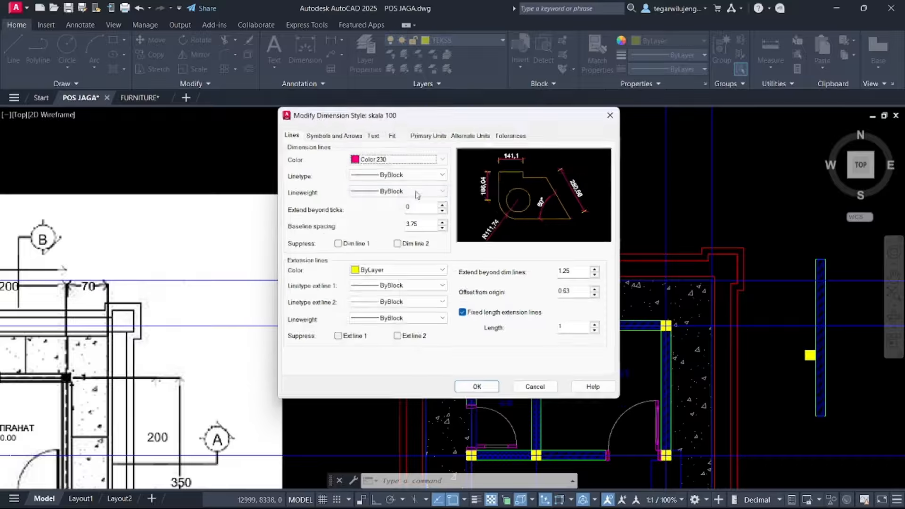
{"action": "left_click", "coordinate": [371, 133]}
{"action": "left_click", "coordinate": [349, 132]}
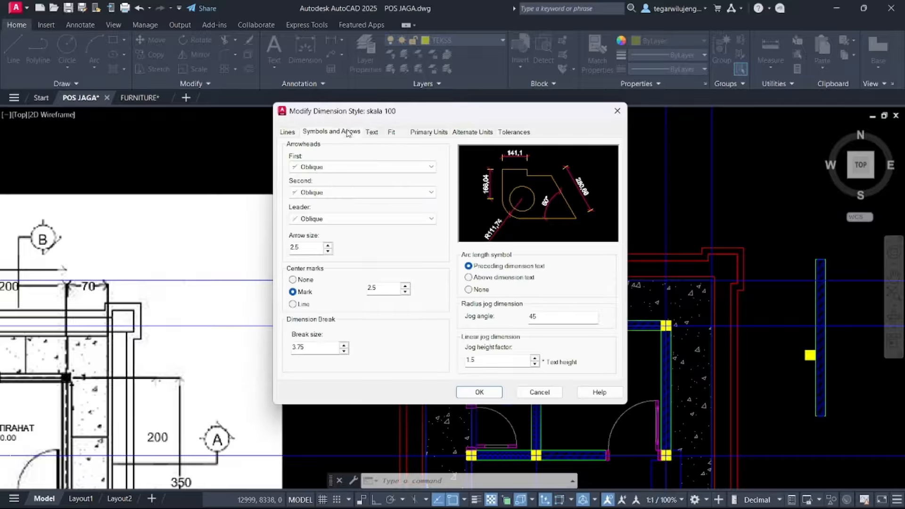
{"action": "left_click", "coordinate": [392, 132]}
{"action": "left_click", "coordinate": [298, 133]}
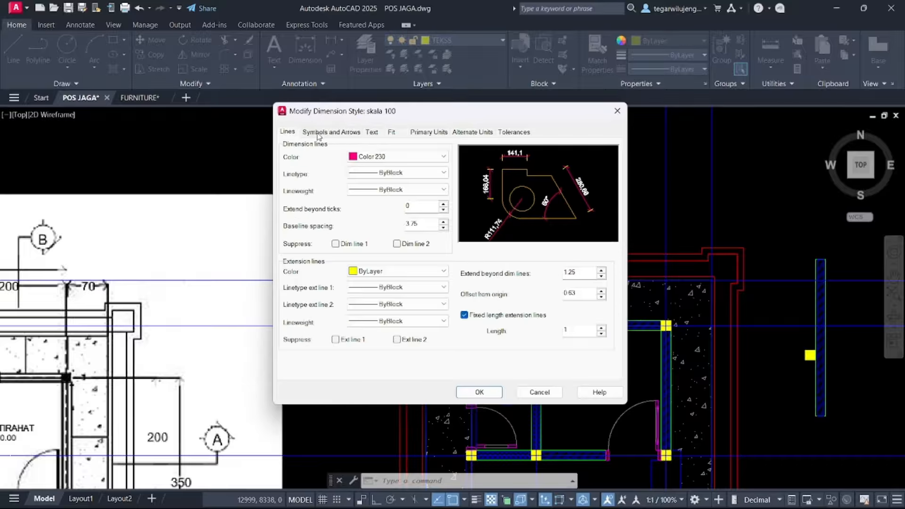
{"action": "left_click", "coordinate": [387, 158]}
{"action": "left_click", "coordinate": [384, 165]}
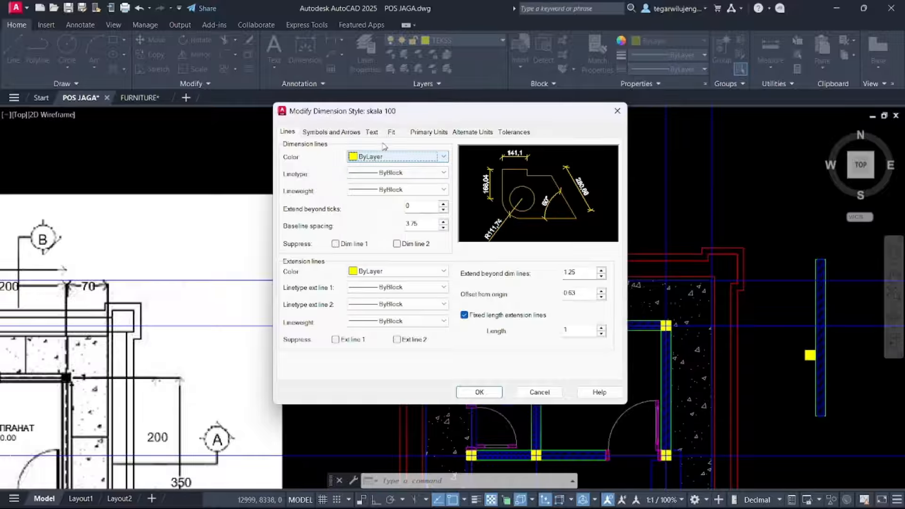
Set the skala 100 style's overall scale to 75 and make it the current dimension style
{"action": "left_click", "coordinate": [373, 134]}
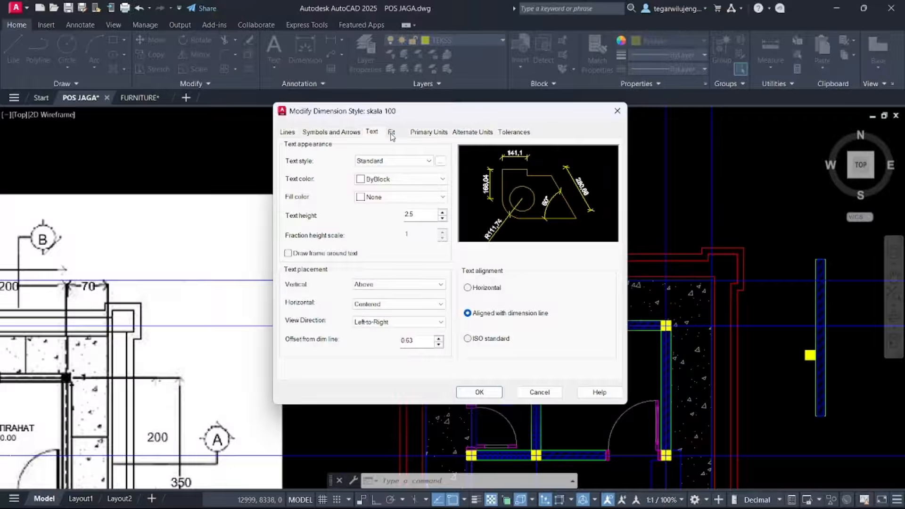
{"action": "left_click", "coordinate": [391, 134]}
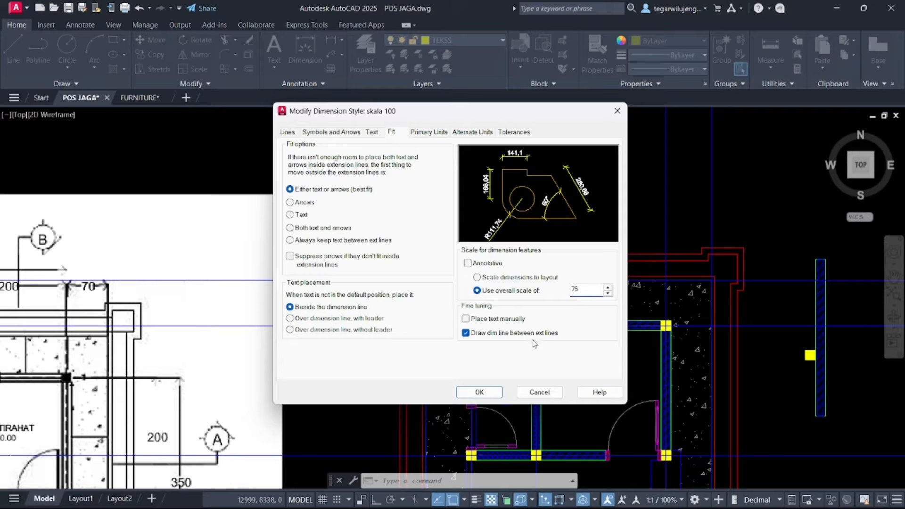
{"action": "left_click", "coordinate": [493, 396]}
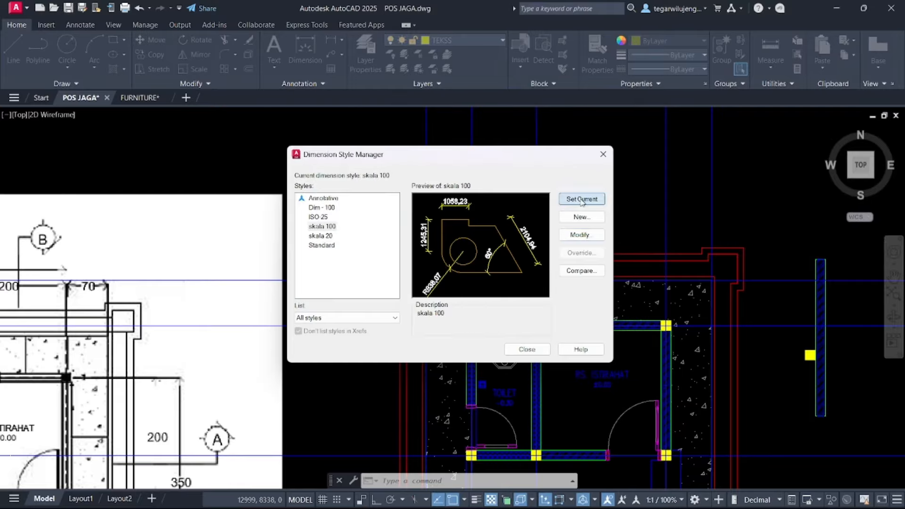
{"action": "left_click", "coordinate": [526, 350]}
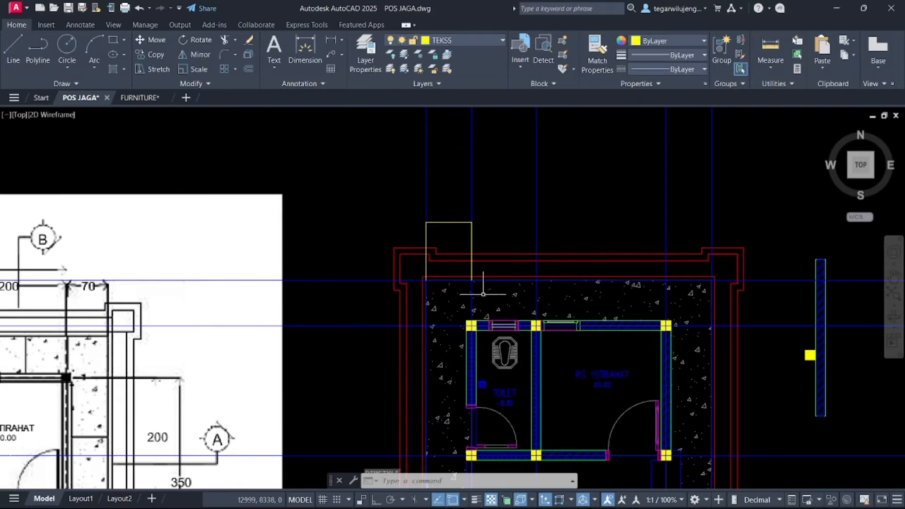
Erase the old dimension spanning the first two vertical construction lines above the plan
{"action": "left_click", "coordinate": [448, 225]}
{"action": "left_click", "coordinate": [441, 209]}
{"action": "key", "text": "Escape"}
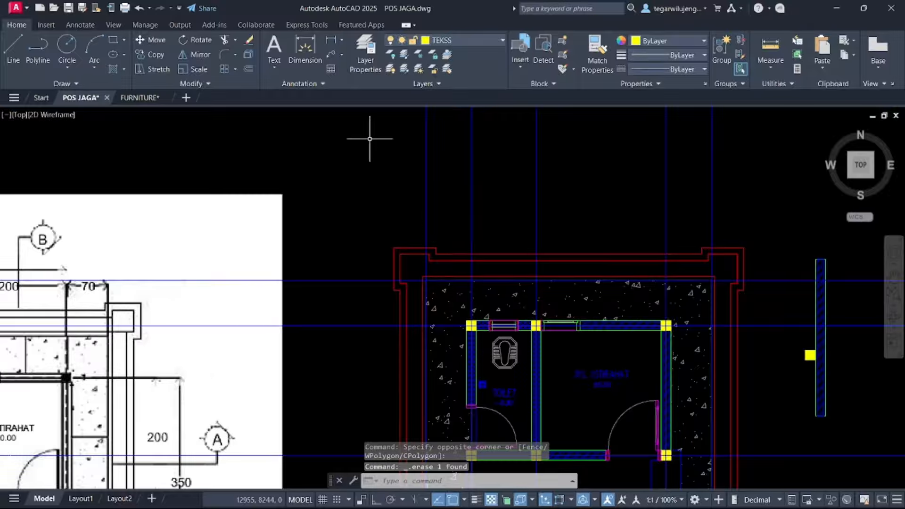
Dimension the distance between the first two vertical construction lines, placing the dimension line above the plan's outer wall
{"action": "left_click", "coordinate": [305, 52]}
{"action": "scroll", "coordinate": [448, 297], "scroll_direction": "up", "scroll_amount": 3}
{"action": "left_click", "coordinate": [399, 259]}
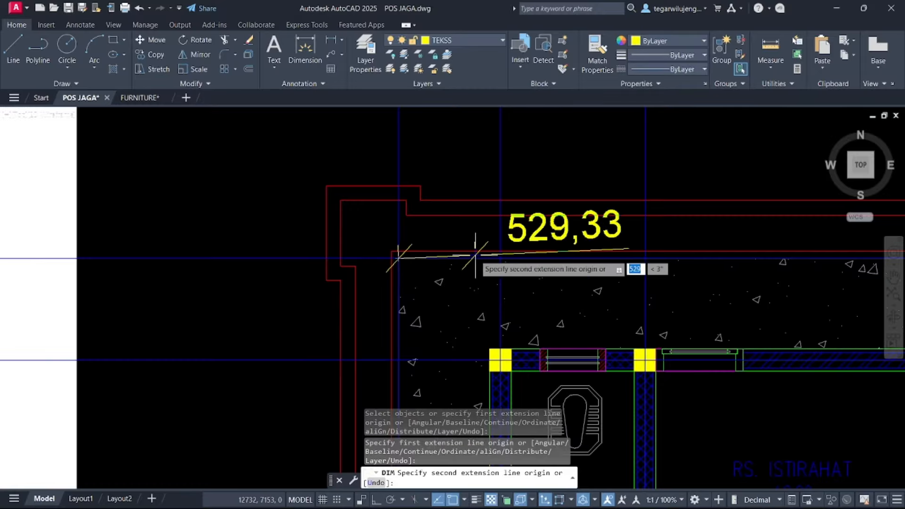
{"action": "left_click", "coordinate": [500, 259]}
{"action": "scroll", "coordinate": [501, 198], "scroll_direction": "down", "scroll_amount": 5}
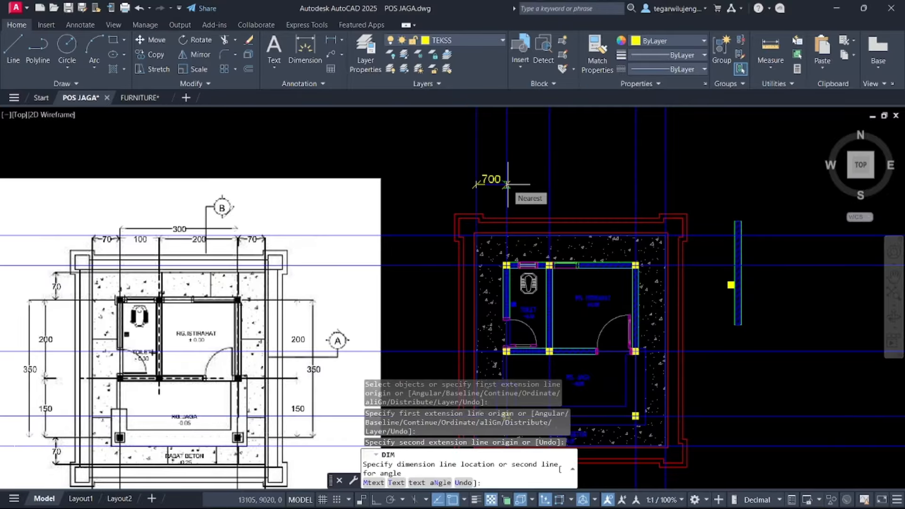
{"action": "left_click", "coordinate": [508, 185]}
{"action": "scroll", "coordinate": [528, 190], "scroll_direction": "up", "scroll_amount": 2}
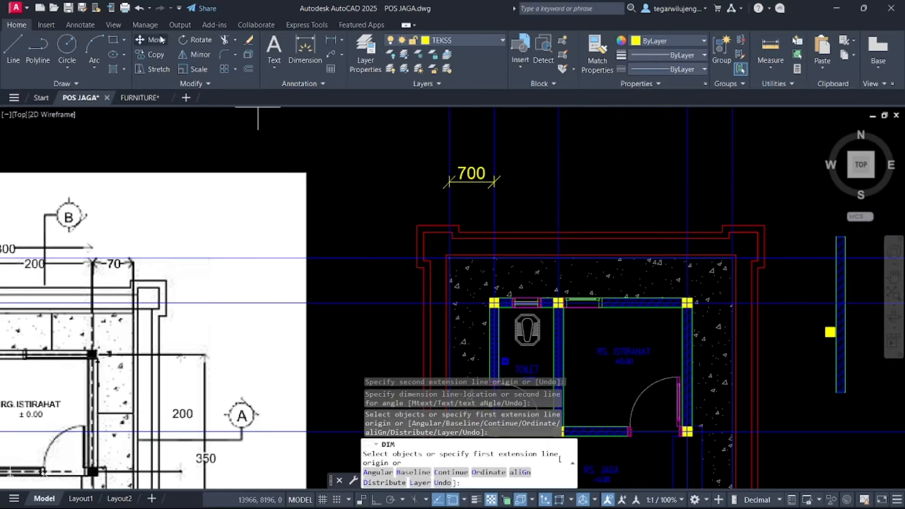
Continue the dimension chain above the plan through the third, fourth and fifth vertical construction lines
{"action": "left_click", "coordinate": [80, 25]}
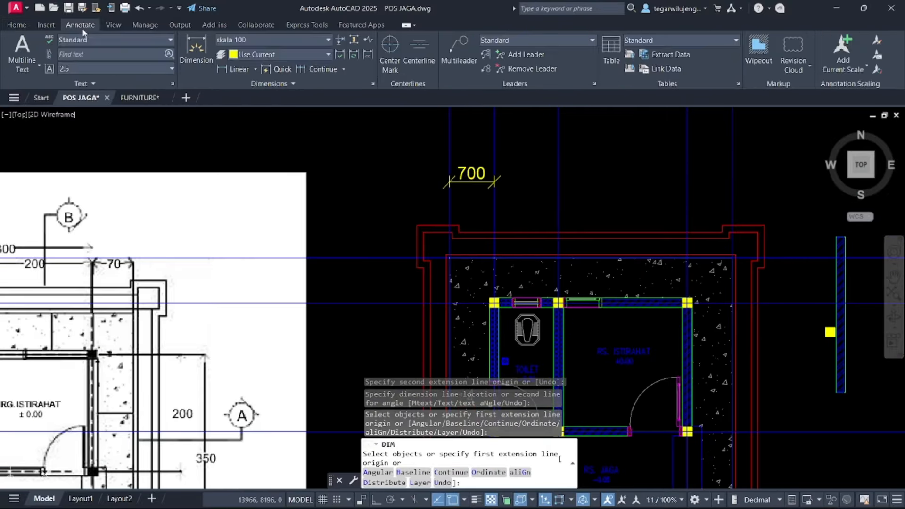
{"action": "left_click", "coordinate": [323, 70]}
{"action": "scroll", "coordinate": [573, 237], "scroll_direction": "up", "scroll_amount": 2}
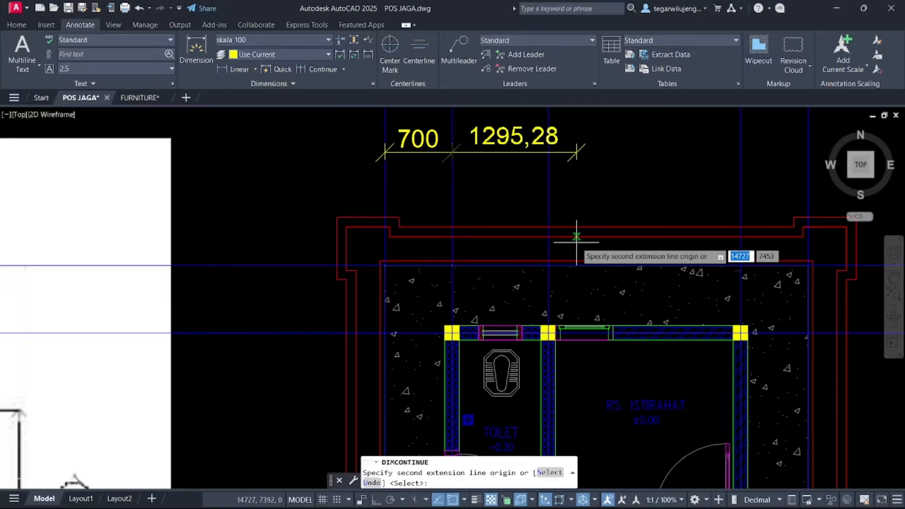
{"action": "left_click", "coordinate": [548, 224]}
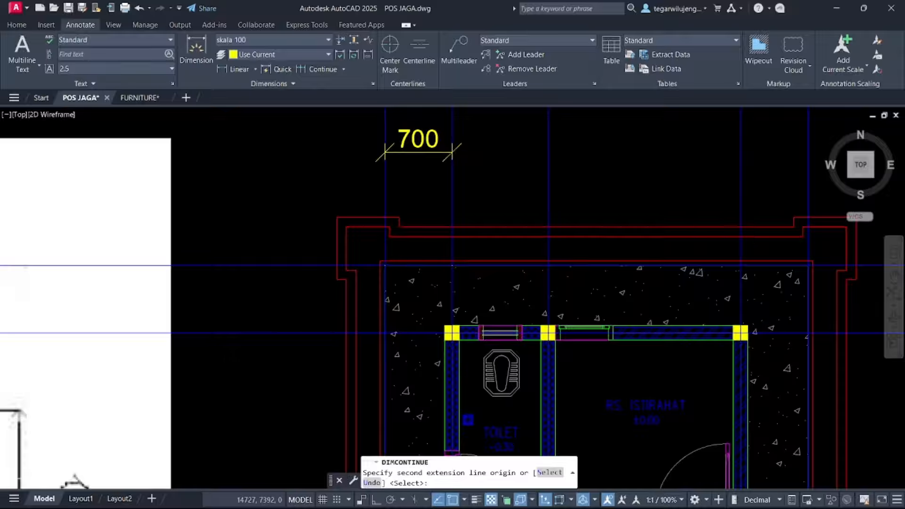
{"action": "left_click", "coordinate": [742, 222]}
{"action": "left_click", "coordinate": [808, 227]}
{"action": "key", "text": "Escape"}
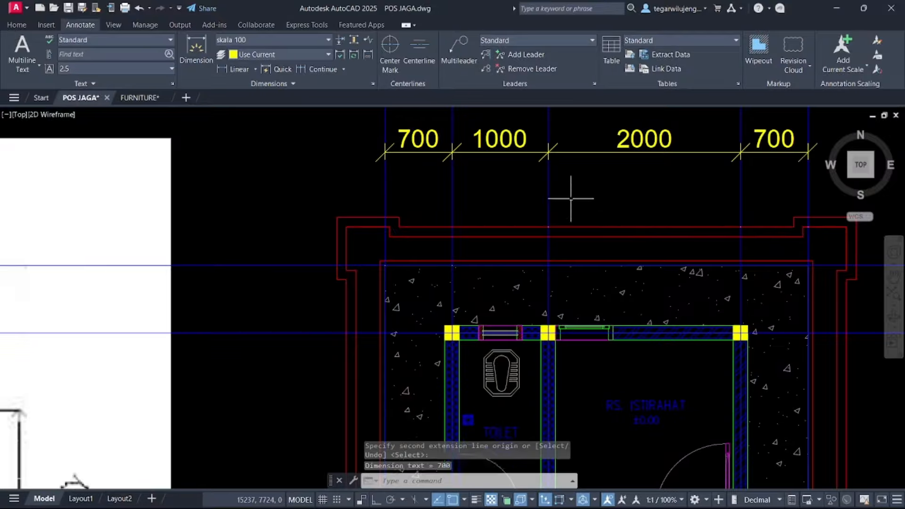
Erase the vertical construction lines running through the floor plan
{"action": "scroll", "coordinate": [412, 166], "scroll_direction": "down", "scroll_amount": 3}
{"action": "scroll", "coordinate": [413, 164], "scroll_direction": "down", "scroll_amount": 2}
{"action": "middle_click_drag", "start_coordinate": [413, 163], "coordinate": [435, 225]}
{"action": "left_click", "coordinate": [567, 164]}
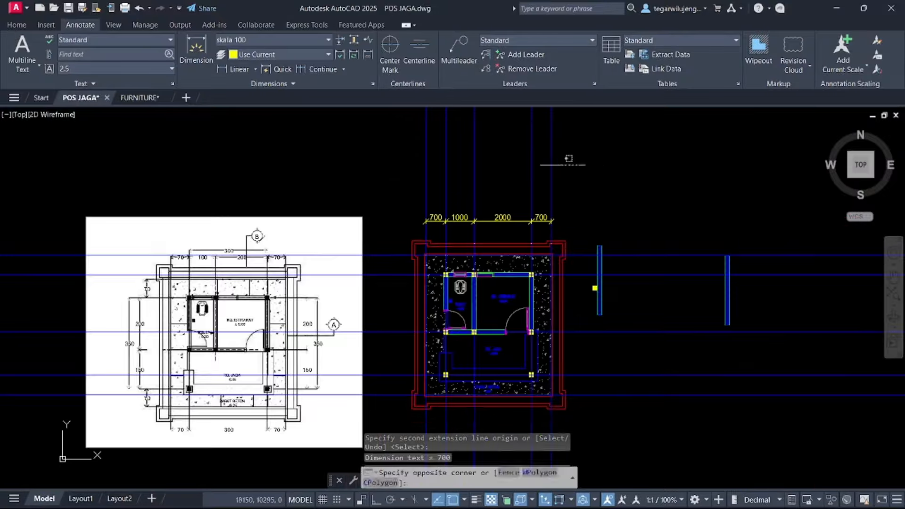
{"action": "left_click", "coordinate": [392, 141]}
{"action": "key", "text": "Delete"}
{"action": "scroll", "coordinate": [439, 215], "scroll_direction": "up", "scroll_amount": 4}
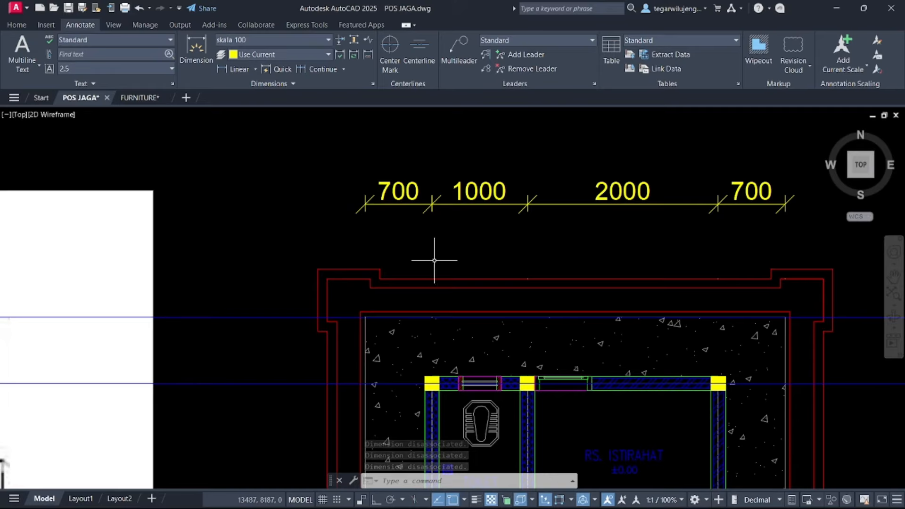
Undo the erasing of the vertical construction lines and the continued dimensions
{"action": "key", "text": "ctrl+z"}
{"action": "key", "text": "ctrl+z"}
{"action": "key", "text": "ctrl+z"}
{"action": "key", "text": "ctrl+z"}
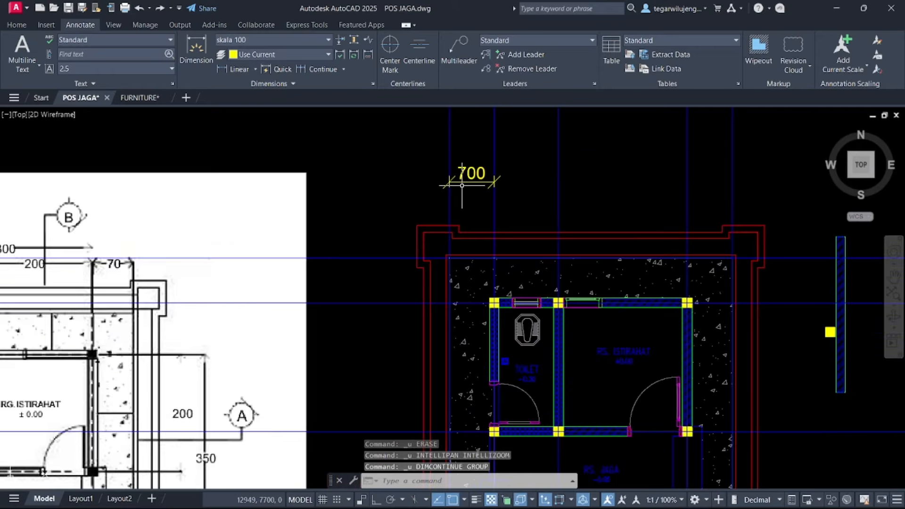
{"action": "left_click", "coordinate": [466, 181]}
{"action": "key", "text": "Escape"}
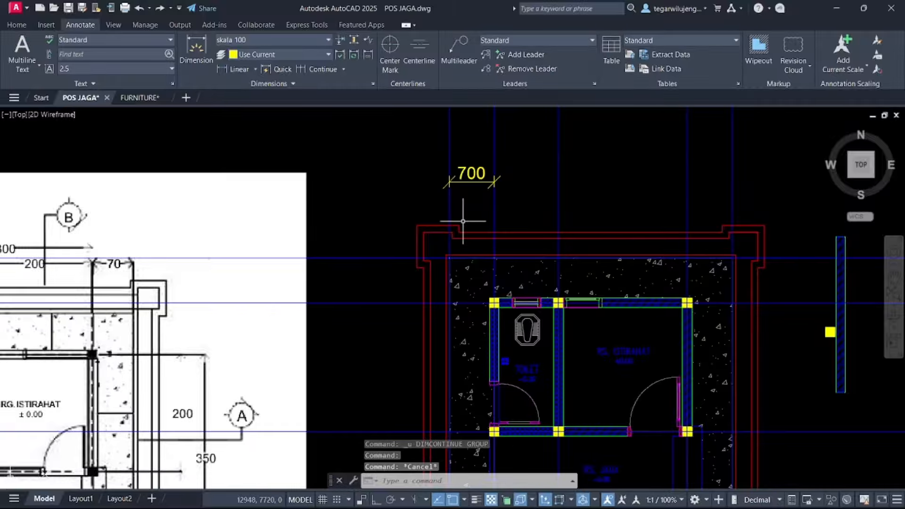
{"action": "key", "text": "Escape"}
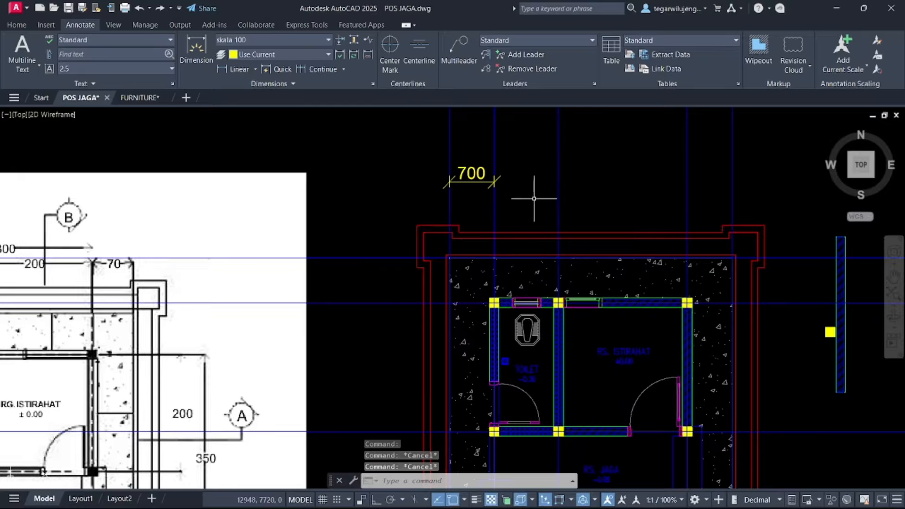
Open the ISO-25 dimension style for modification and set its text color to ByLayer
{"action": "type", "text": "DIMS"}
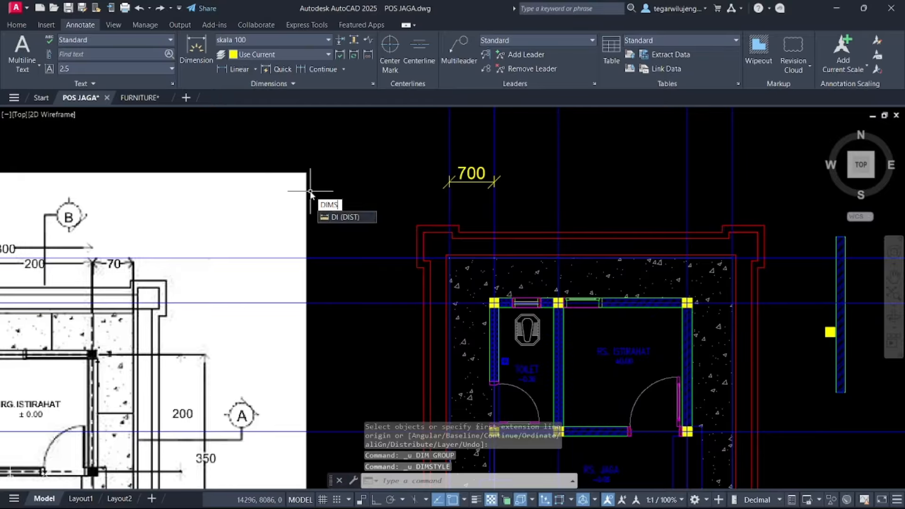
{"action": "key", "text": "Return"}
{"action": "left_click", "coordinate": [320, 216]}
{"action": "left_click", "coordinate": [576, 236]}
{"action": "left_click", "coordinate": [372, 132]}
{"action": "left_click", "coordinate": [401, 178]}
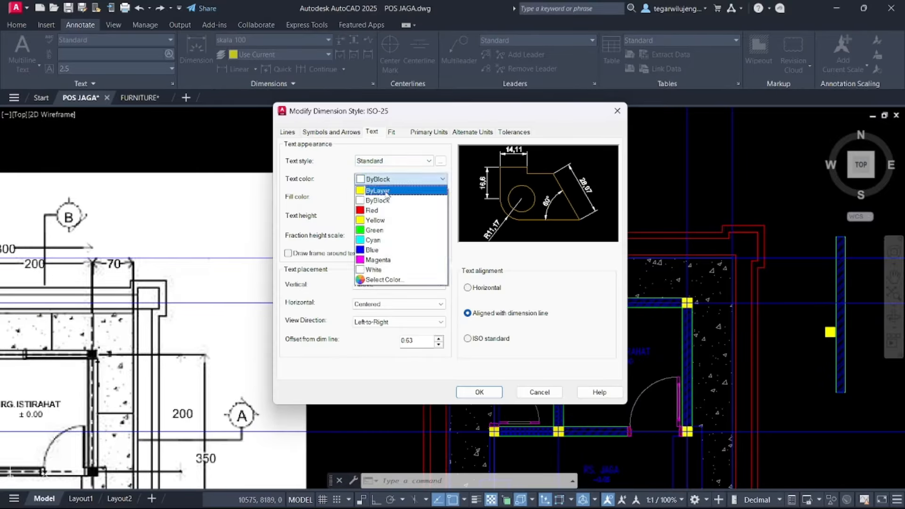
{"action": "left_click", "coordinate": [379, 191]}
Set the ISO-25 style's linear dimension precision to 0 and its overall scale to 75
{"action": "left_click", "coordinate": [428, 132]}
{"action": "left_click", "coordinate": [401, 171]}
{"action": "left_click", "coordinate": [378, 182]}
{"action": "left_click", "coordinate": [373, 132]}
{"action": "left_click", "coordinate": [332, 132]}
{"action": "left_click", "coordinate": [391, 132]}
{"action": "left_click_drag", "start_coordinate": [578, 289], "coordinate": [545, 289]}
{"action": "type", "text": "75"}
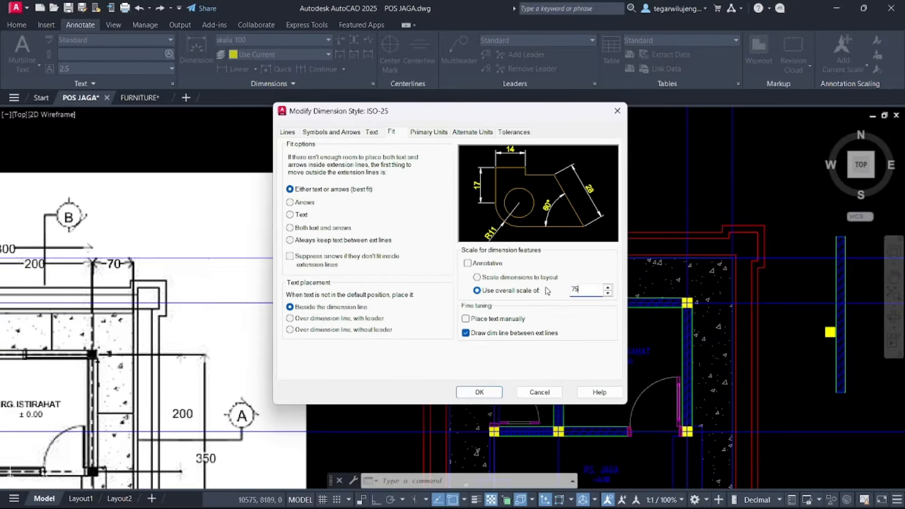
Set the ISO-25 arrowheads to Architectural tick, and the dimension line color and linetype and extension line color to ByLayer
{"action": "left_click", "coordinate": [332, 132]}
{"action": "left_click", "coordinate": [330, 167]}
{"action": "left_click", "coordinate": [325, 207]}
{"action": "left_click", "coordinate": [330, 219]}
{"action": "left_click", "coordinate": [330, 259]}
{"action": "left_click", "coordinate": [443, 271]}
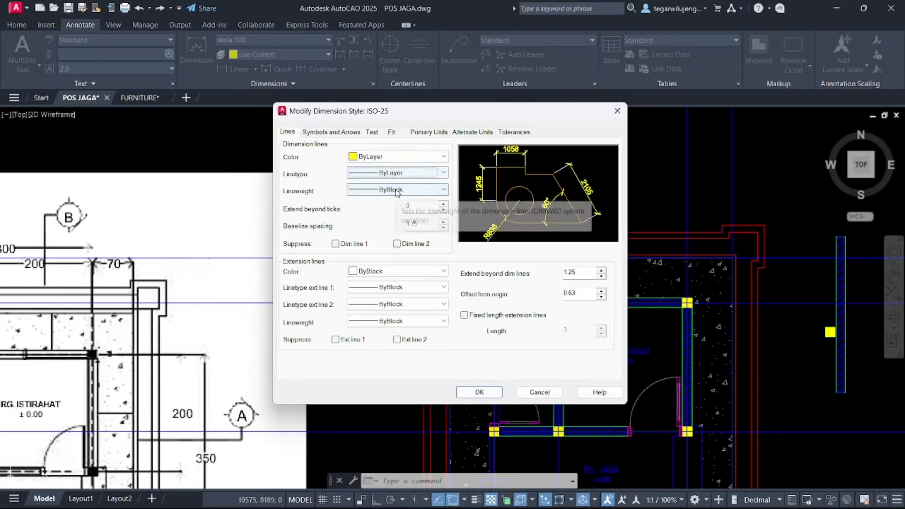
{"action": "left_click", "coordinate": [373, 288]}
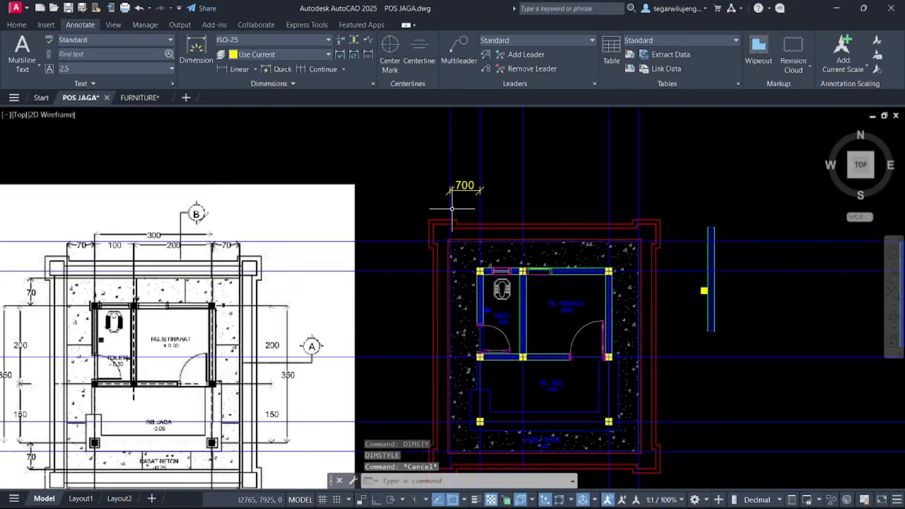
Dimension the spacing of the first two vertical construction lines from their crossings with the upper horizontal line, using ISO-25
{"action": "type", "text": "DIM"}
{"action": "key", "text": "Return"}
{"action": "scroll", "coordinate": [456, 227], "scroll_direction": "up", "scroll_amount": 4}
{"action": "left_click", "coordinate": [445, 258]}
{"action": "left_click", "coordinate": [511, 258]}
{"action": "left_click", "coordinate": [512, 157]}
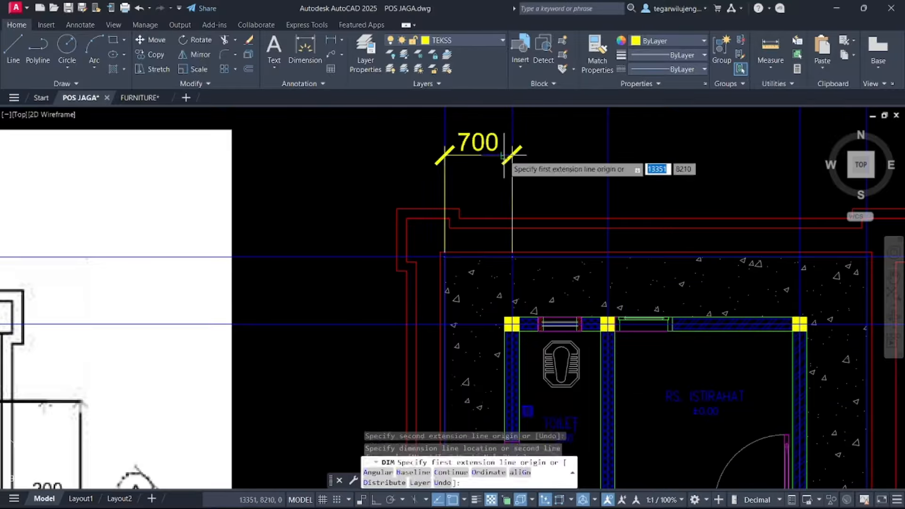
{"action": "key", "text": "Escape"}
Erase the new dimension above the plan's upper-left corner
{"action": "scroll", "coordinate": [542, 169], "scroll_direction": "down", "scroll_amount": 2}
{"action": "left_click", "coordinate": [523, 229]}
{"action": "scroll", "coordinate": [485, 195], "scroll_direction": "up", "scroll_amount": 4}
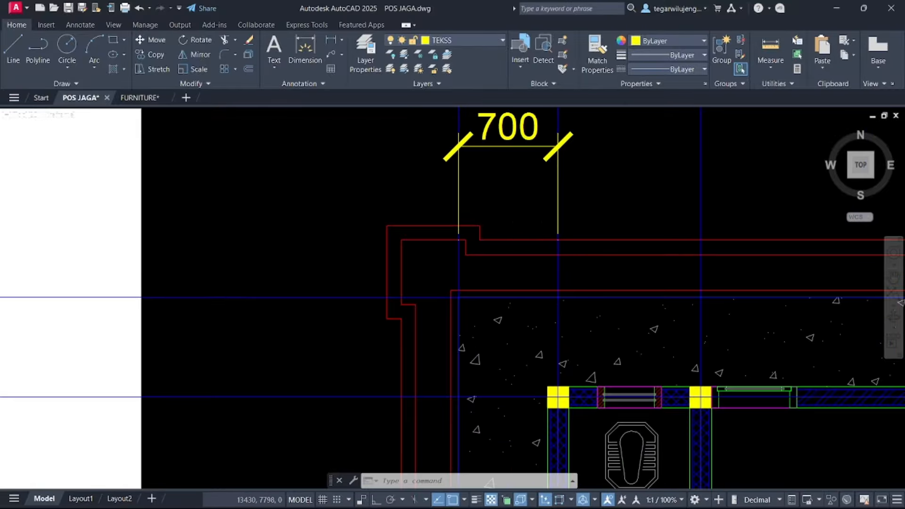
{"action": "scroll", "coordinate": [535, 224], "scroll_direction": "down", "scroll_amount": 3}
{"action": "left_click", "coordinate": [535, 223]}
{"action": "left_click", "coordinate": [514, 179]}
{"action": "key", "text": "Delete"}
{"action": "middle_click_drag", "start_coordinate": [521, 225], "coordinate": [463, 226]}
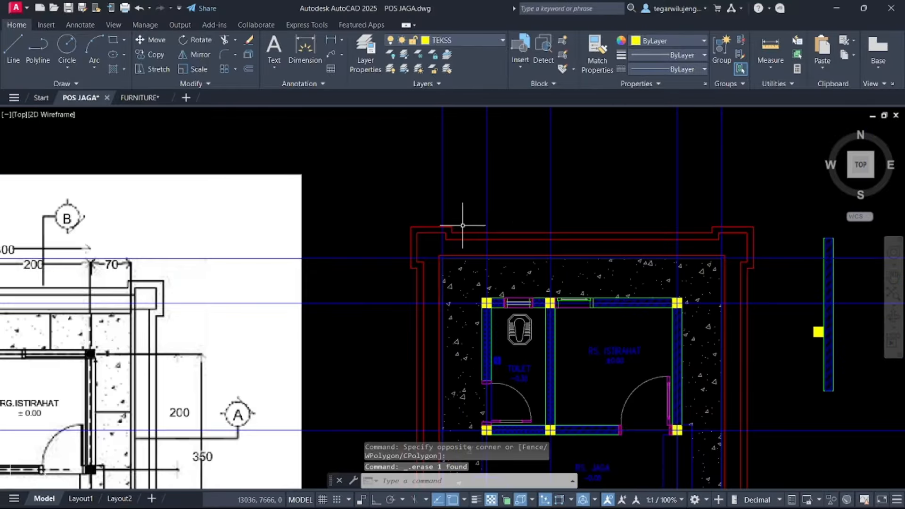
{"action": "left_click", "coordinate": [307, 49]}
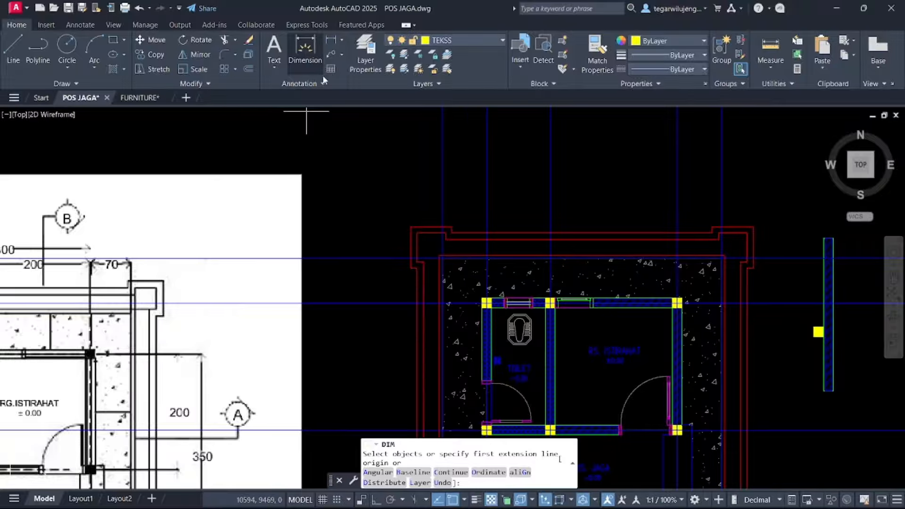
{"action": "scroll", "coordinate": [443, 217], "scroll_direction": "up", "scroll_amount": 2}
{"action": "left_click", "coordinate": [441, 230]}
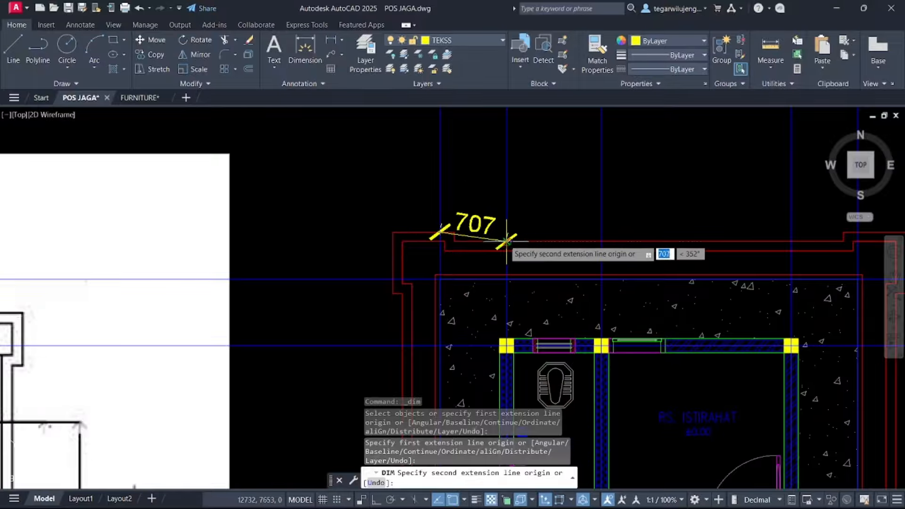
{"action": "left_click", "coordinate": [505, 241]}
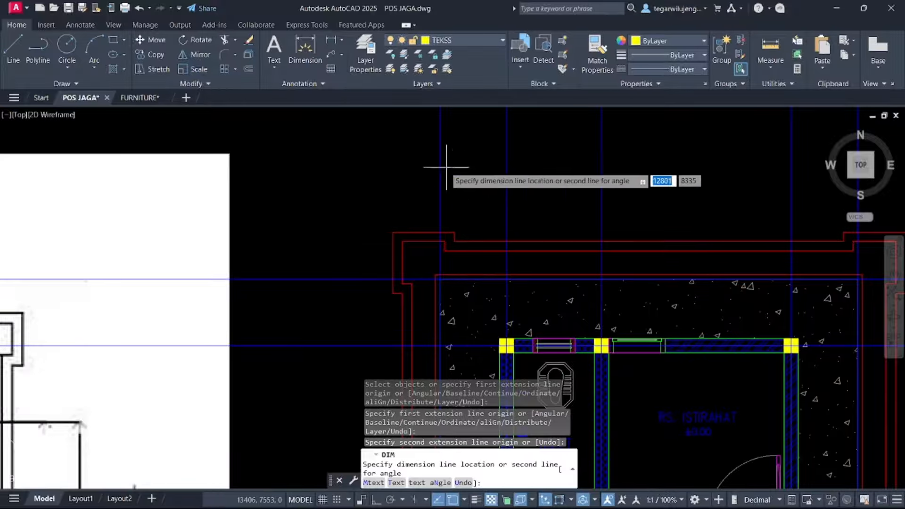
{"action": "scroll", "coordinate": [442, 151], "scroll_direction": "down", "scroll_amount": 2}
{"action": "scroll", "coordinate": [453, 169], "scroll_direction": "up", "scroll_amount": 5}
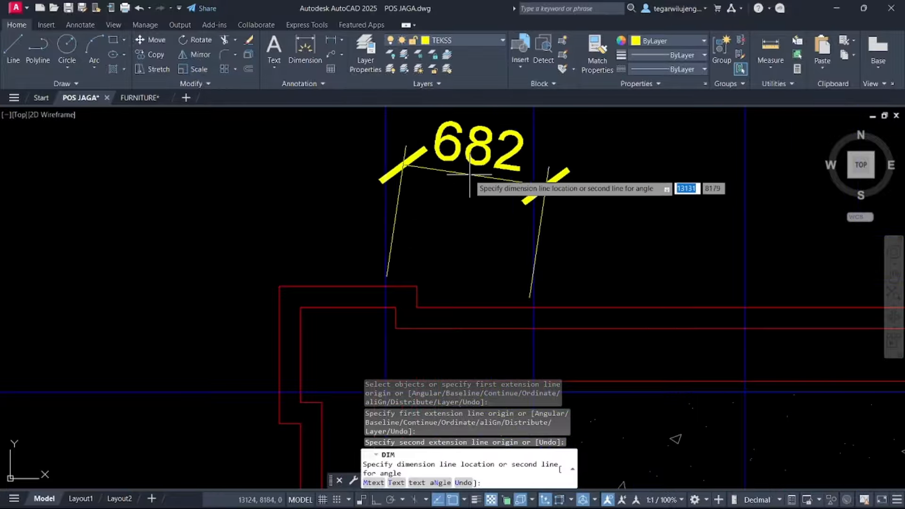
{"action": "key", "text": "Escape"}
Turn on Ortho and dimension the spacing of the first two vertical construction lines above the plan's upper-left corner
{"action": "left_click", "coordinate": [305, 68]}
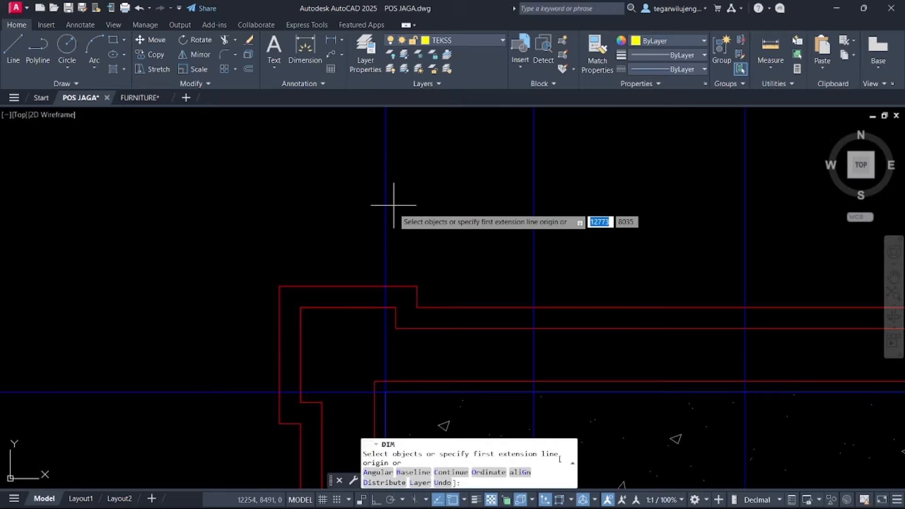
{"action": "left_click", "coordinate": [387, 286]}
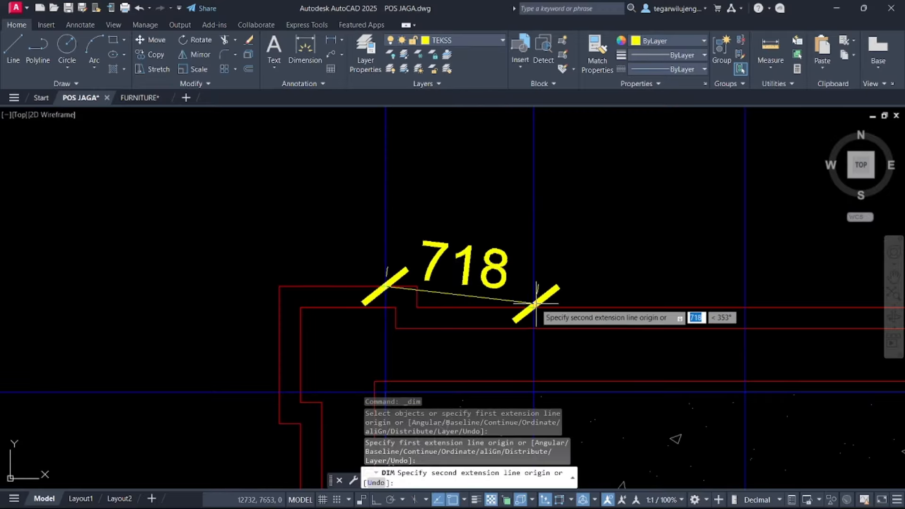
{"action": "key", "text": "F8"}
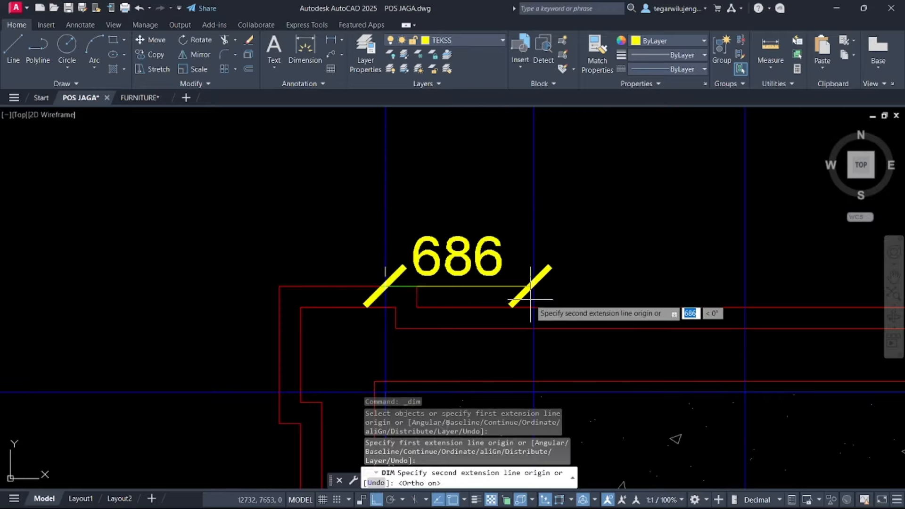
{"action": "left_click", "coordinate": [534, 307]}
{"action": "scroll", "coordinate": [519, 226], "scroll_direction": "down", "scroll_amount": 5}
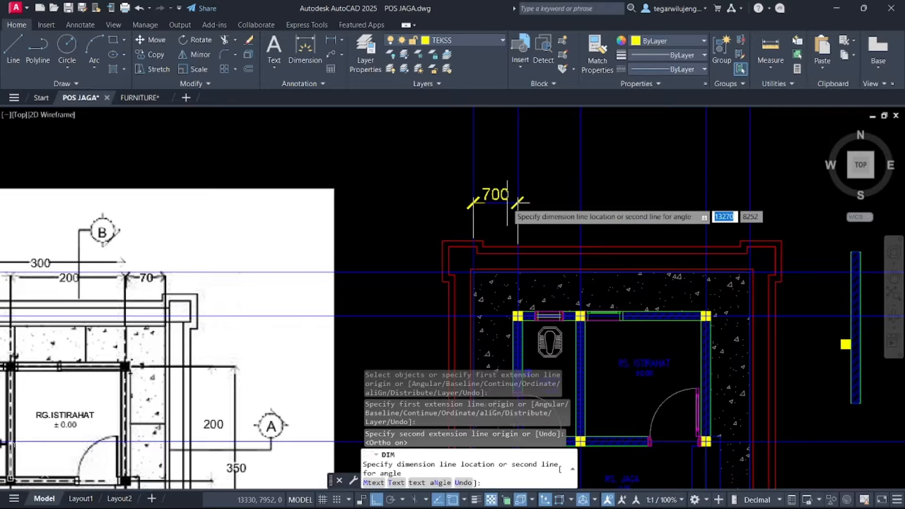
{"action": "scroll", "coordinate": [511, 196], "scroll_direction": "up", "scroll_amount": 3}
{"action": "left_click", "coordinate": [527, 183]}
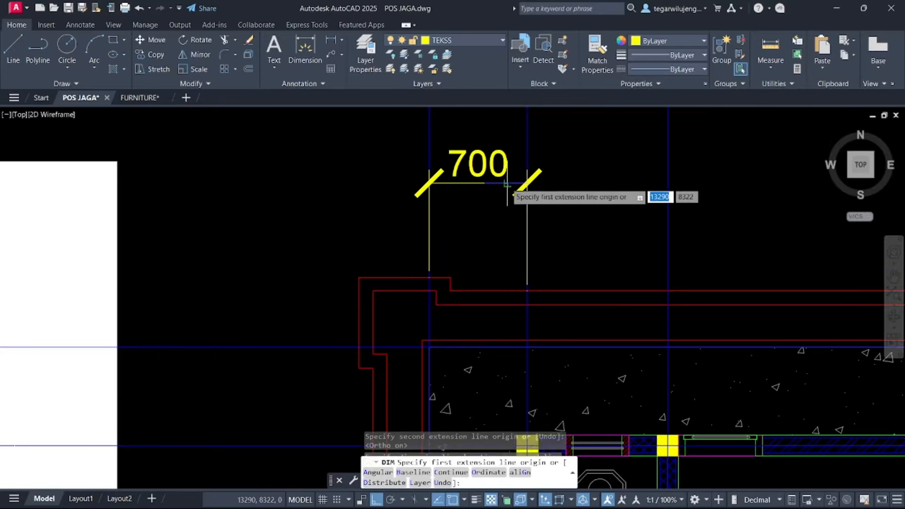
Continue the dimension chain above the plan across the remaining vertical construction lines to the last one
{"action": "left_click", "coordinate": [89, 27]}
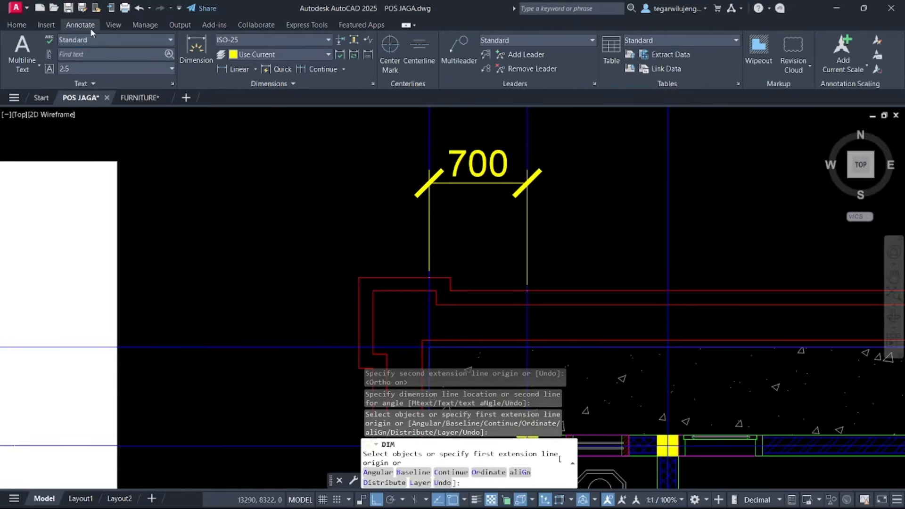
{"action": "left_click", "coordinate": [324, 68]}
{"action": "left_click", "coordinate": [668, 290]}
{"action": "scroll", "coordinate": [668, 290], "scroll_direction": "down", "scroll_amount": 3}
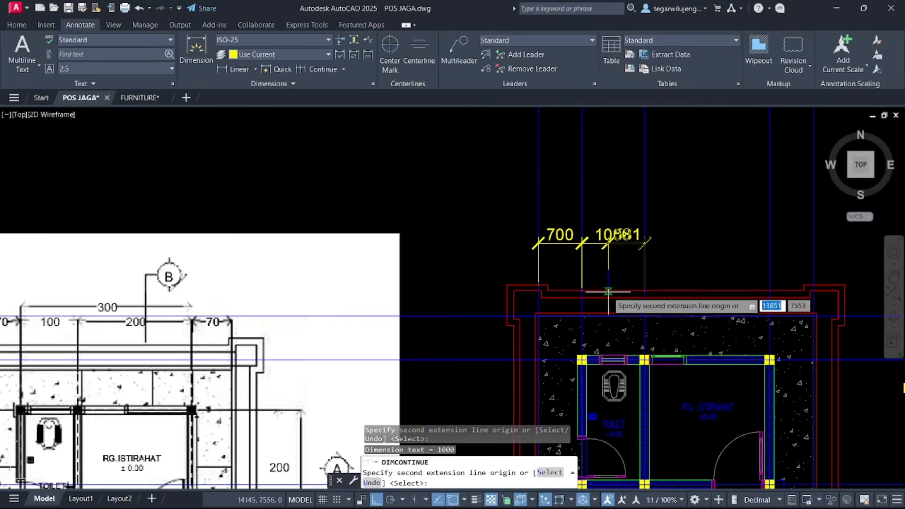
{"action": "left_click", "coordinate": [769, 293]}
{"action": "scroll", "coordinate": [819, 289], "scroll_direction": "up", "scroll_amount": 3}
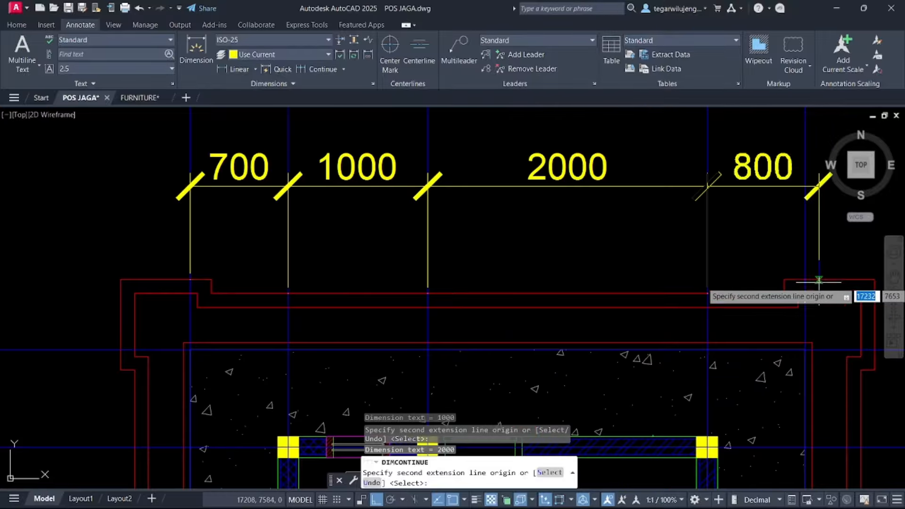
{"action": "left_click", "coordinate": [805, 279]}
{"action": "scroll", "coordinate": [745, 286], "scroll_direction": "down", "scroll_amount": 3}
{"action": "key", "text": "Escape"}
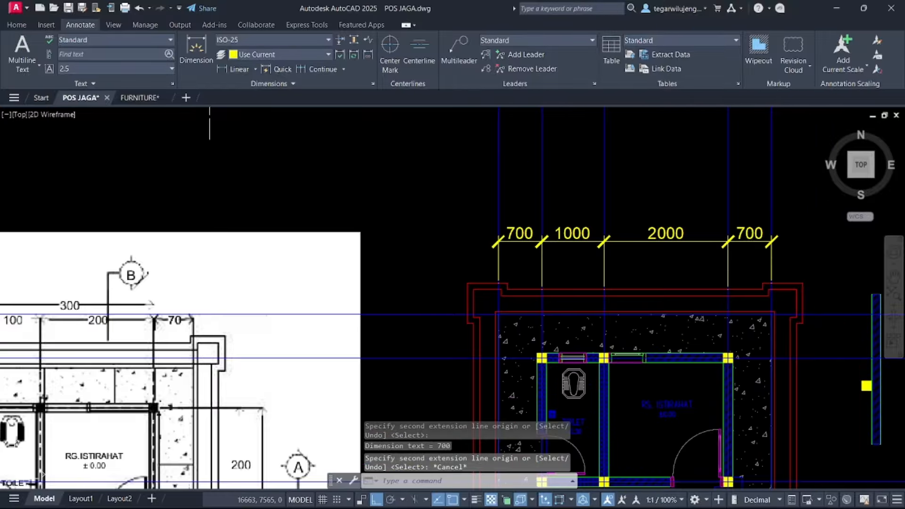
Add an overall width dimension between the outermost vertical construction lines, placed above the dimension chain
{"action": "left_click", "coordinate": [196, 50]}
{"action": "scroll", "coordinate": [531, 290], "scroll_direction": "up", "scroll_amount": 3}
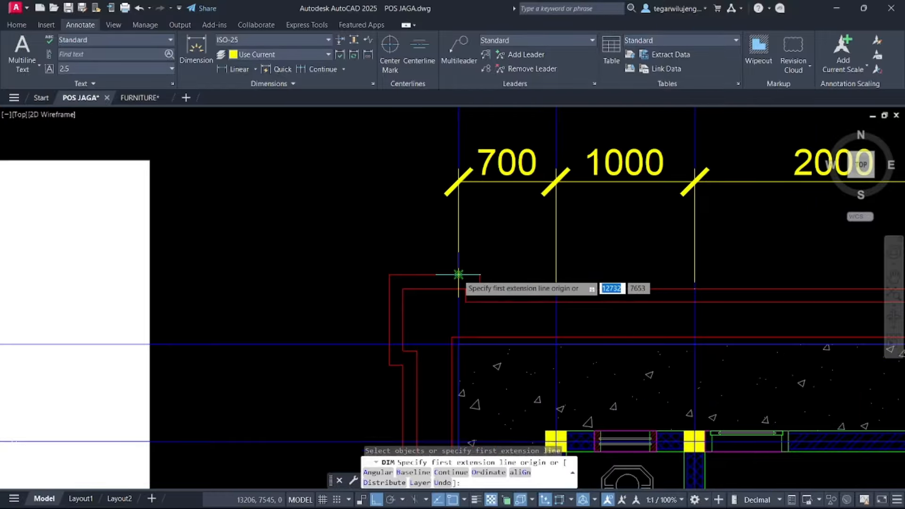
{"action": "left_click", "coordinate": [458, 274]}
{"action": "scroll", "coordinate": [460, 273], "scroll_direction": "down", "scroll_amount": 3}
{"action": "scroll", "coordinate": [601, 283], "scroll_direction": "up", "scroll_amount": 4}
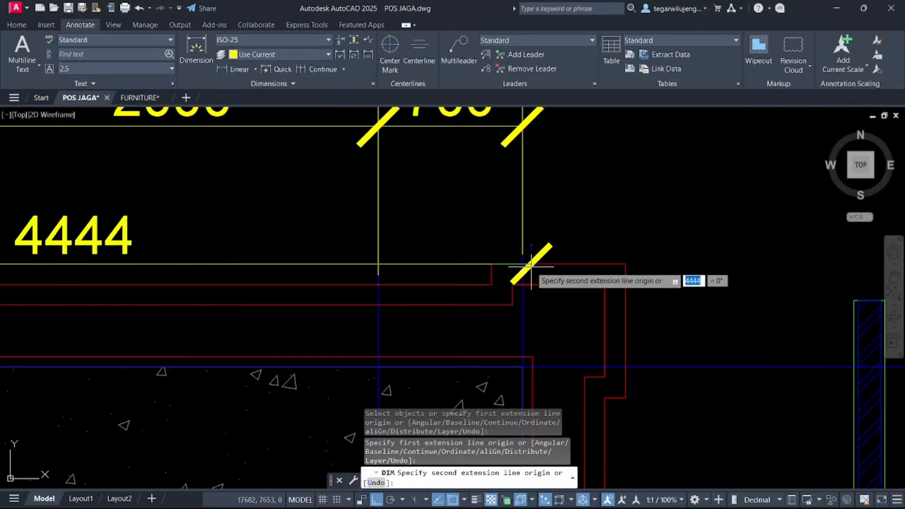
{"action": "left_click", "coordinate": [523, 265]}
{"action": "scroll", "coordinate": [521, 267], "scroll_direction": "down", "scroll_amount": 3}
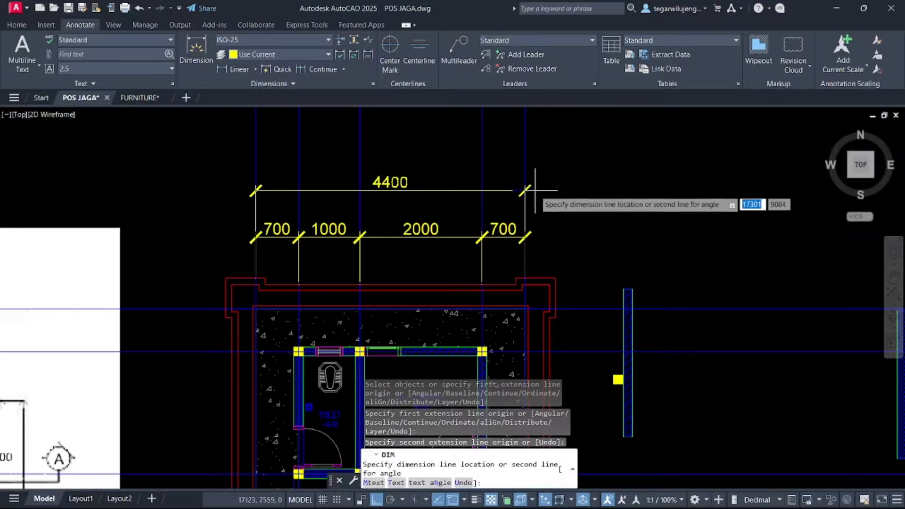
{"action": "left_click", "coordinate": [530, 198]}
{"action": "scroll", "coordinate": [573, 214], "scroll_direction": "down", "scroll_amount": 5}
{"action": "key", "text": "Escape"}
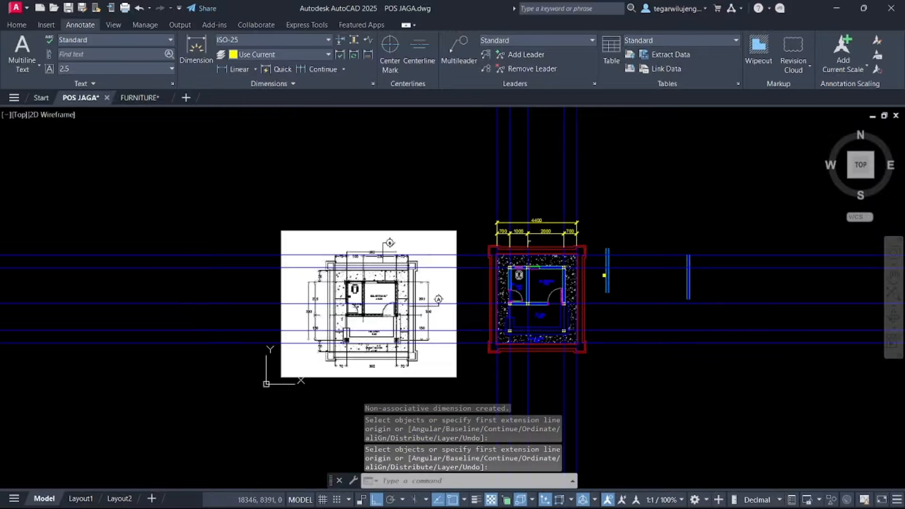
Mirror the dimensions above the plan, without the construction lines, about the plan's horizontal centerline, keeping the originals
{"action": "left_click", "coordinate": [479, 202]}
{"action": "left_click", "coordinate": [593, 239]}
{"action": "scroll", "coordinate": [575, 240], "scroll_direction": "up", "scroll_amount": 2}
{"action": "left_click", "coordinate": [568, 233]}
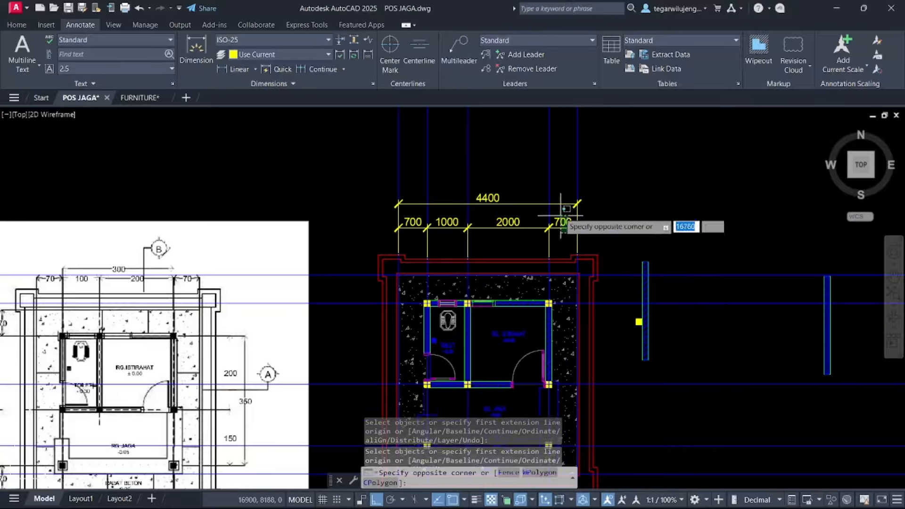
{"action": "left_click", "coordinate": [371, 168]}
{"action": "scroll", "coordinate": [538, 200], "scroll_direction": "down", "scroll_amount": 3}
{"action": "left_click", "coordinate": [547, 151], "text": "shift"}
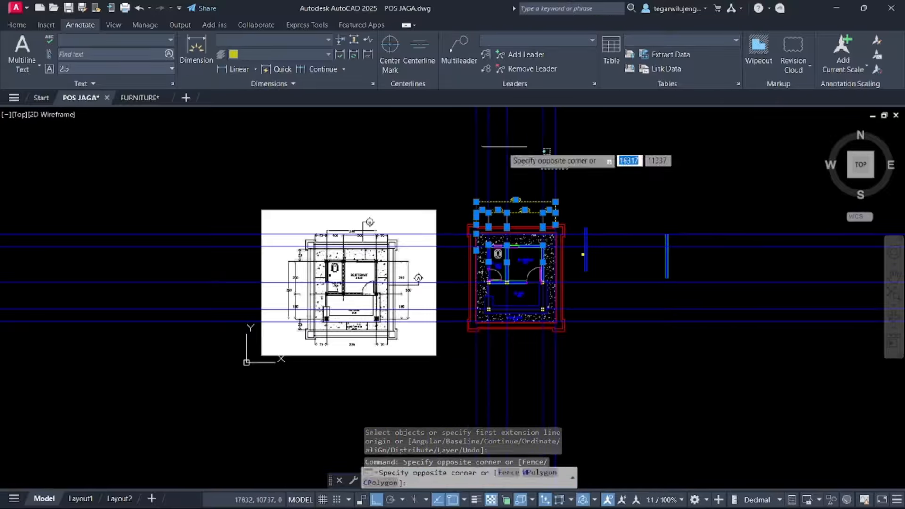
{"action": "left_click", "coordinate": [473, 155], "text": "shift"}
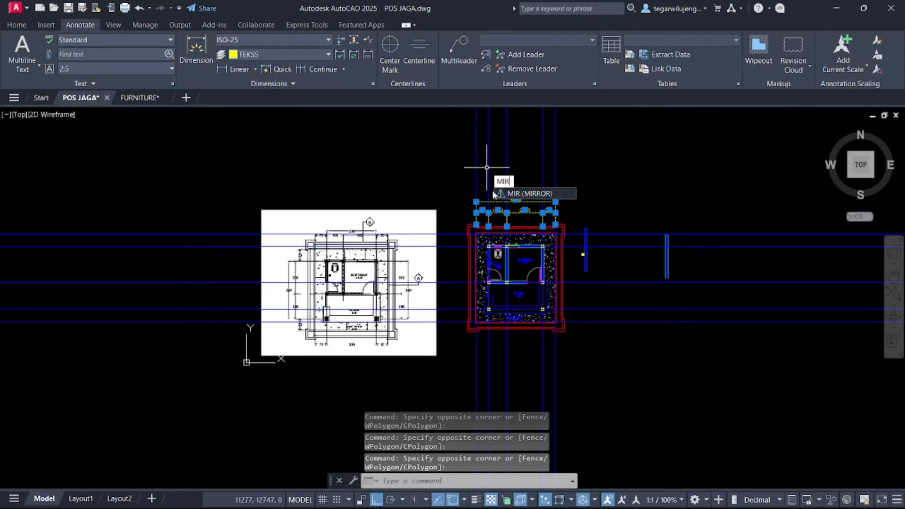
{"action": "key", "text": "Return"}
{"action": "scroll", "coordinate": [555, 288], "scroll_direction": "up", "scroll_amount": 5}
{"action": "left_click", "coordinate": [573, 249]}
{"action": "left_click", "coordinate": [625, 247]}
{"action": "key", "text": "Return"}
{"action": "scroll", "coordinate": [602, 142], "scroll_direction": "down", "scroll_amount": 4}
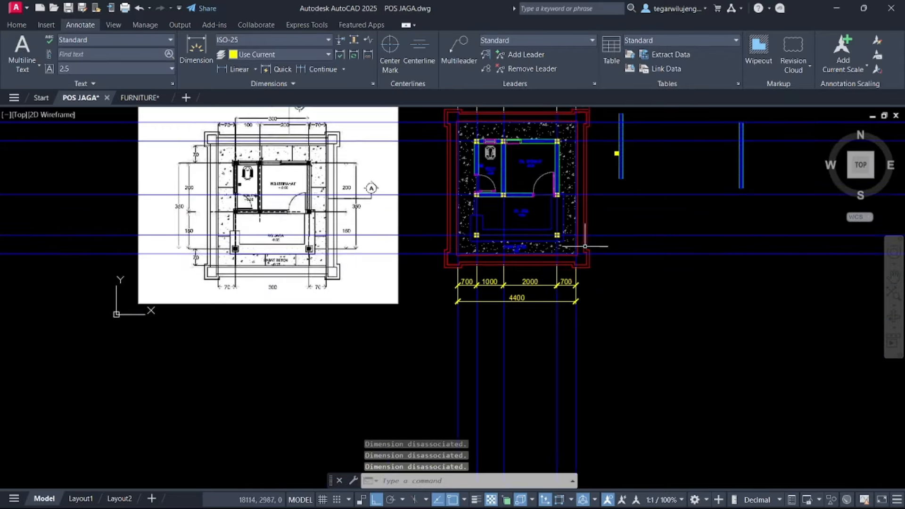
Move the reference drawing image horizontally farther away from the redrawn plan
{"action": "middle_click_drag", "start_coordinate": [584, 247], "coordinate": [614, 306]}
{"action": "key", "text": "Escape"}
{"action": "scroll", "coordinate": [595, 304], "scroll_direction": "down", "scroll_amount": 2}
{"action": "left_click_drag", "start_coordinate": [391, 210], "coordinate": [380, 191]}
{"action": "type", "text": "m"}
{"action": "key", "text": "Return"}
{"action": "left_click", "coordinate": [380, 191]}
{"action": "left_click", "coordinate": [235, 191]}
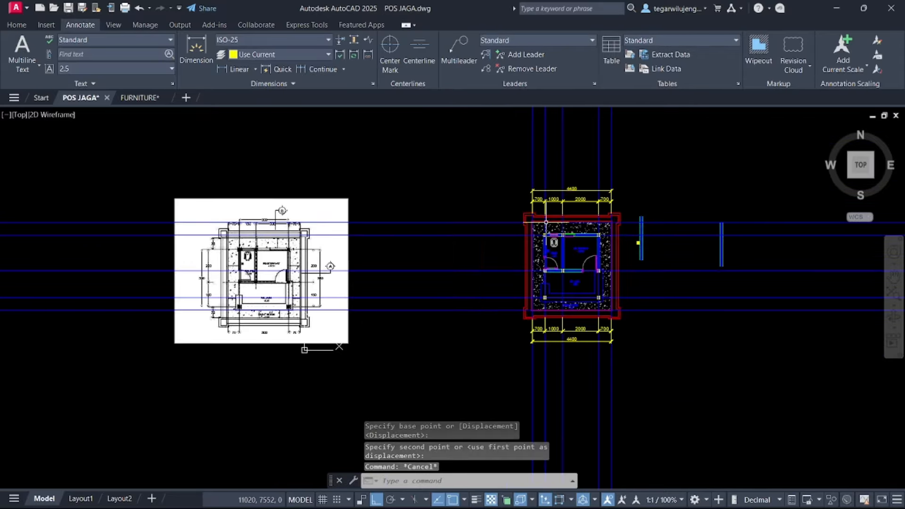
Move the two loose wall pieces horizontally farther away from the plan
{"action": "left_click_drag", "start_coordinate": [626, 186], "coordinate": [789, 313]}
{"action": "key", "text": "m"}
{"action": "key", "text": "Return"}
{"action": "left_click", "coordinate": [772, 312]}
{"action": "left_click", "coordinate": [864, 312]}
Dimension the spacing of the two uppermost horizontal construction lines on the plan's left side
{"action": "left_click", "coordinate": [196, 50]}
{"action": "scroll", "coordinate": [491, 203], "scroll_direction": "up", "scroll_amount": 2}
{"action": "left_click", "coordinate": [469, 202]}
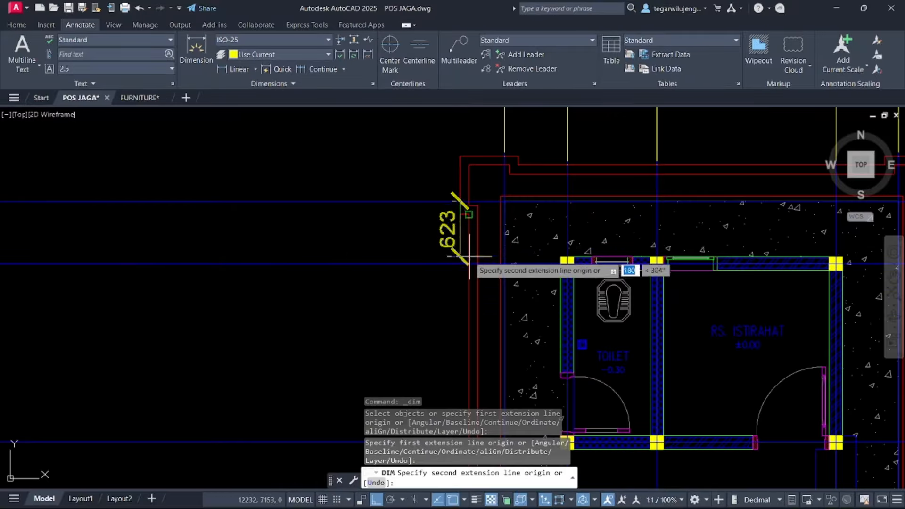
{"action": "left_click", "coordinate": [477, 262]}
{"action": "scroll", "coordinate": [377, 256], "scroll_direction": "down", "scroll_amount": 1}
{"action": "left_click", "coordinate": [394, 255]}
Continue the left-side dimension chain down through the remaining horizontal construction lines
{"action": "left_click", "coordinate": [317, 69]}
{"action": "middle_click_drag", "start_coordinate": [422, 252], "coordinate": [422, 175]}
{"action": "left_click", "coordinate": [443, 303]}
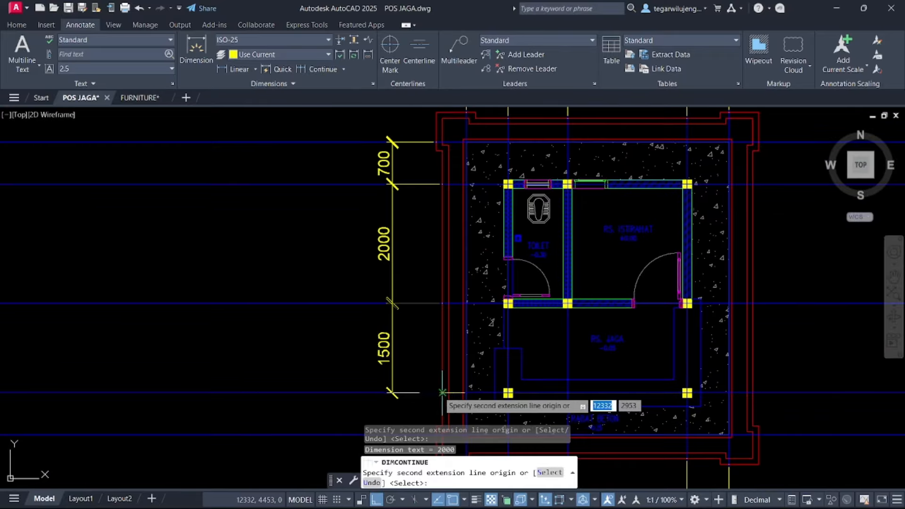
{"action": "left_click", "coordinate": [443, 393]}
{"action": "scroll", "coordinate": [453, 257], "scroll_direction": "up", "scroll_amount": 2}
{"action": "left_click", "coordinate": [459, 257]}
{"action": "key", "text": "Escape"}
Add an overall height dimension between the outermost horizontal construction lines, placed outside the left-side chain
{"action": "left_click", "coordinate": [196, 50]}
{"action": "left_click", "coordinate": [458, 257]}
{"action": "middle_click_drag", "start_coordinate": [459, 310], "coordinate": [465, 392]}
{"action": "scroll", "coordinate": [456, 187], "scroll_direction": "up", "scroll_amount": 5}
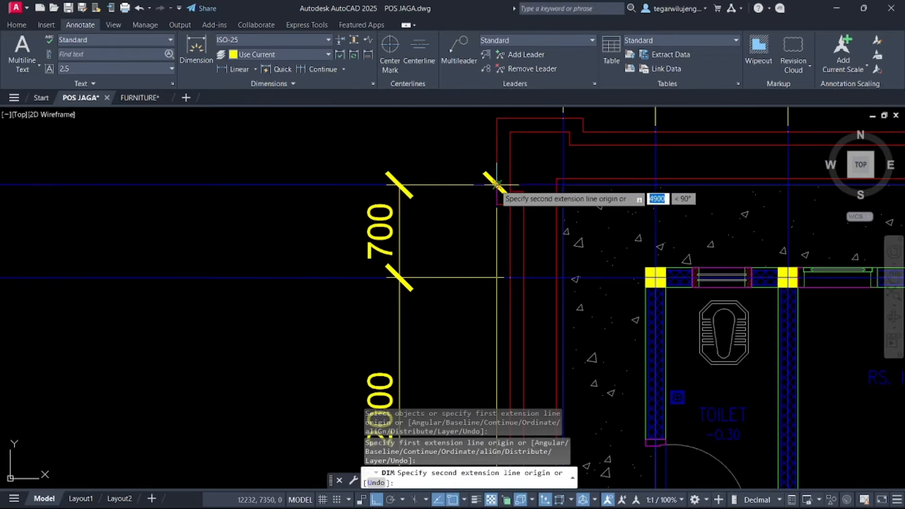
{"action": "left_click", "coordinate": [495, 186]}
{"action": "scroll", "coordinate": [357, 177], "scroll_direction": "down", "scroll_amount": 5}
{"action": "left_click", "coordinate": [336, 179]}
{"action": "key", "text": "Escape"}
Mirror the left-side dimensions, without the construction lines, about the plan's vertical centerline, keeping the originals
{"action": "left_click_drag", "start_coordinate": [384, 367], "coordinate": [306, 139]}
{"action": "left_click", "coordinate": [249, 395]}
{"action": "left_click", "coordinate": [200, 160], "text": "shift"}
{"action": "type", "text": "mi"}
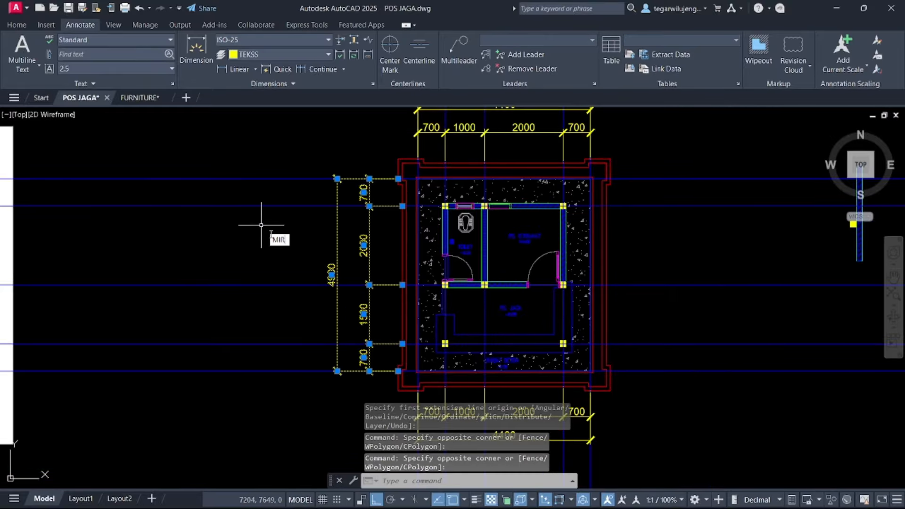
{"action": "middle_click_drag", "start_coordinate": [505, 387], "coordinate": [475, 314]}
{"action": "left_click", "coordinate": [476, 315]}
{"action": "left_click", "coordinate": [474, 405]}
{"action": "key", "text": "Return"}
Erase all vertical and horizontal construction lines together with the loose wall piece nearer to the plan
{"action": "scroll", "coordinate": [492, 386], "scroll_direction": "down", "scroll_amount": 2}
{"action": "left_click", "coordinate": [728, 395]}
{"action": "left_click", "coordinate": [615, 186]}
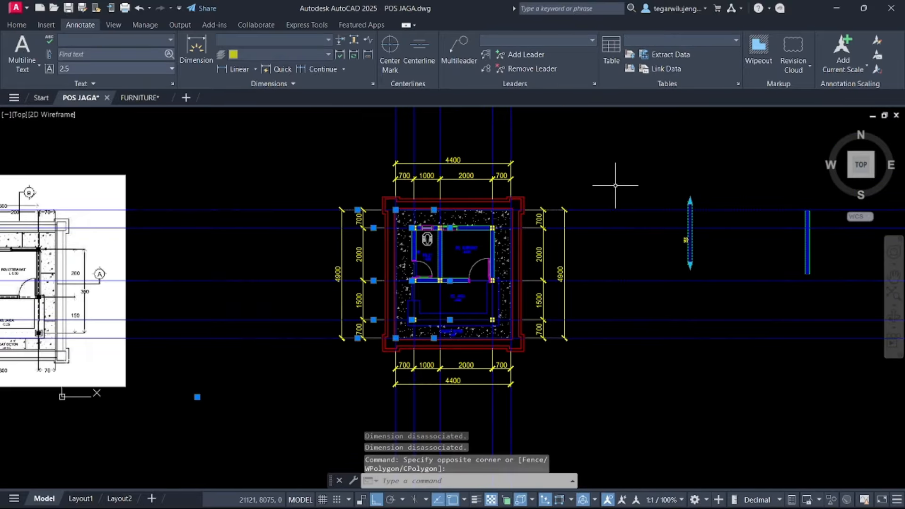
{"action": "middle_click_drag", "start_coordinate": [533, 186], "coordinate": [539, 274]}
{"action": "left_click", "coordinate": [526, 185]}
{"action": "left_click", "coordinate": [337, 143]}
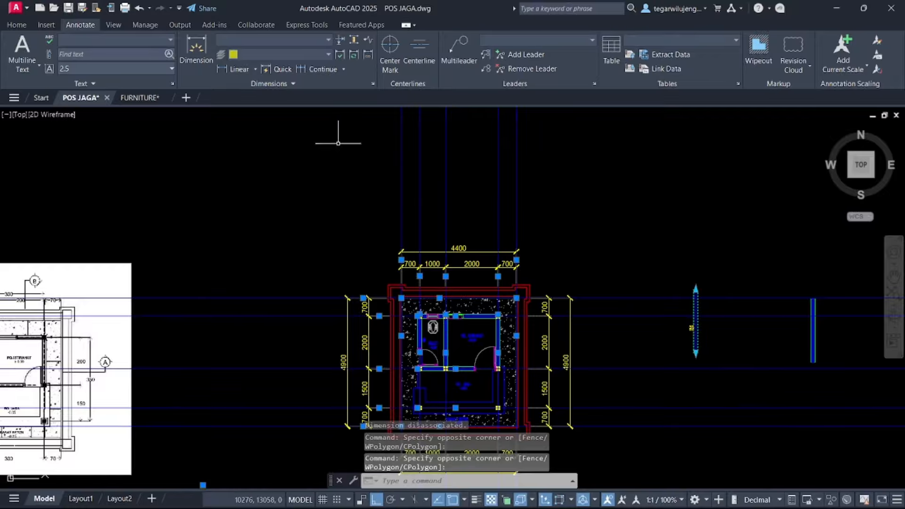
{"action": "key", "text": "Delete"}
Examine the dimension placement around the plan, comparing the gaps of the left-side chain with the other sides
{"action": "scroll", "coordinate": [454, 254], "scroll_direction": "down", "scroll_amount": 2}
{"action": "middle_click_drag", "start_coordinate": [457, 262], "coordinate": [463, 222]}
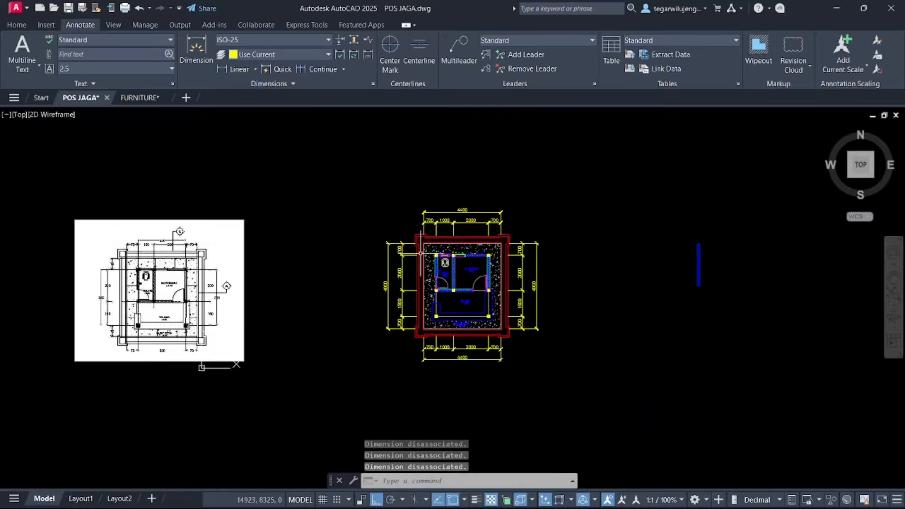
{"action": "scroll", "coordinate": [421, 253], "scroll_direction": "up", "scroll_amount": 3}
{"action": "middle_click_drag", "start_coordinate": [381, 243], "coordinate": [413, 173]}
{"action": "middle_click_drag", "start_coordinate": [408, 220], "coordinate": [455, 254]}
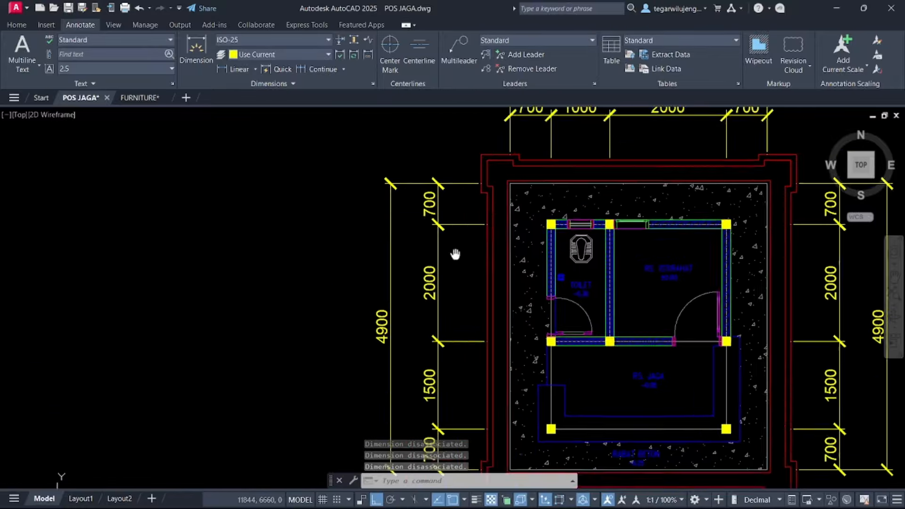
{"action": "scroll", "coordinate": [433, 243], "scroll_direction": "down", "scroll_amount": 4}
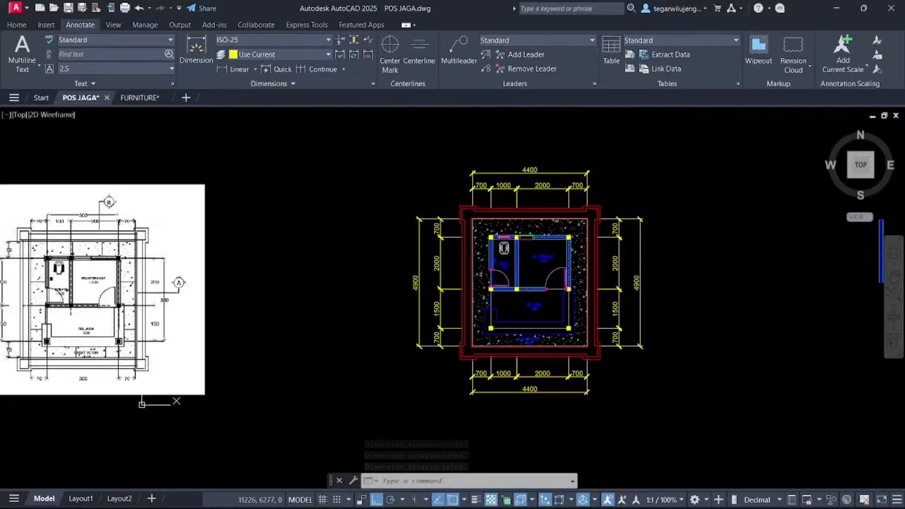
{"action": "scroll", "coordinate": [449, 258], "scroll_direction": "up", "scroll_amount": 4}
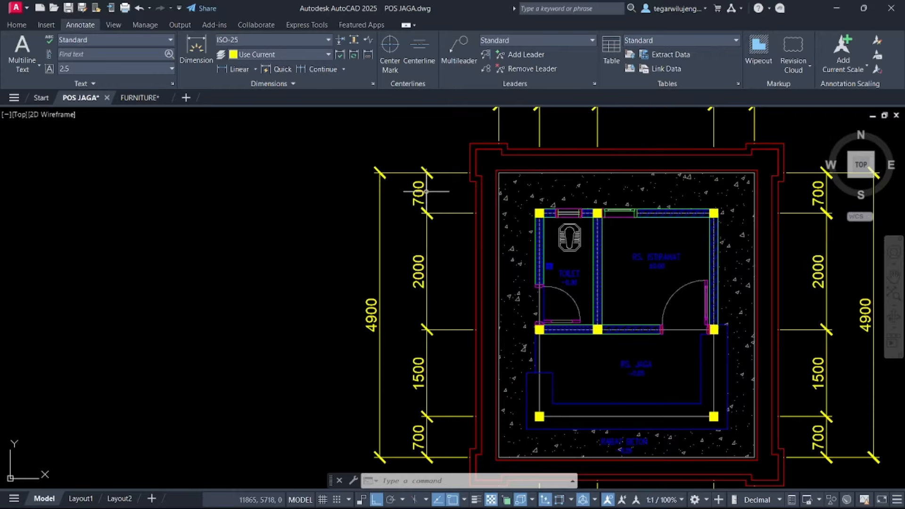
{"action": "left_click", "coordinate": [426, 192]}
{"action": "scroll", "coordinate": [427, 194], "scroll_direction": "up", "scroll_amount": 4}
{"action": "scroll", "coordinate": [405, 188], "scroll_direction": "down", "scroll_amount": 4}
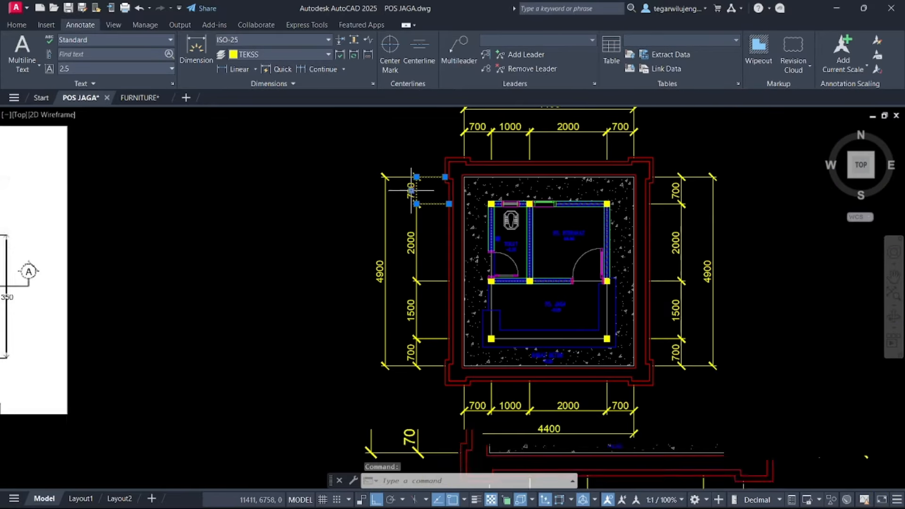
{"action": "key", "text": "Escape"}
Stretch the left-side dimension chain and its overall dimension horizontally closer to the plan's outer wall
{"action": "left_click", "coordinate": [429, 371]}
{"action": "left_click", "coordinate": [358, 176]}
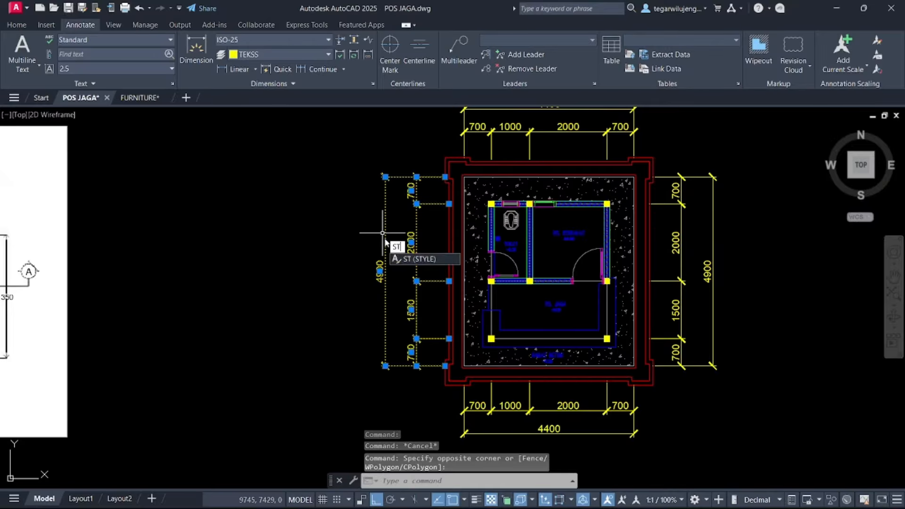
{"action": "type", "text": "STEC"}
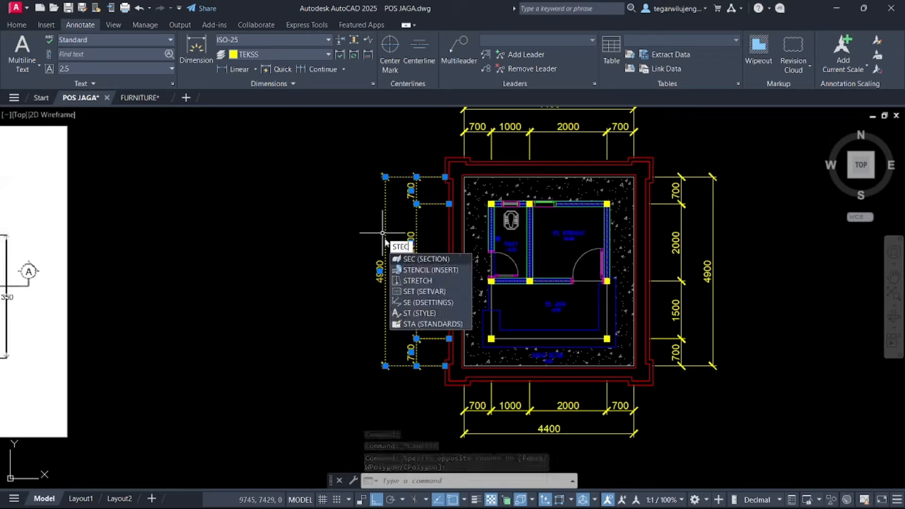
{"action": "left_click", "coordinate": [422, 281]}
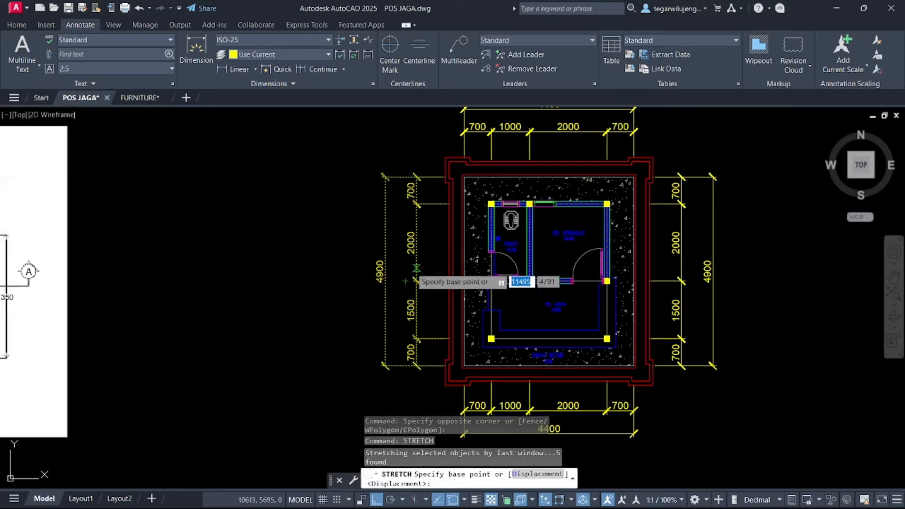
{"action": "left_click", "coordinate": [417, 268]}
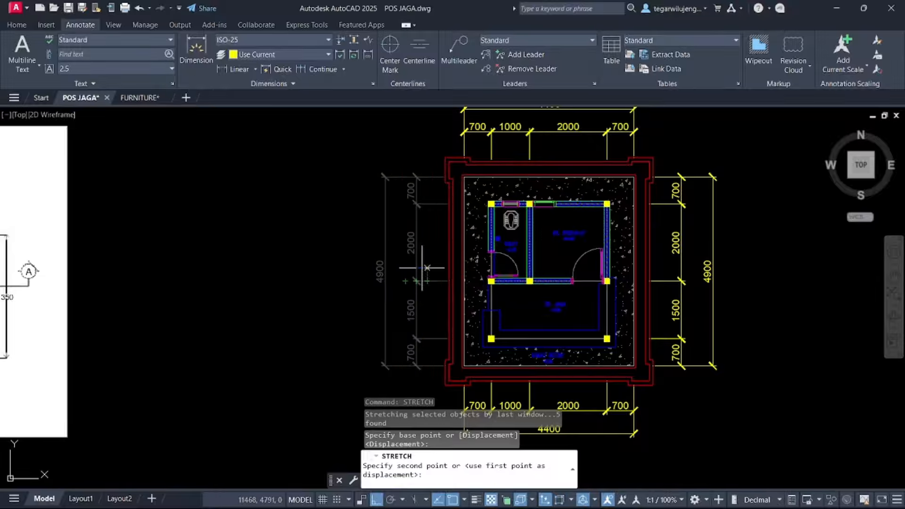
{"action": "left_click", "coordinate": [427, 268]}
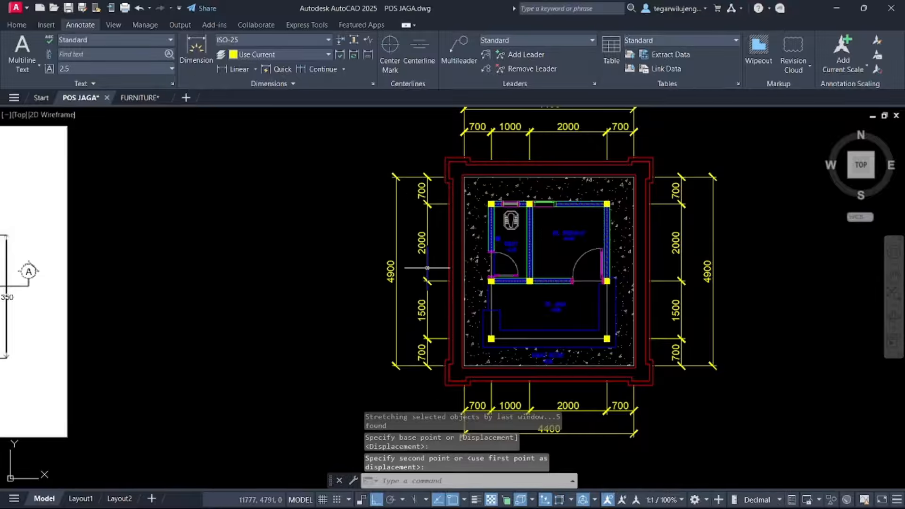
Move the left-side overall dimension closer to the left-side dimension chain by about 390
{"action": "left_click", "coordinate": [394, 267]}
{"action": "left_click", "coordinate": [391, 271]}
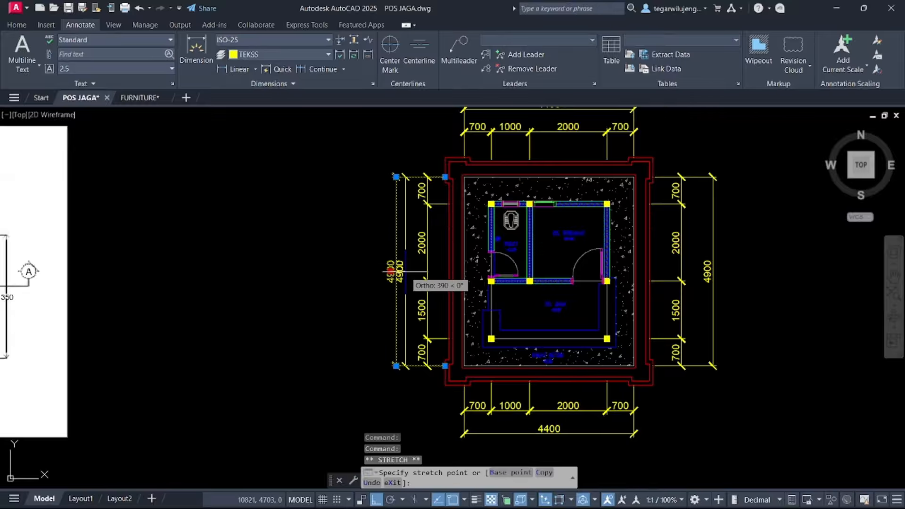
{"action": "left_click", "coordinate": [405, 272]}
{"action": "scroll", "coordinate": [397, 280], "scroll_direction": "down", "scroll_amount": 2}
{"action": "key", "text": "Escape"}
Erase the dimension chain and overall dimension on the plan's right side
{"action": "left_click", "coordinate": [555, 318]}
{"action": "left_click", "coordinate": [518, 225]}
{"action": "key", "text": "Delete"}
{"action": "scroll", "coordinate": [413, 325], "scroll_direction": "up", "scroll_amount": 2}
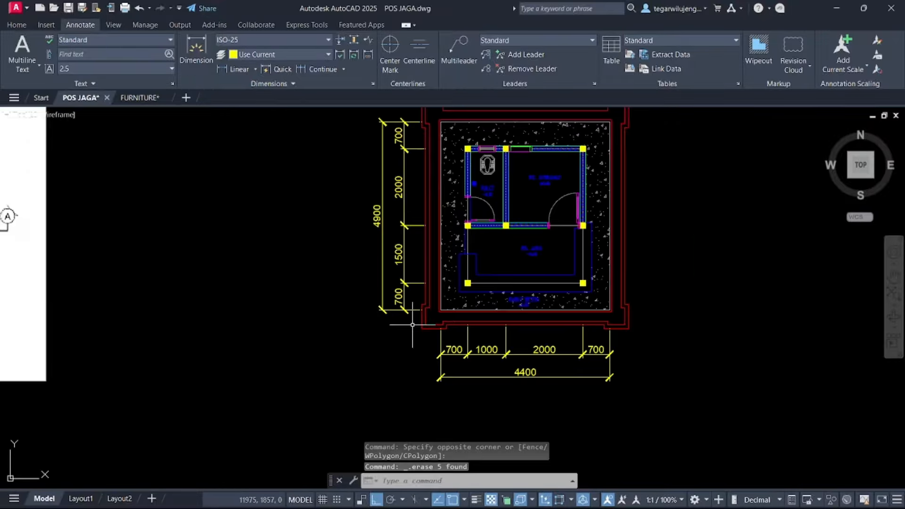
Mirror the left-side dimensions about the plan's vertical centerline, keeping the originals
{"action": "left_click", "coordinate": [412, 325]}
{"action": "middle_click_drag", "start_coordinate": [327, 113], "coordinate": [332, 160]}
{"action": "left_click", "coordinate": [330, 159]}
{"action": "type", "text": "mi"}
{"action": "key", "text": "space"}
{"action": "left_click", "coordinate": [529, 153]}
{"action": "middle_click_drag", "start_coordinate": [529, 135], "coordinate": [518, 158]}
{"action": "left_click", "coordinate": [525, 136]}
{"action": "key", "text": "space"}
Stretch the dimension chain and overall dimension above the plan vertically closer to the outer wall
{"action": "left_click", "coordinate": [629, 213]}
{"action": "left_click", "coordinate": [415, 168]}
{"action": "type", "text": "stre"}
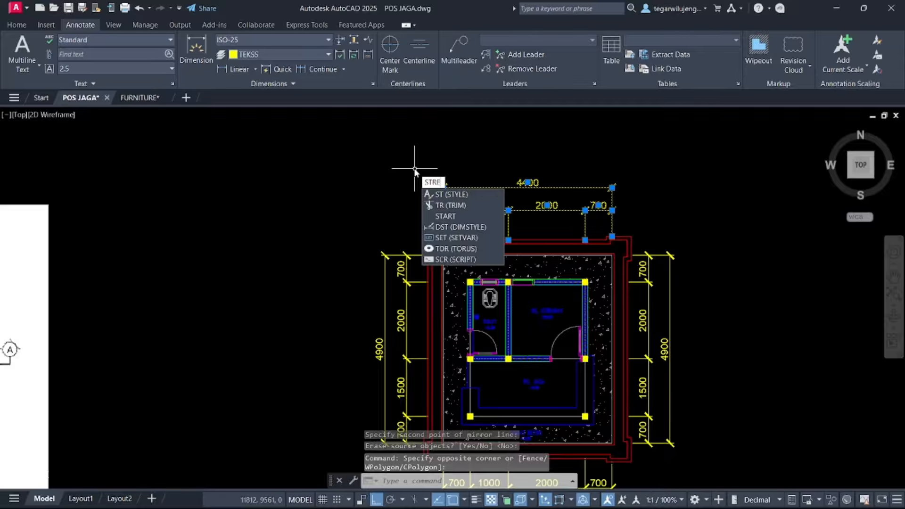
{"action": "key", "text": "space"}
{"action": "scroll", "coordinate": [517, 210], "scroll_direction": "up", "scroll_amount": 4}
{"action": "left_click", "coordinate": [535, 206]}
{"action": "left_click", "coordinate": [536, 227]}
Move the overall dimension above the plan down closer to its dimension chain
{"action": "left_click", "coordinate": [530, 179]}
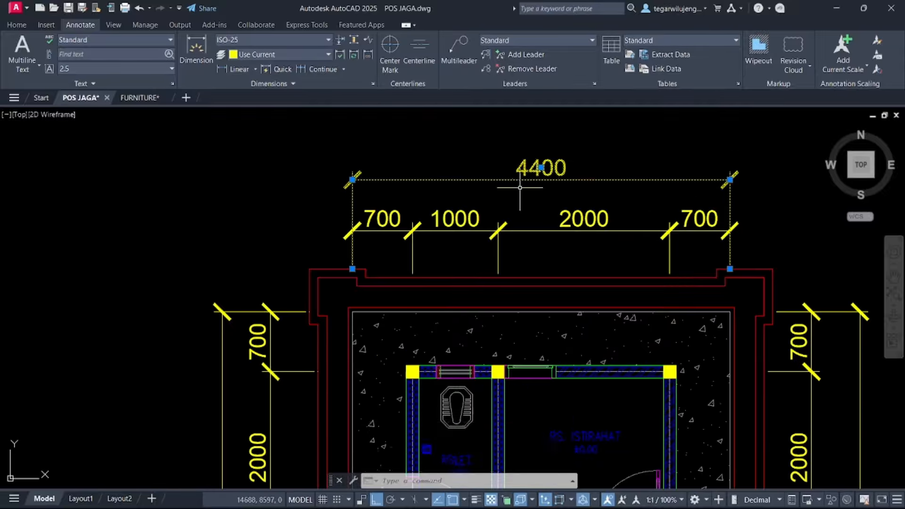
{"action": "left_click", "coordinate": [541, 167]}
{"action": "left_click", "coordinate": [541, 178]}
{"action": "scroll", "coordinate": [521, 219], "scroll_direction": "down", "scroll_amount": 4}
{"action": "key", "text": "Escape"}
Erase the dimension chain and overall dimension below the plan
{"action": "left_click", "coordinate": [651, 391]}
{"action": "mouse_move", "coordinate": [536, 330]}
{"action": "middle_mouse_down"}
{"action": "mouse_move", "coordinate": [521, 183]}
{"action": "mouse_move", "coordinate": [571, 253]}
{"action": "middle_mouse_up"}
{"action": "left_click", "coordinate": [415, 327]}
{"action": "key", "text": "Delete"}
Mirror the dimensions above the plan about its horizontal centerline, keeping the originals
{"action": "left_click", "coordinate": [641, 174]}
{"action": "left_click", "coordinate": [415, 129]}
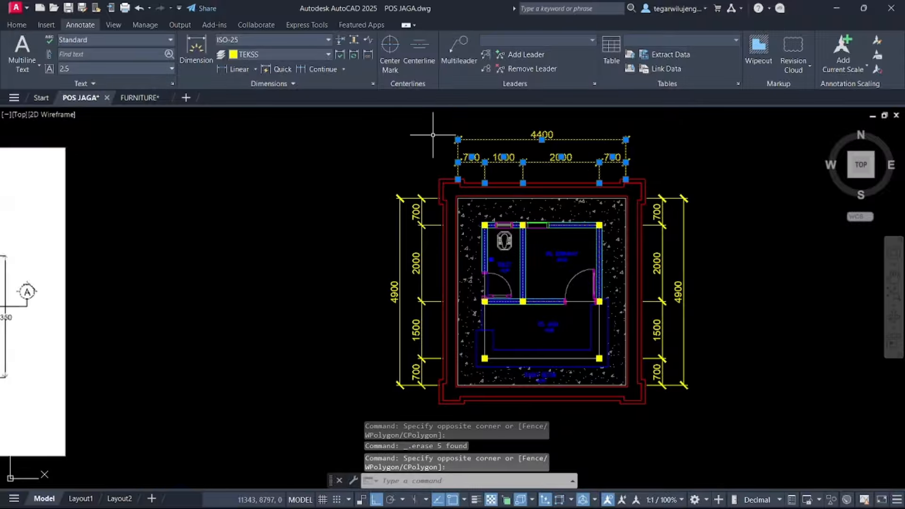
{"action": "type", "text": "MIR"}
{"action": "key", "text": "Return"}
{"action": "left_click", "coordinate": [681, 292]}
{"action": "left_click", "coordinate": [761, 286]}
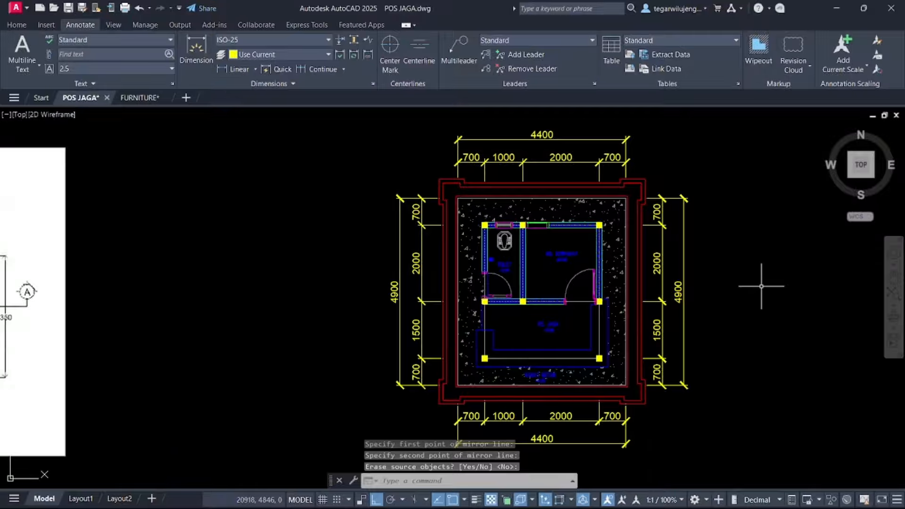
{"action": "key", "text": "Return"}
Create a new layer named GARIS POTONG and set its color to red
{"action": "middle_click_drag", "start_coordinate": [690, 253], "coordinate": [673, 237]}
{"action": "scroll", "coordinate": [668, 202], "scroll_direction": "down", "scroll_amount": 4}
{"action": "middle_click_drag", "start_coordinate": [668, 201], "coordinate": [625, 182]}
{"action": "key", "text": "Escape"}
{"action": "mouse_move", "coordinate": [530, 194]}
{"action": "middle_mouse_down"}
{"action": "mouse_move", "coordinate": [460, 149]}
{"action": "mouse_move", "coordinate": [483, 241]}
{"action": "middle_mouse_up"}
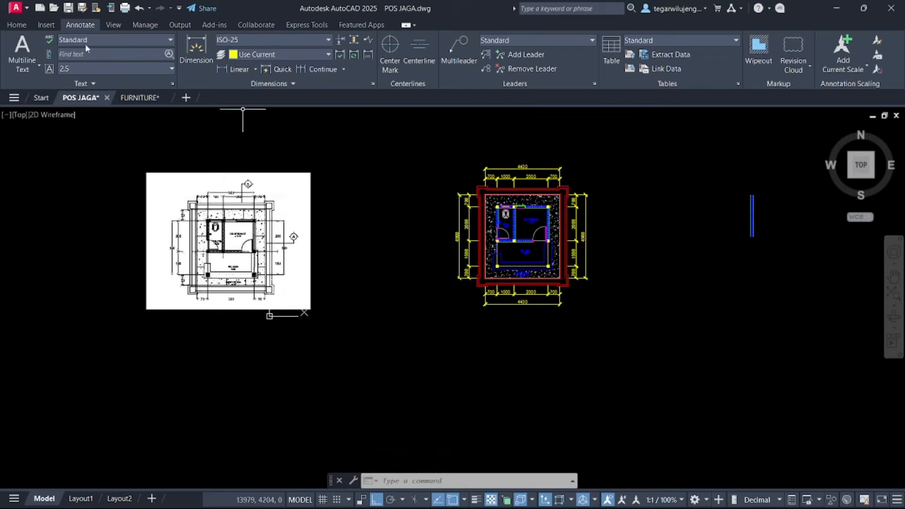
{"action": "left_click", "coordinate": [12, 25]}
{"action": "left_click", "coordinate": [430, 40]}
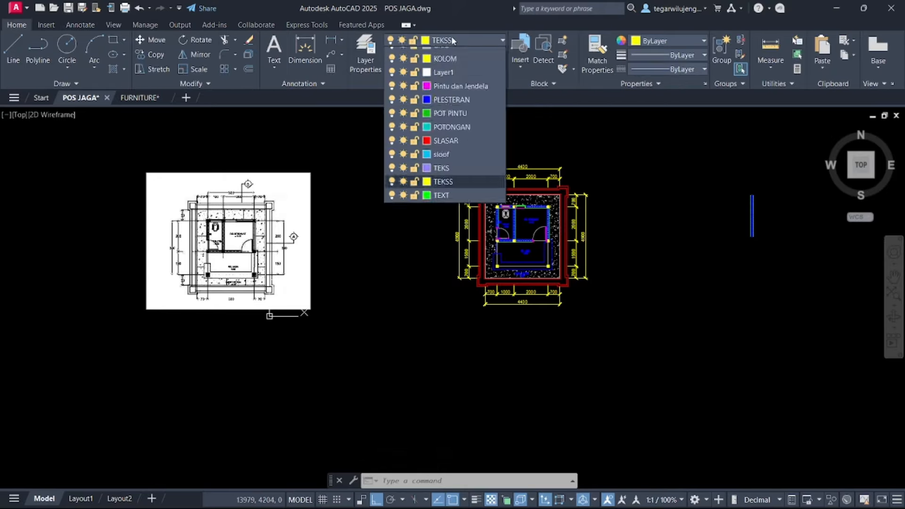
{"action": "left_click", "coordinate": [374, 47]}
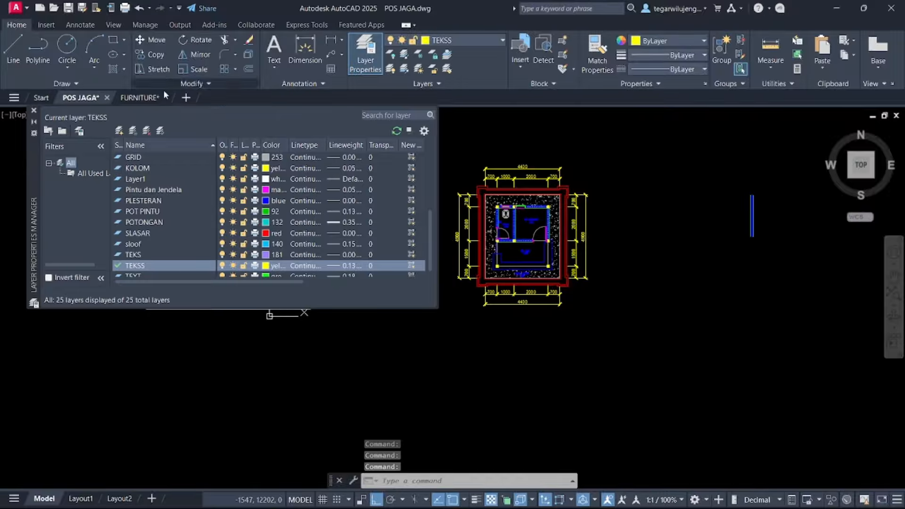
{"action": "left_click", "coordinate": [119, 132]}
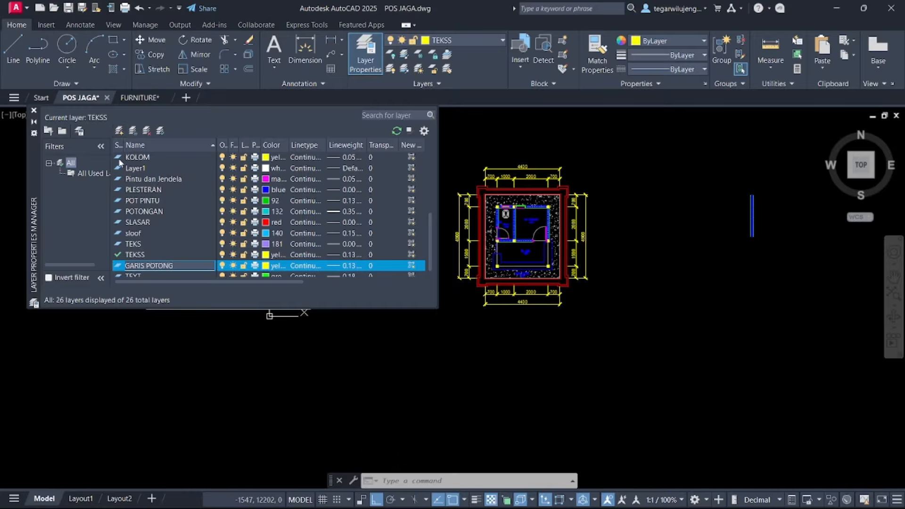
{"action": "left_click", "coordinate": [266, 267]}
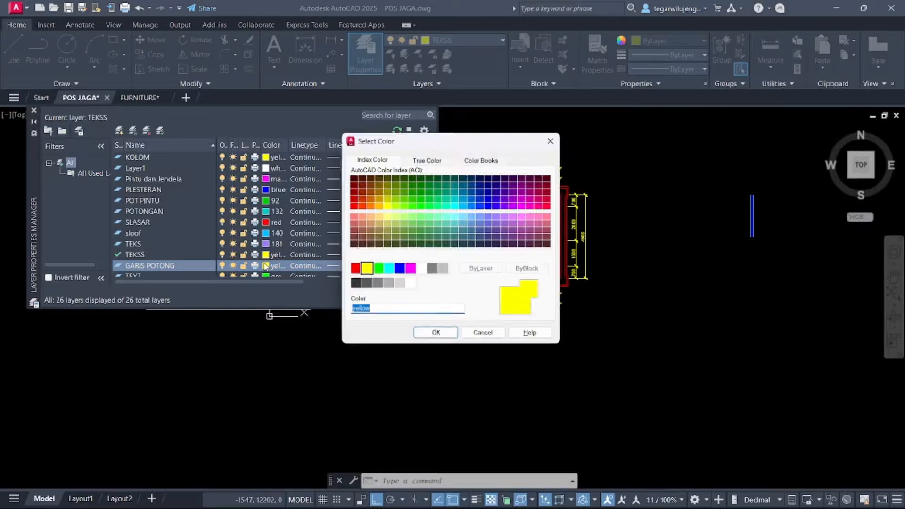
{"action": "left_click", "coordinate": [353, 270]}
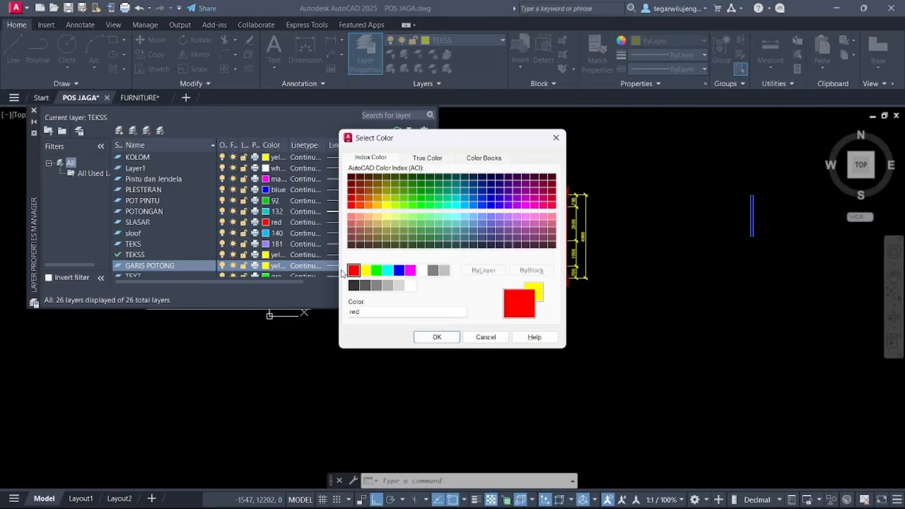
{"action": "left_click", "coordinate": [438, 337]}
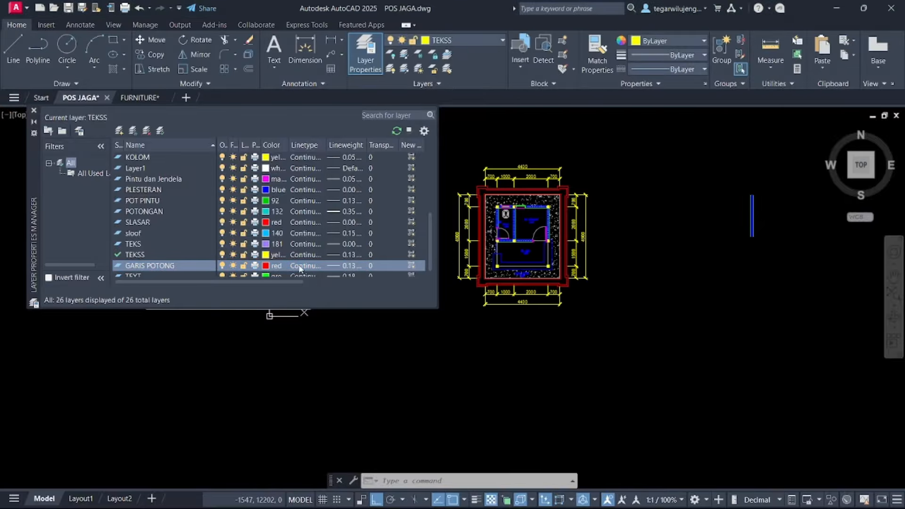
Load the ACAD_ISO04W100 linetype and assign the DASHDOT linetype to the GARIS POTONG layer
{"action": "left_click", "coordinate": [299, 267]}
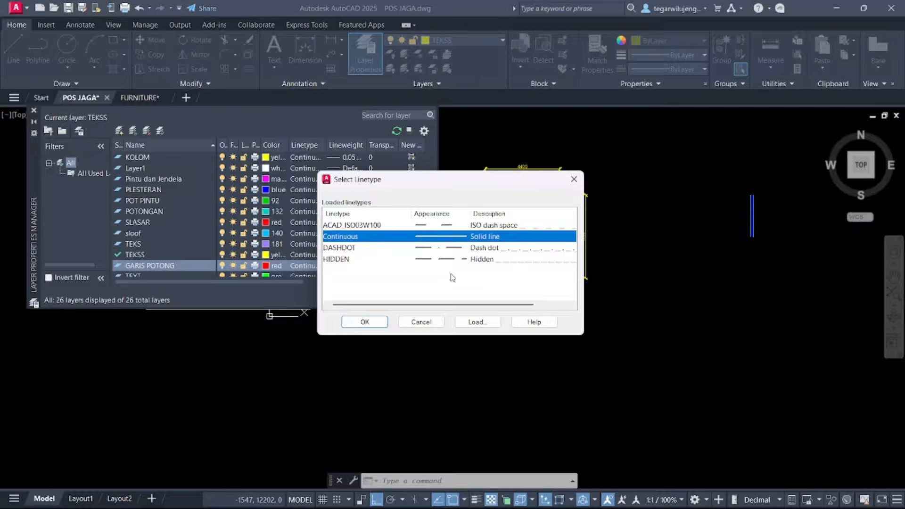
{"action": "scroll", "coordinate": [382, 263], "scroll_direction": "right", "scroll_amount": 1}
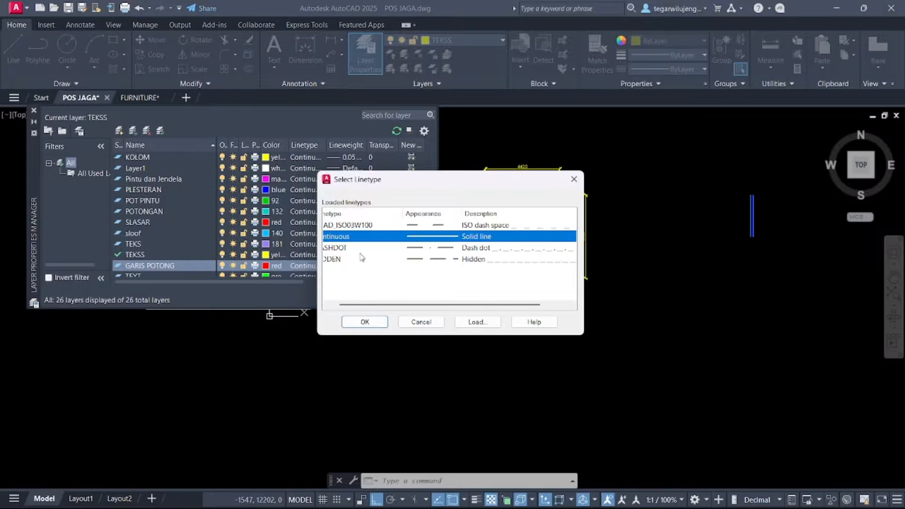
{"action": "left_click", "coordinate": [477, 322]}
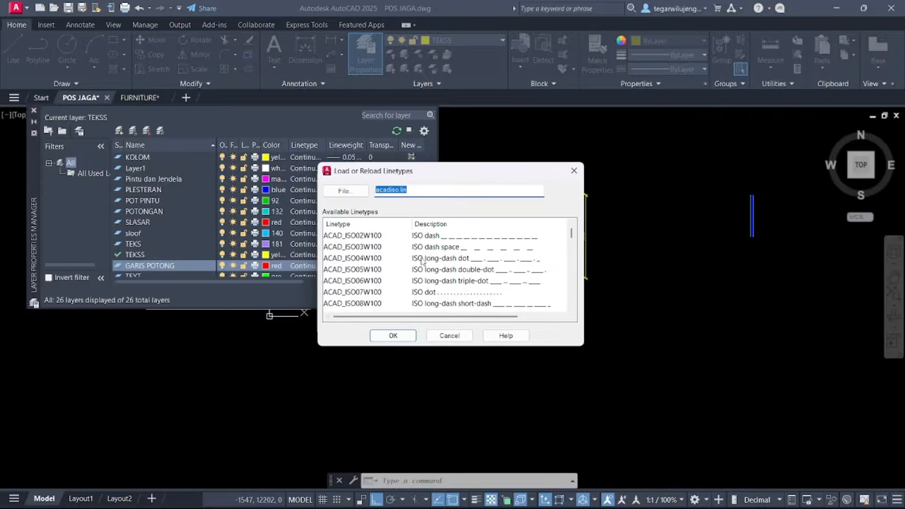
{"action": "left_click", "coordinate": [461, 260]}
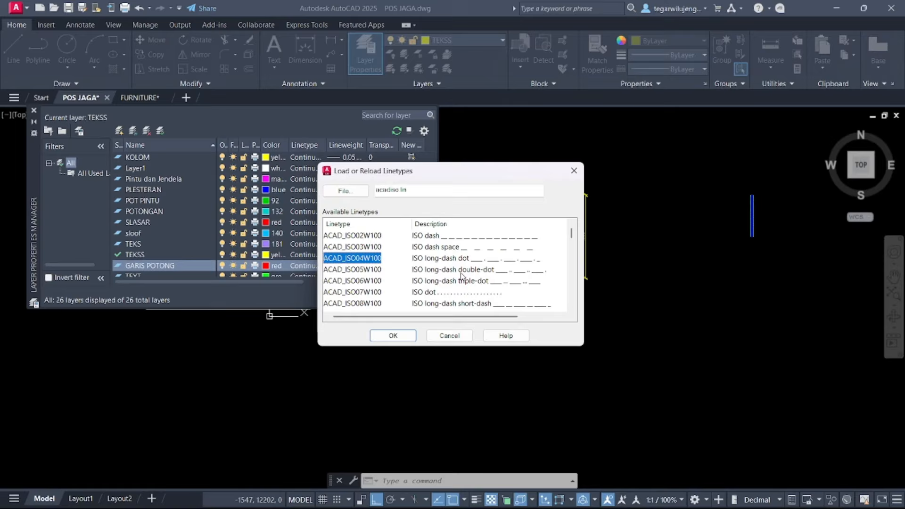
{"action": "left_click", "coordinate": [403, 334]}
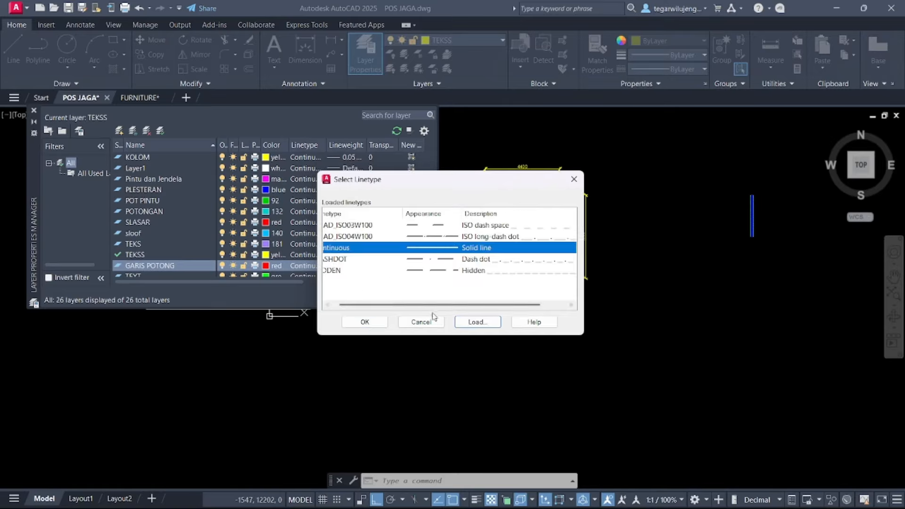
{"action": "left_click_drag", "start_coordinate": [424, 306], "coordinate": [362, 296]}
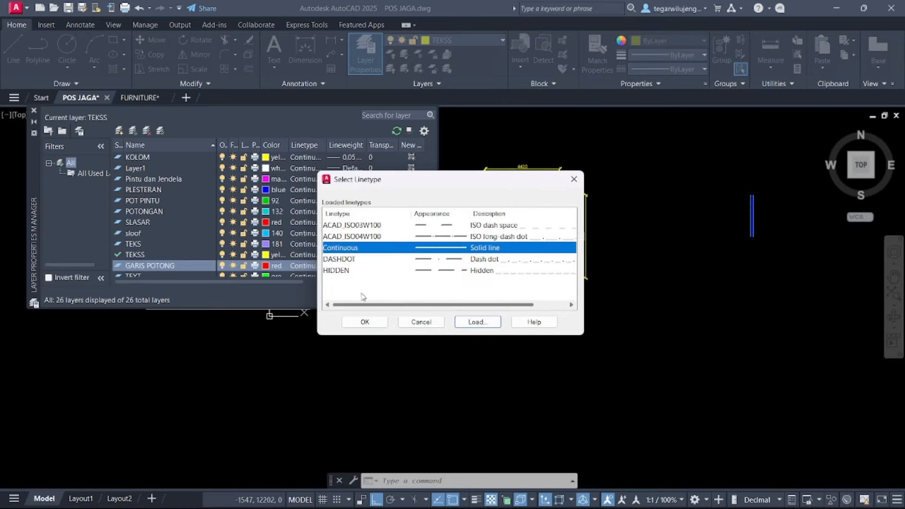
{"action": "double_click", "coordinate": [344, 263]}
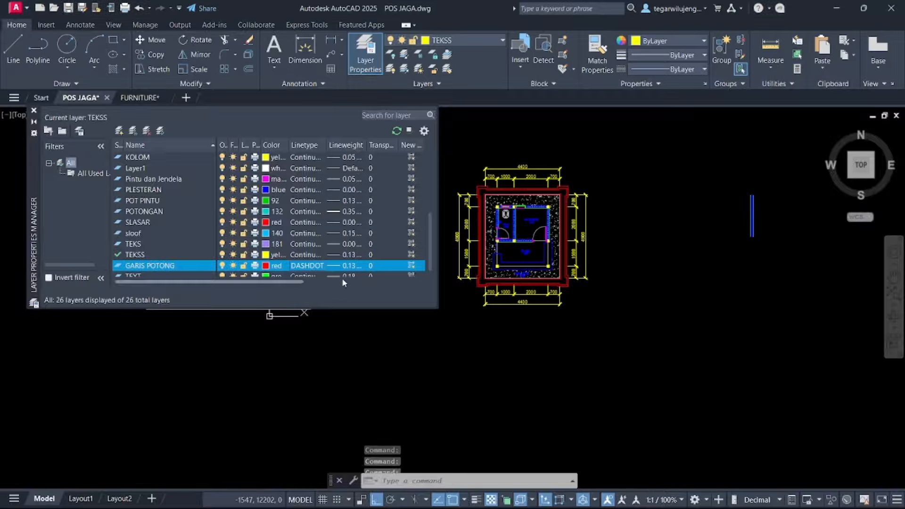
Set the GARIS POTONG layer's lineweight to 0.30 mm and close the layer manager
{"action": "left_click", "coordinate": [344, 267]}
{"action": "scroll", "coordinate": [425, 245], "scroll_direction": "down", "scroll_amount": 2}
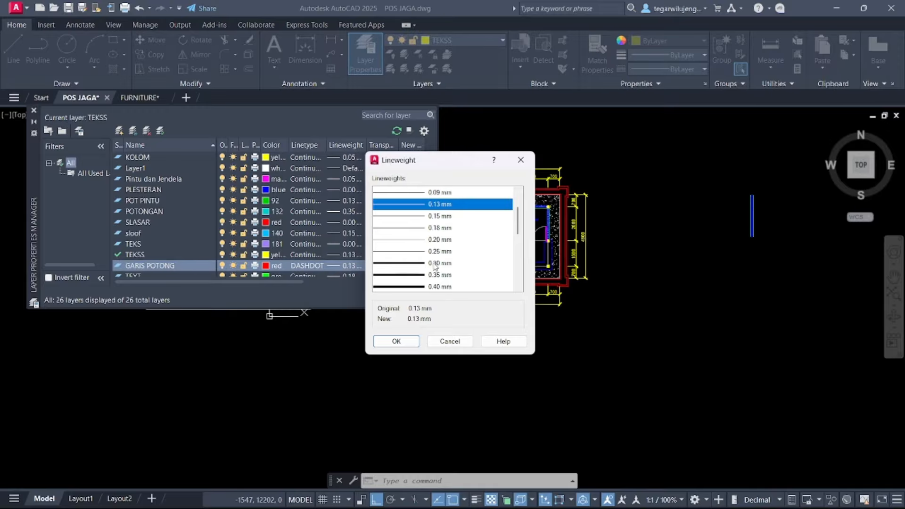
{"action": "left_click", "coordinate": [424, 263]}
{"action": "left_click", "coordinate": [396, 342]}
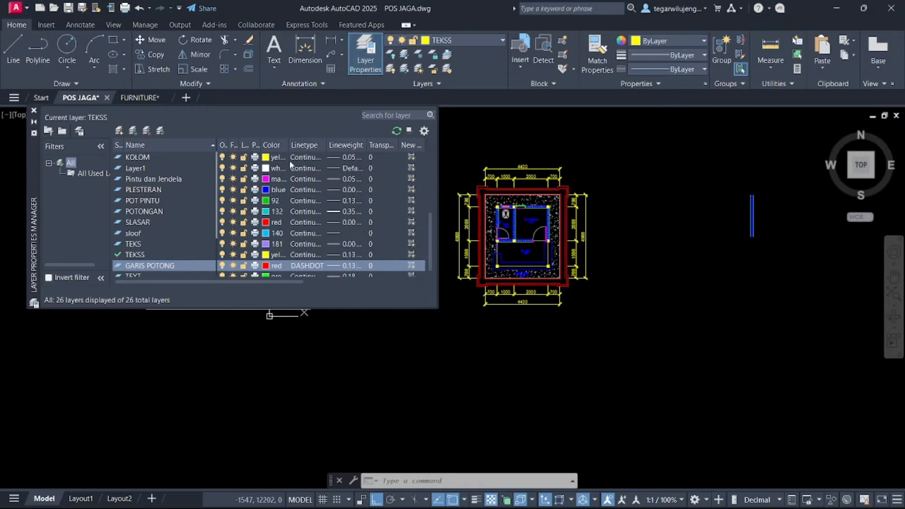
{"action": "left_click", "coordinate": [366, 55]}
Draw a vertical section line through the plan's larger room, from above the upper overall dimension to below the lower one
{"action": "scroll", "coordinate": [441, 153], "scroll_direction": "down", "scroll_amount": 2}
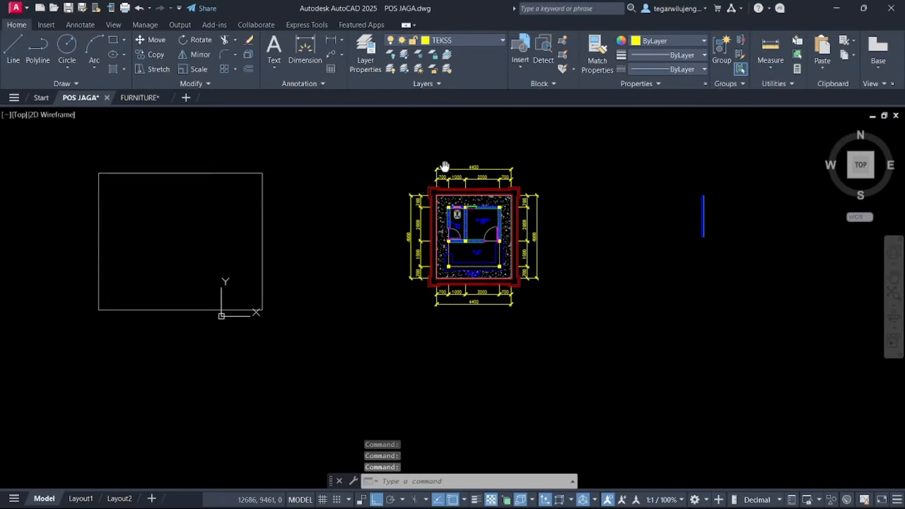
{"action": "scroll", "coordinate": [209, 233], "scroll_direction": "up", "scroll_amount": 6}
{"action": "scroll", "coordinate": [168, 205], "scroll_direction": "down", "scroll_amount": 2}
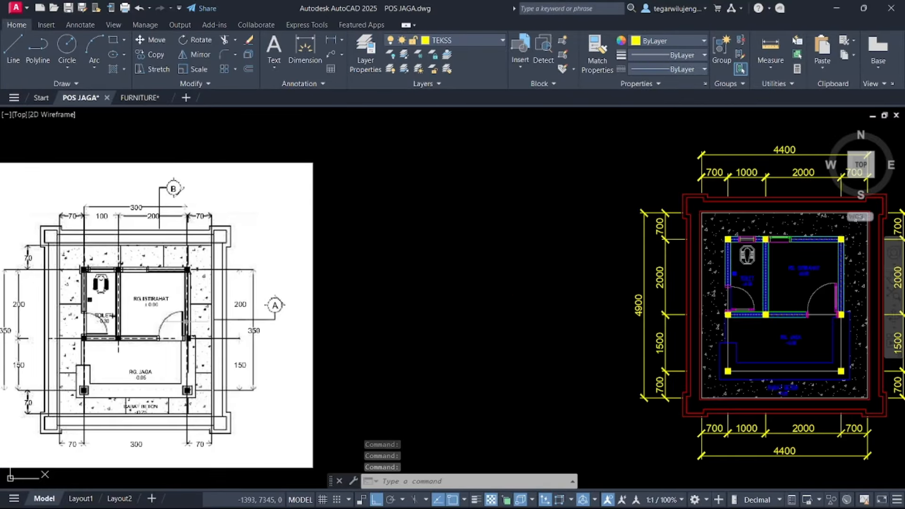
{"action": "scroll", "coordinate": [87, 240], "scroll_direction": "down", "scroll_amount": 2}
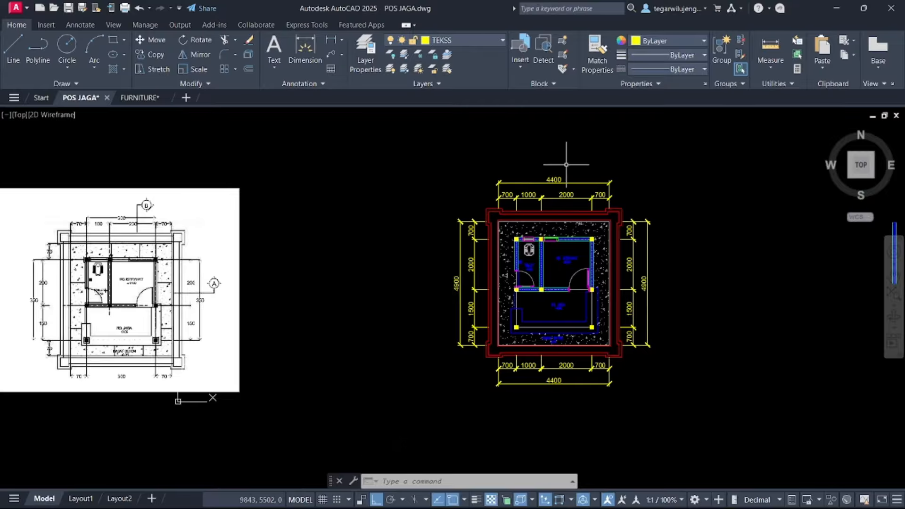
{"action": "key", "text": "Return"}
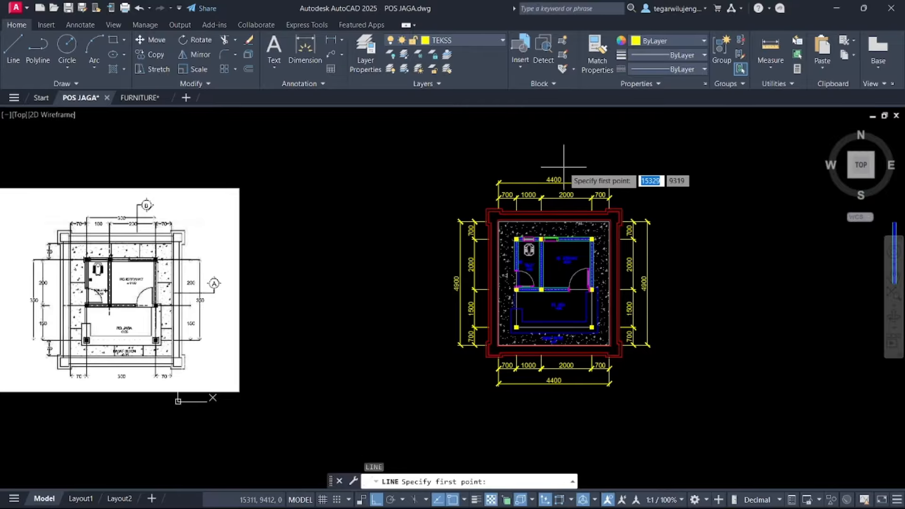
{"action": "left_click", "coordinate": [565, 167]}
{"action": "middle_click_drag", "start_coordinate": [550, 325], "coordinate": [540, 277]}
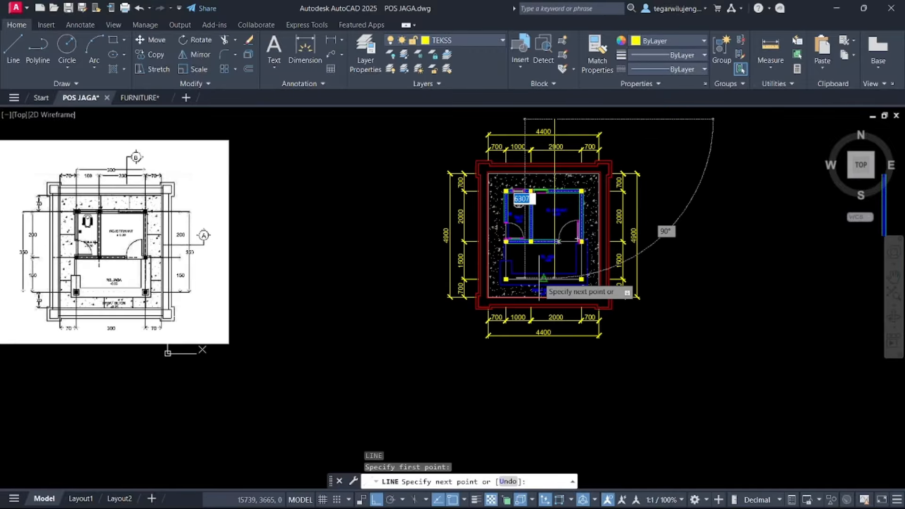
{"action": "key", "text": "F8"}
{"action": "key", "text": "F8"}
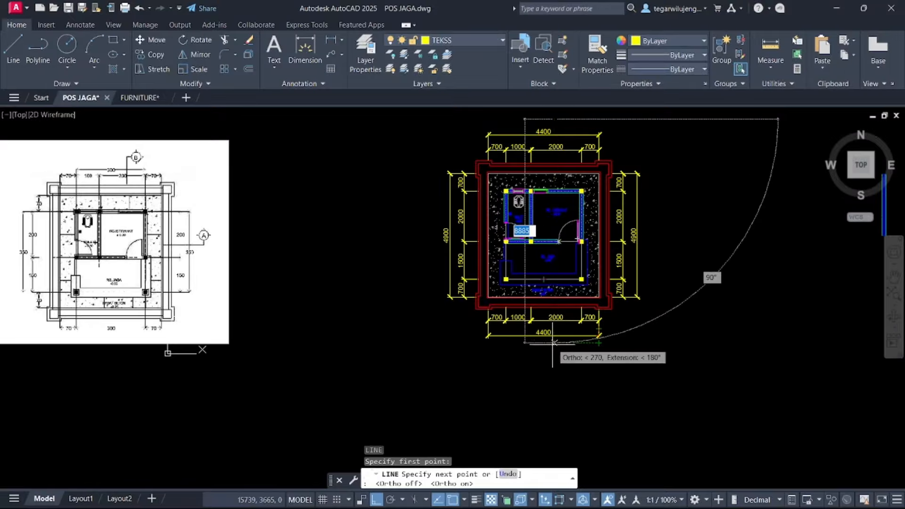
{"action": "key", "text": "Escape"}
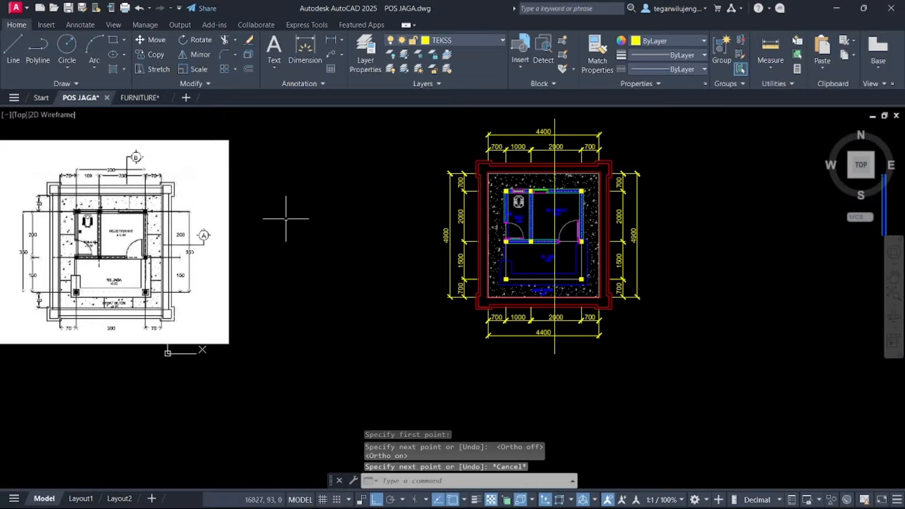
Assign the vertical section line to the GARIS POTONG layer
{"action": "left_click", "coordinate": [565, 117]}
{"action": "left_click", "coordinate": [540, 111]}
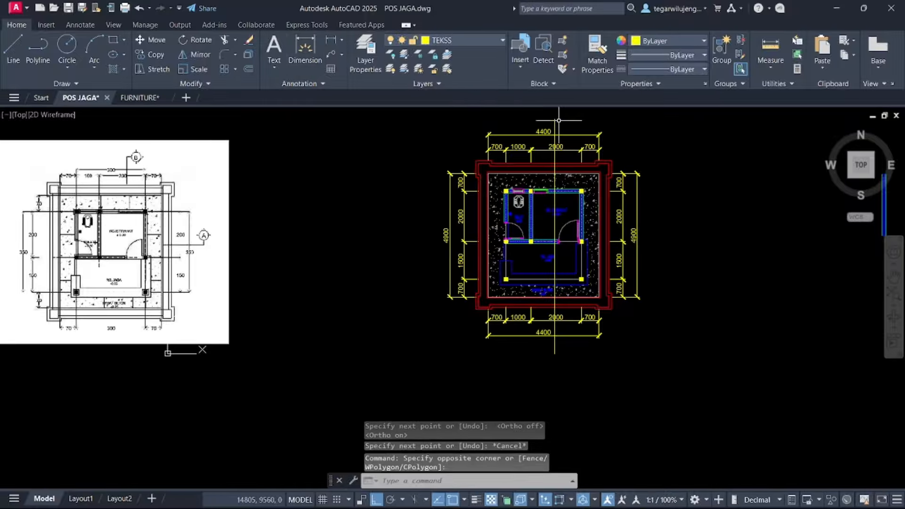
{"action": "left_click", "coordinate": [560, 121]}
{"action": "left_click", "coordinate": [552, 117]}
{"action": "left_click", "coordinate": [470, 42]}
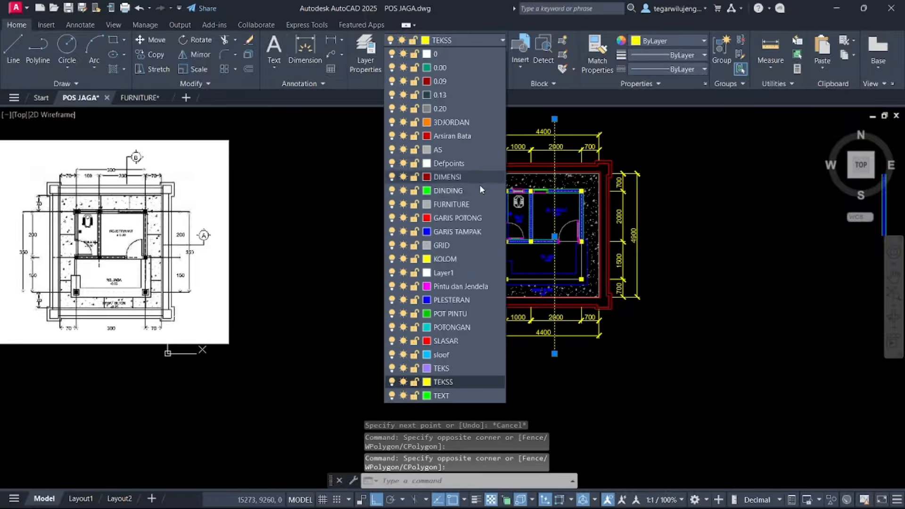
{"action": "left_click", "coordinate": [460, 245]}
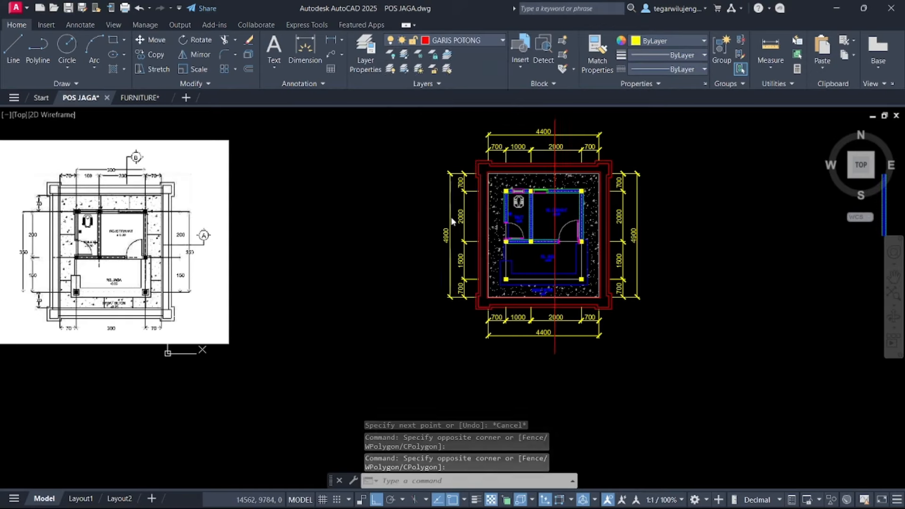
{"action": "key", "text": "Escape"}
Draw a horizontal line about 1190 long to the right from the section line's upper end and select it
{"action": "middle_click_drag", "start_coordinate": [563, 142], "coordinate": [542, 191]}
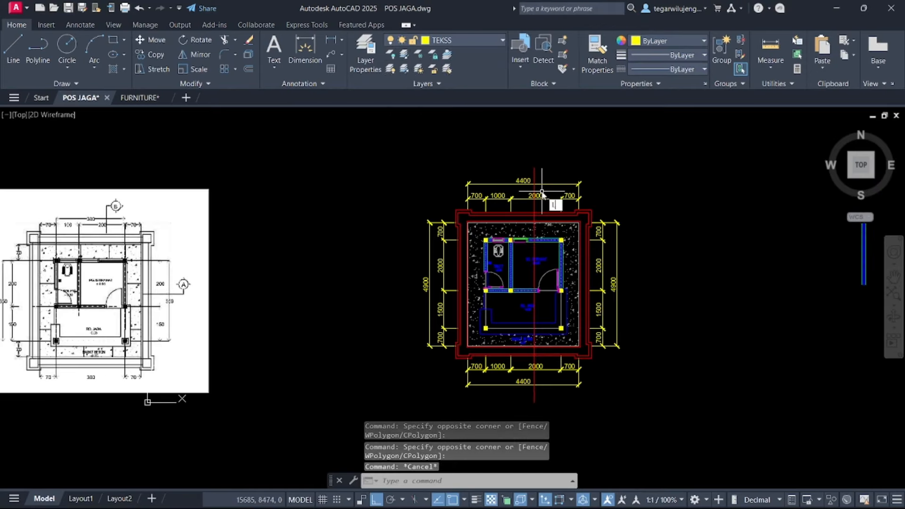
{"action": "key", "text": "l"}
{"action": "key", "text": "Return"}
{"action": "scroll", "coordinate": [540, 172], "scroll_direction": "up", "scroll_amount": 2}
{"action": "left_click", "coordinate": [531, 166]}
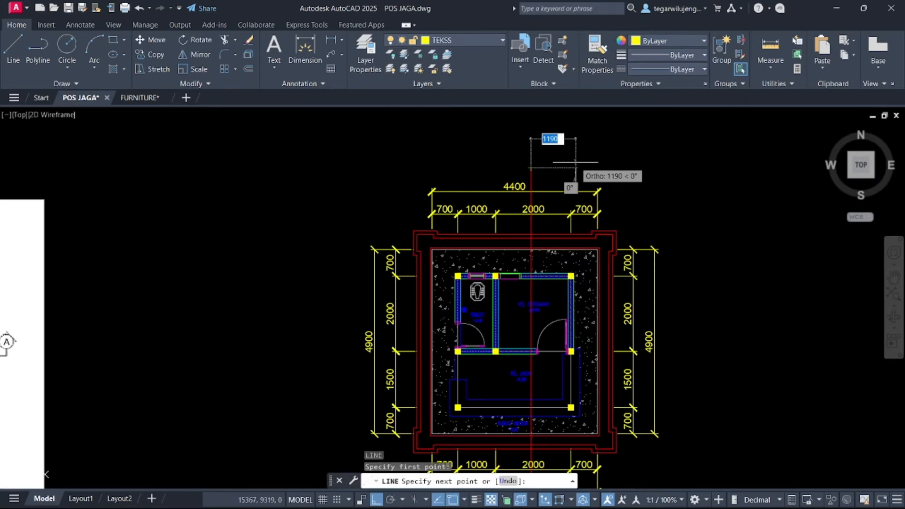
{"action": "left_click", "coordinate": [576, 166]}
{"action": "key", "text": "Escape"}
{"action": "left_click_drag", "start_coordinate": [540, 151], "coordinate": [538, 164]}
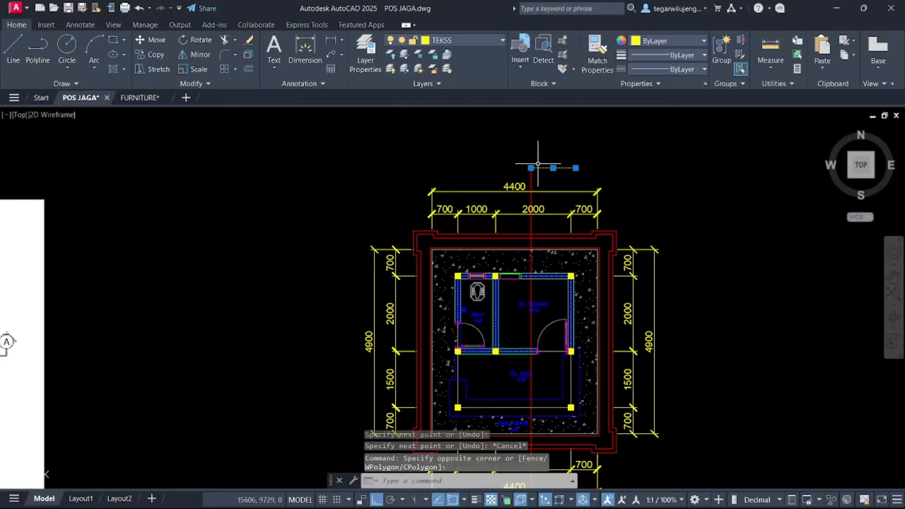
Mirror the short upper horizontal line across the vertical section line's midpoint onto its lower end, keeping the original
{"action": "key", "text": "Return"}
{"action": "middle_click_drag", "start_coordinate": [538, 277], "coordinate": [542, 240]}
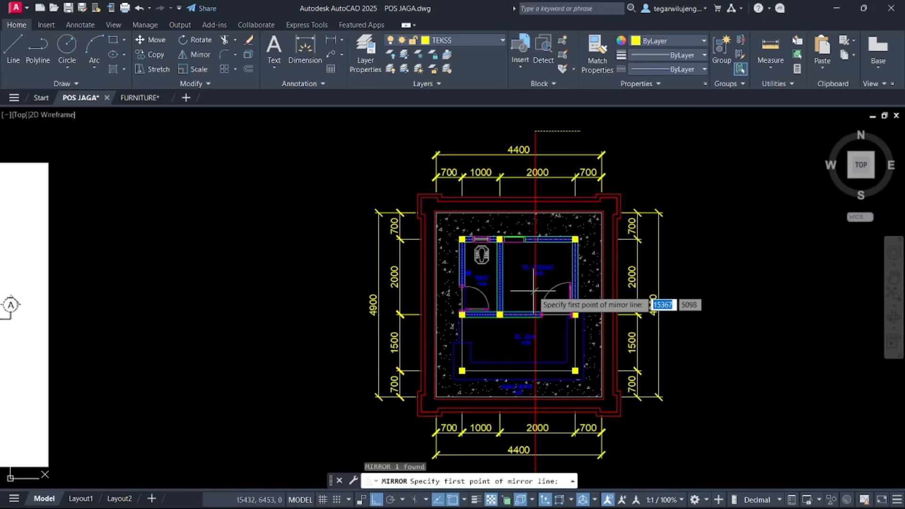
{"action": "middle_click_drag", "start_coordinate": [535, 300], "coordinate": [520, 255]}
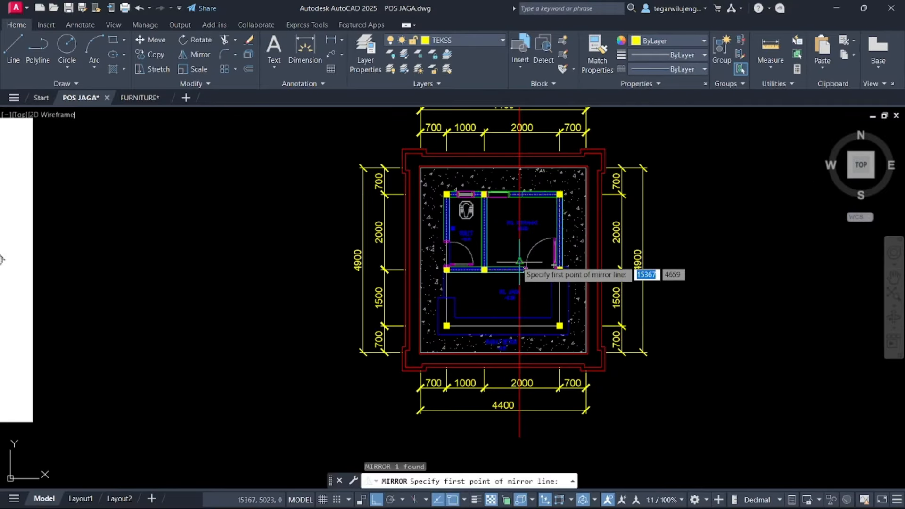
{"action": "left_click", "coordinate": [521, 259]}
{"action": "left_click", "coordinate": [492, 259]}
{"action": "key", "text": "Return"}
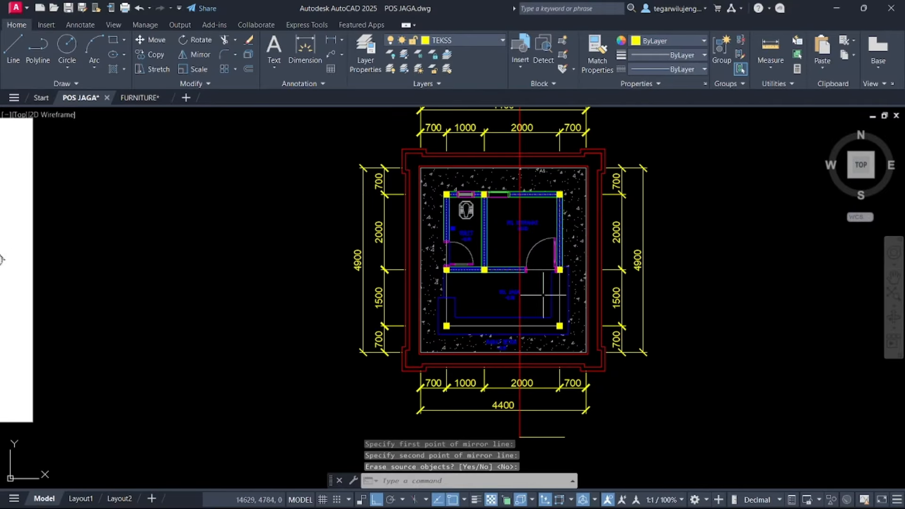
Assign both short horizontal lines at the section line's ends to the GARIS POTONG layer and save the drawing
{"action": "middle_click_drag", "start_coordinate": [550, 438], "coordinate": [529, 411]}
{"action": "left_click", "coordinate": [529, 413]}
{"action": "left_click", "coordinate": [493, 404]}
{"action": "middle_click_drag", "start_coordinate": [538, 319], "coordinate": [549, 433]}
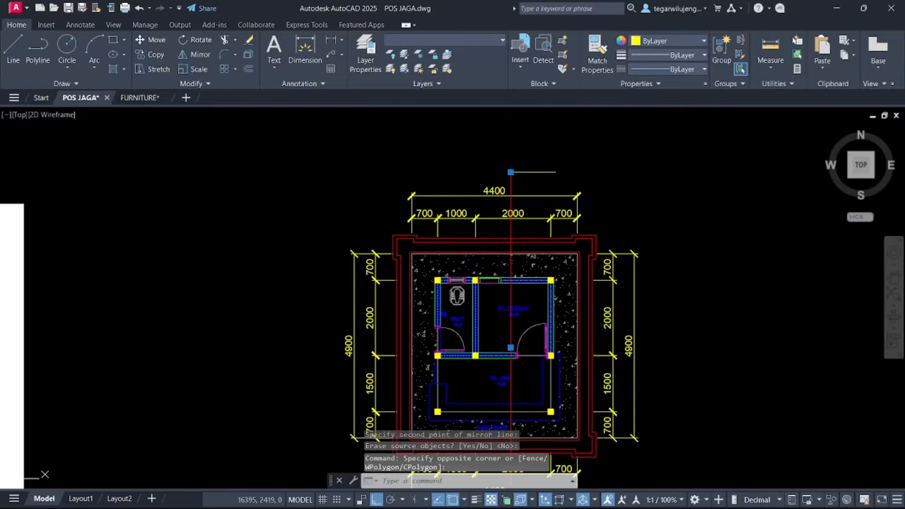
{"action": "left_click", "coordinate": [519, 185]}
{"action": "left_click", "coordinate": [496, 162]}
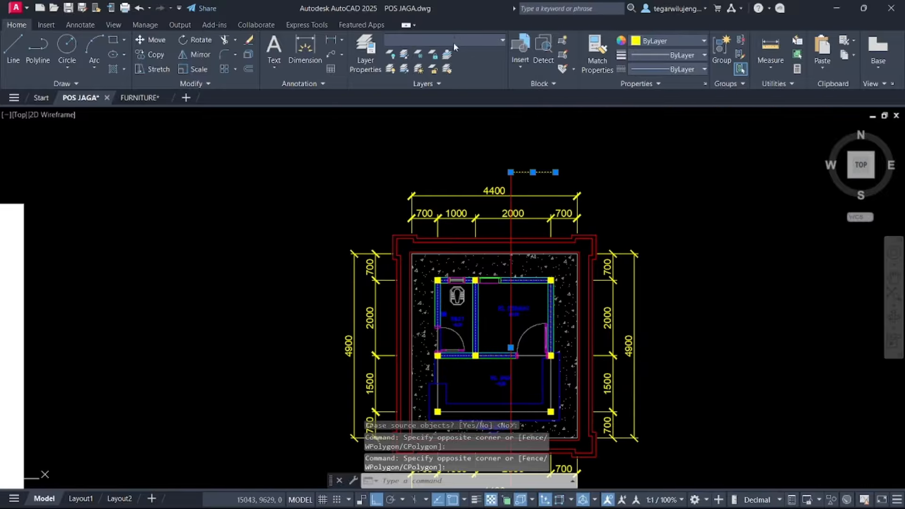
{"action": "left_click", "coordinate": [453, 42]}
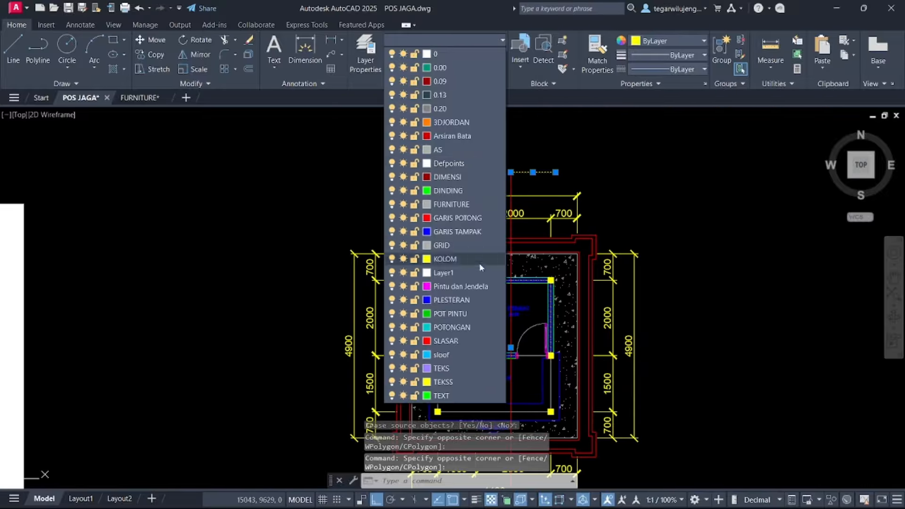
{"action": "left_click", "coordinate": [452, 219]}
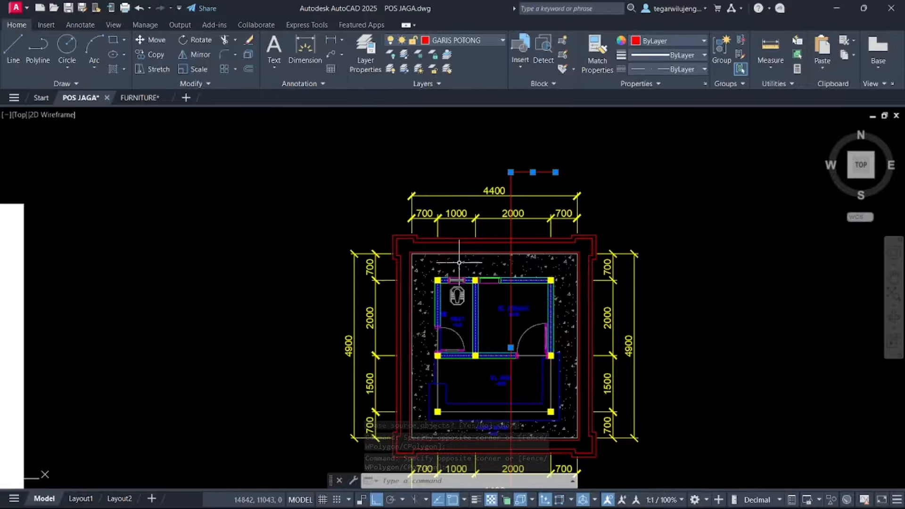
{"action": "scroll", "coordinate": [459, 262], "scroll_direction": "down", "scroll_amount": 3}
{"action": "key", "text": "Escape"}
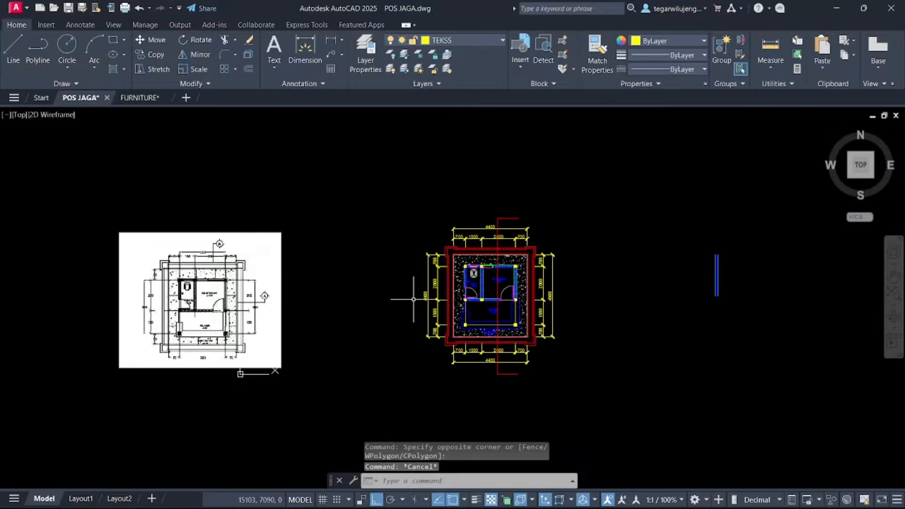
{"action": "key", "text": "alt"}
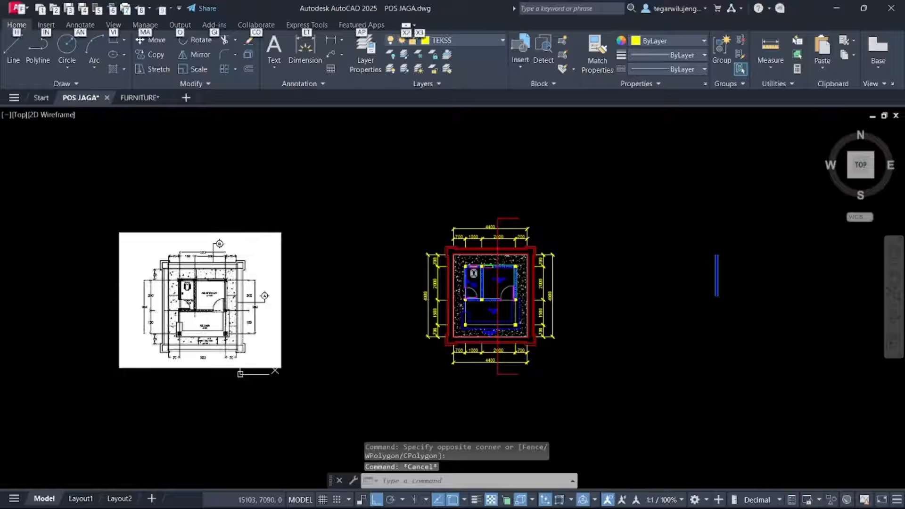
{"action": "key", "text": "ctrl+s"}
Look through the tool palette categories, including Structural, Electrical, Leaders and Mechanical, and close the palettes
{"action": "key", "text": "ctrl+3"}
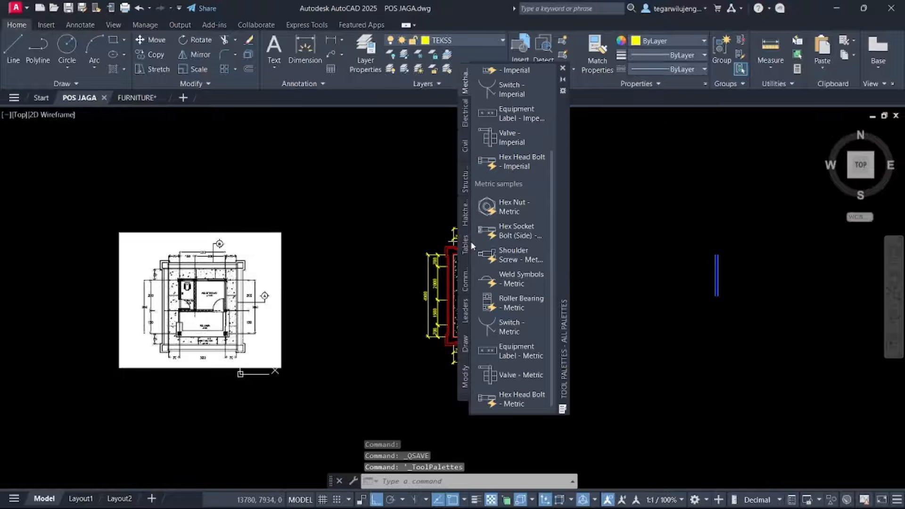
{"action": "left_click", "coordinate": [467, 377]}
{"action": "left_click", "coordinate": [464, 345]}
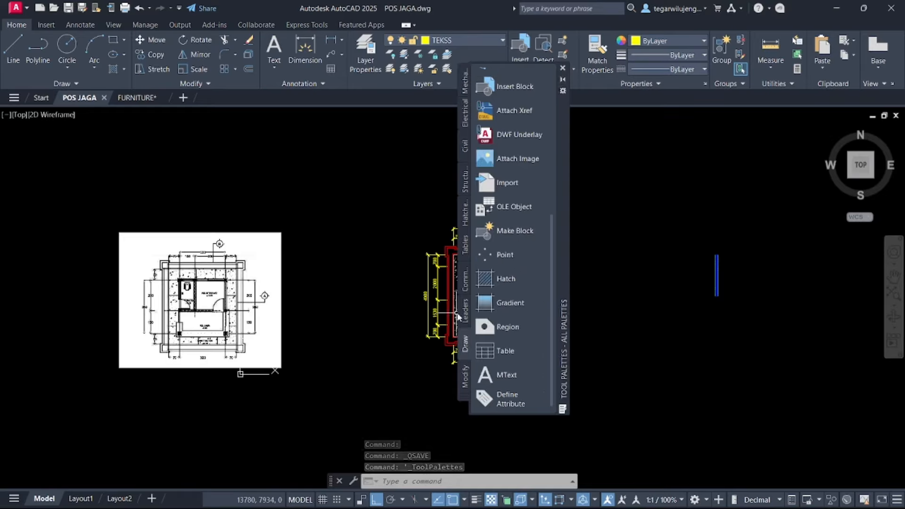
{"action": "left_click", "coordinate": [463, 314]}
{"action": "left_click", "coordinate": [465, 285]}
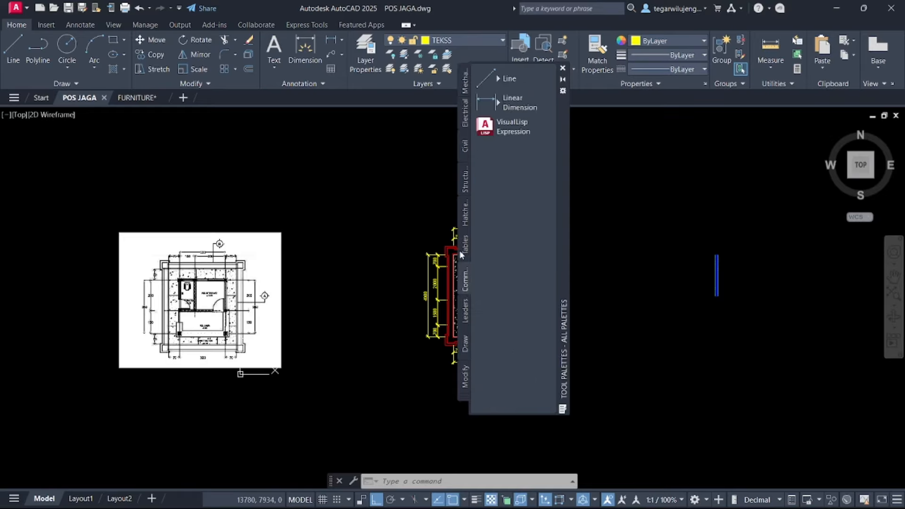
{"action": "left_click", "coordinate": [465, 309]}
{"action": "scroll", "coordinate": [502, 285], "scroll_direction": "up", "scroll_amount": 1}
{"action": "scroll", "coordinate": [475, 325], "scroll_direction": "down", "scroll_amount": 1}
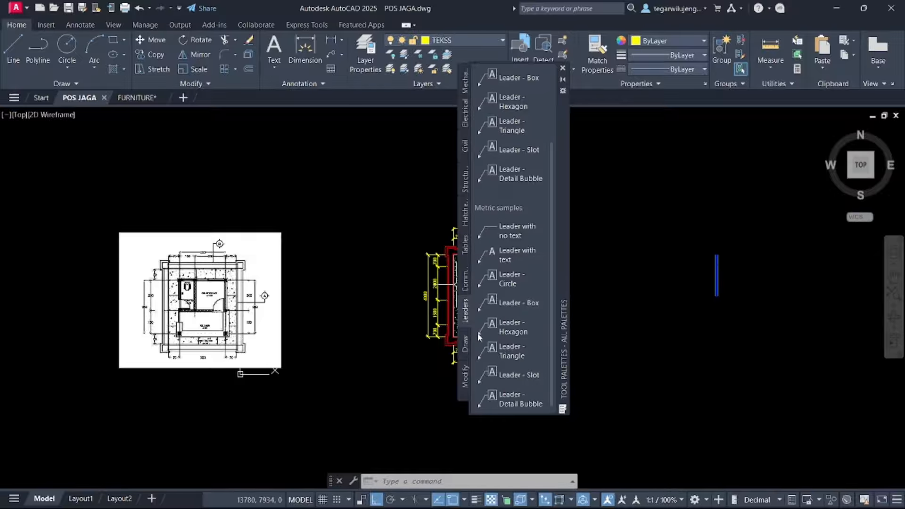
{"action": "left_click", "coordinate": [464, 284]}
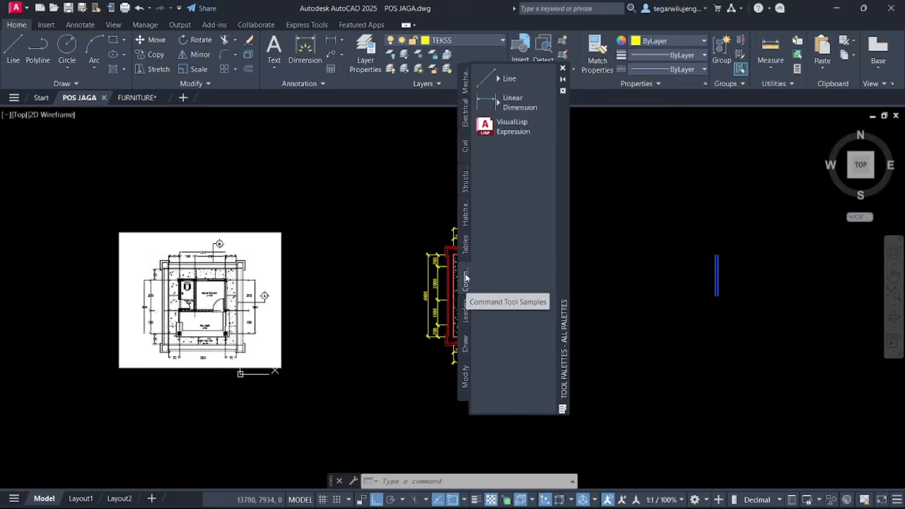
{"action": "left_click", "coordinate": [464, 246]}
{"action": "left_click", "coordinate": [465, 219]}
{"action": "left_click", "coordinate": [465, 179]}
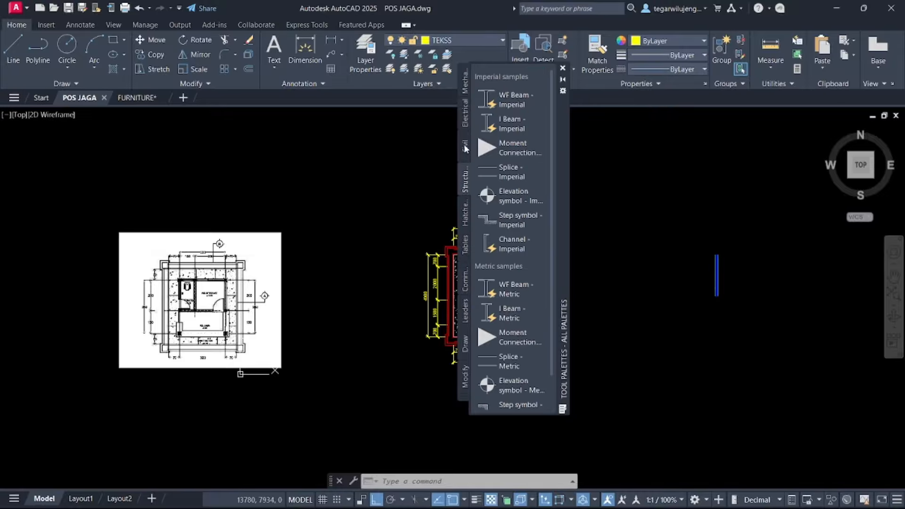
{"action": "scroll", "coordinate": [497, 208], "scroll_direction": "down", "scroll_amount": 1}
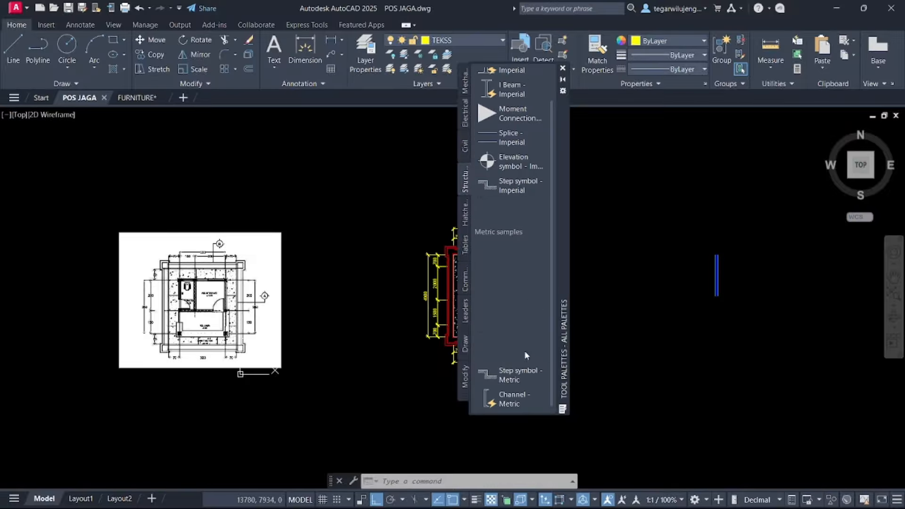
{"action": "scroll", "coordinate": [500, 283], "scroll_direction": "up", "scroll_amount": 1}
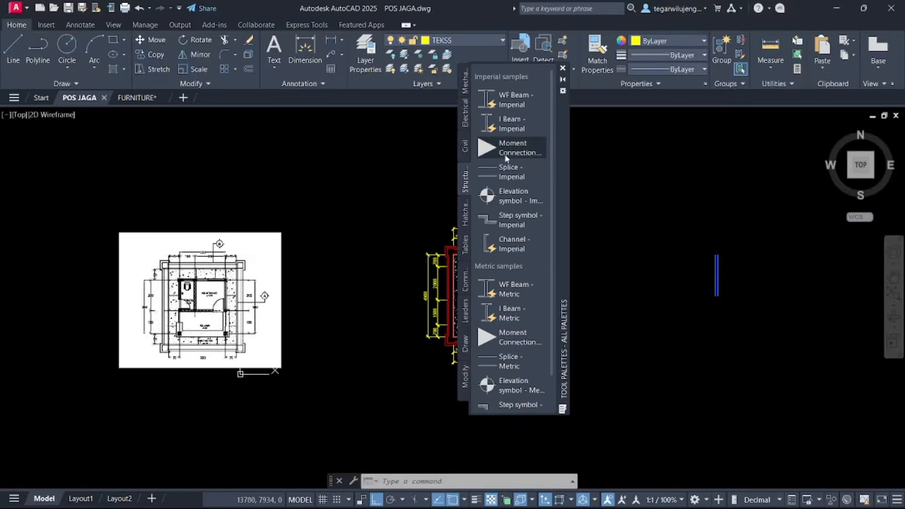
{"action": "left_click", "coordinate": [465, 122]}
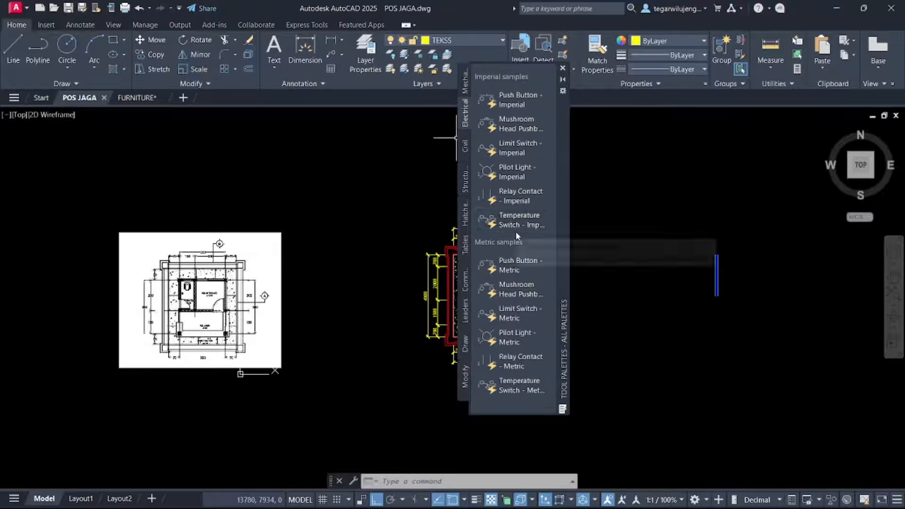
{"action": "left_click", "coordinate": [466, 89]}
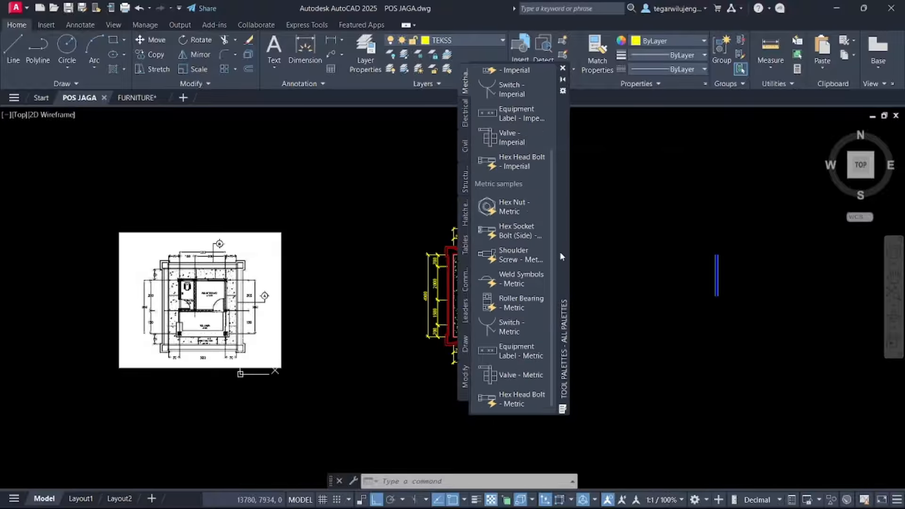
{"action": "key", "text": "Escape"}
{"action": "key", "text": "Escape"}
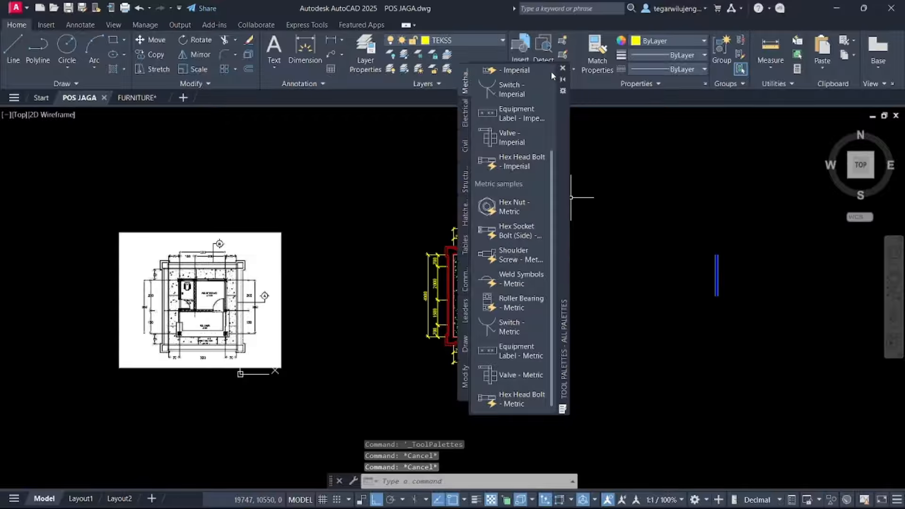
{"action": "left_click", "coordinate": [562, 70]}
Try a circle of radius 550 above and to the right of the upper horizontal section line, and undo it
{"action": "scroll", "coordinate": [566, 198], "scroll_direction": "up", "scroll_amount": 4}
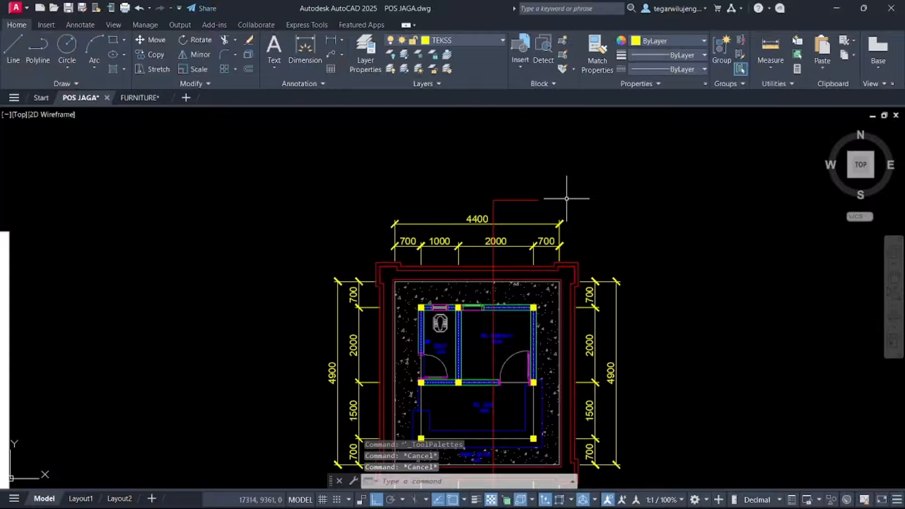
{"action": "type", "text": "c"}
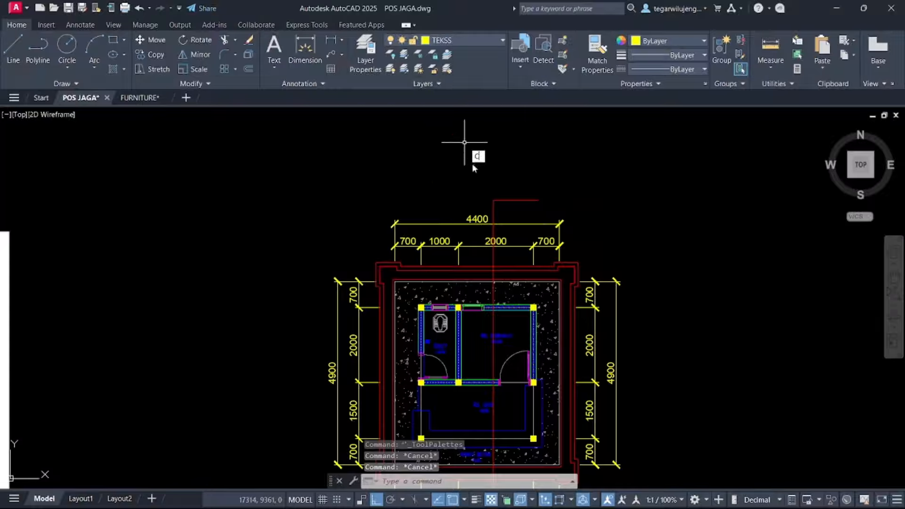
{"action": "key", "text": "Return"}
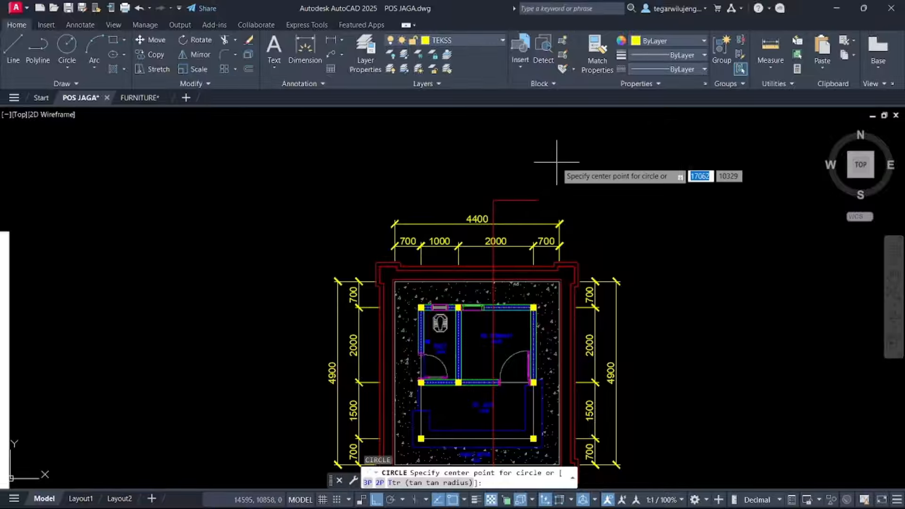
{"action": "left_click", "coordinate": [557, 163]}
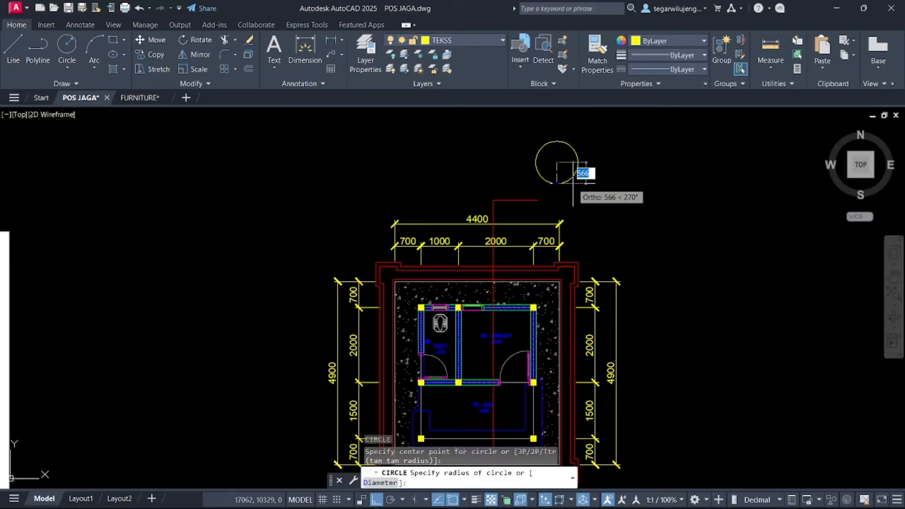
{"action": "type", "text": "550"}
{"action": "key", "text": "Return"}
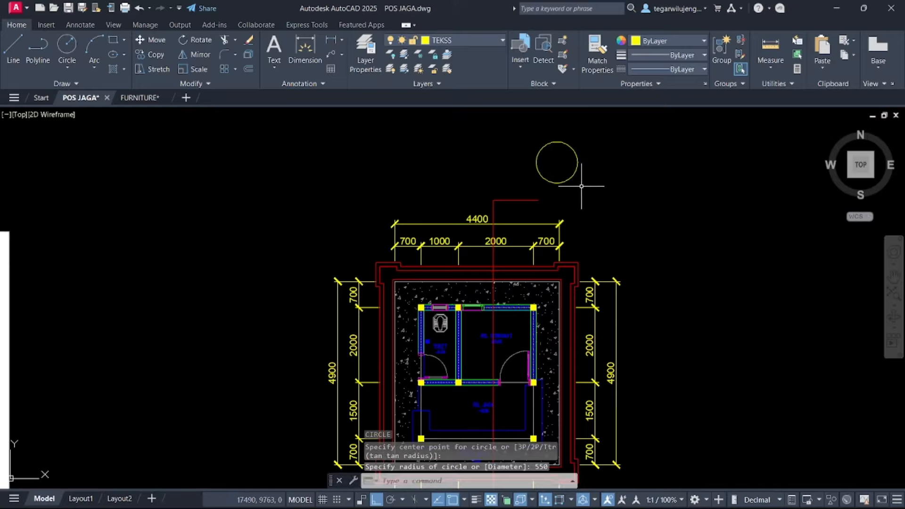
{"action": "key", "text": "ctrl+z"}
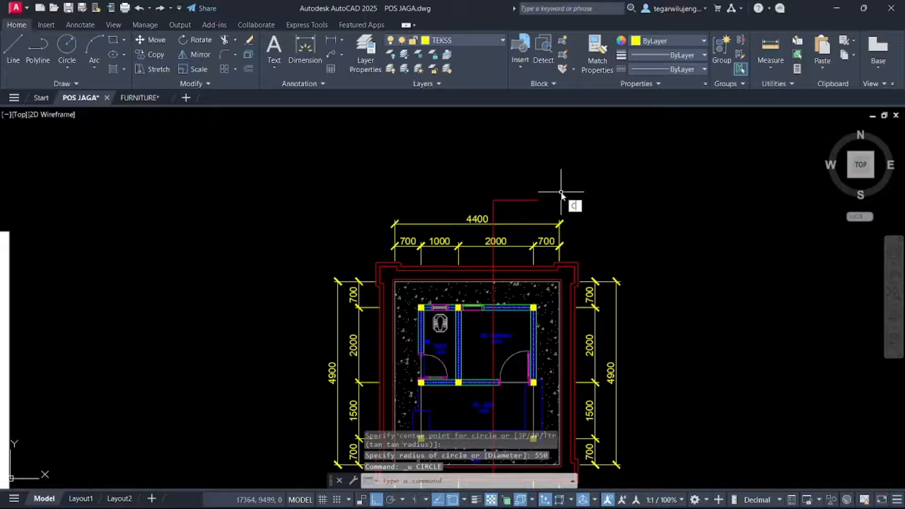
Draw a circle of radius 500 just beyond the right end of the upper horizontal section line and reduce its radius to 400
{"action": "key", "text": "Return"}
{"action": "left_click", "coordinate": [562, 192]}
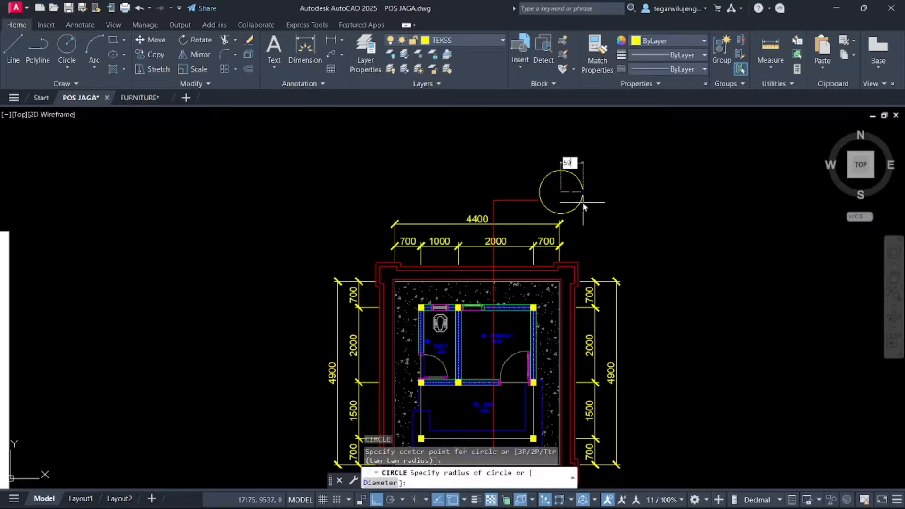
{"action": "key", "text": "Return"}
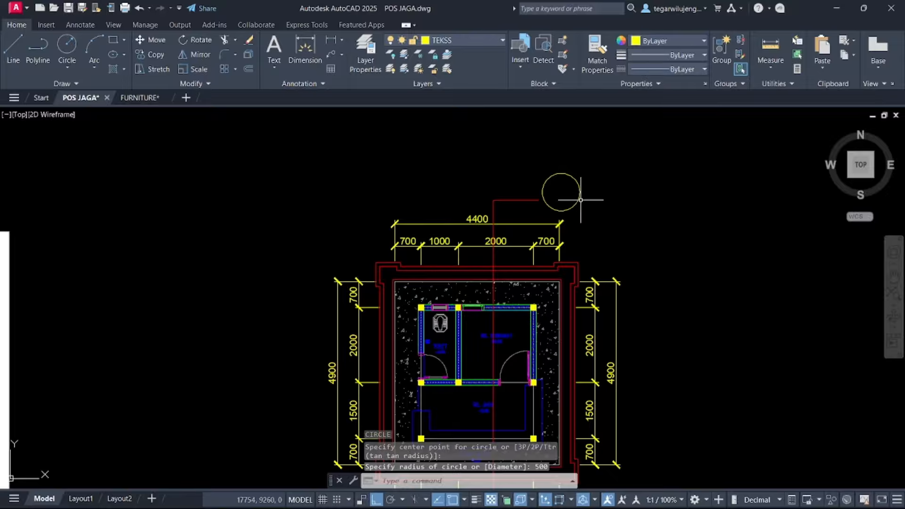
{"action": "left_click", "coordinate": [582, 201]}
{"action": "left_click", "coordinate": [562, 184]}
{"action": "scroll", "coordinate": [546, 227], "scroll_direction": "up", "scroll_amount": 2}
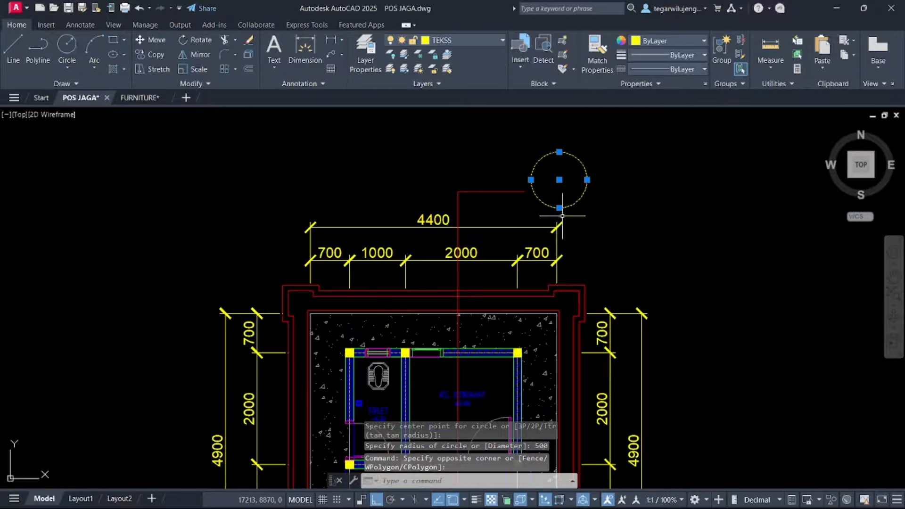
{"action": "left_click", "coordinate": [559, 208]}
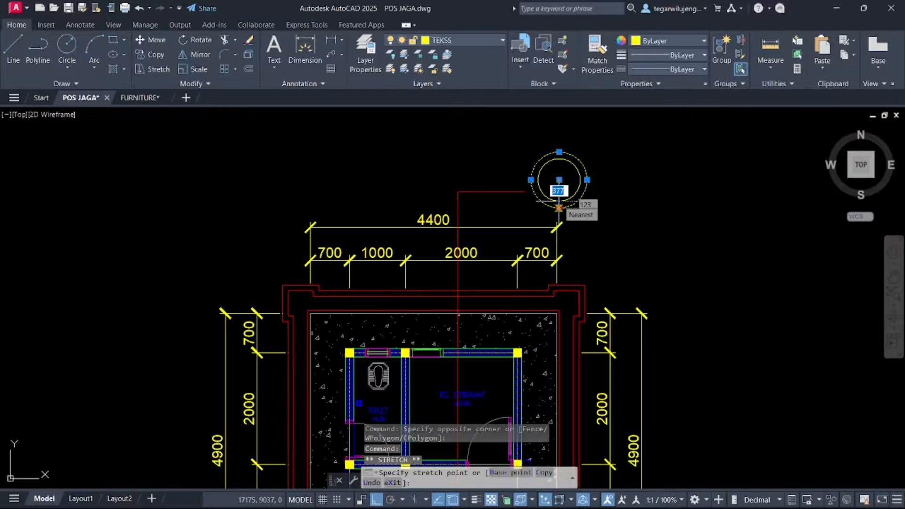
{"action": "type", "text": "400"}
{"action": "key", "text": "Return"}
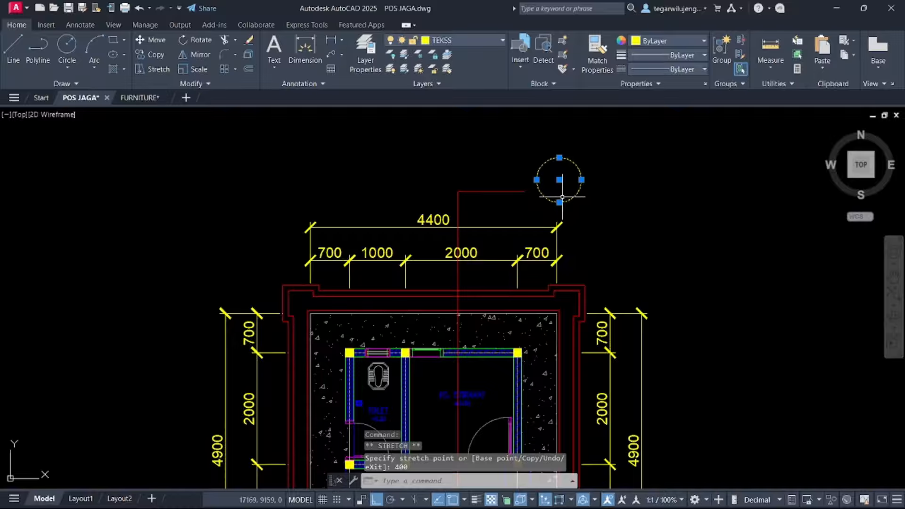
Move the circle by its centre onto the right end of the upper horizontal section line and trim the line inside it
{"action": "type", "text": "m"}
{"action": "key", "text": "Return"}
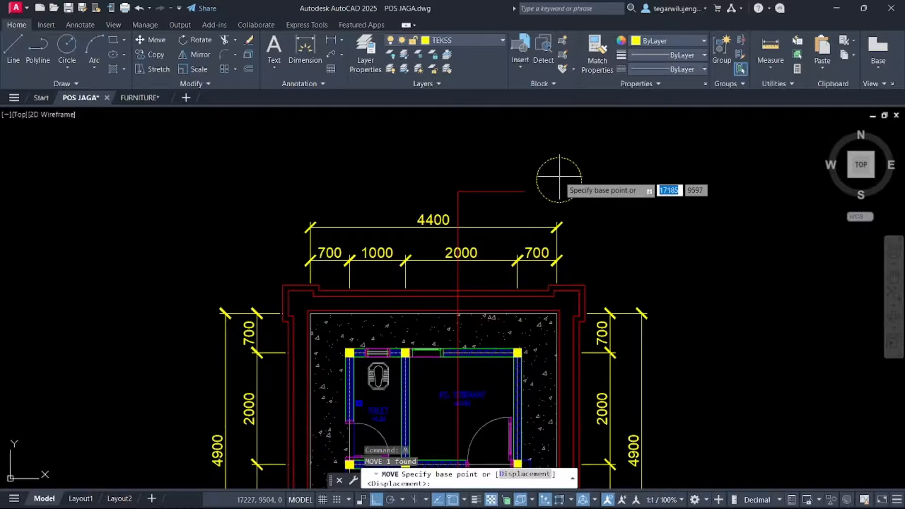
{"action": "left_click", "coordinate": [559, 180]}
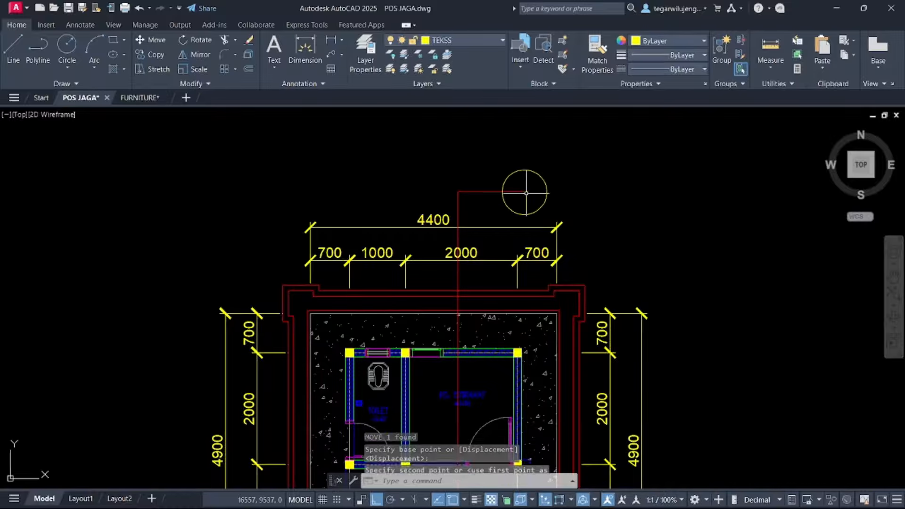
{"action": "scroll", "coordinate": [528, 182], "scroll_direction": "up", "scroll_amount": 4}
{"action": "left_click", "coordinate": [517, 179]}
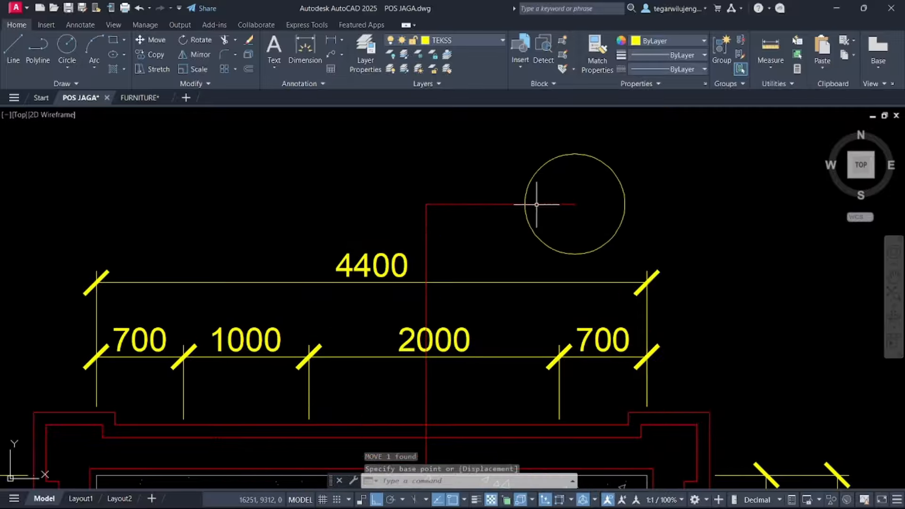
{"action": "scroll", "coordinate": [517, 180], "scroll_direction": "down", "scroll_amount": 5}
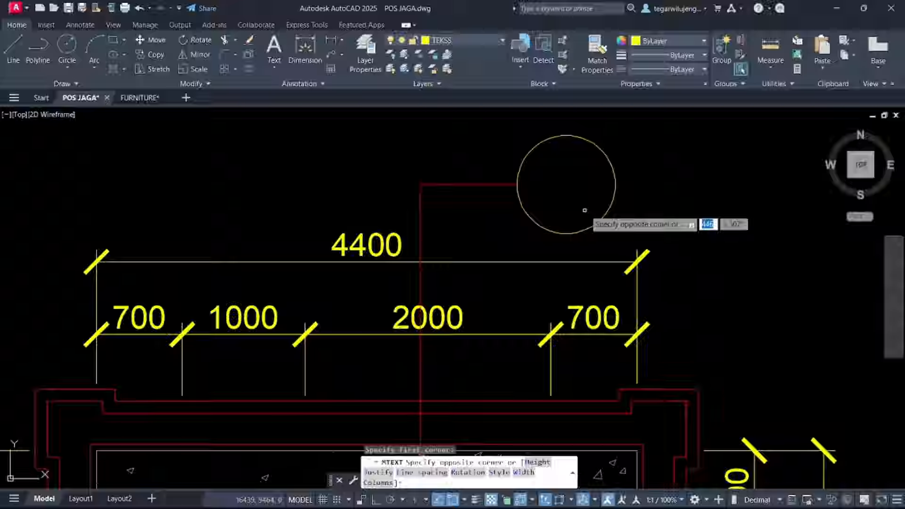
Place the multiline text B inside the circle at the upper section line's end and set its text height to 350
{"action": "left_click", "coordinate": [585, 210]}
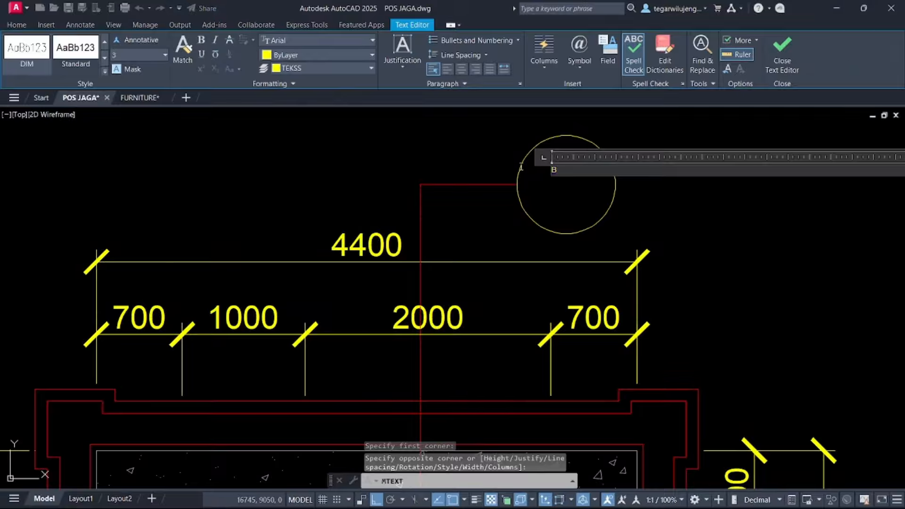
{"action": "type", "text": "200"}
{"action": "key", "text": "Return"}
{"action": "left_click", "coordinate": [514, 165]}
{"action": "left_click", "coordinate": [564, 179]}
{"action": "double_click", "coordinate": [564, 179]}
{"action": "key", "text": "ctrl+a"}
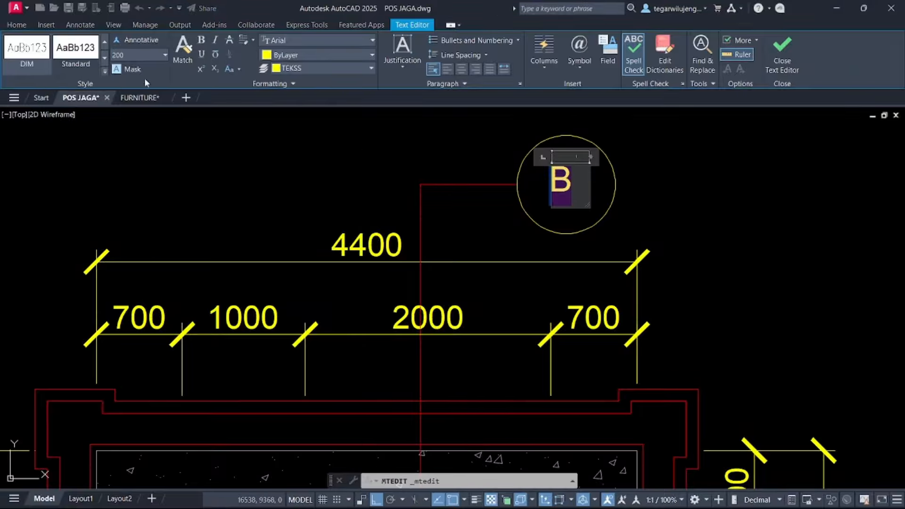
{"action": "key", "text": "Return"}
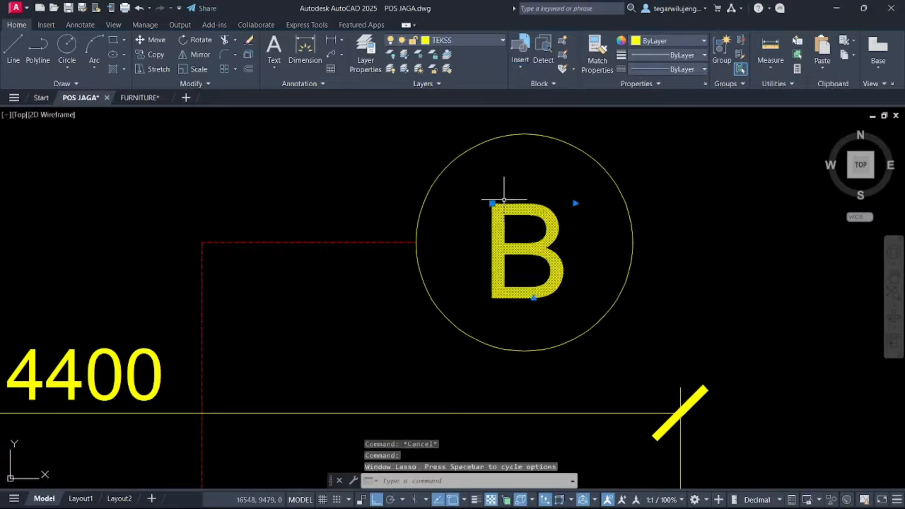
Reposition the letter B so it sits centred inside the circle
{"action": "left_click", "coordinate": [416, 242]}
{"action": "scroll", "coordinate": [426, 242], "scroll_direction": "down", "scroll_amount": 3}
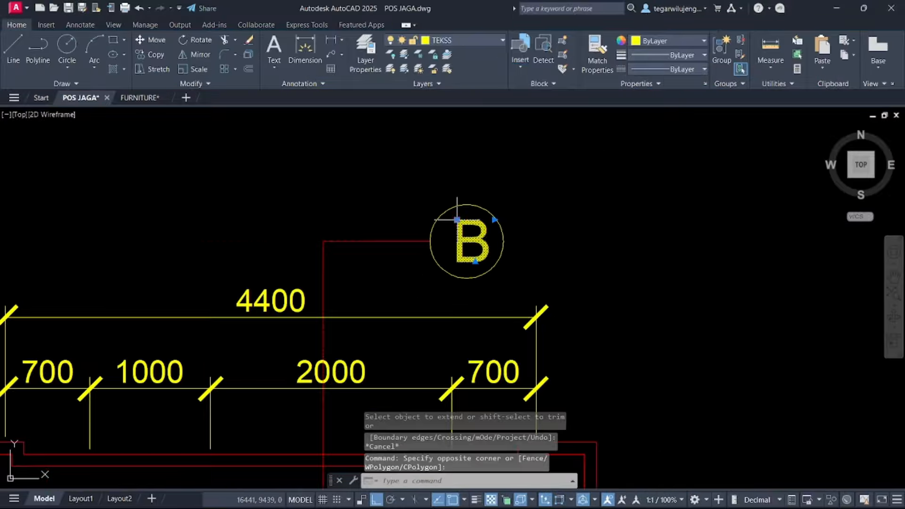
{"action": "scroll", "coordinate": [471, 207], "scroll_direction": "up", "scroll_amount": 5}
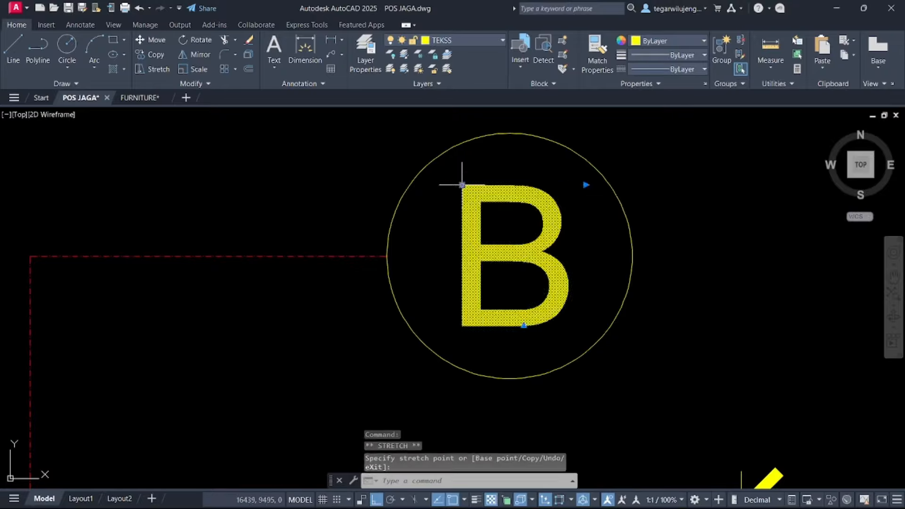
{"action": "key", "text": "Escape"}
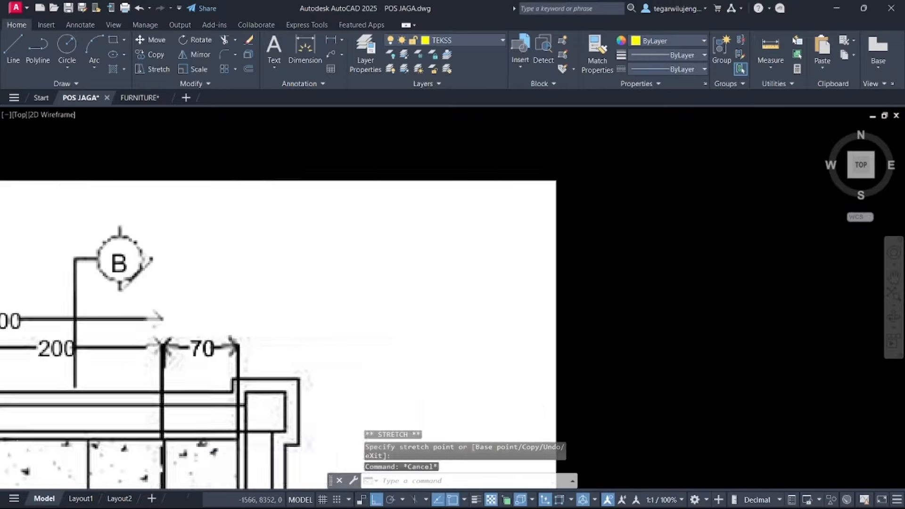
Draw a polyline 100 up from the B circle's top quadrant, then diagonally to a point right of the circle, level with its centre
{"action": "scroll", "coordinate": [119, 235], "scroll_direction": "up", "scroll_amount": 2}
{"action": "scroll", "coordinate": [219, 298], "scroll_direction": "down", "scroll_amount": 4}
{"action": "scroll", "coordinate": [165, 150], "scroll_direction": "down", "scroll_amount": 2}
{"action": "scroll", "coordinate": [602, 169], "scroll_direction": "up", "scroll_amount": 3}
{"action": "type", "text": "pl"}
{"action": "key", "text": "Return"}
{"action": "scroll", "coordinate": [556, 183], "scroll_direction": "up", "scroll_amount": 3}
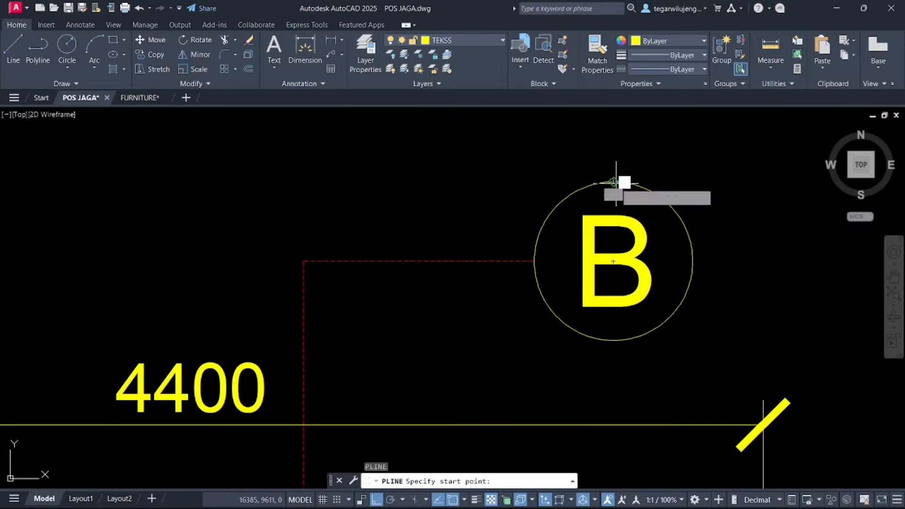
{"action": "left_click", "coordinate": [614, 182]}
{"action": "type", "text": "100"}
{"action": "key", "text": "Return"}
{"action": "key", "text": "F8"}
{"action": "left_click", "coordinate": [770, 261]}
{"action": "key", "text": "Escape"}
Mirror the arrow polyline about the horizontal axis through the B circle's centre, keeping the original, to complete the triangular pointer
{"action": "left_click_drag", "start_coordinate": [618, 175], "coordinate": [594, 160]}
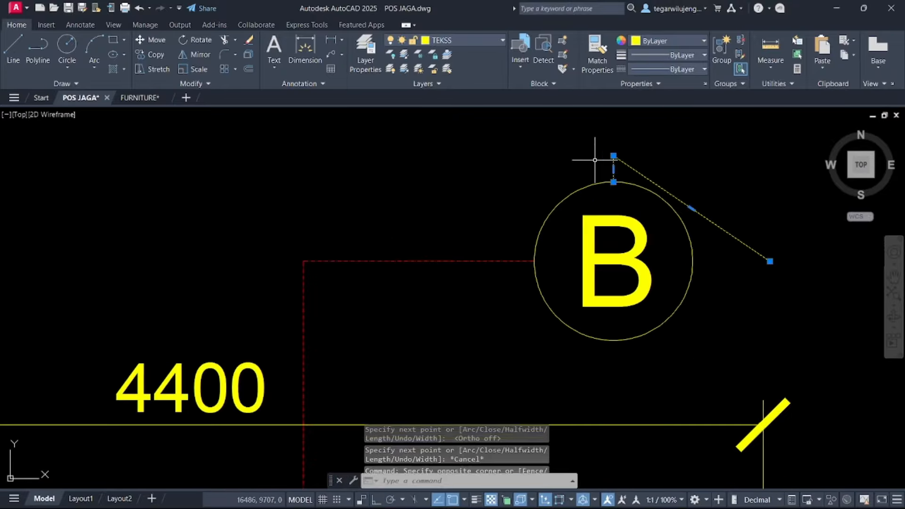
{"action": "type", "text": "mi"}
{"action": "key", "text": "Return"}
{"action": "left_click", "coordinate": [534, 262]}
{"action": "key", "text": "F8"}
{"action": "left_click", "coordinate": [457, 275]}
{"action": "key", "text": "Return"}
{"action": "scroll", "coordinate": [586, 208], "scroll_direction": "down", "scroll_amount": 6}
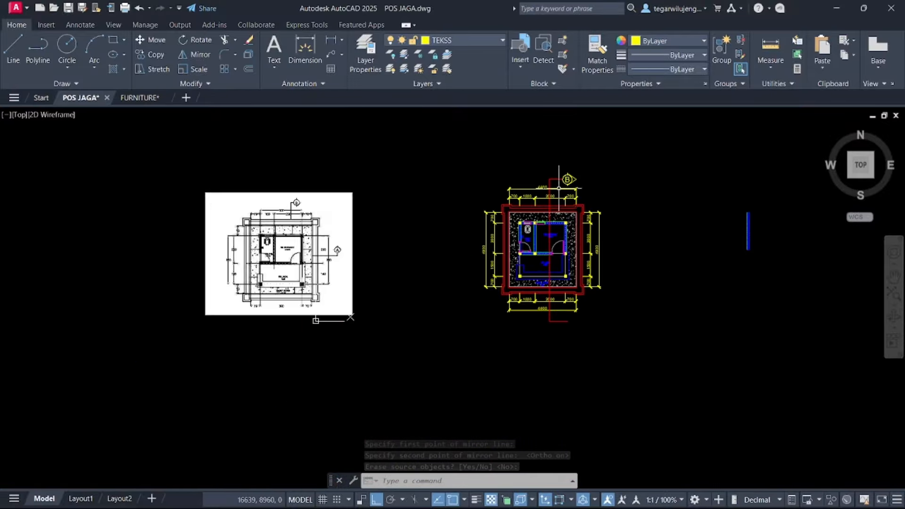
Draw a horizontal section line across the whole plan through the toilet and door area, extending past the dimensions on both sides
{"action": "middle_click_drag", "start_coordinate": [464, 161], "coordinate": [437, 143]}
{"action": "key", "text": "Escape"}
{"action": "key", "text": "l"}
{"action": "key", "text": "Return"}
{"action": "scroll", "coordinate": [279, 238], "scroll_direction": "up", "scroll_amount": 6}
{"action": "scroll", "coordinate": [141, 241], "scroll_direction": "down", "scroll_amount": 4}
{"action": "left_click", "coordinate": [654, 226]}
{"action": "left_click", "coordinate": [445, 227]}
{"action": "key", "text": "Escape"}
{"action": "scroll", "coordinate": [595, 128], "scroll_direction": "up", "scroll_amount": 4}
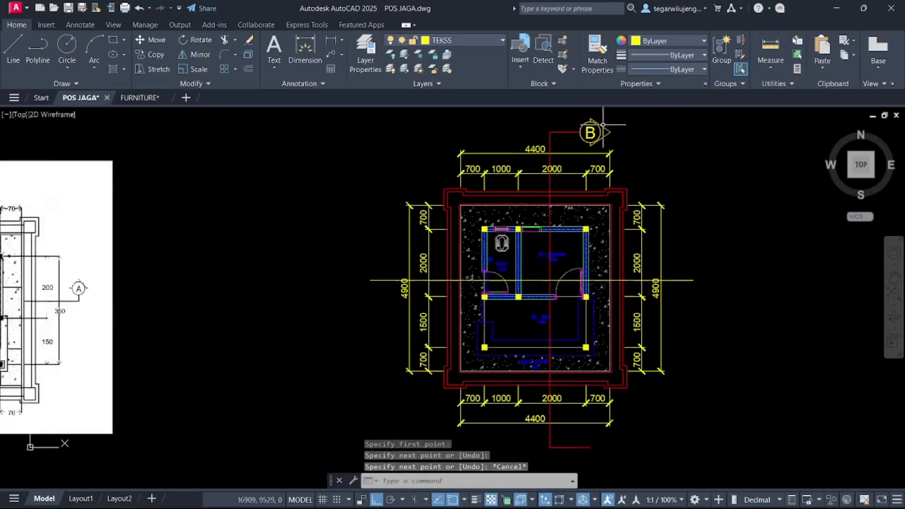
Copy the B section marker with its circle and pointer to the area right of the plan, near the horizontal section line's end
{"action": "left_click_drag", "start_coordinate": [535, 152], "coordinate": [632, 211]}
{"action": "key", "text": "o"}
{"action": "key", "text": "Return"}
{"action": "left_click", "coordinate": [559, 187]}
{"action": "left_click", "coordinate": [633, 335]}
{"action": "key", "text": "Escape"}
Draw a short vertical line upward from the right end of the horizontal section line
{"action": "key", "text": "l"}
{"action": "key", "text": "Return"}
{"action": "left_click", "coordinate": [634, 288]}
{"action": "scroll", "coordinate": [632, 252], "scroll_direction": "up", "scroll_amount": 6}
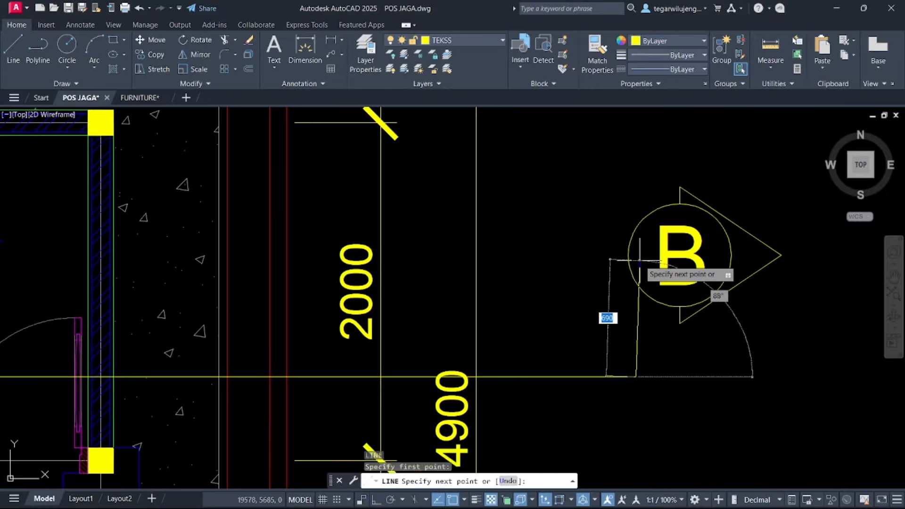
{"action": "left_click", "coordinate": [636, 252]}
Mirror the short vertical line about the plan's vertical centreline onto the left end of the section line, keeping the original
{"action": "left_click_drag", "start_coordinate": [653, 307], "coordinate": [612, 326]}
{"action": "type", "text": "i"}
{"action": "key", "text": "Return"}
{"action": "scroll", "coordinate": [525, 319], "scroll_direction": "down", "scroll_amount": 7}
{"action": "scroll", "coordinate": [408, 329], "scroll_direction": "up", "scroll_amount": 4}
{"action": "left_click", "coordinate": [360, 331]}
{"action": "left_click", "coordinate": [360, 282]}
{"action": "key", "text": "Return"}
{"action": "key", "text": "Escape"}
{"action": "middle_click_drag", "start_coordinate": [706, 236], "coordinate": [570, 258]}
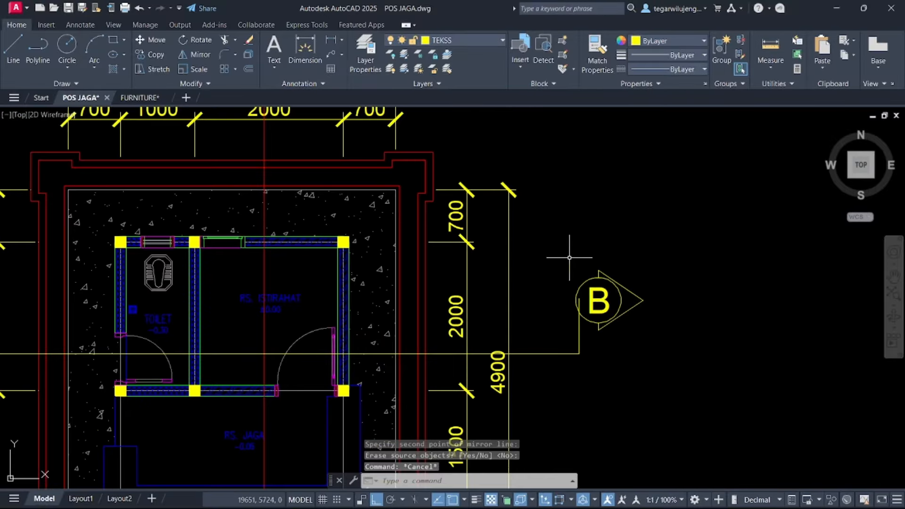
Rotate the copied section marker 90 degrees so its pointer faces upward
{"action": "type", "text": "mi"}
{"action": "key", "text": "Return"}
{"action": "left_click", "coordinate": [576, 300]}
{"action": "type", "text": "r"}
{"action": "key", "text": "Return"}
{"action": "type", "text": "o"}
{"action": "scroll", "coordinate": [577, 303], "scroll_direction": "up", "scroll_amount": 4}
{"action": "left_click", "coordinate": [574, 298]}
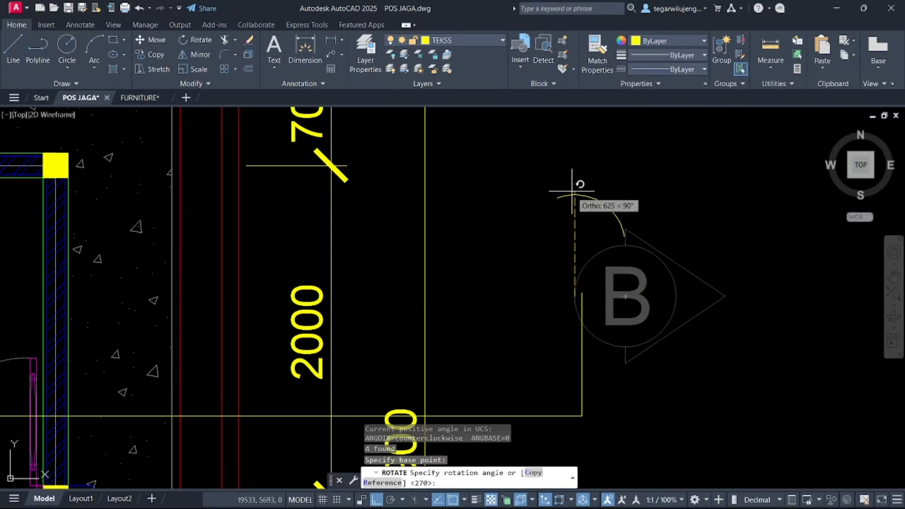
{"action": "left_click", "coordinate": [578, 189]}
Move the rotated marker so the bottom of its circle meets the top of the right vertical section line
{"action": "left_click", "coordinate": [486, 121]}
{"action": "left_click", "coordinate": [658, 308]}
{"action": "key", "text": "m"}
{"action": "key", "text": "Return"}
{"action": "left_click", "coordinate": [564, 248]}
{"action": "left_click", "coordinate": [576, 237]}
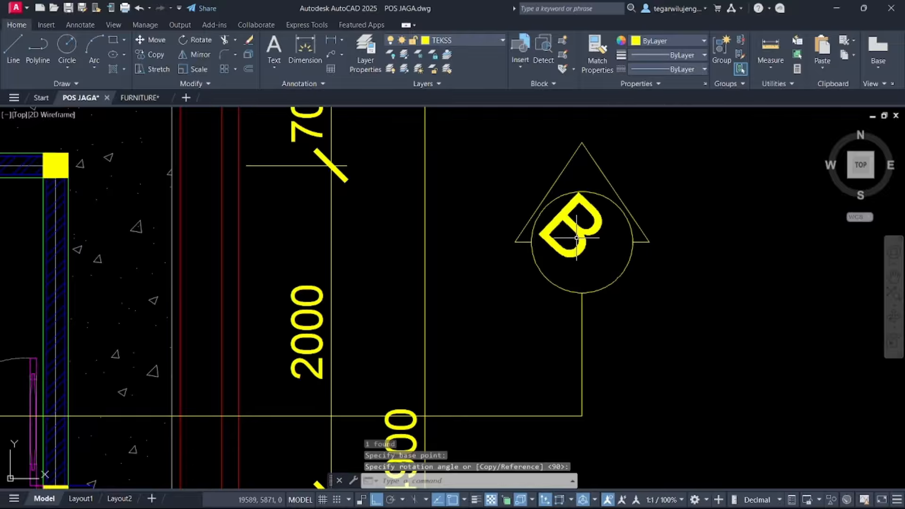
Replace the tilted letter in the right marker with an upright copy of the upper marker's letter, changed to A
{"action": "left_click", "coordinate": [576, 237]}
{"action": "key", "text": "Delete"}
{"action": "scroll", "coordinate": [553, 242], "scroll_direction": "down", "scroll_amount": 6}
{"action": "middle_click_drag", "start_coordinate": [556, 242], "coordinate": [592, 325]}
{"action": "left_click", "coordinate": [448, 178]}
{"action": "type", "text": "co"}
{"action": "double_click", "coordinate": [601, 328]}
{"action": "type", "text": "A"}
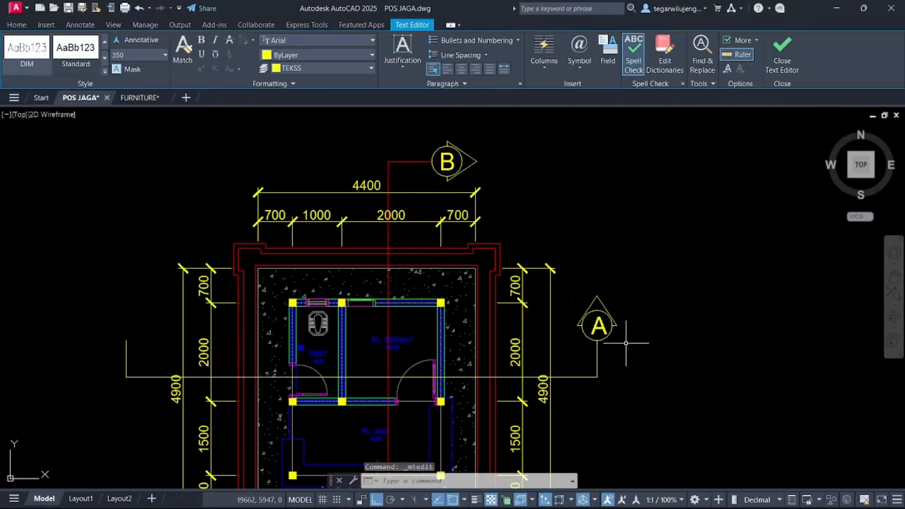
{"action": "left_click", "coordinate": [626, 344]}
Reposition the letter A so it sits centred inside the right marker's circle
{"action": "scroll", "coordinate": [593, 324], "scroll_direction": "up", "scroll_amount": 4}
{"action": "left_click_drag", "start_coordinate": [613, 330], "coordinate": [602, 320]}
{"action": "left_click", "coordinate": [593, 309]}
{"action": "left_click", "coordinate": [591, 310]}
{"action": "scroll", "coordinate": [598, 327], "scroll_direction": "up", "scroll_amount": 5}
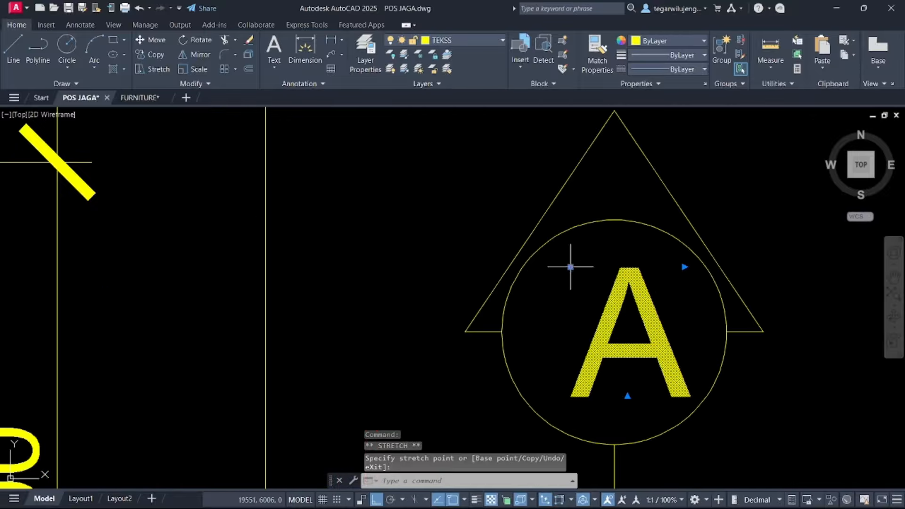
Assign the horizontal section line and its two vertical end lines to the GARIS POTONG layer
{"action": "scroll", "coordinate": [566, 283], "scroll_direction": "down", "scroll_amount": 10}
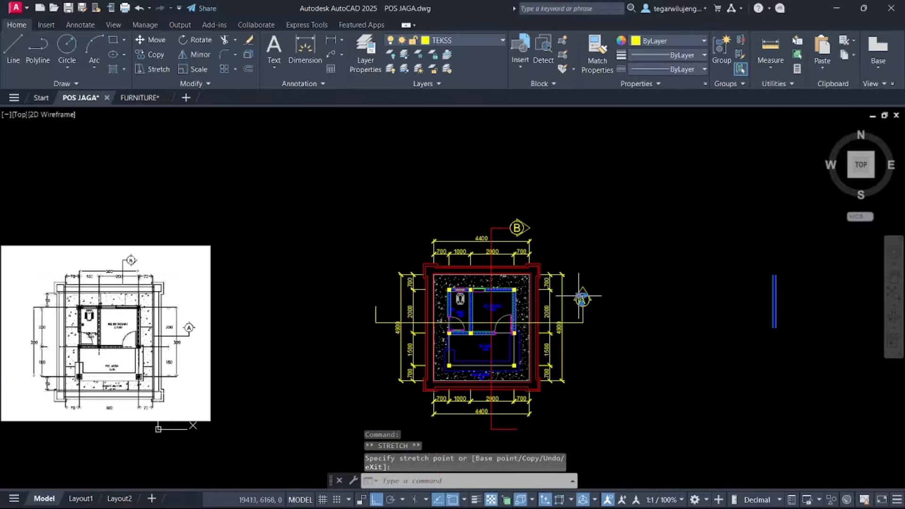
{"action": "middle_click_drag", "start_coordinate": [585, 314], "coordinate": [607, 294]}
{"action": "scroll", "coordinate": [601, 304], "scroll_direction": "up", "scroll_amount": 3}
{"action": "left_click", "coordinate": [767, 321]}
{"action": "left_click", "coordinate": [590, 278]}
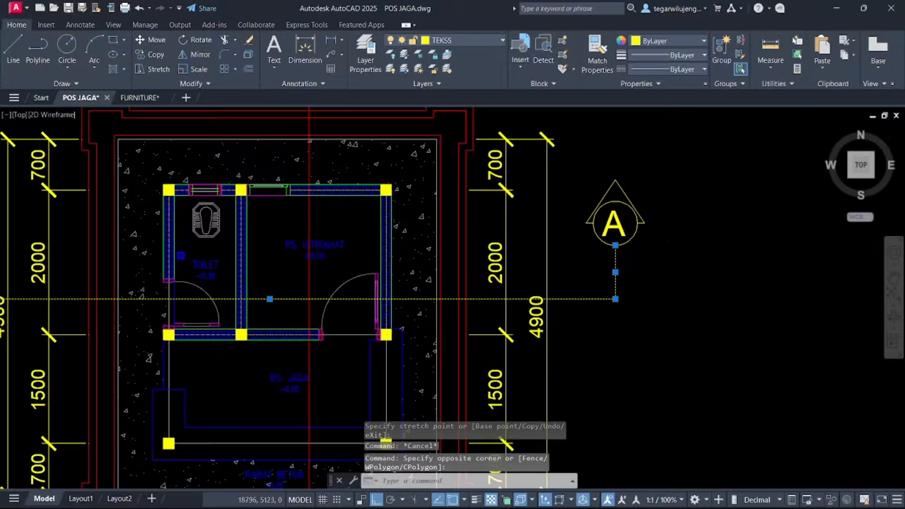
{"action": "scroll", "coordinate": [702, 291], "scroll_direction": "down", "scroll_amount": 2}
{"action": "left_click", "coordinate": [369, 308]}
{"action": "left_click", "coordinate": [351, 280]}
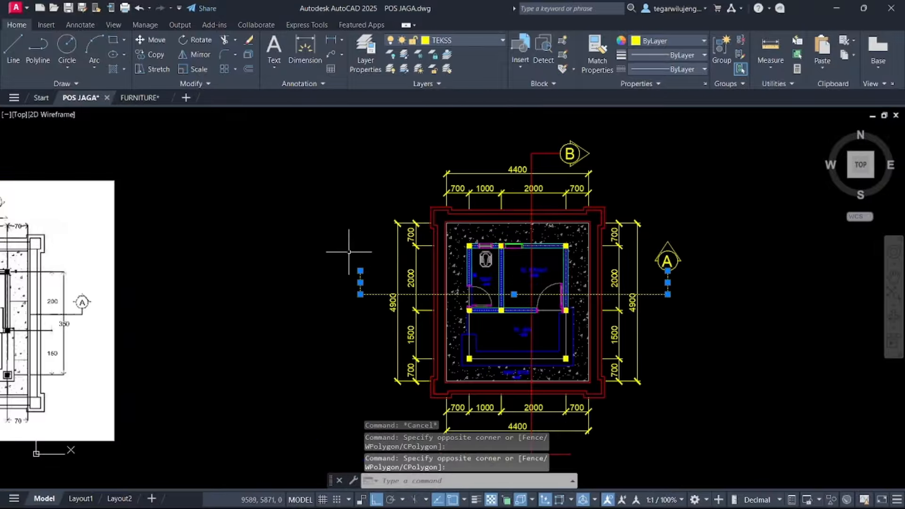
{"action": "left_click", "coordinate": [456, 40]}
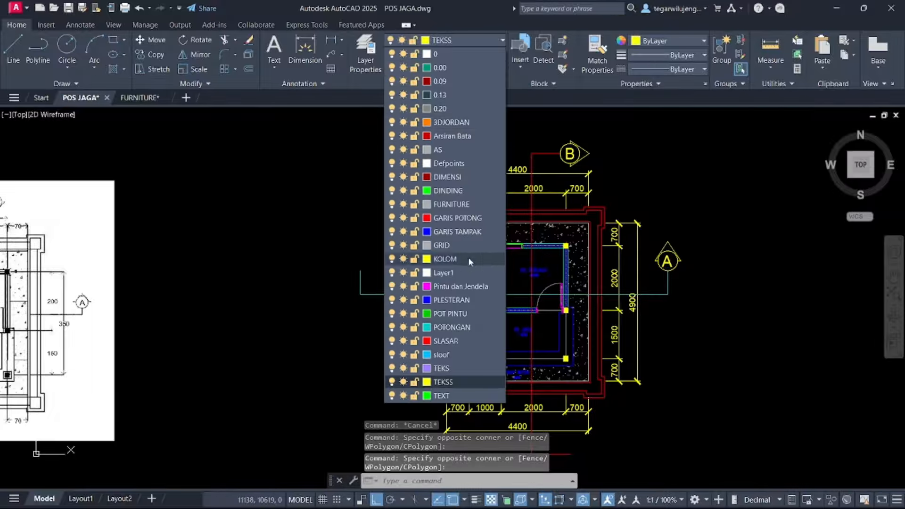
{"action": "key", "text": "Escape"}
{"action": "scroll", "coordinate": [516, 250], "scroll_direction": "down", "scroll_amount": 3}
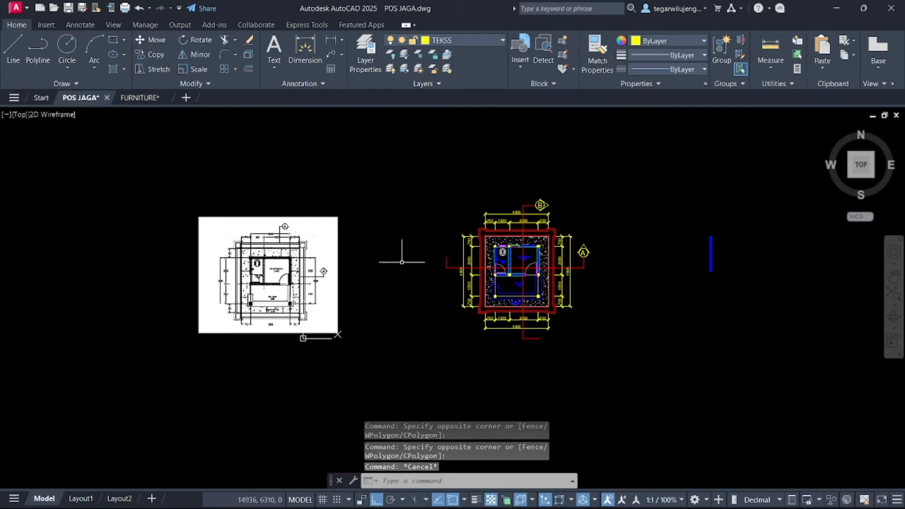
{"action": "middle_click_drag", "start_coordinate": [402, 262], "coordinate": [398, 241]}
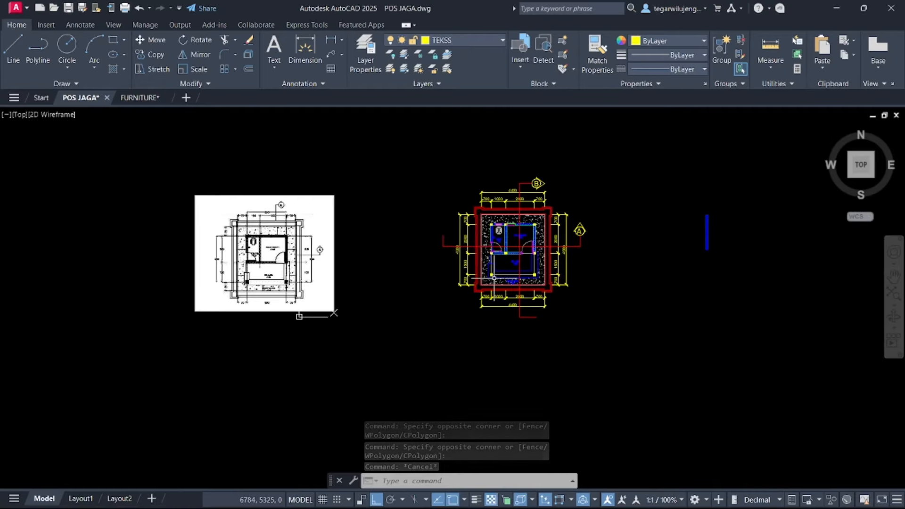